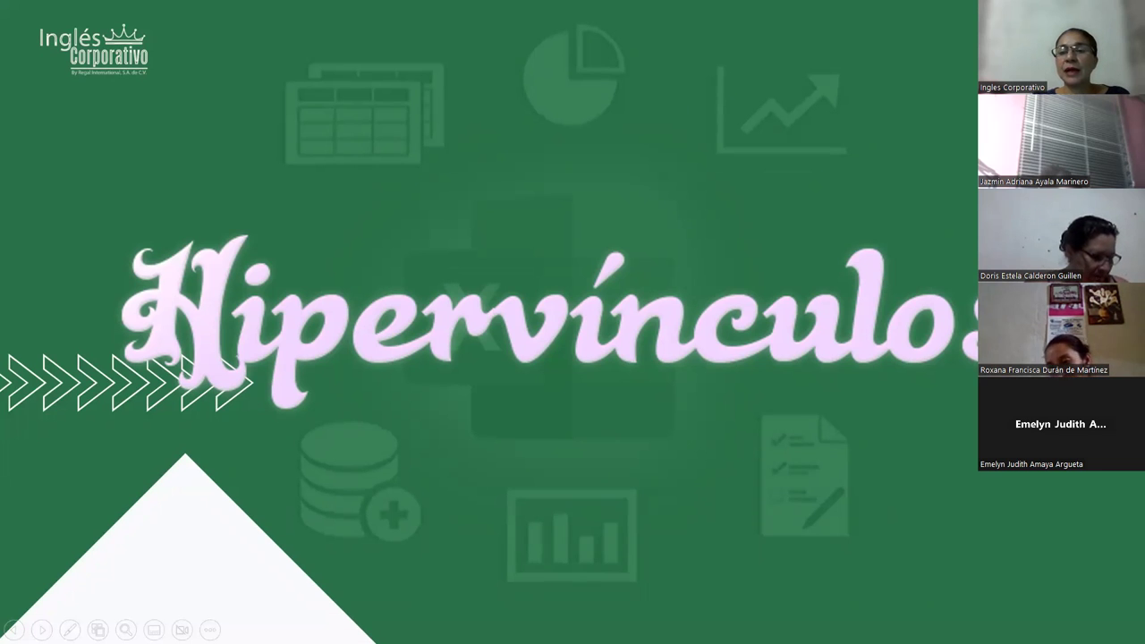
# - Advance the slideshow from the Hipervínculos title slide to the slide on creating, changing, copying and deleting links
pyautogui.click(988, 96)
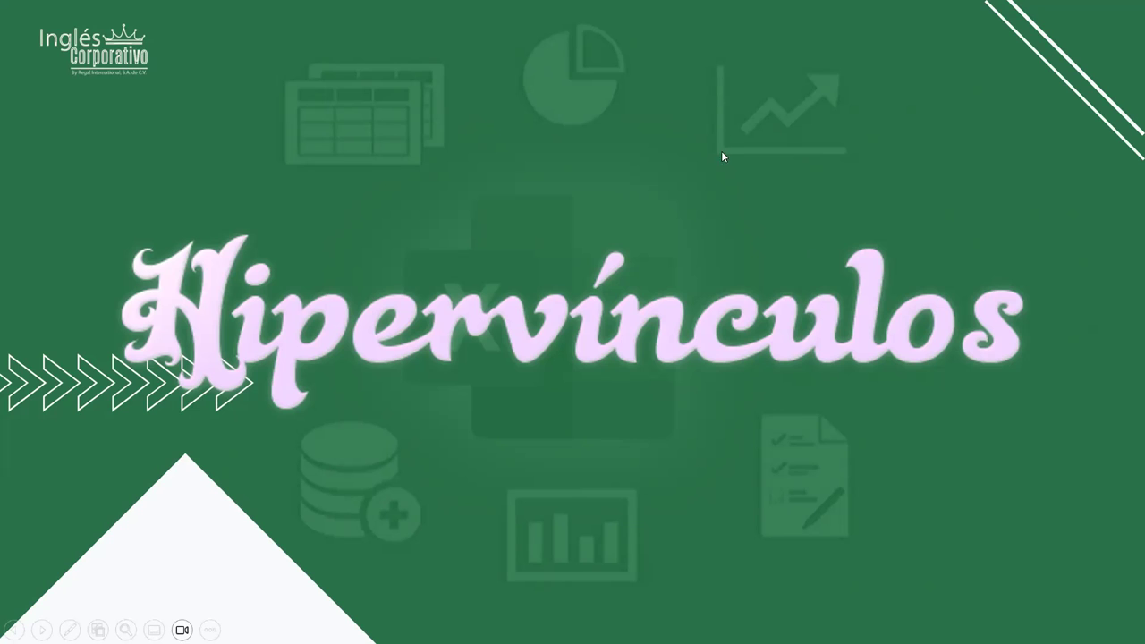
pyautogui.click(696, 227)
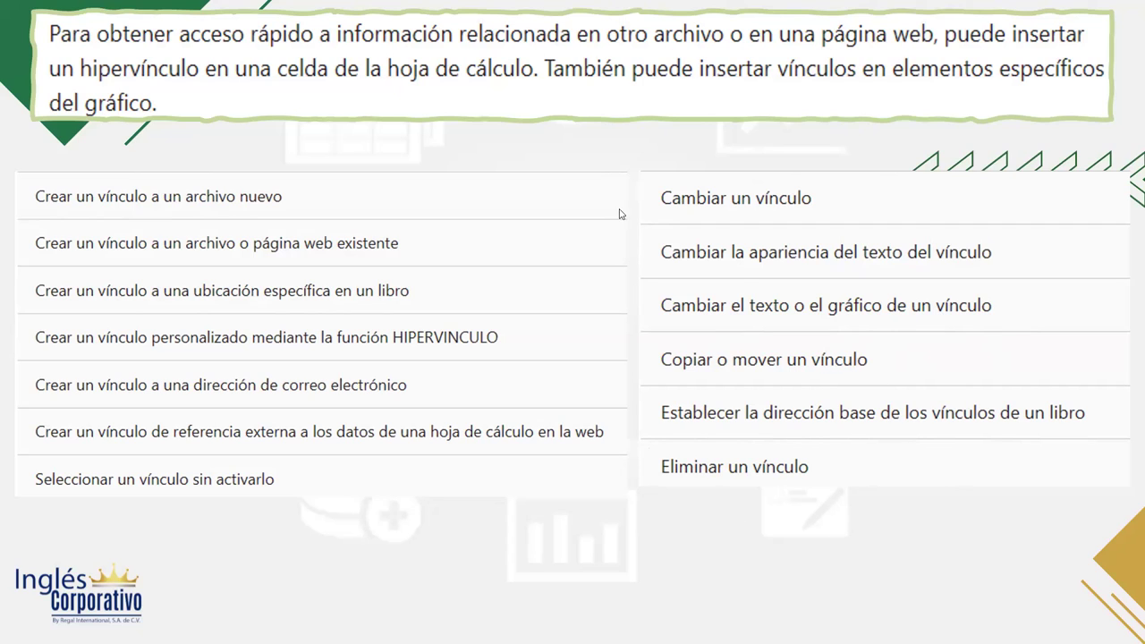
# - Show the slide explaining that a link opens another page, file, image, e-mail address or program
pyautogui.click(623, 259)
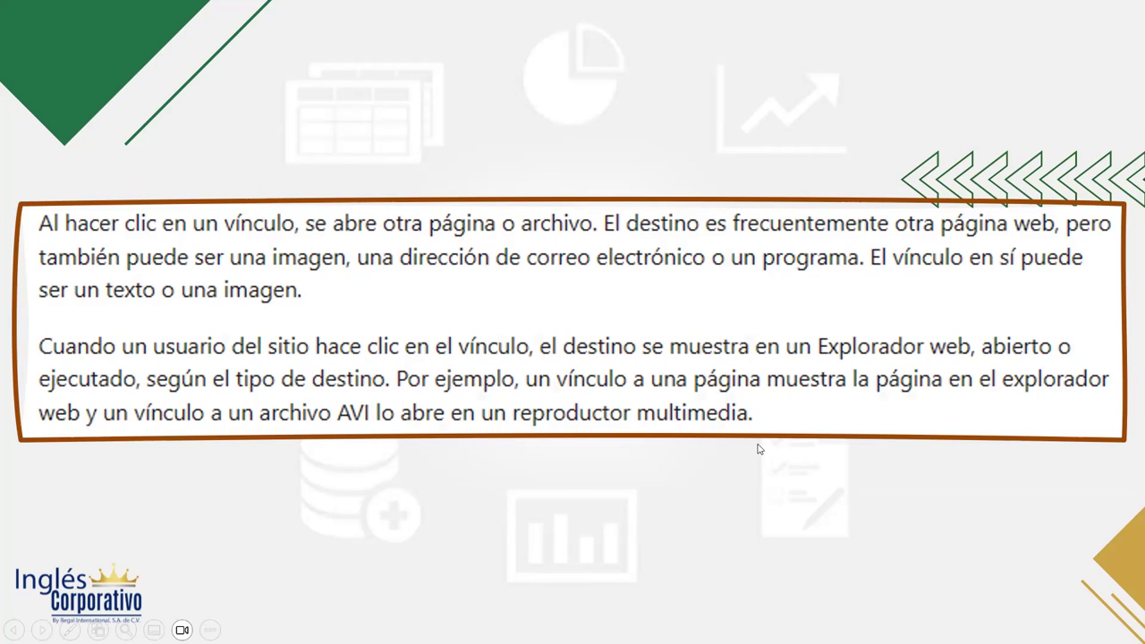
# - Move on to the Ejemplos title slide that introduces the worked examples
pyautogui.click(659, 475)
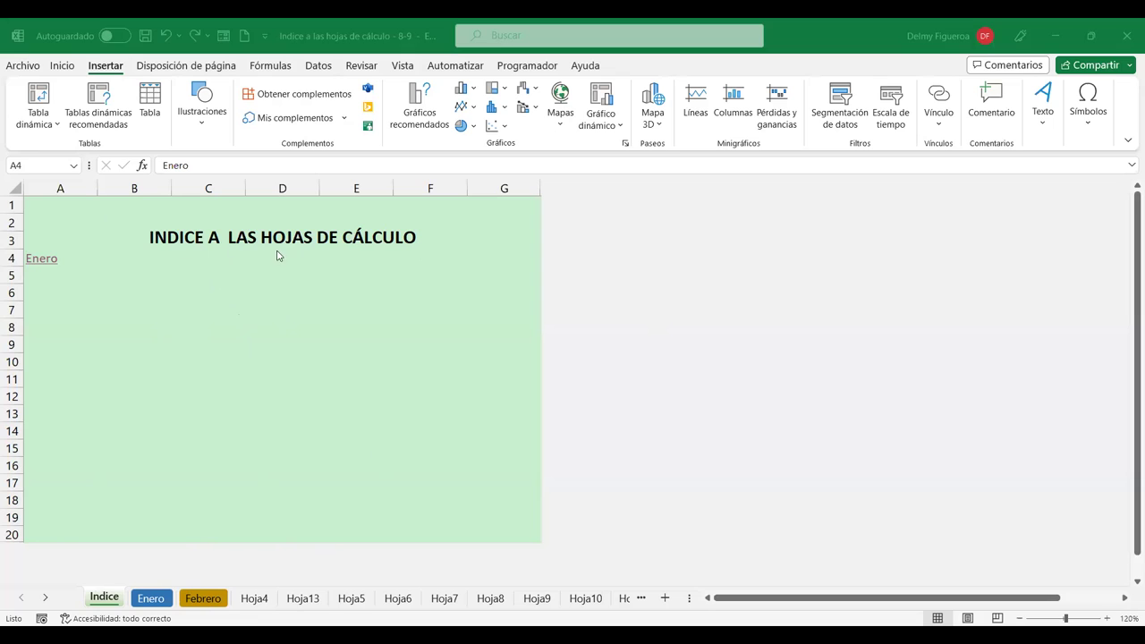
pyautogui.click(41, 260)
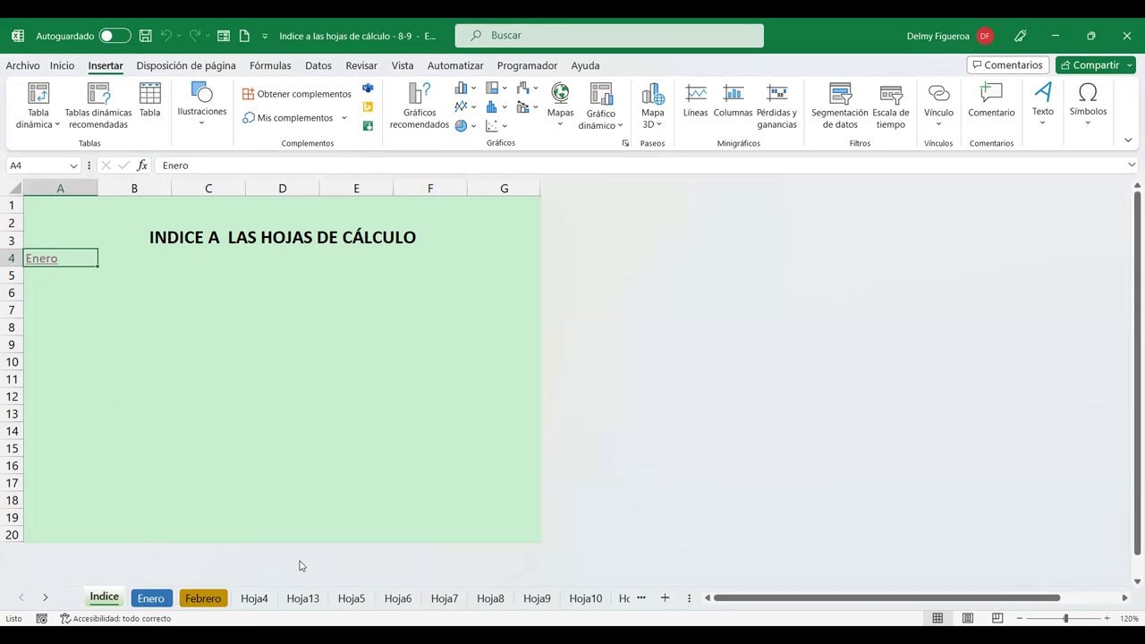
pyautogui.click(50, 259)
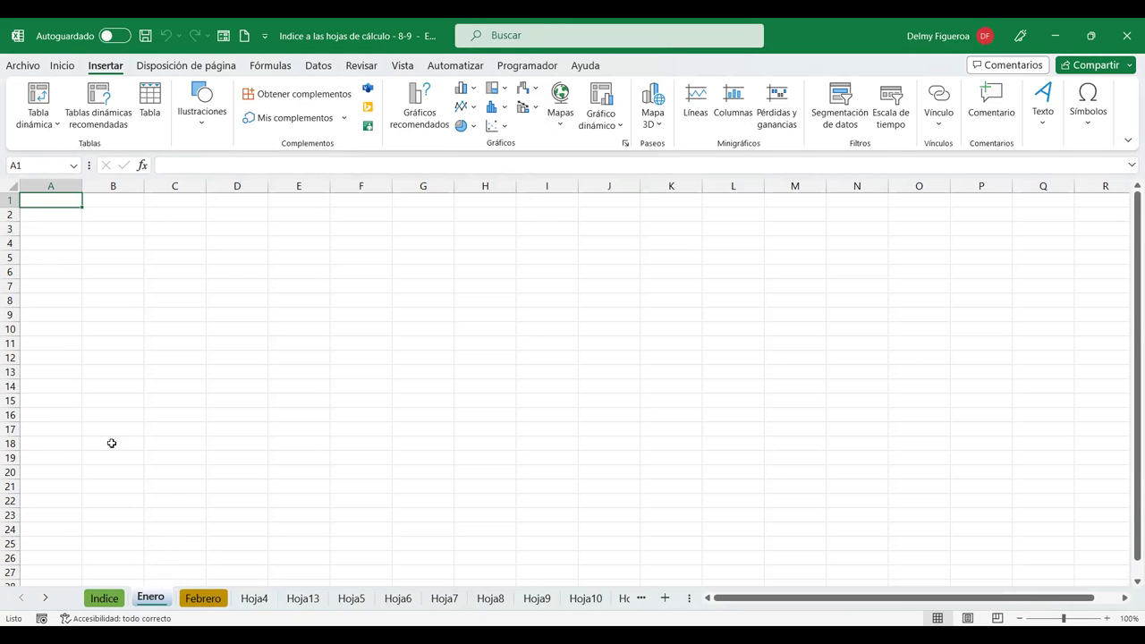
pyautogui.click(104, 599)
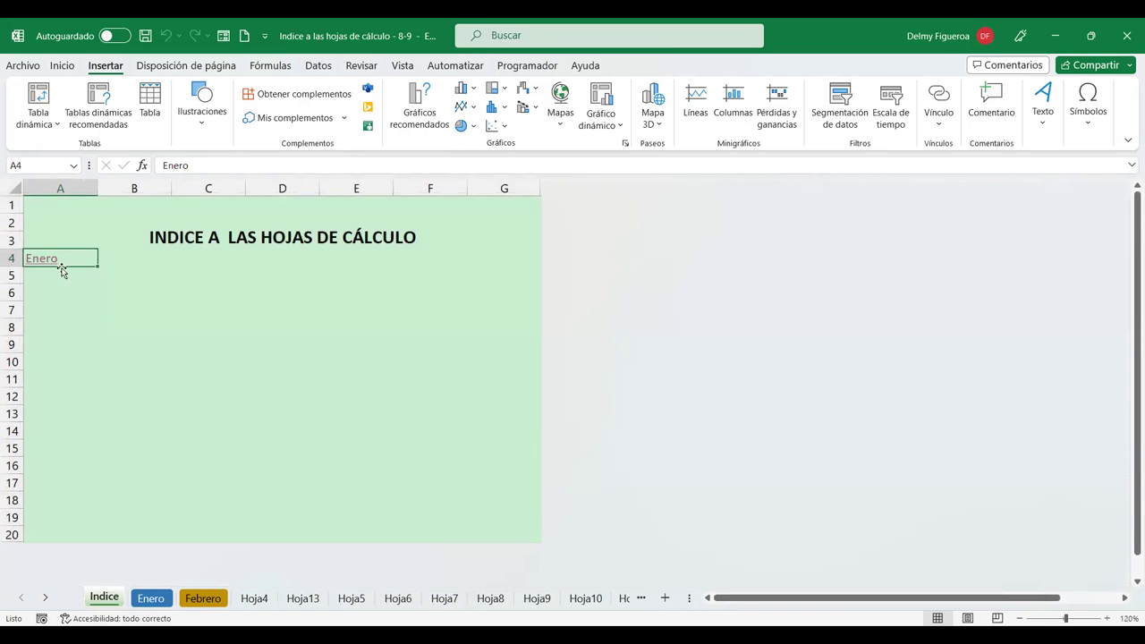
# - Autofill the months Febrero to Diciembre into A5:A15 from the hyperlinked Enero cell
pyautogui.moveTo(99, 267); pyautogui.dragTo(98, 292)
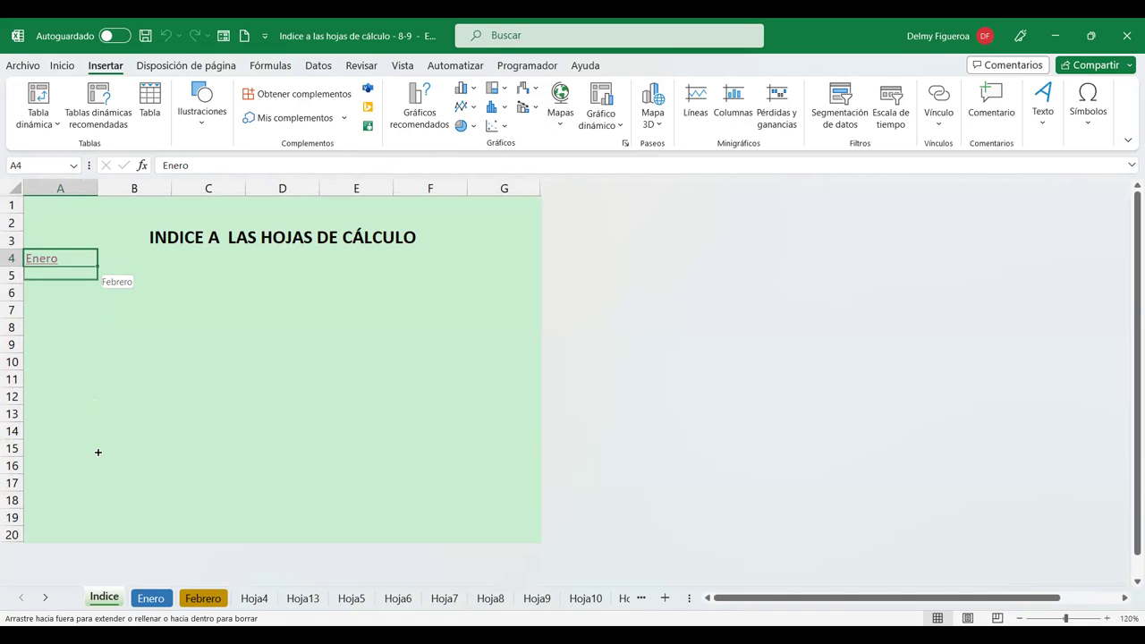
pyautogui.moveTo(99, 452); pyautogui.dragTo(98, 453)
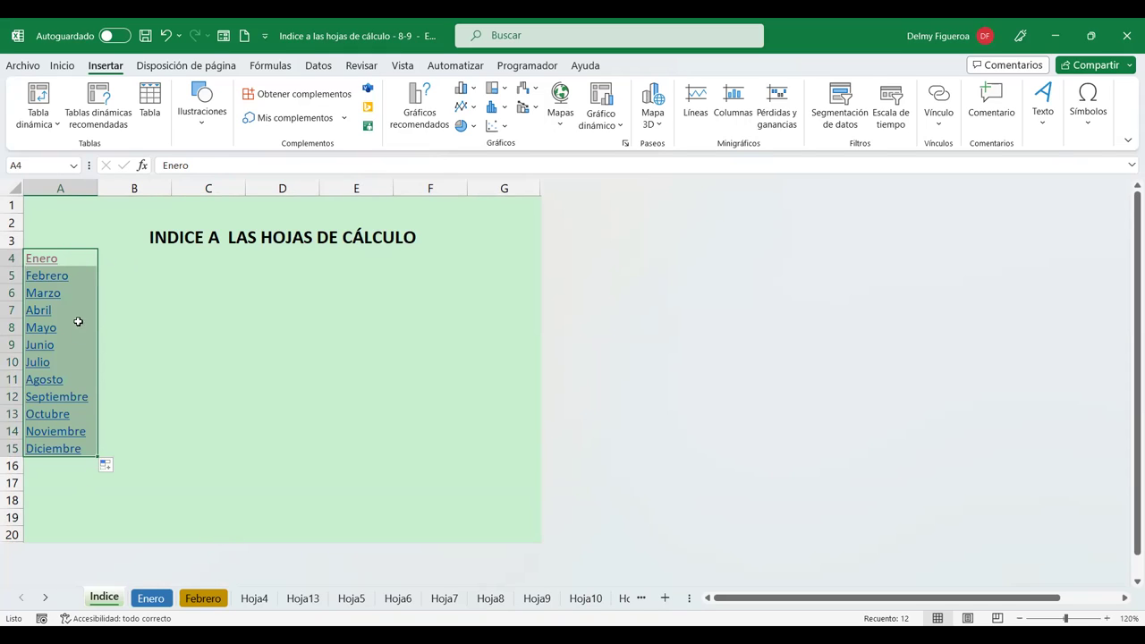
pyautogui.click(210, 294)
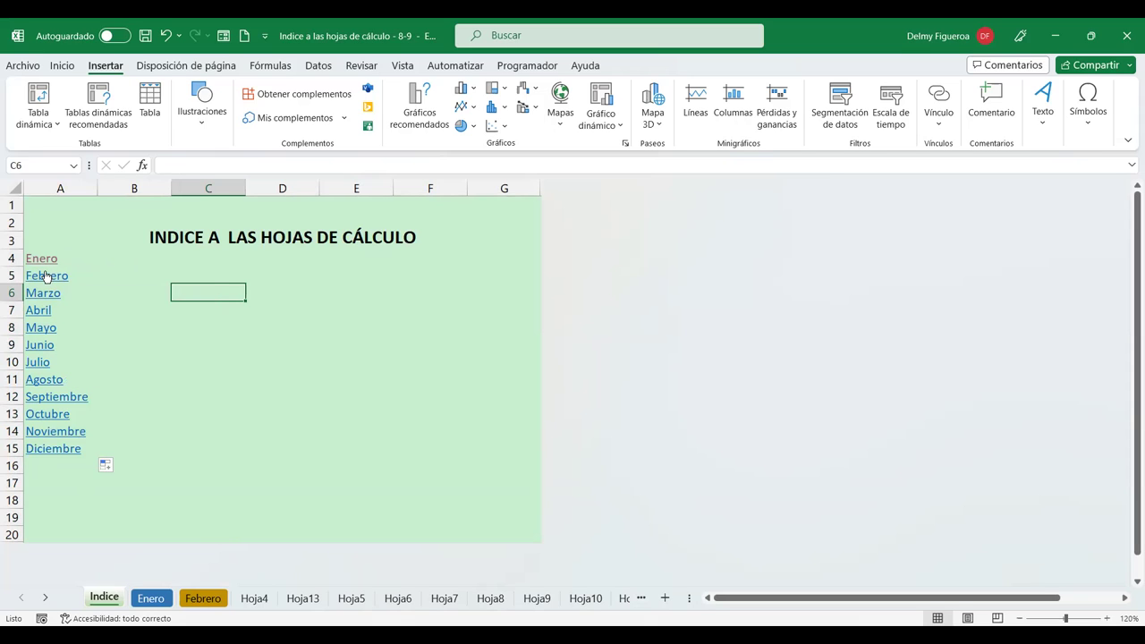
# - Test the Febrero and Marzo links, undo the month fill, and bring up Enero's options
pyautogui.click(51, 277)
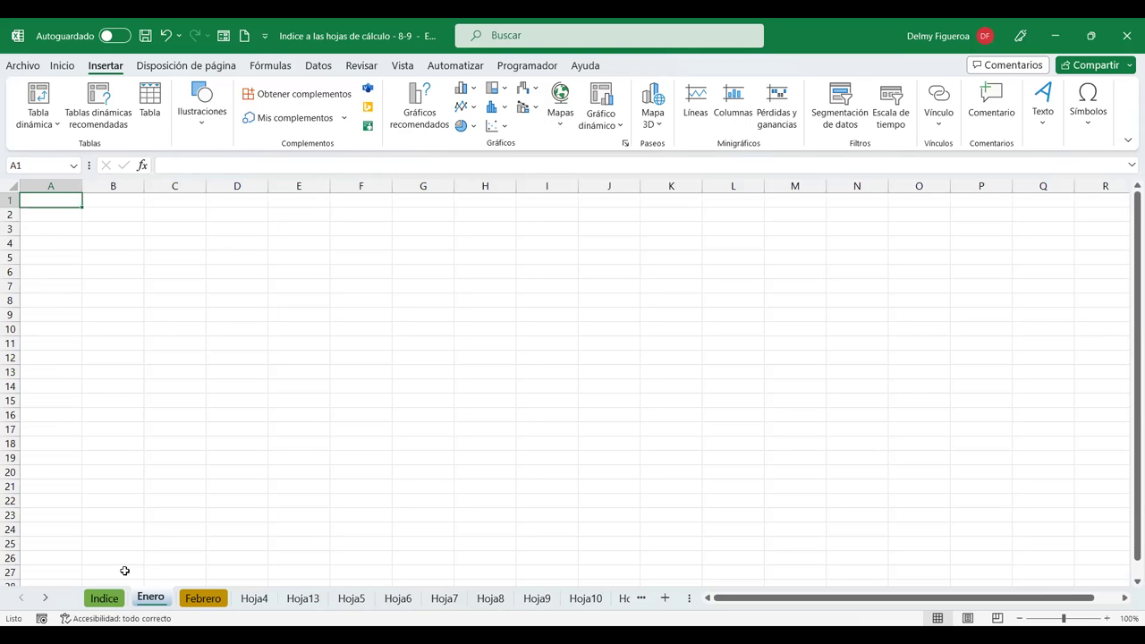
pyautogui.click(103, 598)
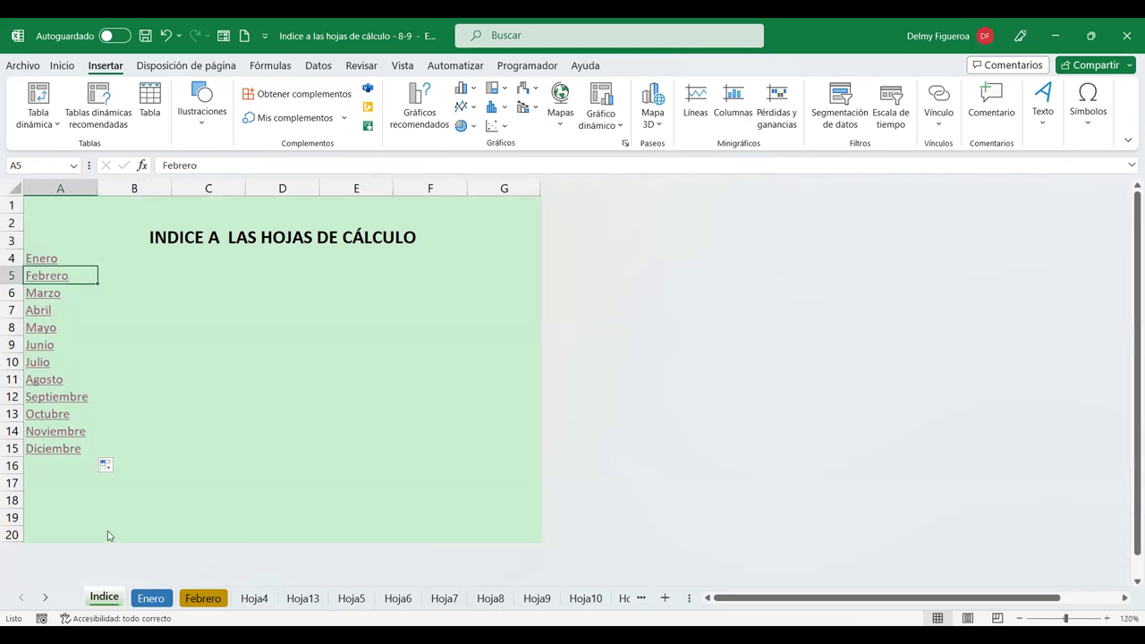
pyautogui.click(51, 296)
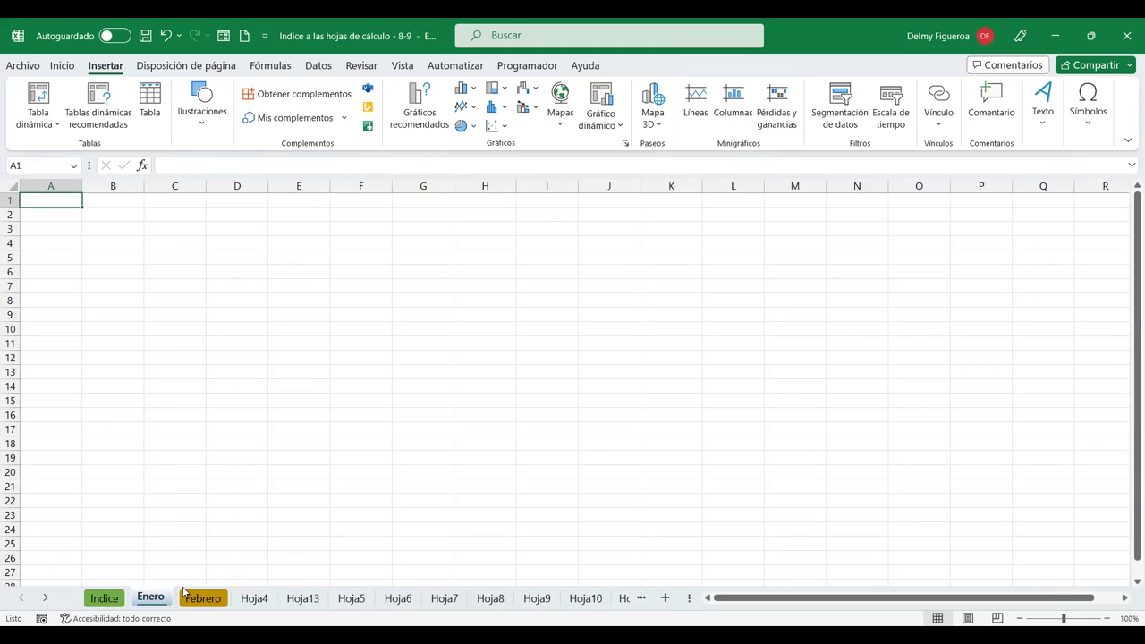
pyautogui.click(105, 598)
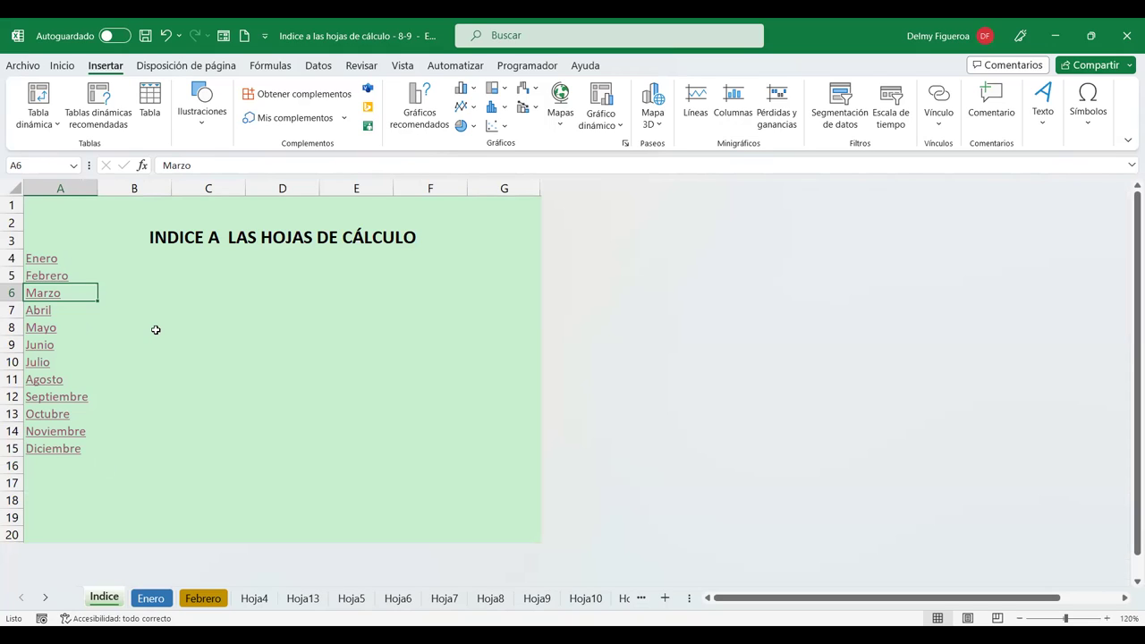
pyautogui.hotkey('ctrl', 'z')
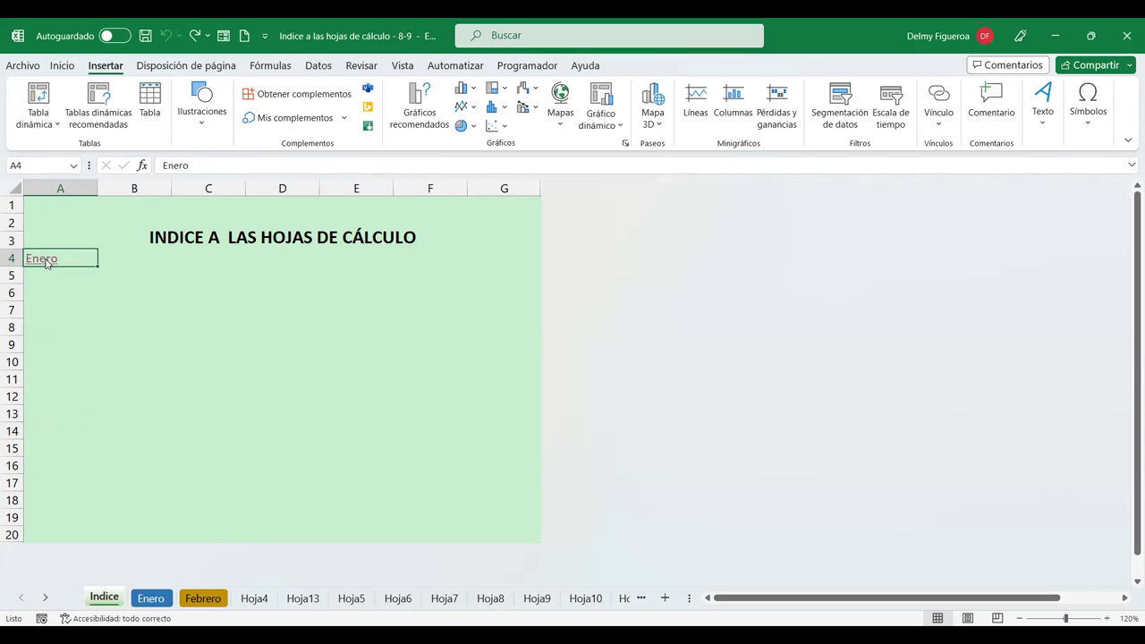
pyautogui.rightClick(46, 262)
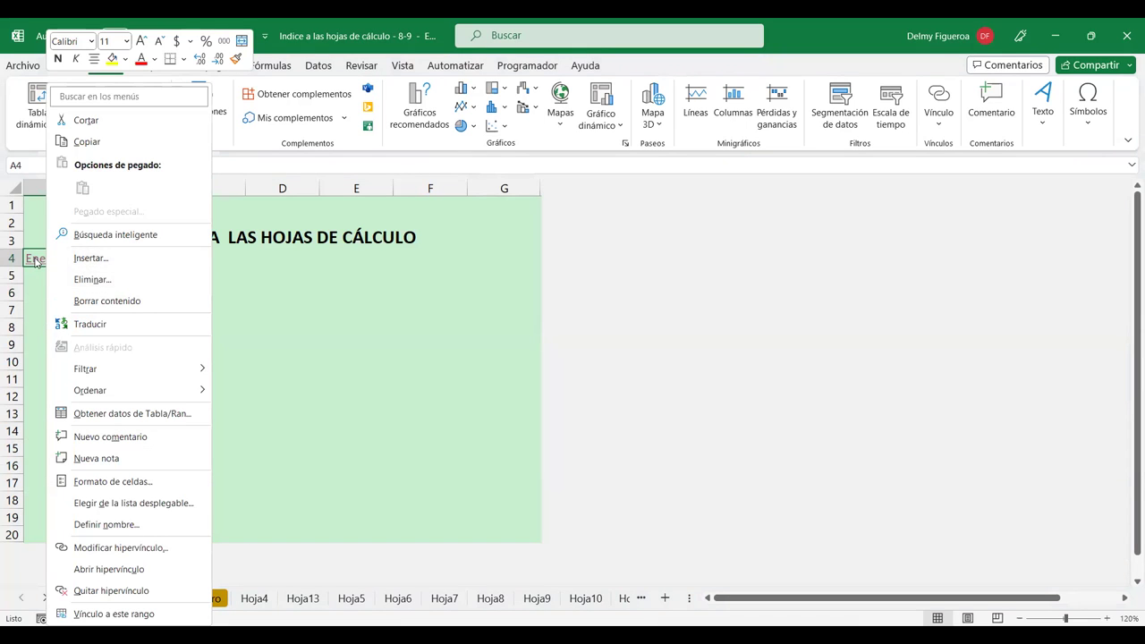
# - Remove Enero's hyperlink and fill A4 pale green, replacing an initial yellow fill
pyautogui.click(132, 595)
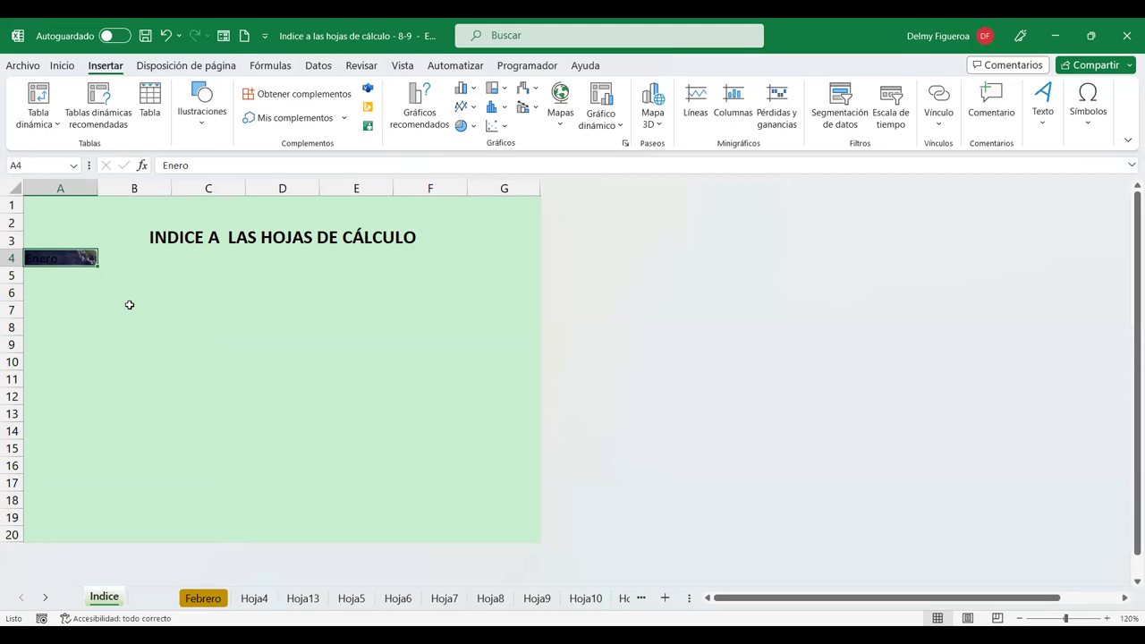
pyautogui.click(69, 66)
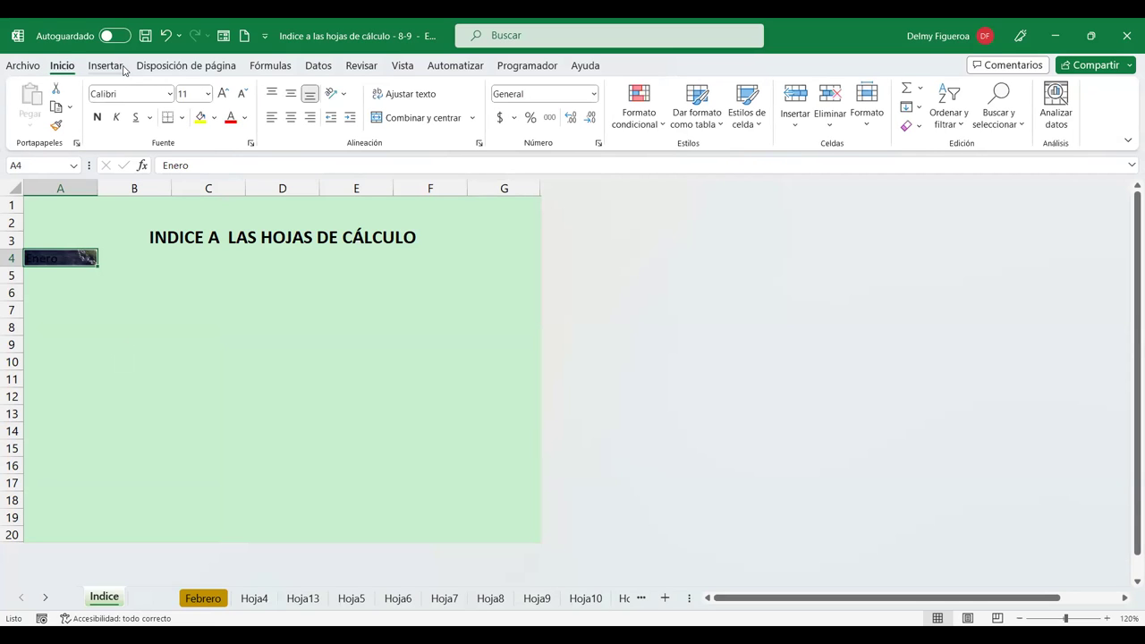
pyautogui.click(199, 117)
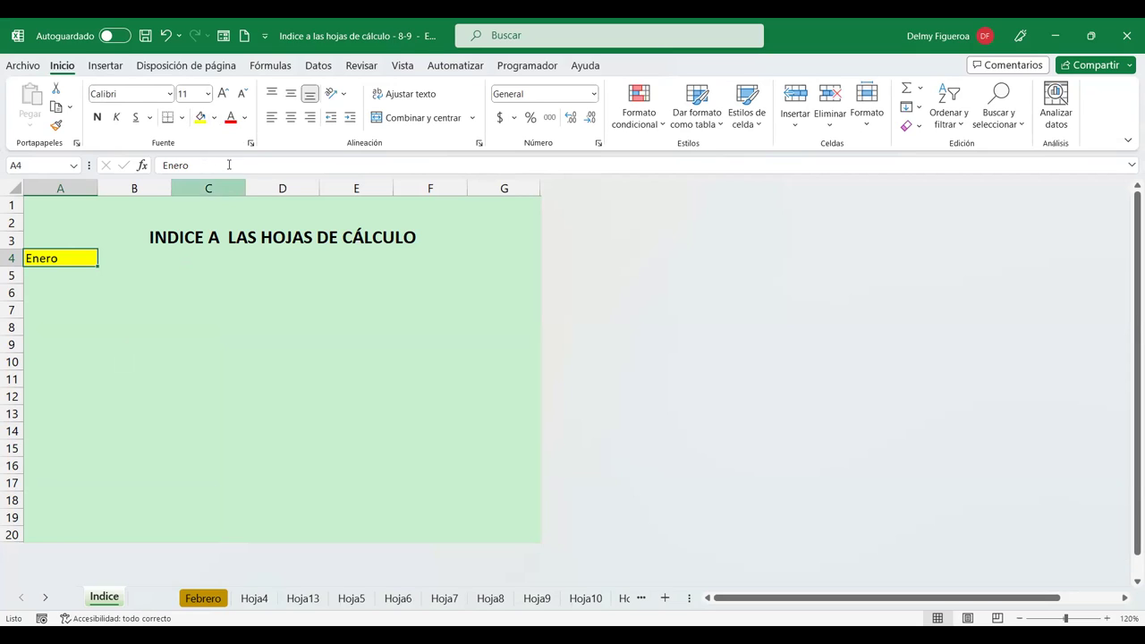
pyautogui.click(214, 117)
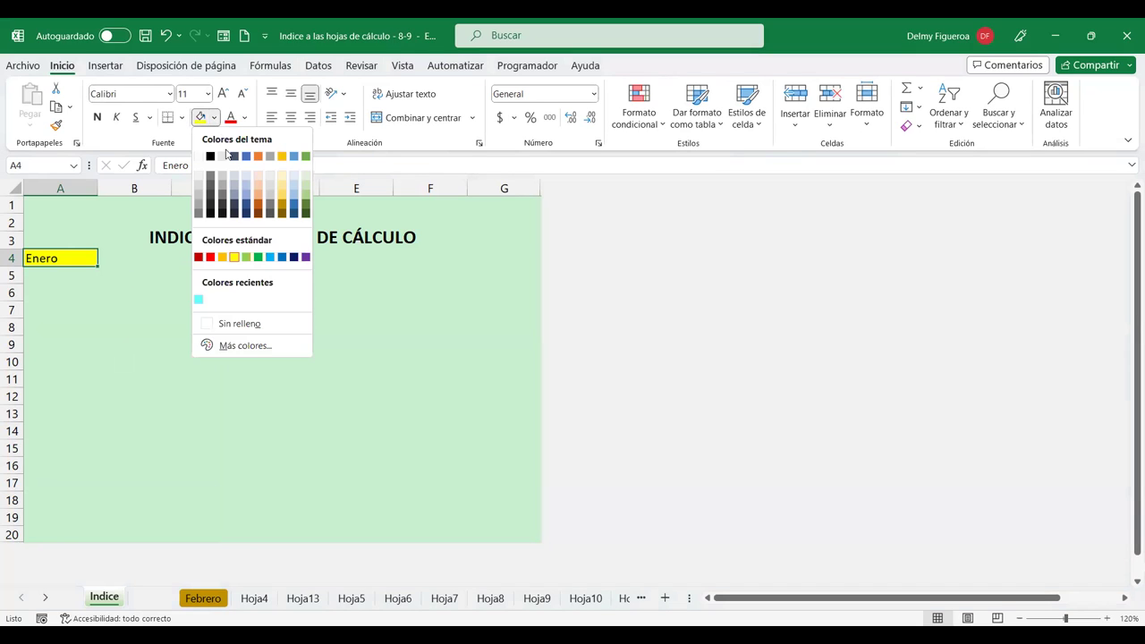
pyautogui.click(305, 174)
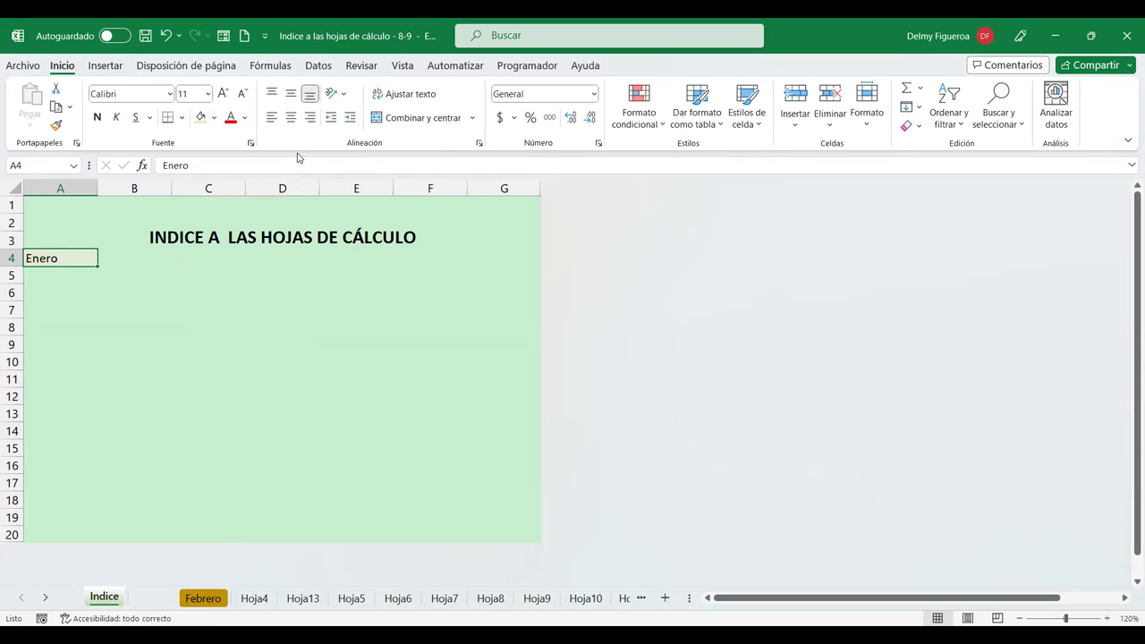
# - View the custom colour settings for the pale green #E2EFDA, then cancel without changes
pyautogui.click(215, 120)
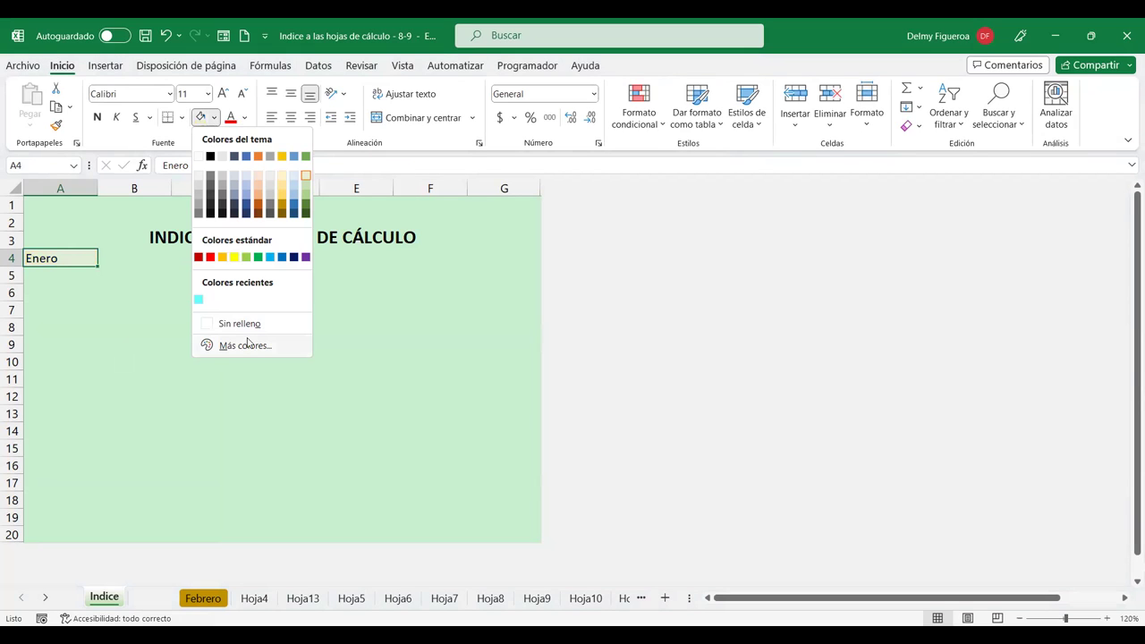
pyautogui.click(248, 346)
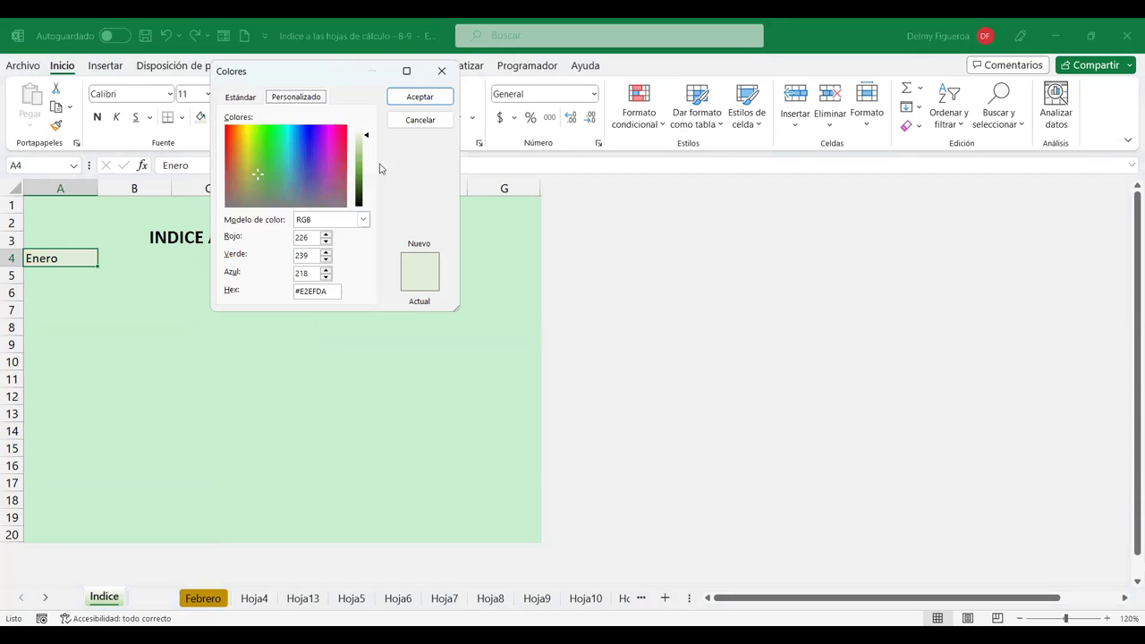
pyautogui.click(252, 98)
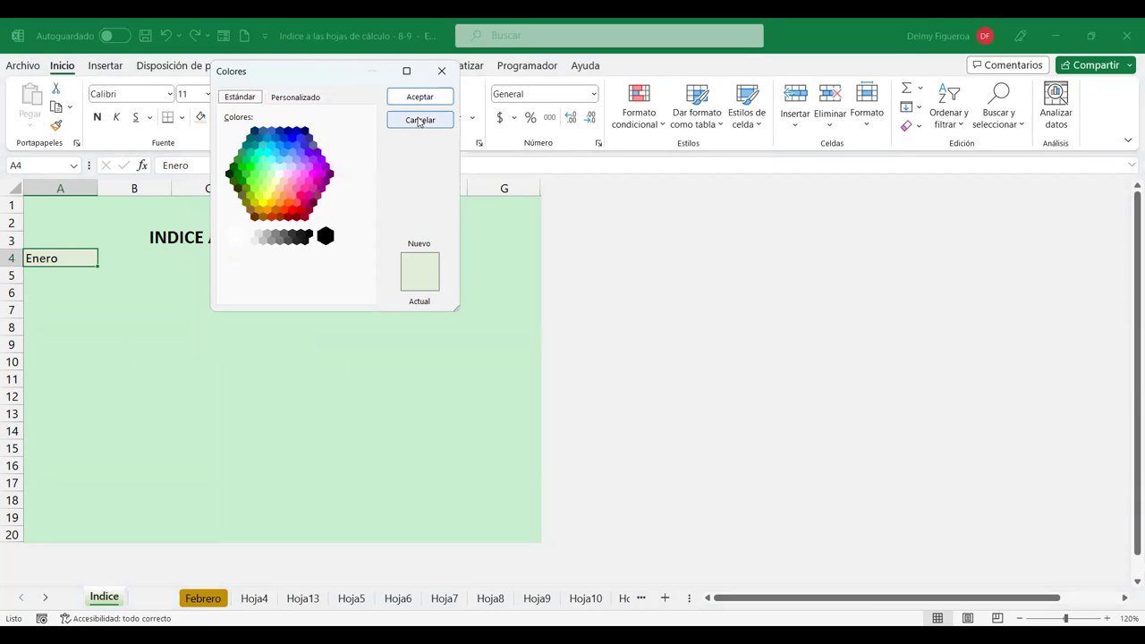
pyautogui.click(387, 127)
pyautogui.click(215, 120)
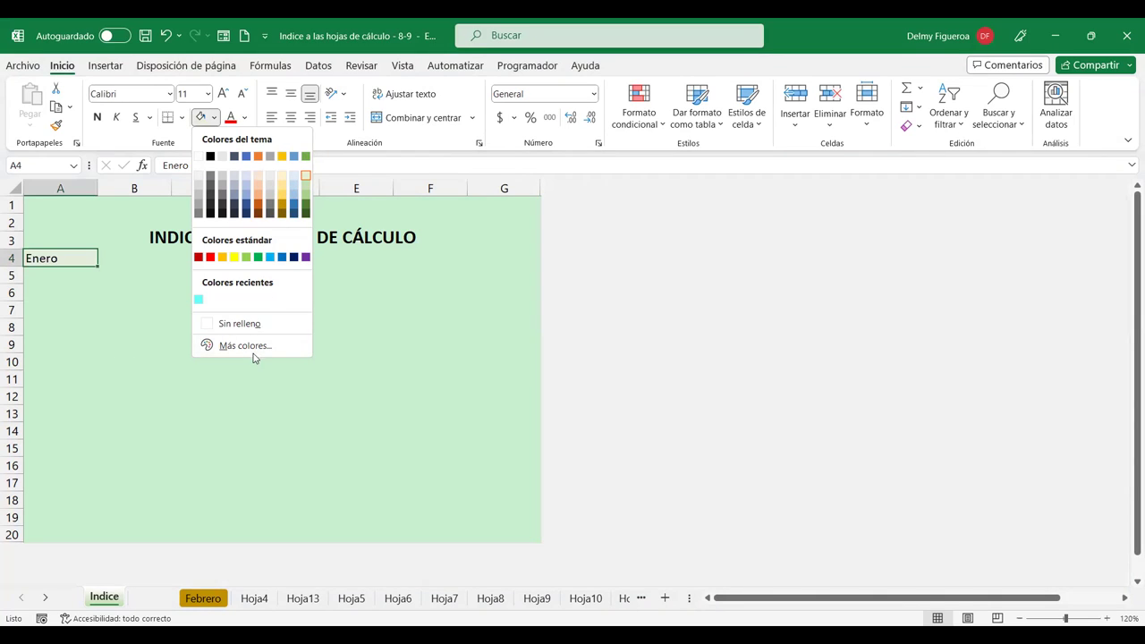
pyautogui.click(251, 346)
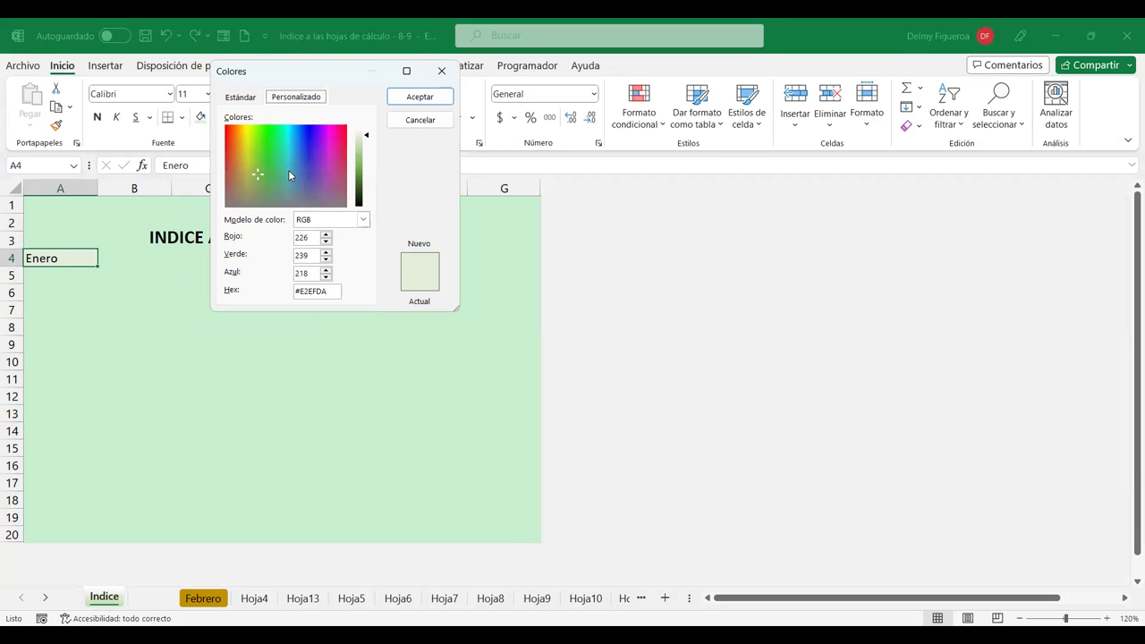
pyautogui.click(412, 125)
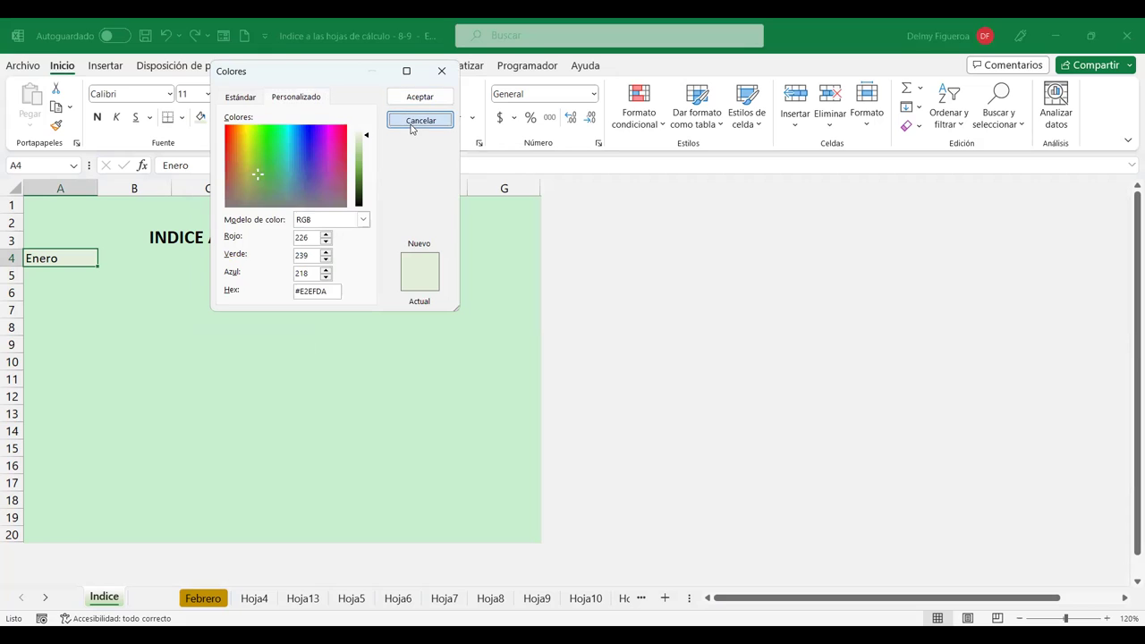
pyautogui.click(420, 120)
pyautogui.click(282, 326)
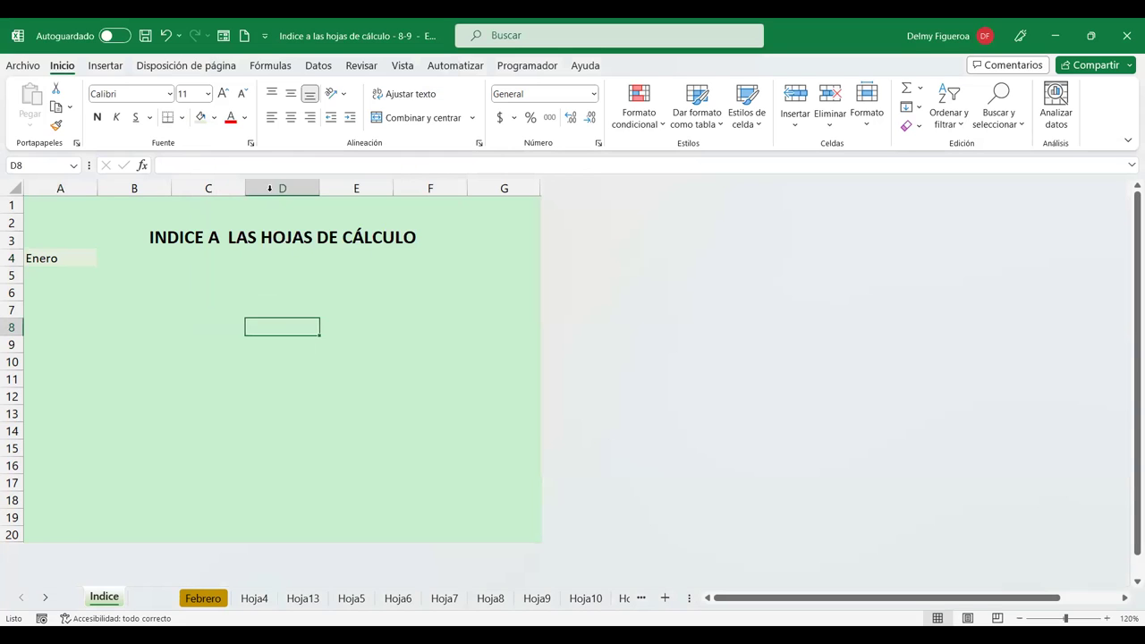
pyautogui.click(214, 117)
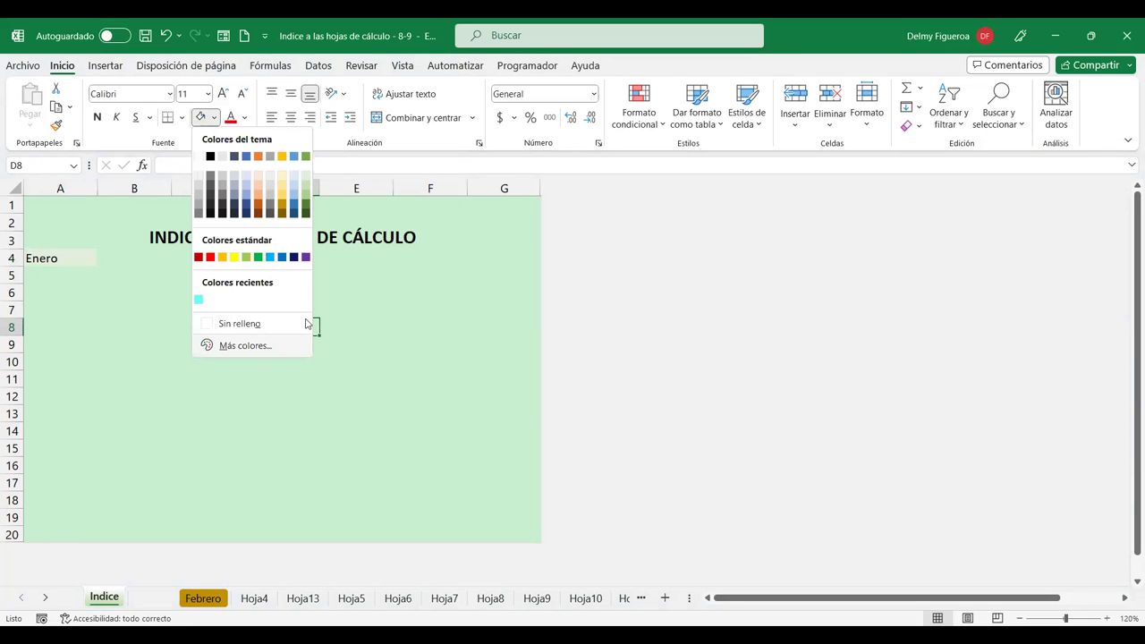
pyautogui.click(245, 345)
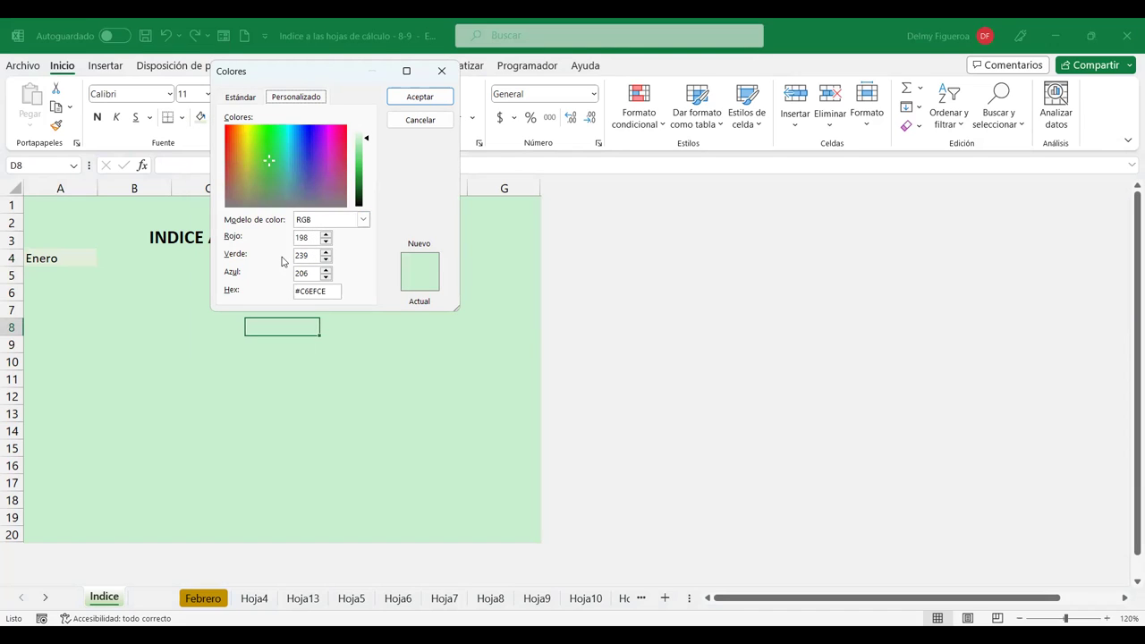
pyautogui.click(414, 122)
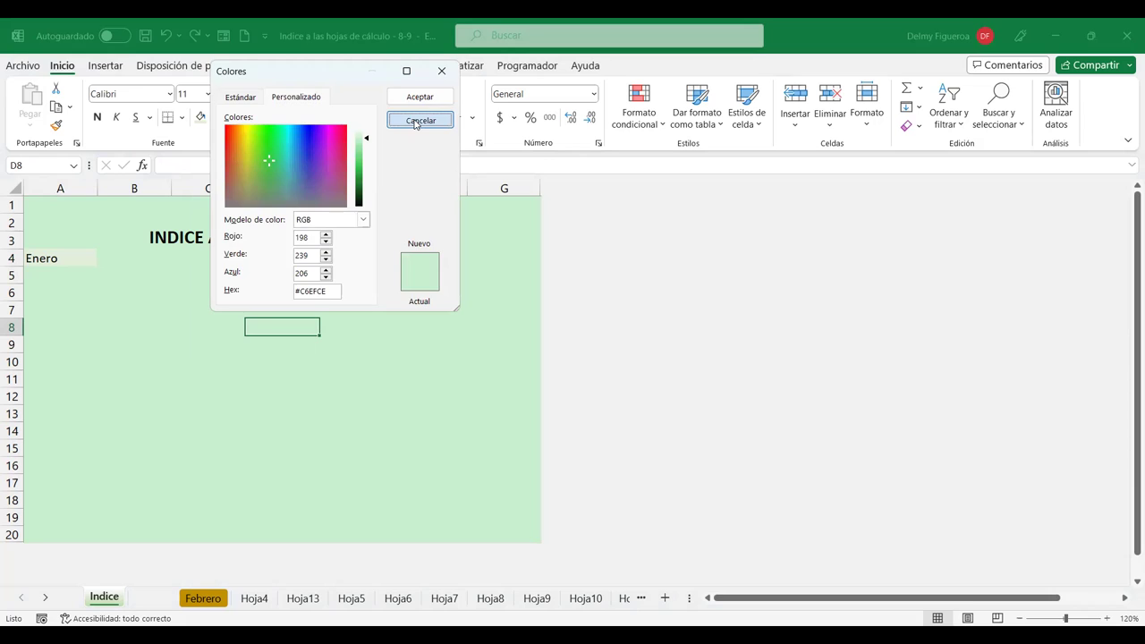
pyautogui.click(61, 259)
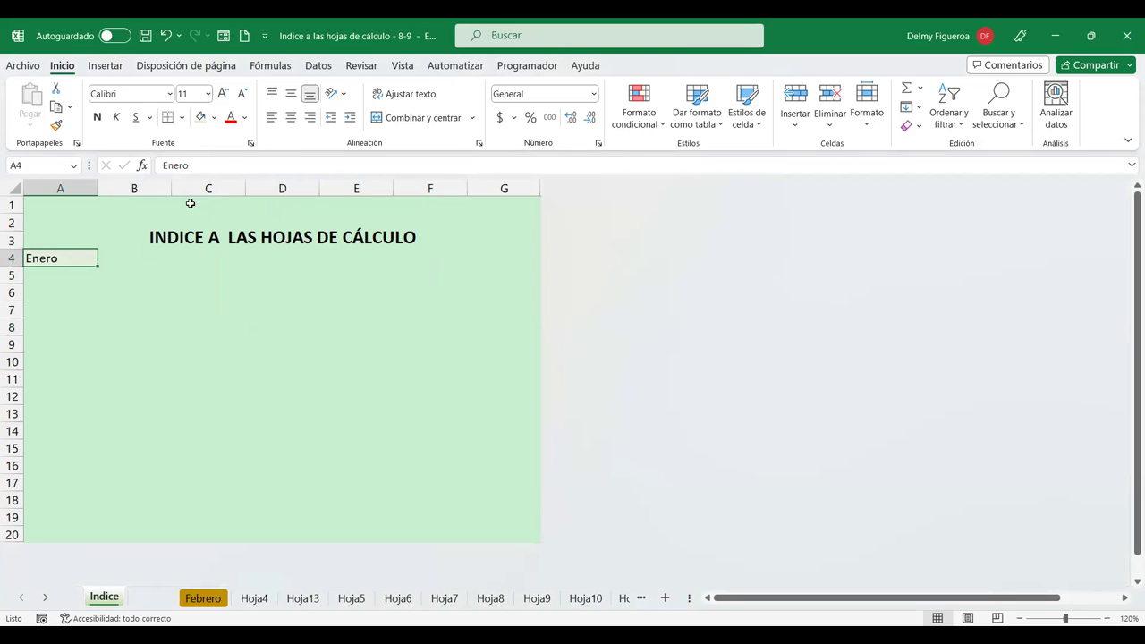
# - Fill A4 with the custom colour RGB 198, 239, 206 to match the green index area
pyautogui.click(215, 118)
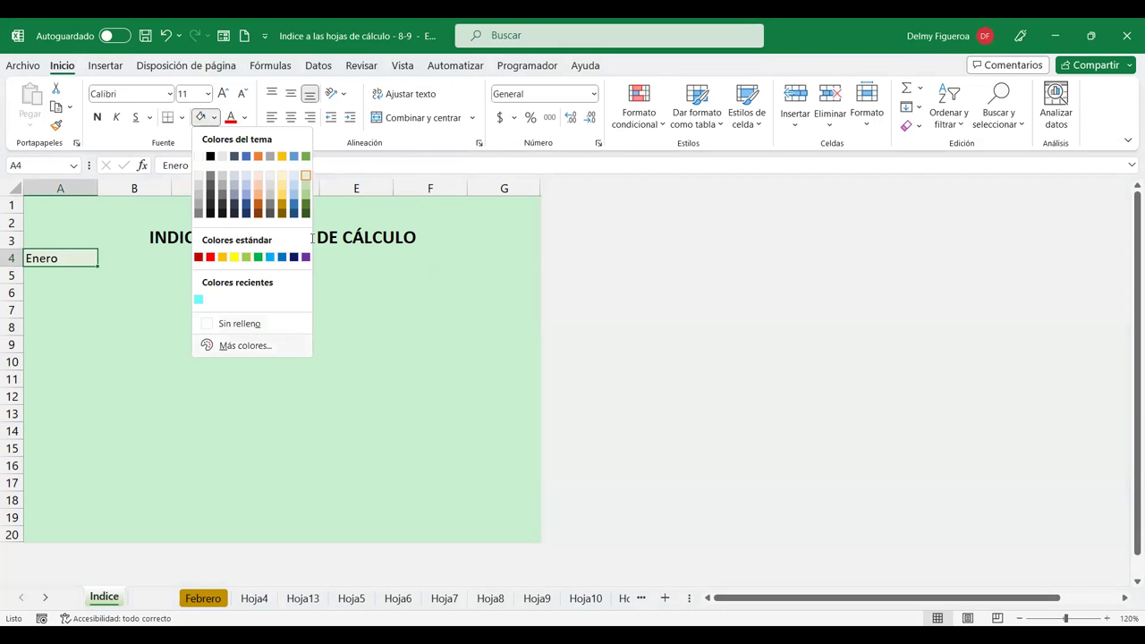
pyautogui.write('m198')
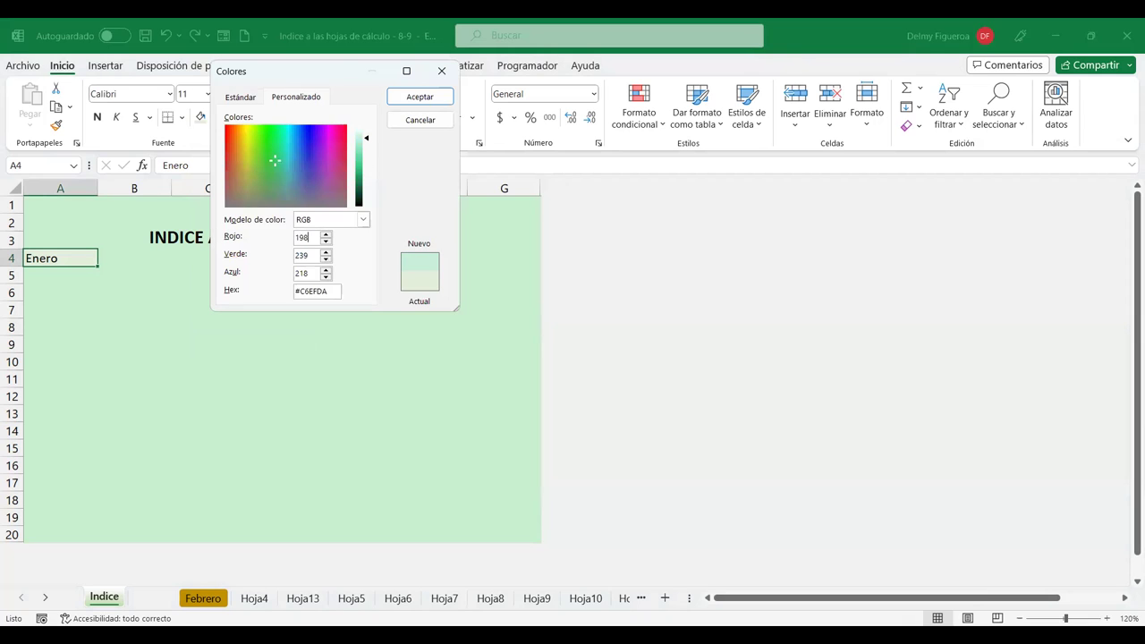
pyautogui.doubleClick(308, 275)
pyautogui.write('206')
pyautogui.click(435, 101)
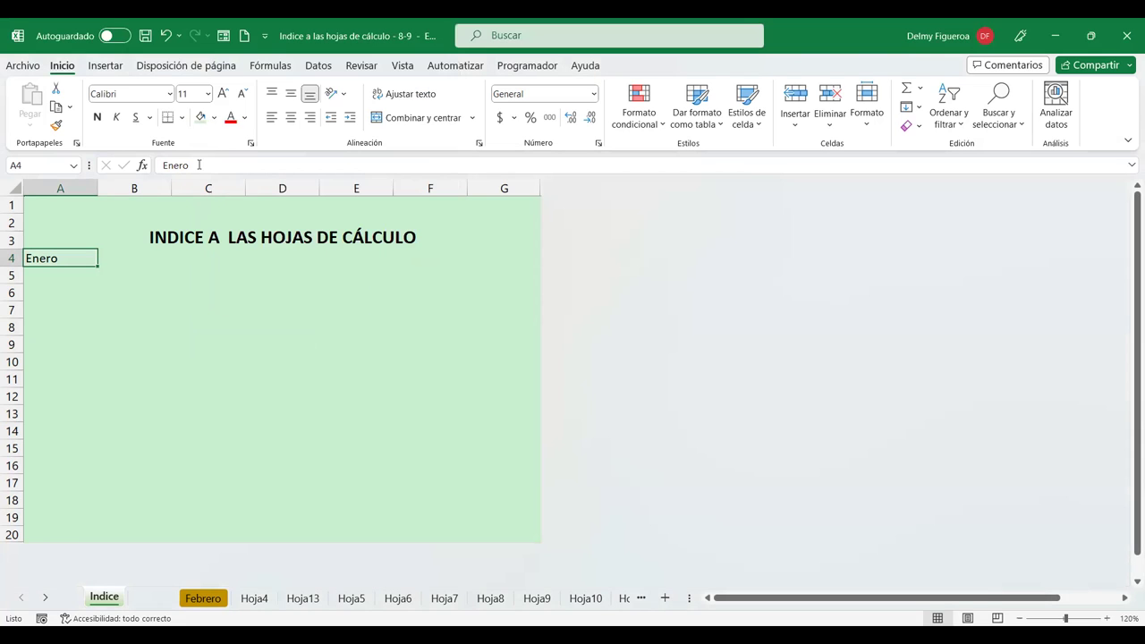
pyautogui.click(215, 120)
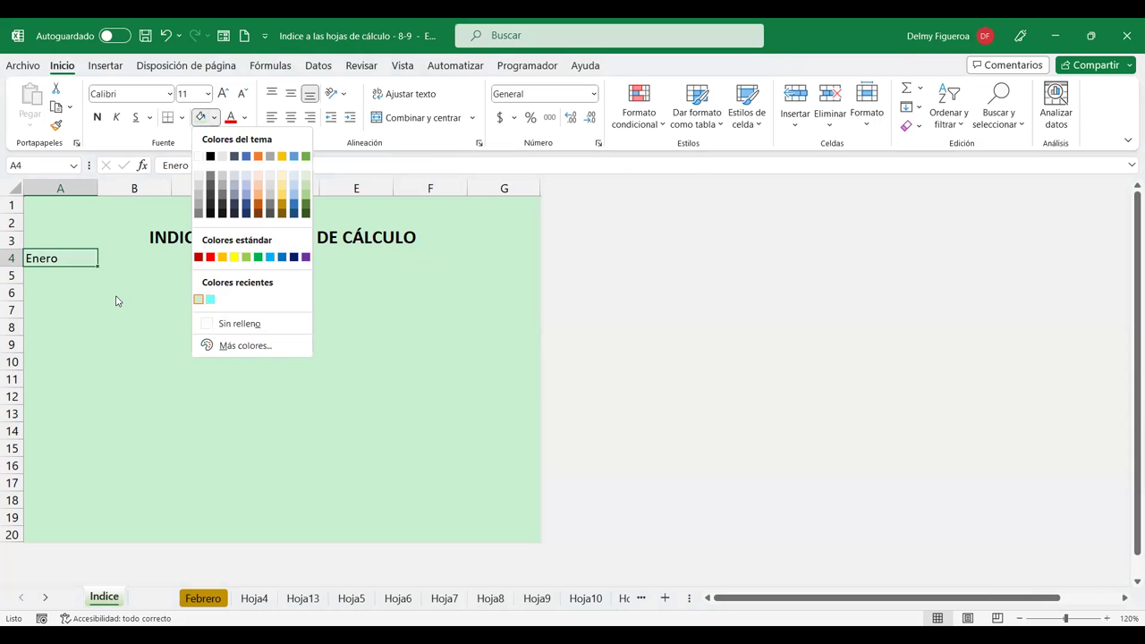
# - Autofill Febrero through Diciembre into A5:A15 below Enero, then select A4 again
pyautogui.click(59, 260)
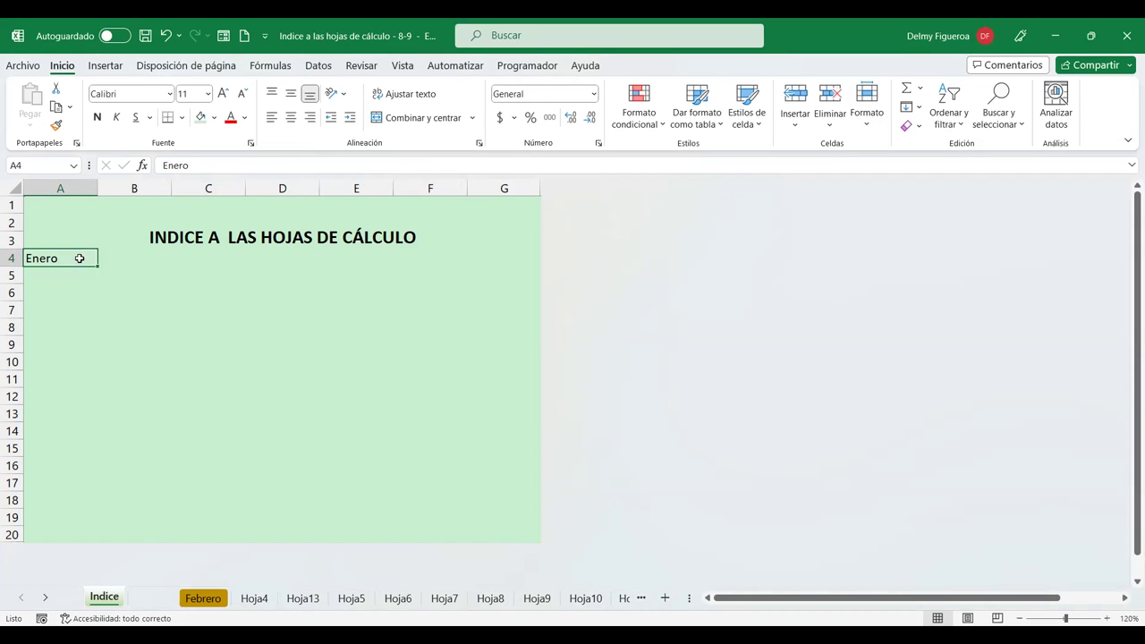
pyautogui.moveTo(98, 269); pyautogui.dragTo(98, 294)
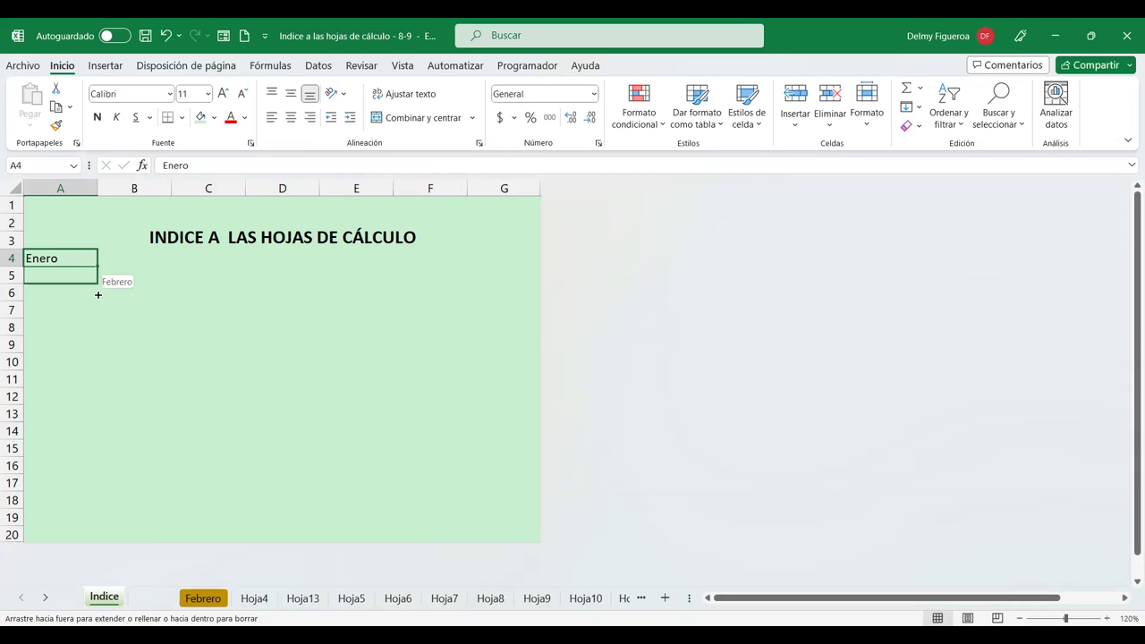
pyautogui.moveTo(93, 439); pyautogui.dragTo(93, 457)
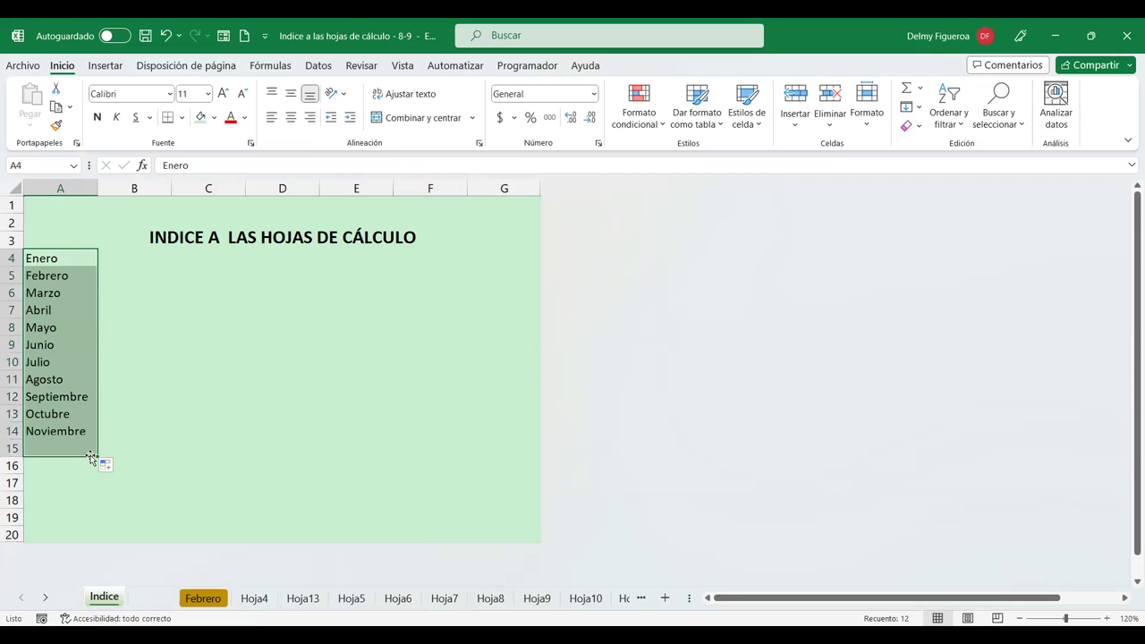
pyautogui.click(44, 254)
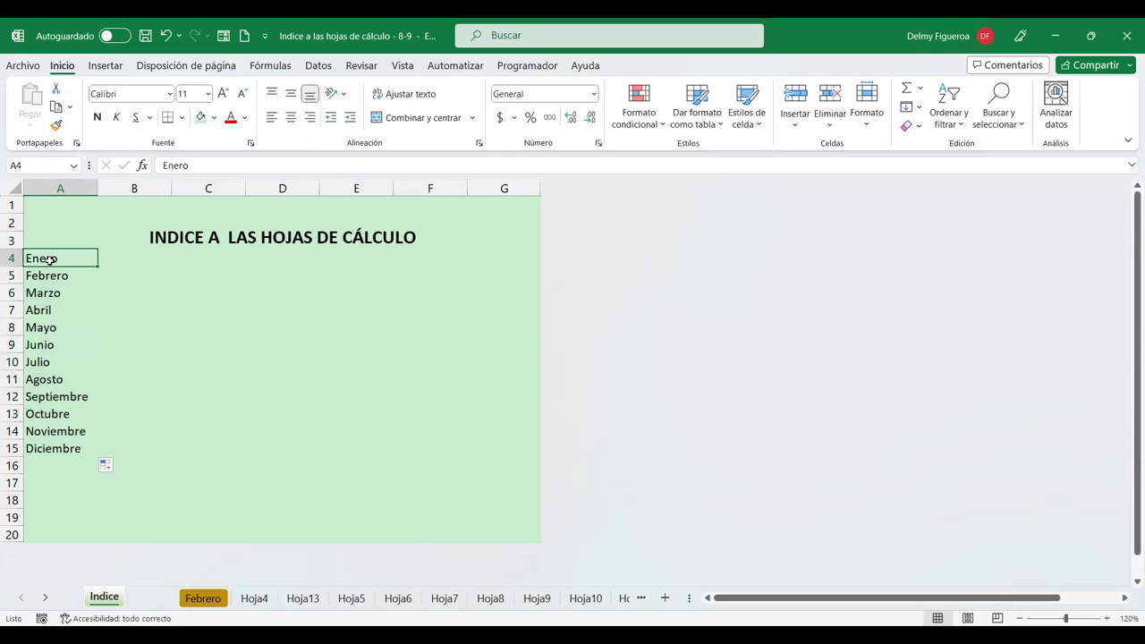
pyautogui.hotkey('ctrl', 'shift', 'h')
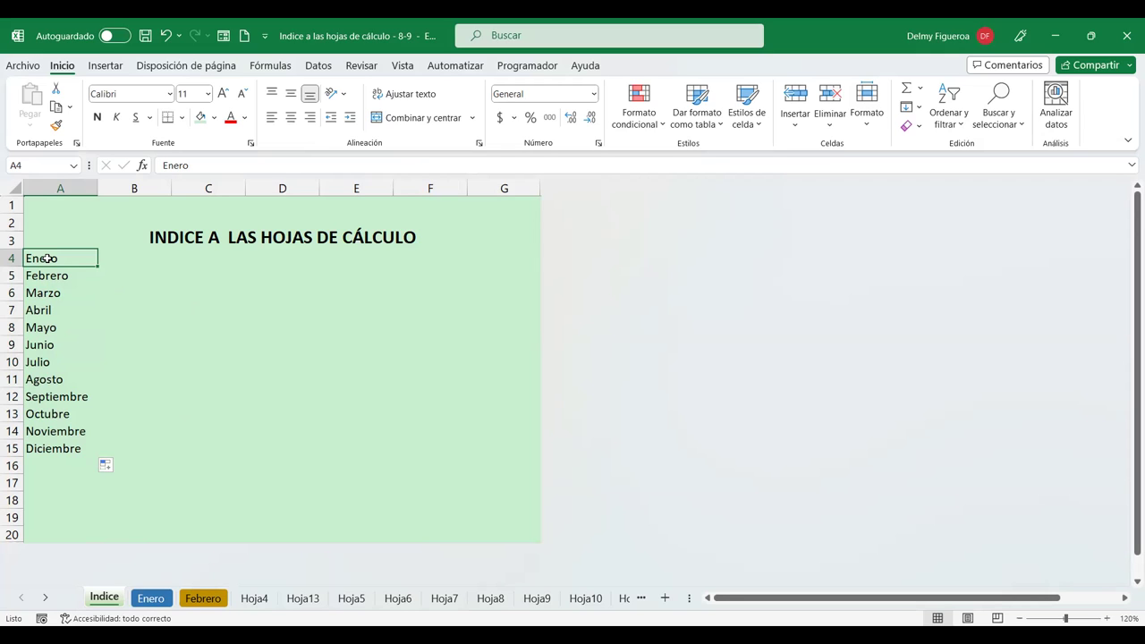
# - Open the Insertar hipervínculo dialog for the Enero cell A4 with Ctrl+K
pyautogui.rightClick(44, 256)
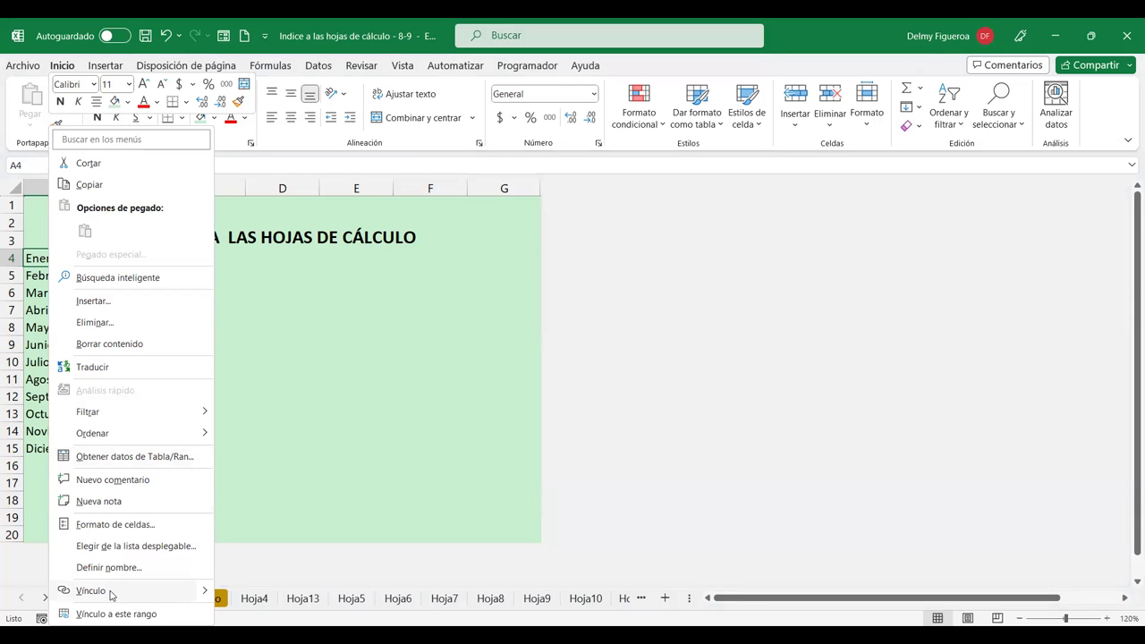
pyautogui.hotkey('ctrl', 'k')
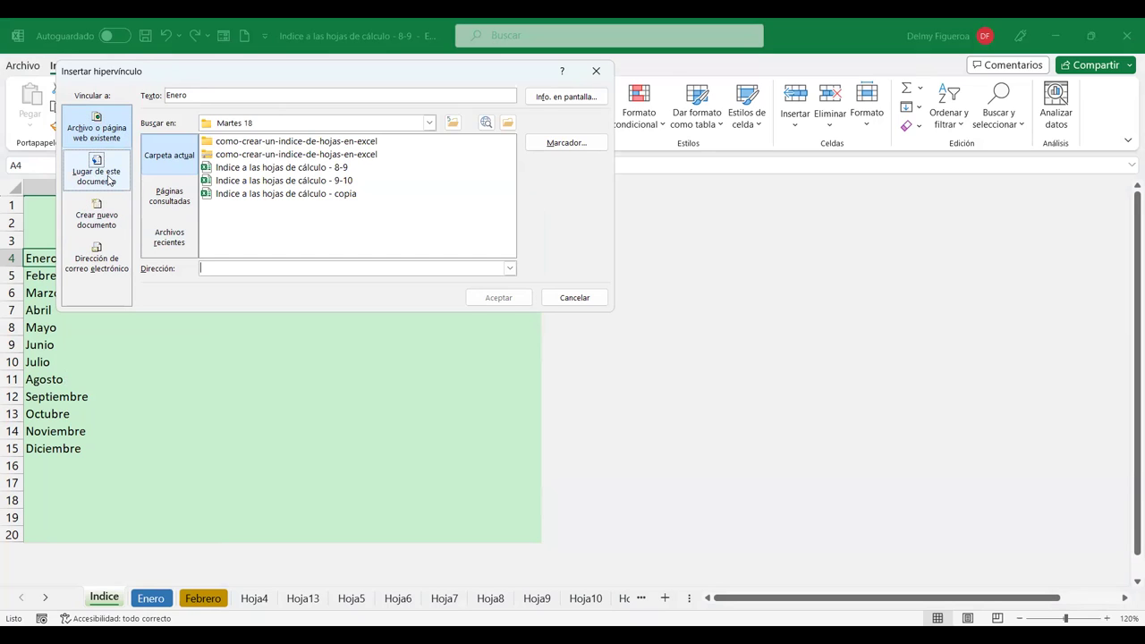
# - Browse the link types: this document, new document, e-mail and existing file, then cancel
pyautogui.click(109, 181)
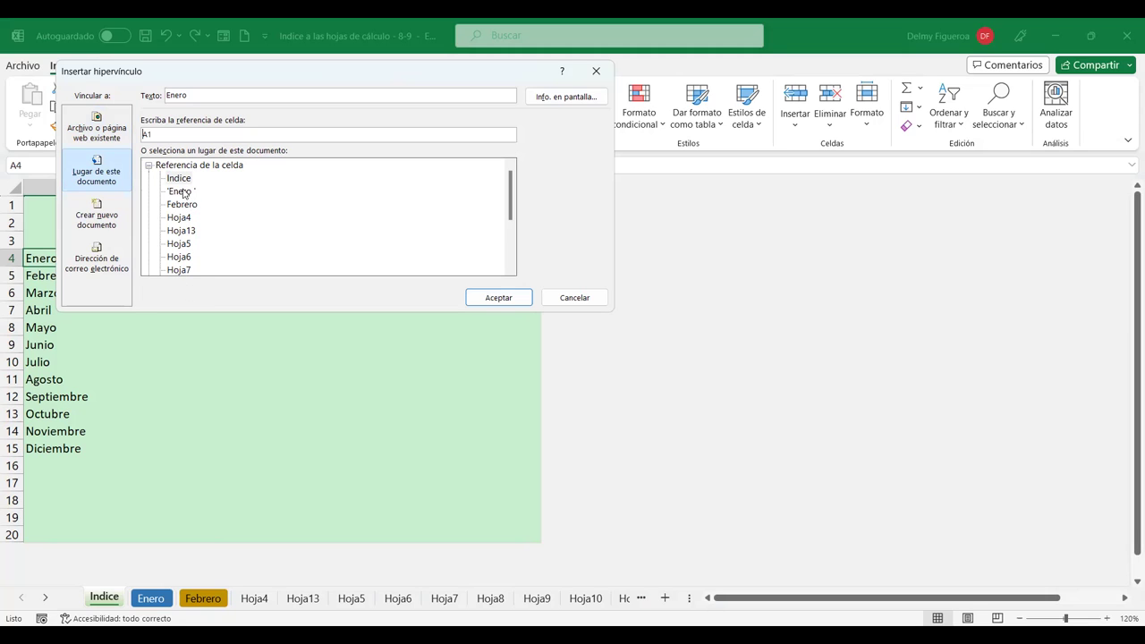
pyautogui.click(99, 224)
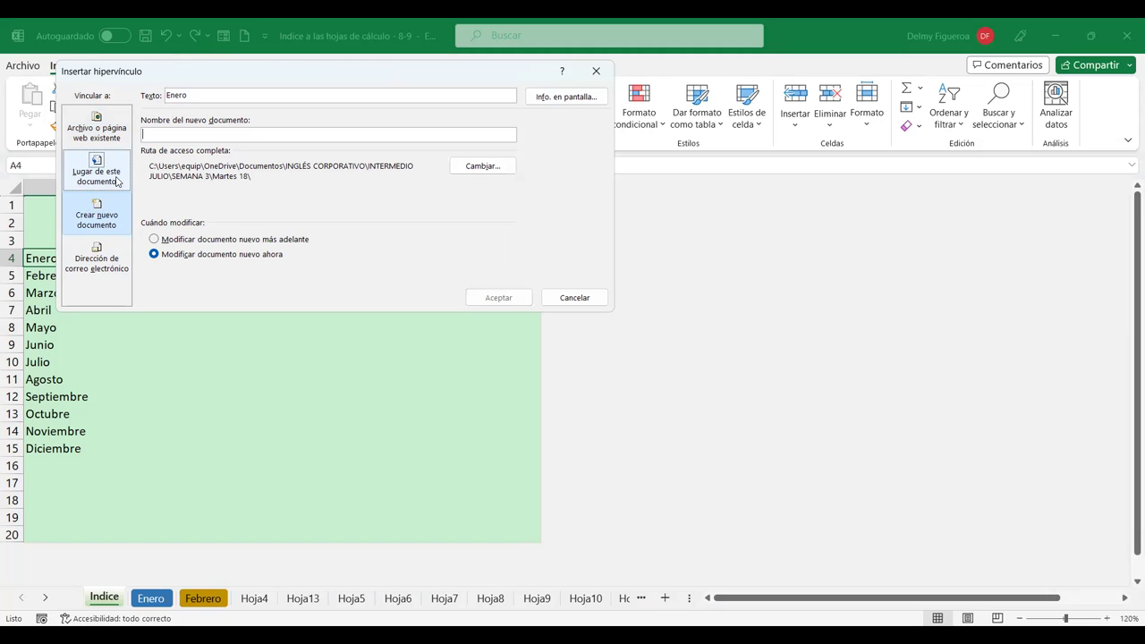
pyautogui.click(101, 267)
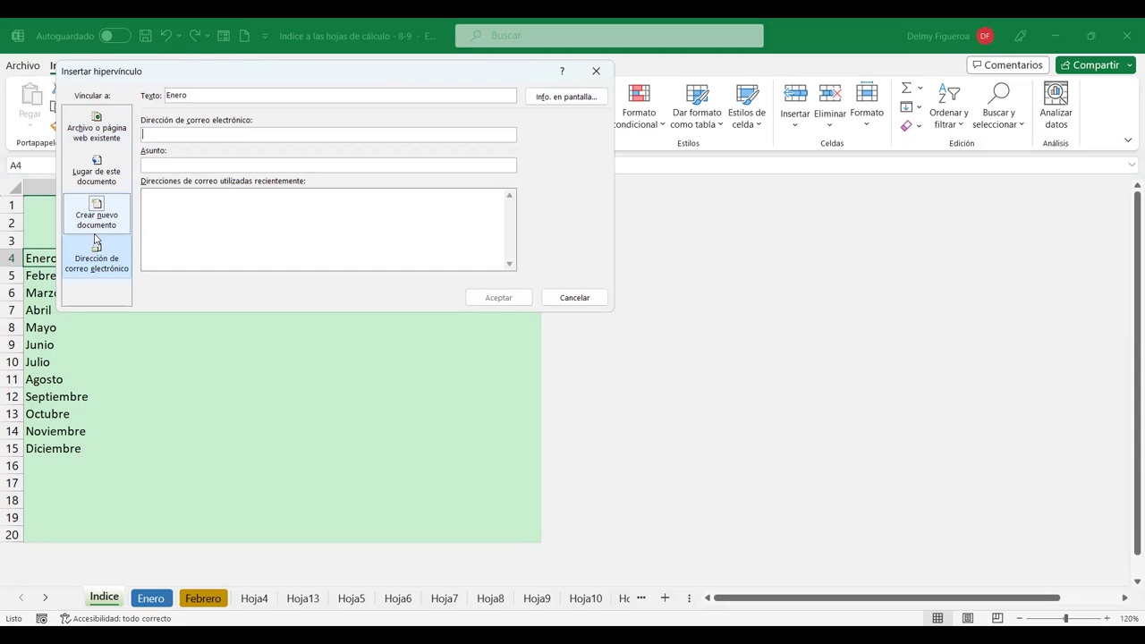
pyautogui.click(95, 213)
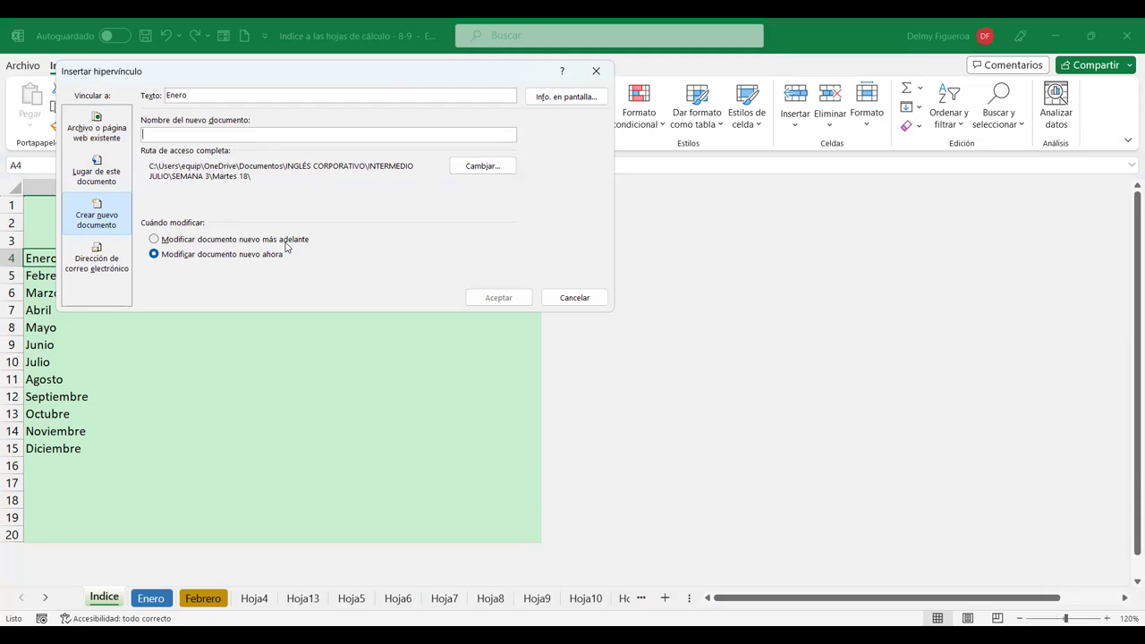
pyautogui.click(104, 175)
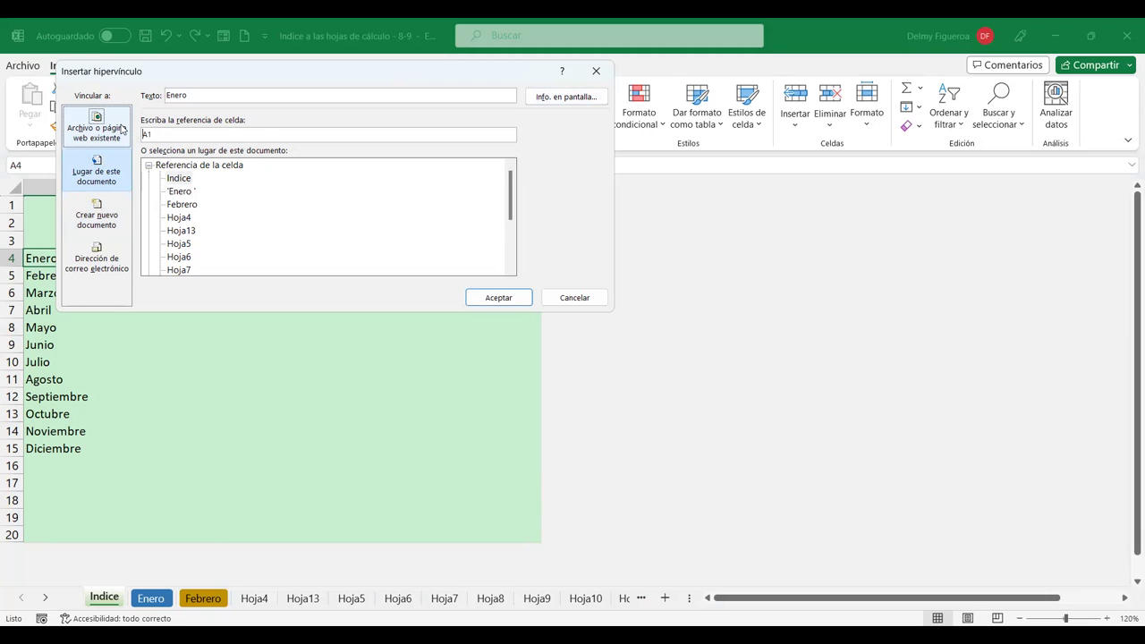
pyautogui.click(122, 130)
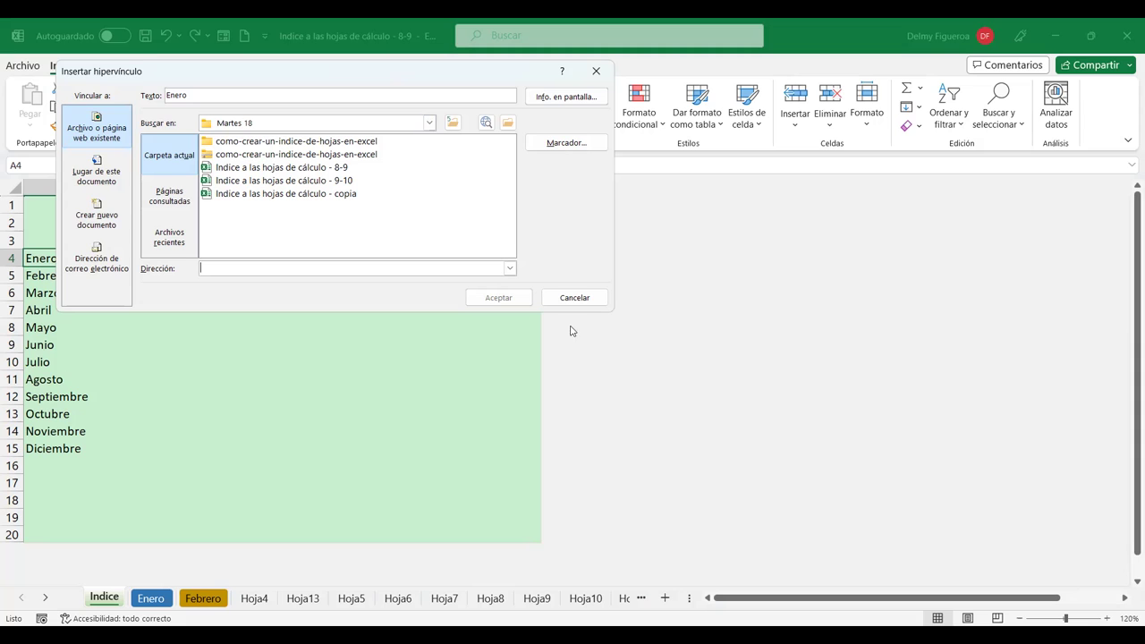
pyautogui.click(584, 297)
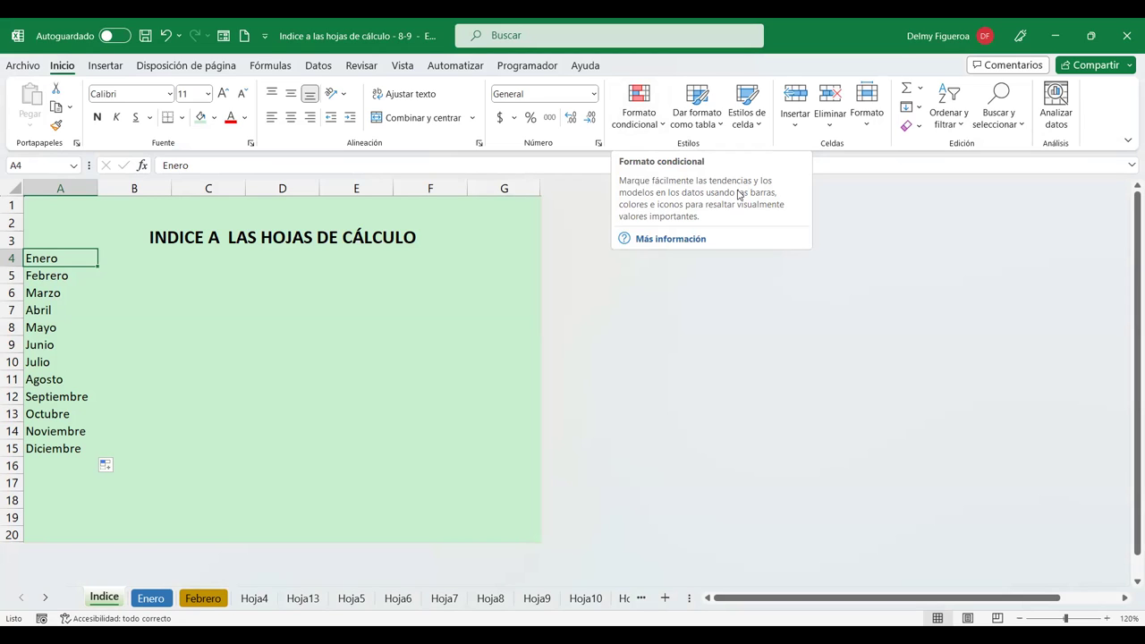
# - Reopen the hyperlink dialog for Enero and check the ScreenTip setting without changing it
pyautogui.rightClick(65, 259)
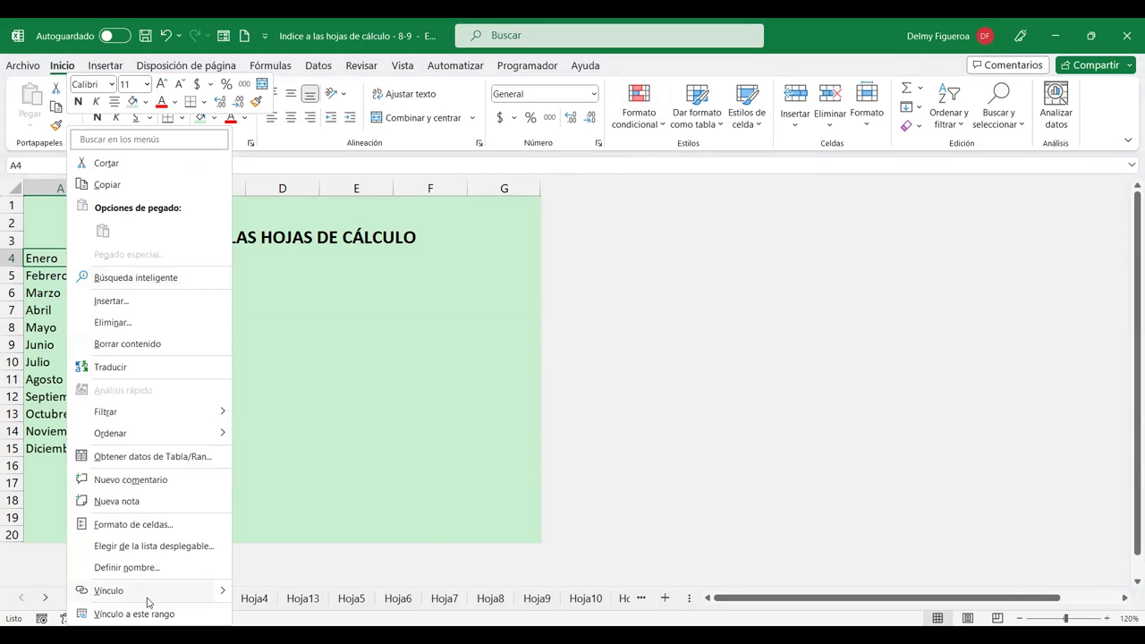
pyautogui.hotkey('ctrl', 'k')
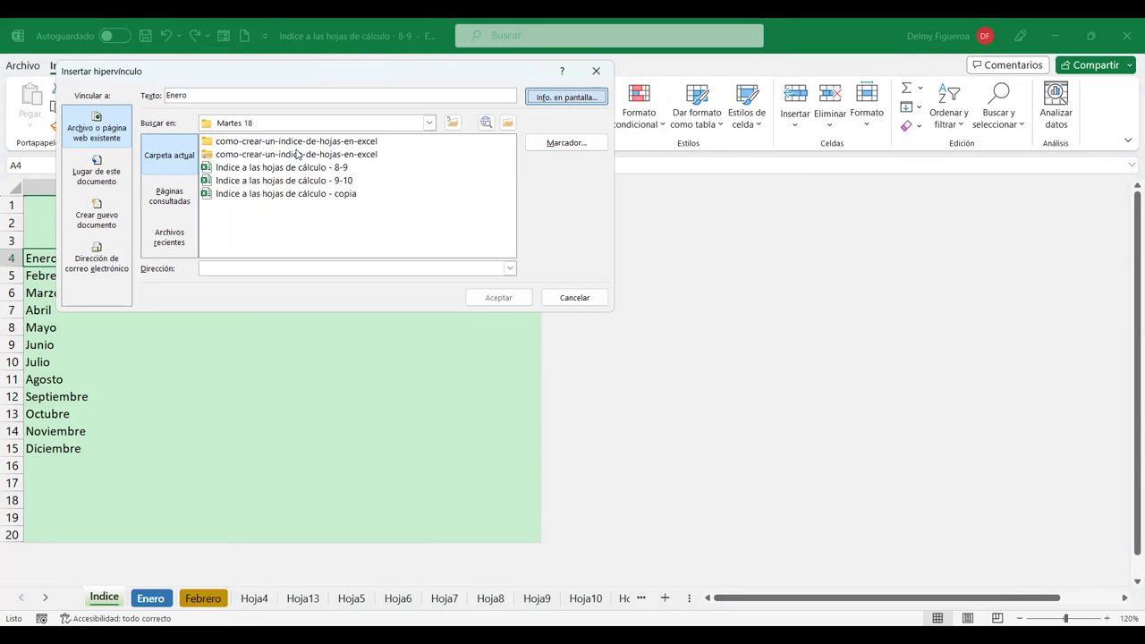
pyautogui.click(566, 96)
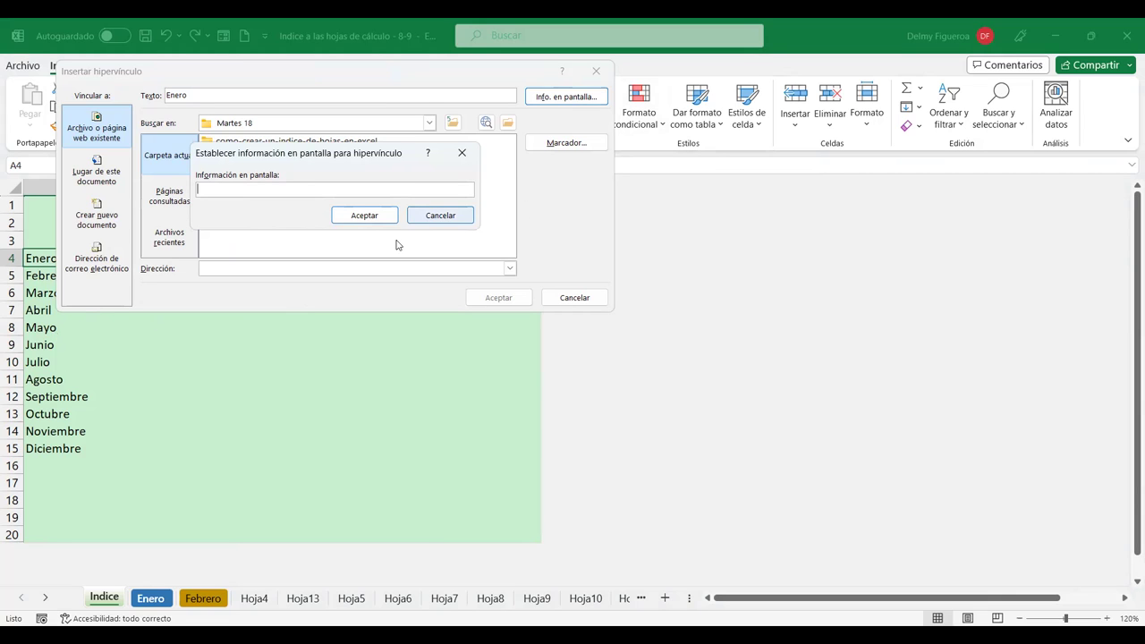
pyautogui.click(461, 215)
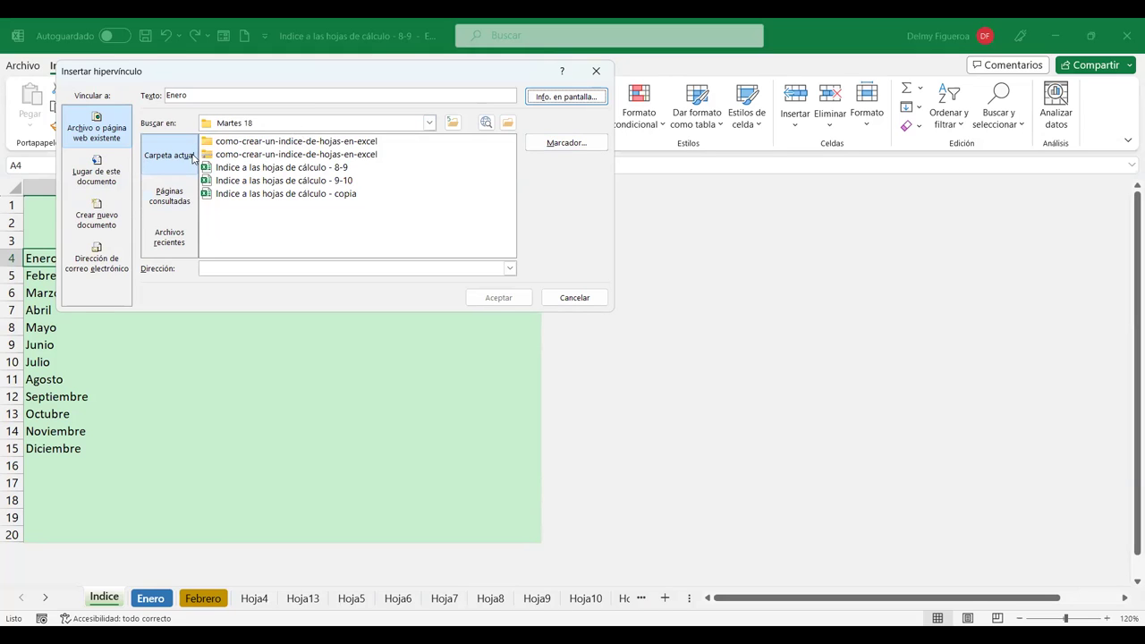
# - Look through recent pages and files, then set the target to Lugar de este documento
pyautogui.click(170, 198)
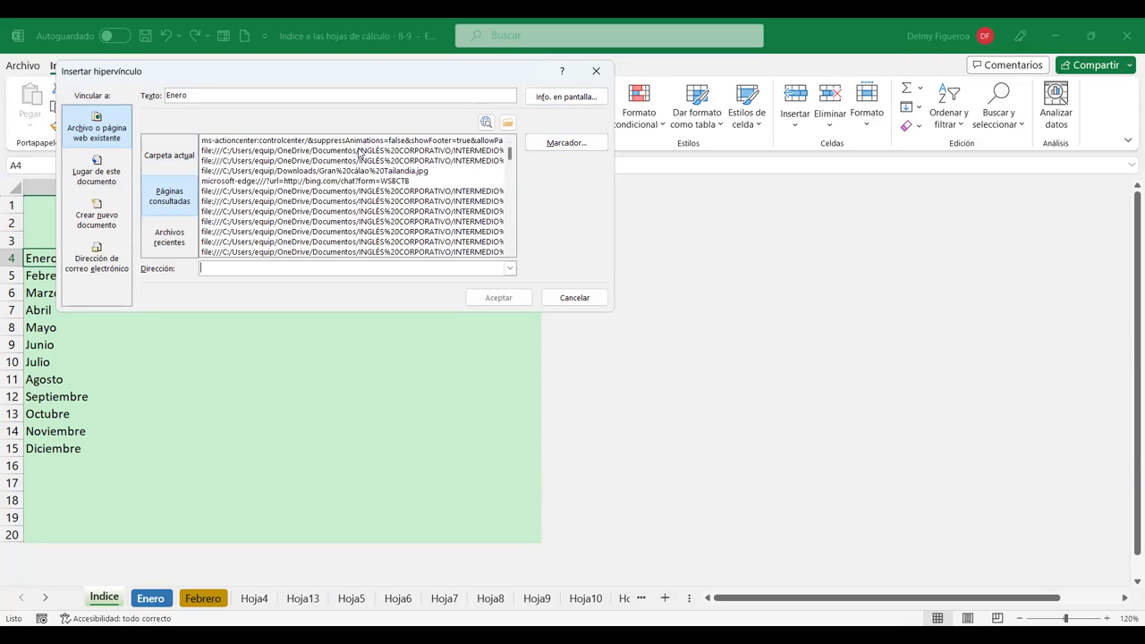
pyautogui.click(168, 240)
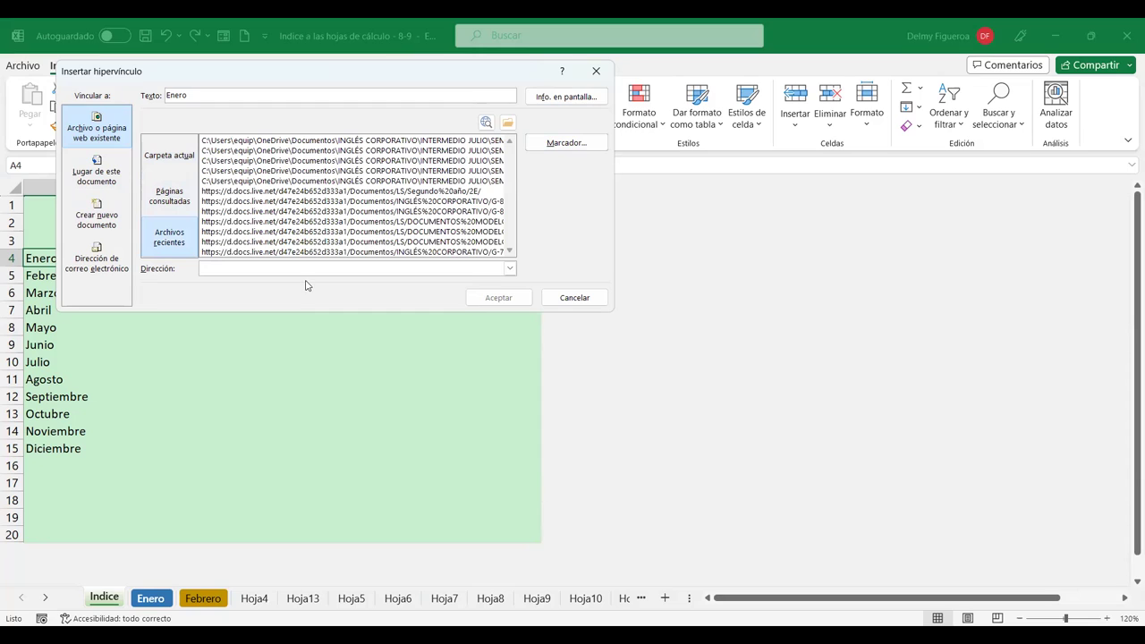
pyautogui.click(273, 270)
pyautogui.click(105, 175)
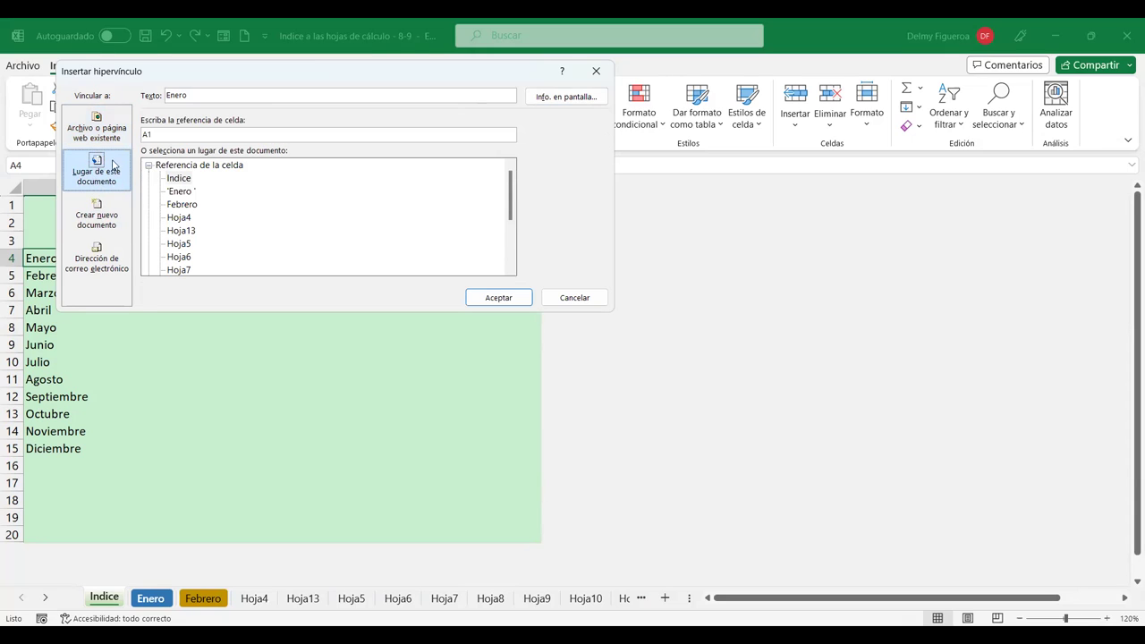
# - Point the Enero link at the Enero sheet with screen tip 'Ir a Enero' and cell reference A4
pyautogui.click(179, 192)
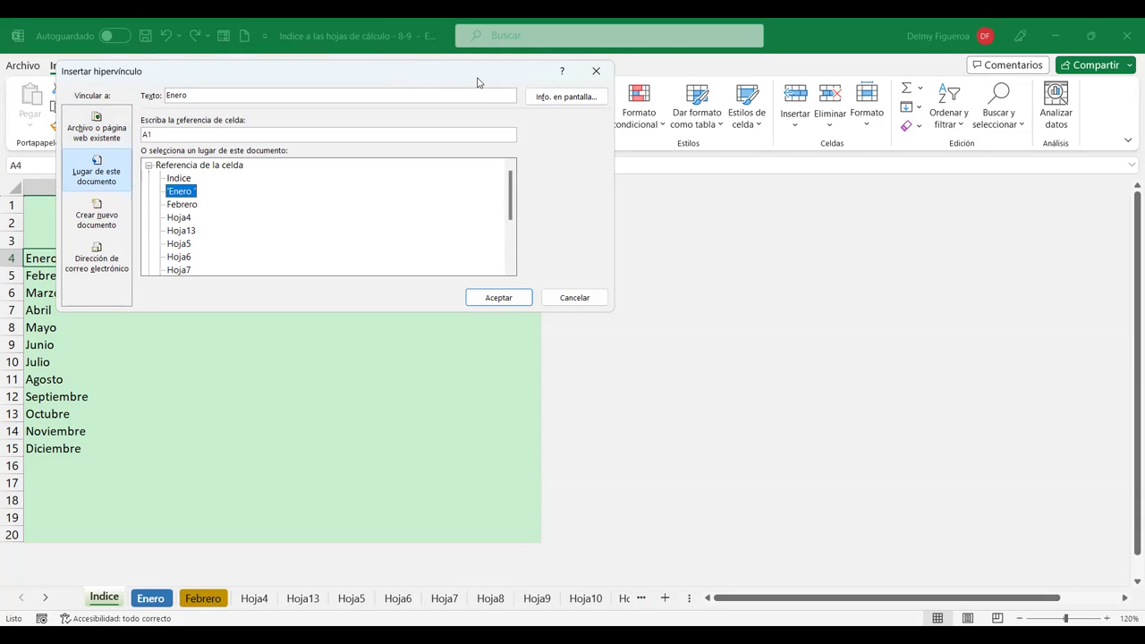
pyautogui.click(574, 97)
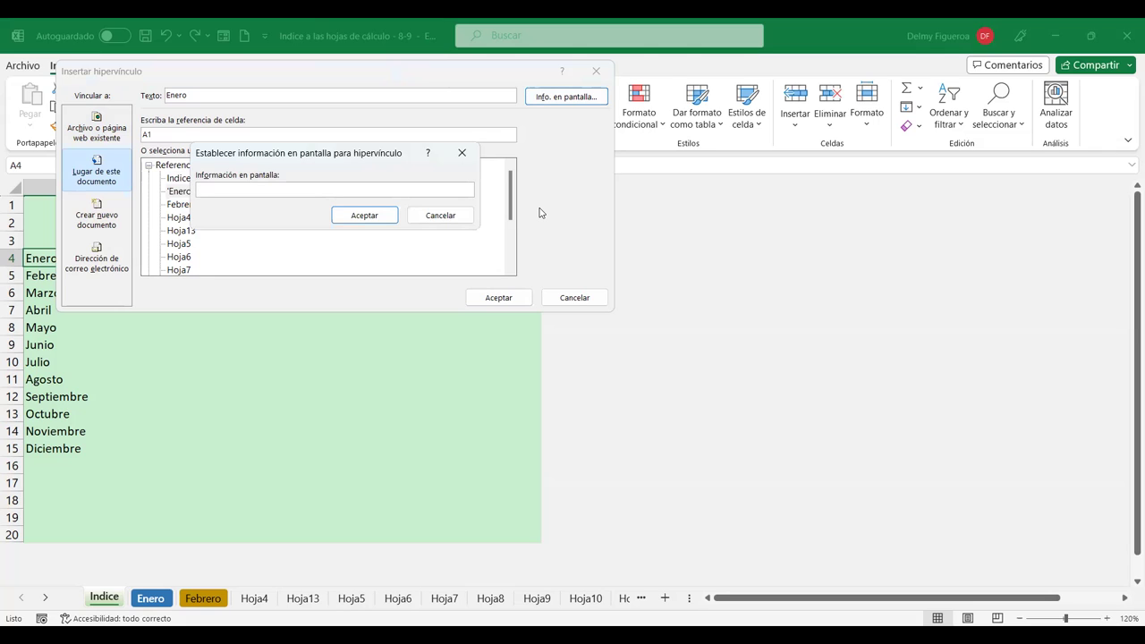
pyautogui.write('Ir a En')
pyautogui.write('ero')
pyautogui.click(362, 215)
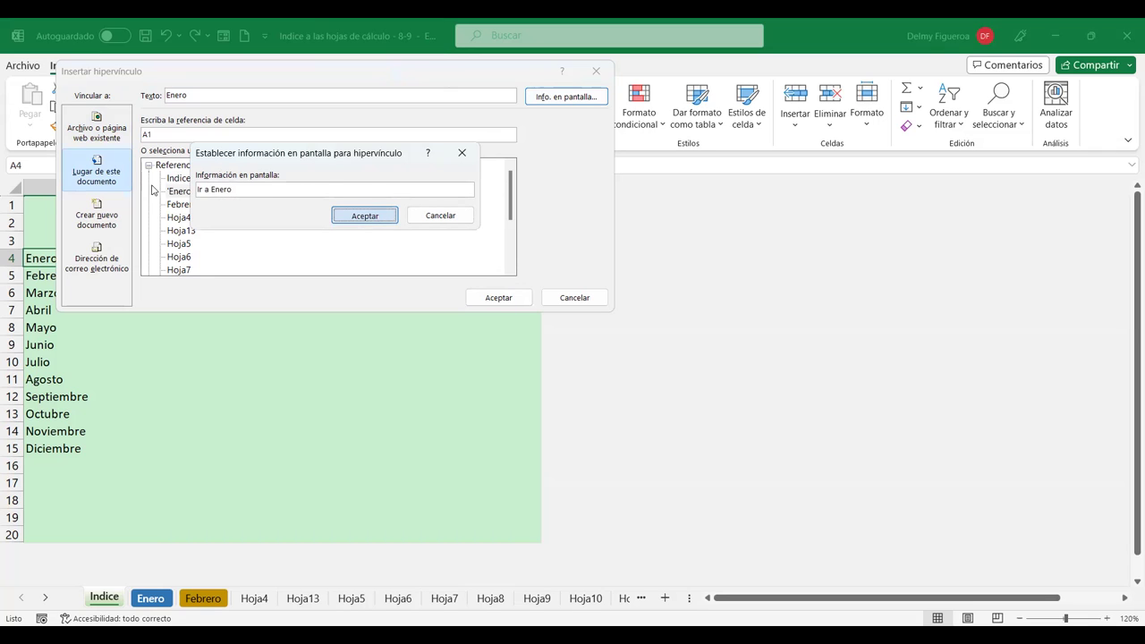
pyautogui.click(180, 191)
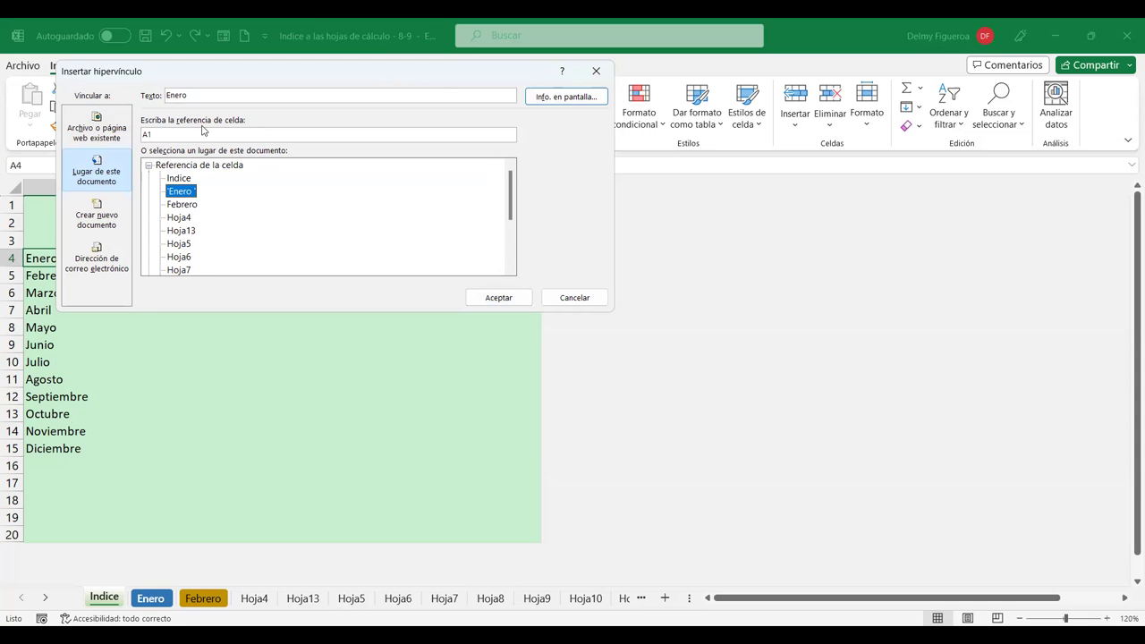
pyautogui.click(181, 135)
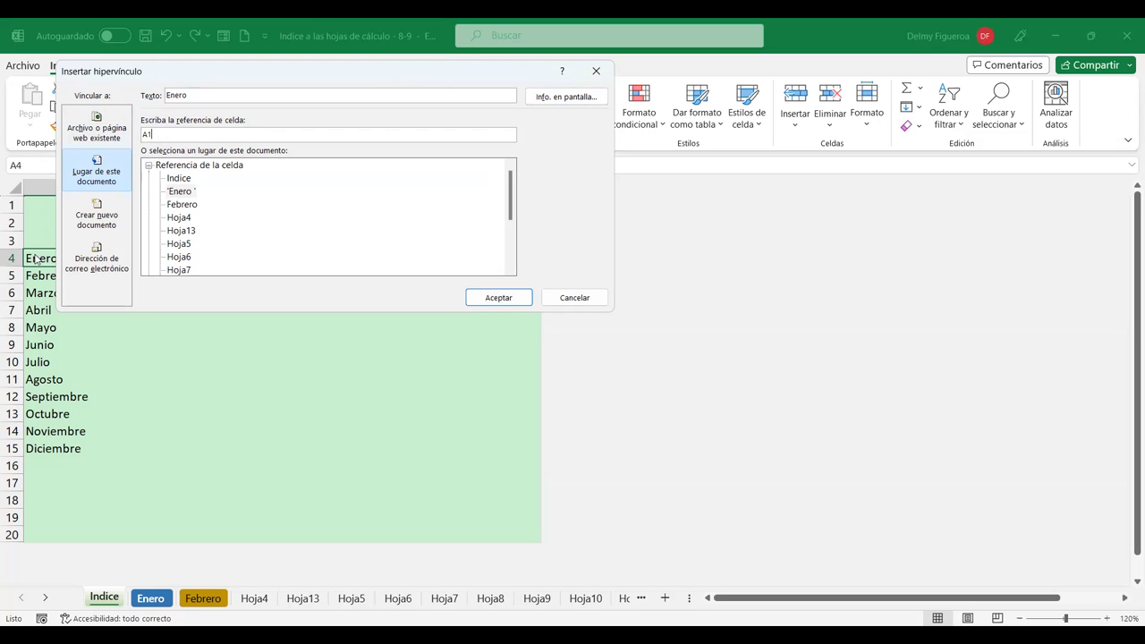
pyautogui.press('BackSpace')
# - Insert the Enero hyperlink in A4 and follow it to the blank Enero sheet
pyautogui.click(513, 298)
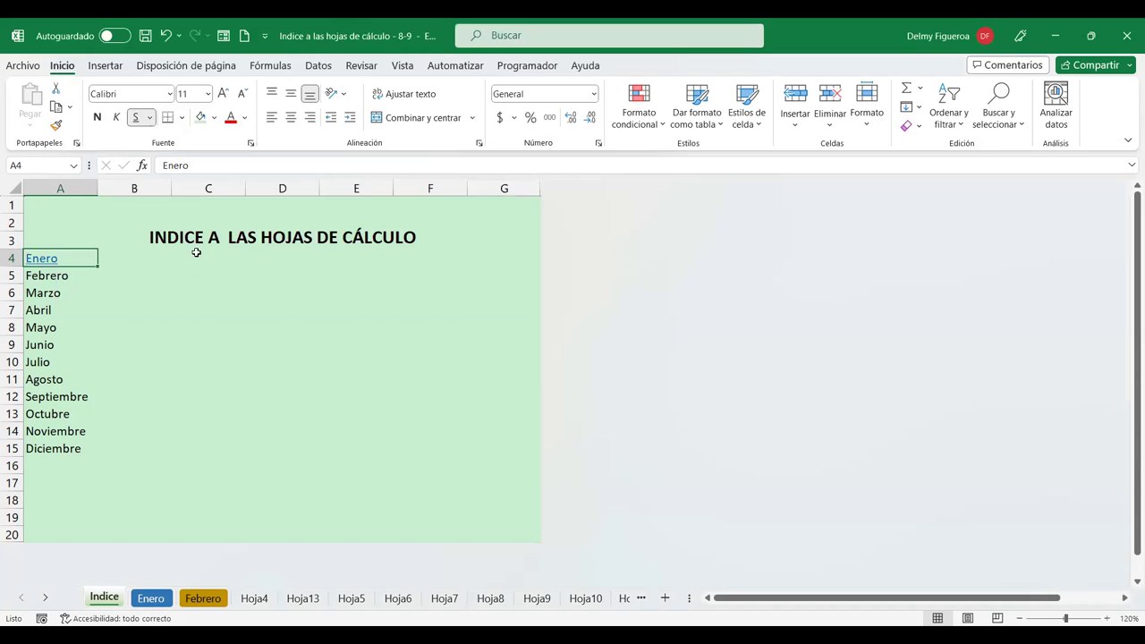
pyautogui.moveTo(51, 261)
pyautogui.click(49, 260)
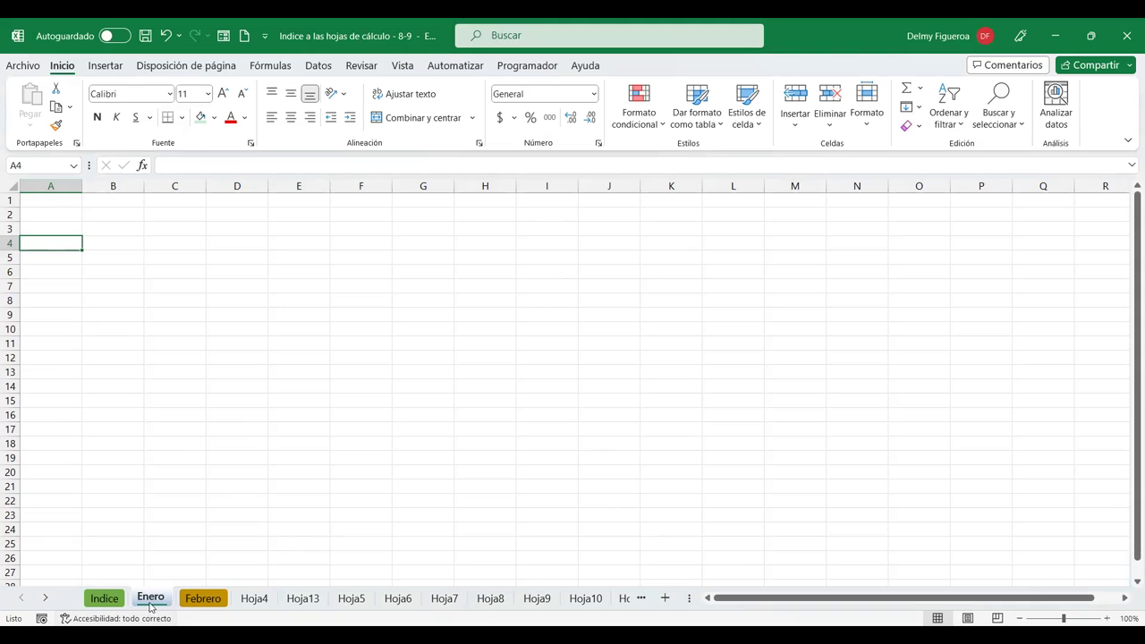
# - Rename the Hoja4, Hoja13, Hoja5 and Hoja6 tabs to Marzo, Abril, Mayo and Junio
pyautogui.click(253, 601)
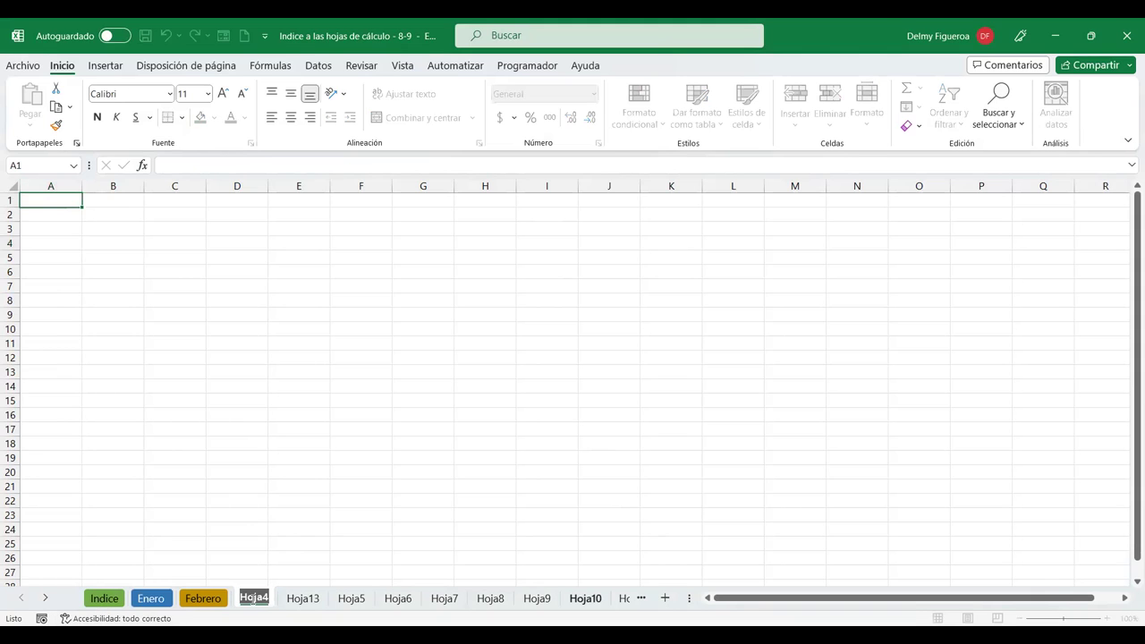
pyautogui.write('Marzo')
pyautogui.press('Return')
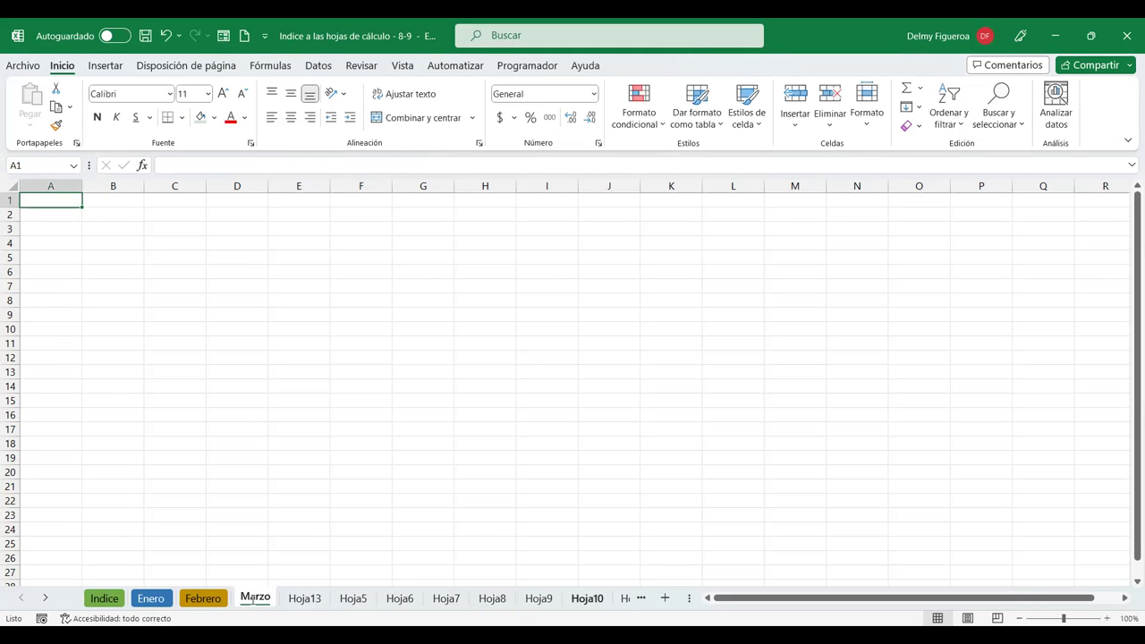
pyautogui.click(304, 597)
pyautogui.write('Abril')
pyautogui.press('Return')
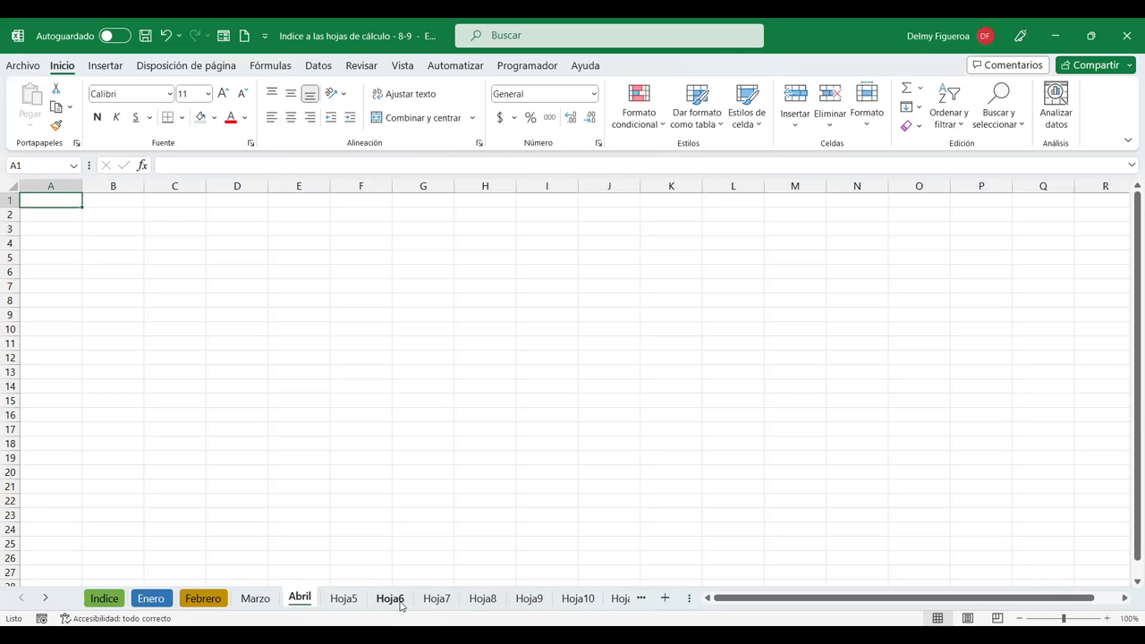
pyautogui.doubleClick(358, 596)
pyautogui.write('Mayo')
pyautogui.press('Return')
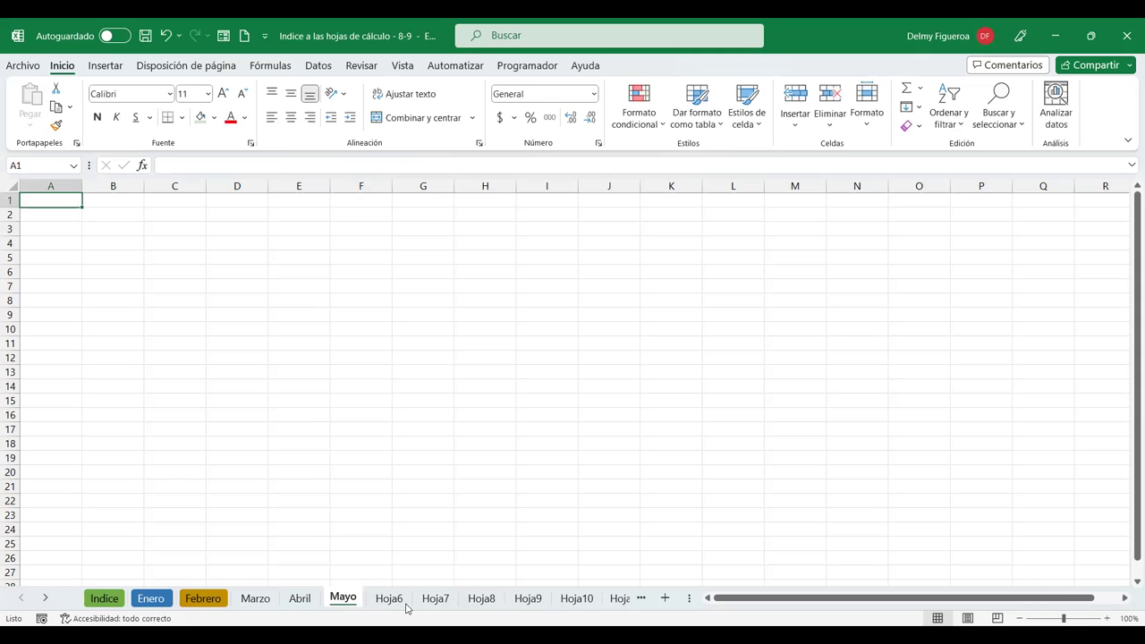
pyautogui.doubleClick(389, 599)
pyautogui.write('Junio')
pyautogui.press('Return')
# - Rename the next four sheets Julio, Agosto, Septiembre and Octubre with Alt+H, O, R
pyautogui.hotkey('ctrl', 'pagedown')
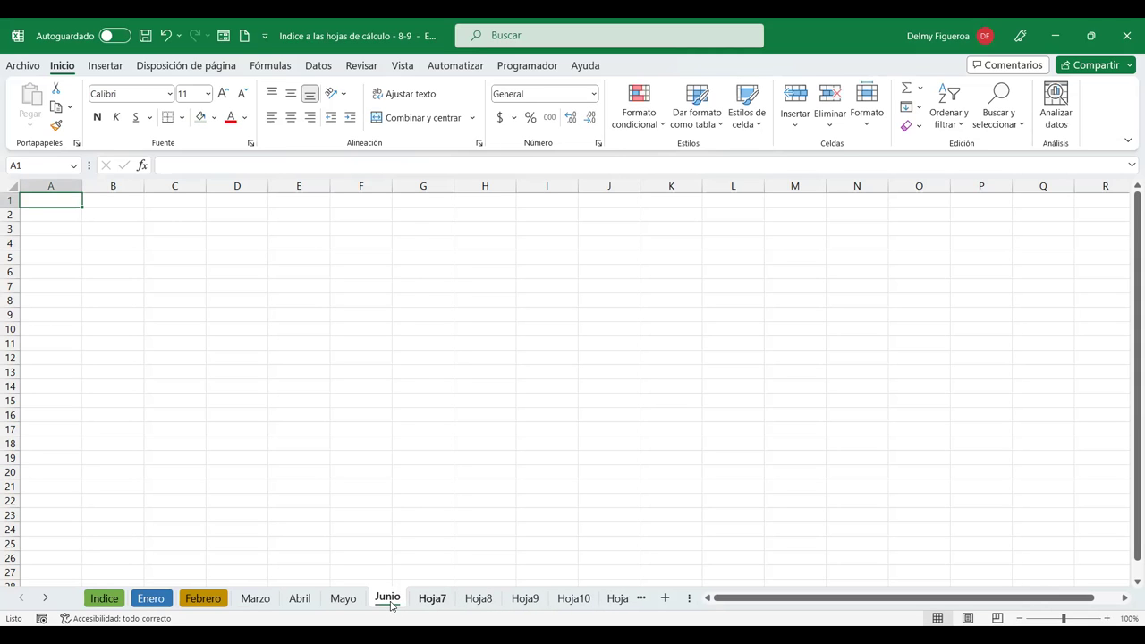
pyautogui.hotkey('alt', 'h')
pyautogui.write('or')
pyautogui.write('Julio')
pyautogui.press('Return')
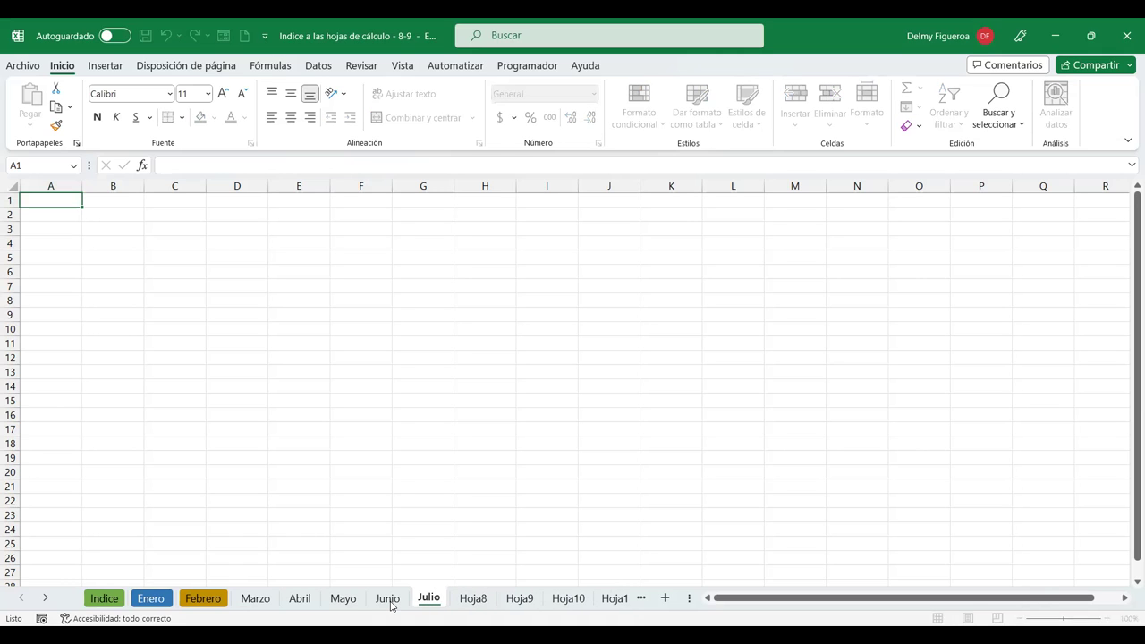
pyautogui.hotkey('ctrl', 'shift', 'pagedown')
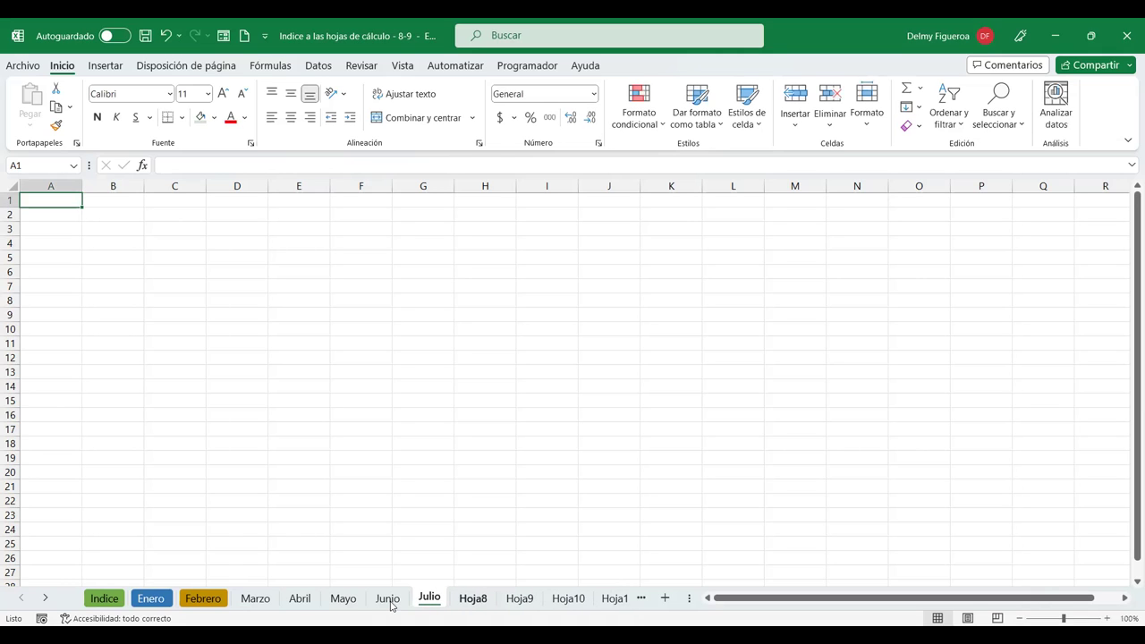
pyautogui.hotkey('alt', 'h')
pyautogui.write('or')
pyautogui.write('Agosto')
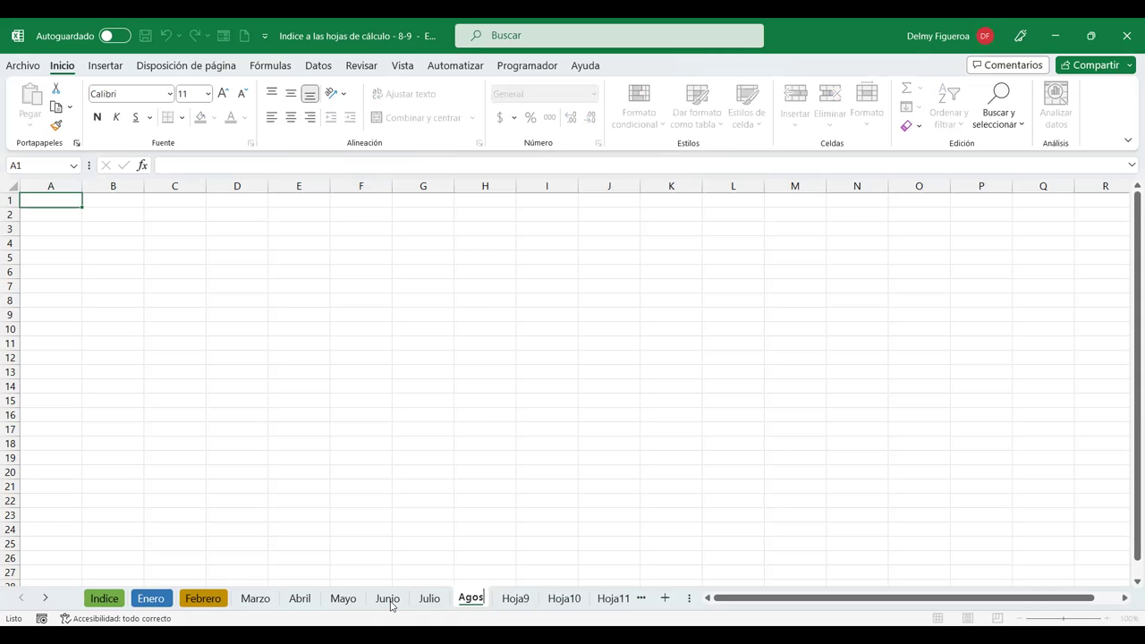
pyautogui.press('Return')
pyautogui.hotkey('ctrl', 'pagedown')
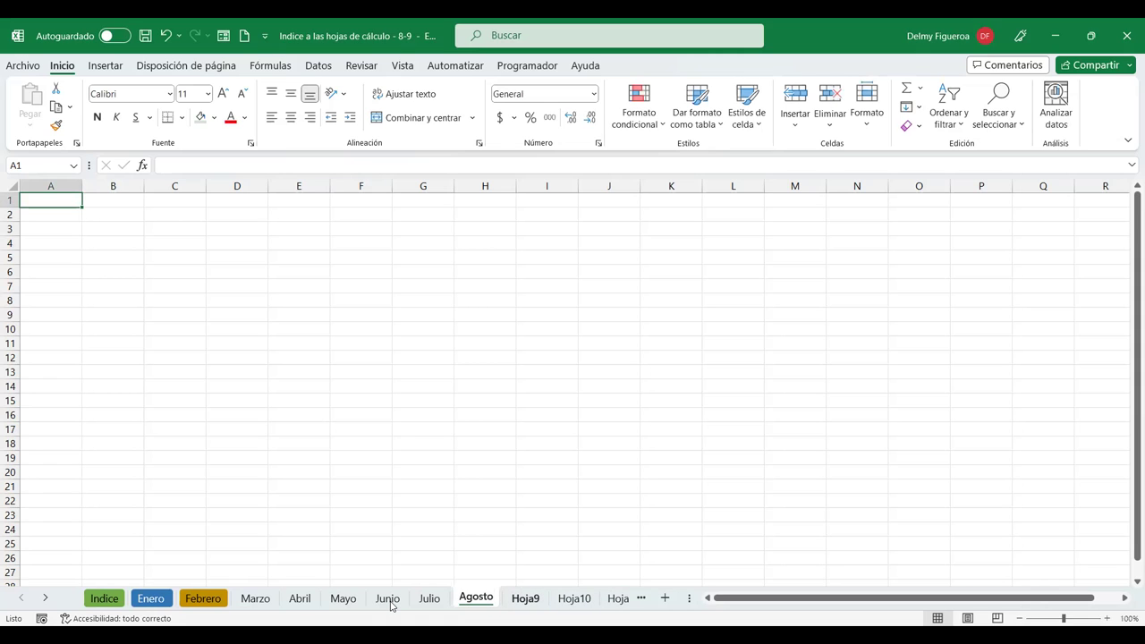
pyautogui.hotkey('alt', 'h')
pyautogui.write('or')
pyautogui.write('Septiembre')
pyautogui.press('Return')
pyautogui.hotkey('ctrl', 'pagedown')
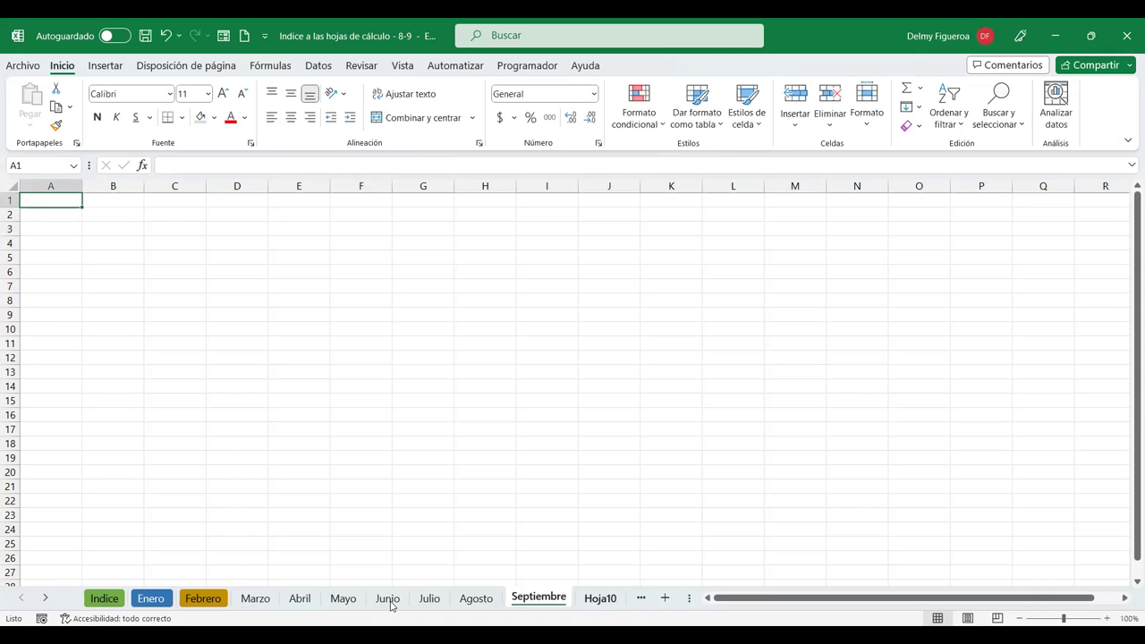
pyautogui.hotkey('alt', 'h')
pyautogui.write('or')
pyautogui.write('Octubre')
pyautogui.press('Return')
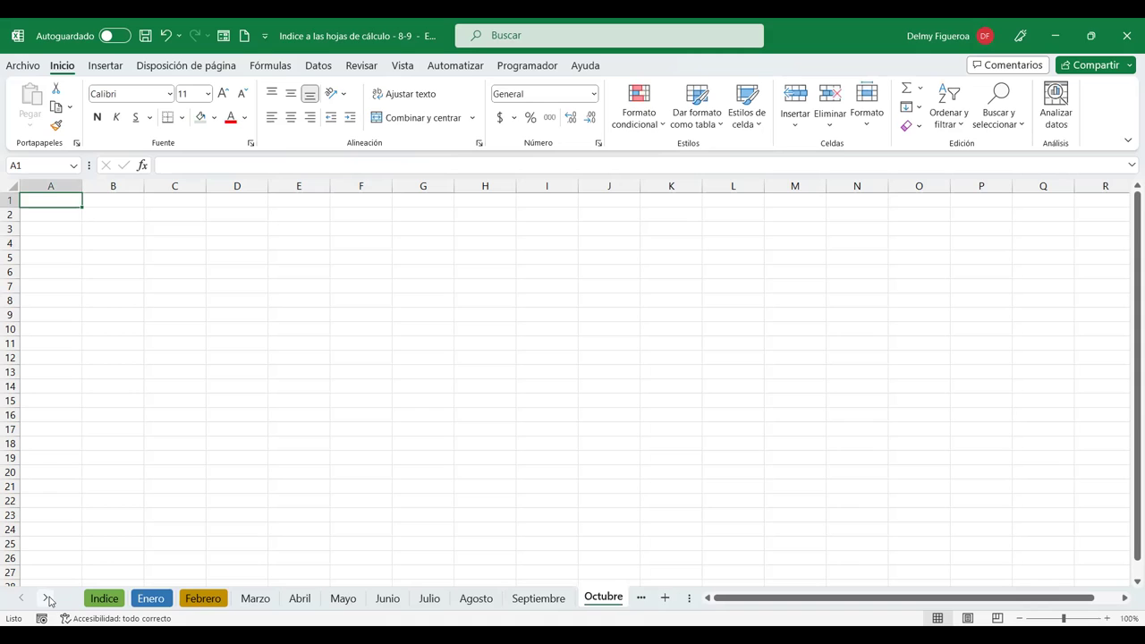
# - Rename Hoja11 to Noviembre and begin renaming Hoja12 to Diciembre
pyautogui.click(45, 597)
pyautogui.hotkey('ctrl', 'pagedown')
pyautogui.hotkey('alt', 'h')
pyautogui.write('or')
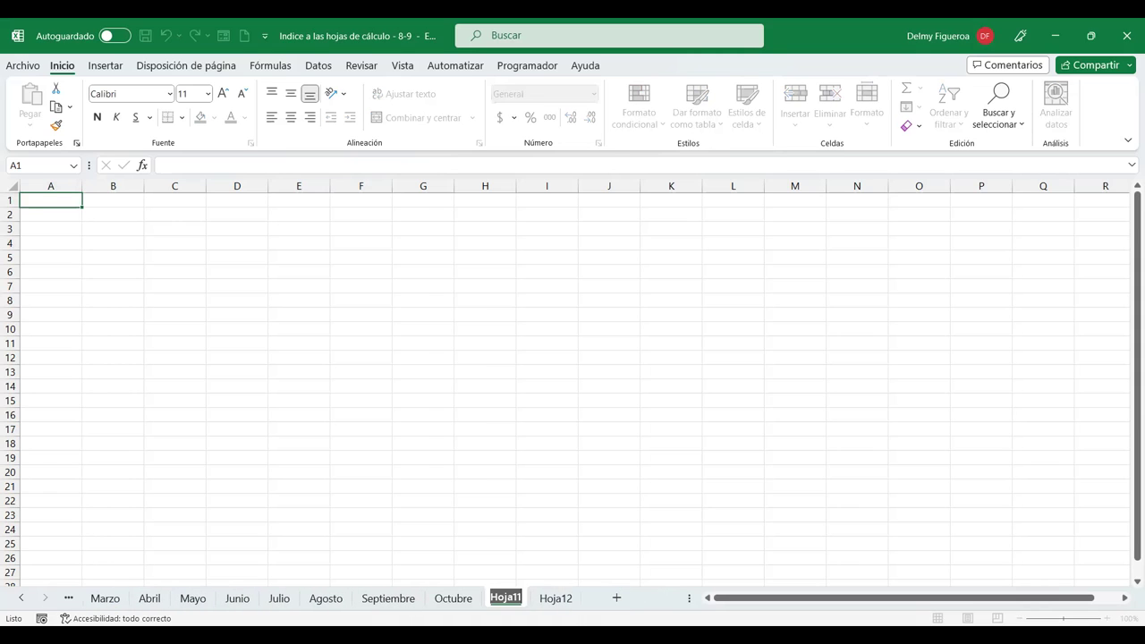
pyautogui.write('Noviembre')
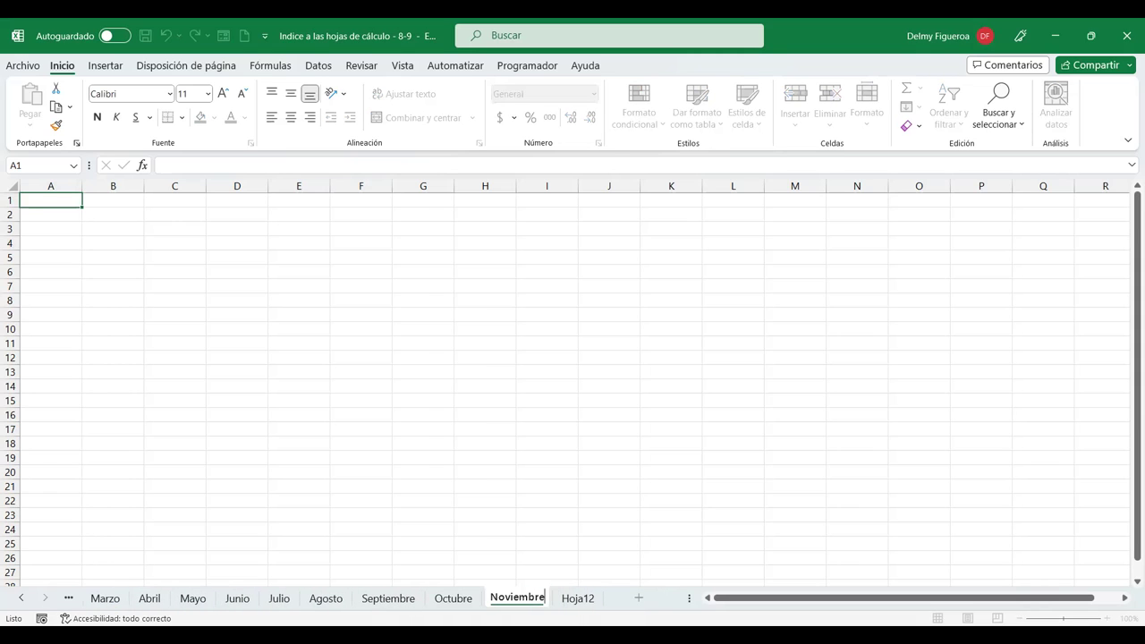
pyautogui.press('Return')
pyautogui.hotkey('ctrl', 'pagedown')
pyautogui.hotkey('alt', 'h')
pyautogui.write('or')
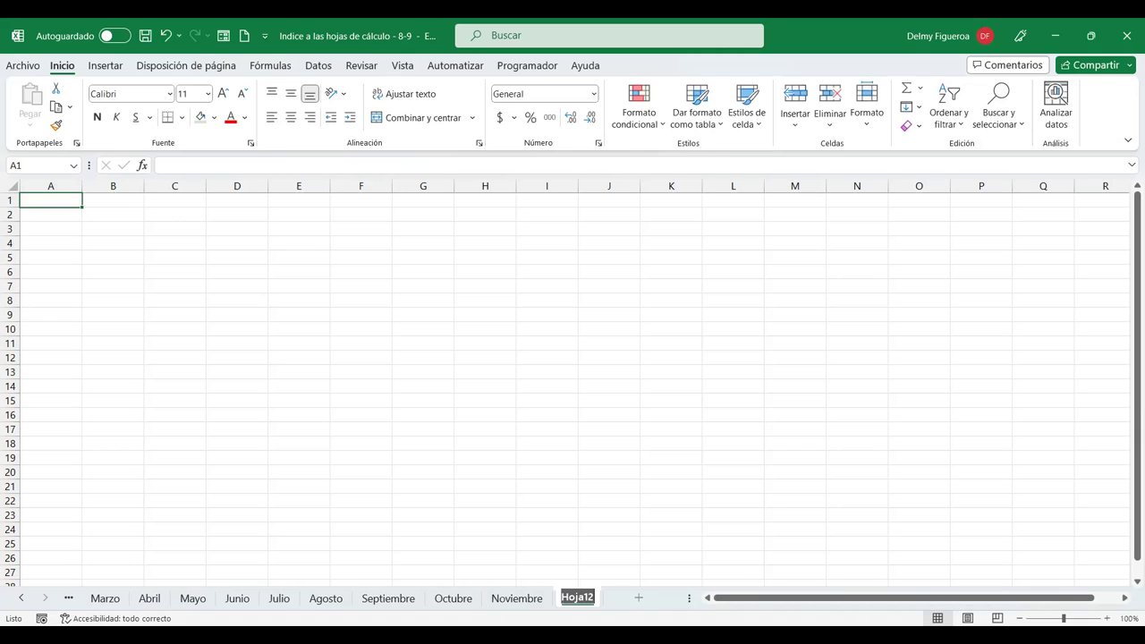
pyautogui.write('Diciembre')
# - Finish naming Diciembre, then colour the Marzo tab light gold and the Abril tab light green
pyautogui.press('Return')
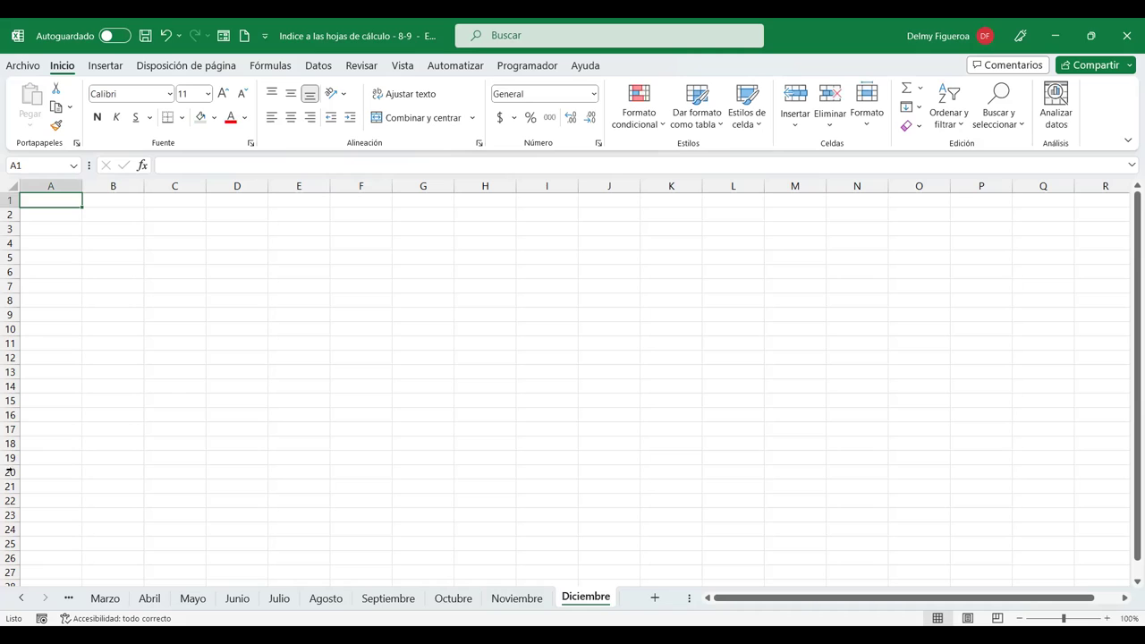
pyautogui.click(20, 598)
pyautogui.click(20, 600)
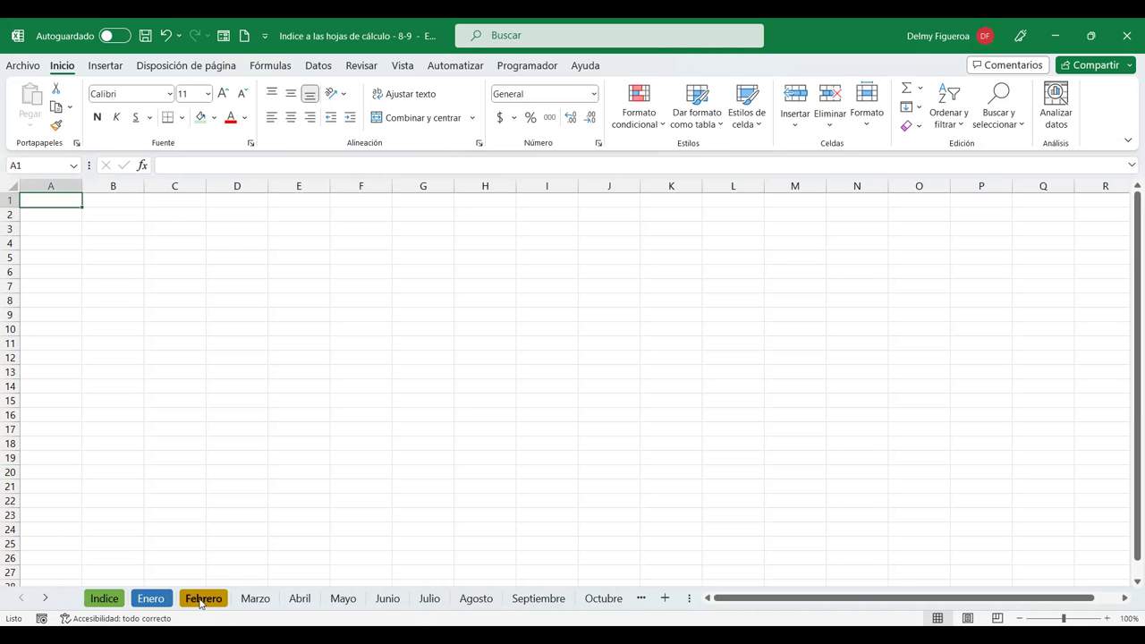
pyautogui.click(254, 600)
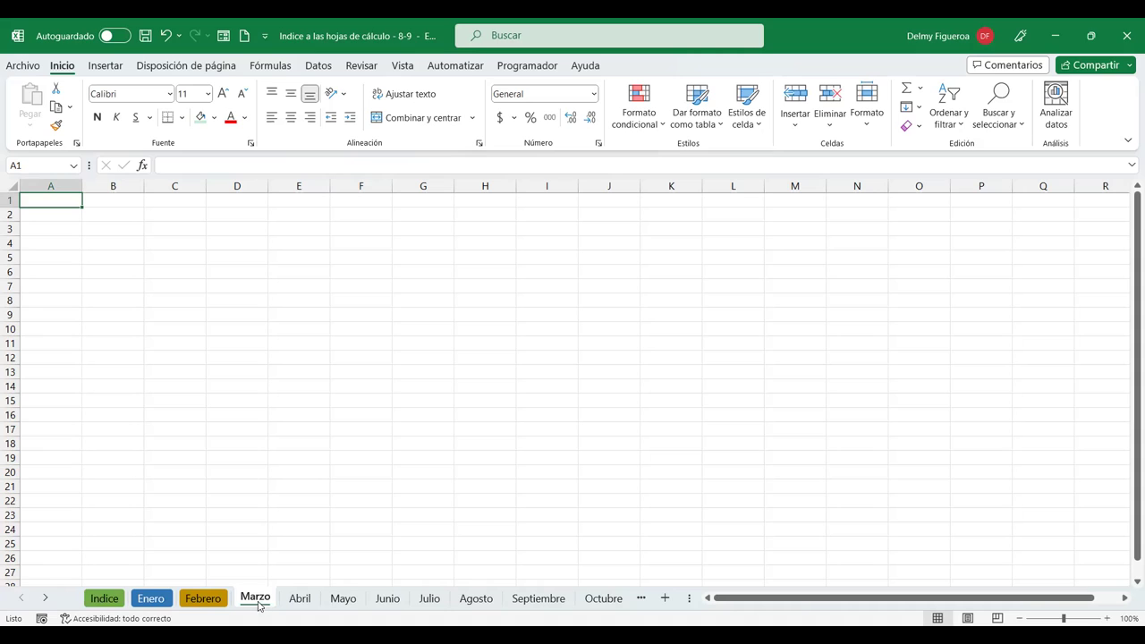
pyautogui.rightClick(261, 601)
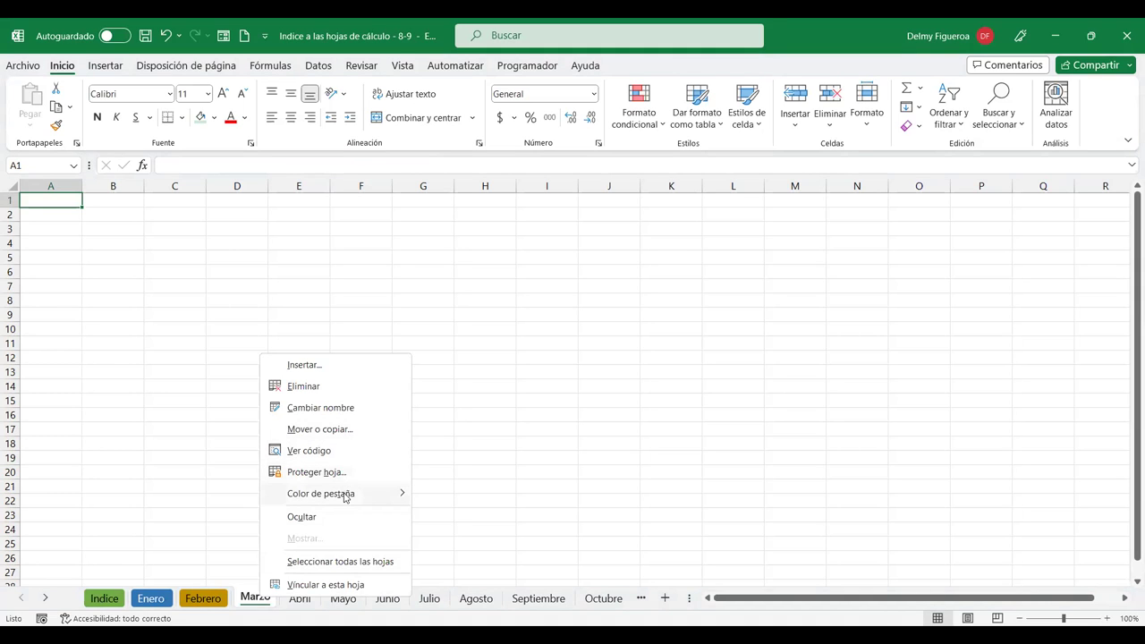
pyautogui.moveTo(320, 493)
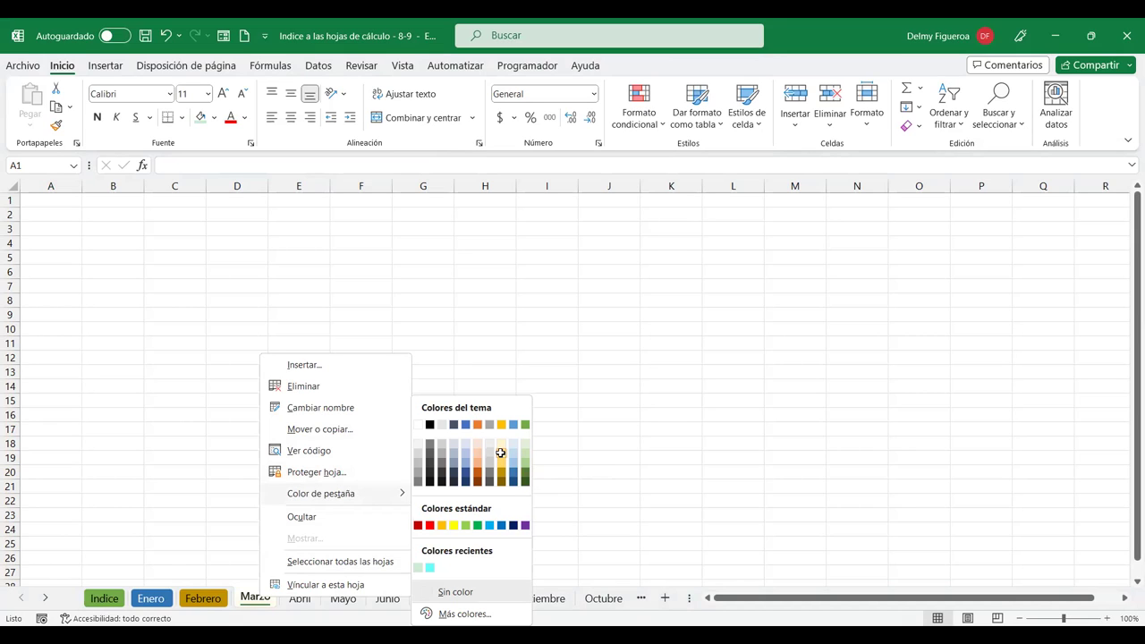
pyautogui.click(307, 601)
pyautogui.rightClick(307, 601)
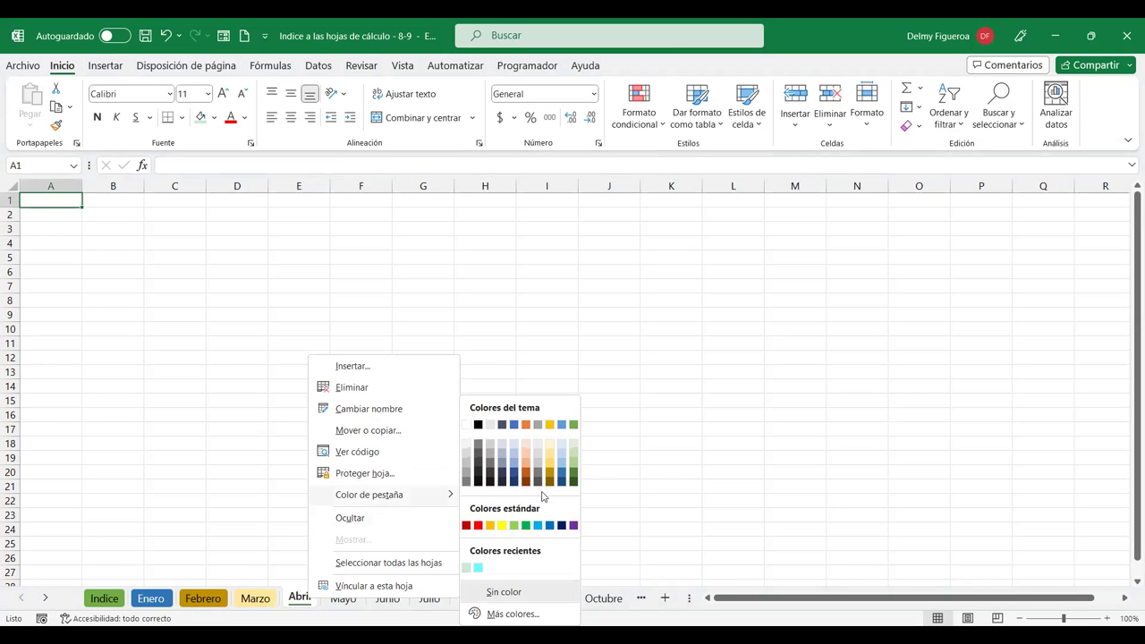
pyautogui.moveTo(369, 495)
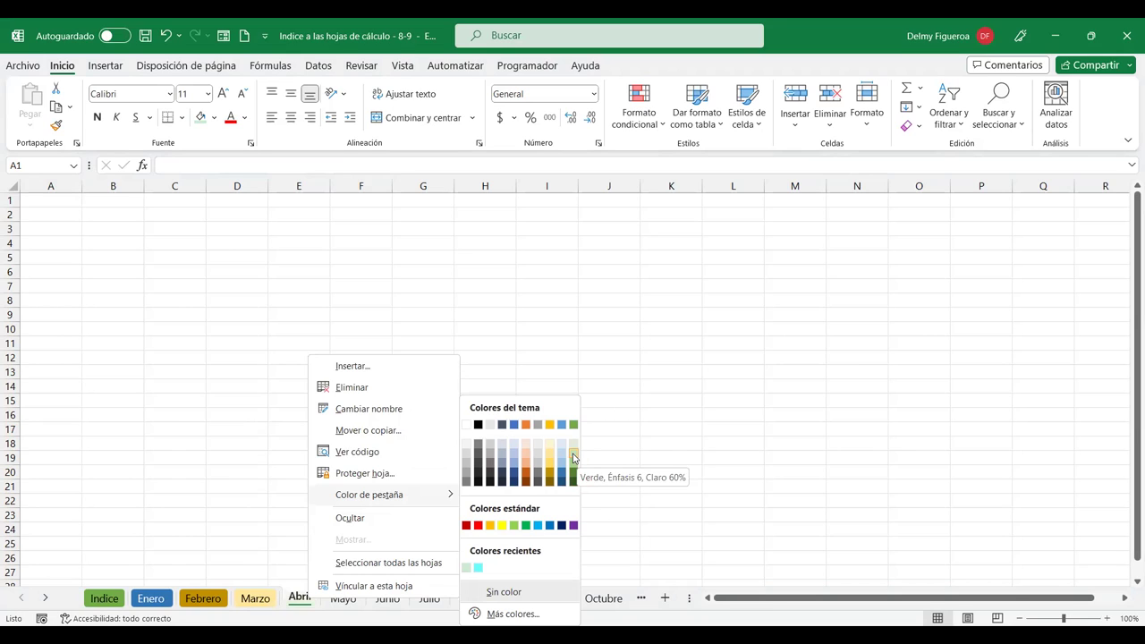
pyautogui.click(352, 605)
# - Colour the Mayo, Junio, Julio and Agosto tabs light orange, light green, yellow and green
pyautogui.rightClick(352, 606)
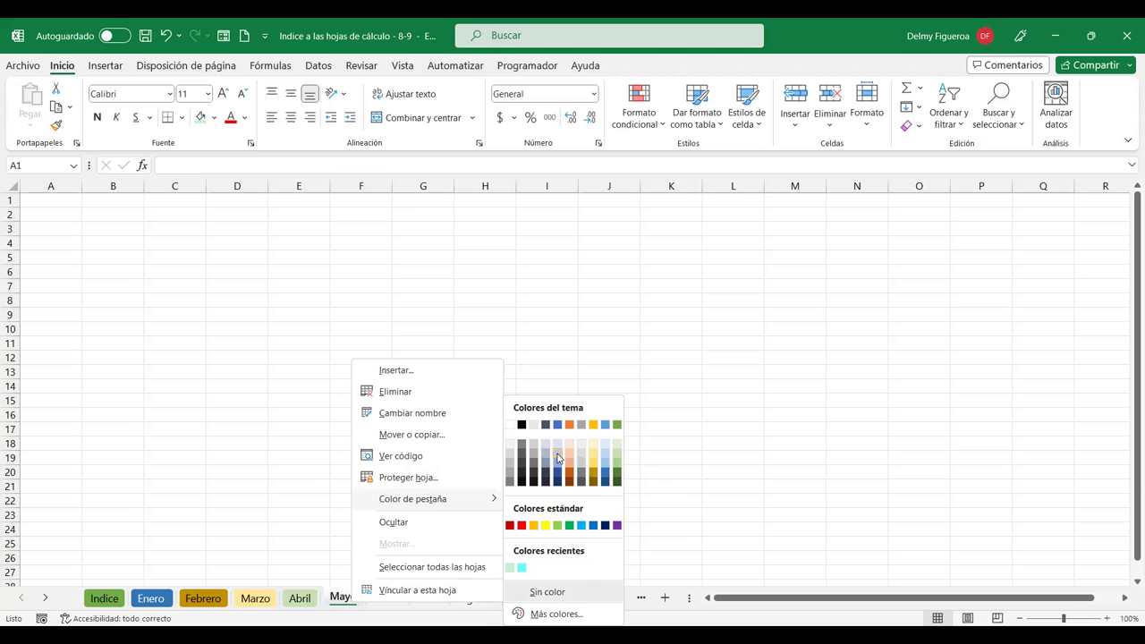
pyautogui.moveTo(412, 498)
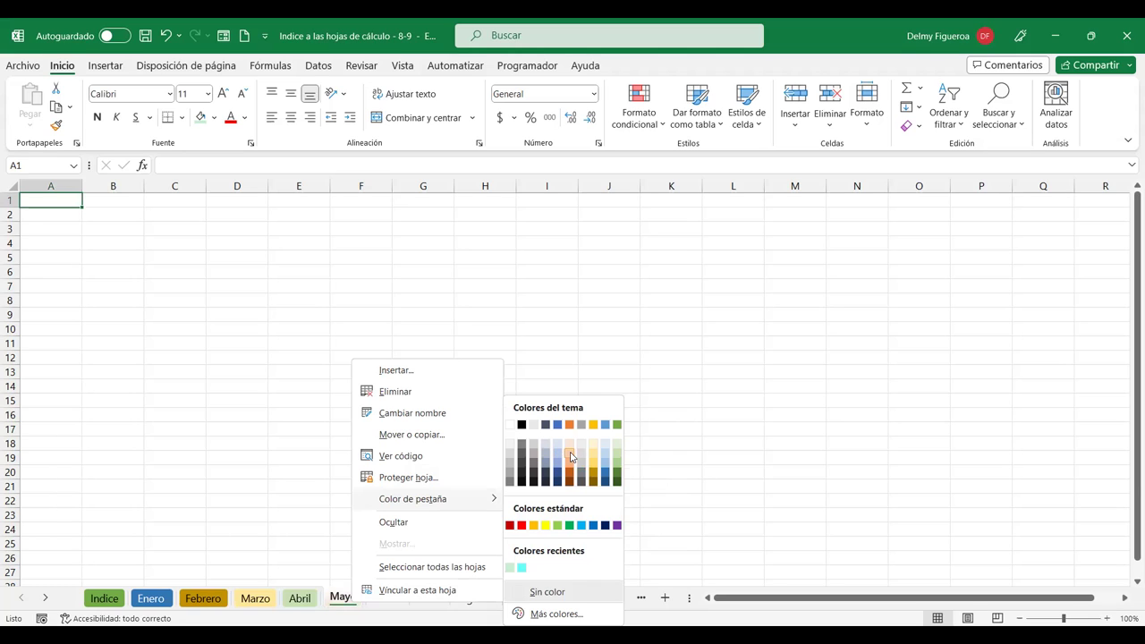
pyautogui.click(571, 457)
pyautogui.click(390, 605)
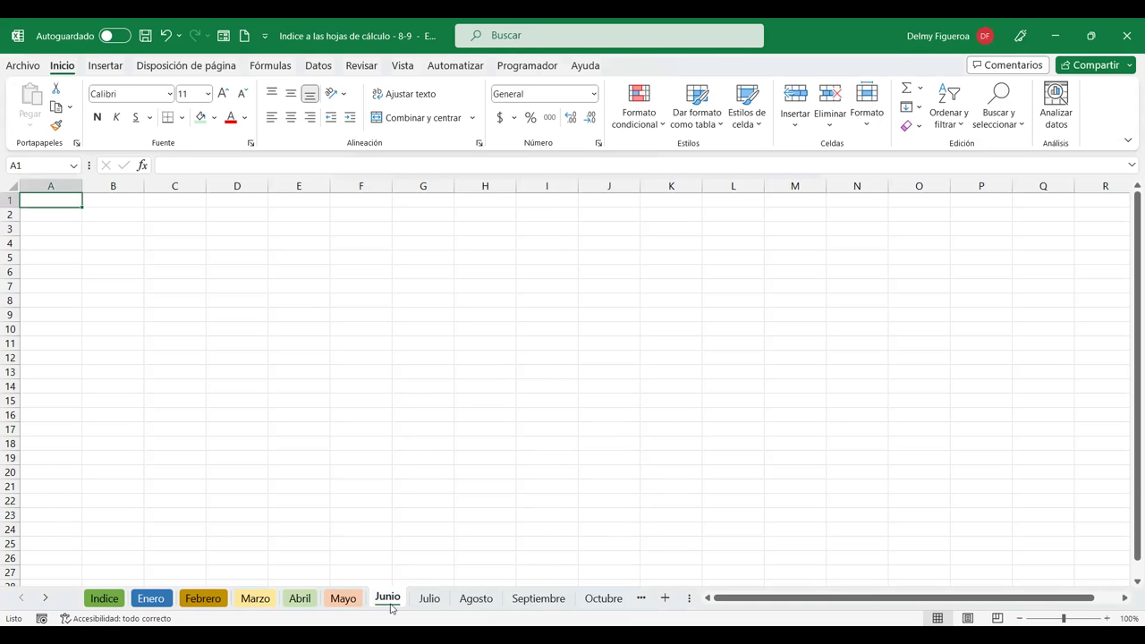
pyautogui.rightClick(390, 605)
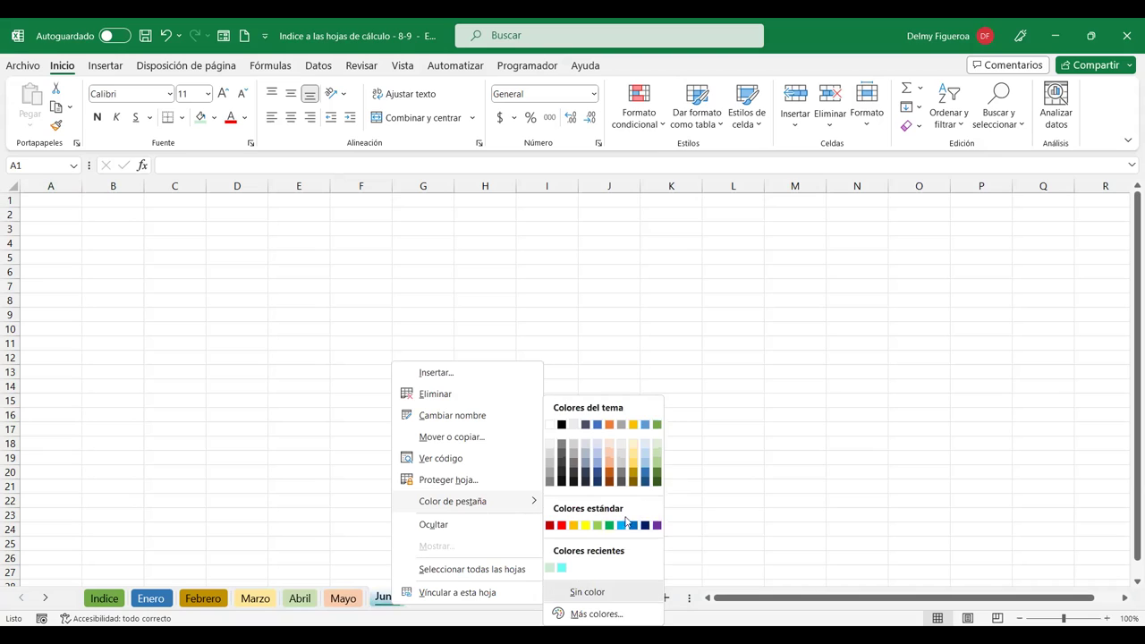
pyautogui.click(658, 457)
pyautogui.rightClick(426, 597)
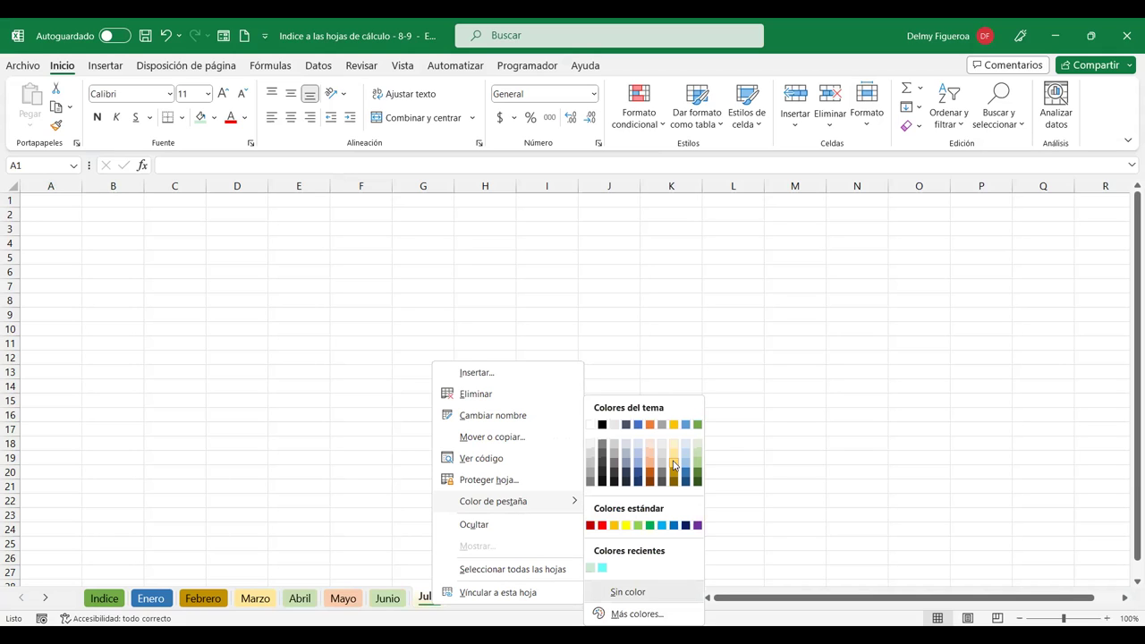
pyautogui.click(674, 464)
pyautogui.hotkey('ctrl', 'pagedown')
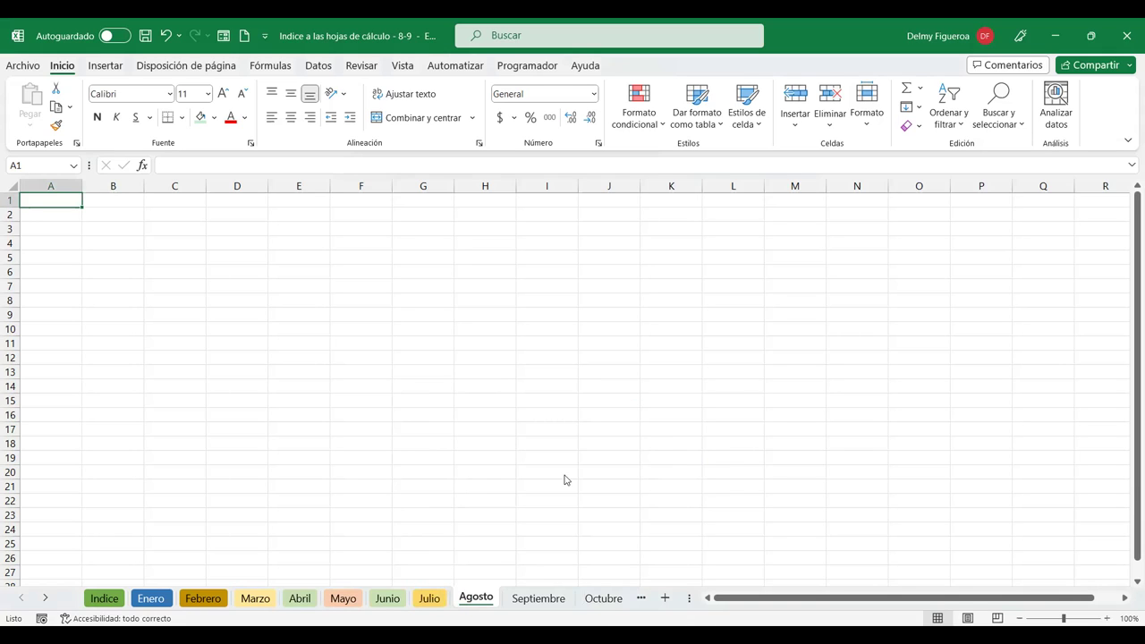
pyautogui.rightClick(475, 598)
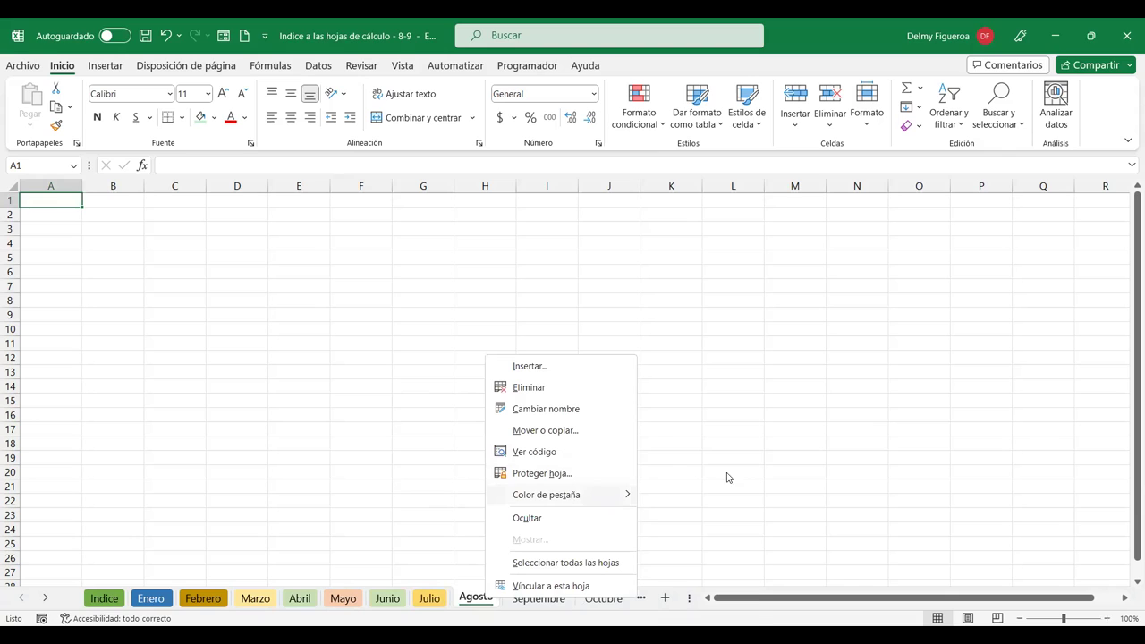
pyautogui.moveTo(546, 495)
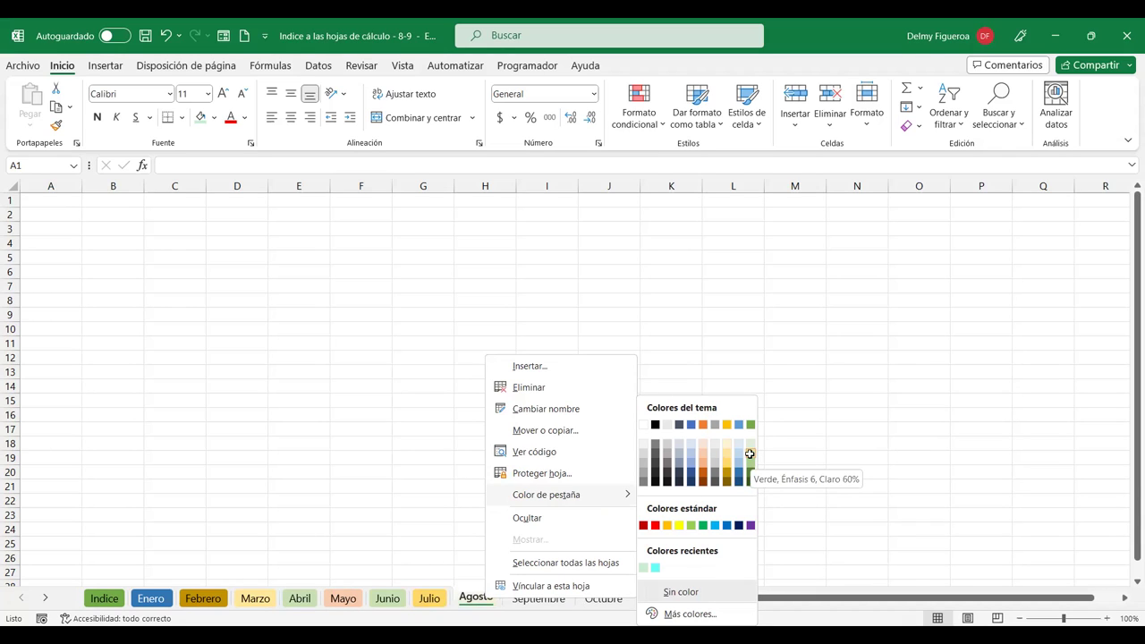
pyautogui.click(750, 454)
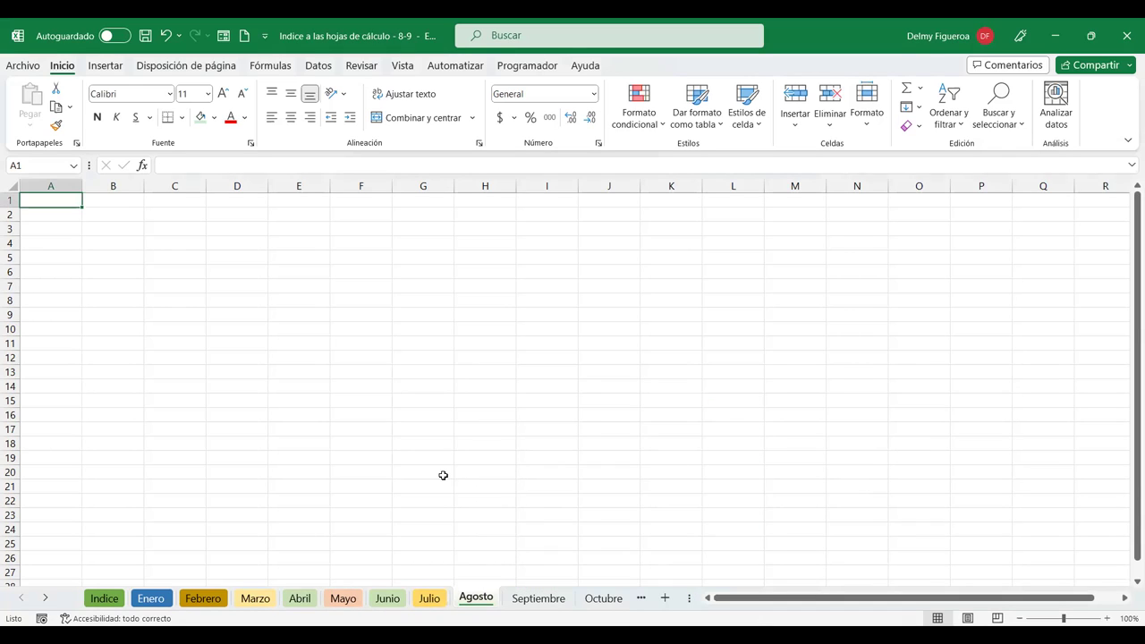
pyautogui.hotkey('ctrl', 'shift', 'pagedown')
pyautogui.hotkey('ctrl', 'pagedown')
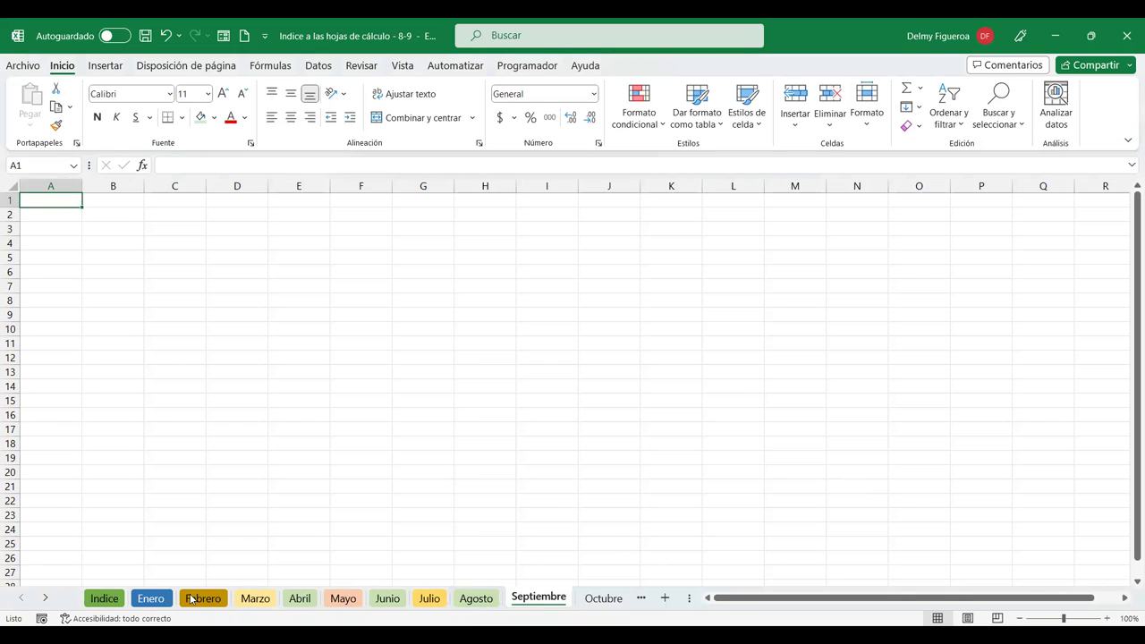
# - Rename the Septiembre sheet to 'Septiembre 2022'
pyautogui.hotkey('alt', 'h')
pyautogui.press('o')
pyautogui.press('r')
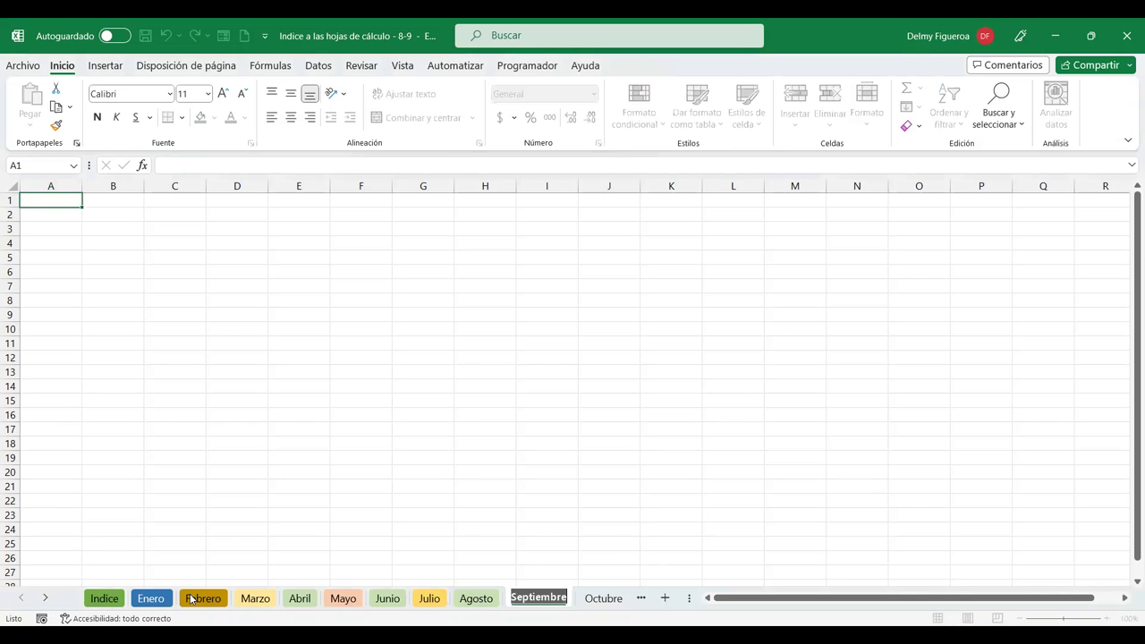
pyautogui.press('Return')
pyautogui.hotkey('alt', 'h')
pyautogui.press('o')
pyautogui.press('r')
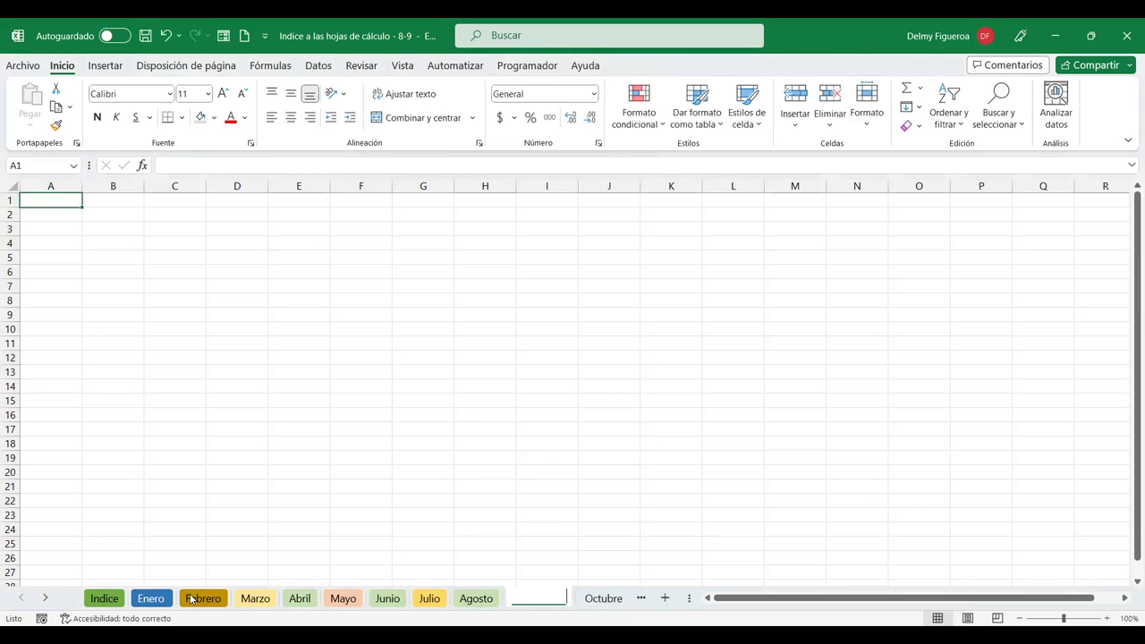
pyautogui.write('Septiembre')
pyautogui.press('Return')
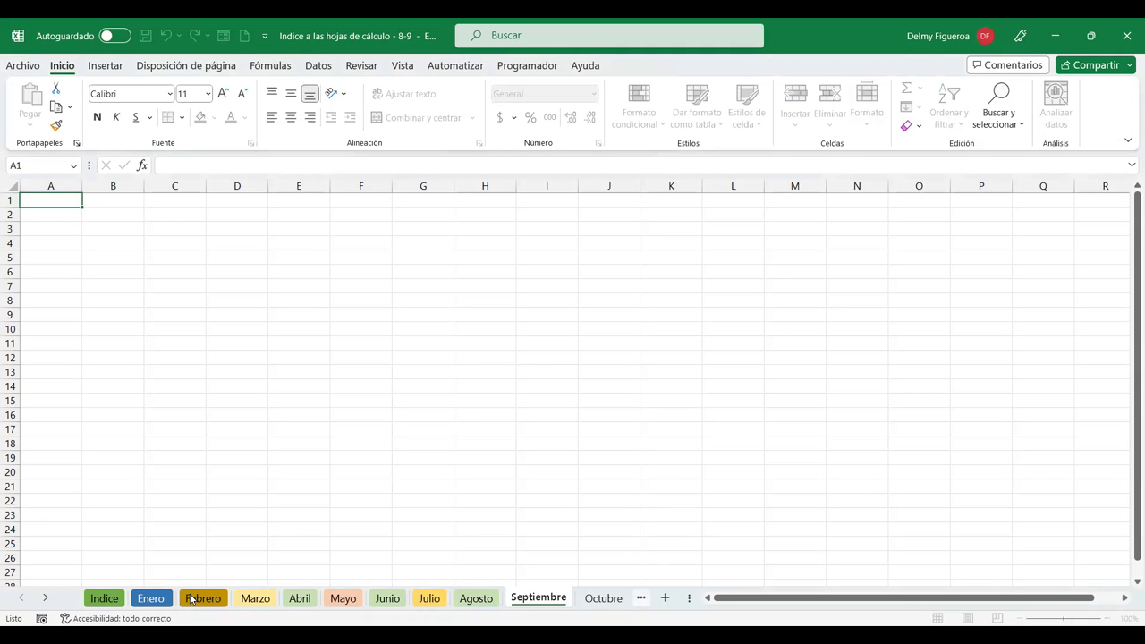
pyautogui.hotkey('alt', 'h')
pyautogui.press('o')
pyautogui.press('r')
pyautogui.write(' 2022')
pyautogui.press('Return')
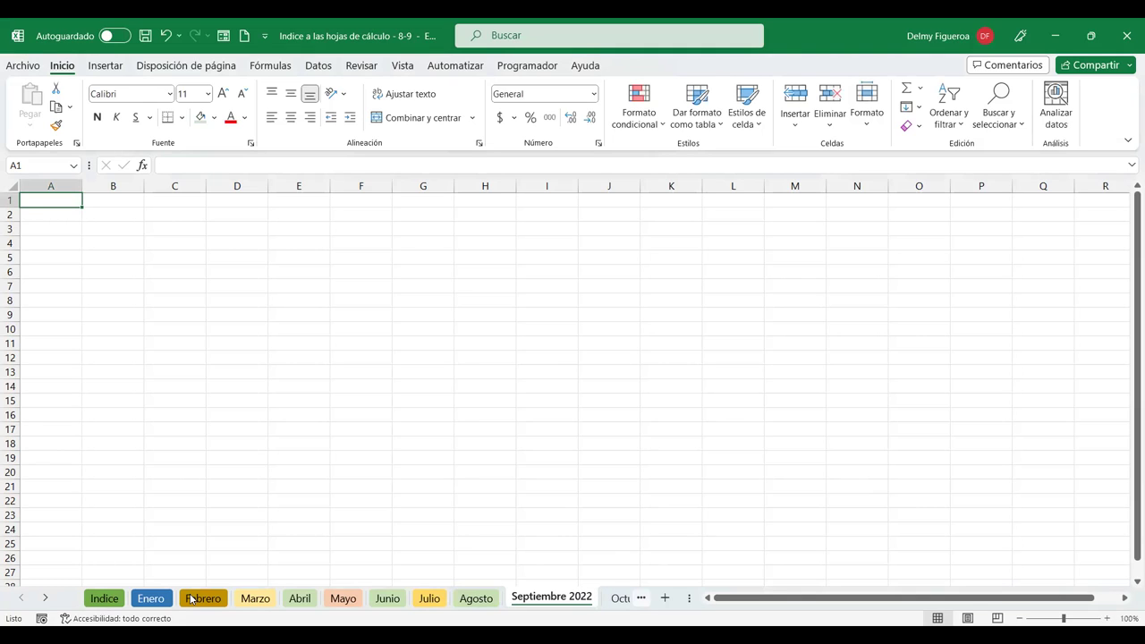
# - Rename the Octubre sheet to 'Octubre 2022'
pyautogui.hotkey('ctrl', 'pagedown')
pyautogui.hotkey('ctrl', 'pagedown')
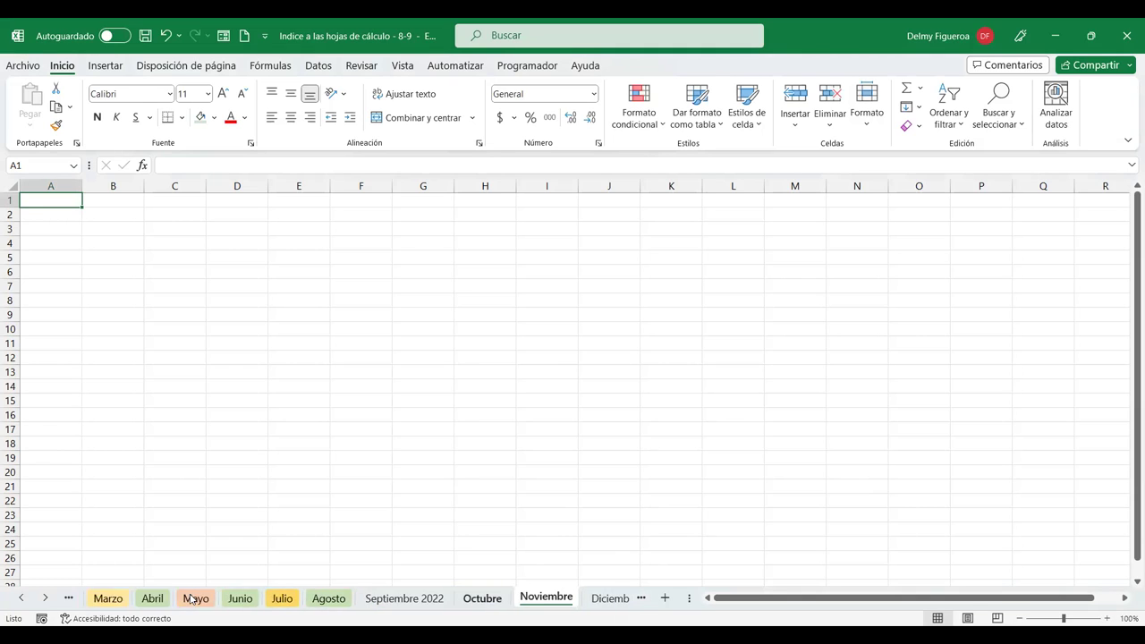
pyautogui.hotkey('ctrl', 'pageup')
pyautogui.hotkey('alt', 'h')
pyautogui.press('o')
pyautogui.press('r')
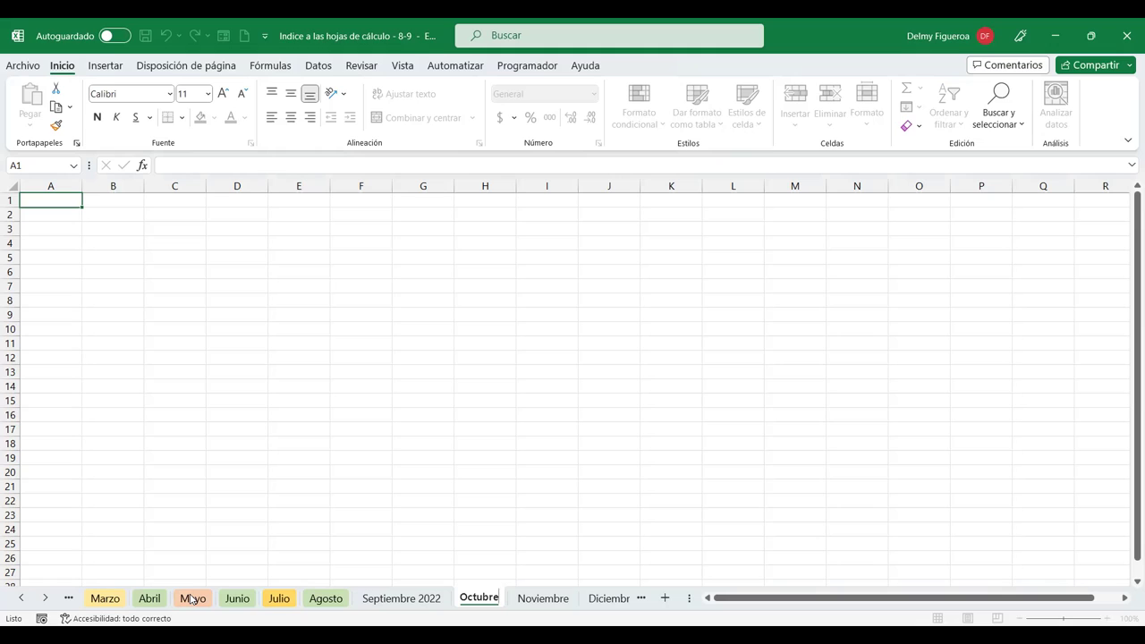
pyautogui.press('Return')
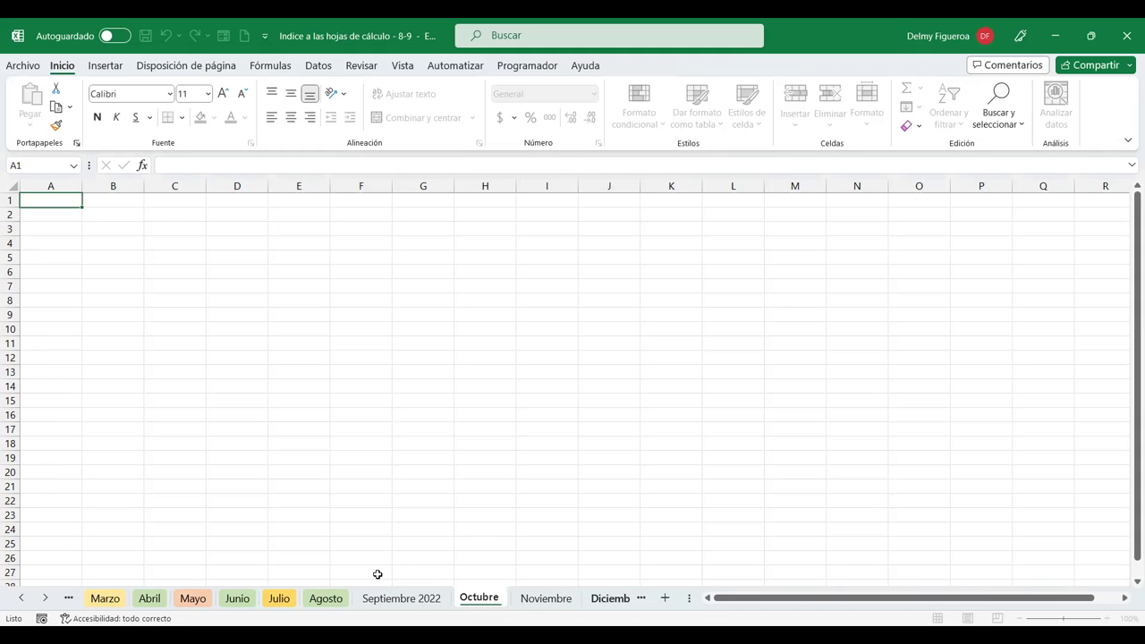
pyautogui.write(' 20')
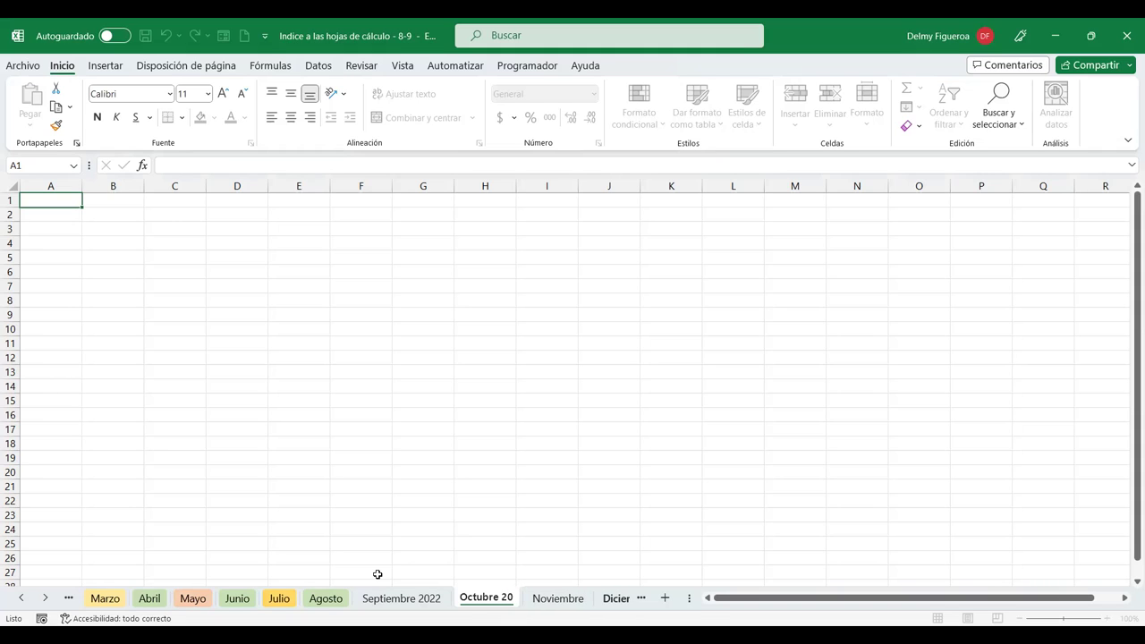
pyautogui.write('22')
pyautogui.press('Return')
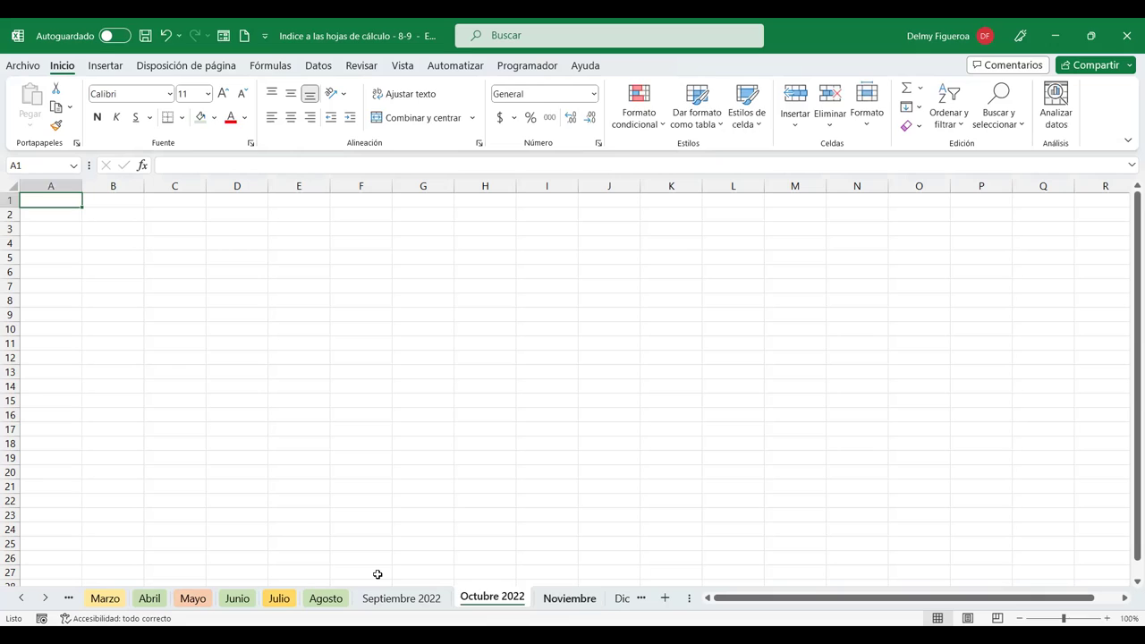
pyautogui.hotkey('ctrl', 'pagedown')
pyautogui.hotkey('alt', 'h')
# - Colour the Septiembre 2022, Octubre 2022 and Noviembre tabs light gold, light orange and light blue
pyautogui.press('o')
pyautogui.press('r')
pyautogui.click(393, 600)
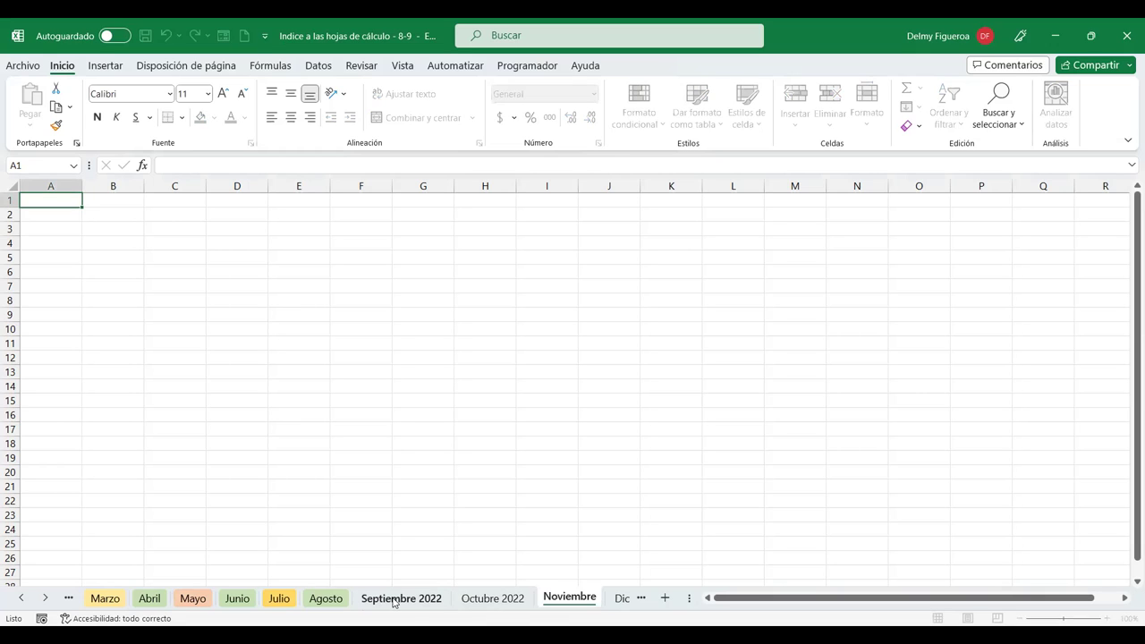
pyautogui.rightClick(394, 601)
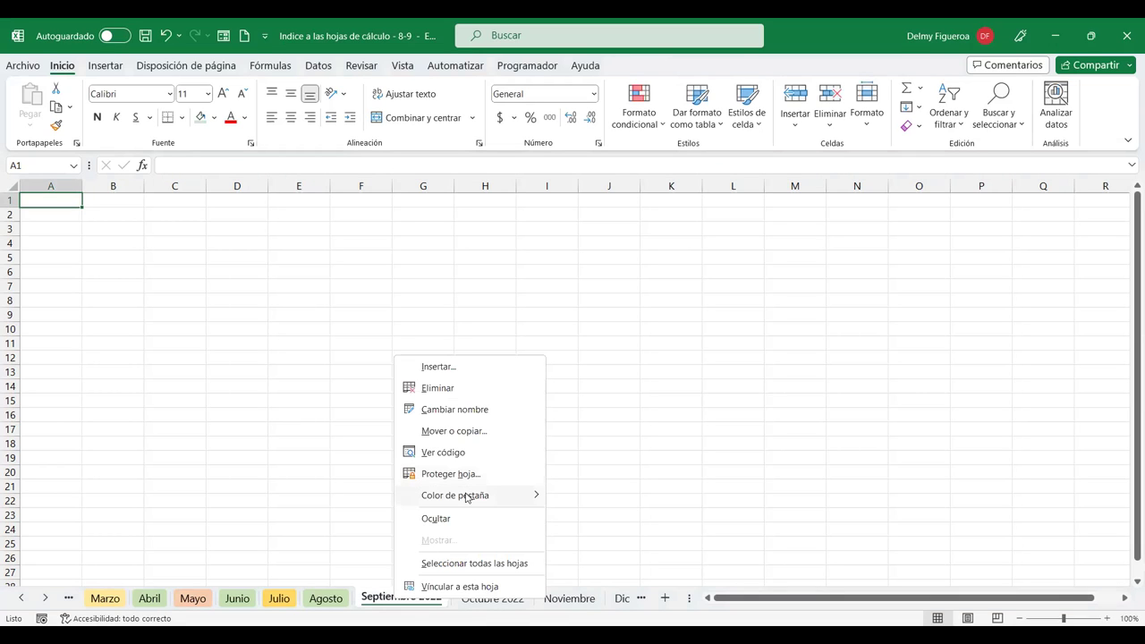
pyautogui.moveTo(569, 492)
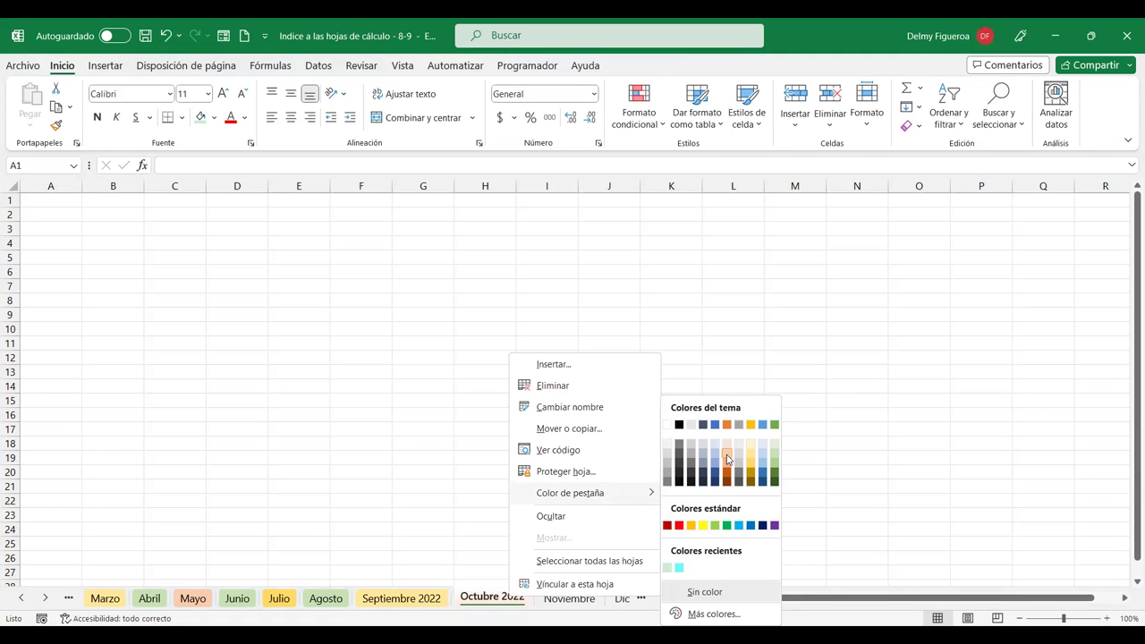
pyautogui.click(579, 597)
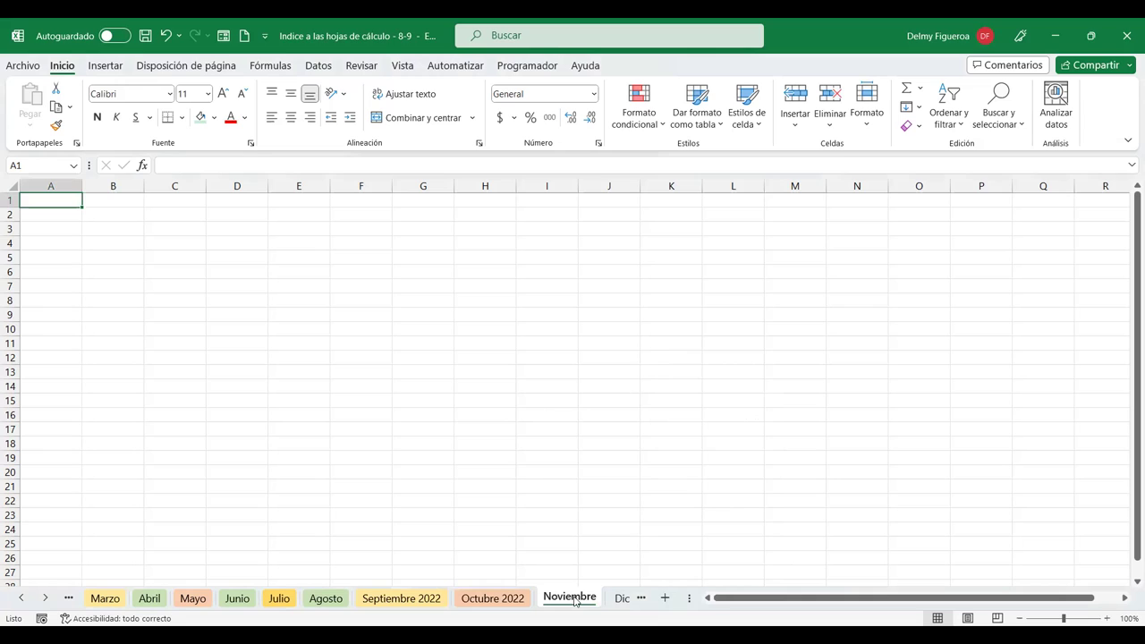
pyautogui.rightClick(577, 597)
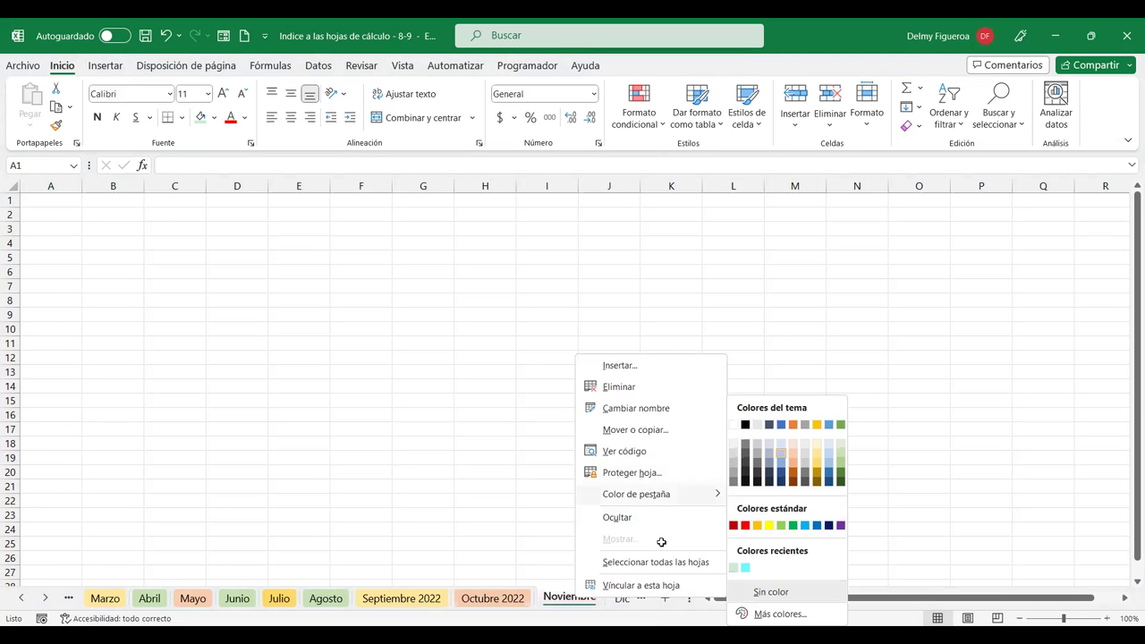
pyautogui.click(779, 459)
pyautogui.click(595, 599)
pyautogui.rightClick(596, 600)
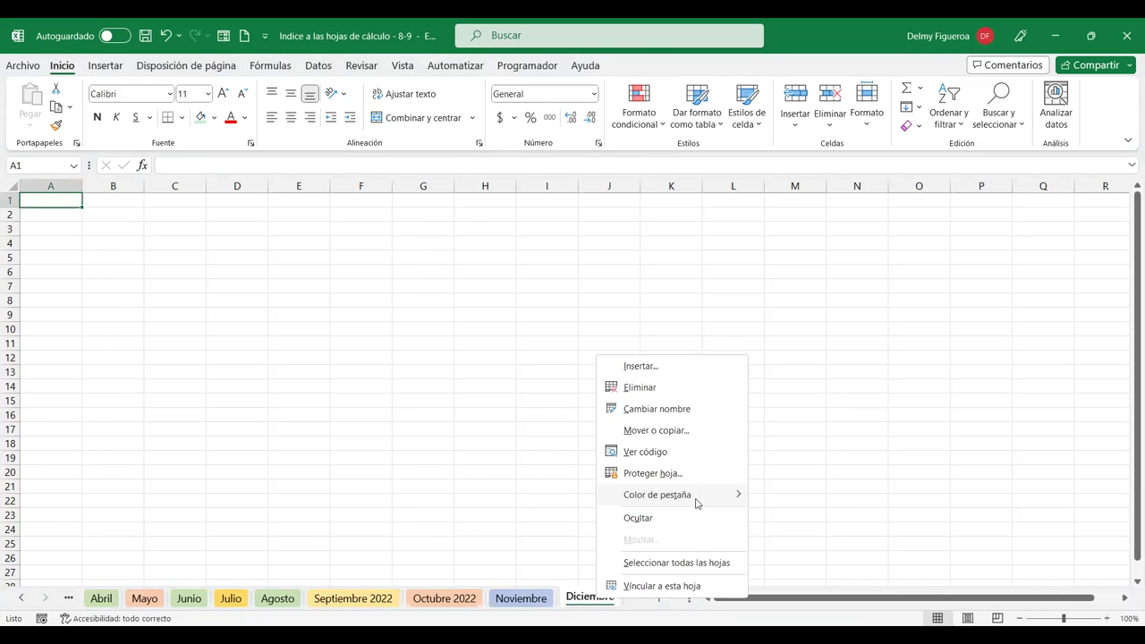
pyautogui.moveTo(636, 494)
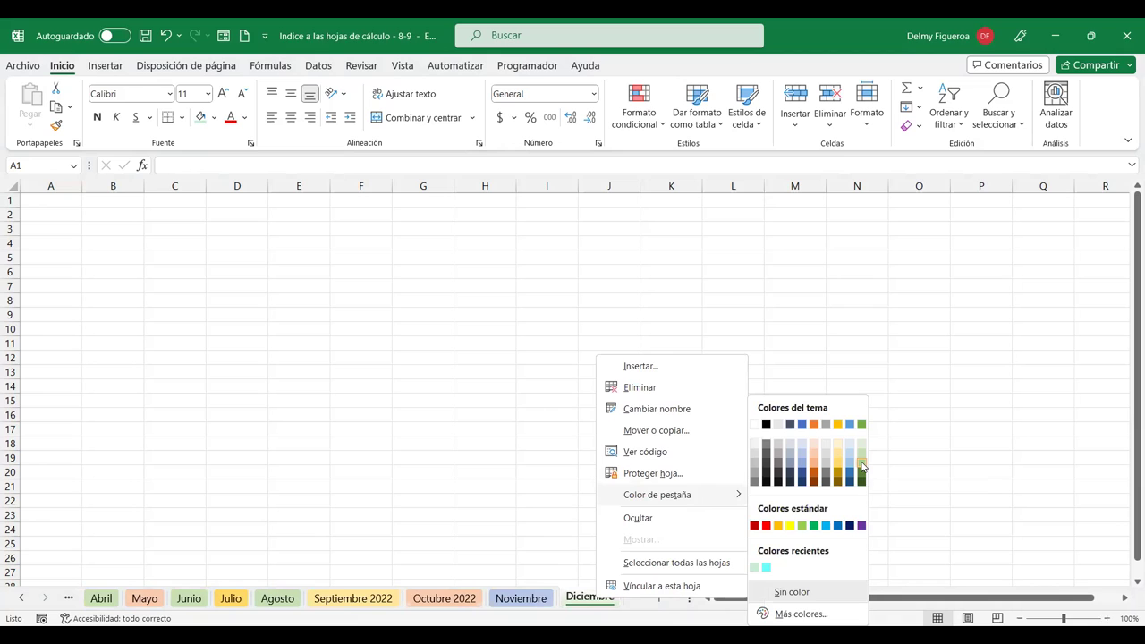
pyautogui.click(277, 459)
pyautogui.click(19, 598)
pyautogui.click(19, 599)
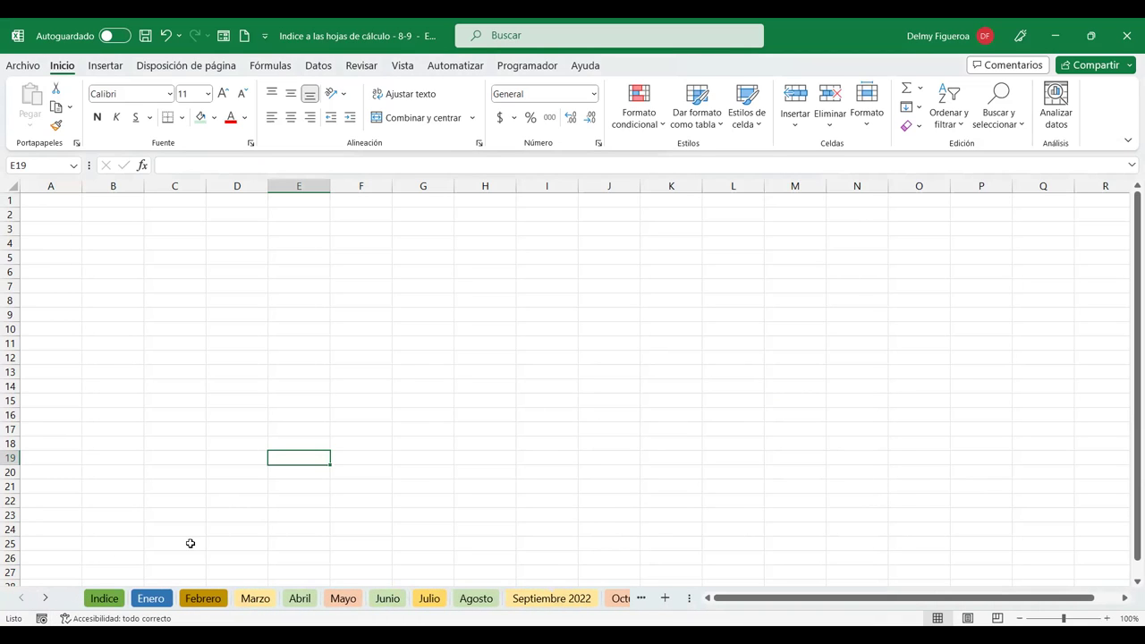
# - On the Indice sheet, link Febrero (A5) and Marzo (A6) to their month sheets
pyautogui.click(116, 598)
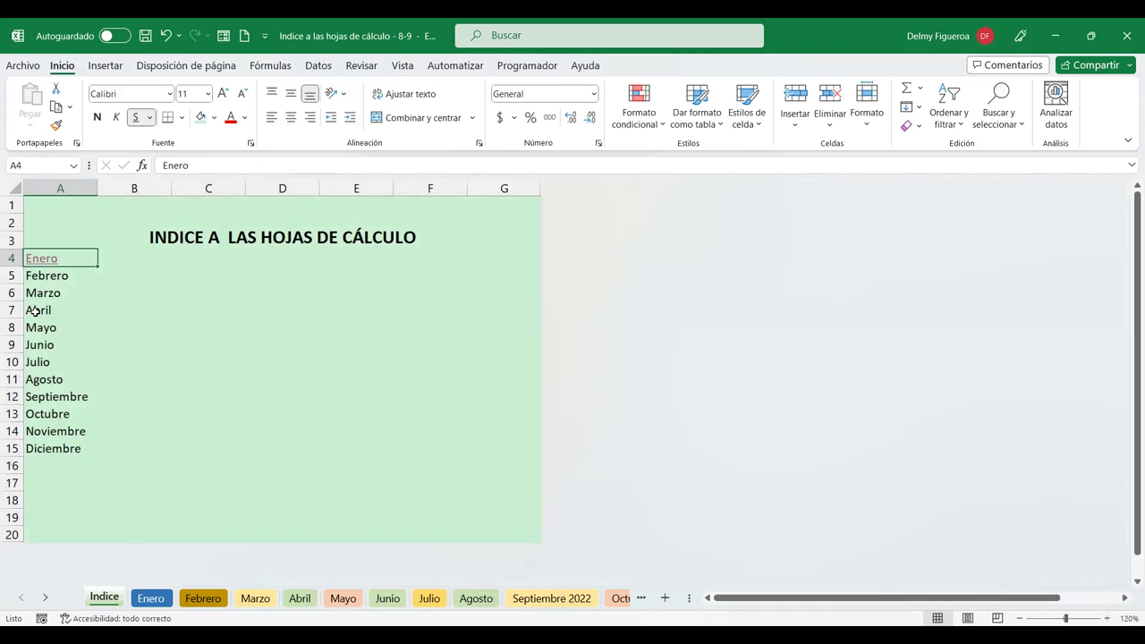
pyautogui.click(53, 279)
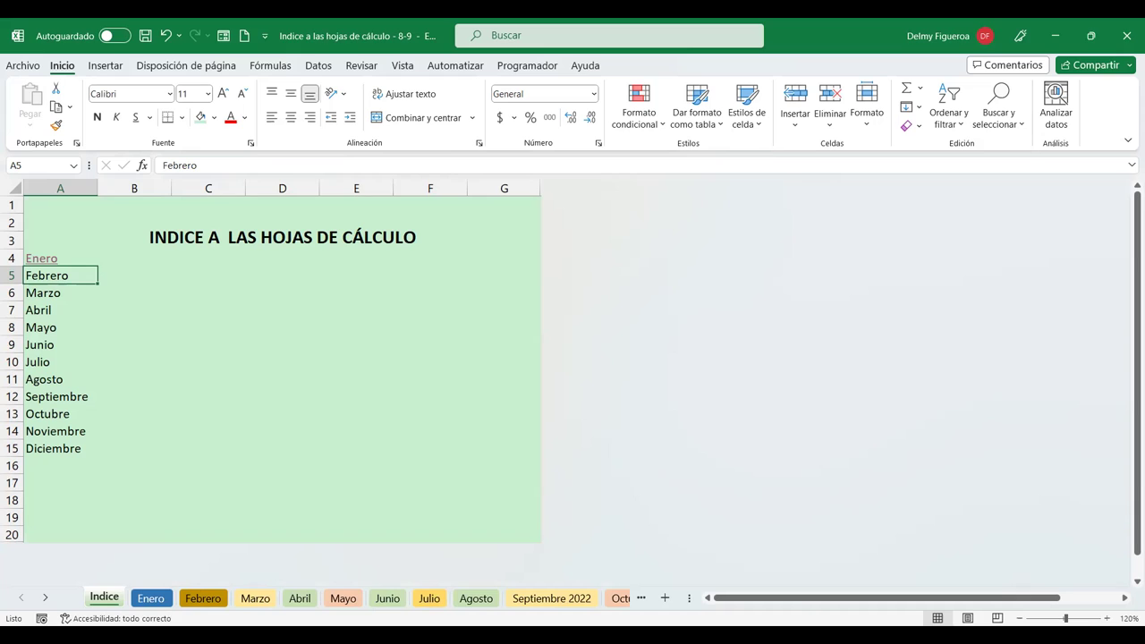
pyautogui.rightClick(65, 276)
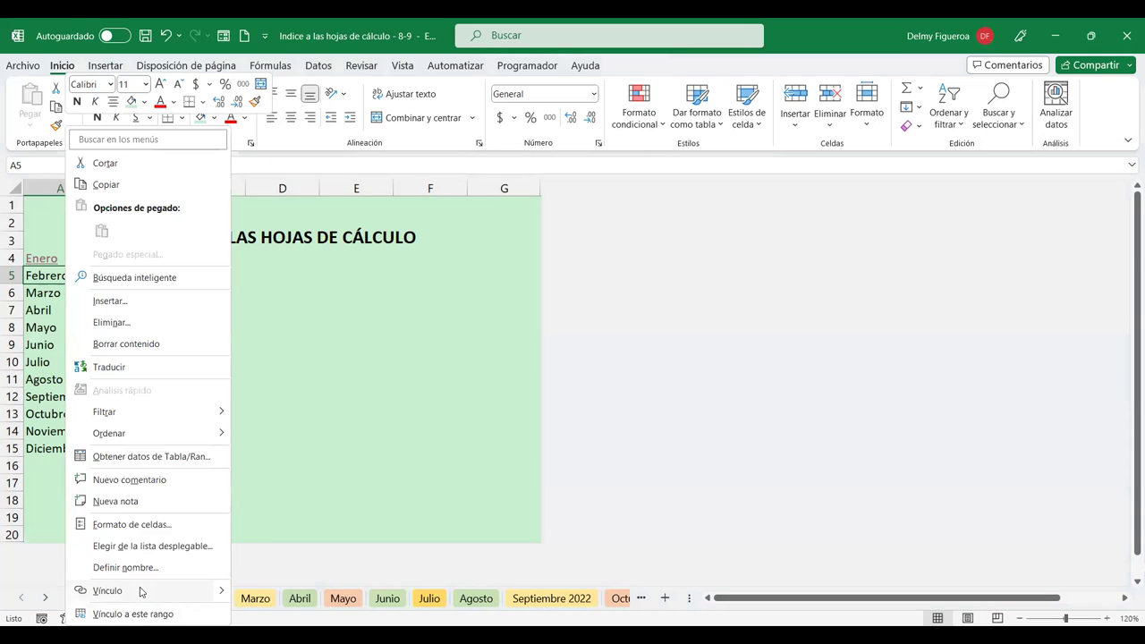
pyautogui.click(140, 592)
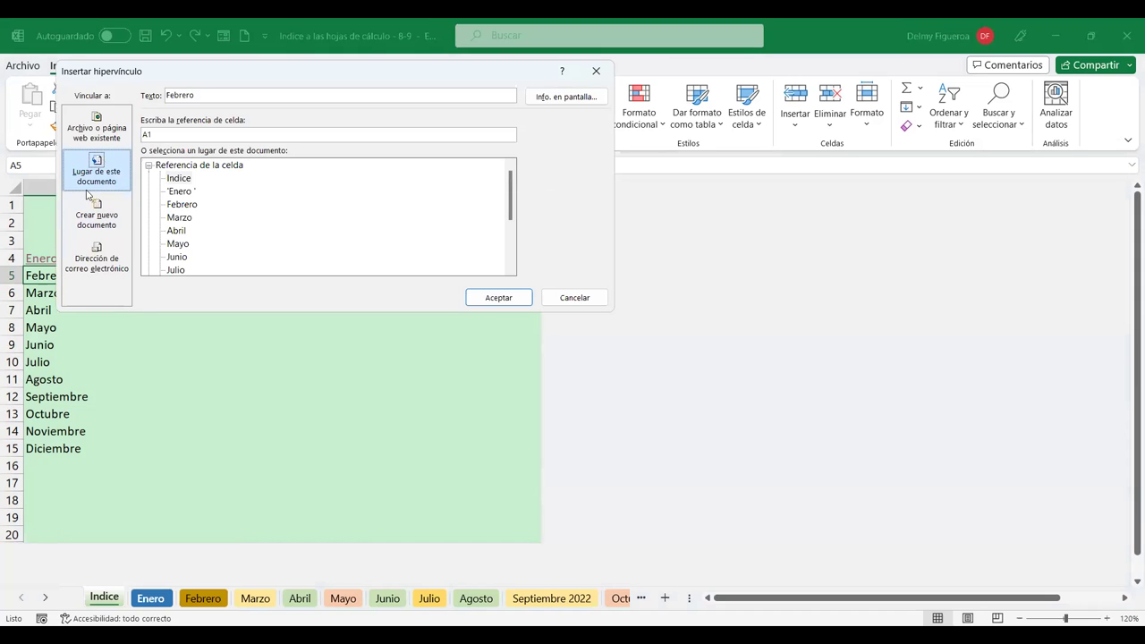
pyautogui.click(182, 205)
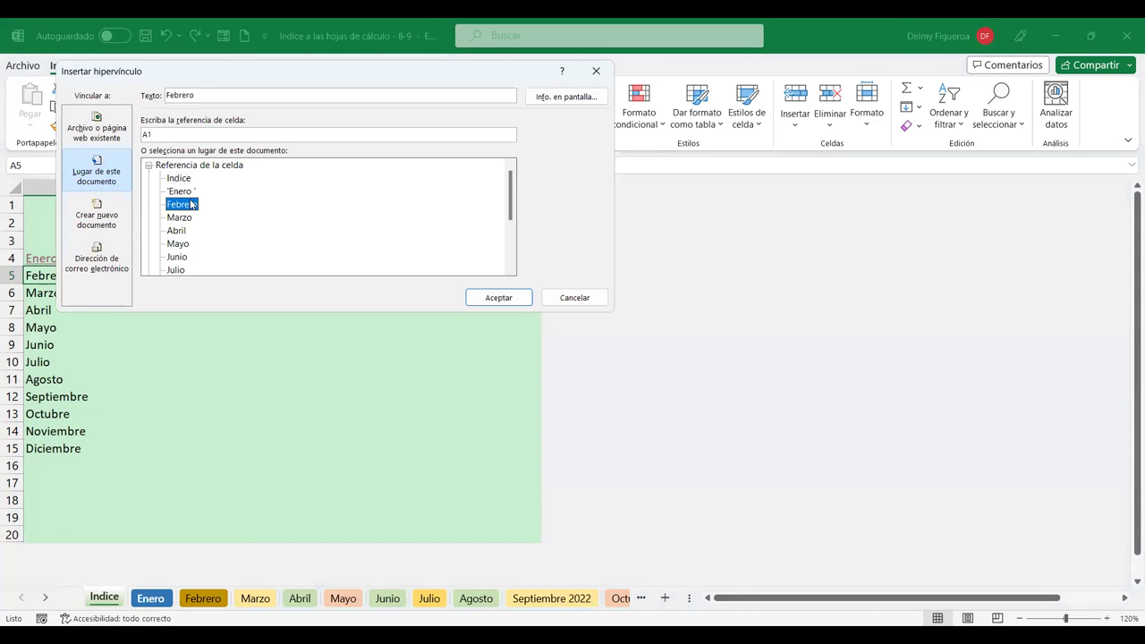
pyautogui.click(487, 297)
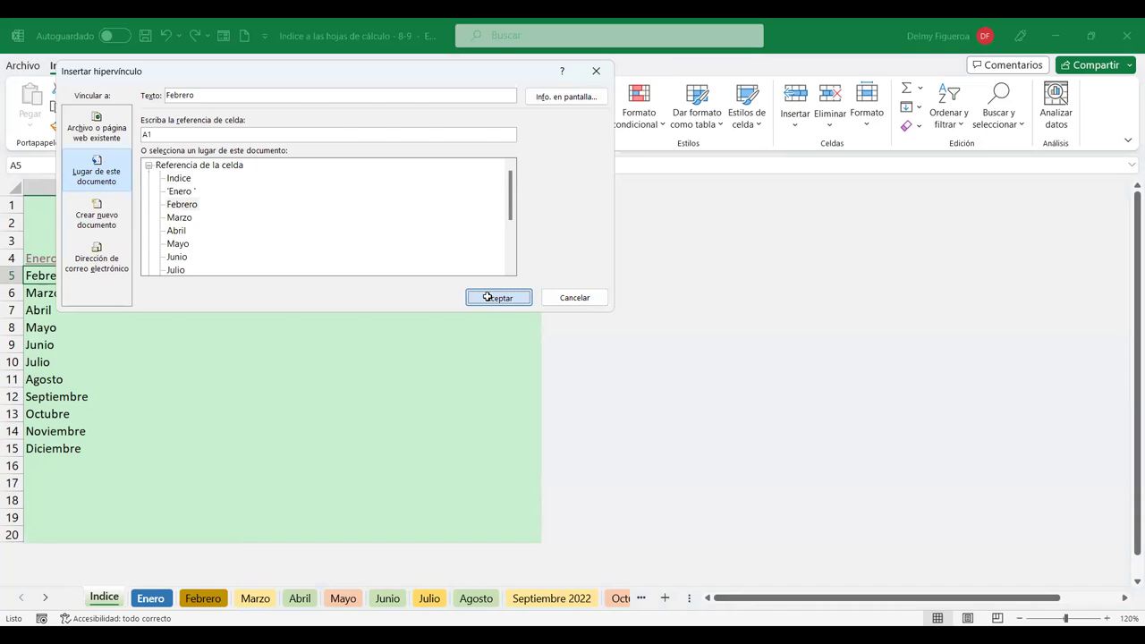
pyautogui.click(54, 294)
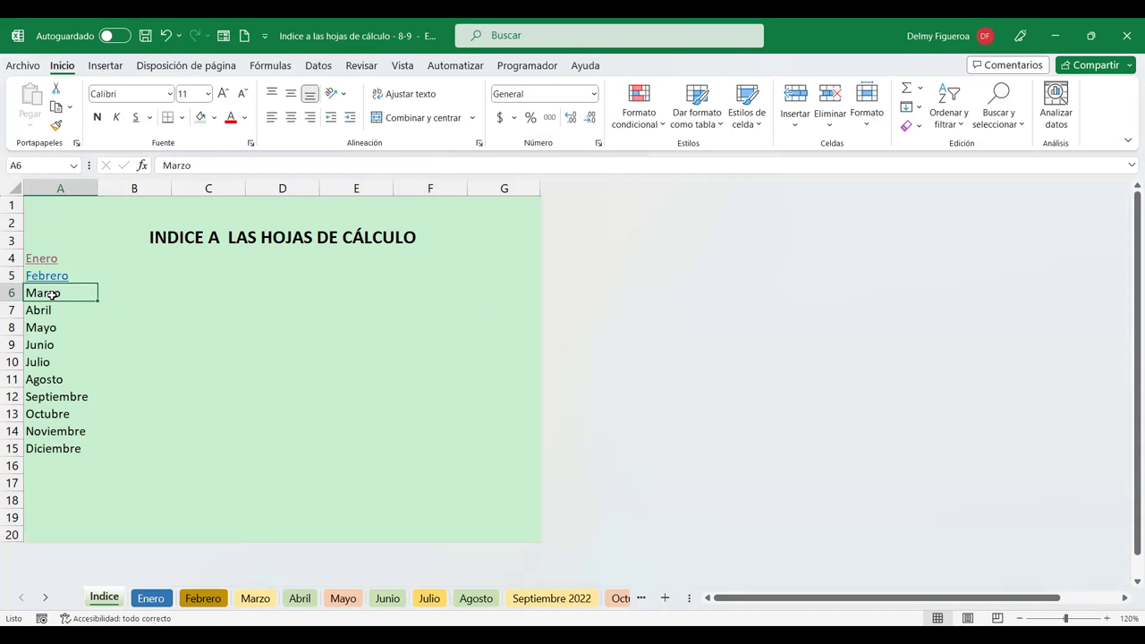
pyautogui.rightClick(53, 293)
pyautogui.click(127, 594)
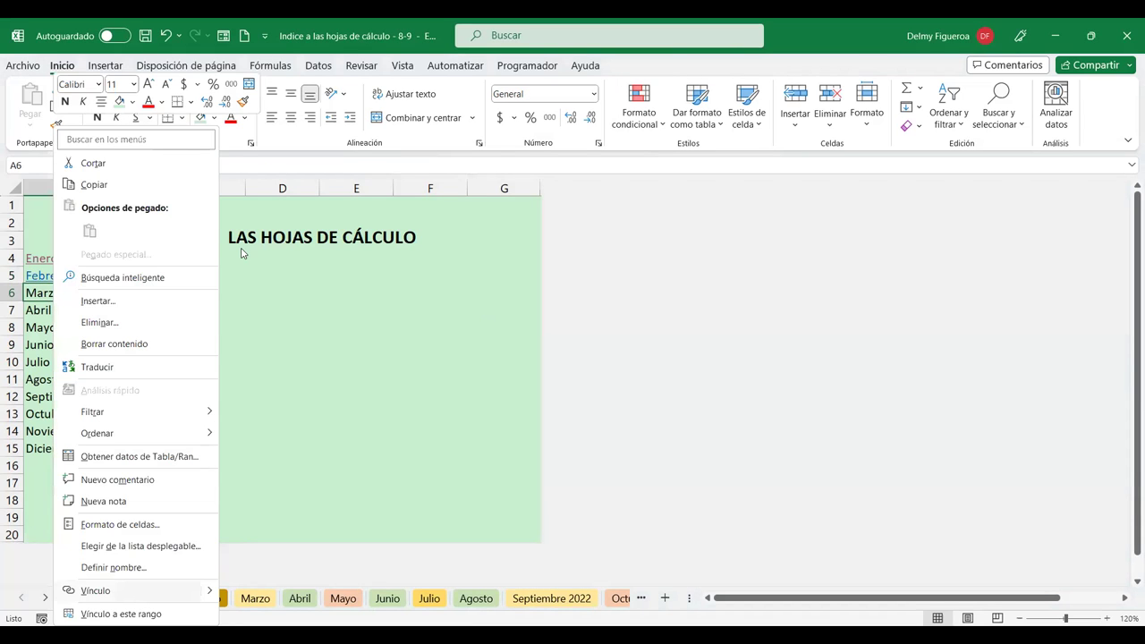
pyautogui.click(179, 217)
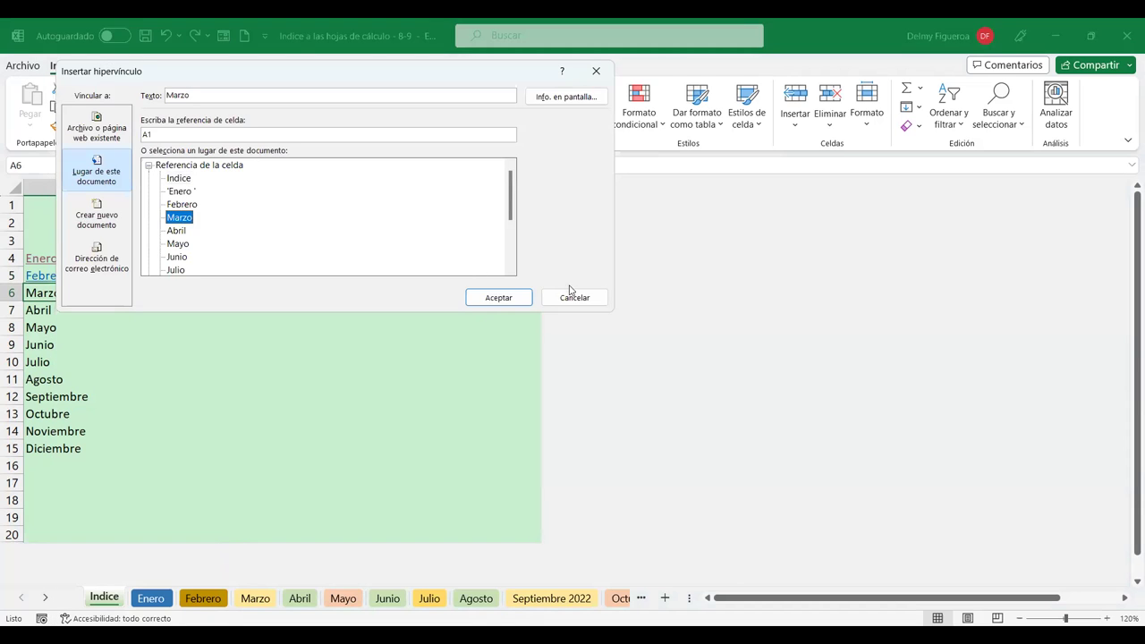
pyautogui.click(524, 296)
# - Link Abril, Mayo and Junio in A7:A9 to their matching sheets
pyautogui.click(54, 310)
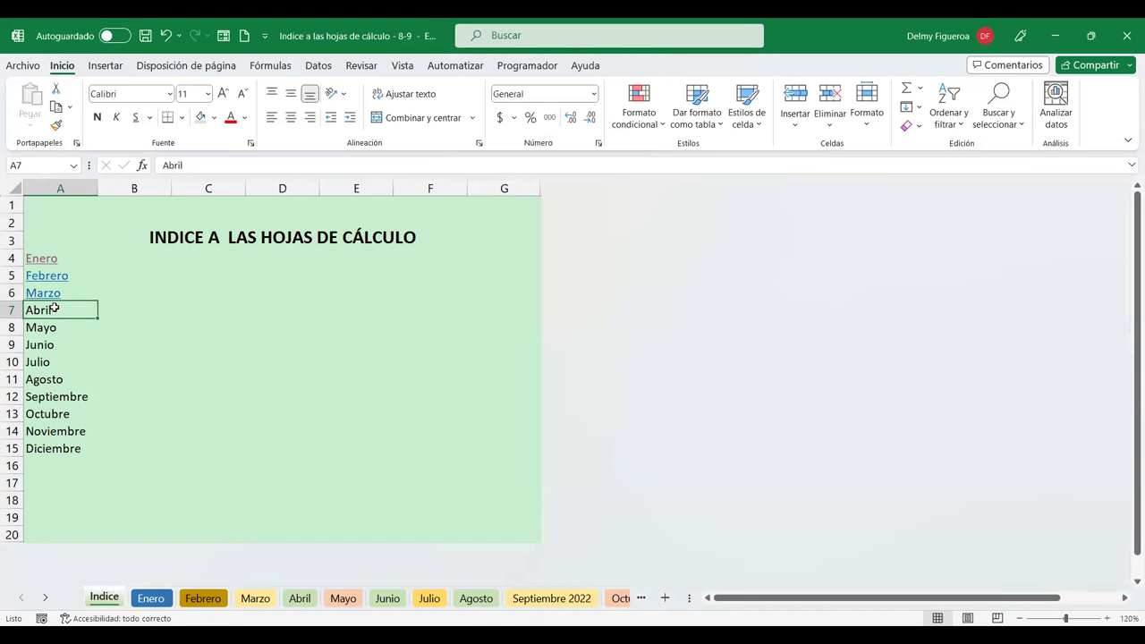
pyautogui.rightClick(54, 310)
pyautogui.click(137, 598)
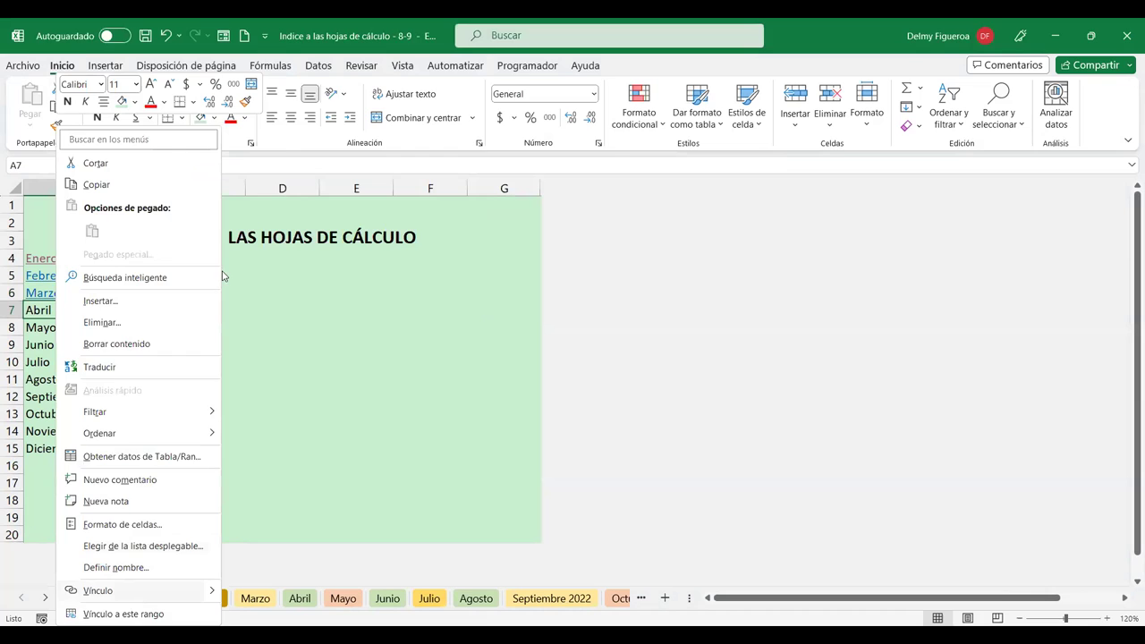
pyautogui.click(176, 231)
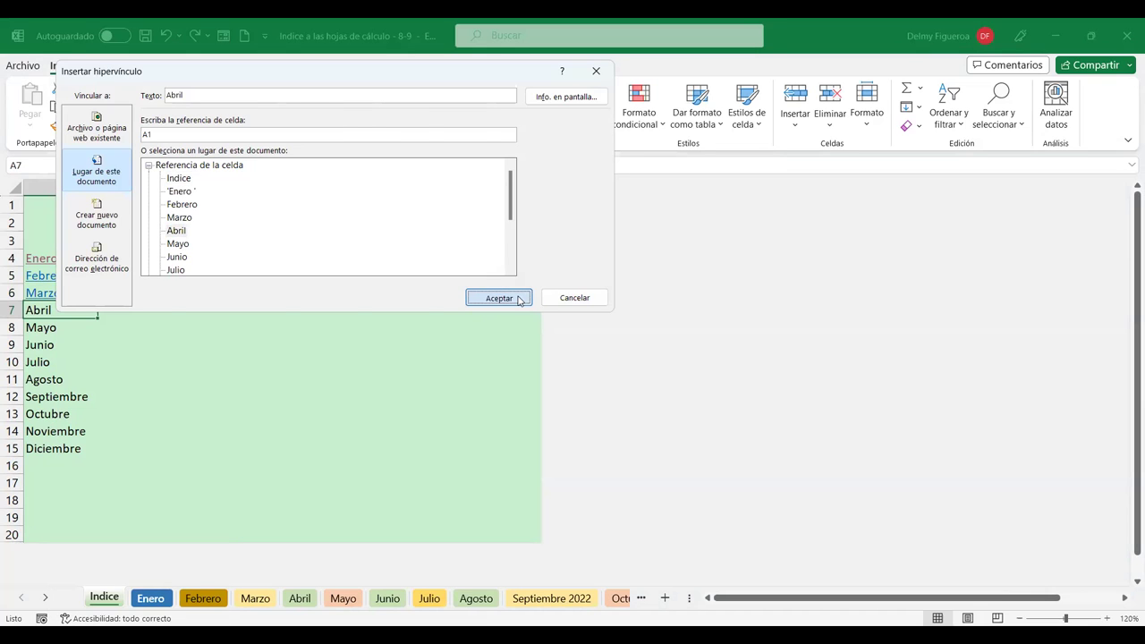
pyautogui.click(520, 299)
pyautogui.click(40, 326)
pyautogui.rightClick(39, 327)
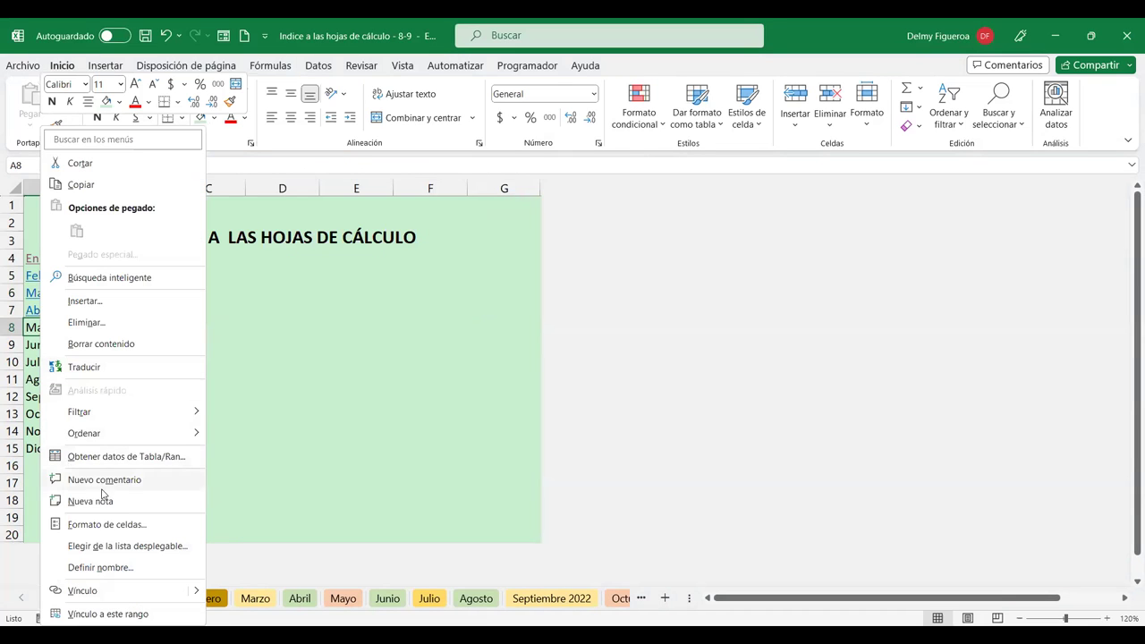
pyautogui.click(122, 587)
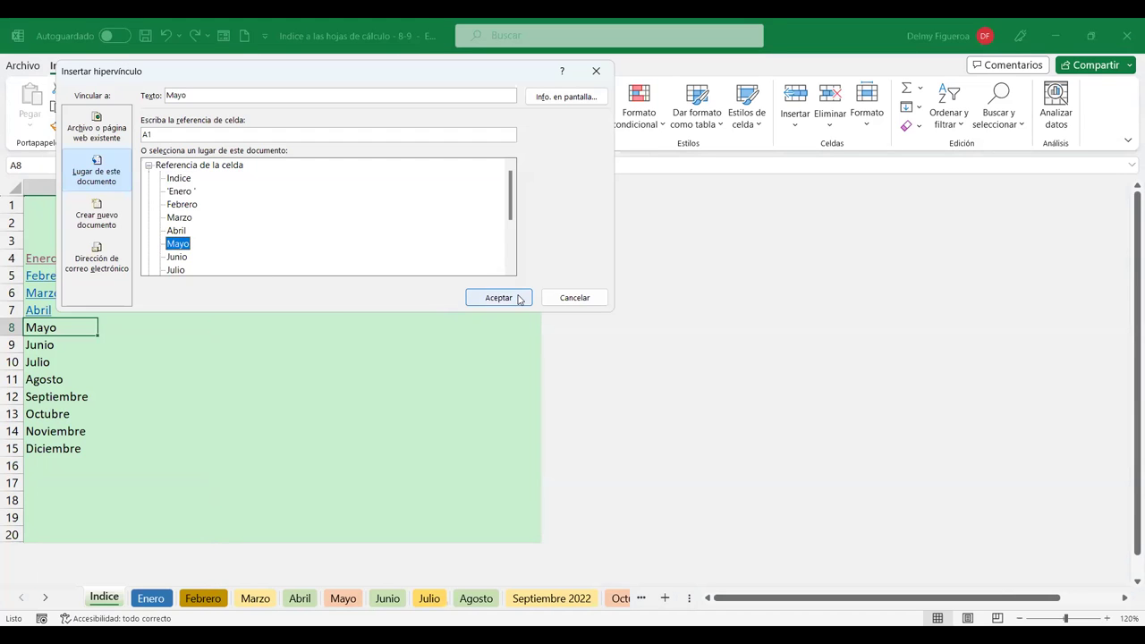
pyautogui.press('Return')
pyautogui.click(39, 345)
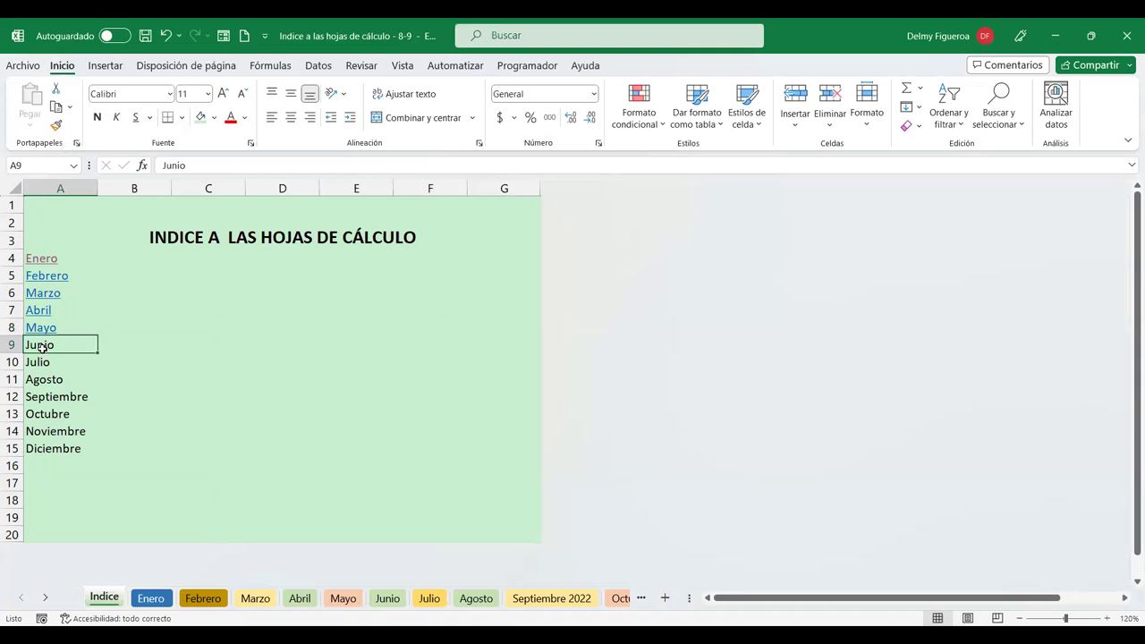
pyautogui.rightClick(41, 347)
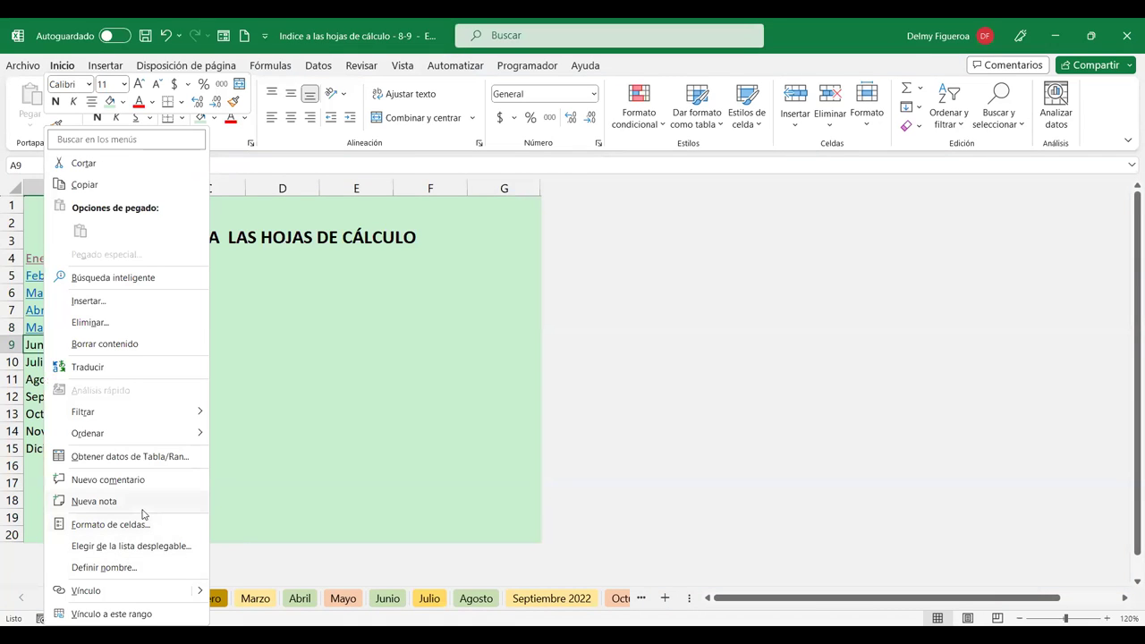
pyautogui.click(137, 595)
pyautogui.click(176, 257)
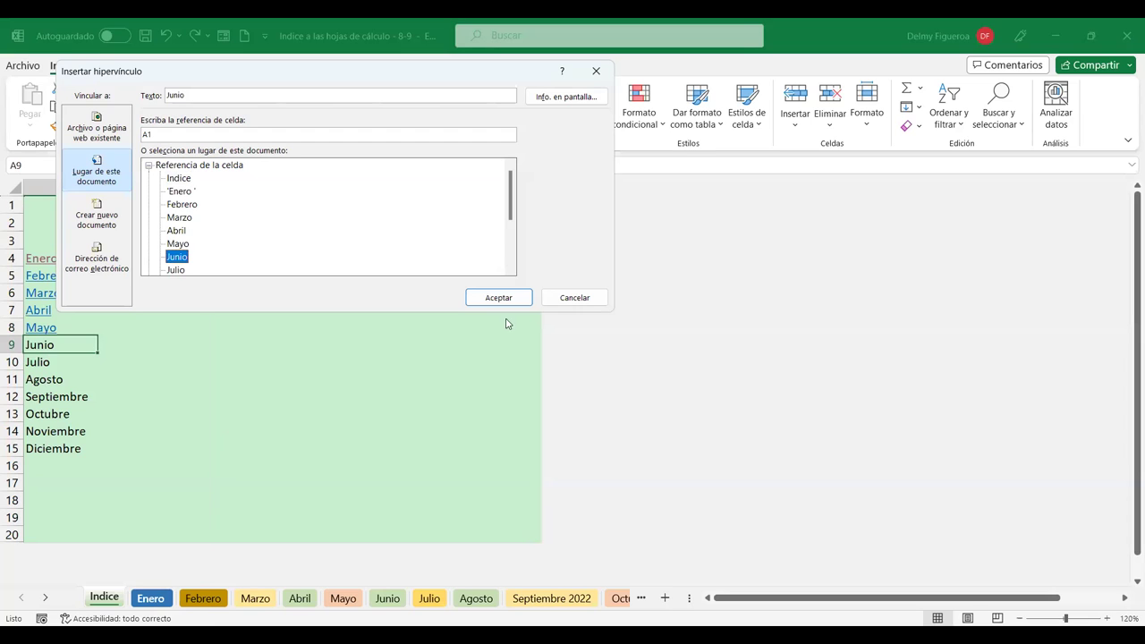
pyautogui.click(516, 298)
# - Link Julio and Agosto in A10:A11 to their matching sheets
pyautogui.click(49, 361)
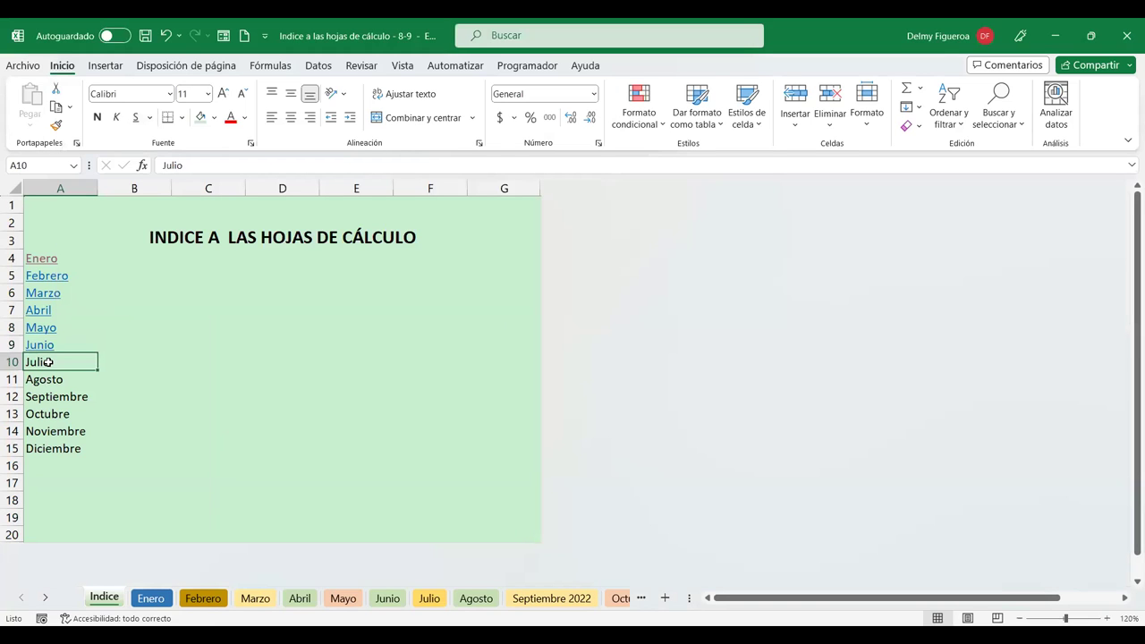
pyautogui.rightClick(49, 361)
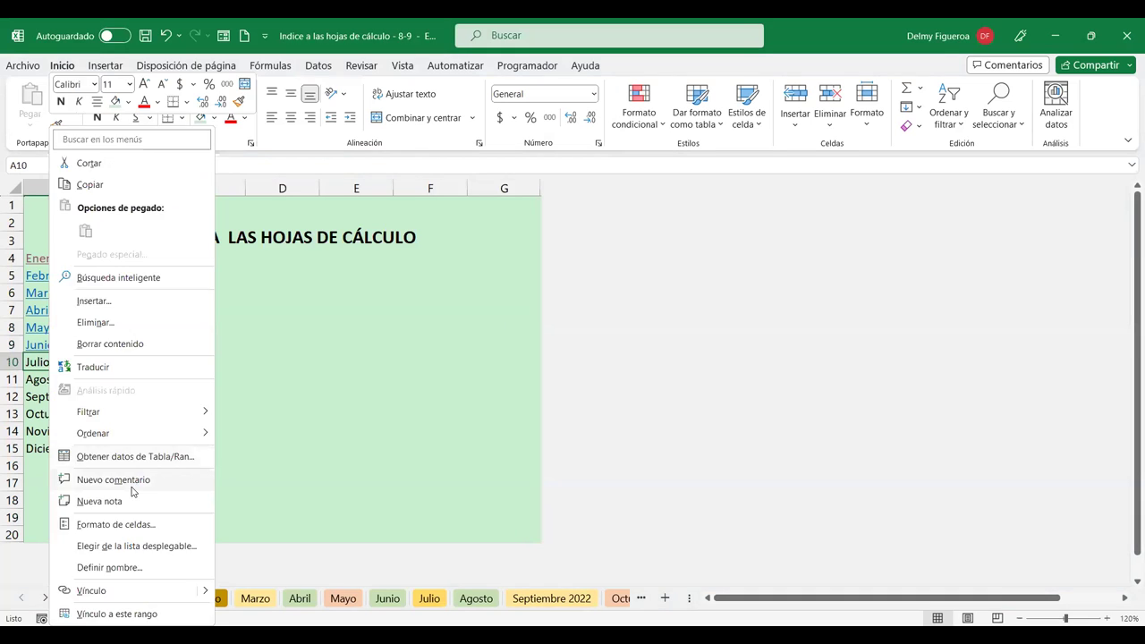
pyautogui.click(132, 594)
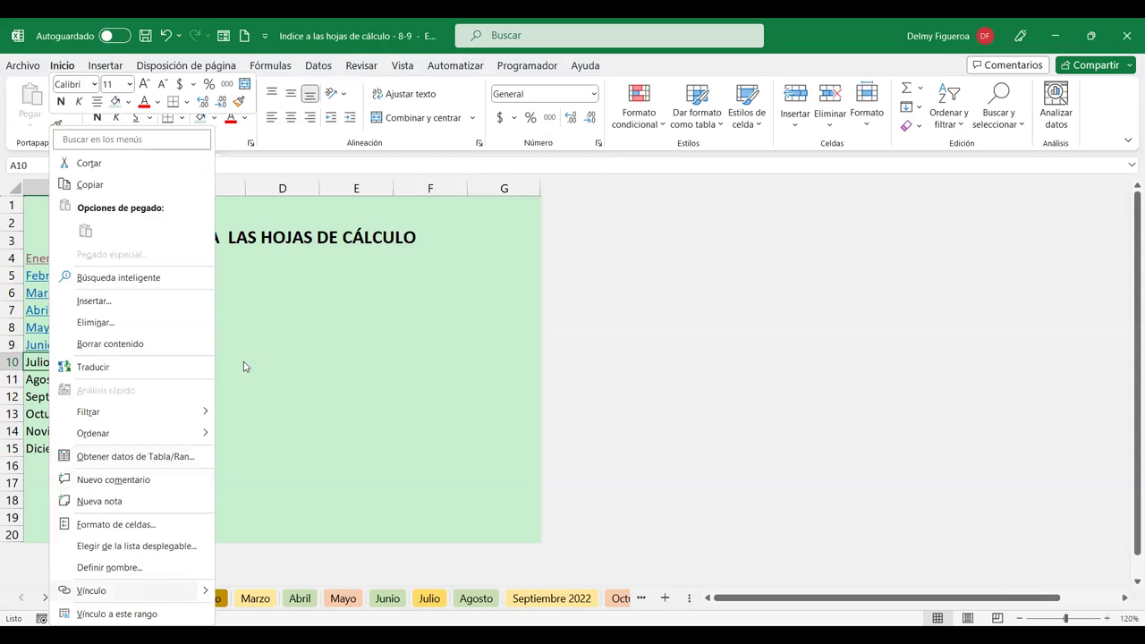
pyautogui.click(177, 273)
pyautogui.click(498, 298)
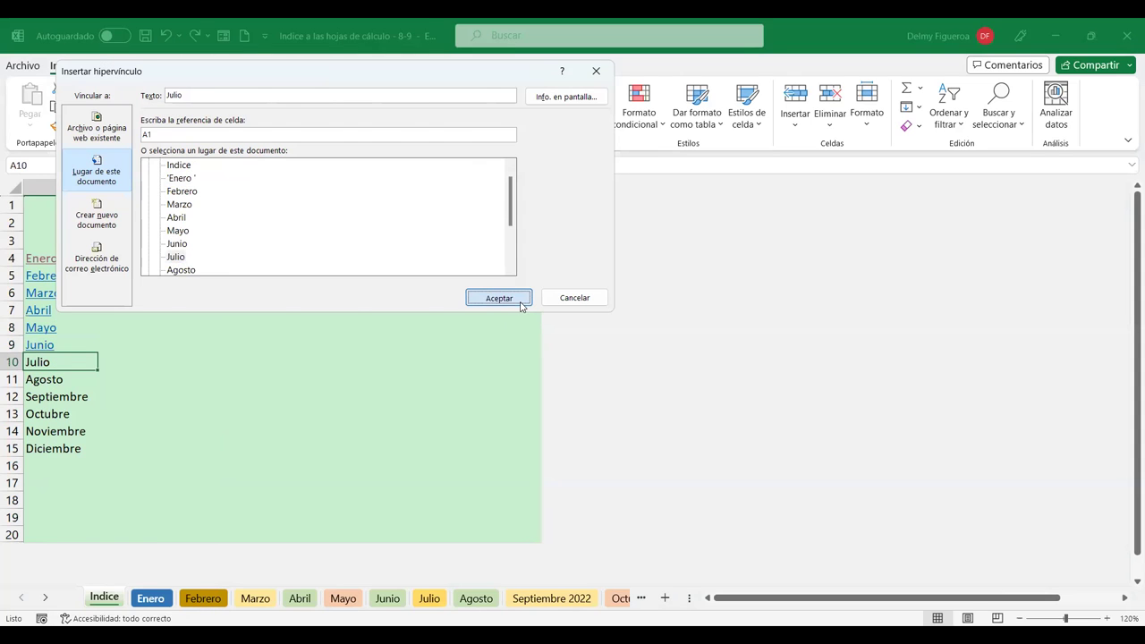
pyautogui.click(43, 380)
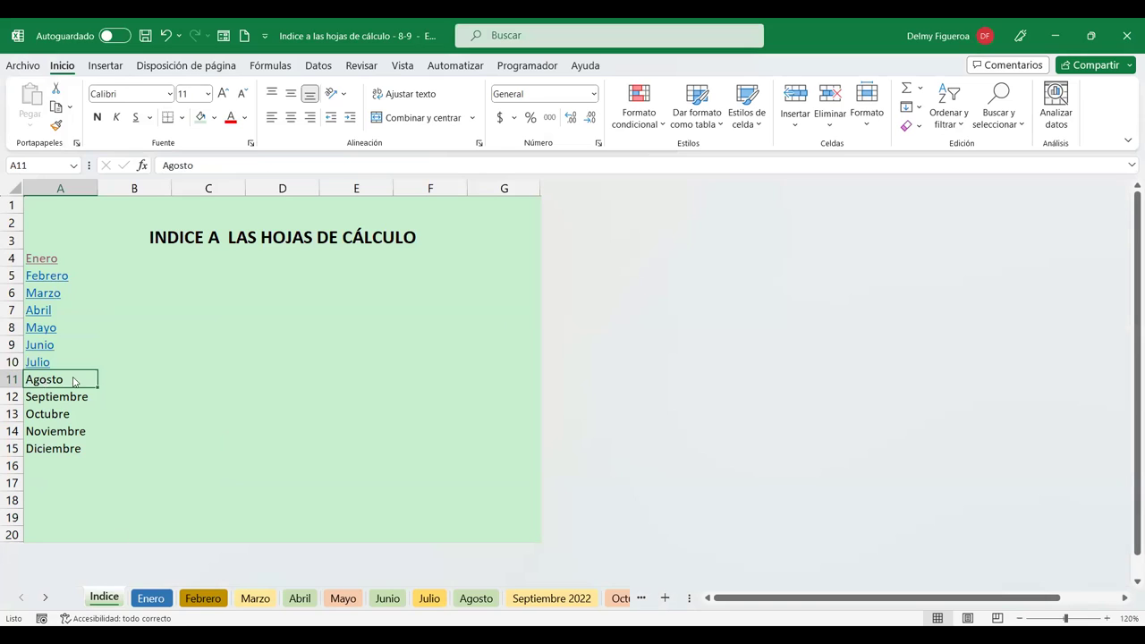
pyautogui.rightClick(76, 381)
pyautogui.click(119, 592)
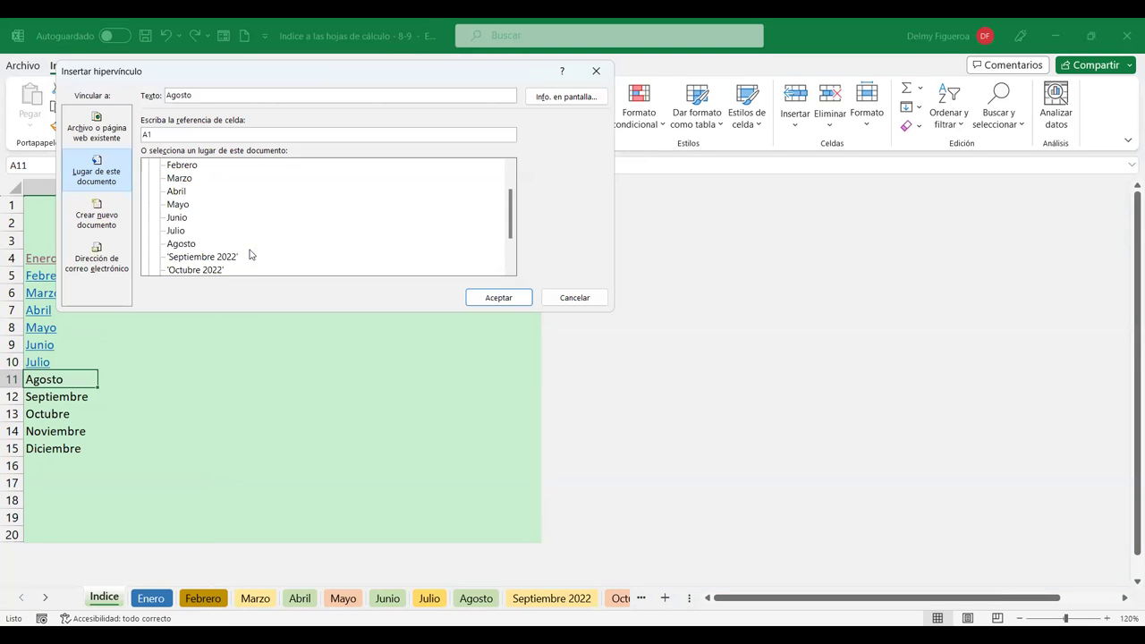
pyautogui.click(183, 245)
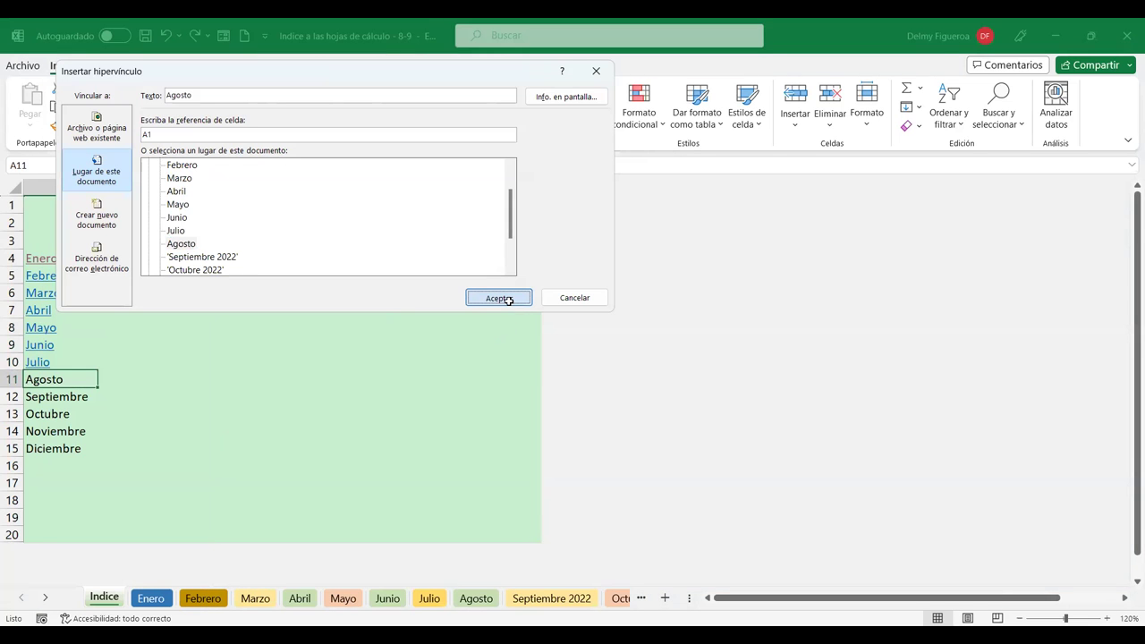
pyautogui.click(501, 298)
pyautogui.moveTo(152, 597); pyautogui.dragTo(148, 435)
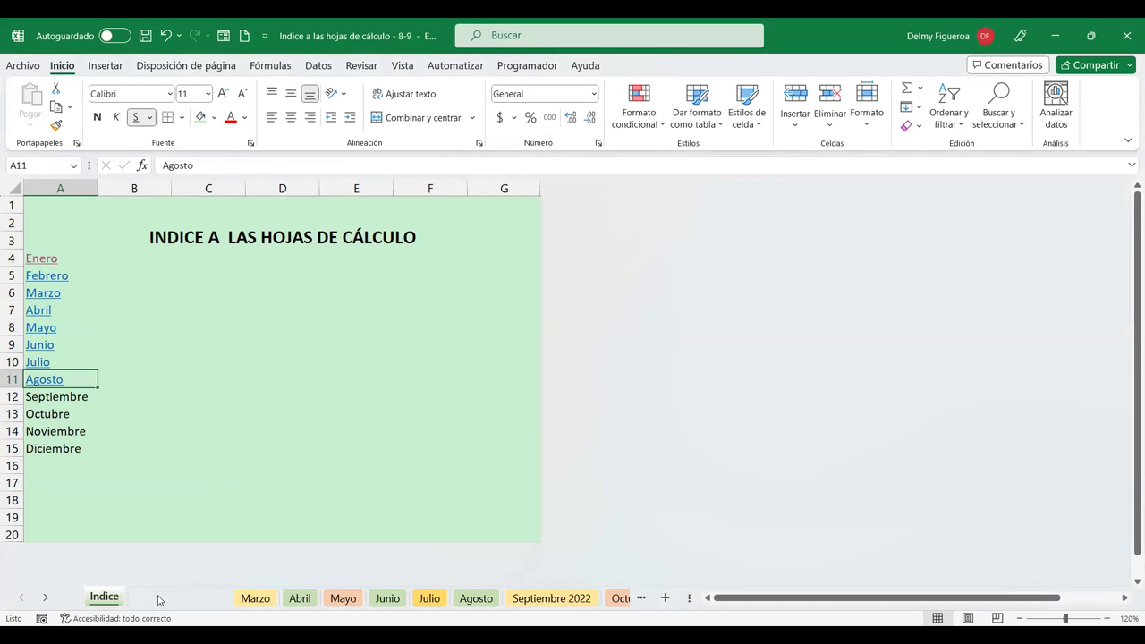
pyautogui.click(329, 325)
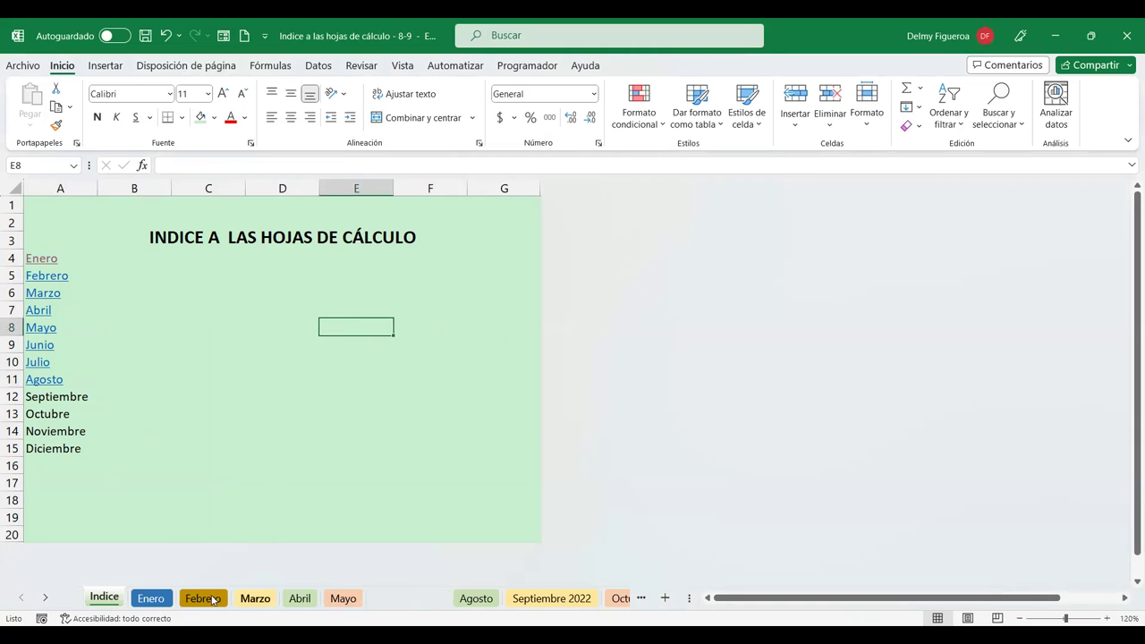
# - Browse the month sheets from Enero through Agosto, then return to Indice
pyautogui.click(159, 600)
pyautogui.click(205, 599)
pyautogui.click(255, 599)
pyautogui.click(300, 599)
pyautogui.click(349, 601)
pyautogui.click(389, 601)
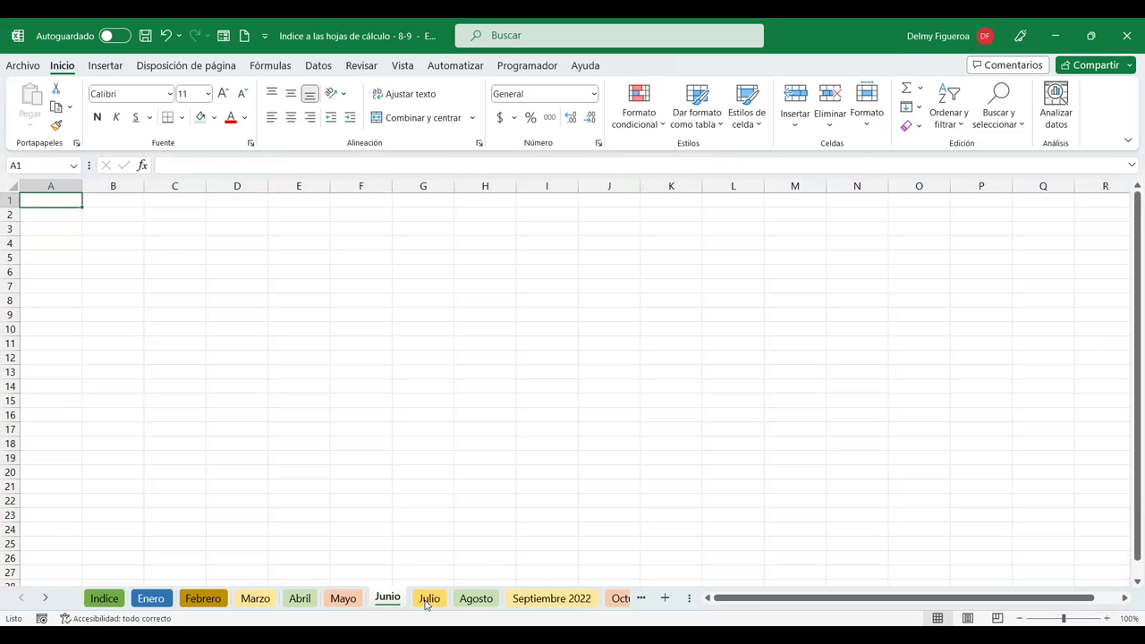
pyautogui.click(472, 600)
pyautogui.click(104, 599)
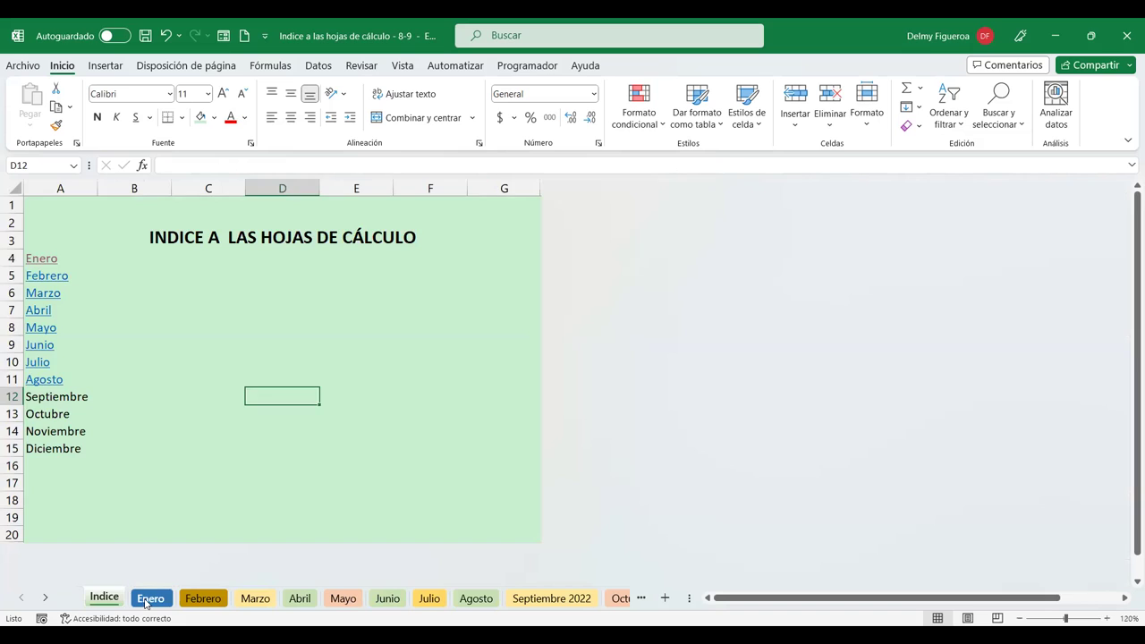
# - Go to the blank Mayo sheet and select a range of cells on it
pyautogui.click(148, 599)
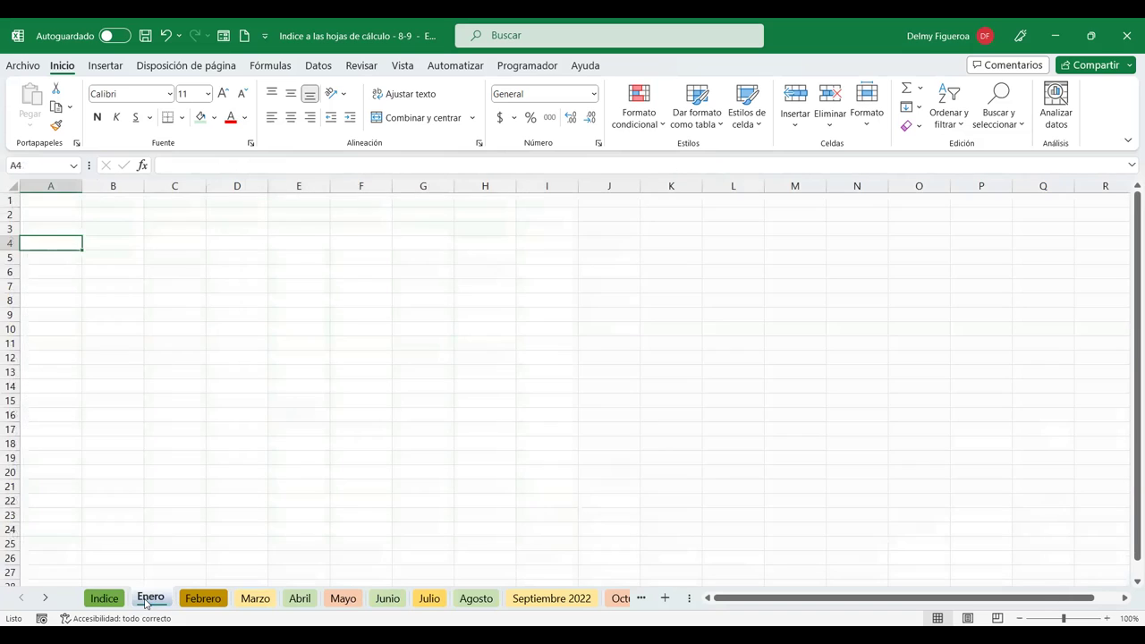
pyautogui.click(393, 601)
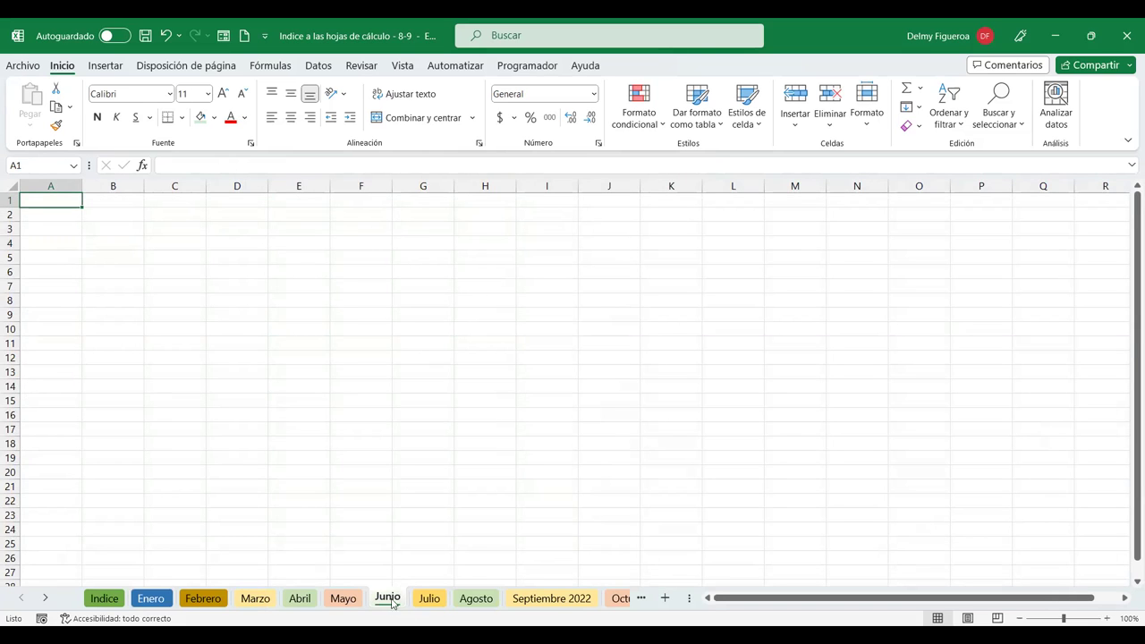
pyautogui.click(344, 598)
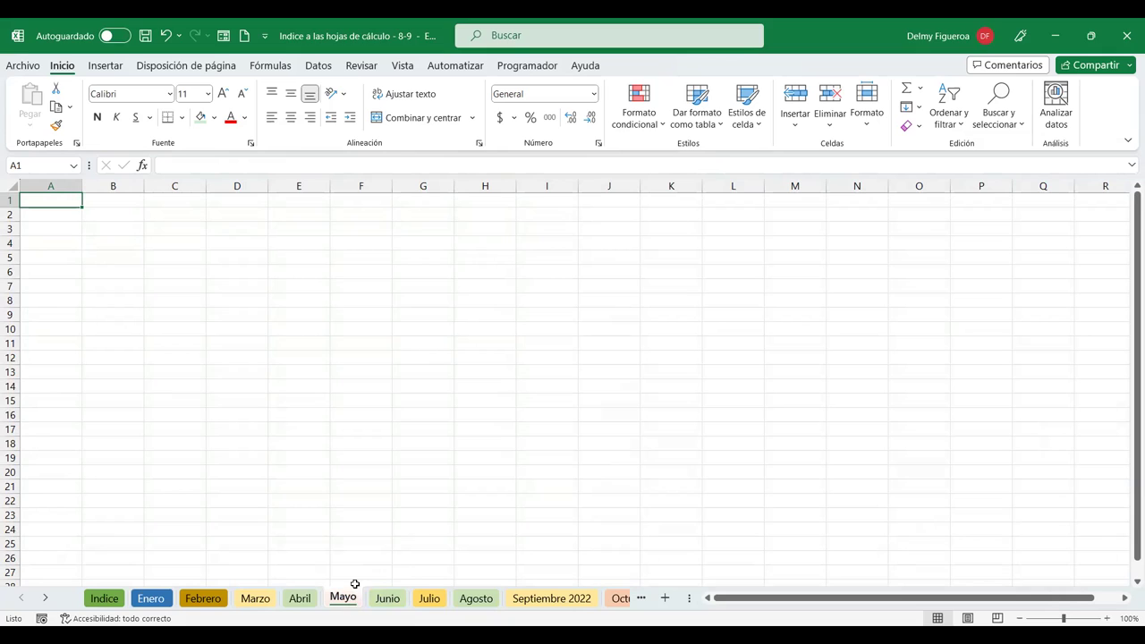
pyautogui.click(360, 282)
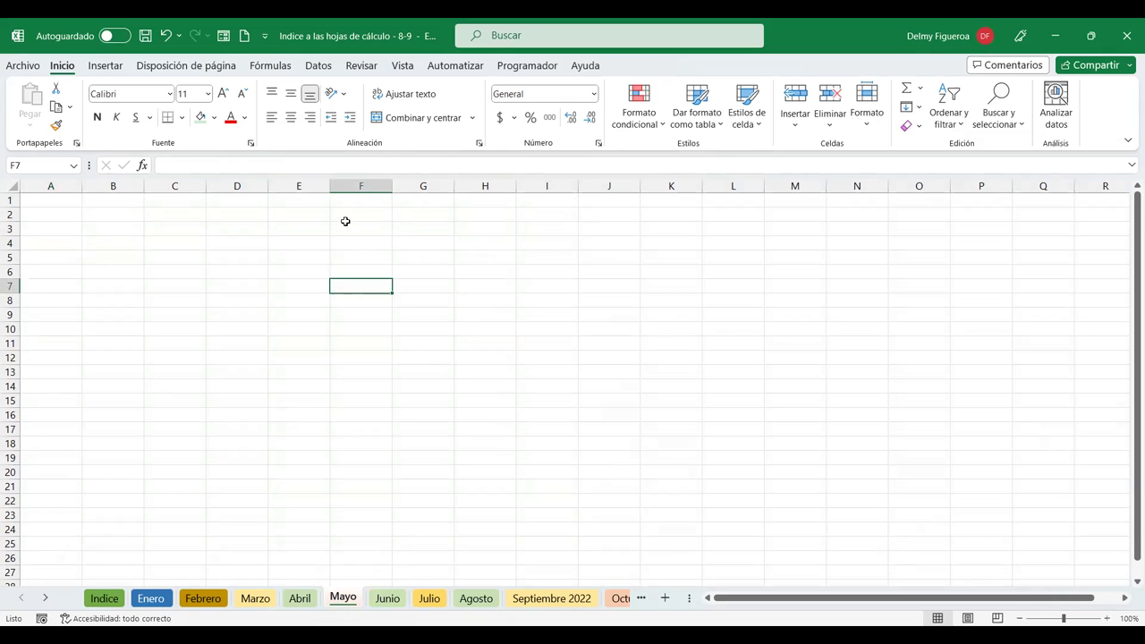
pyautogui.moveTo(345, 221); pyautogui.dragTo(630, 447)
pyautogui.click(483, 329)
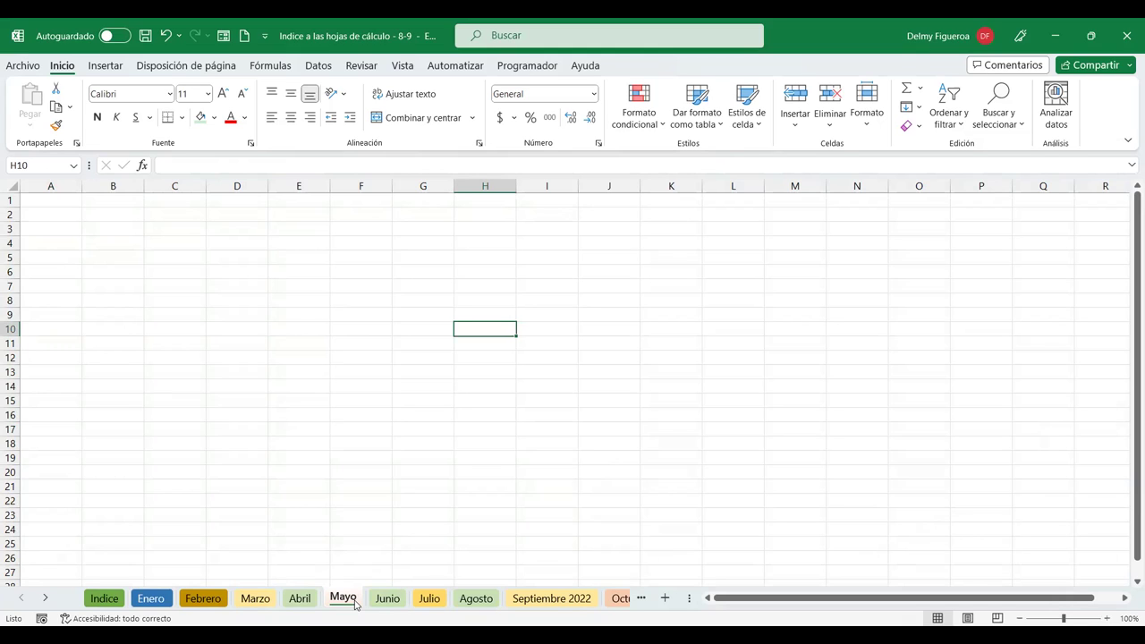
# - Insert a blank worksheet Hoja1 from the Mayo tab and drag it ahead of Indice
pyautogui.rightClick(356, 605)
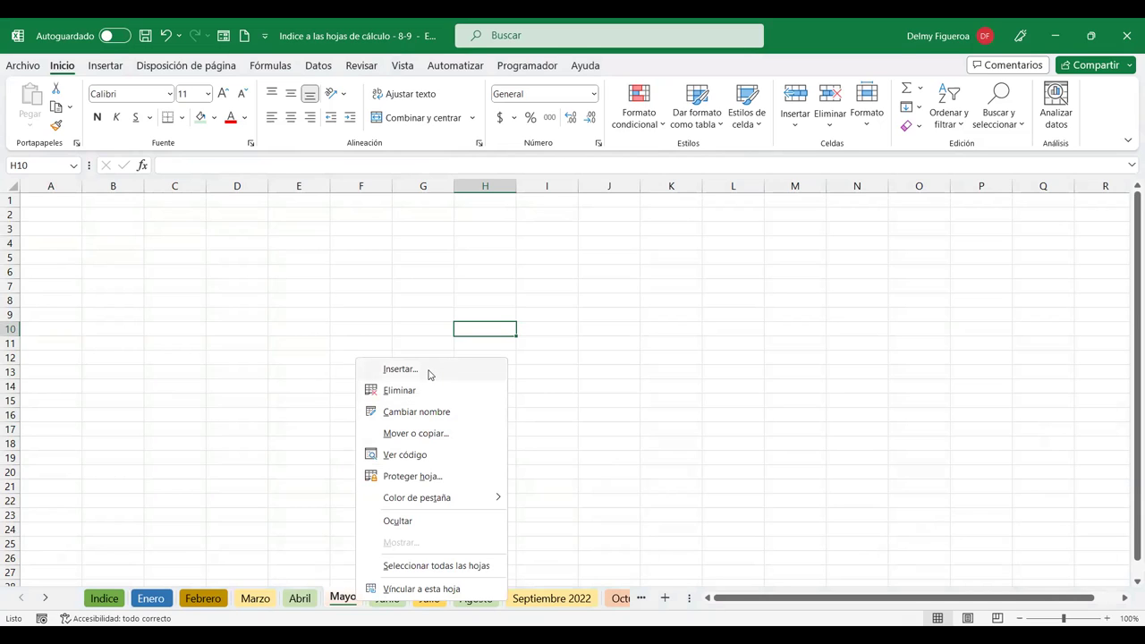
pyautogui.click(394, 368)
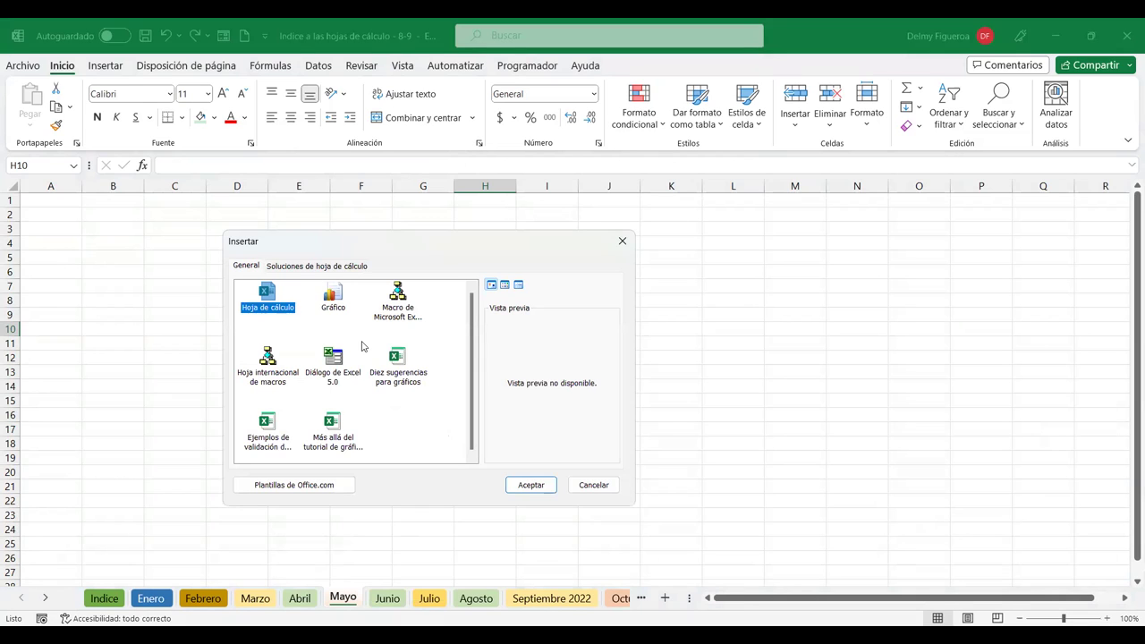
pyautogui.click(531, 484)
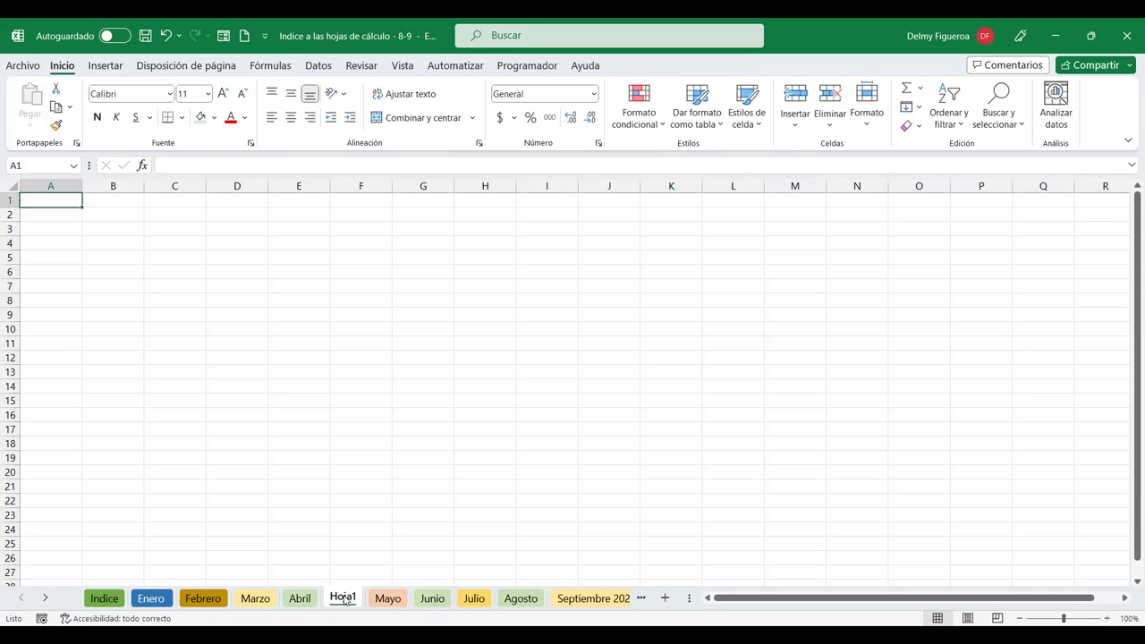
pyautogui.moveTo(316, 574); pyautogui.dragTo(98, 565)
pyautogui.moveTo(99, 565)
pyautogui.mouseDown()
pyautogui.moveTo(467, 586)
pyautogui.moveTo(92, 575)
pyautogui.mouseUp()
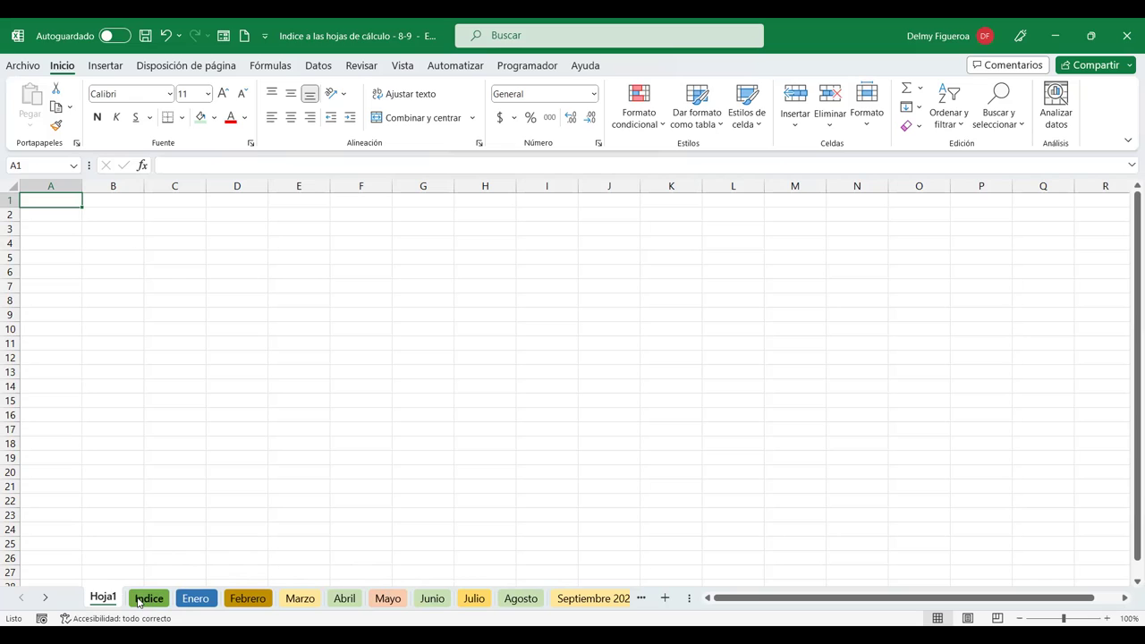
# - Insert another blank worksheet with Shift+F11, then return to the Indice sheet
pyautogui.doubleClick(104, 597)
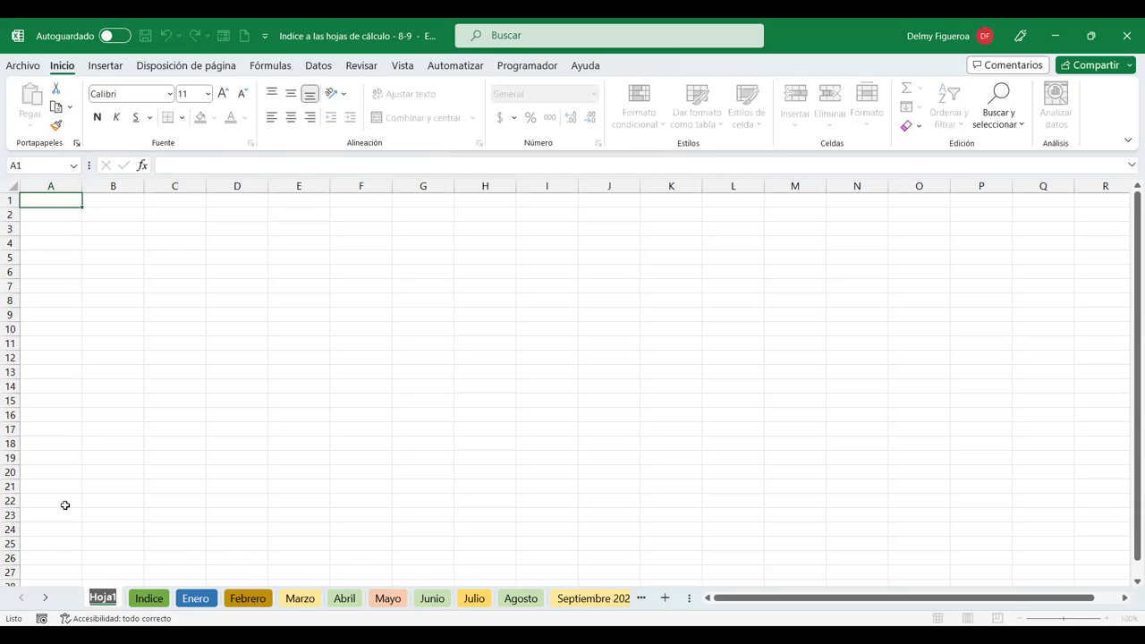
pyautogui.click(130, 525)
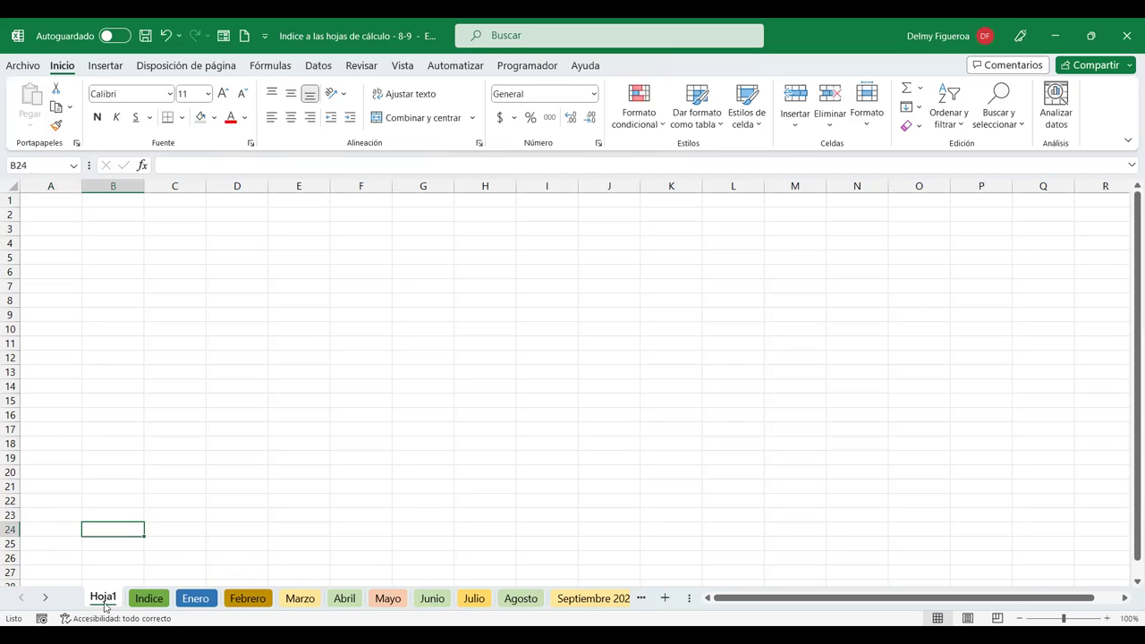
pyautogui.click(147, 599)
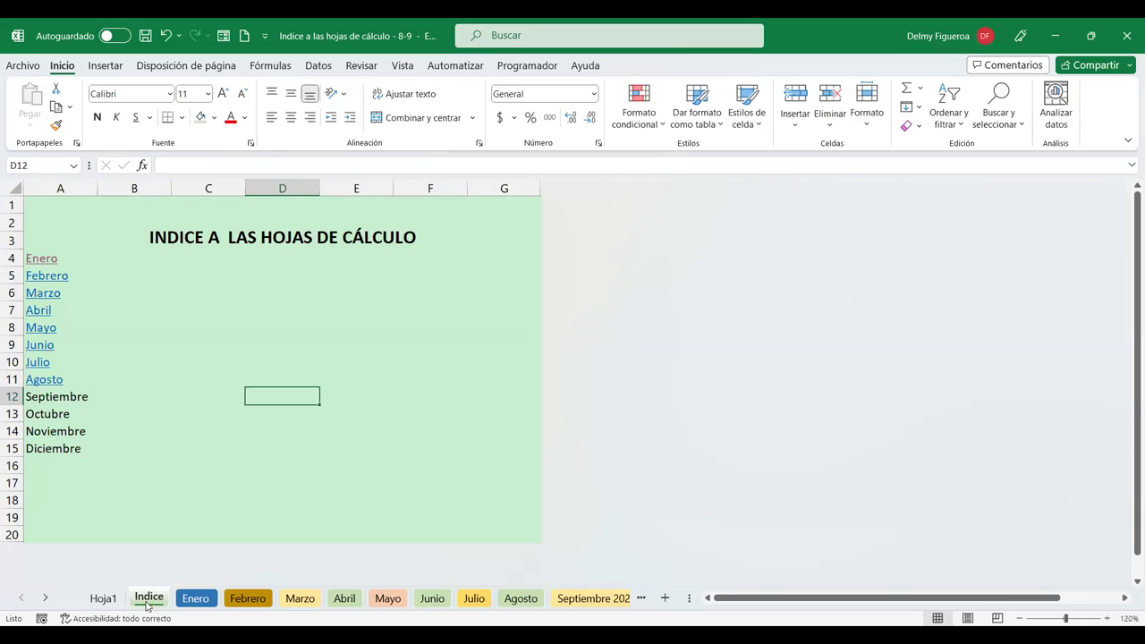
pyautogui.click(50, 396)
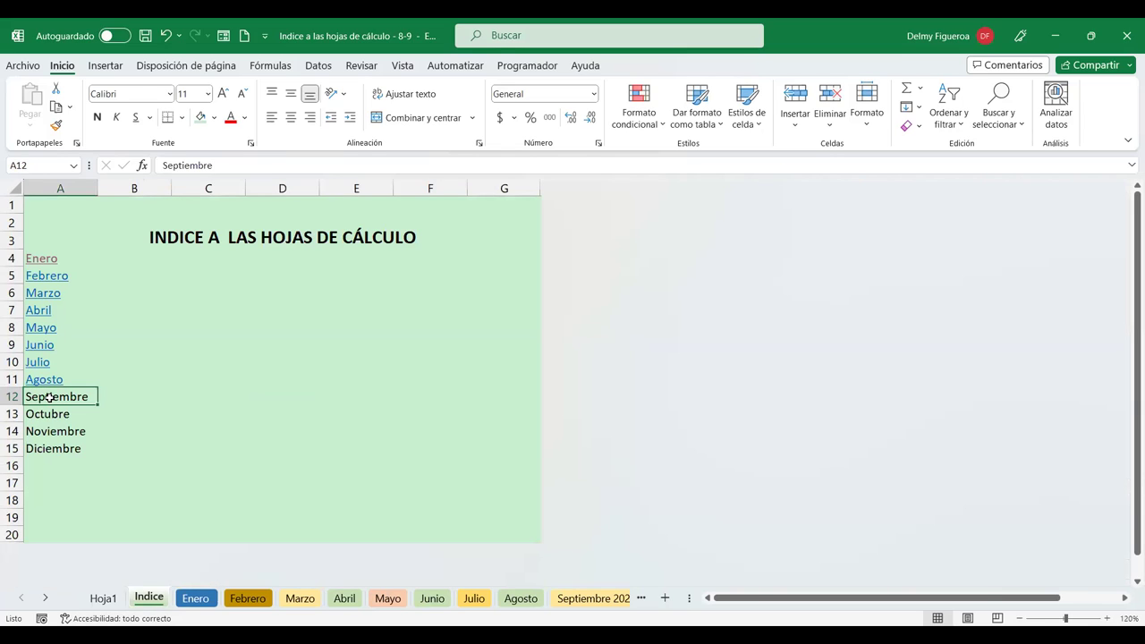
pyautogui.click(45, 598)
pyautogui.click(46, 598)
pyautogui.click(46, 598)
pyautogui.click(46, 599)
pyautogui.click(46, 598)
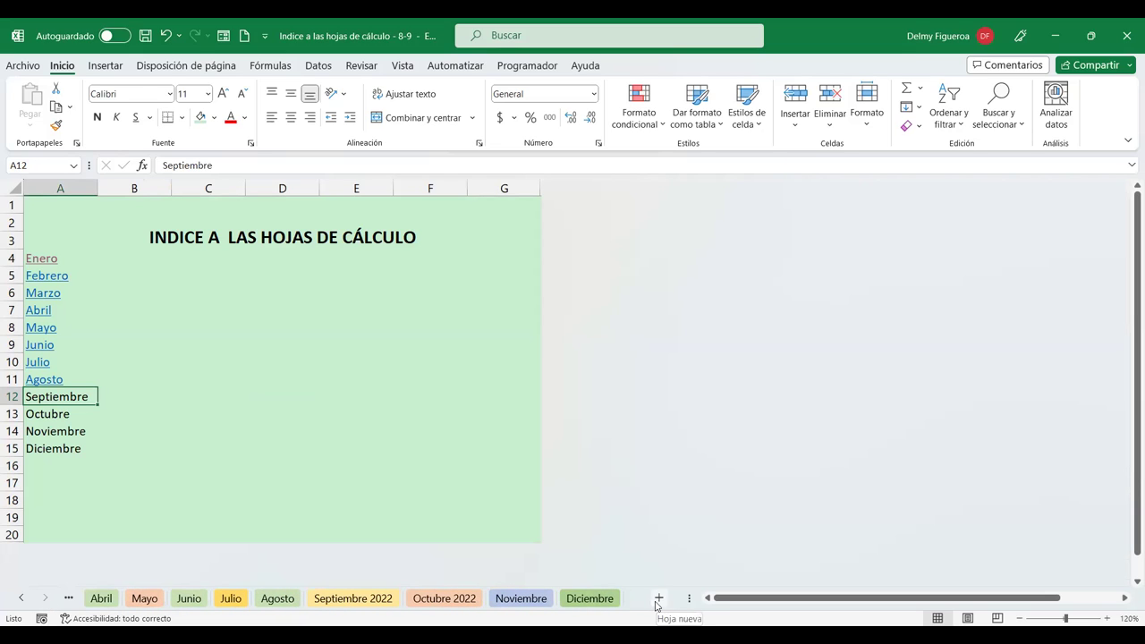
pyautogui.click(450, 461)
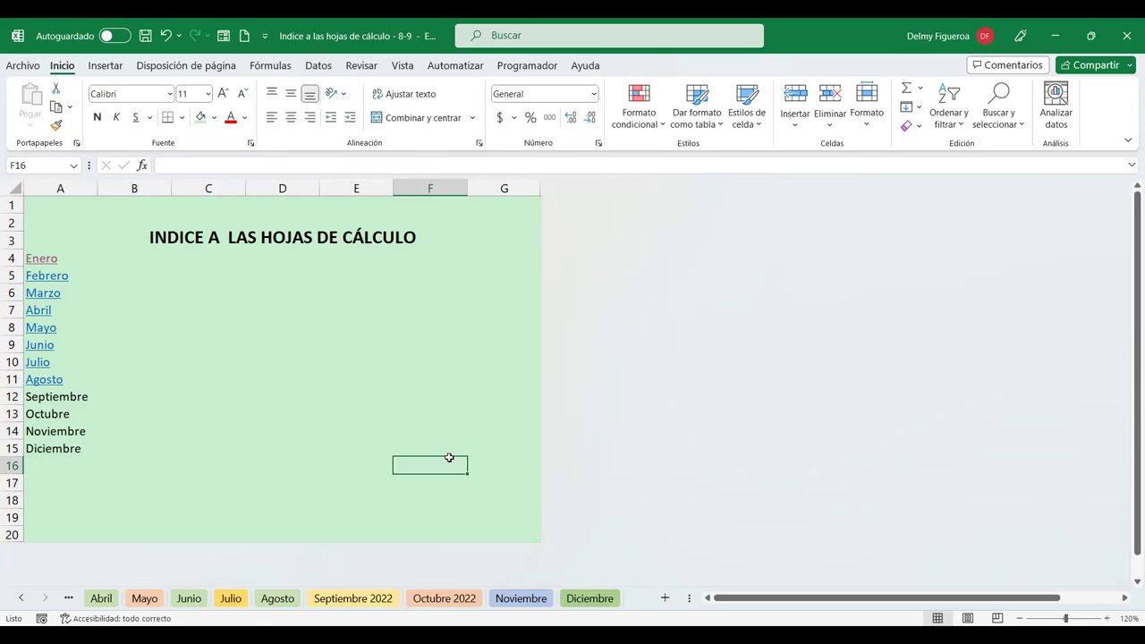
pyautogui.hotkey('shift', 'F11')
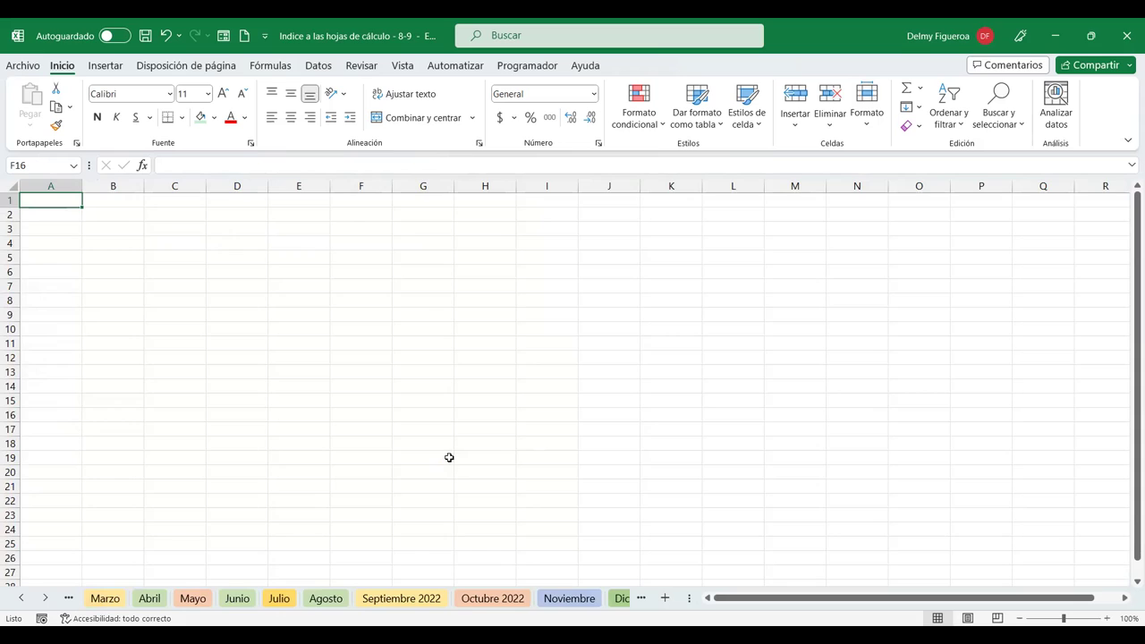
pyautogui.hotkey('ctrl', 'pagedown')
# - Delete the blank Hoja1 and Hoja2 sheets, then select Agosto in A11 on Indice
pyautogui.click(21, 599)
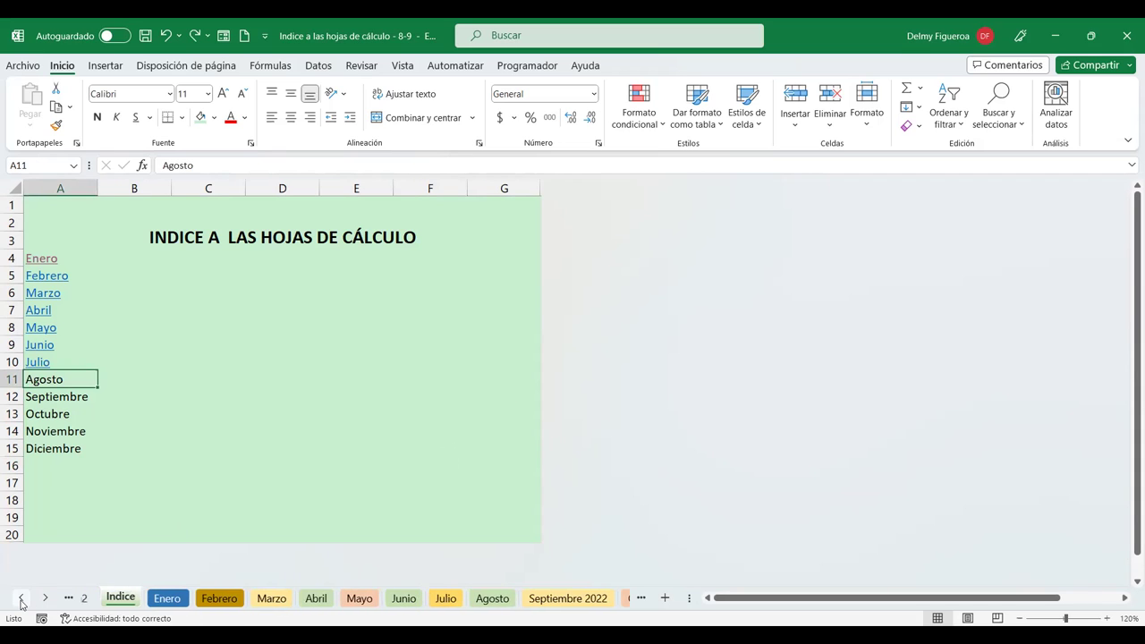
pyautogui.click(21, 600)
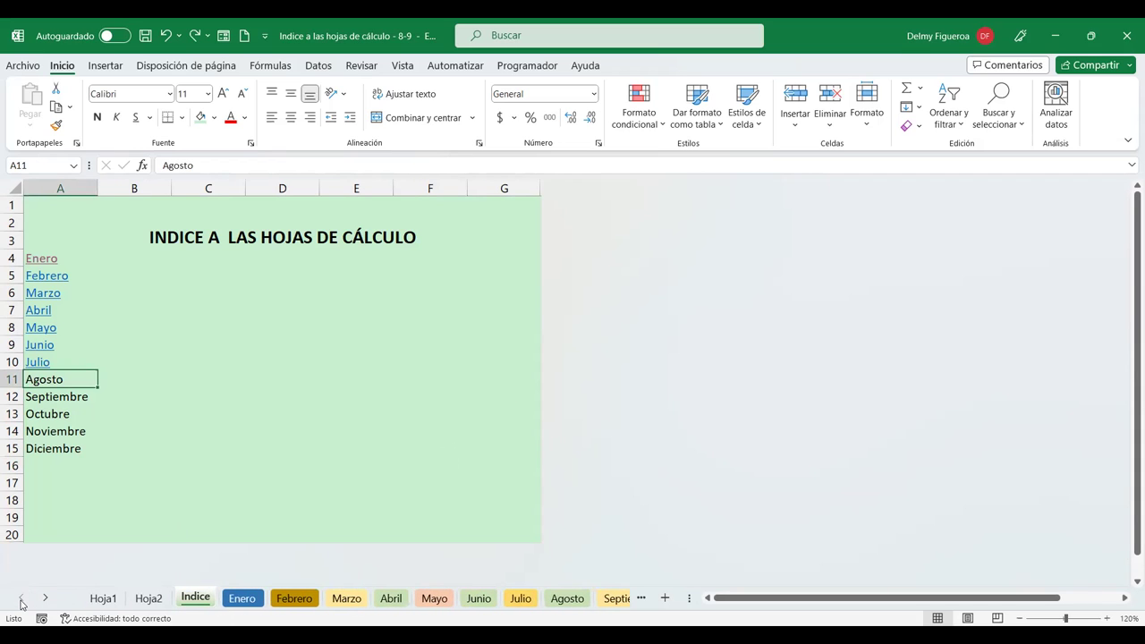
pyautogui.click(103, 599)
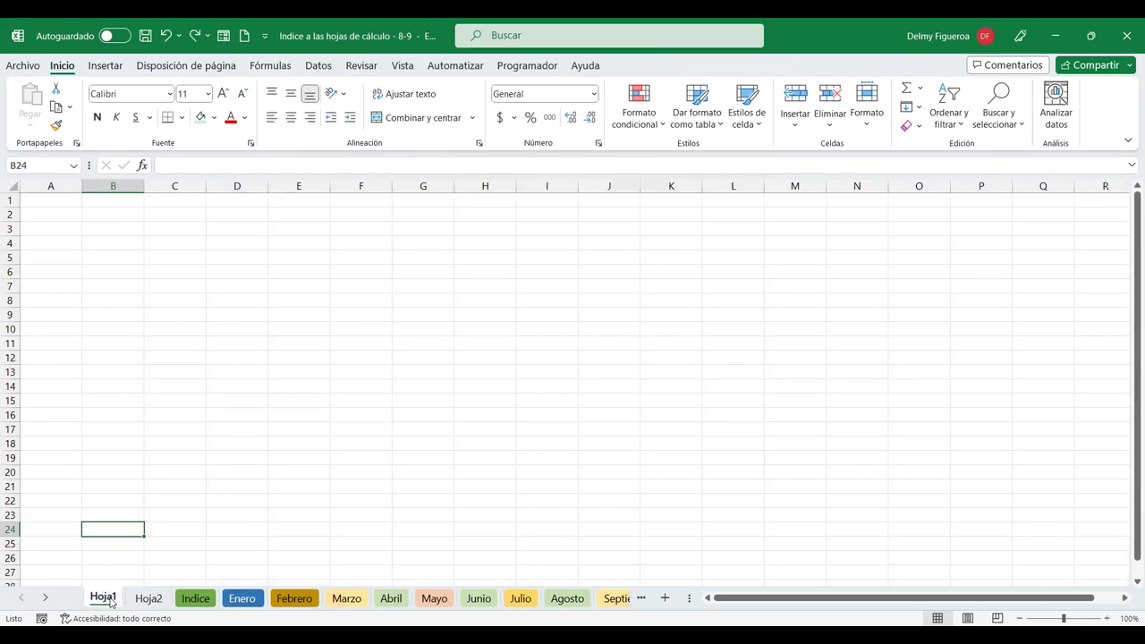
pyautogui.rightClick(110, 602)
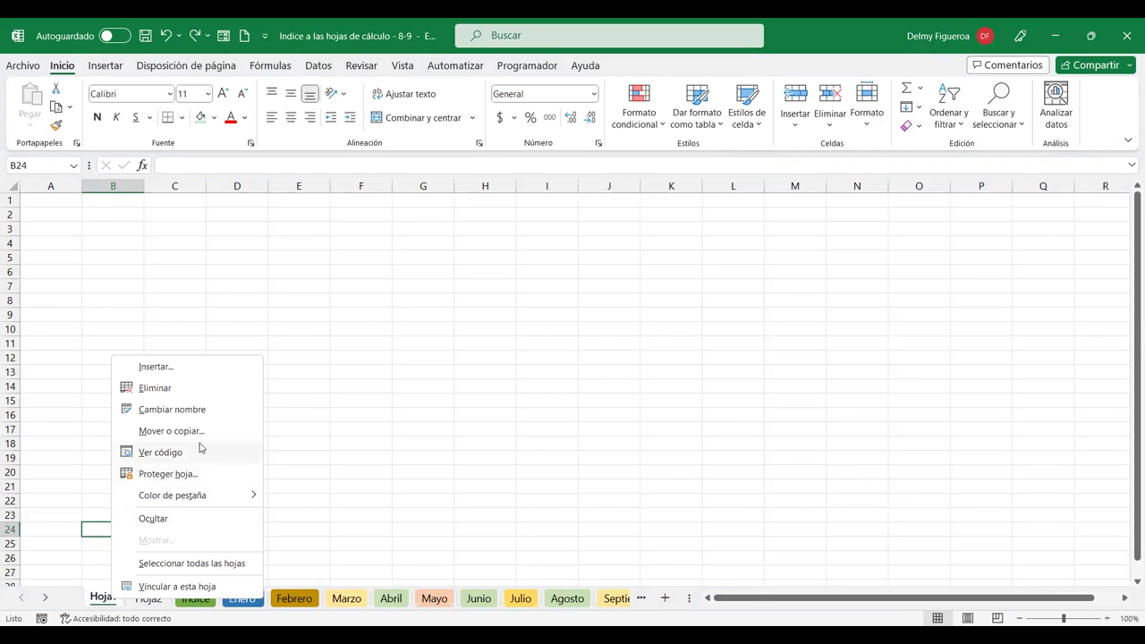
pyautogui.click(180, 398)
pyautogui.rightClick(102, 599)
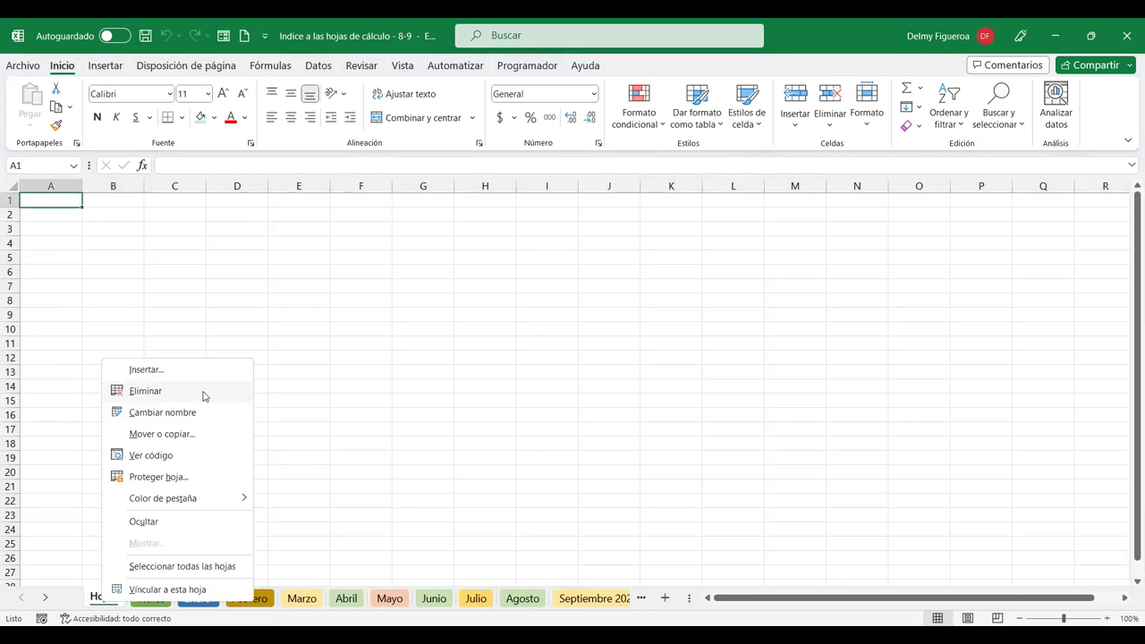
pyautogui.click(203, 395)
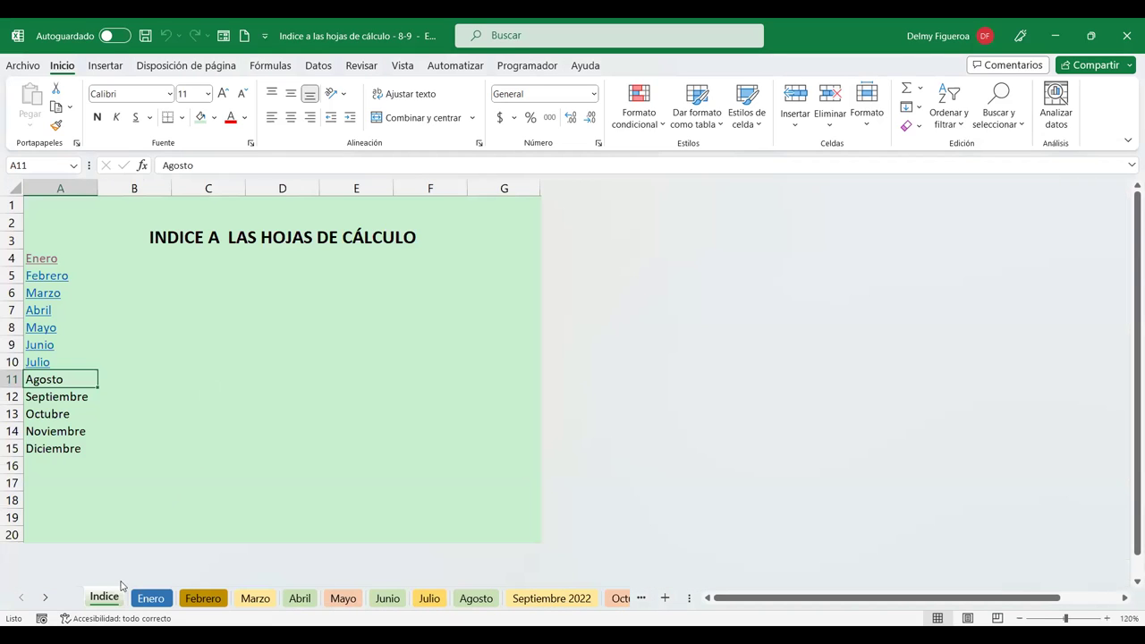
pyautogui.click(138, 442)
pyautogui.click(49, 379)
# - Hyperlink Agosto, Septiembre and Octubre (A11:A13) to their month sheets
pyautogui.rightClick(49, 379)
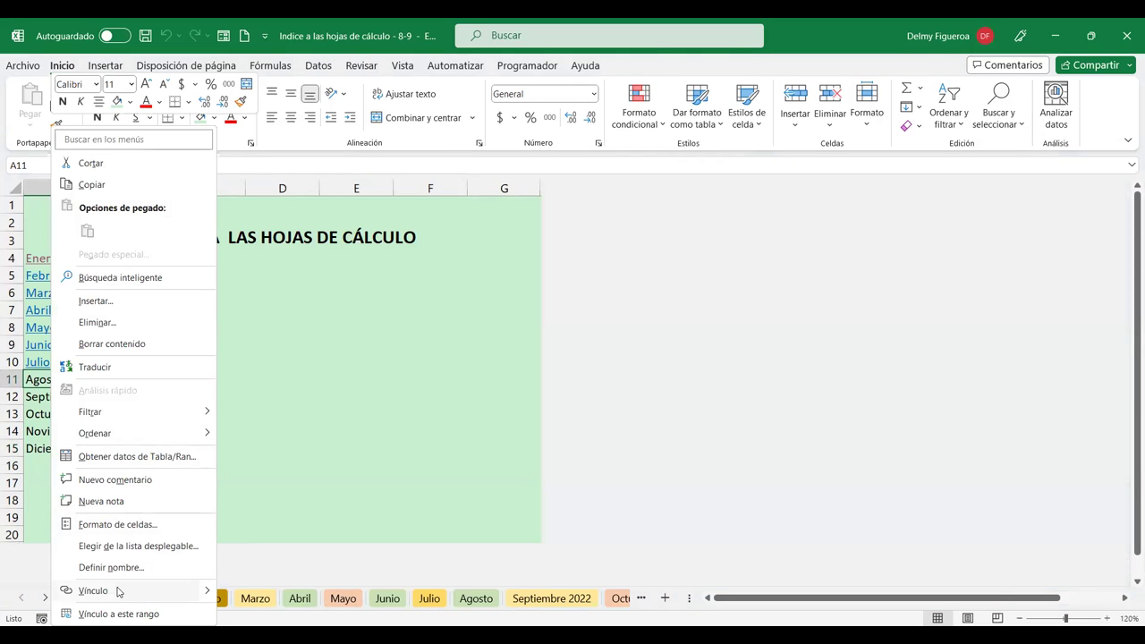
pyautogui.hotkey('ctrl', 'k')
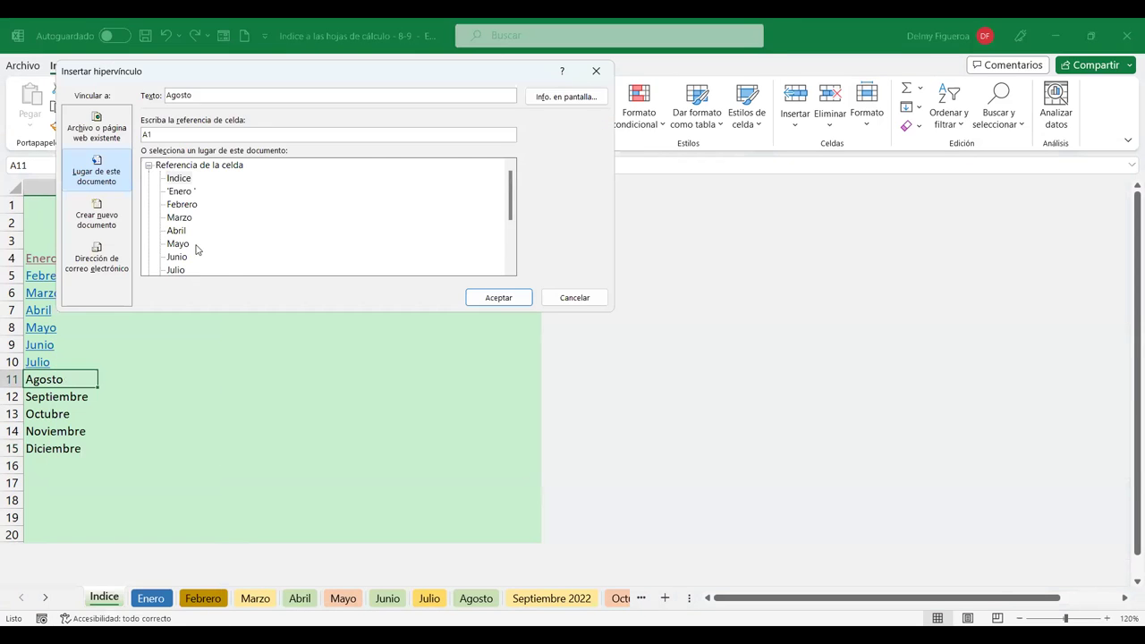
pyautogui.scroll(-2, 197, 250)
pyautogui.click(183, 205)
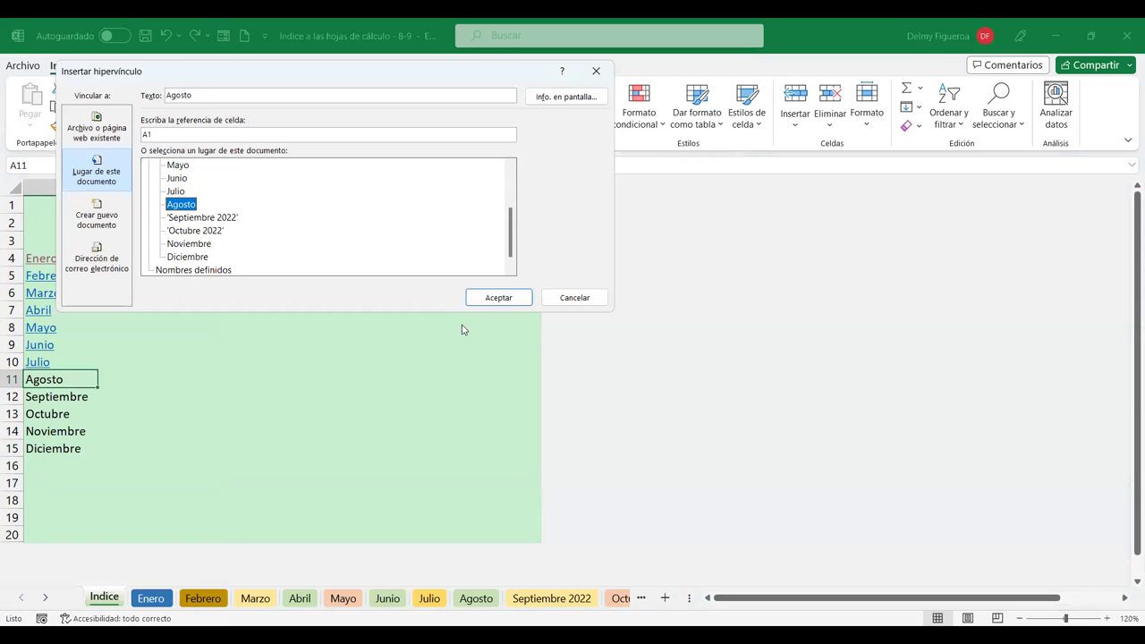
pyautogui.click(498, 298)
pyautogui.click(67, 395)
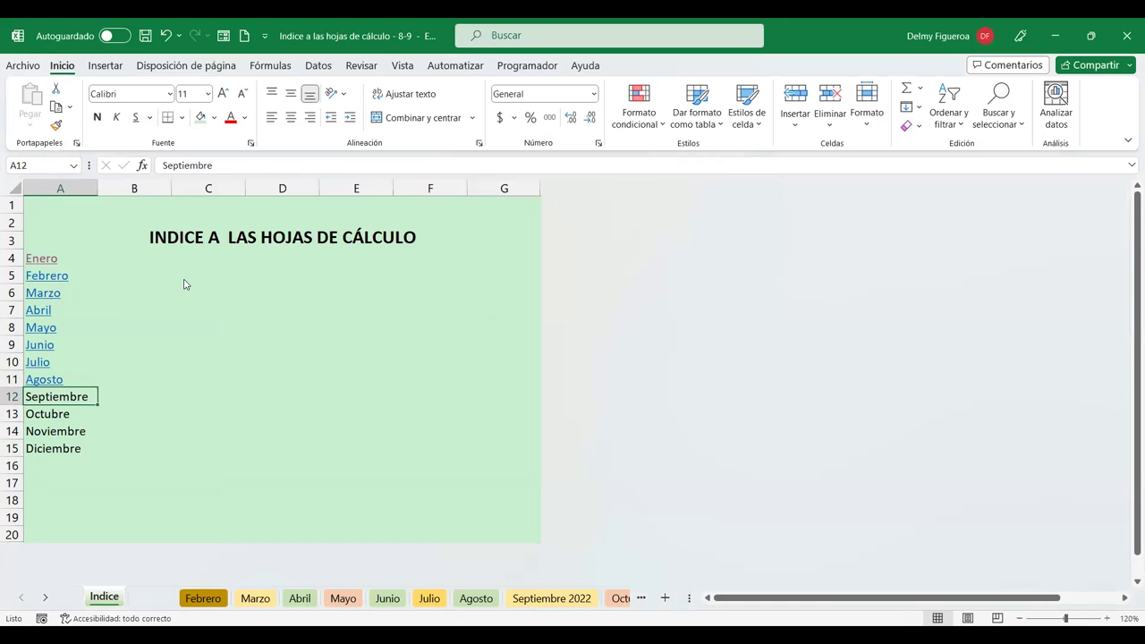
pyautogui.hotkey('ctrl', 'k')
pyautogui.click(189, 204)
pyautogui.click(498, 301)
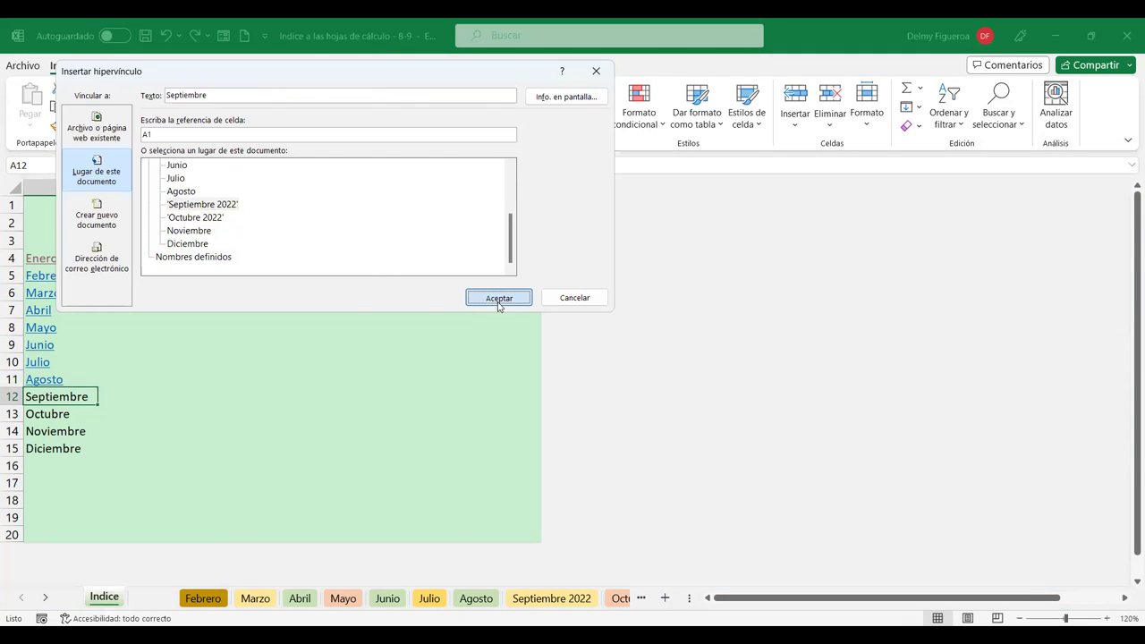
pyautogui.click(58, 411)
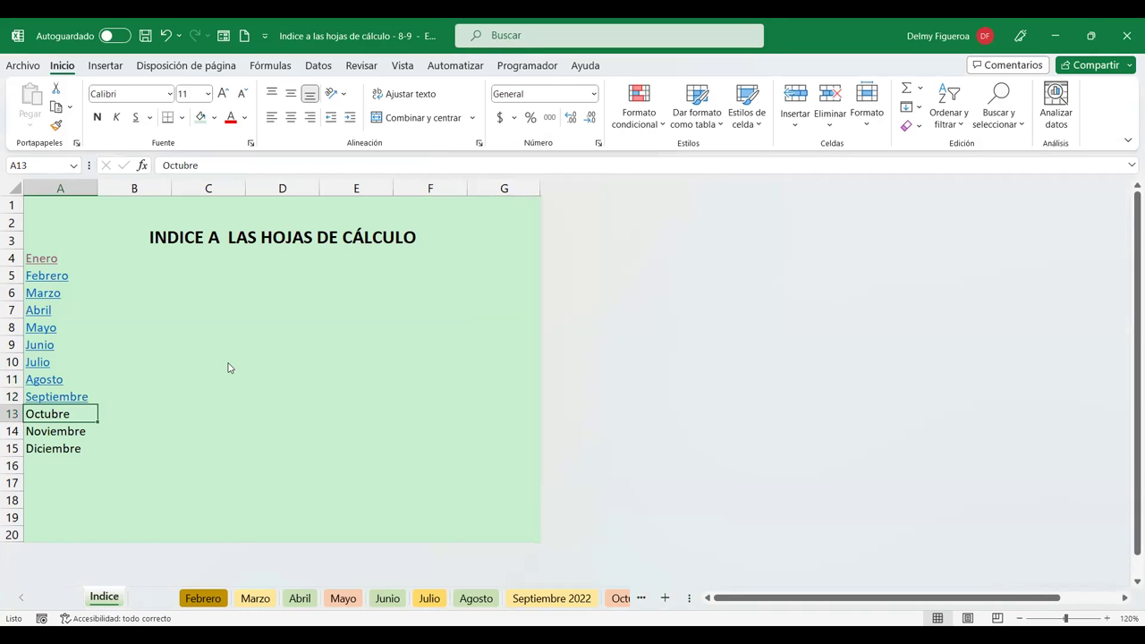
pyautogui.hotkey('ctrl', 'k')
pyautogui.click(191, 217)
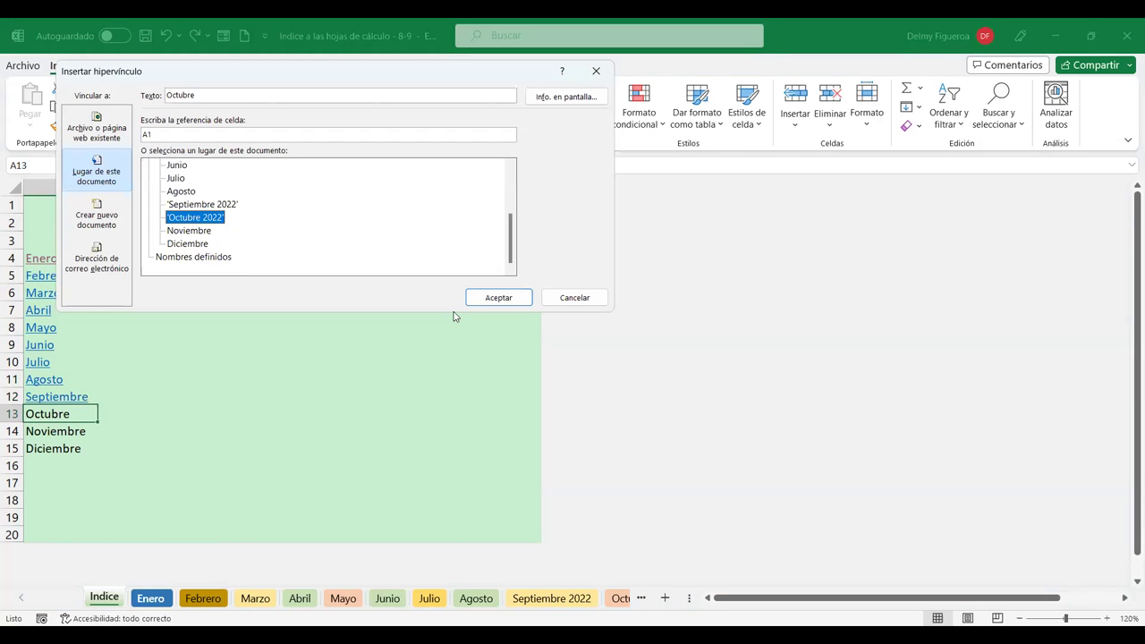
pyautogui.click(521, 298)
# - Hyperlink Noviembre and Diciembre in A14:A15 to their month sheets
pyautogui.click(75, 431)
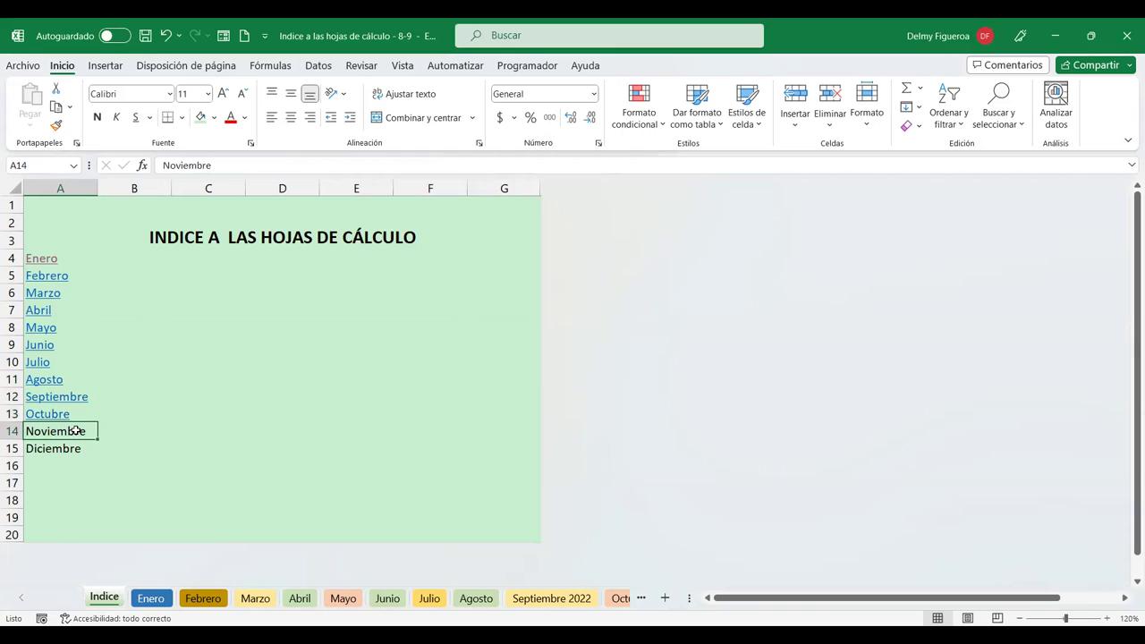
pyautogui.rightClick(75, 432)
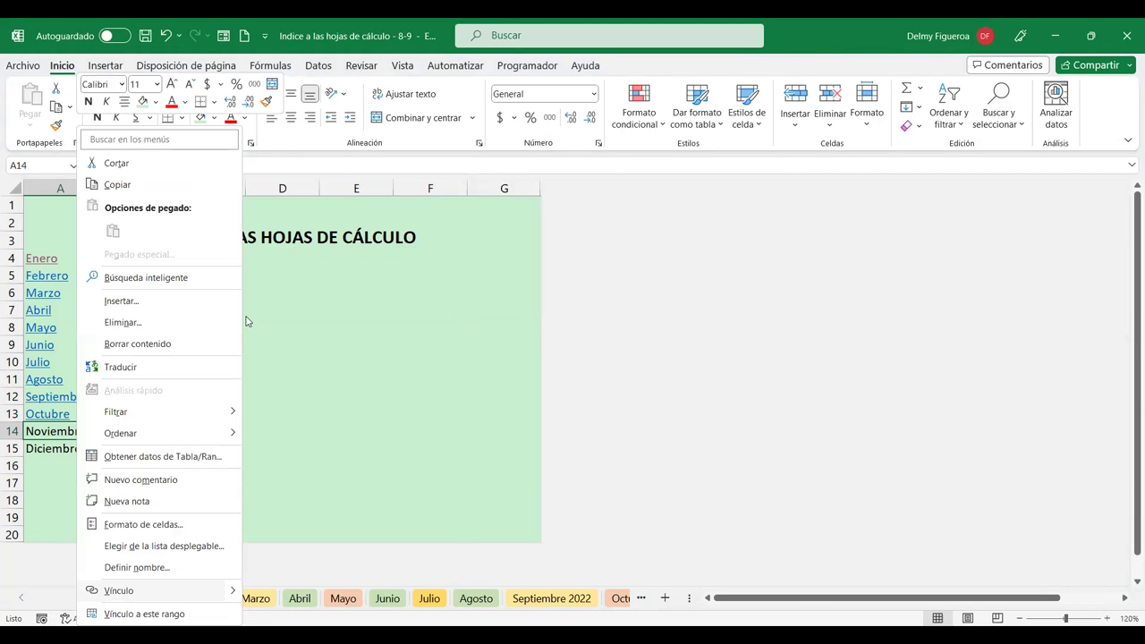
pyautogui.hotkey('ctrl', 'k')
pyautogui.click(192, 231)
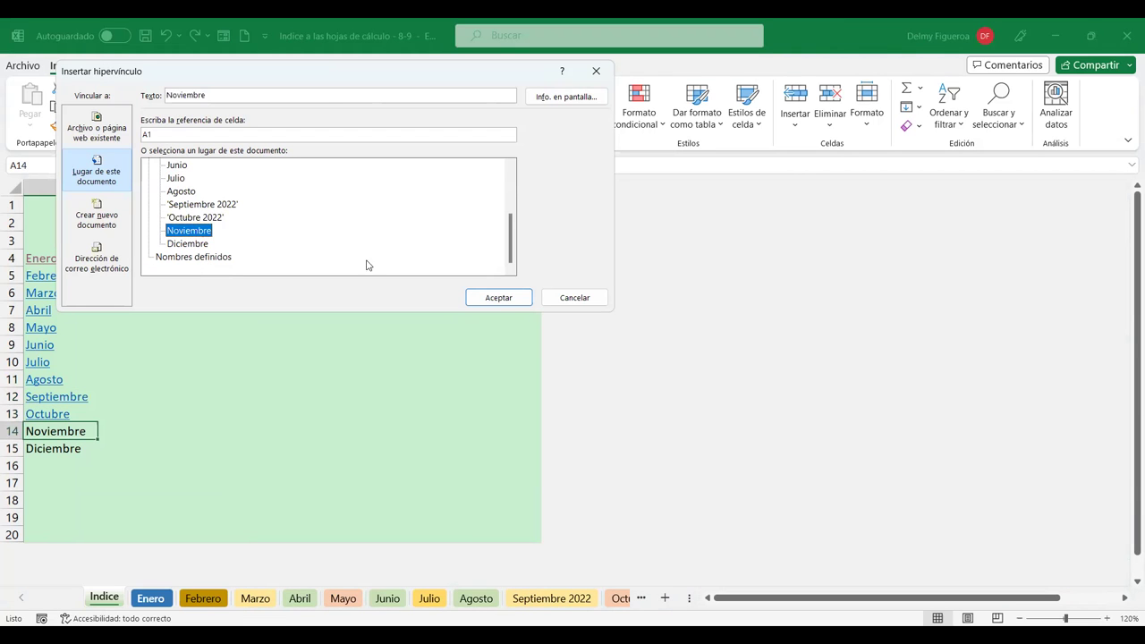
pyautogui.click(498, 297)
pyautogui.click(67, 451)
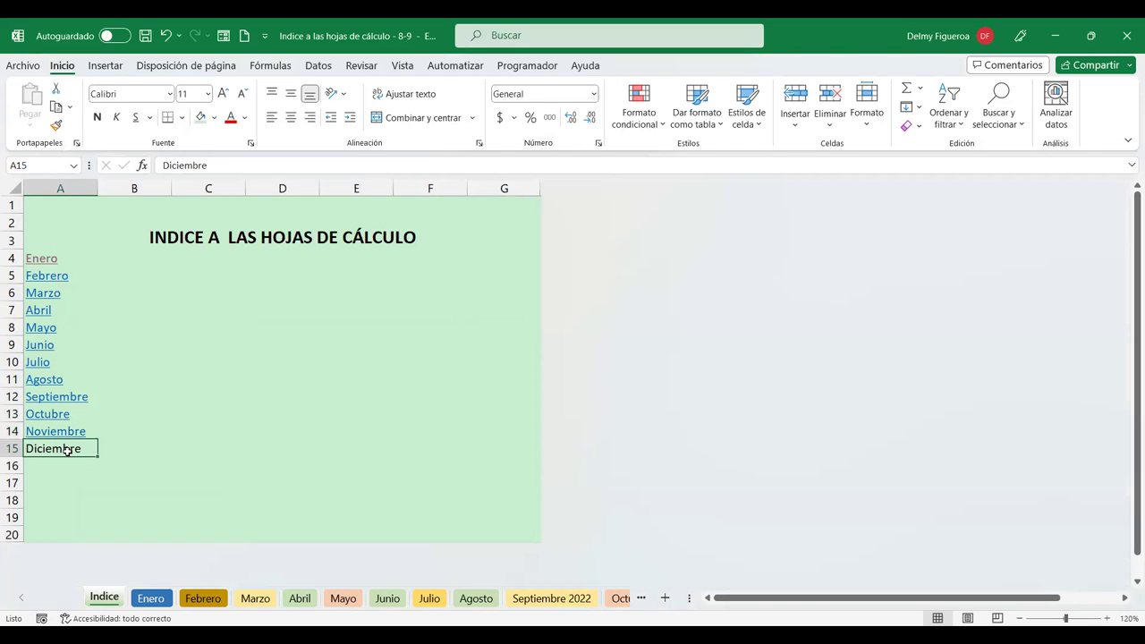
pyautogui.rightClick(67, 451)
pyautogui.click(119, 592)
pyautogui.click(211, 243)
pyautogui.click(508, 299)
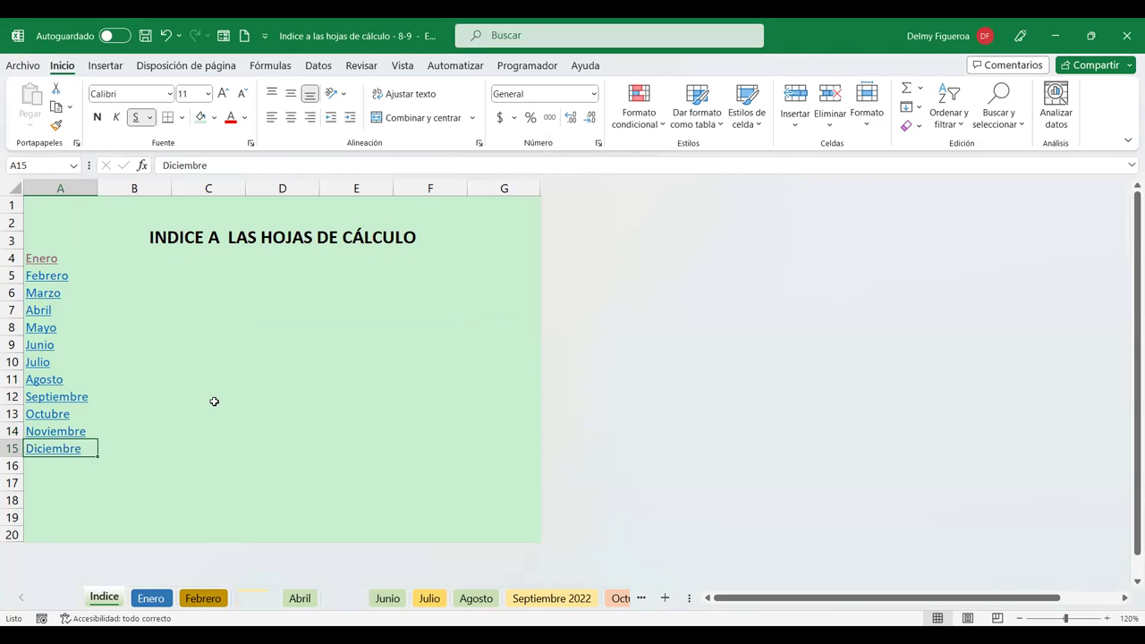
# - Test the Febrero, Marzo and Diciembre links, returning to Indice between them
pyautogui.click(215, 368)
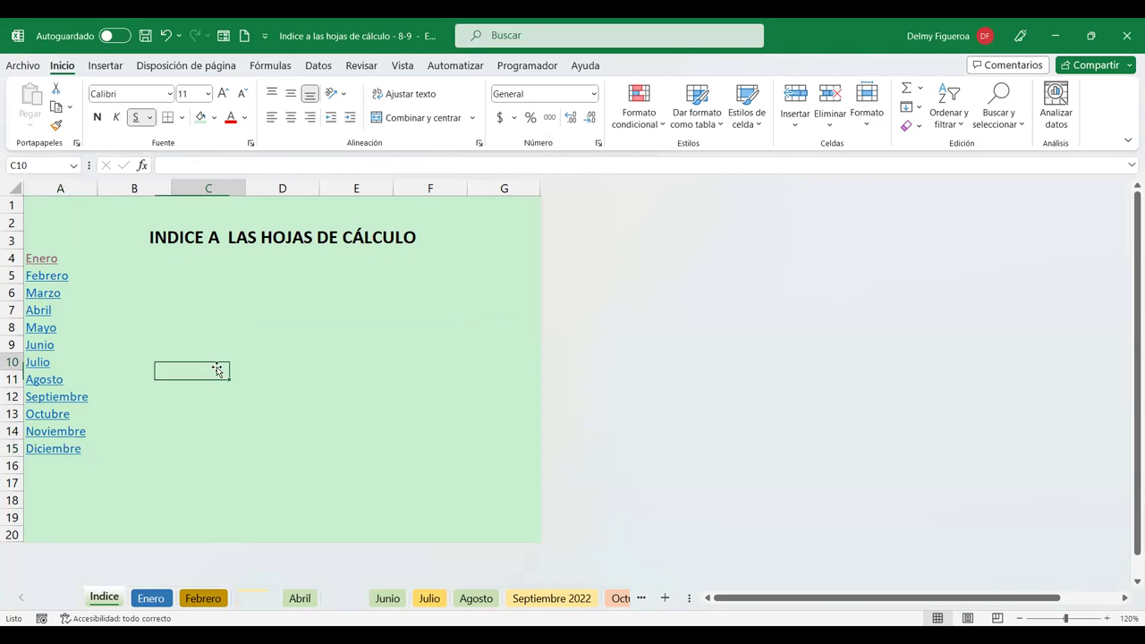
pyautogui.click(55, 277)
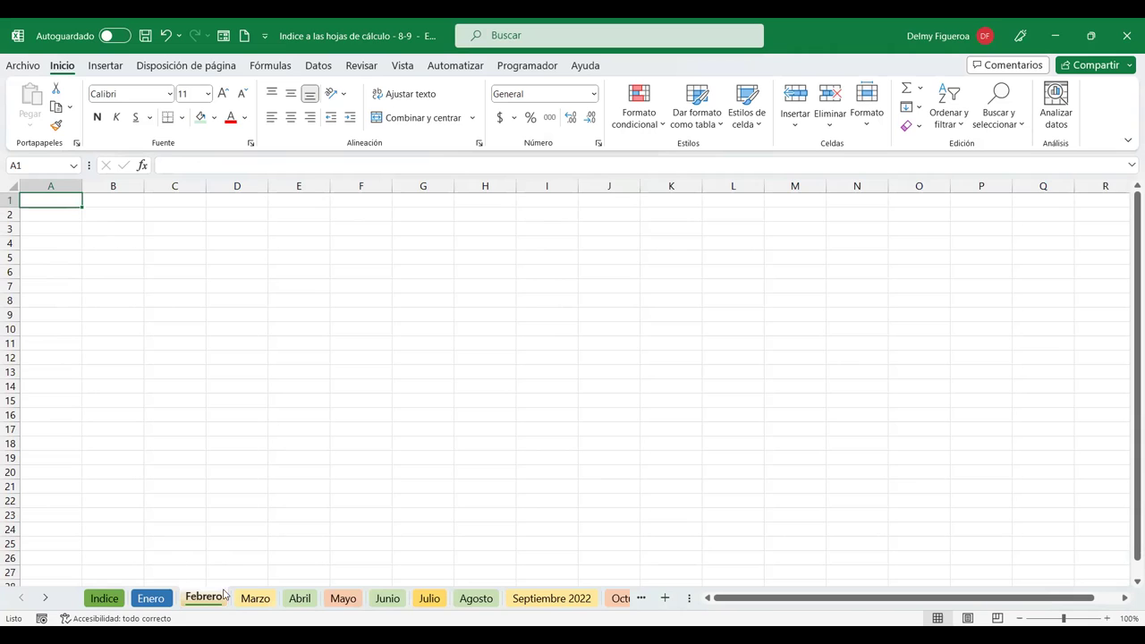
pyautogui.click(102, 597)
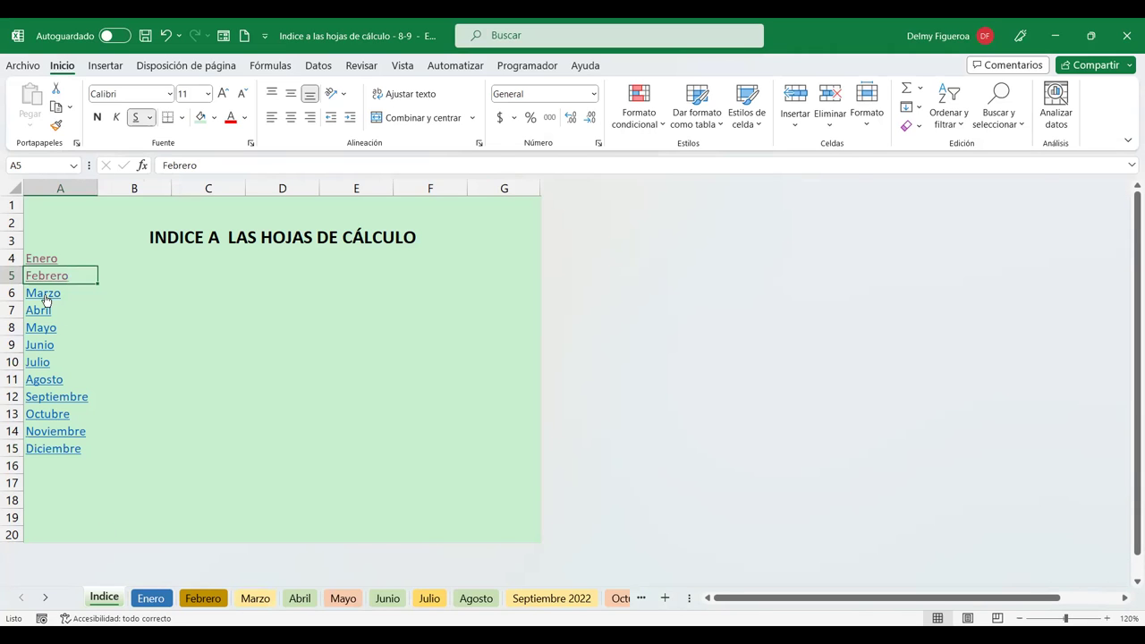
pyautogui.click(44, 294)
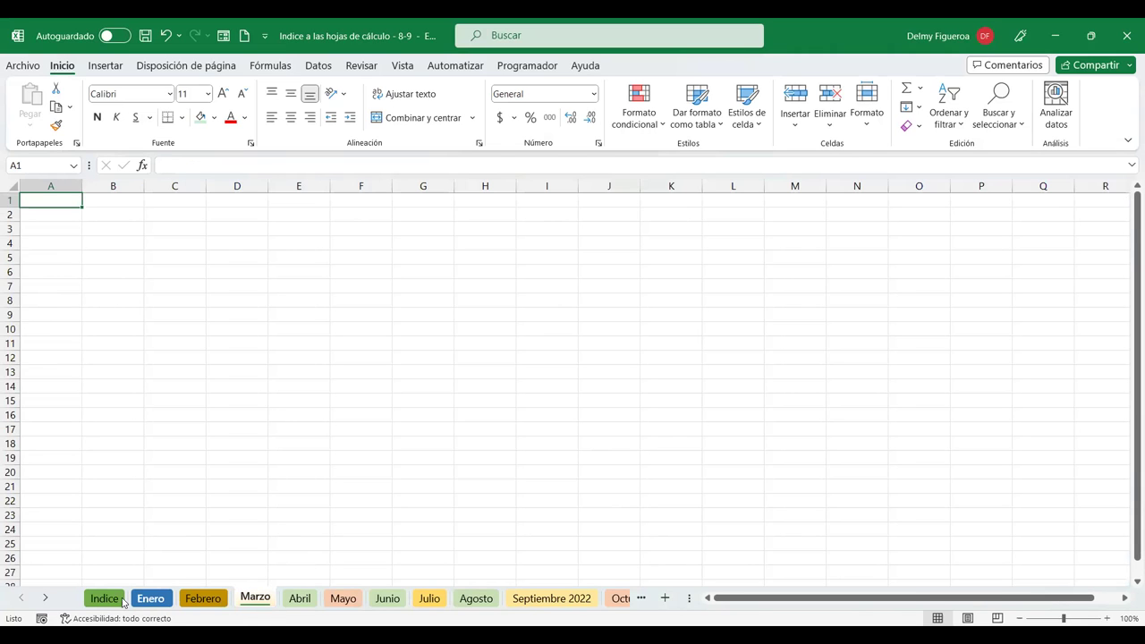
pyautogui.click(107, 600)
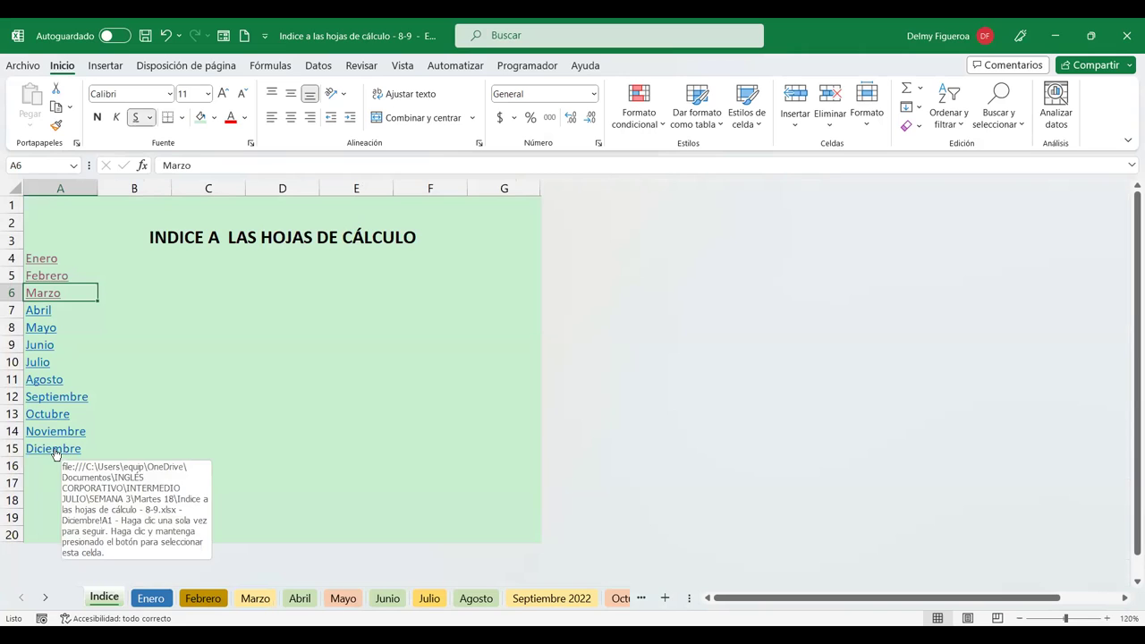
pyautogui.click(55, 450)
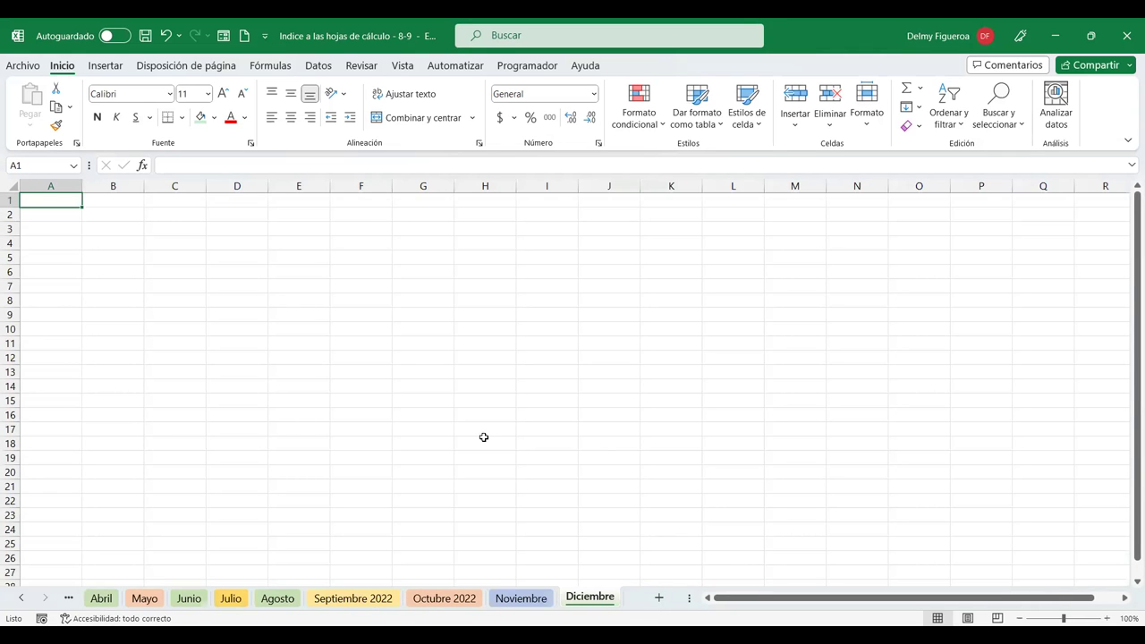
# - Return to the Indice sheet, then switch to the blank Enero sheet
pyautogui.click(21, 599)
pyautogui.click(20, 599)
pyautogui.click(20, 599)
pyautogui.click(20, 599)
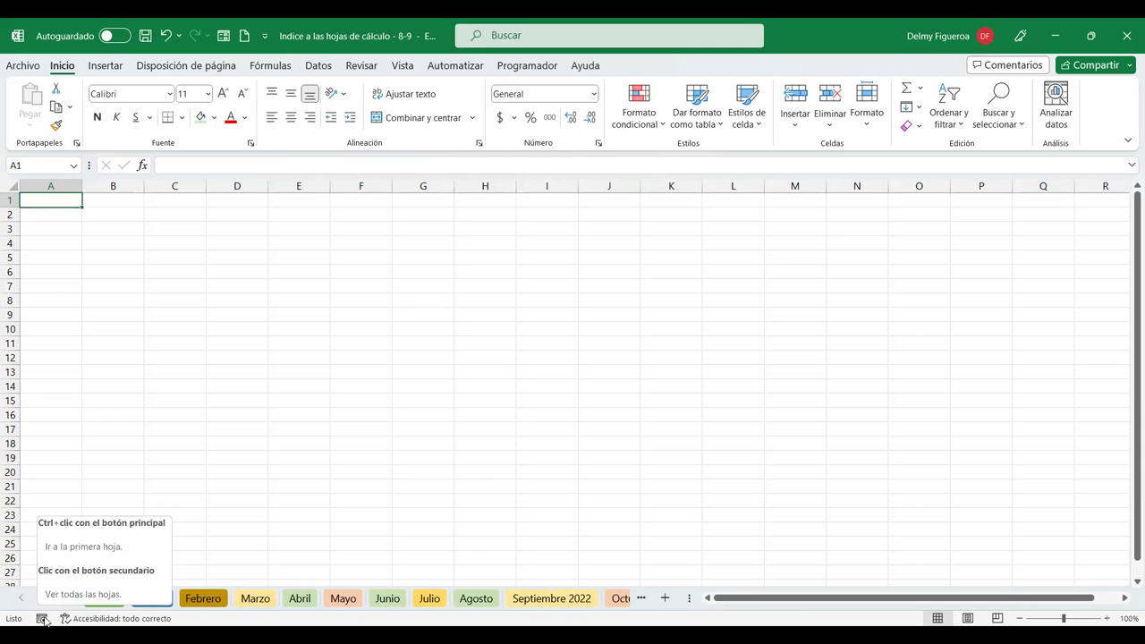
pyautogui.click(46, 599)
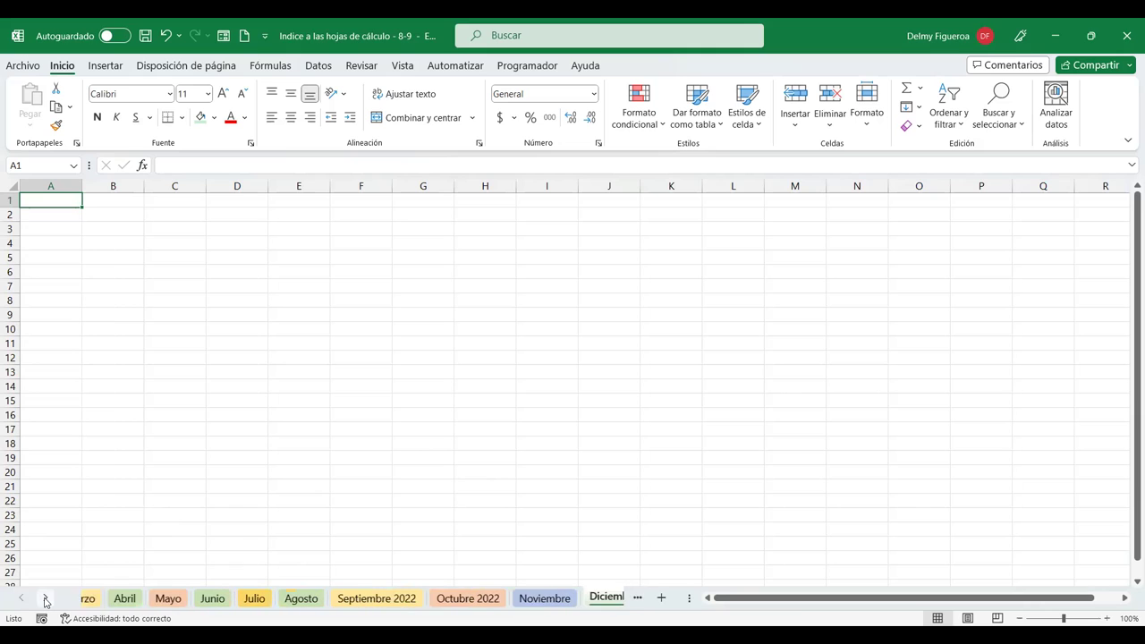
pyautogui.click(21, 598)
pyautogui.click(21, 598)
pyautogui.click(20, 598)
pyautogui.click(21, 598)
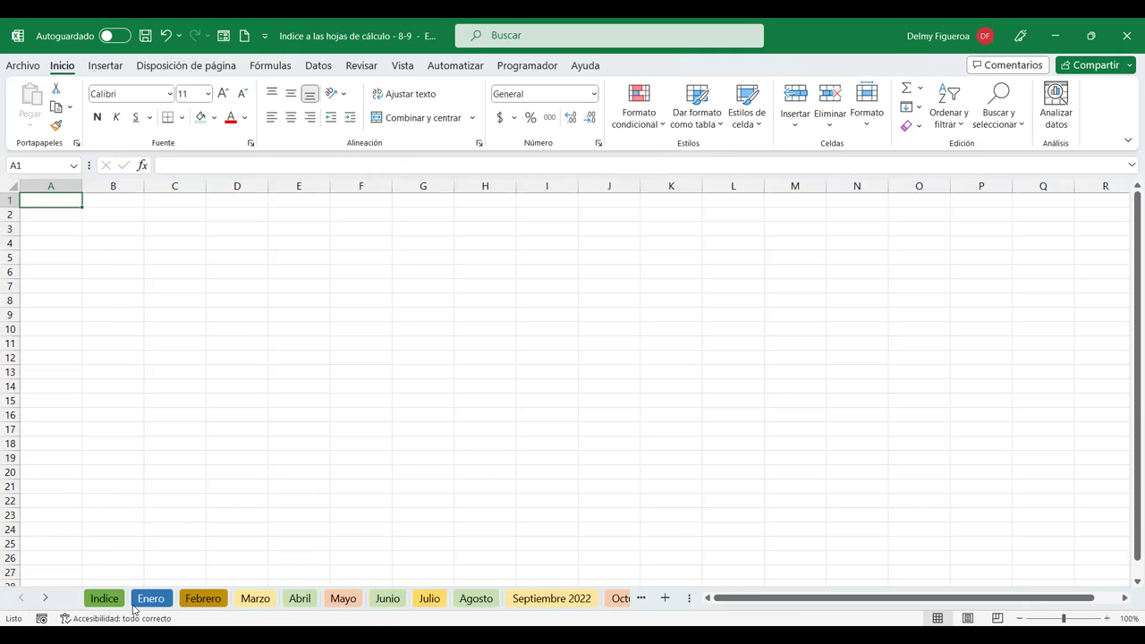
pyautogui.click(46, 598)
pyautogui.click(46, 598)
pyautogui.click(46, 598)
pyautogui.click(46, 598)
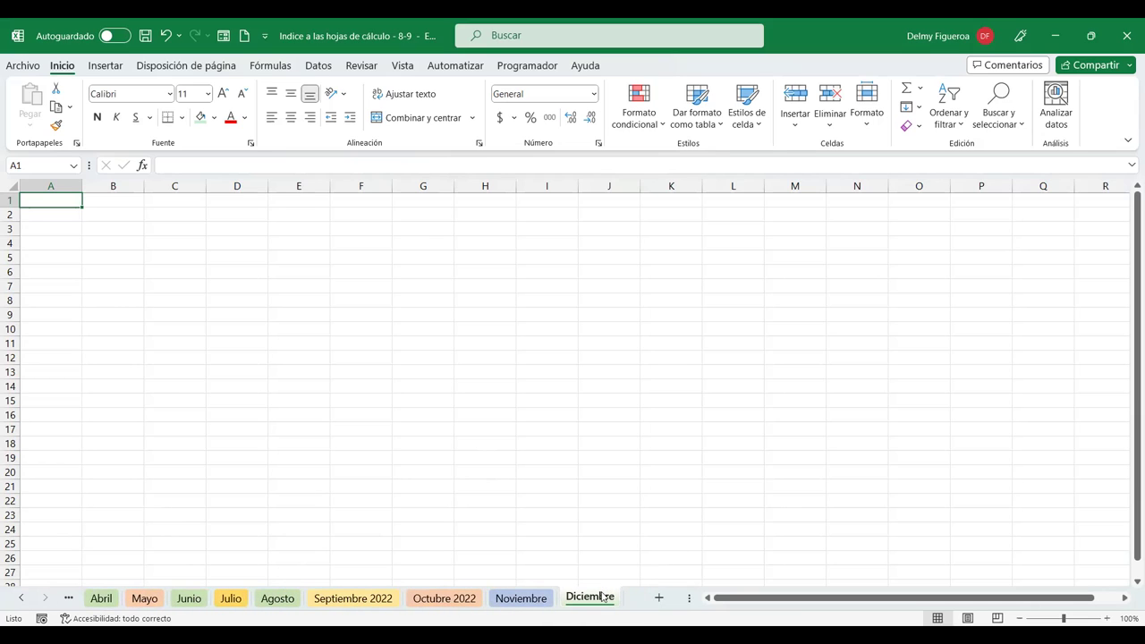
pyautogui.click(546, 486)
pyautogui.click(608, 515)
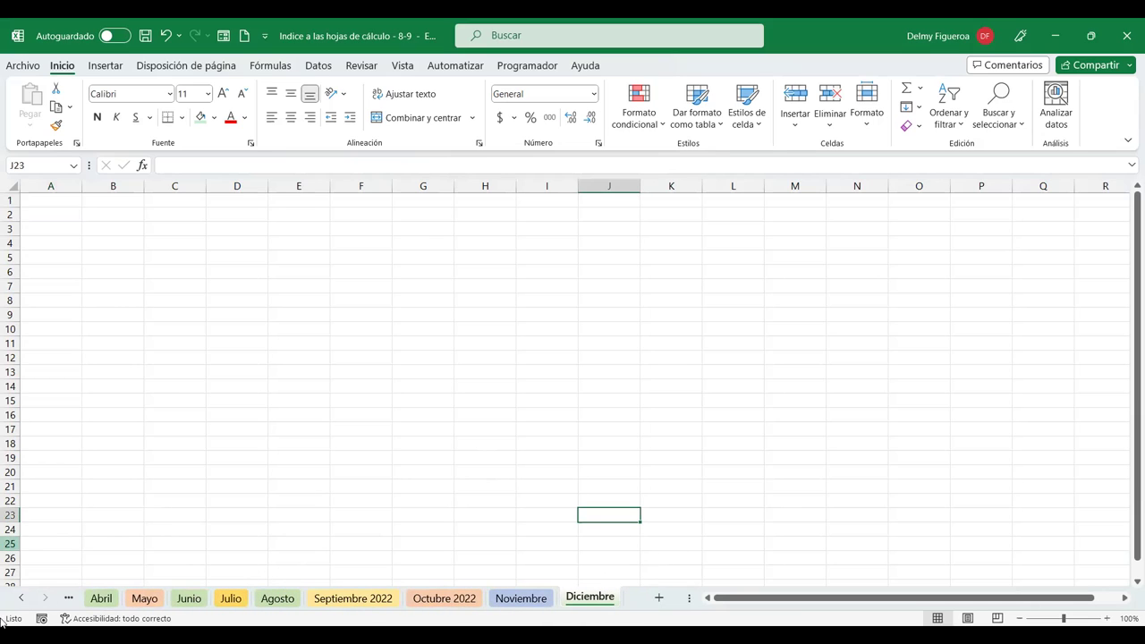
pyautogui.click(21, 598)
pyautogui.click(21, 598)
pyautogui.click(22, 599)
pyautogui.click(22, 599)
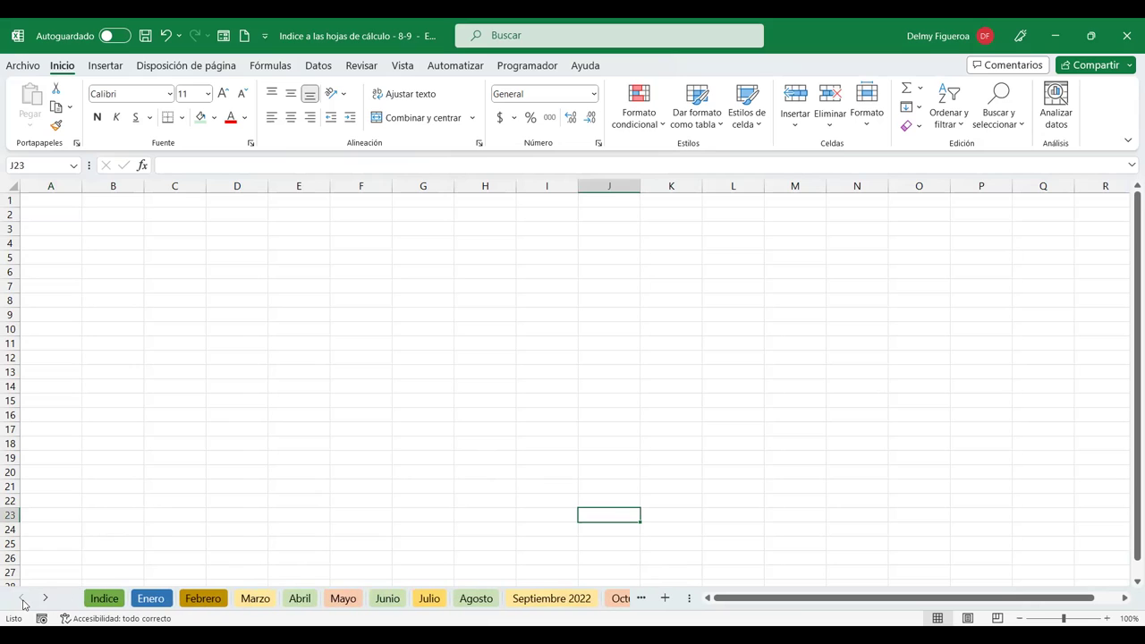
pyautogui.click(149, 343)
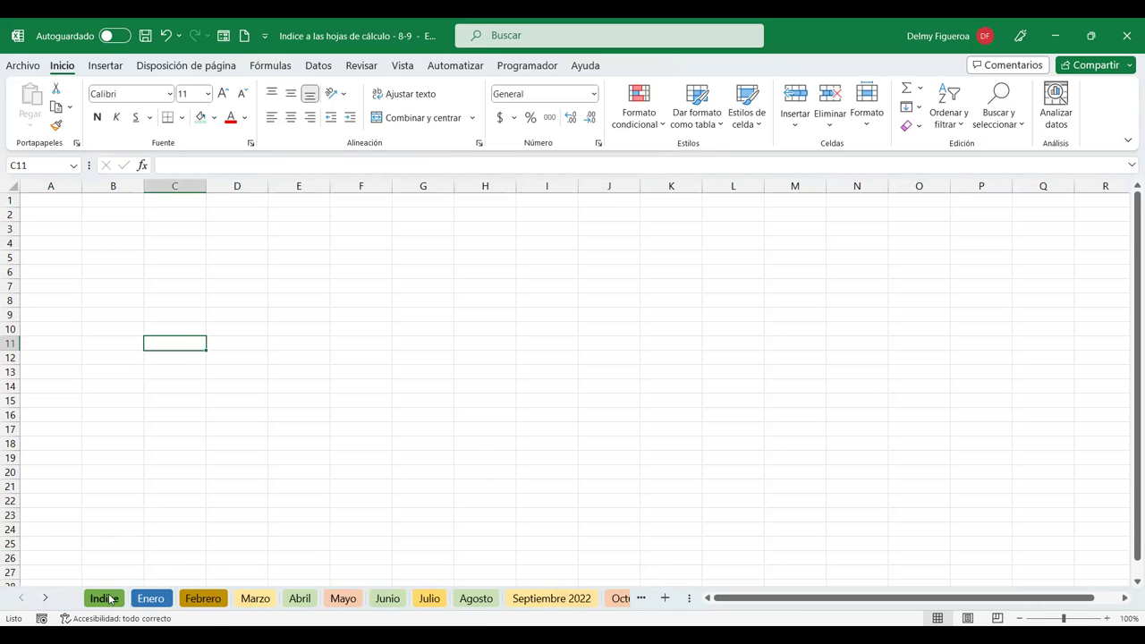
pyautogui.click(112, 596)
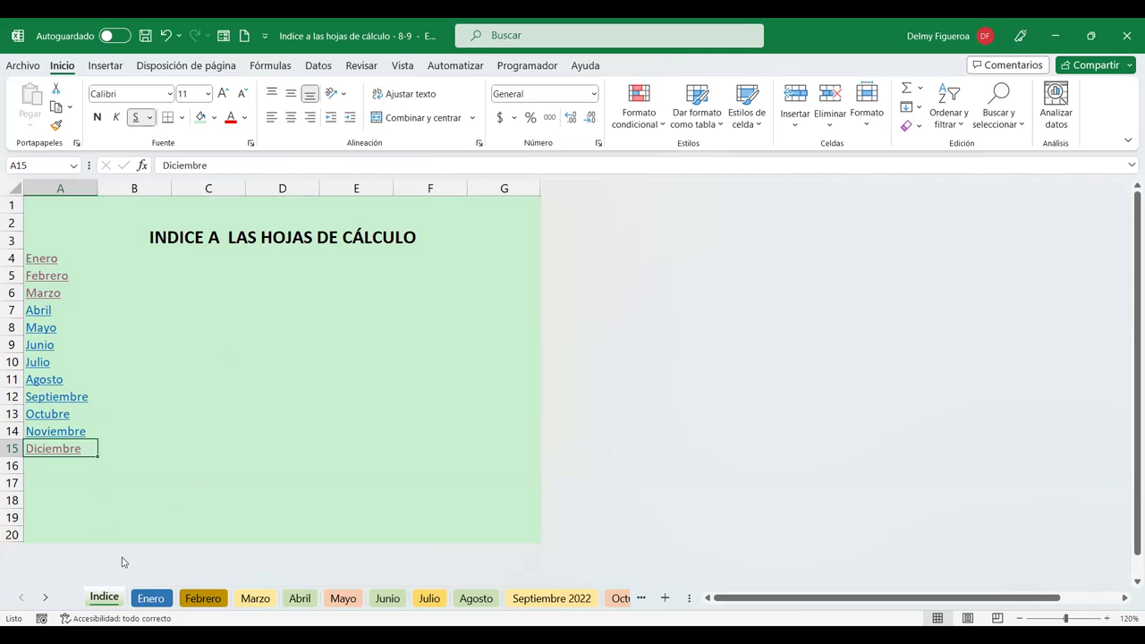
pyautogui.click(151, 596)
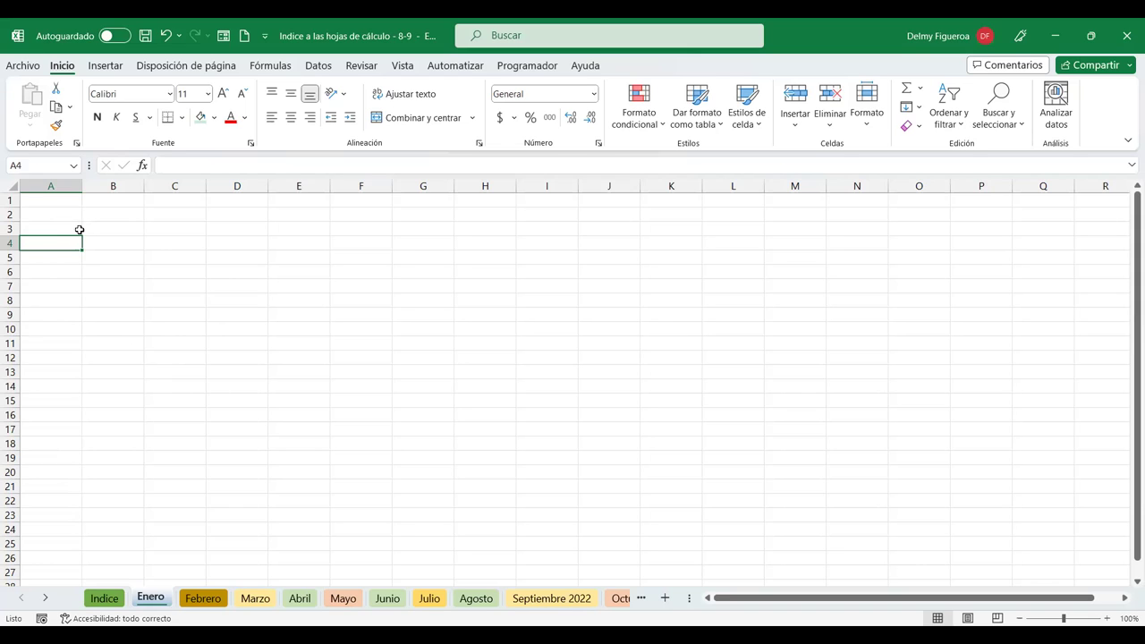
# - Zoom the Enero sheet to 120% and set its font size to 14
pyautogui.click(59, 201)
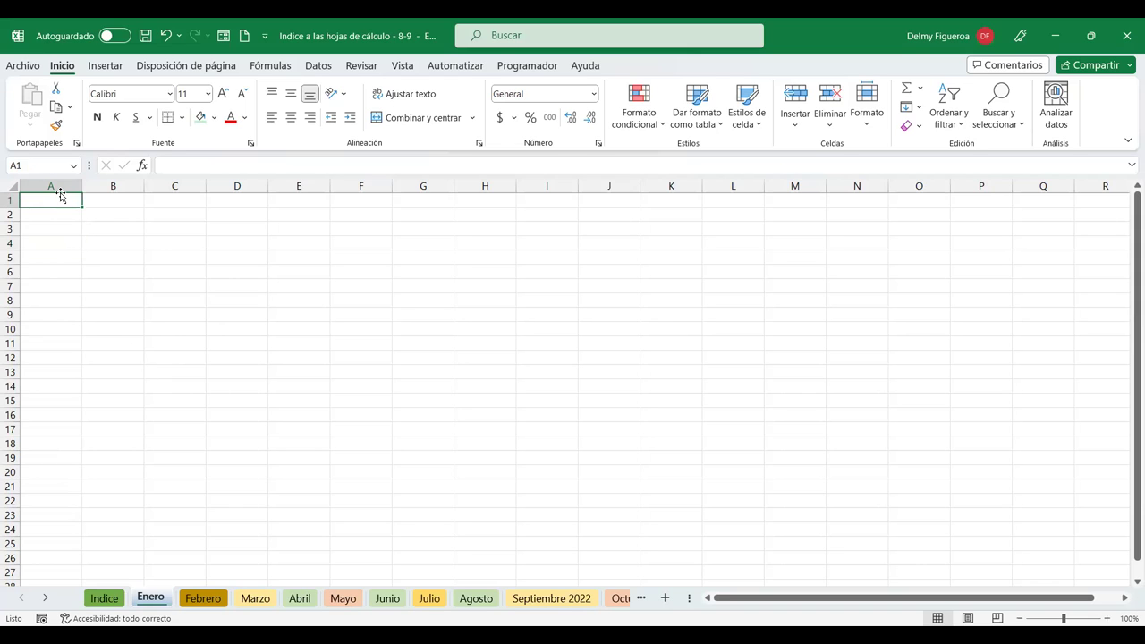
pyautogui.click(101, 595)
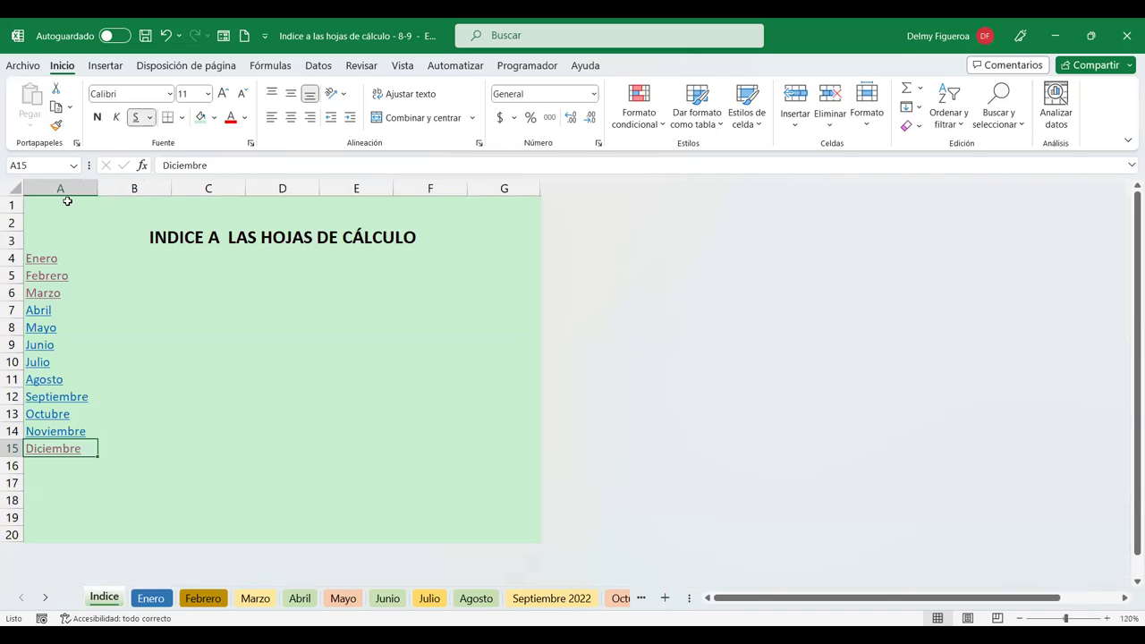
pyautogui.click(160, 598)
pyautogui.click(54, 243)
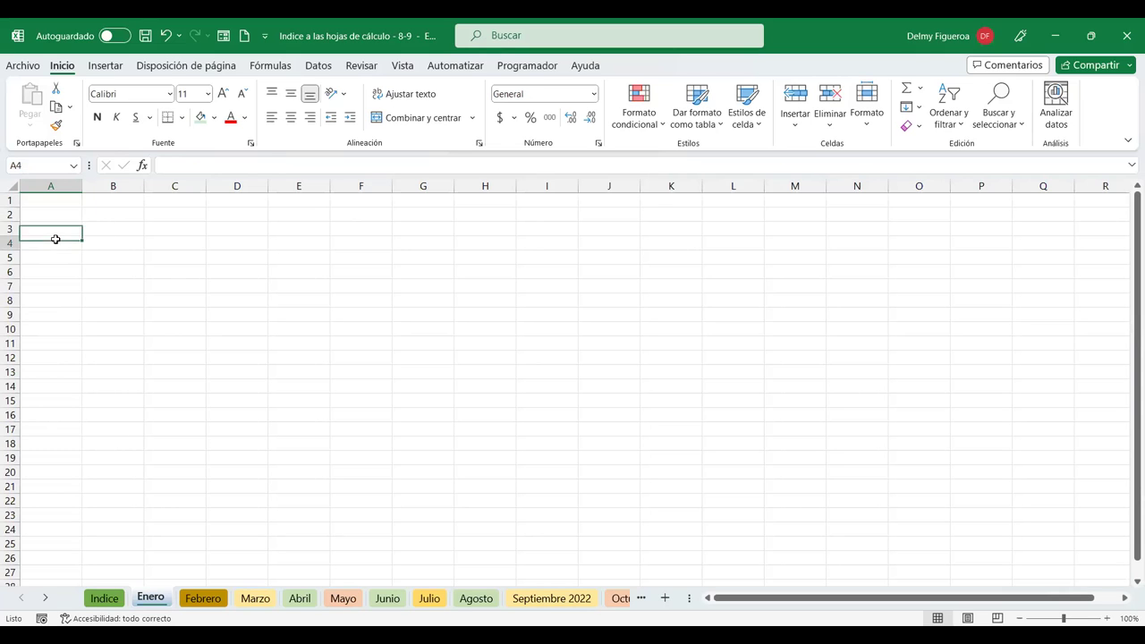
pyautogui.click(1107, 618)
pyautogui.click(1107, 618)
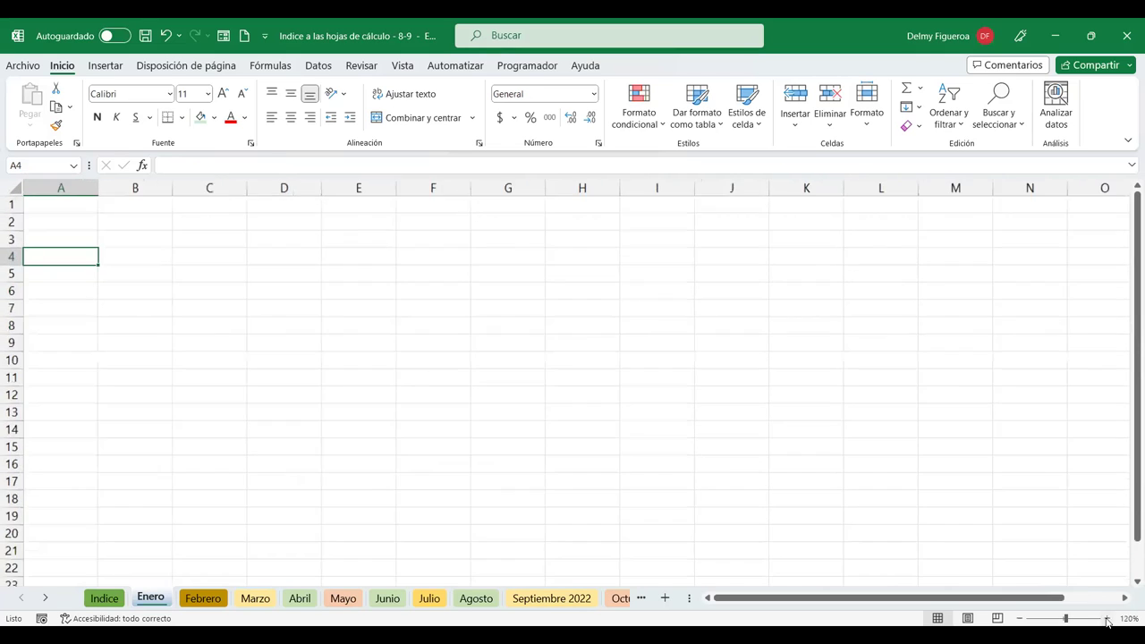
pyautogui.click(14, 186)
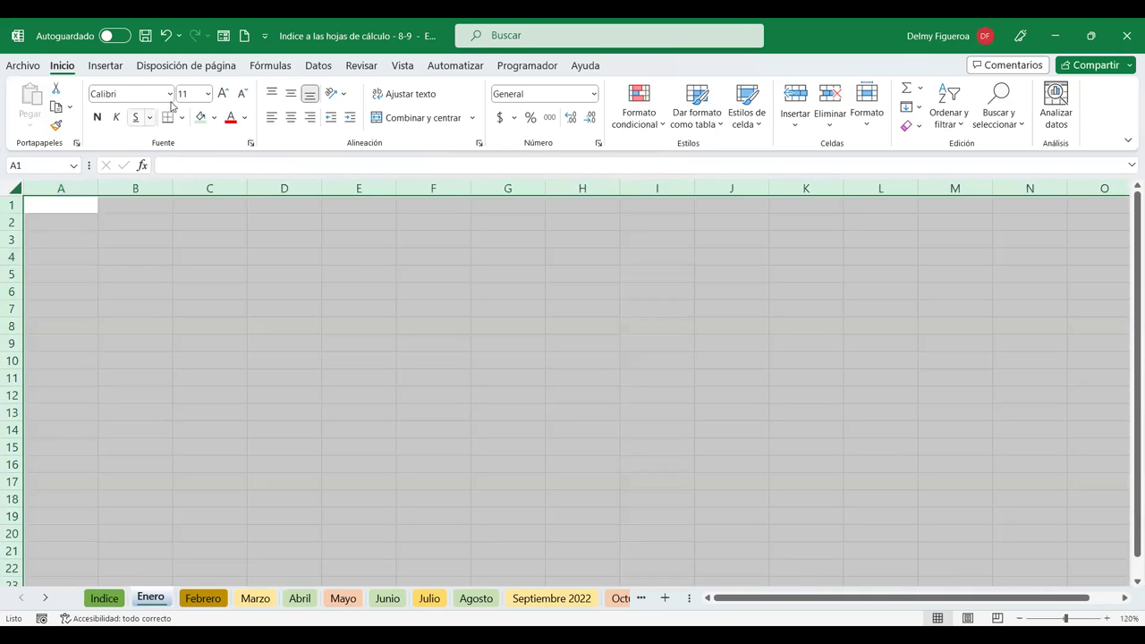
pyautogui.click(224, 94)
pyautogui.click(224, 94)
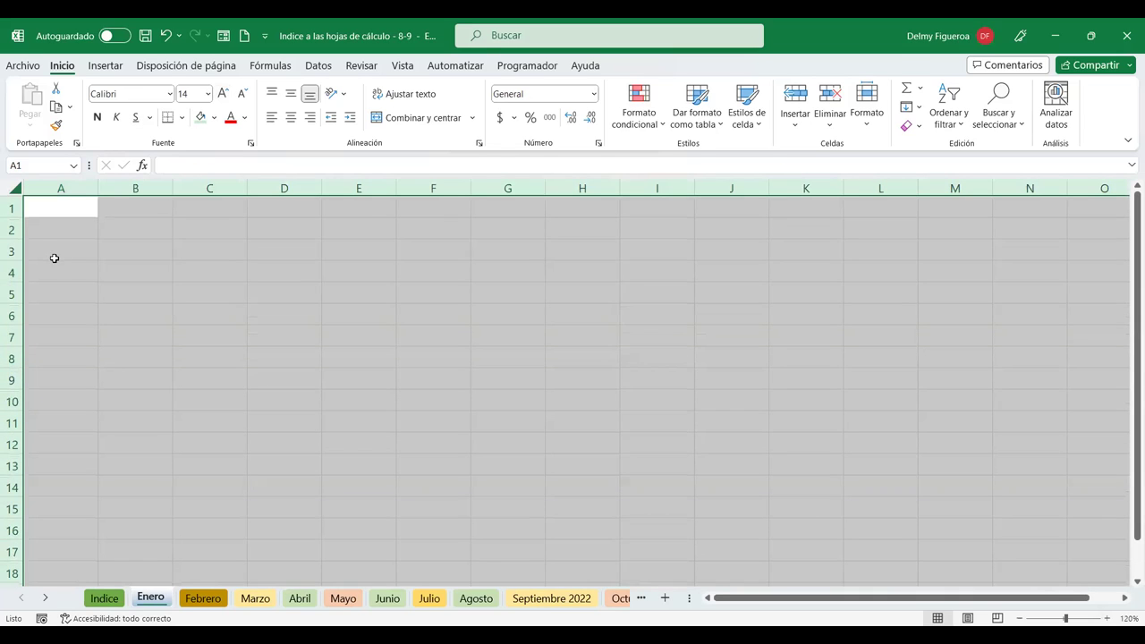
# - Enter the label 'Ir a inicio' in cell A4
pyautogui.click(56, 270)
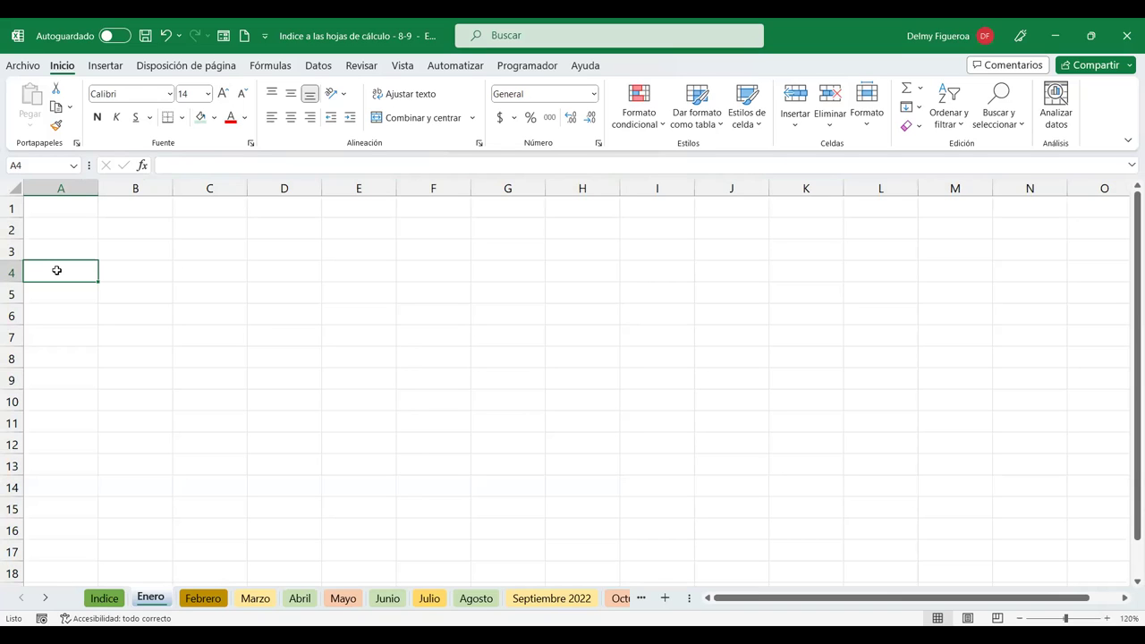
pyautogui.write('Ir a')
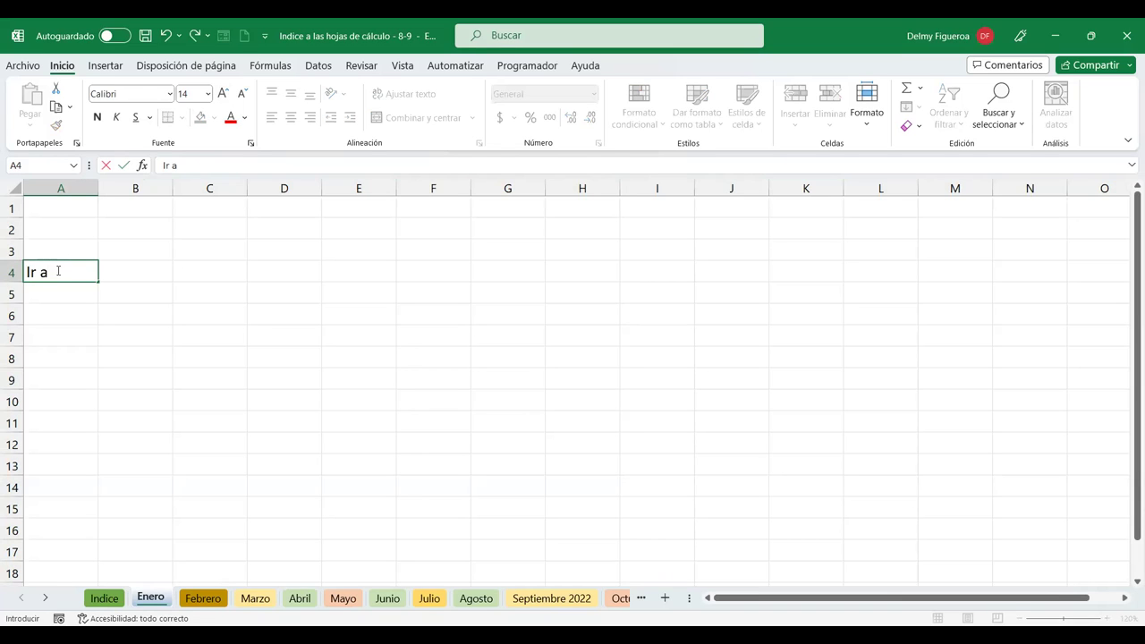
pyautogui.write('o')
pyautogui.press('Return')
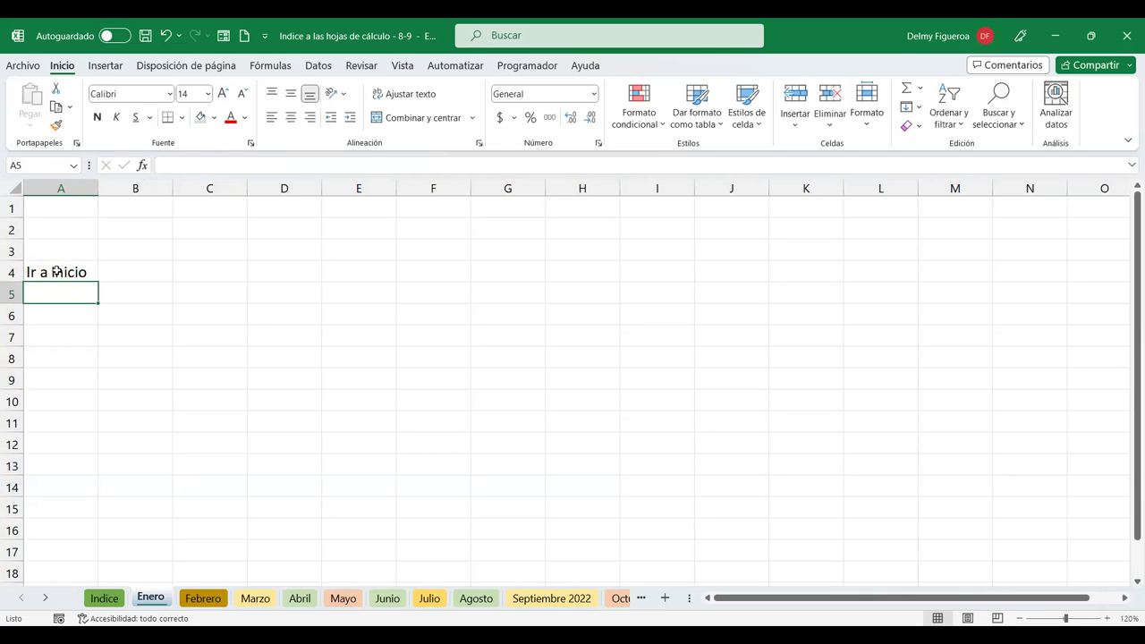
pyautogui.click(57, 270)
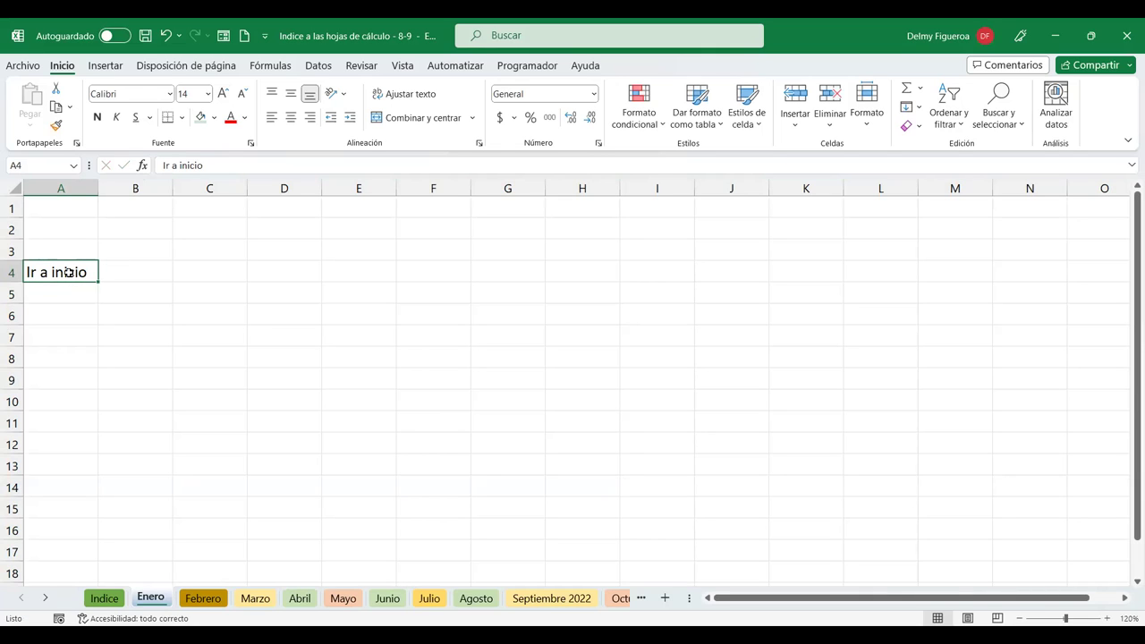
# - Hyperlink 'Ir a inicio' in A4 to the Indice sheet in this document
pyautogui.rightClick(68, 272)
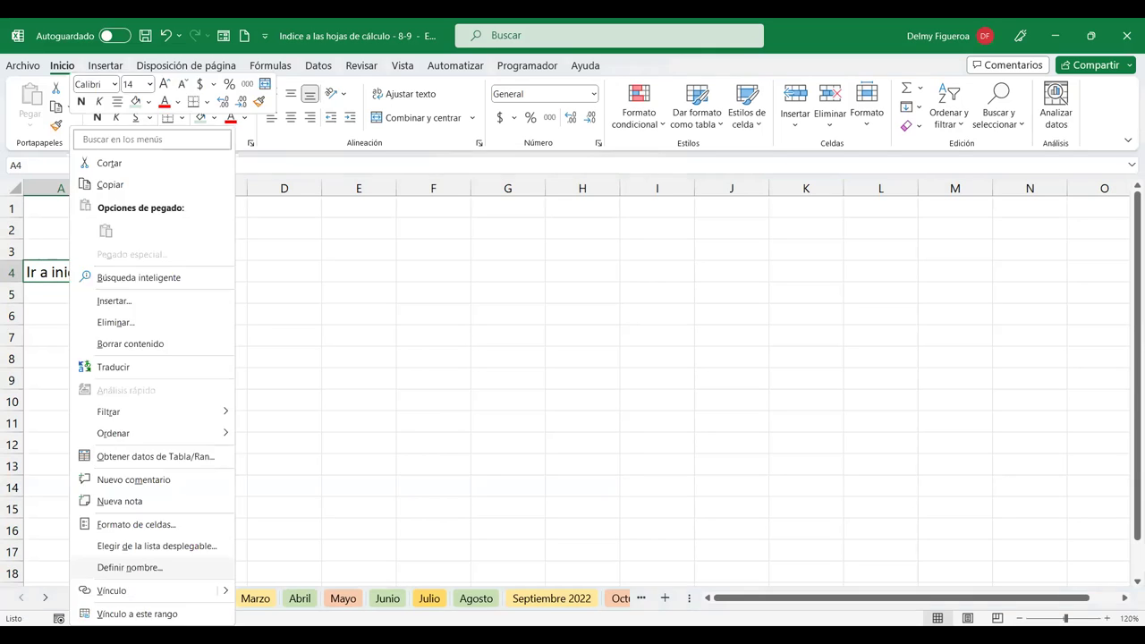
pyautogui.click(138, 595)
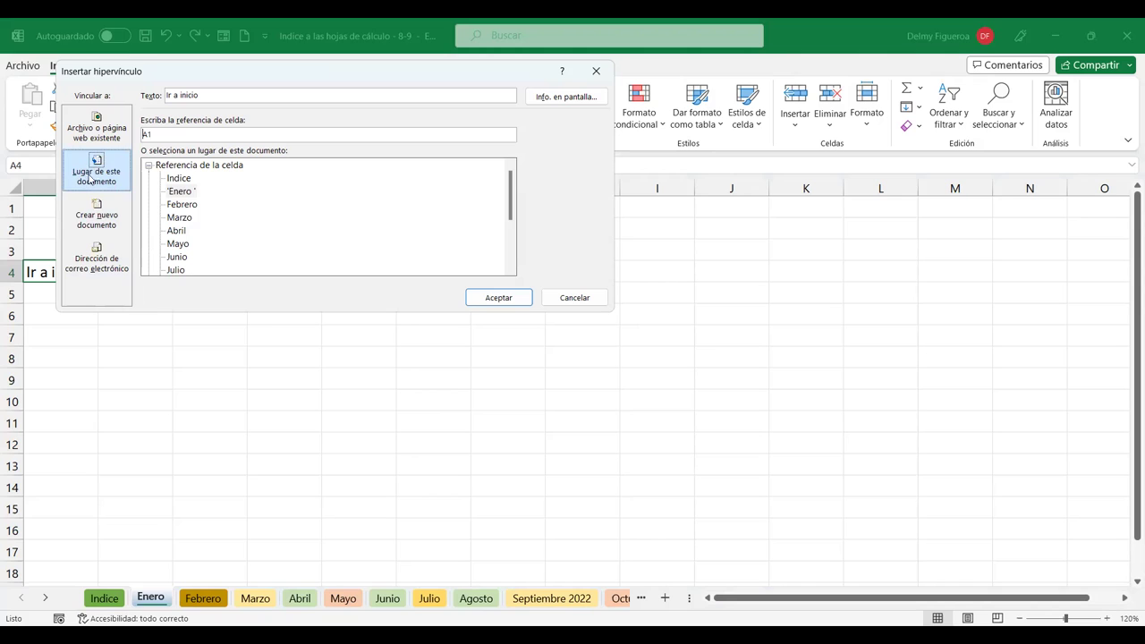
pyautogui.click(179, 179)
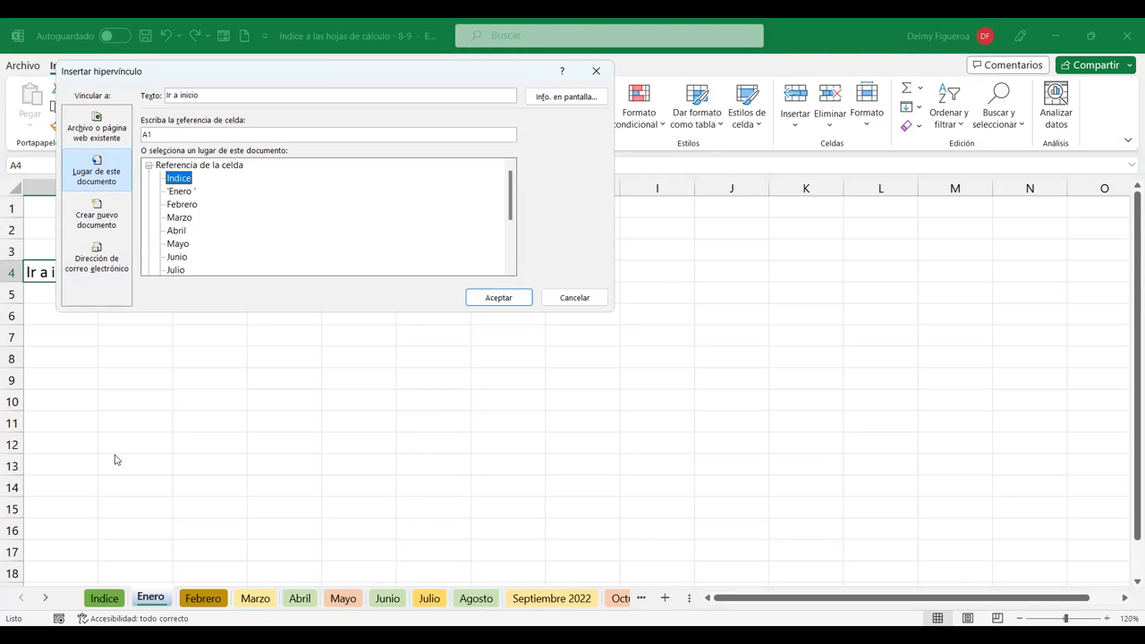
pyautogui.click(187, 136)
pyautogui.click(169, 135)
pyautogui.press('BackSpace')
pyautogui.click(498, 297)
# - Test the Ir a inicio link and the Enero link on Indice
pyautogui.click(100, 362)
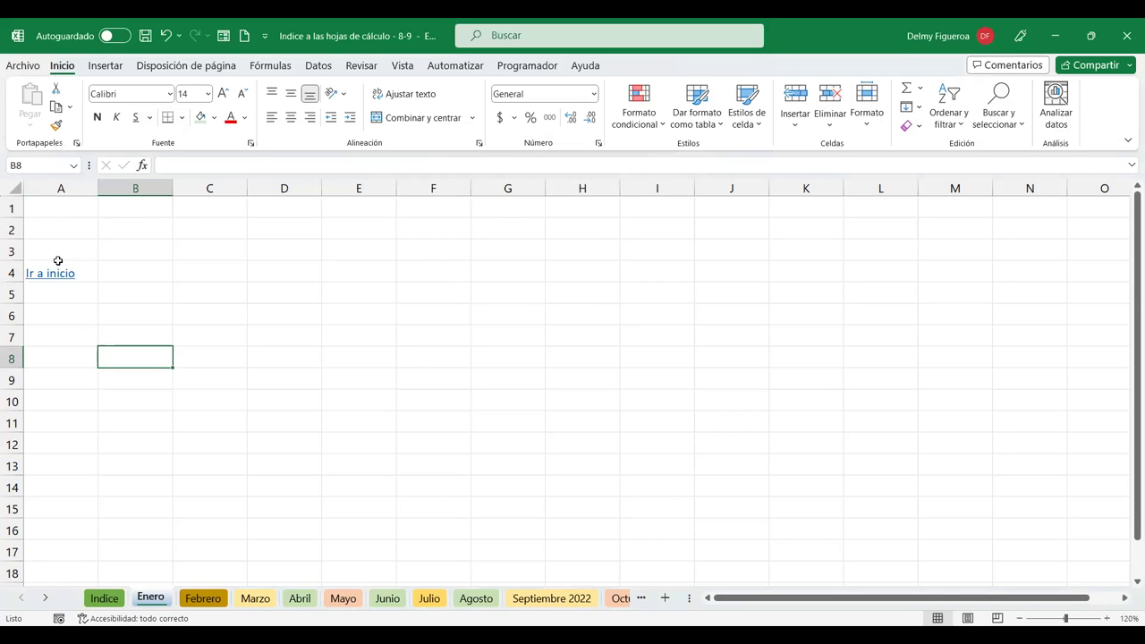
pyautogui.click(67, 274)
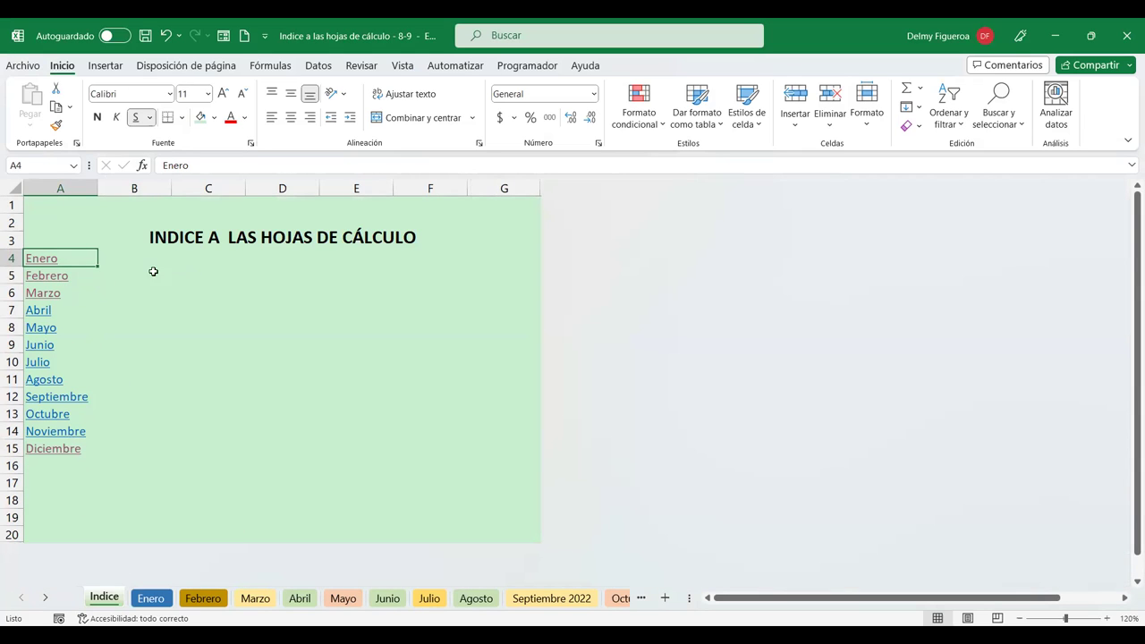
pyautogui.click(42, 259)
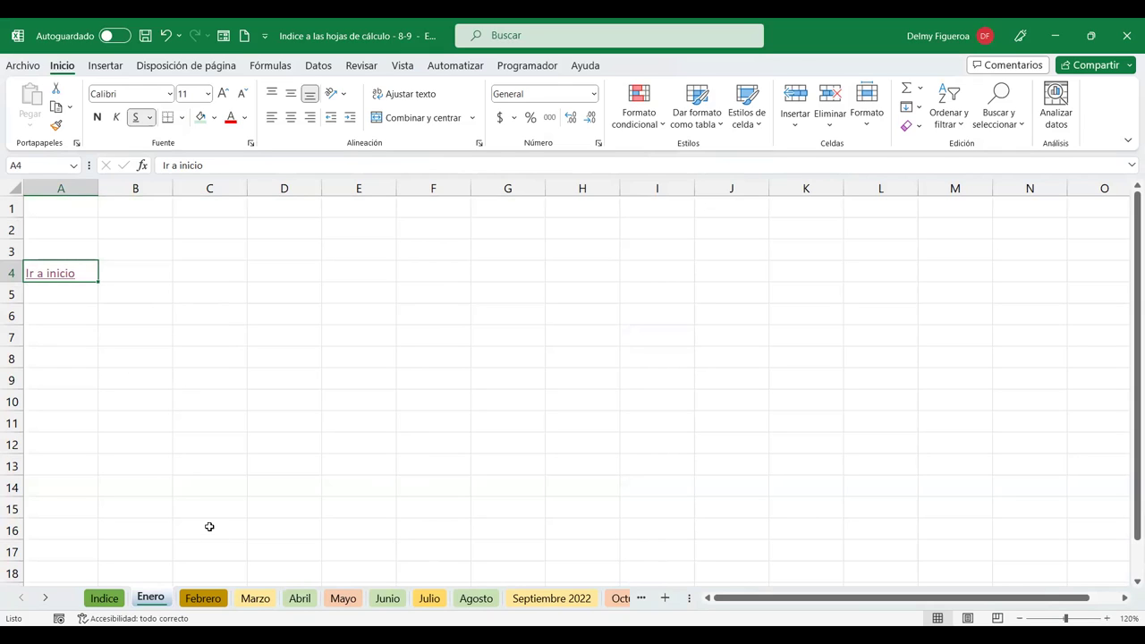
# - Copy Enero's 'Ir a inicio' link into A4 of Febrero and Marzo, then go to Septiembre 2022
pyautogui.hotkey('ctrl', 'c')
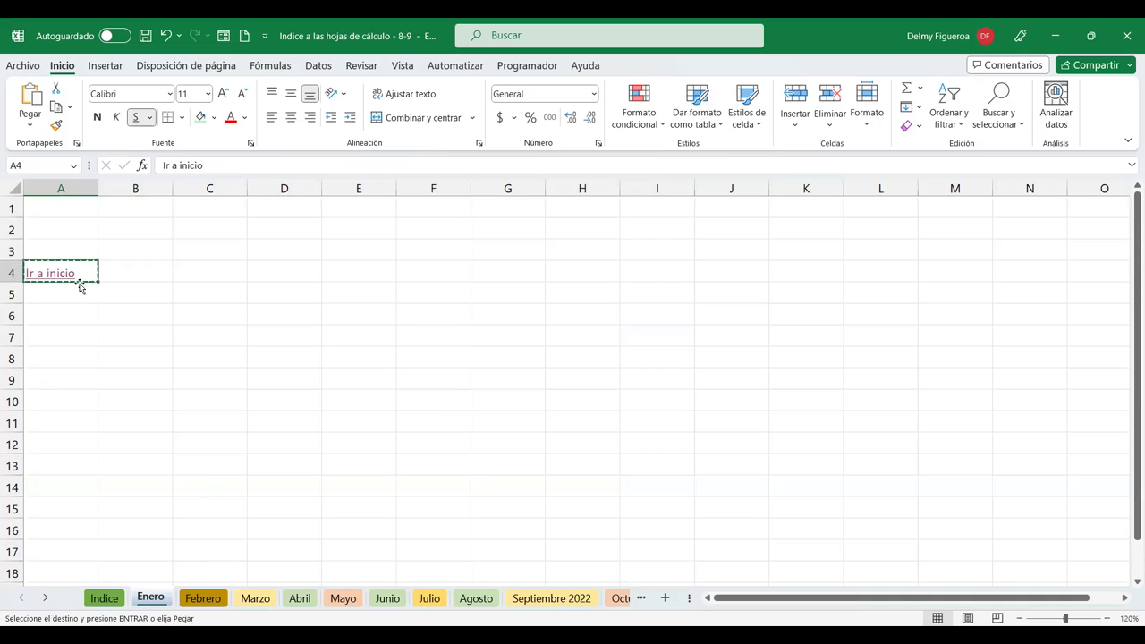
pyautogui.click(203, 599)
pyautogui.click(53, 241)
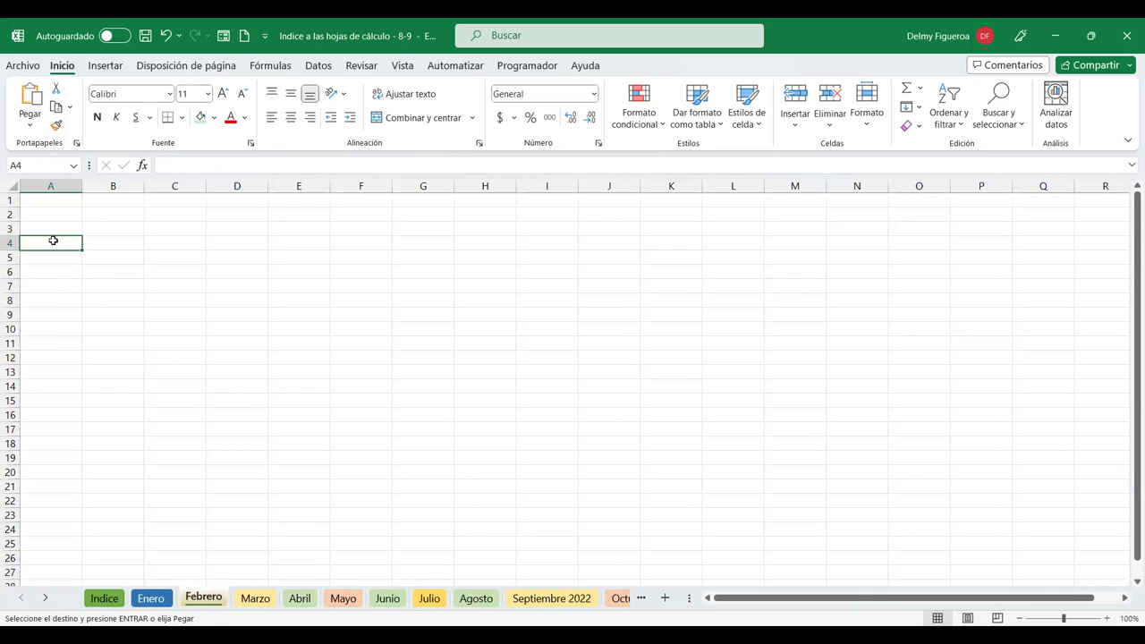
pyautogui.hotkey('ctrl', 'v')
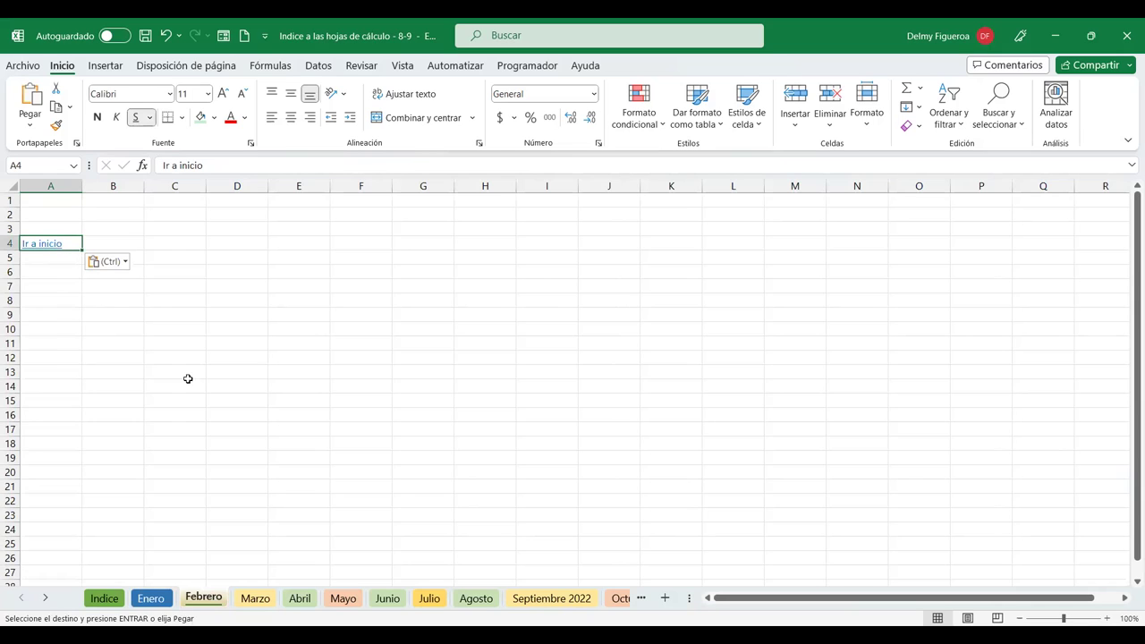
pyautogui.click(255, 601)
pyautogui.click(42, 242)
pyautogui.hotkey('ctrl', 'v')
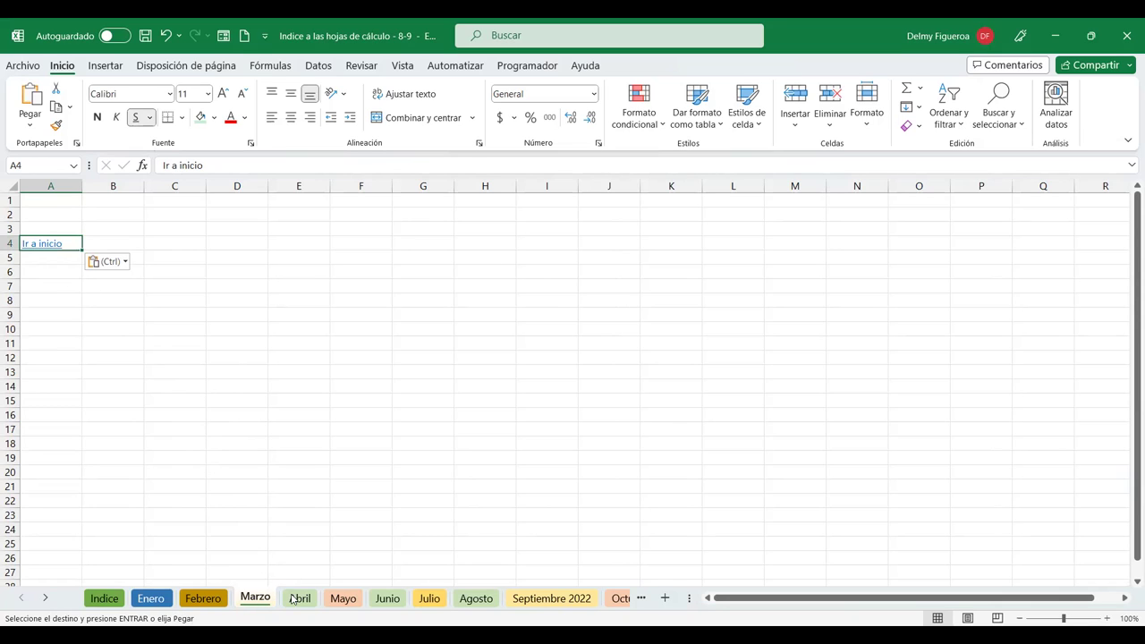
pyautogui.click(566, 604)
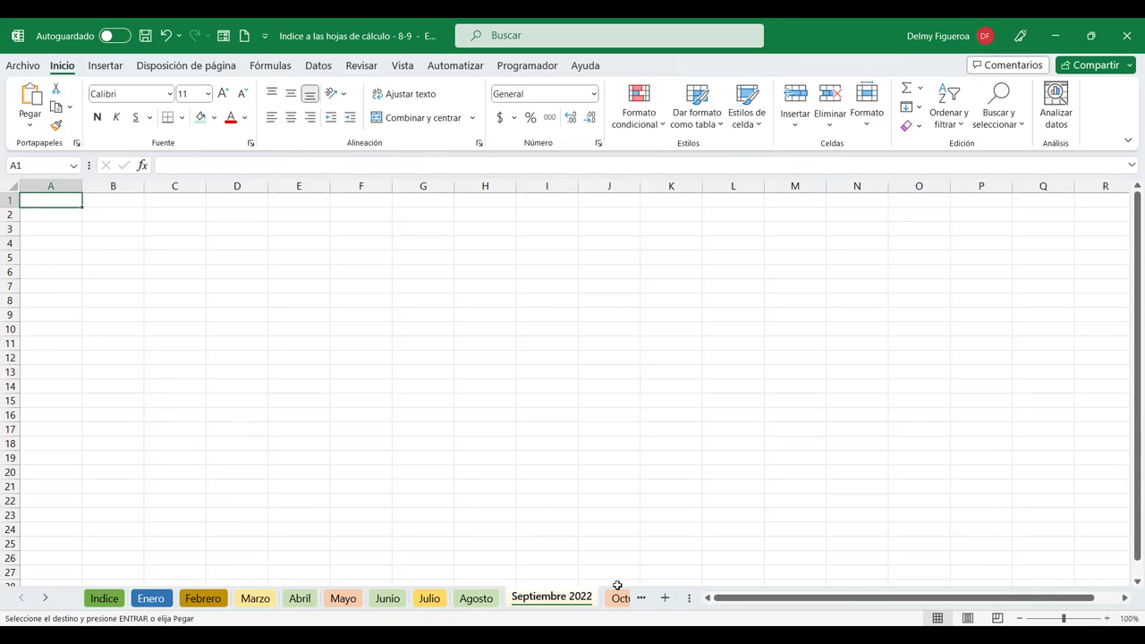
# - Add a new sheet after Diciembre and name it 'Septiembre 2023'
pyautogui.click(47, 597)
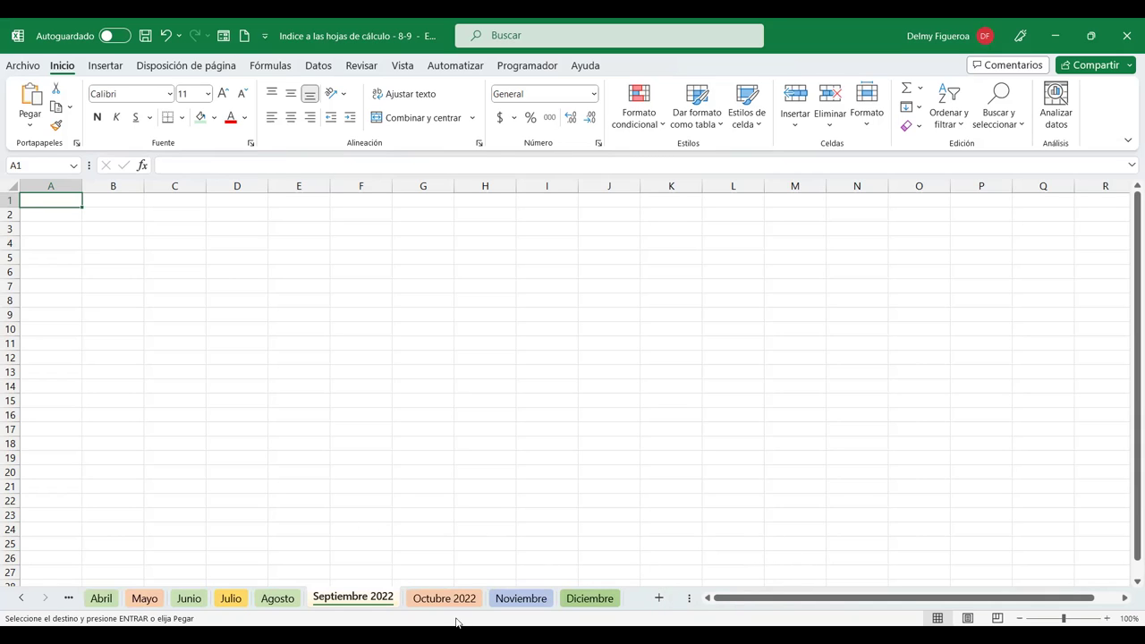
pyautogui.click(660, 598)
pyautogui.moveTo(425, 598)
pyautogui.mouseDown()
pyautogui.moveTo(650, 587)
pyautogui.moveTo(616, 596)
pyautogui.mouseUp()
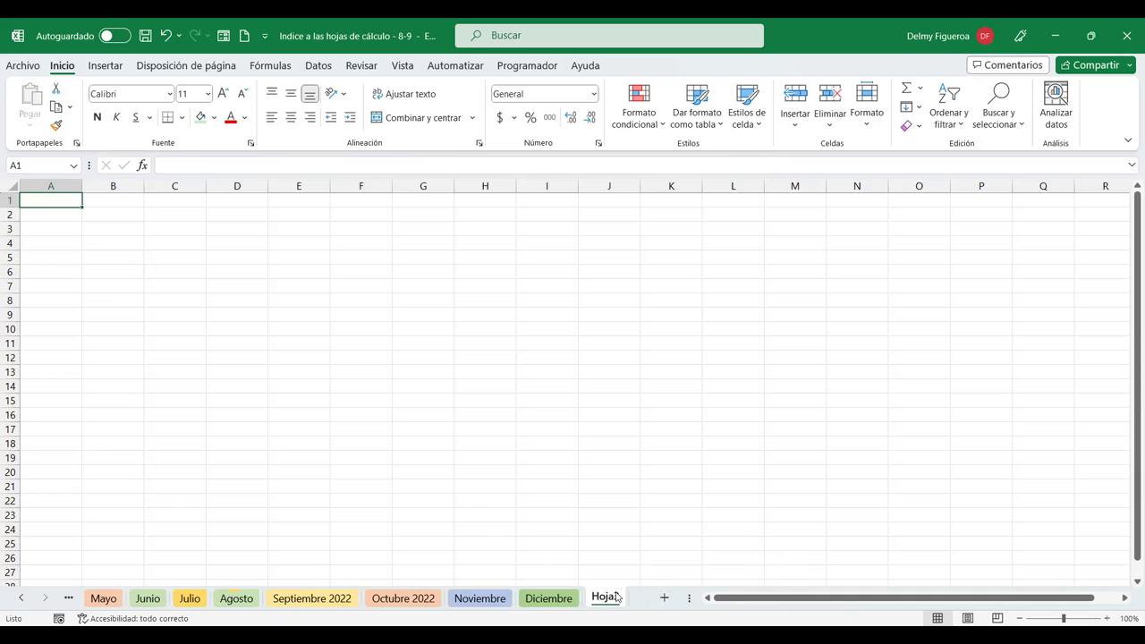
pyautogui.doubleClick(595, 597)
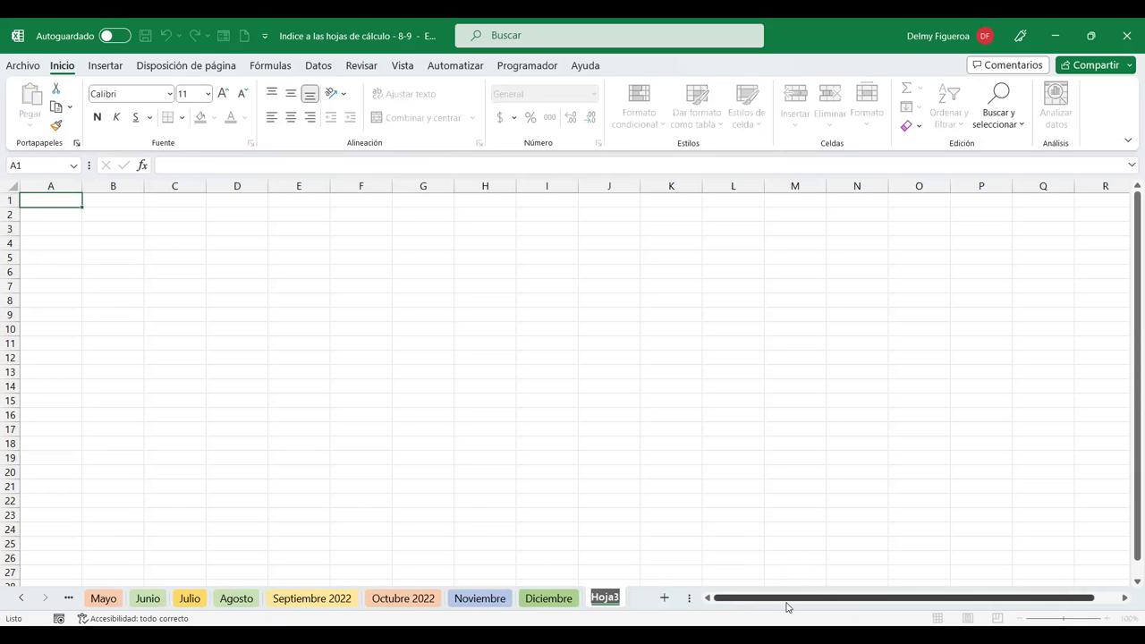
pyautogui.write('Septeim')
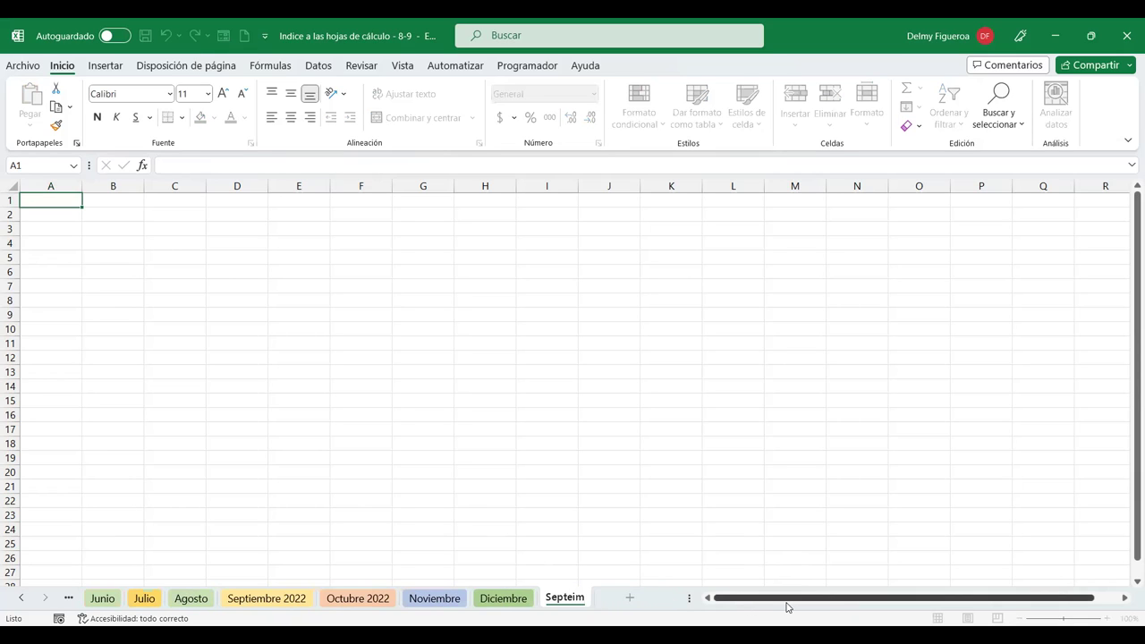
pyautogui.write('iembre')
pyautogui.write(' 2023')
pyautogui.press('Return')
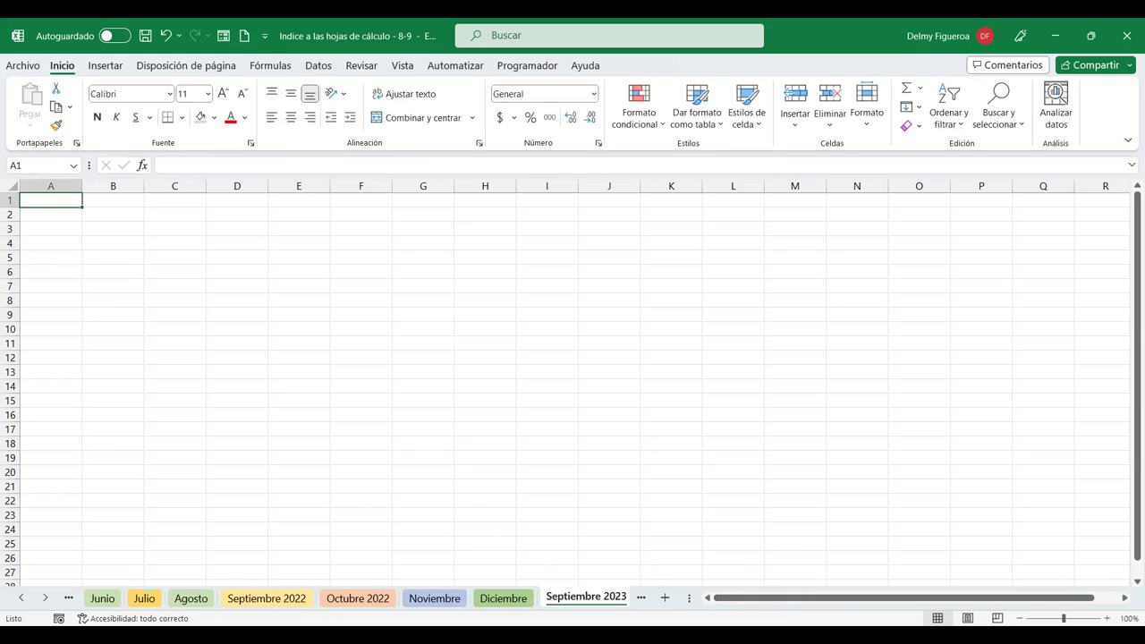
pyautogui.click(22, 597)
pyautogui.click(24, 598)
pyautogui.click(23, 598)
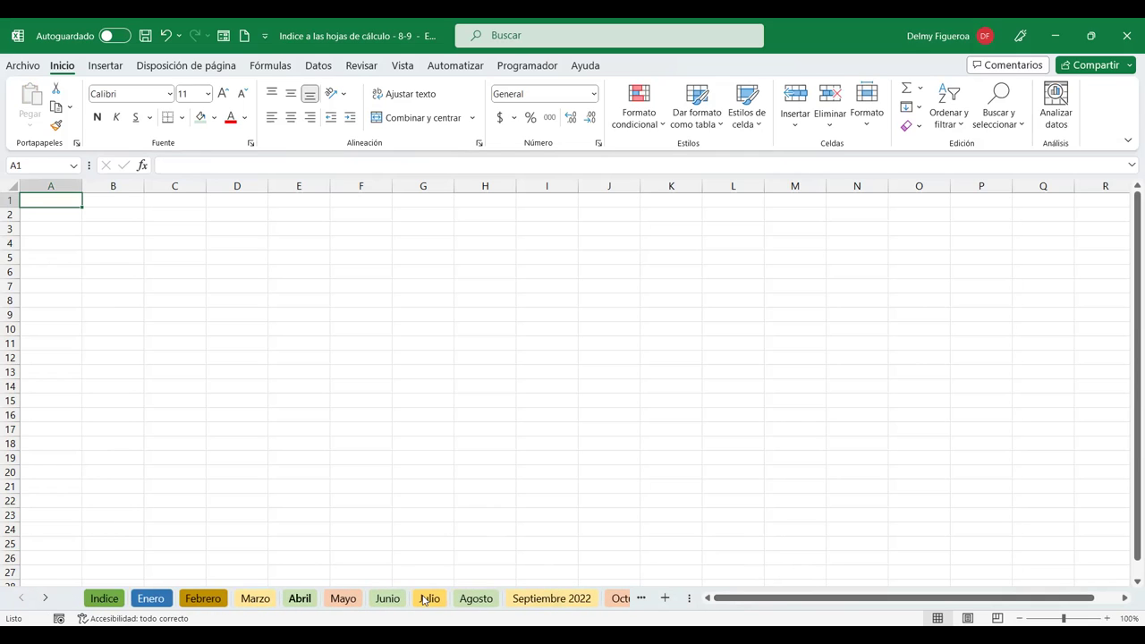
# - Copy the 'Ir a inicio' link from Enero!A4 and paste it into A4 on Abril and Mayo
pyautogui.click(154, 599)
pyautogui.hotkey('ctrl', 'c')
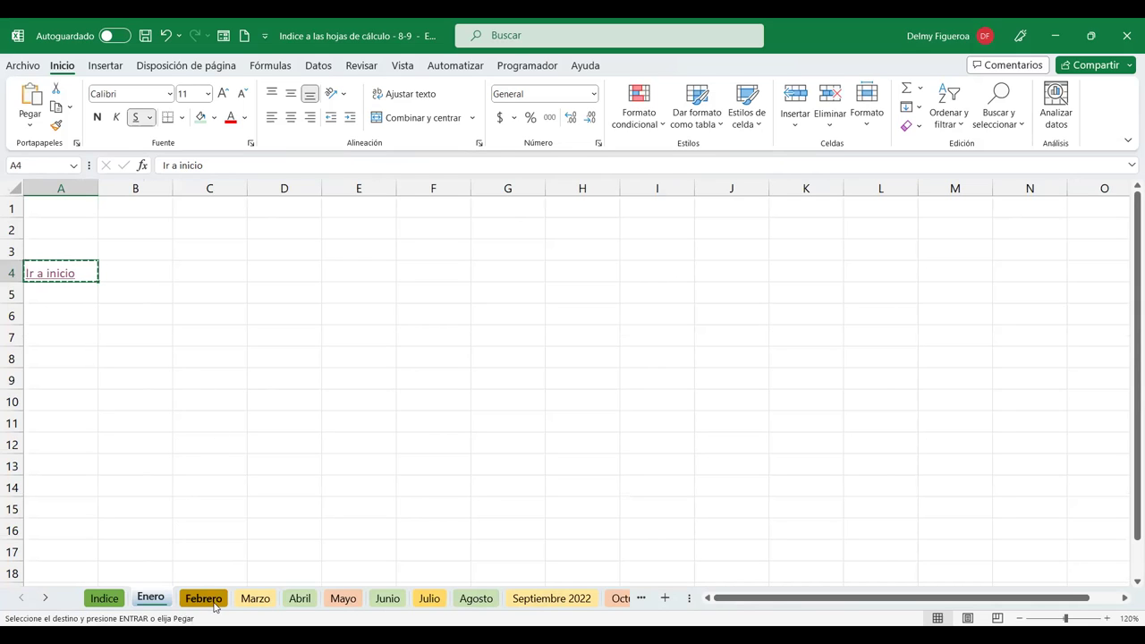
pyautogui.click(204, 599)
pyautogui.click(254, 598)
pyautogui.click(299, 599)
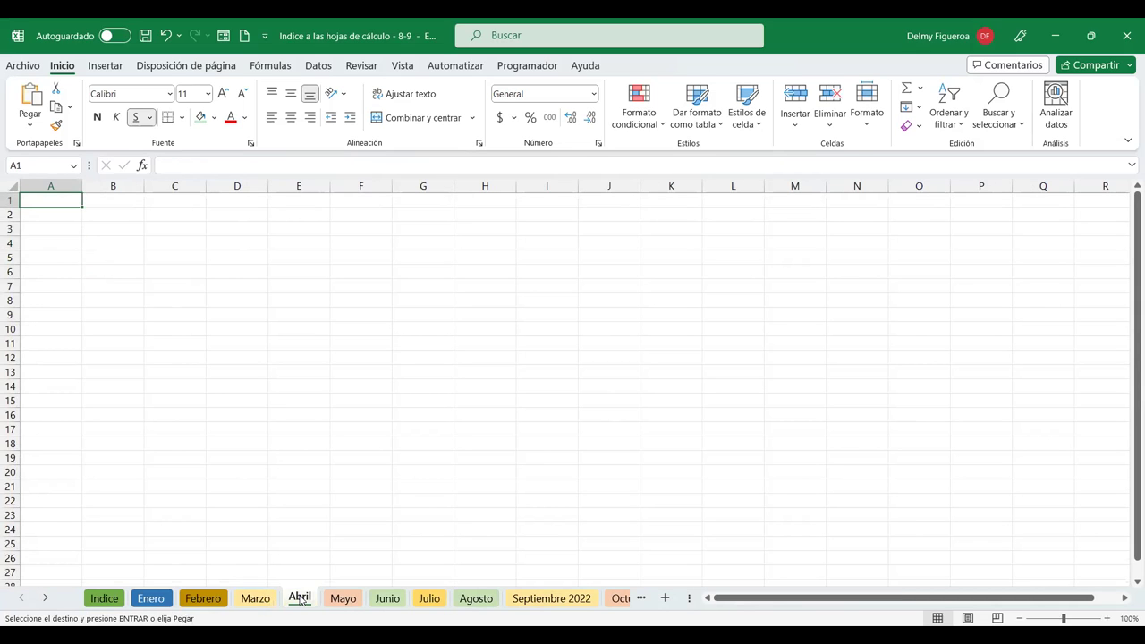
pyautogui.click(56, 241)
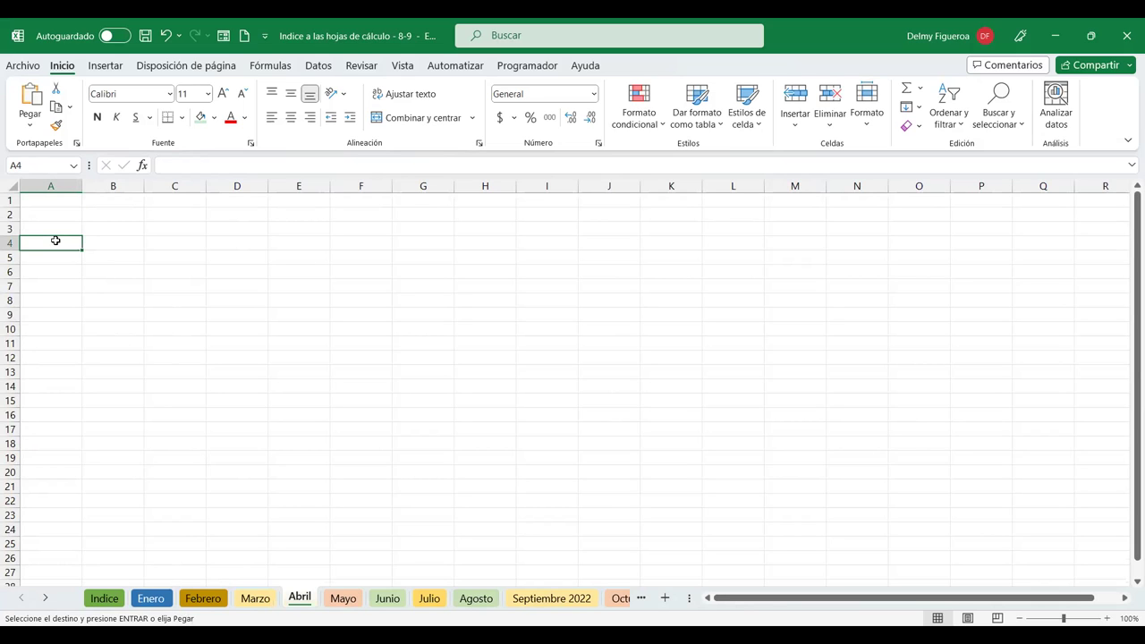
pyautogui.hotkey('ctrl', 'v')
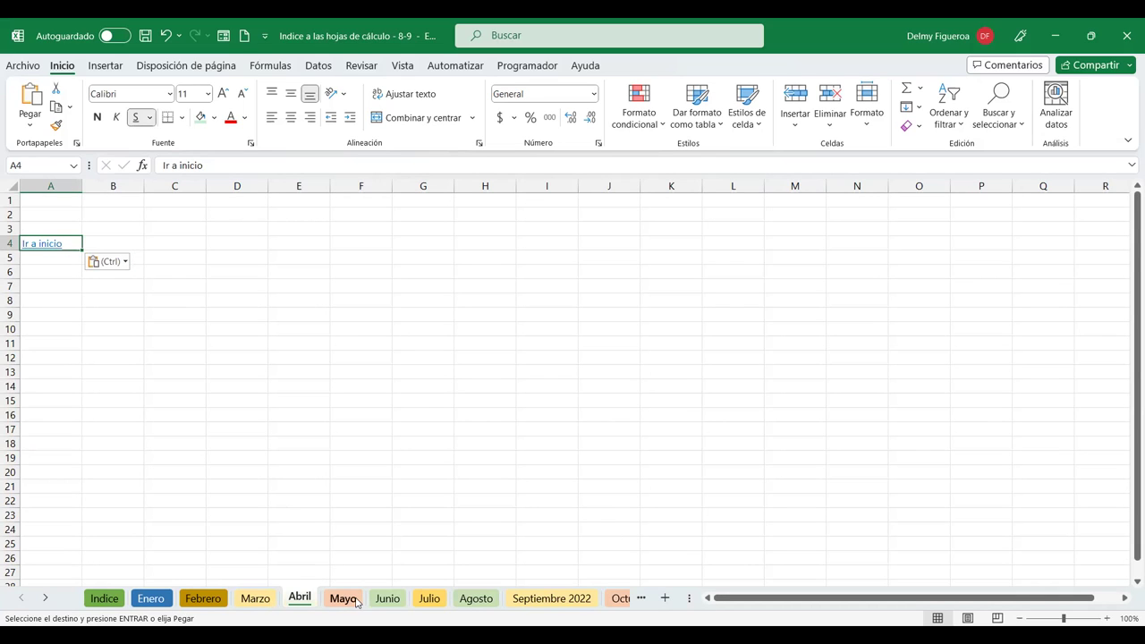
pyautogui.click(344, 599)
pyautogui.click(62, 243)
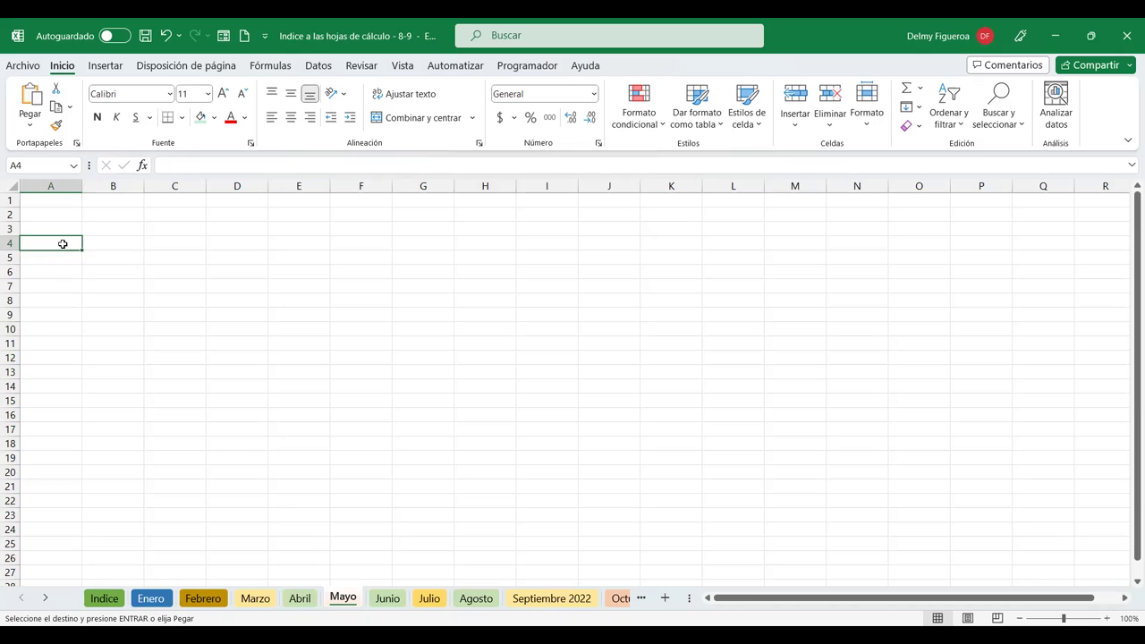
pyautogui.hotkey('ctrl', 'v')
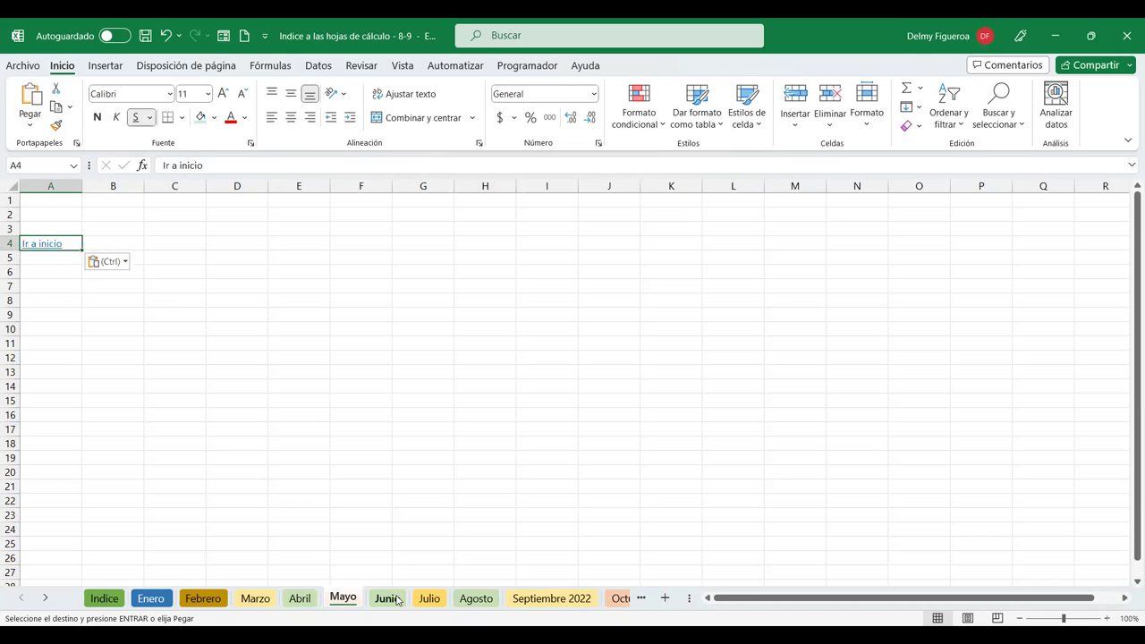
# - Paste the 'Ir a inicio' link into A4 on Junio, Julio and Agosto, then return to Indice
pyautogui.click(397, 600)
pyautogui.click(53, 241)
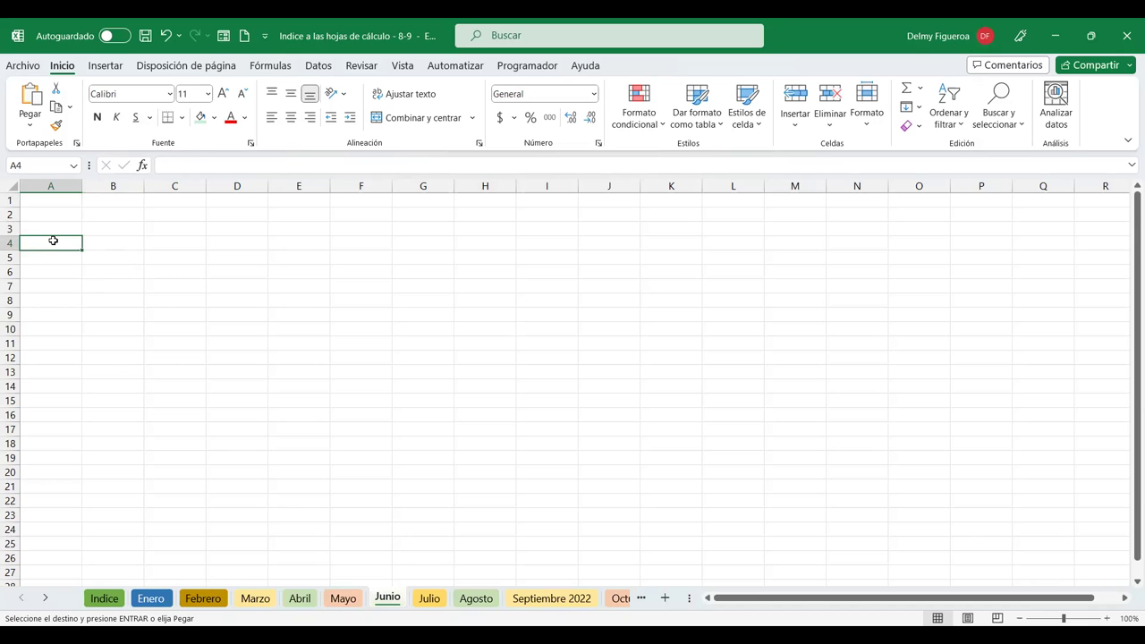
pyautogui.hotkey('ctrl', 'v')
pyautogui.click(429, 598)
pyautogui.click(55, 242)
pyautogui.hotkey('ctrl', 'v')
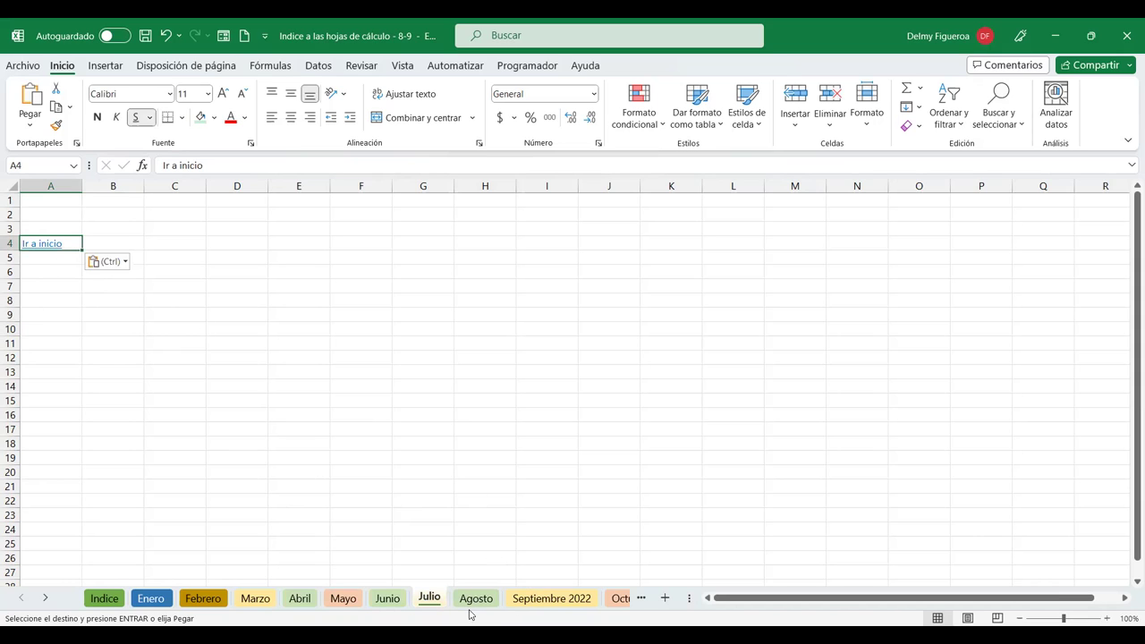
pyautogui.click(468, 605)
pyautogui.click(43, 246)
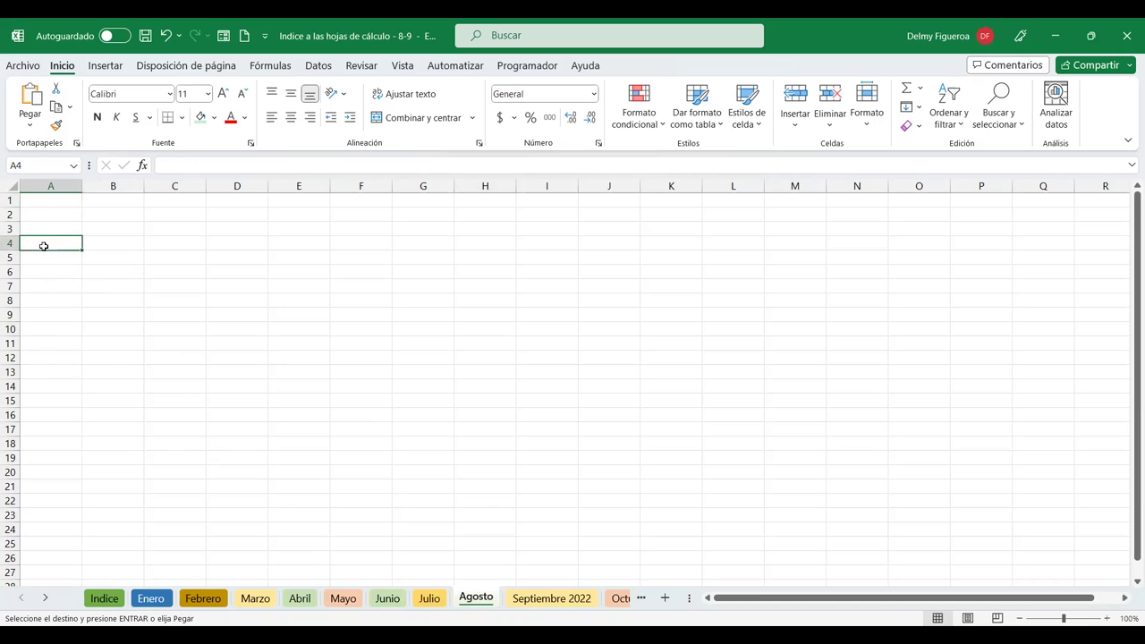
pyautogui.hotkey('ctrl', 'v')
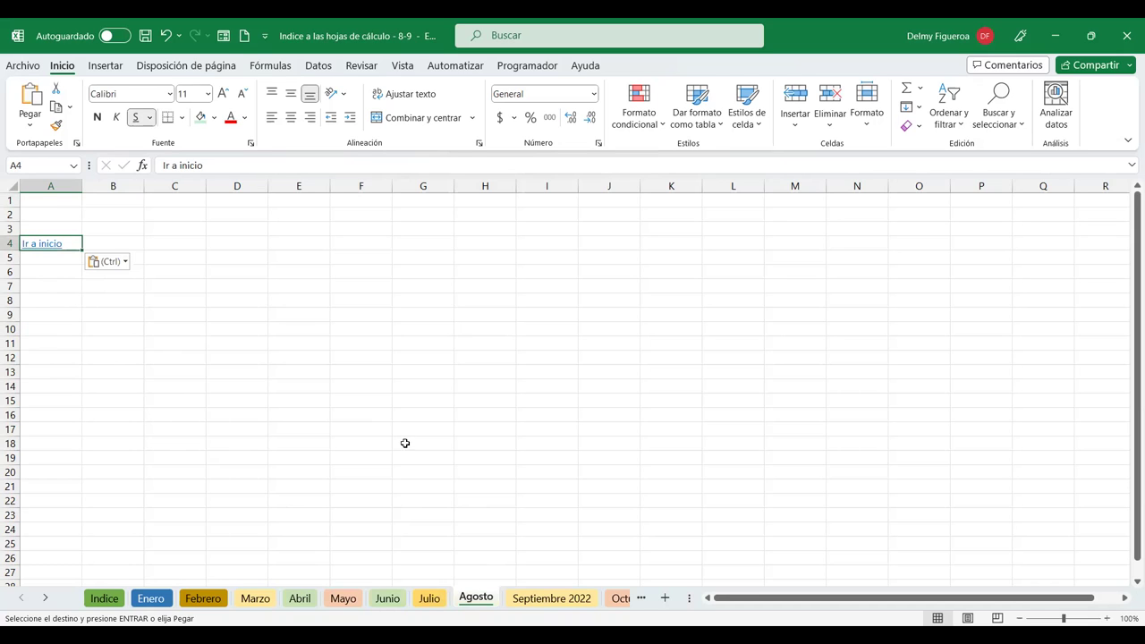
pyautogui.click(97, 601)
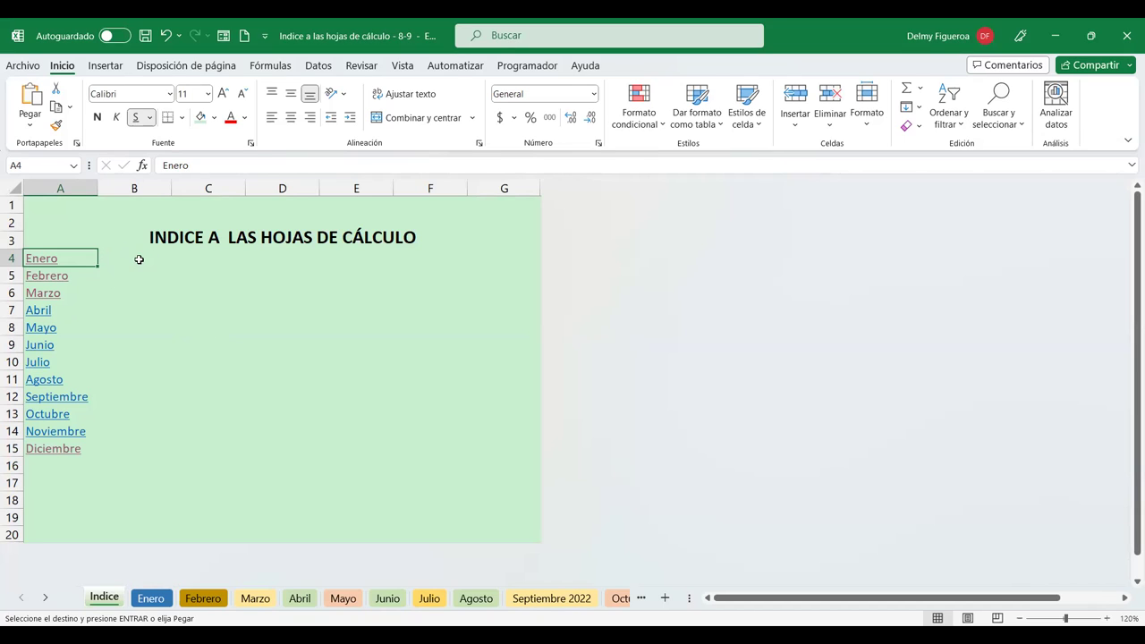
pyautogui.click(140, 259)
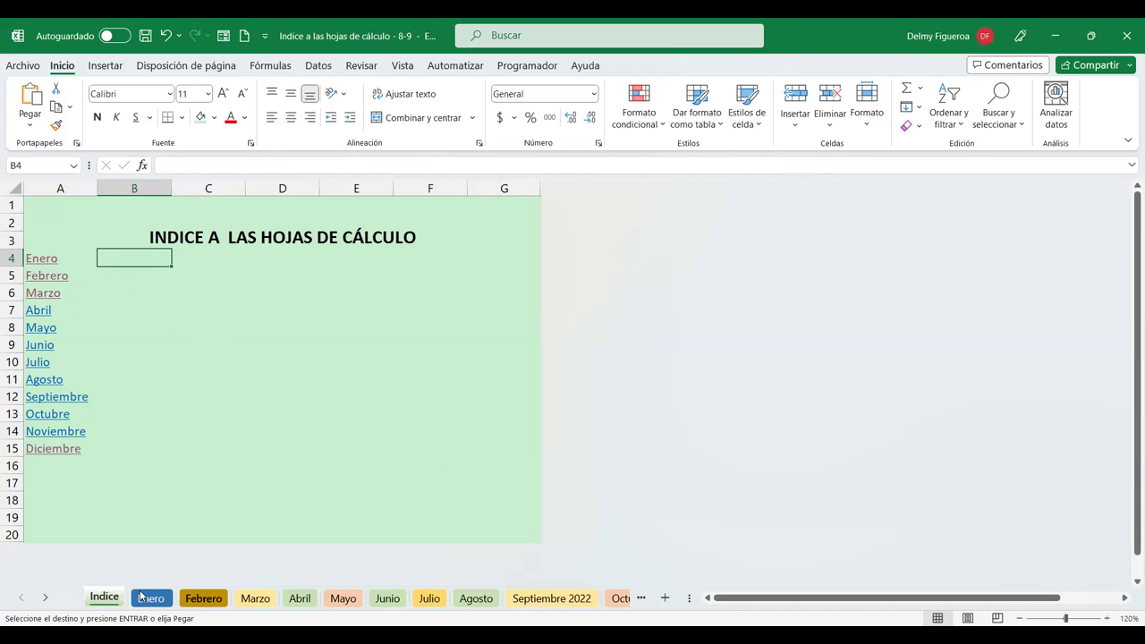
pyautogui.click(45, 598)
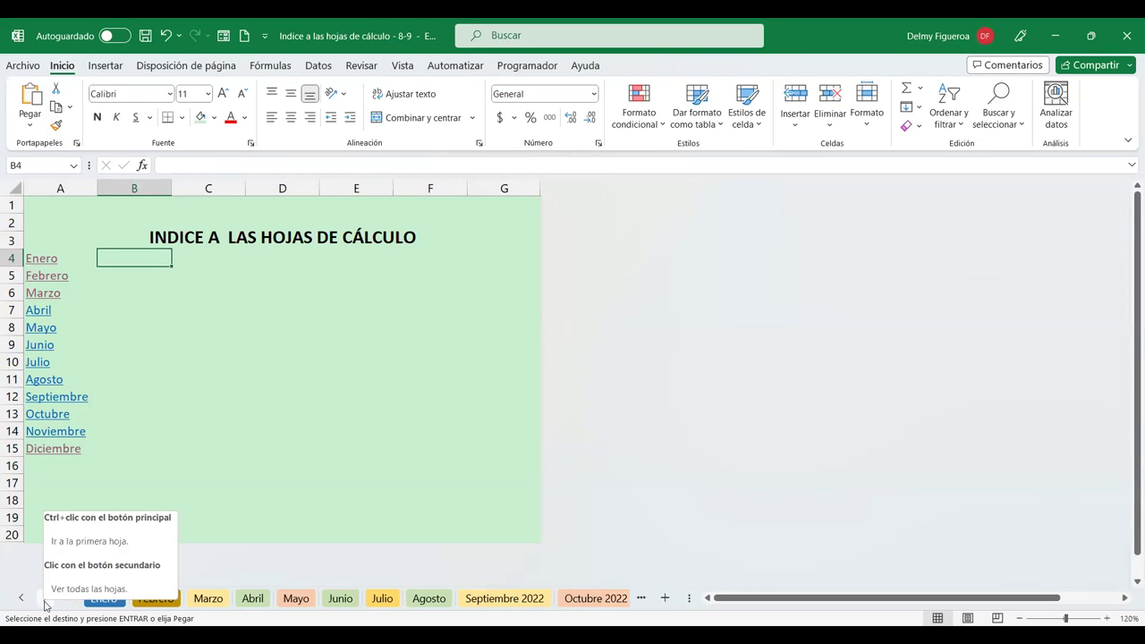
pyautogui.click(44, 598)
pyautogui.click(45, 598)
pyautogui.click(45, 598)
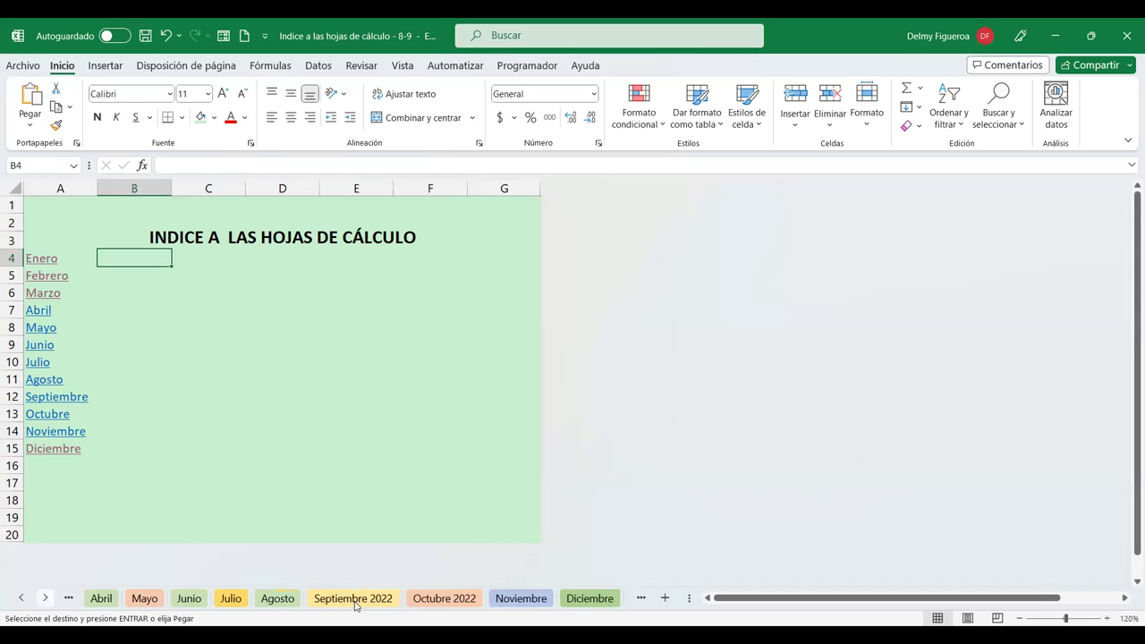
pyautogui.click(44, 598)
pyautogui.click(45, 598)
pyautogui.click(44, 598)
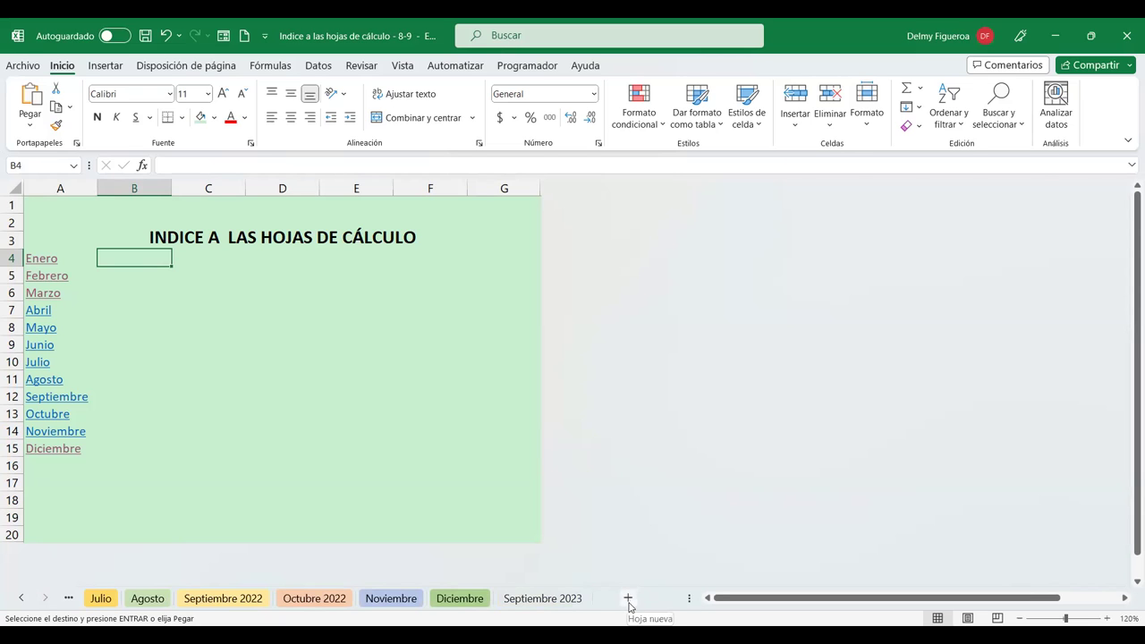
# - Add a new sheet after Septiembre 2023 and name it 'Octubre 2023'
pyautogui.click(627, 598)
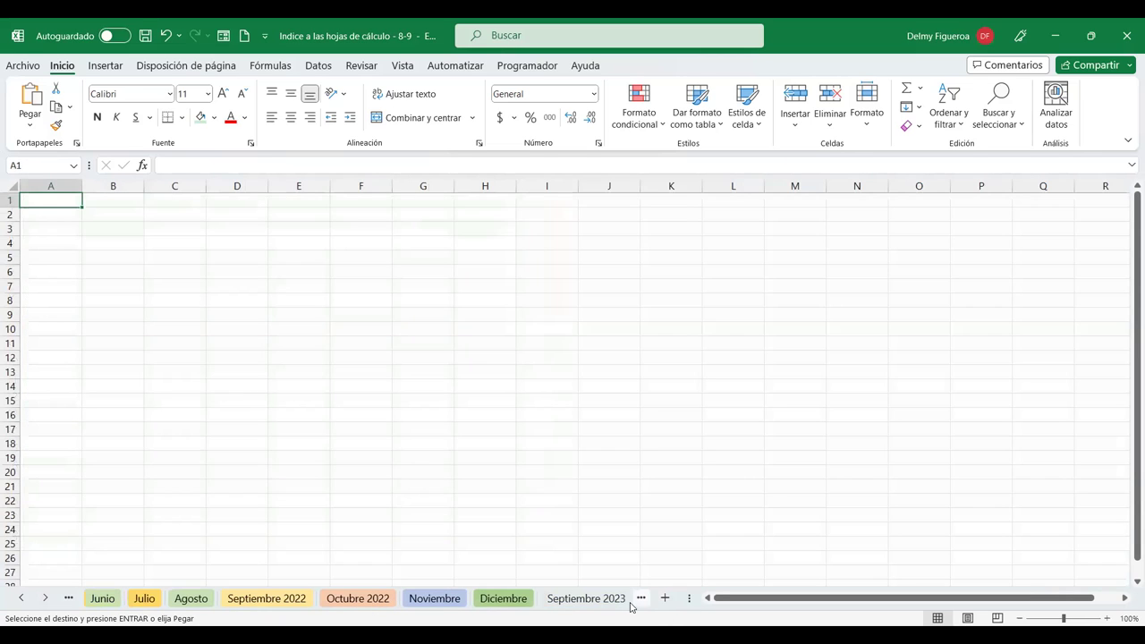
pyautogui.click(177, 598)
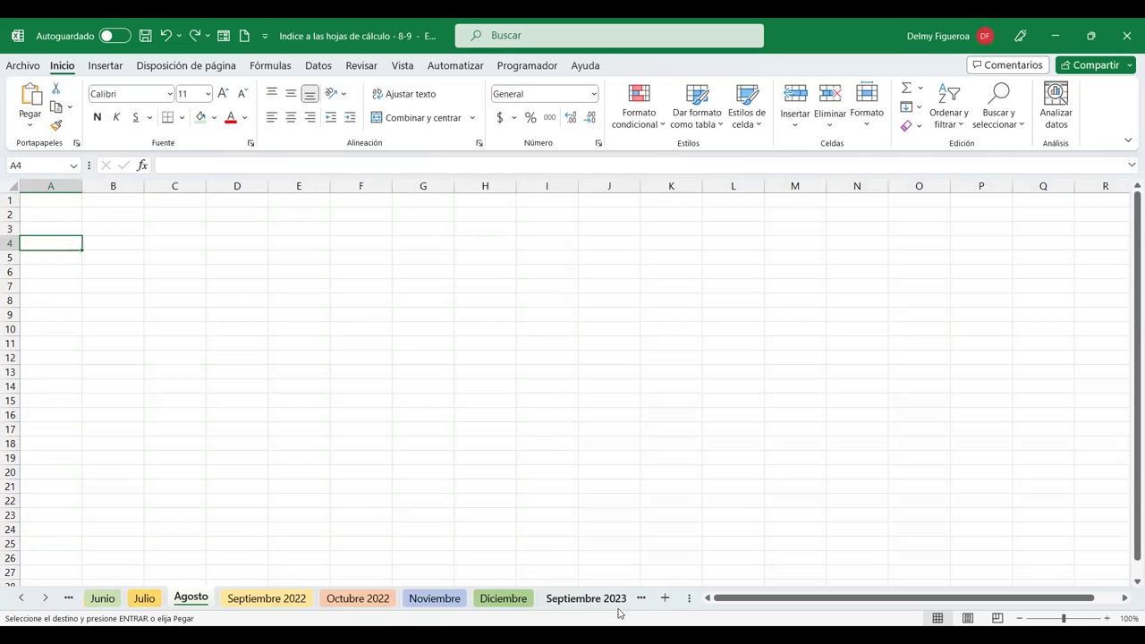
pyautogui.click(45, 598)
pyautogui.click(537, 601)
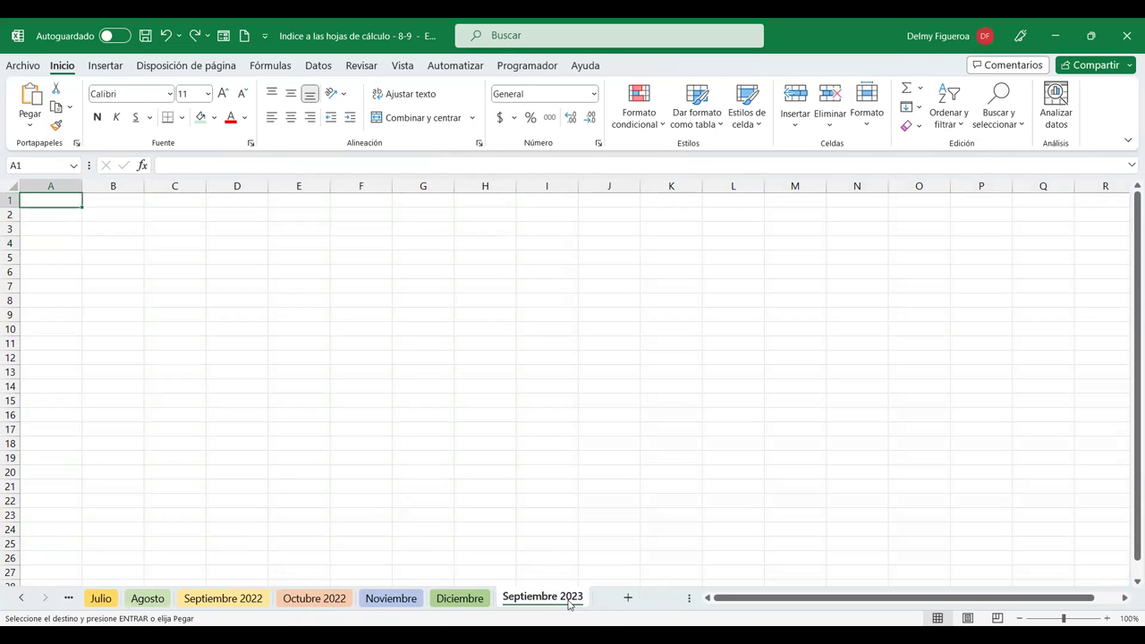
pyautogui.click(627, 598)
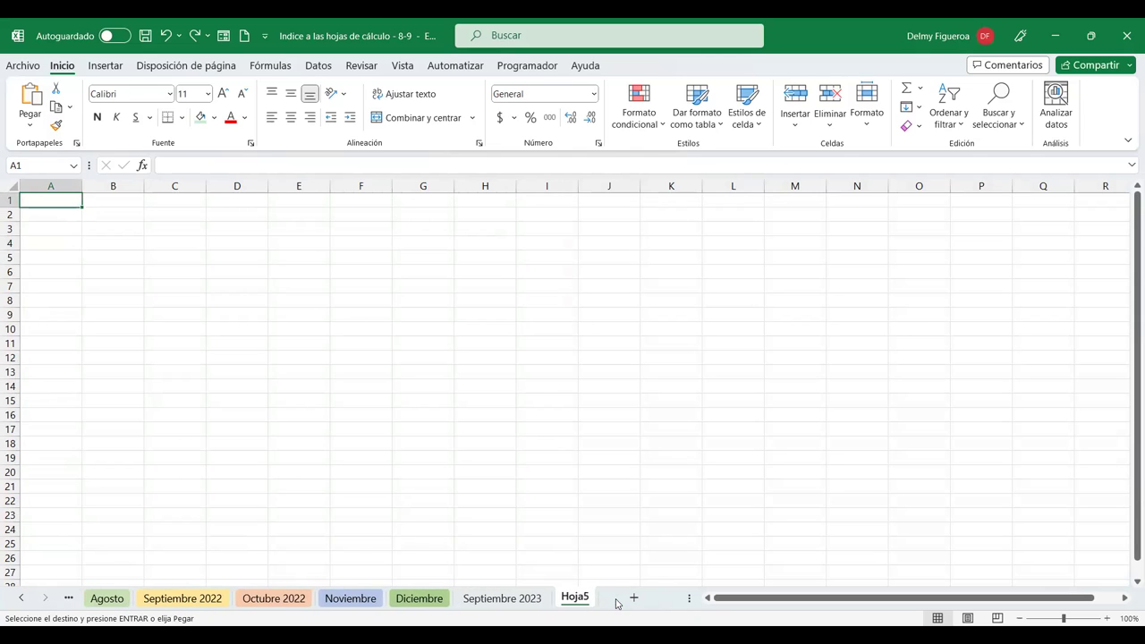
pyautogui.doubleClick(576, 597)
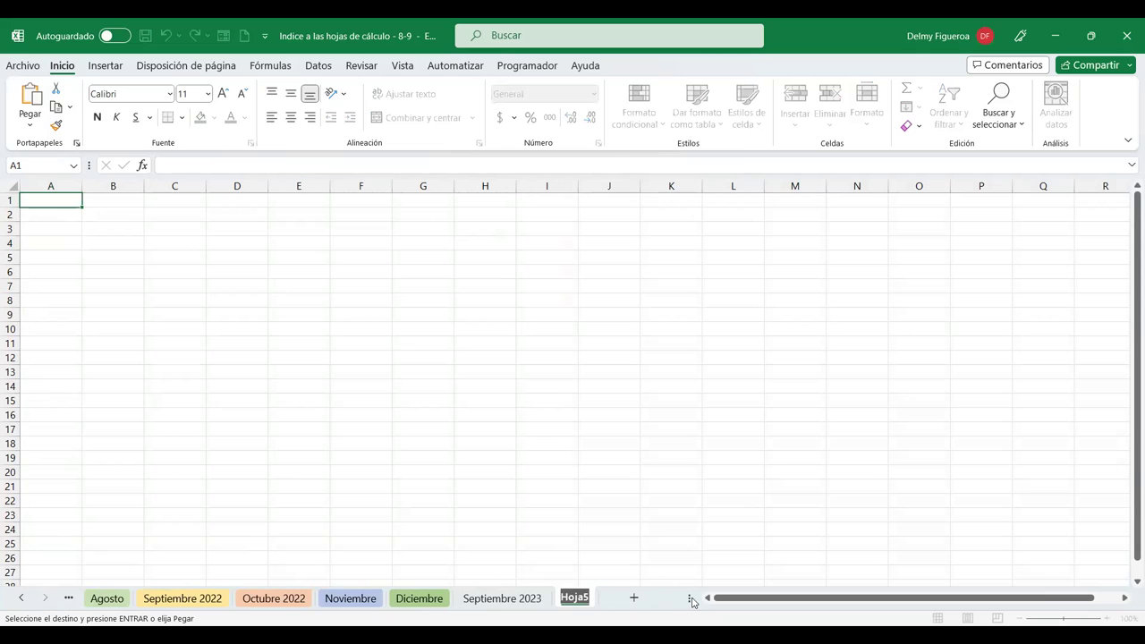
pyautogui.write('Octubre')
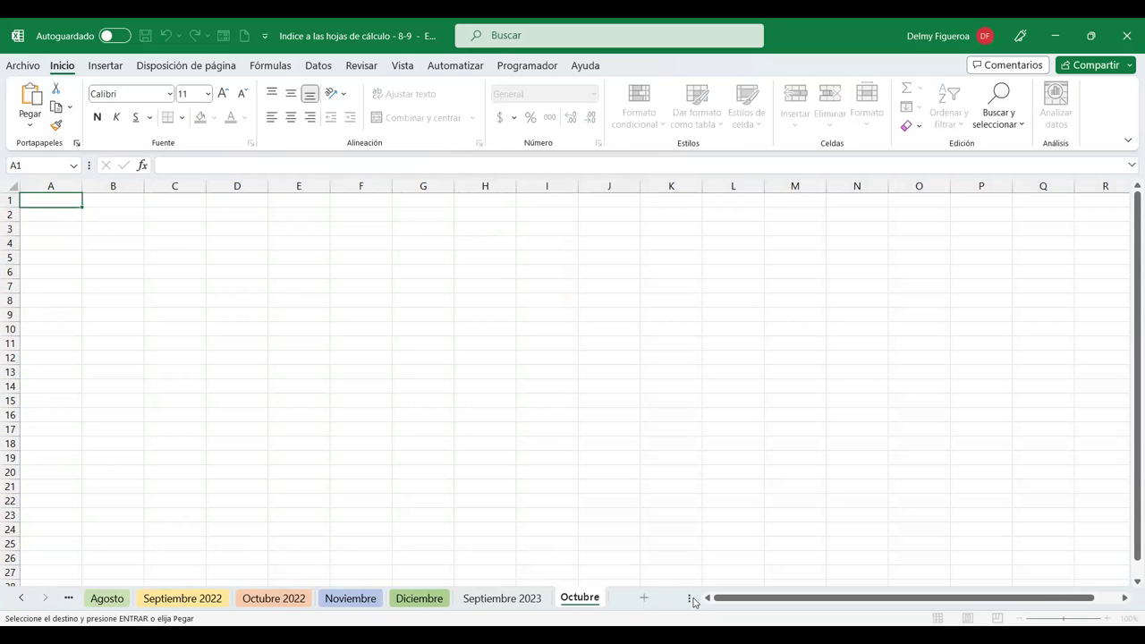
pyautogui.write(' 2022')
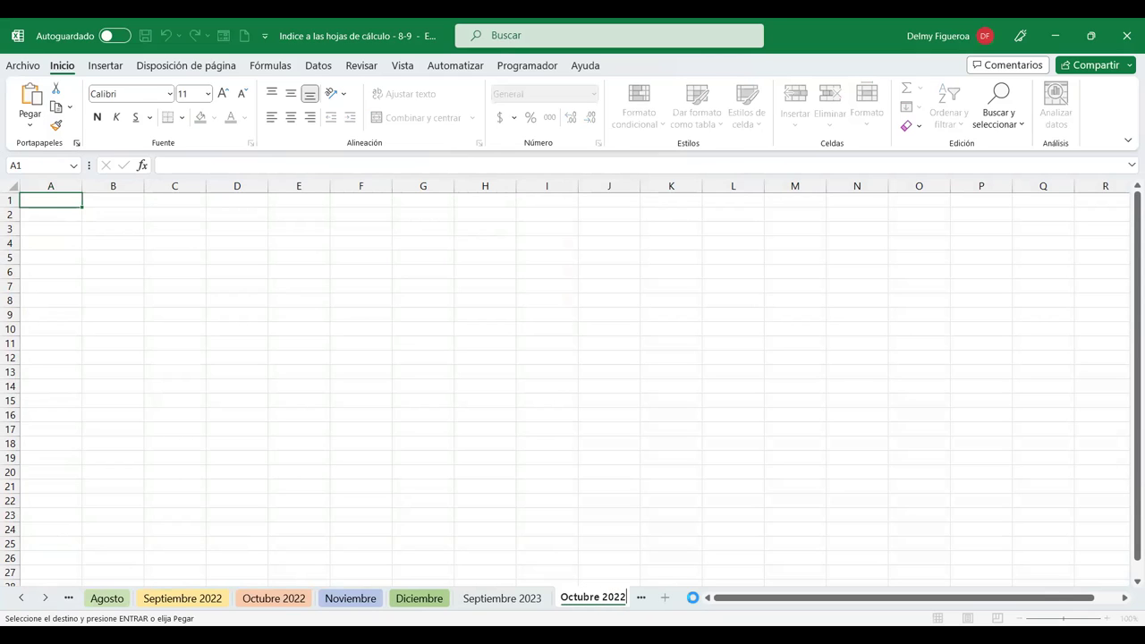
pyautogui.press('Return')
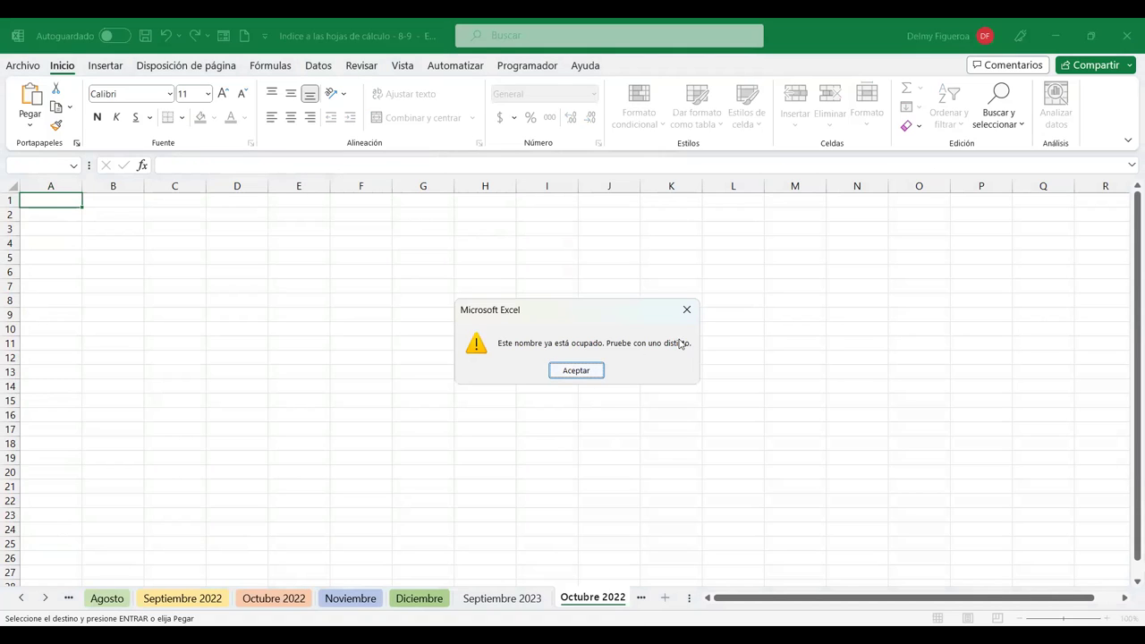
pyautogui.click(597, 375)
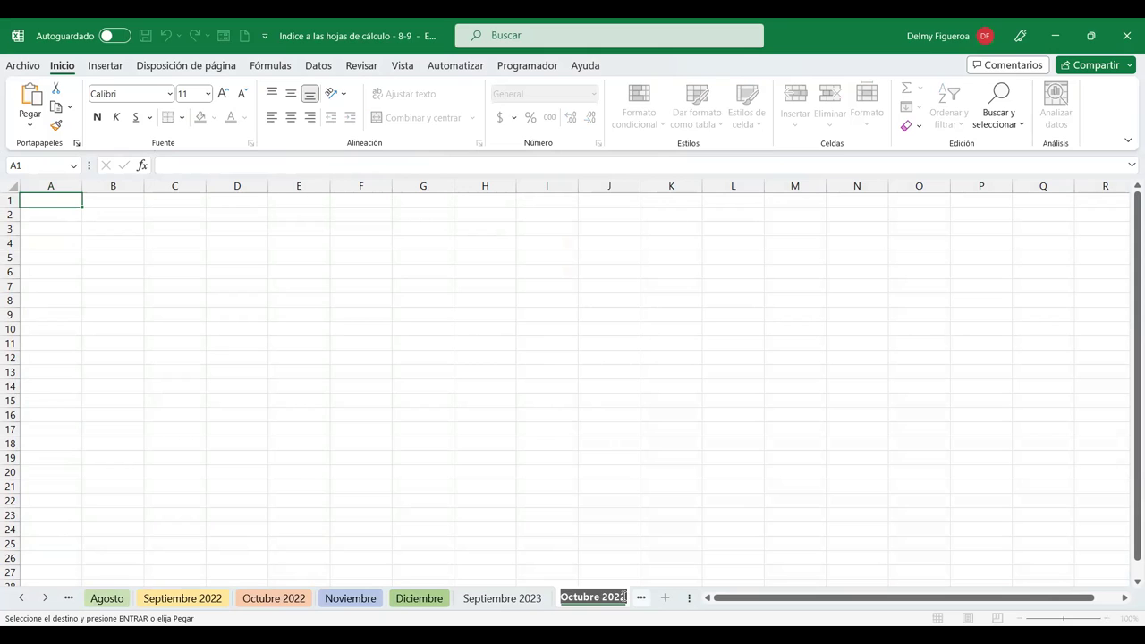
pyautogui.press('BackSpace')
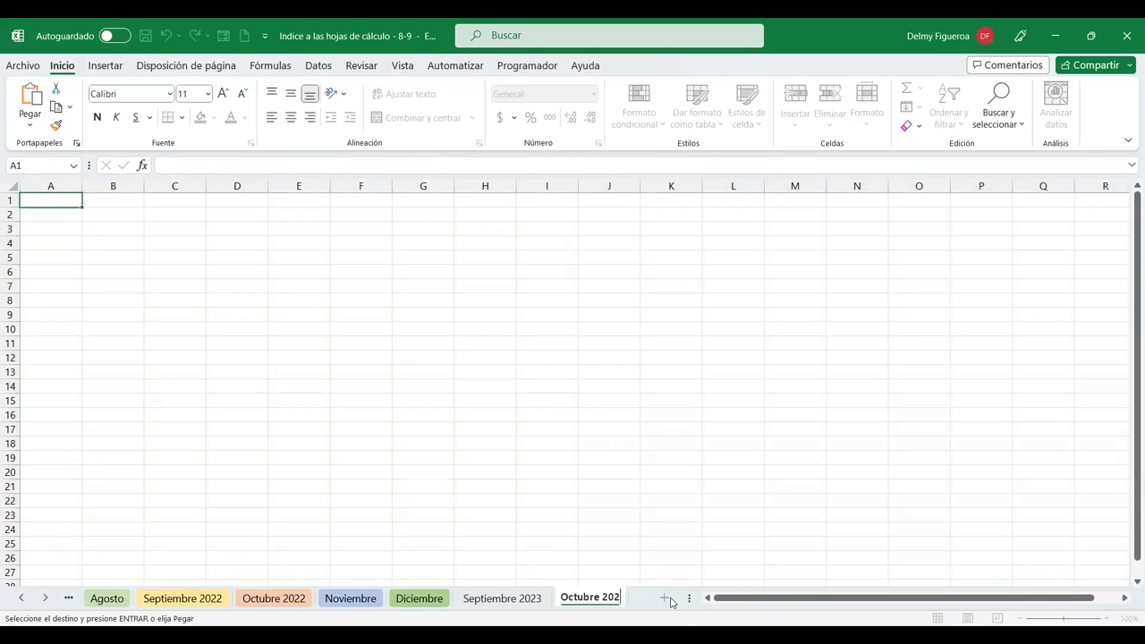
pyautogui.write('3')
pyautogui.press('Return')
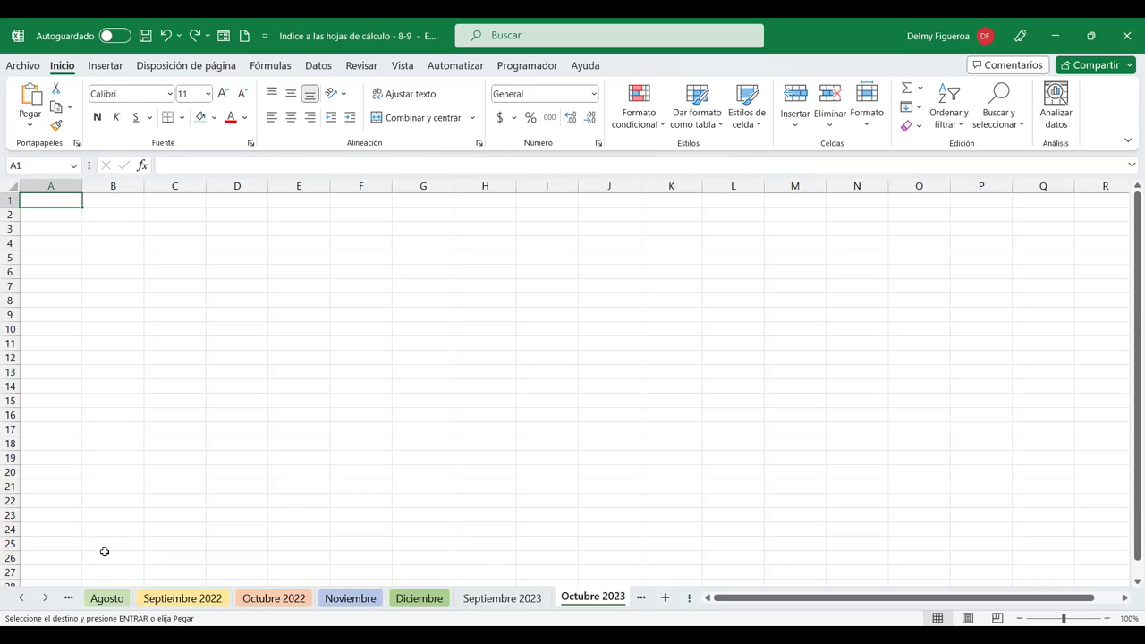
# - Check the Septiembre and Octubre tabs, then delete the stray Hoja4 sheet
pyautogui.click(204, 602)
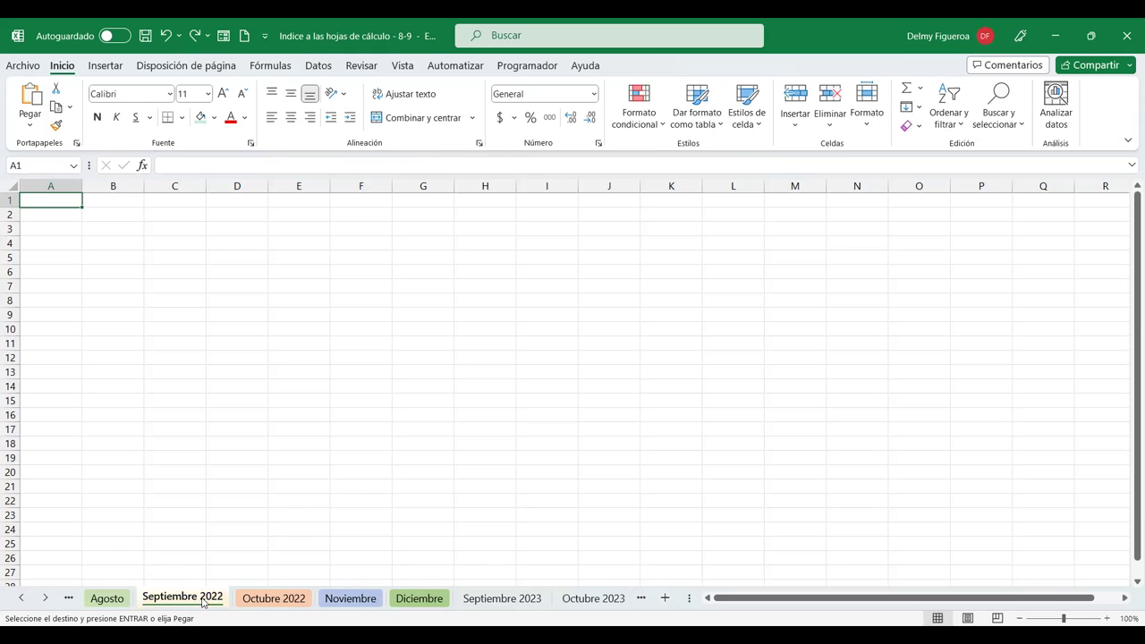
pyautogui.click(512, 599)
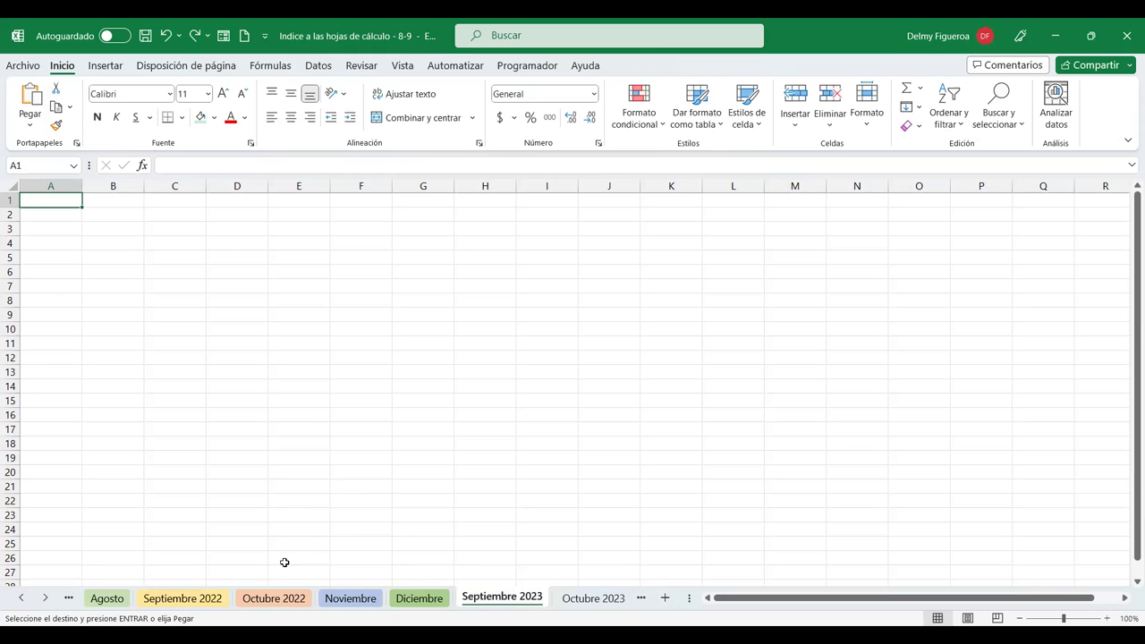
pyautogui.click(275, 599)
pyautogui.click(593, 599)
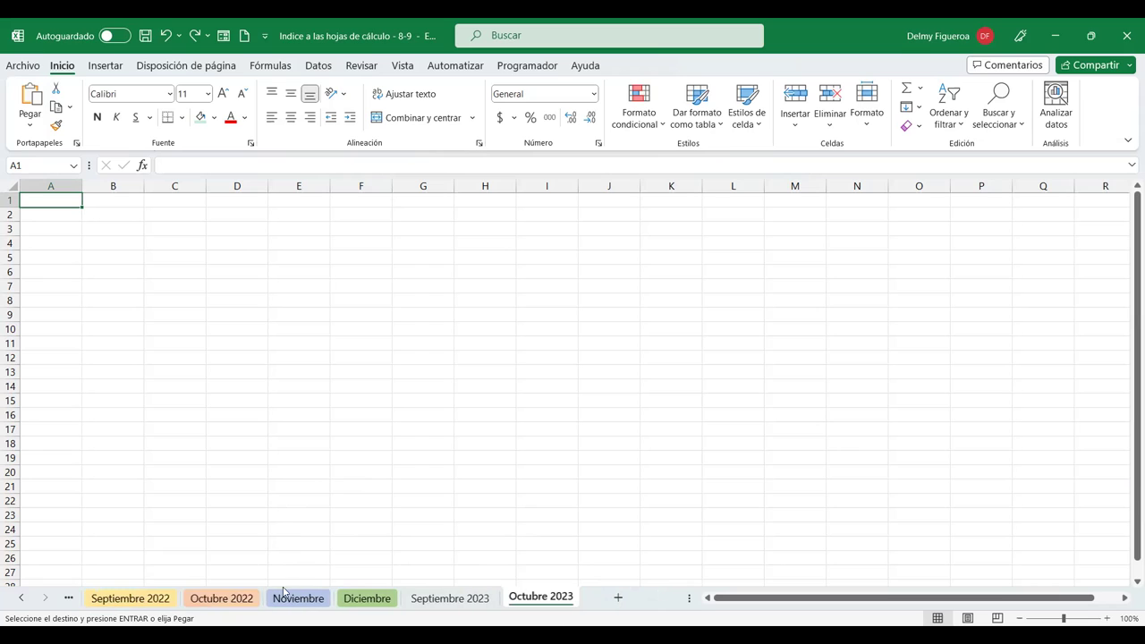
pyautogui.click(20, 597)
pyautogui.click(21, 597)
pyautogui.click(21, 597)
pyautogui.click(20, 597)
pyautogui.click(21, 597)
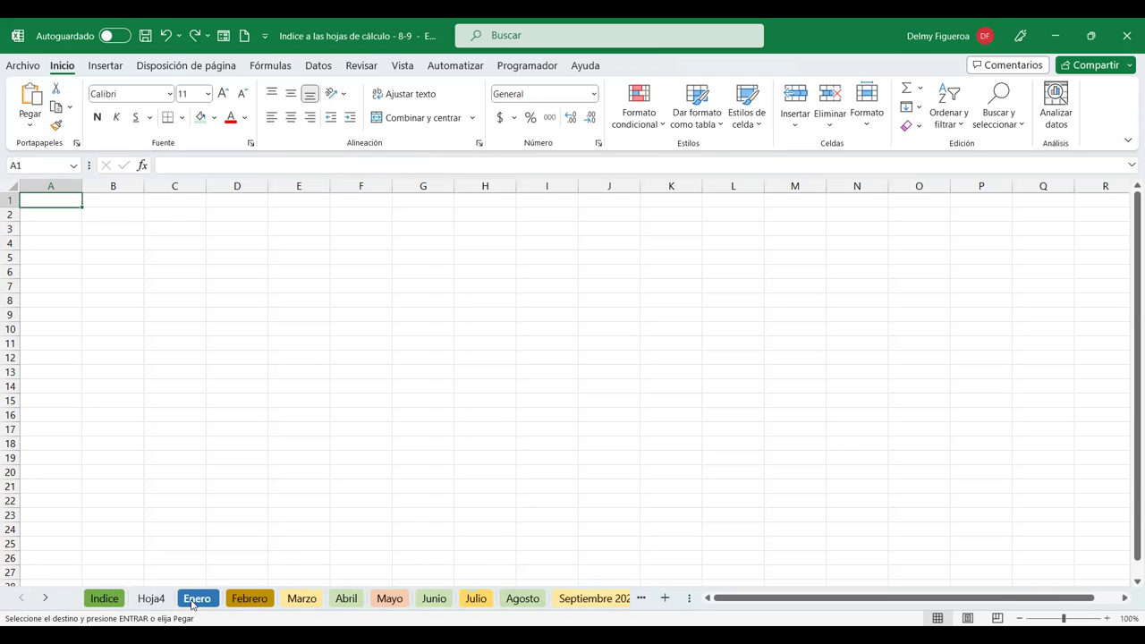
pyautogui.click(150, 599)
pyautogui.rightClick(149, 600)
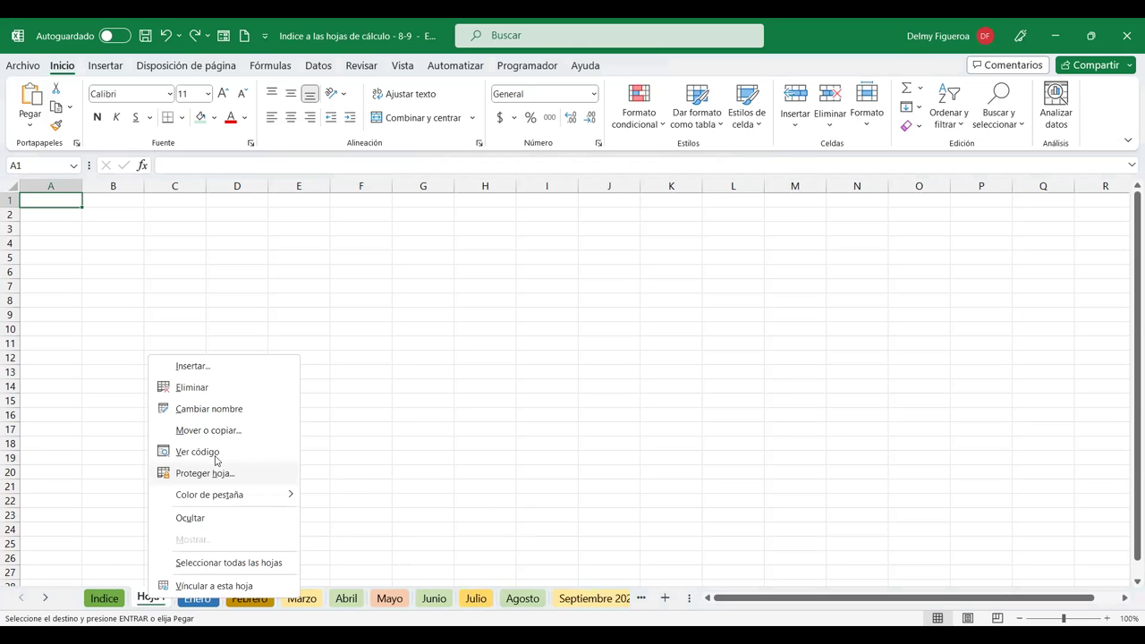
pyautogui.click(217, 389)
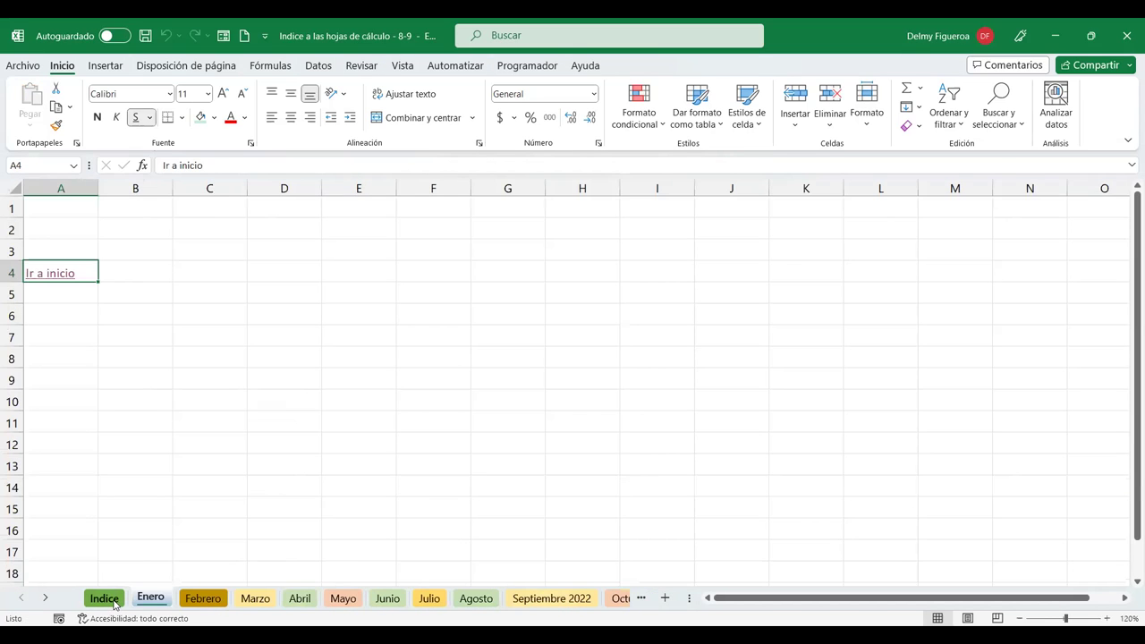
# - On Indice, shift the month links down to A5:A16 and enter '2022' in A4
pyautogui.click(104, 599)
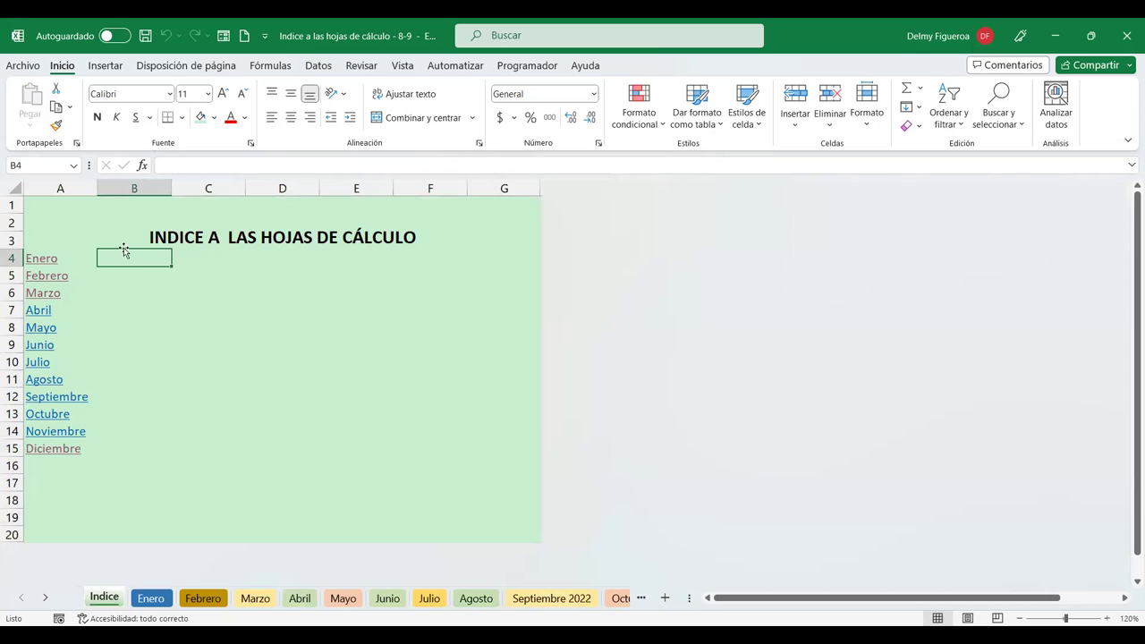
pyautogui.press('Left')
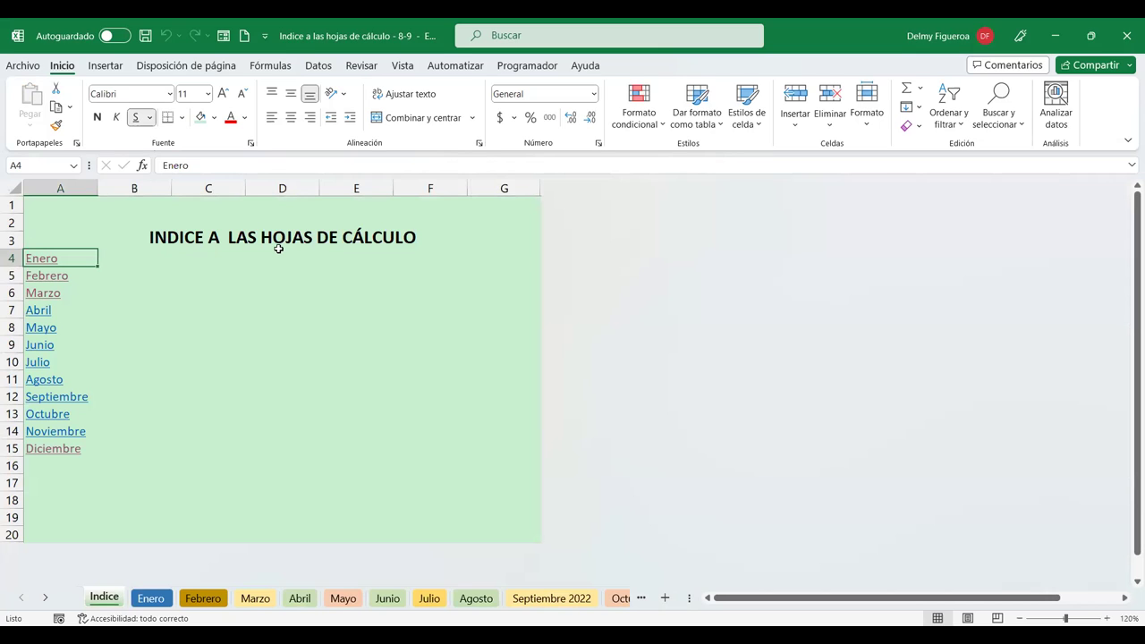
pyautogui.hotkey('shift', 'Down')
pyautogui.hotkey('shift', 'Down')
pyautogui.hotkey('shift', 'Down')
pyautogui.hotkey('shift', 'Down')
pyautogui.hotkey('shift', 'Down')
pyautogui.hotkey('shift', 'Down')
pyautogui.hotkey('shift', 'Down')
pyautogui.hotkey('shift', 'Down')
pyautogui.hotkey('shift', 'Down')
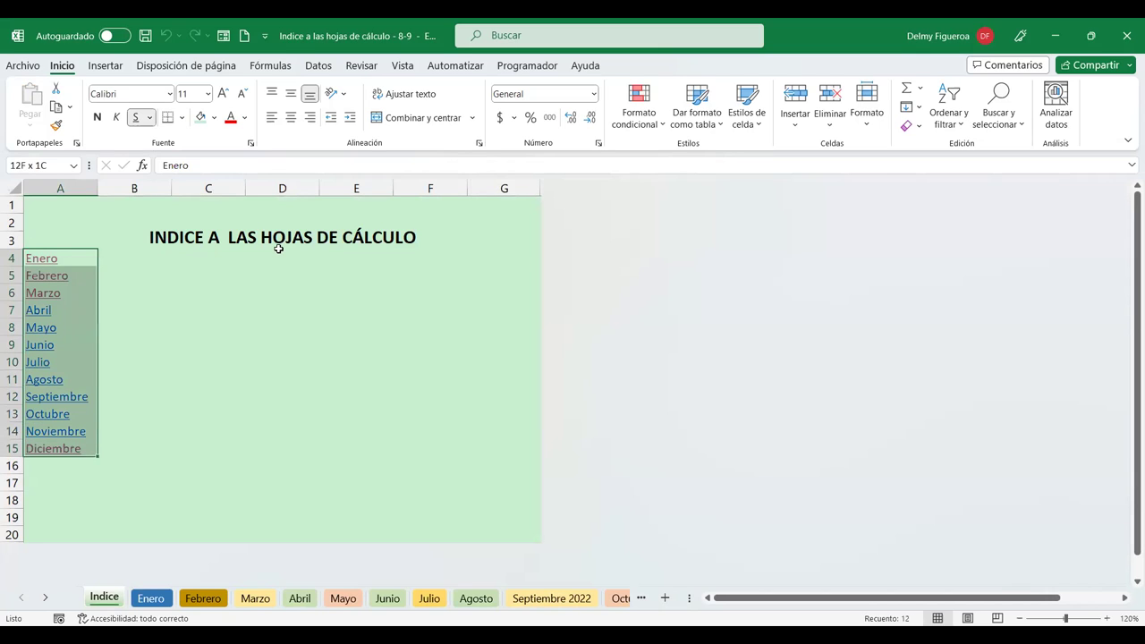
pyautogui.hotkey('ctrl', 'c')
pyautogui.press('Down')
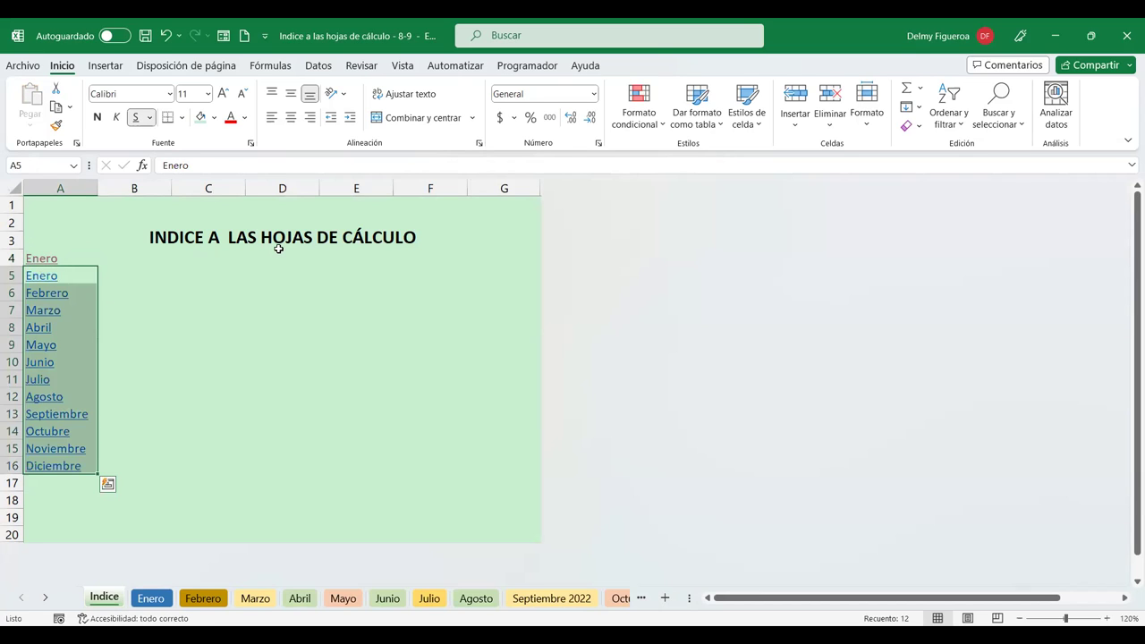
pyautogui.write('2022')
pyautogui.press('Return')
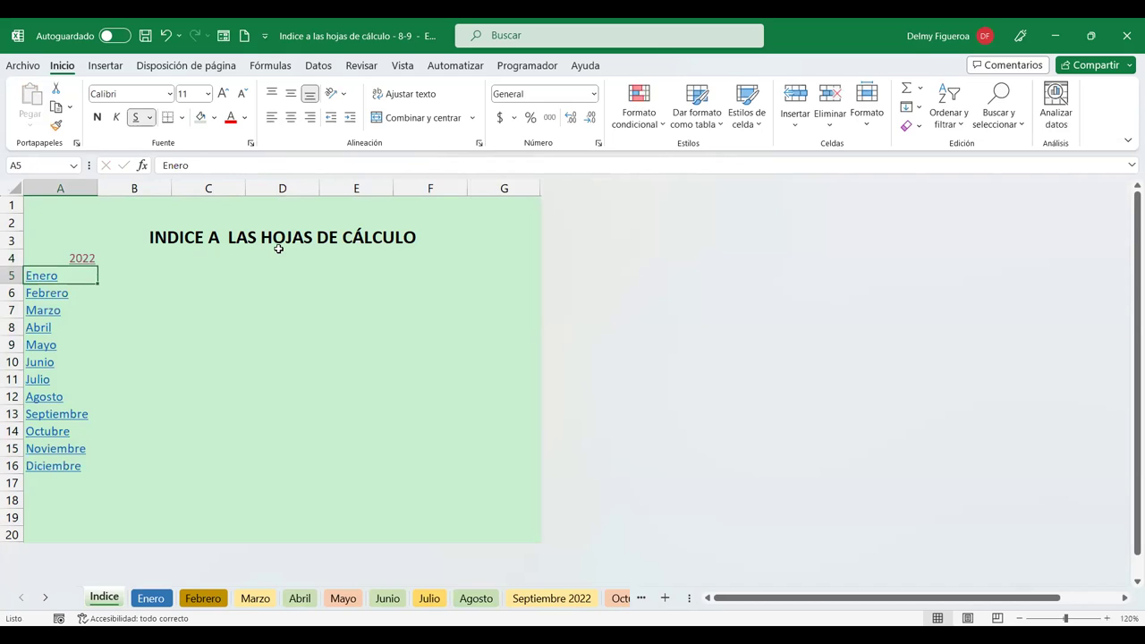
# - Remove the 2022 header's hyperlink and give it A3's plain formatting
pyautogui.press('Up')
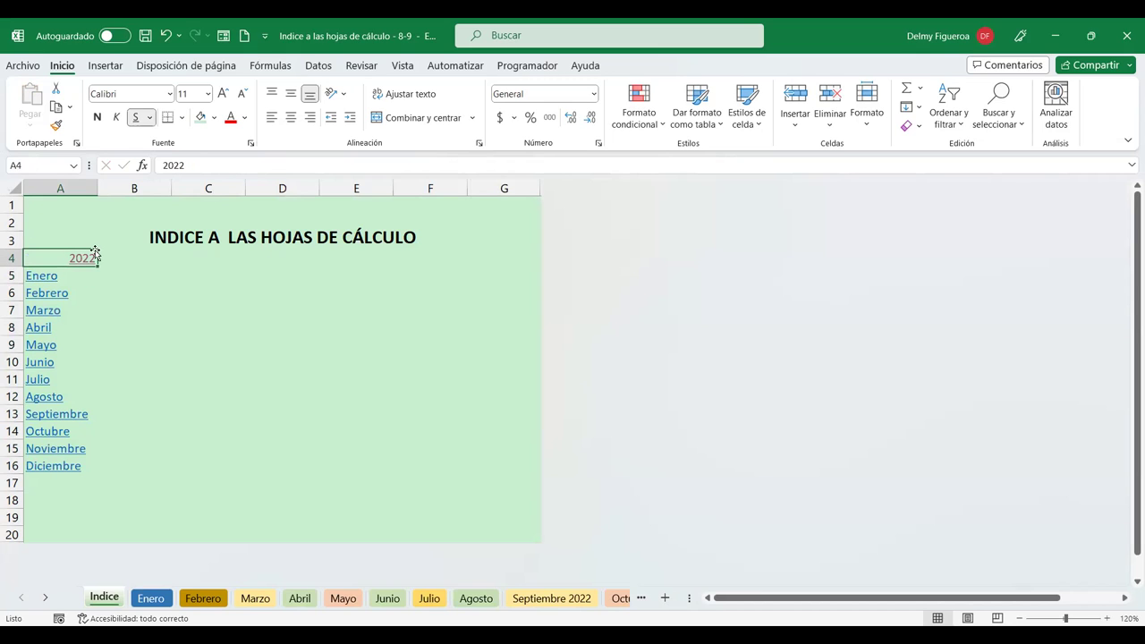
pyautogui.rightClick(81, 258)
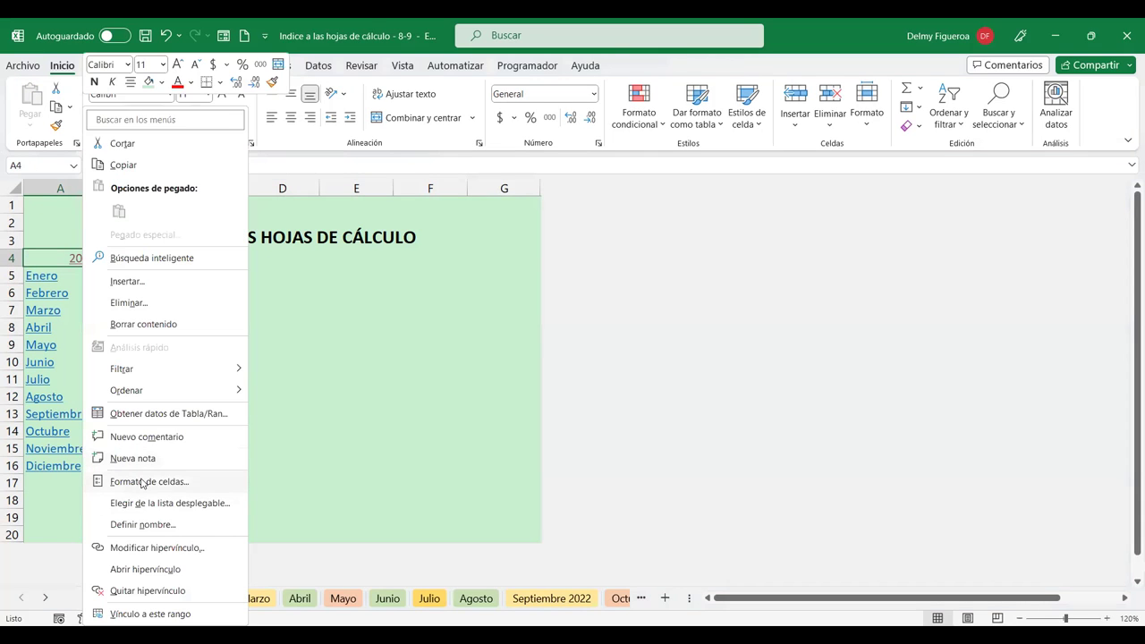
pyautogui.moveTo(126, 390)
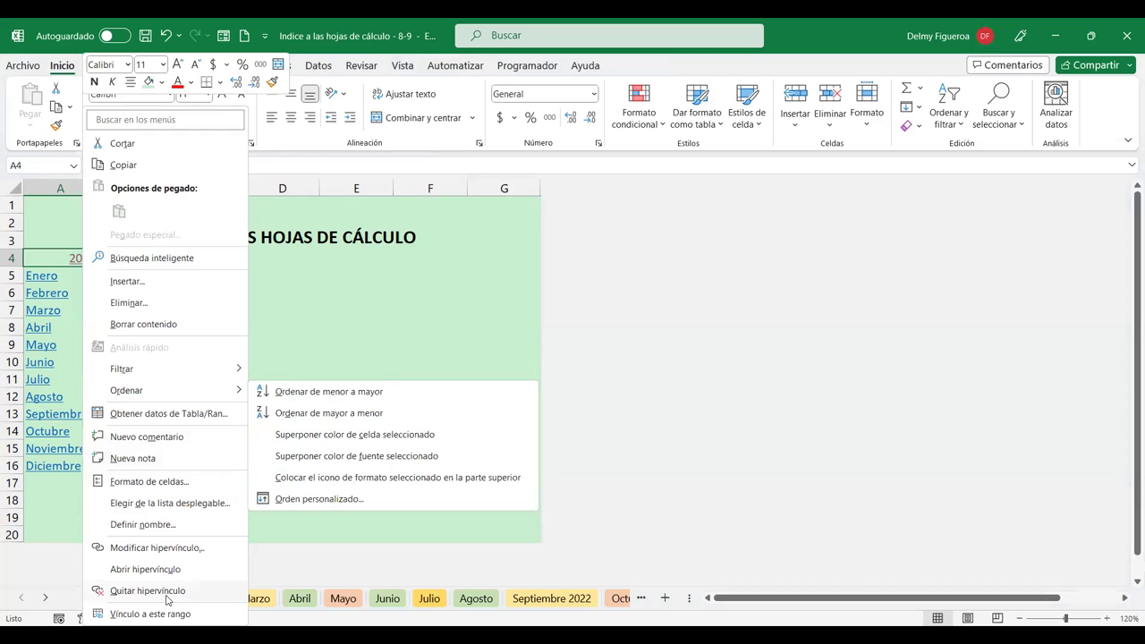
pyautogui.click(175, 591)
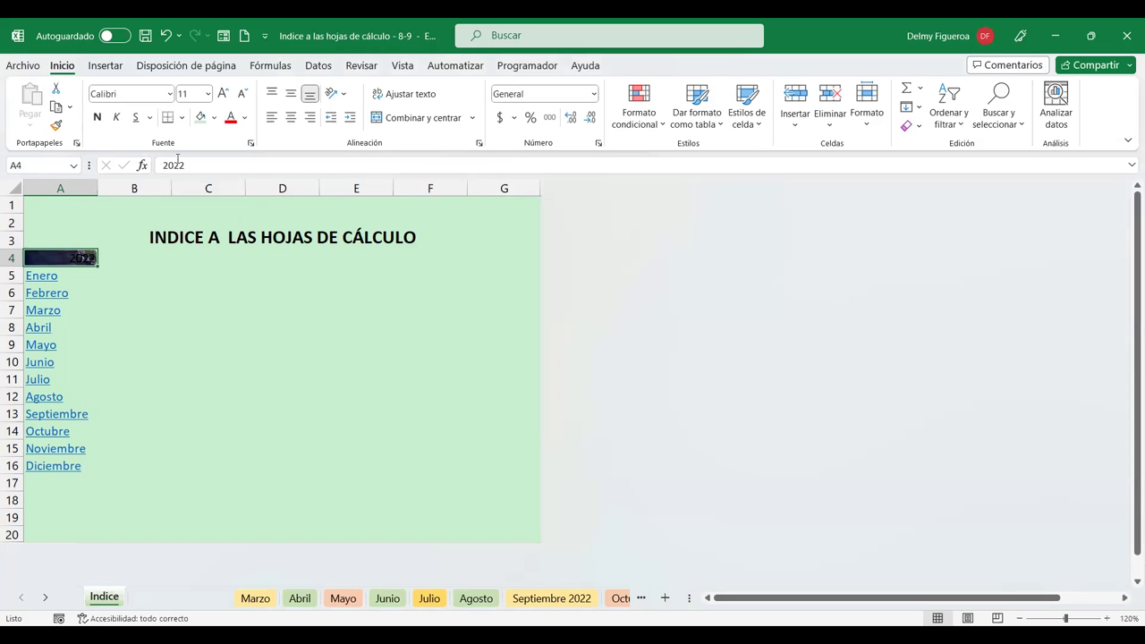
pyautogui.click(89, 240)
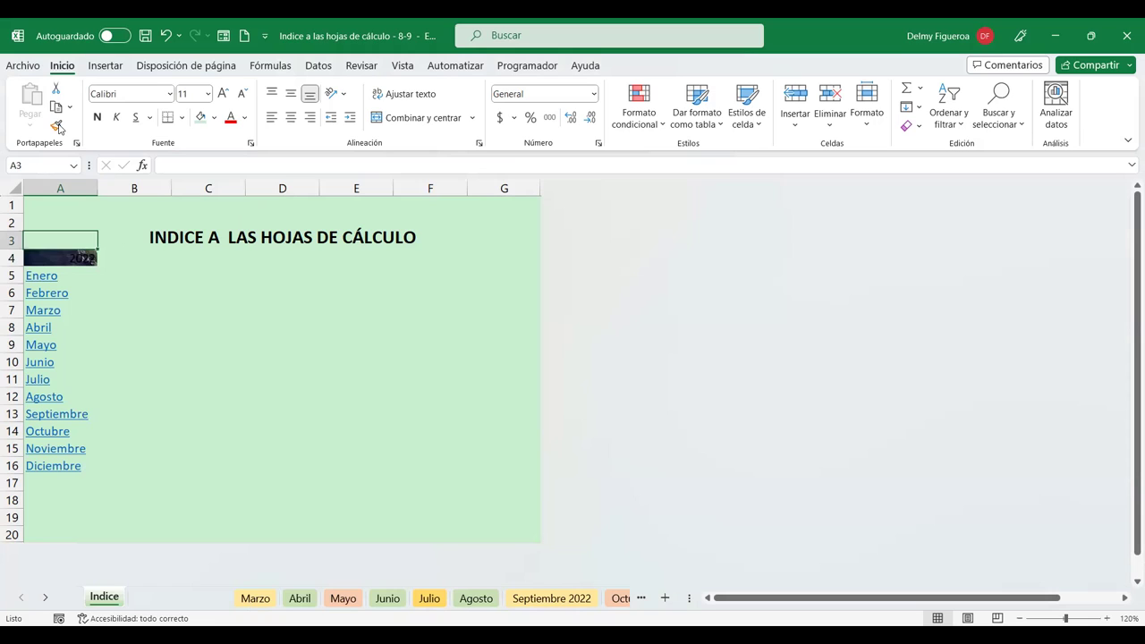
pyautogui.click(56, 126)
pyautogui.click(85, 257)
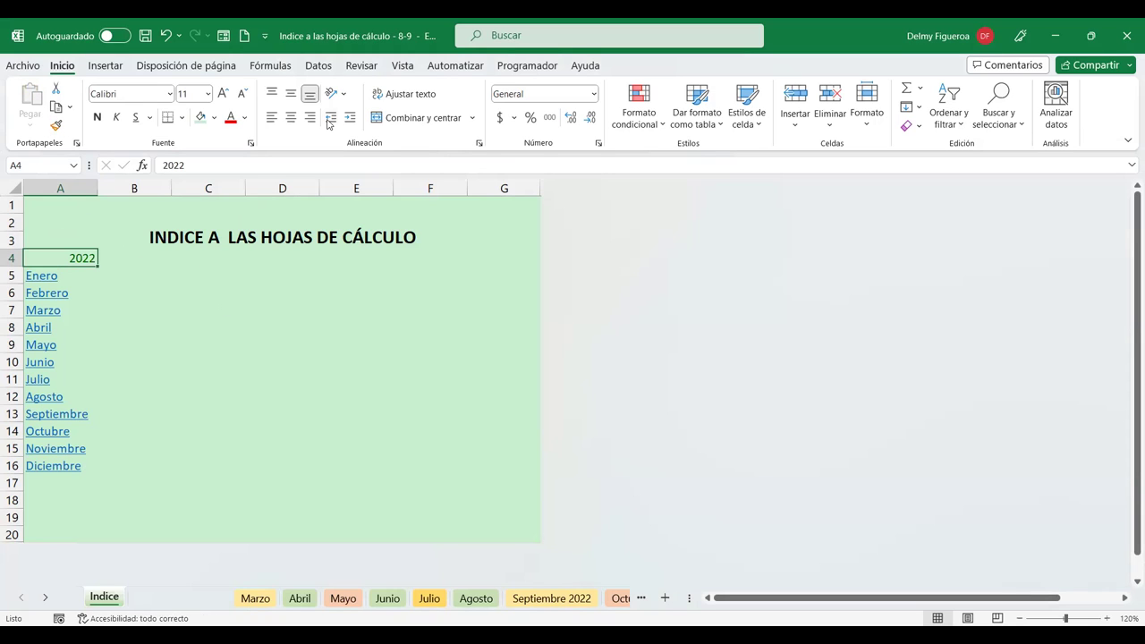
# - Centre the 2022 header and increase its font size to 14
pyautogui.click(291, 117)
pyautogui.click(225, 93)
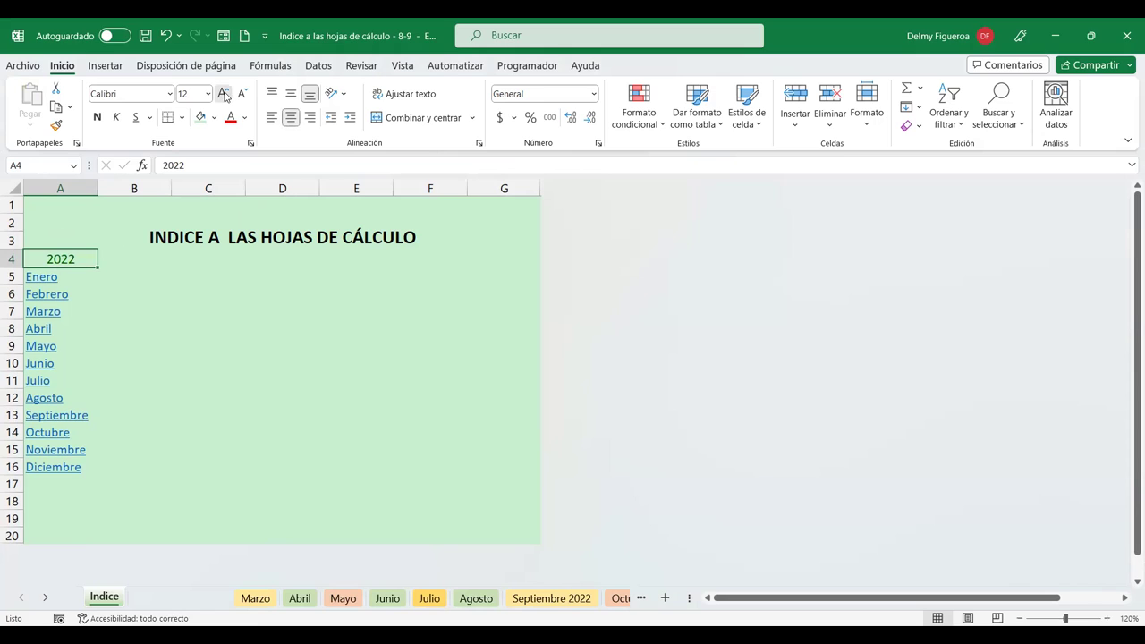
pyautogui.click(224, 93)
# - Copy the 2022 header and month list into C4:C16 and change the header to '2021'
pyautogui.moveTo(69, 260); pyautogui.dragTo(49, 469)
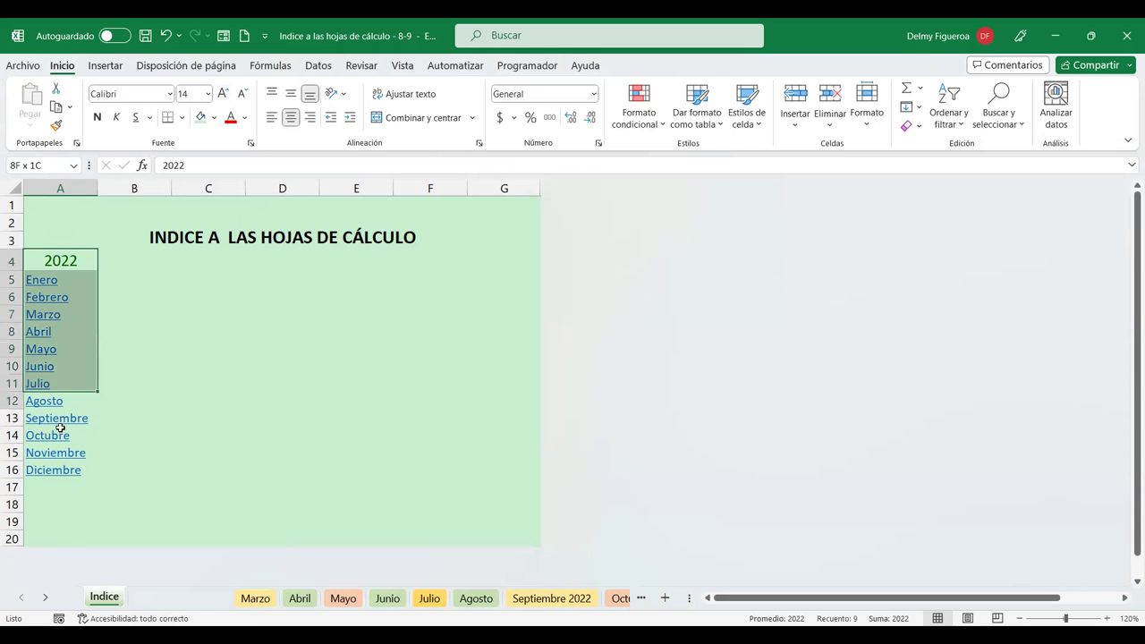
pyautogui.hotkey('ctrl', 'c')
pyautogui.click(182, 256)
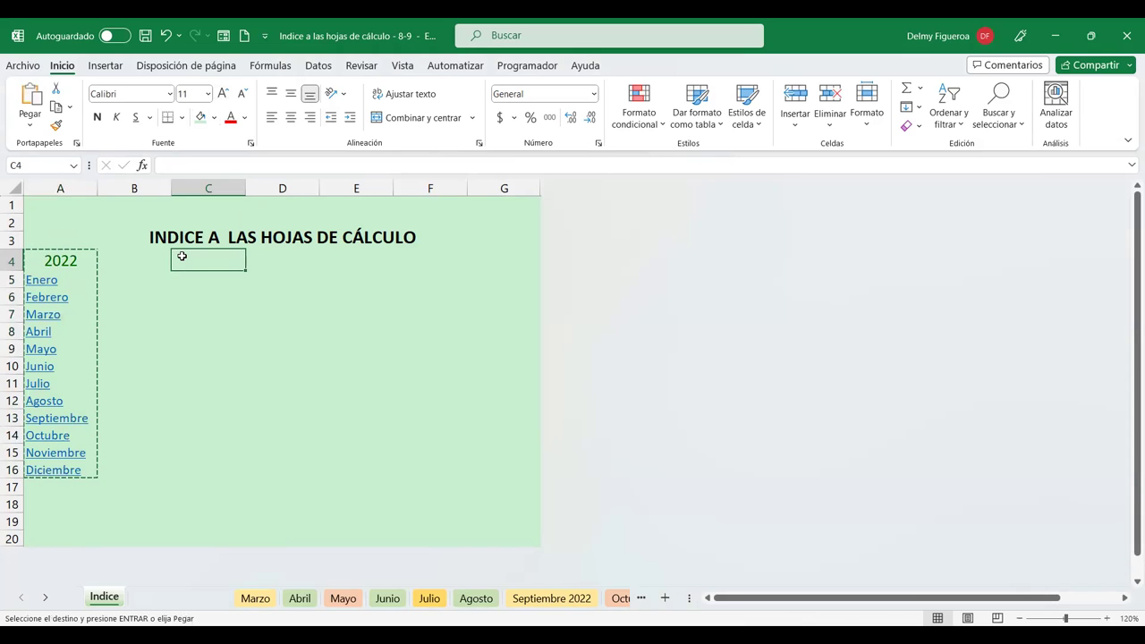
pyautogui.hotkey('ctrl', 'v')
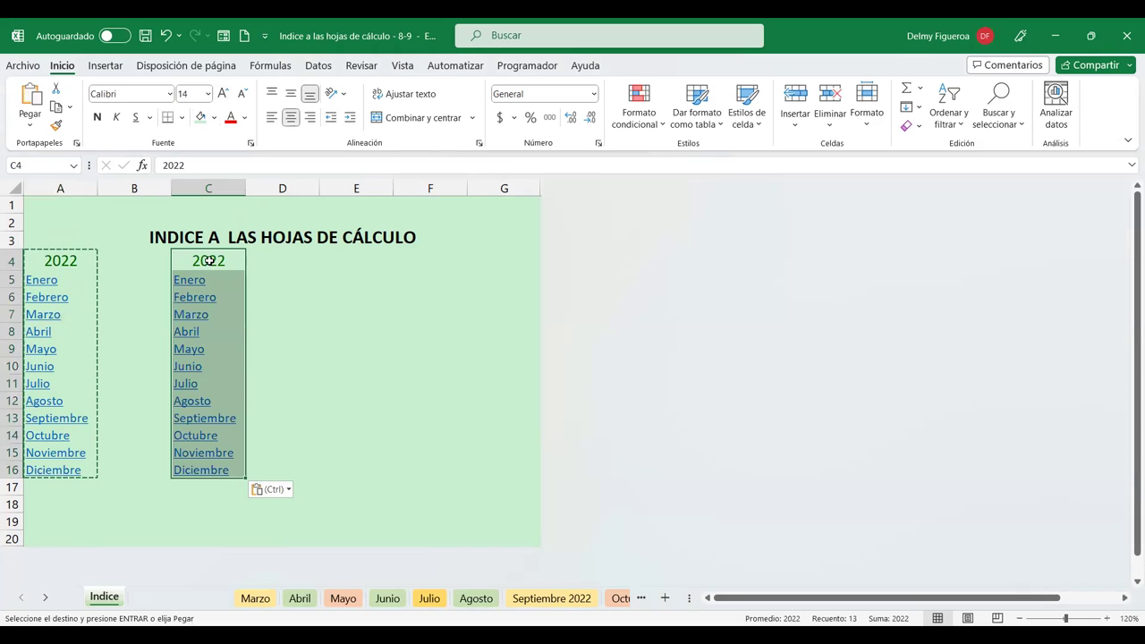
pyautogui.doubleClick(209, 261)
pyautogui.press('BackSpace')
pyautogui.write('1')
pyautogui.press('Return')
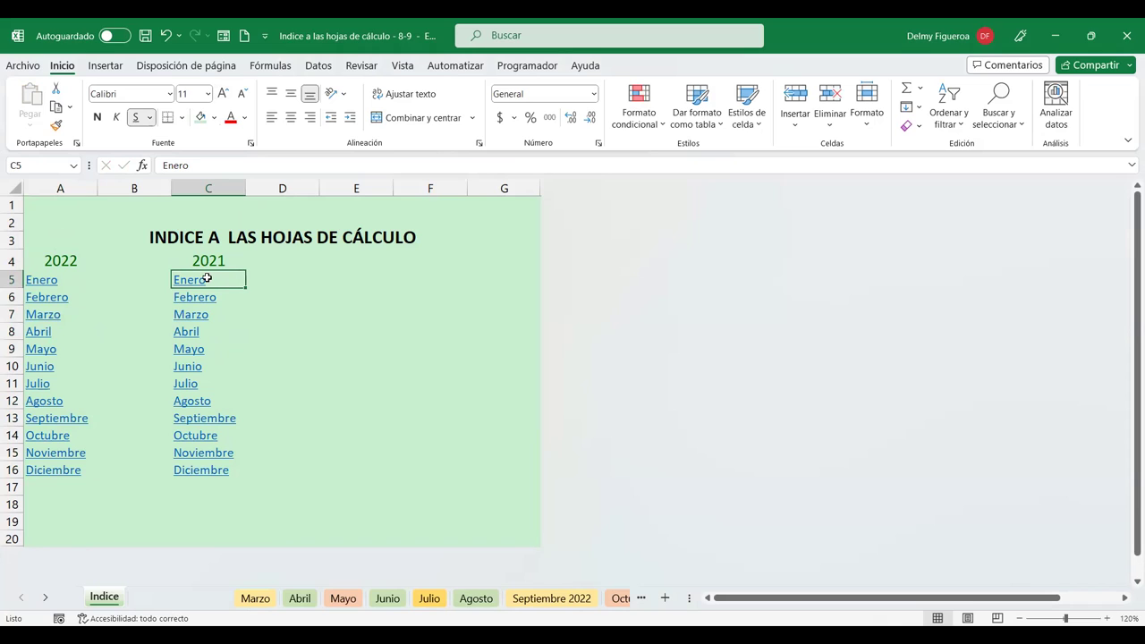
pyautogui.moveTo(206, 279); pyautogui.dragTo(207, 469)
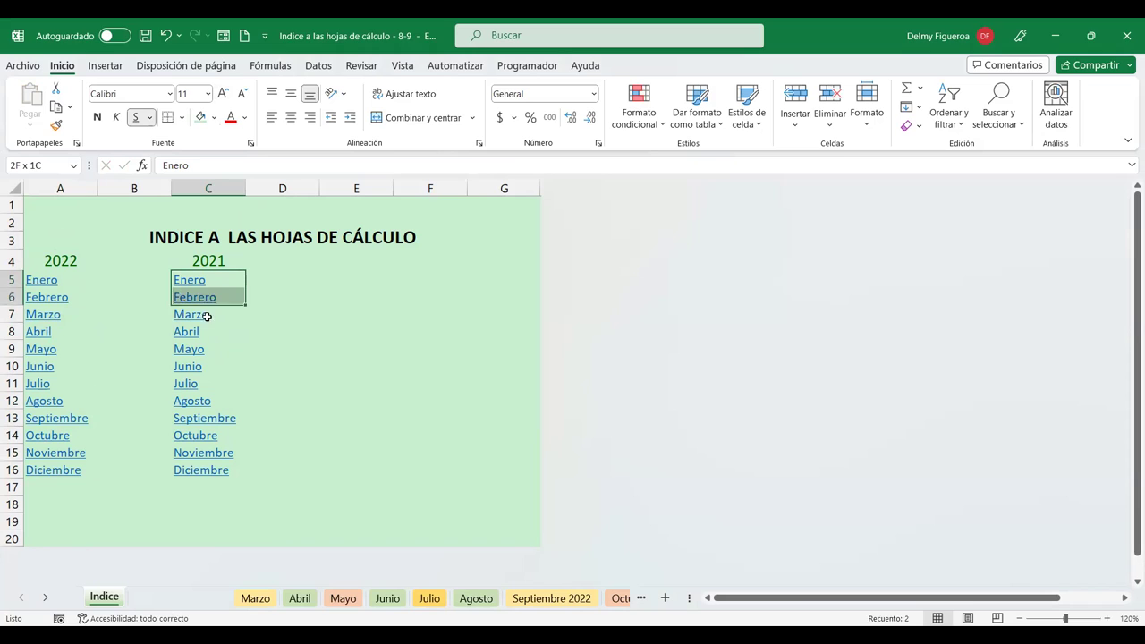
pyautogui.rightClick(213, 438)
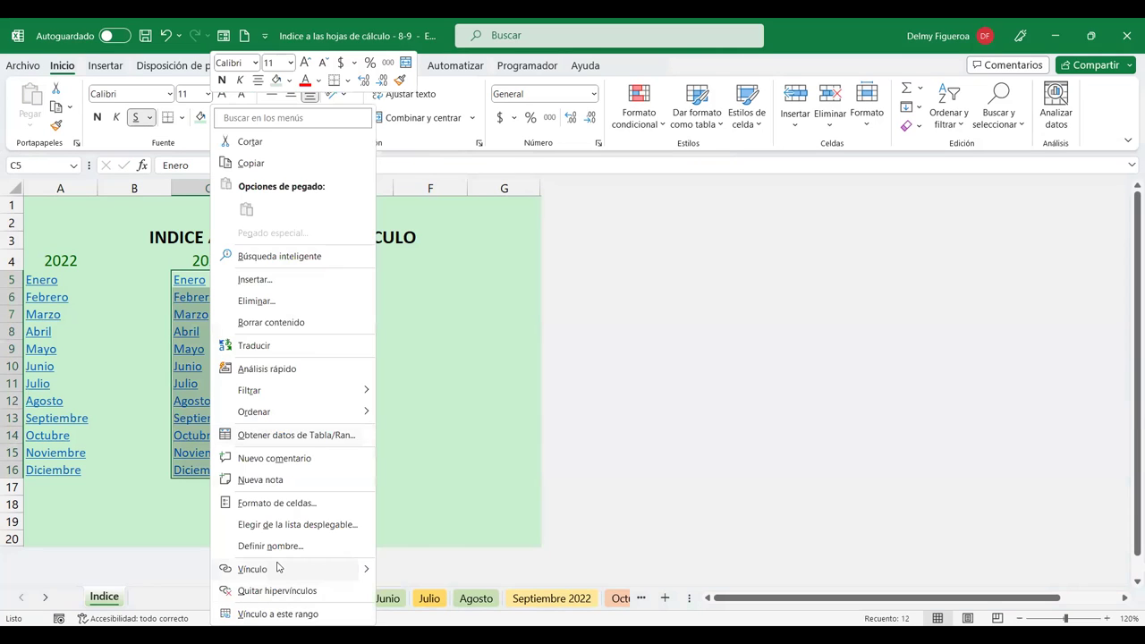
pyautogui.press('Escape')
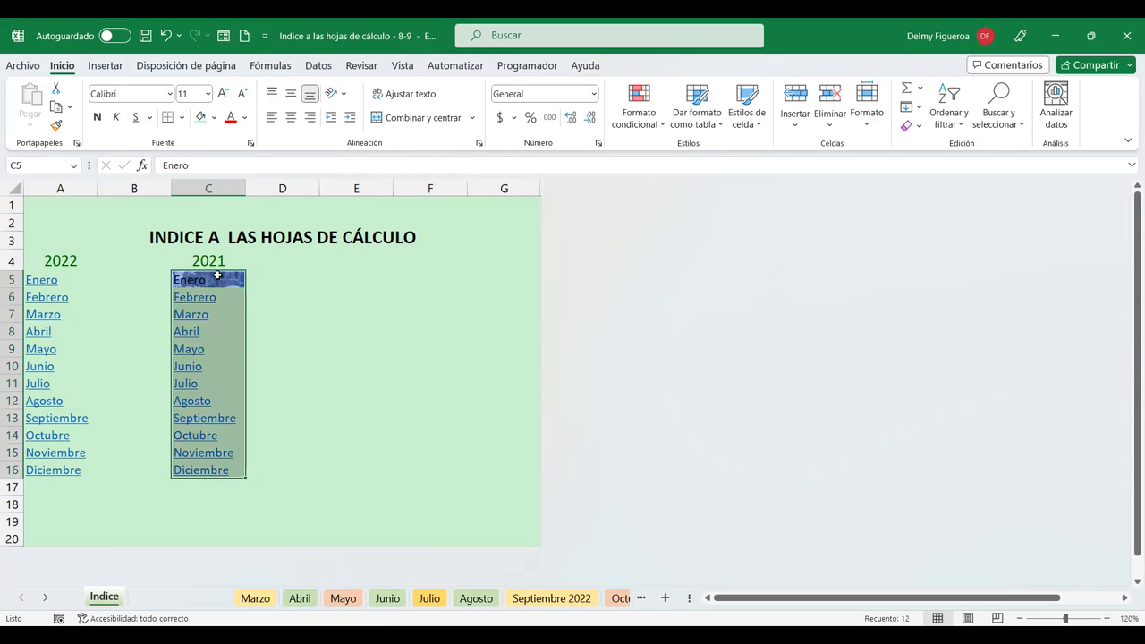
pyautogui.click(271, 280)
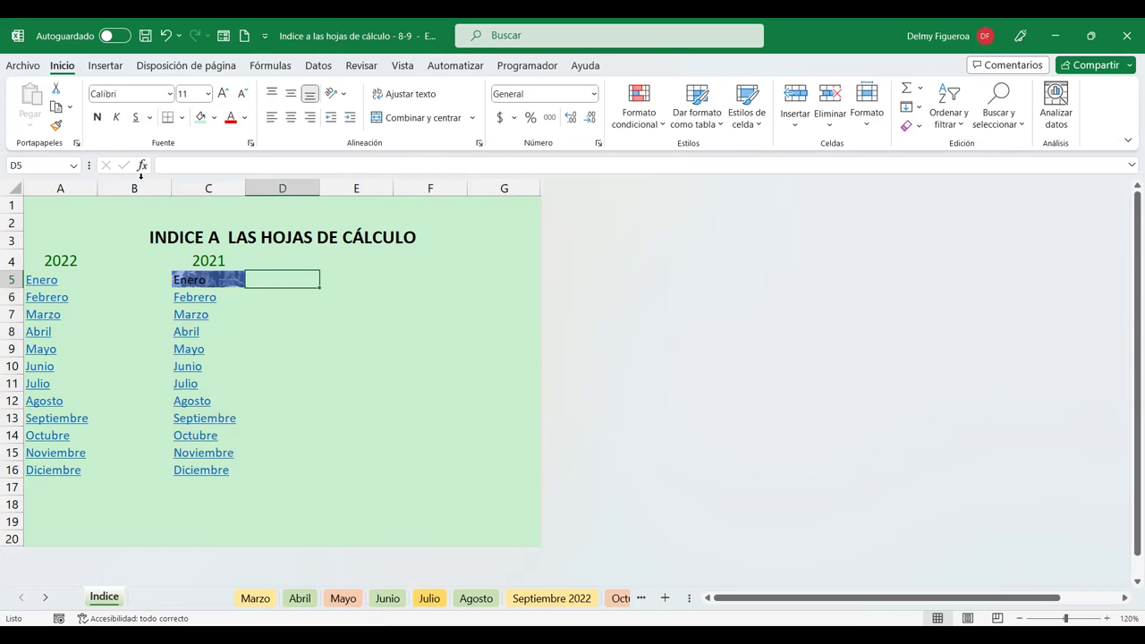
pyautogui.click(56, 126)
pyautogui.click(206, 278)
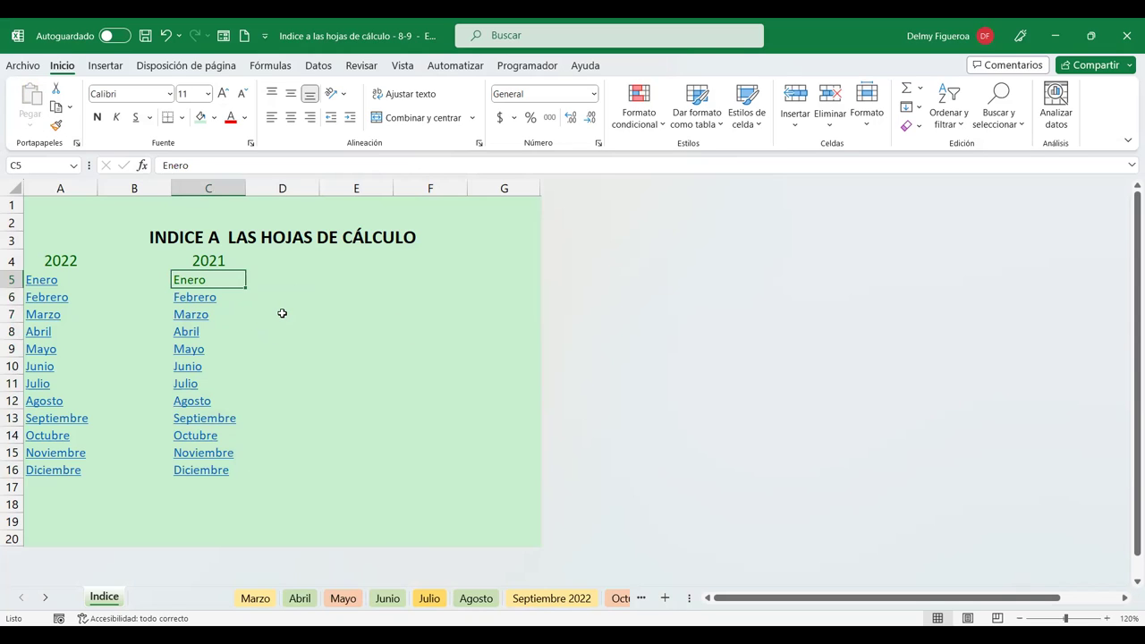
pyautogui.press('Down')
pyautogui.click(56, 126)
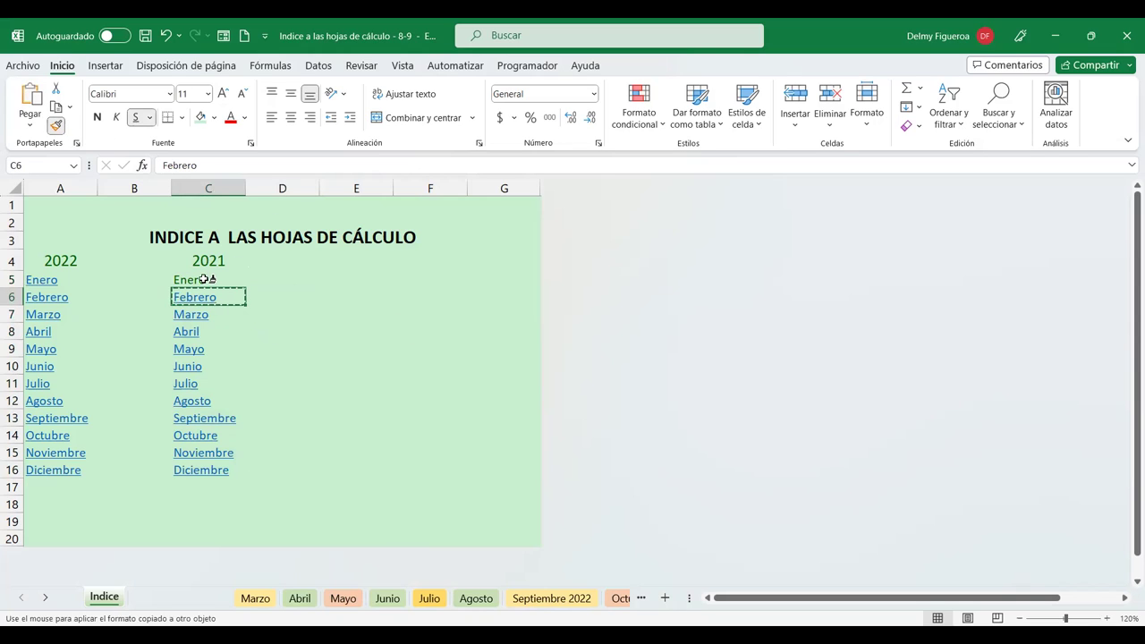
pyautogui.click(206, 279)
pyautogui.click(324, 327)
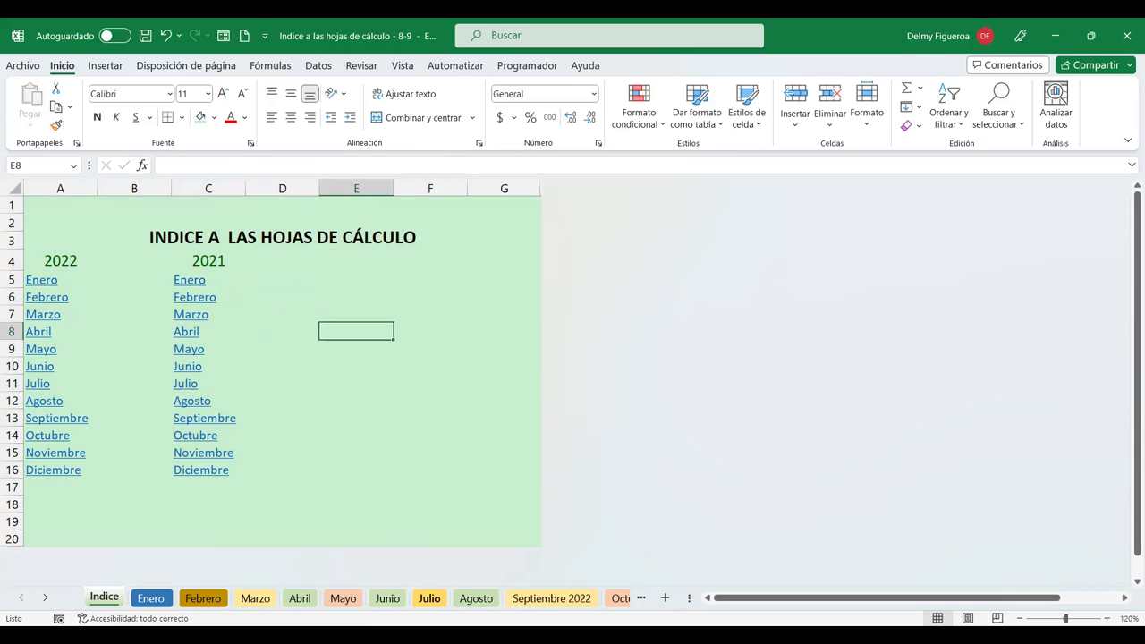
# - Test the 2022 Enero link and its 'Ir a inicio' back-link, then select the Febrero entry in A6
pyautogui.click(44, 288)
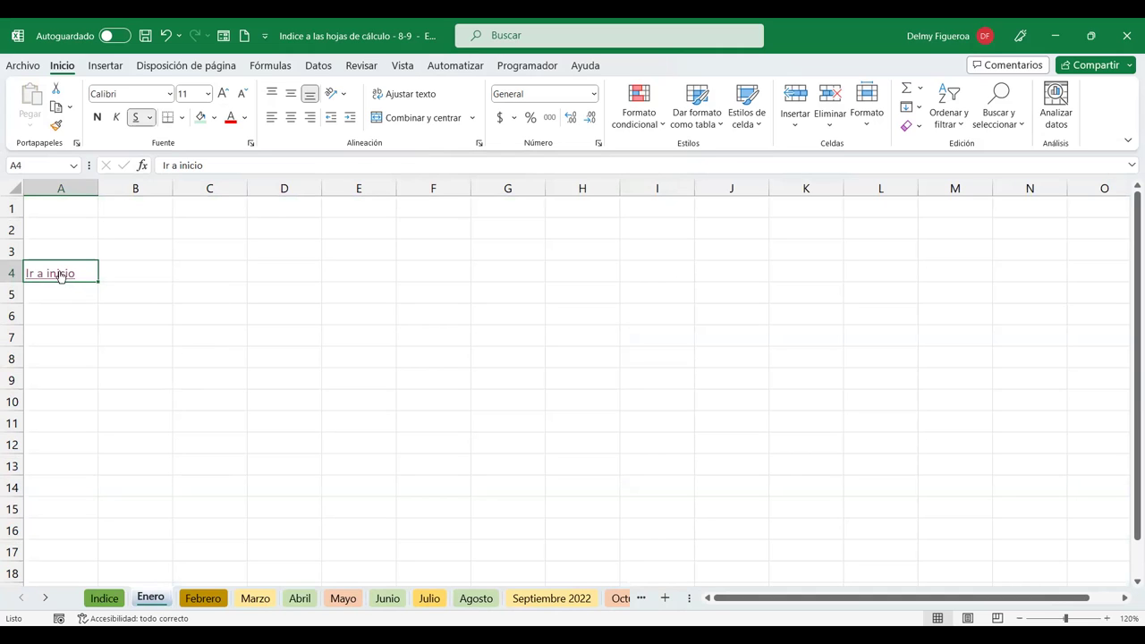
pyautogui.click(57, 273)
pyautogui.click(41, 296)
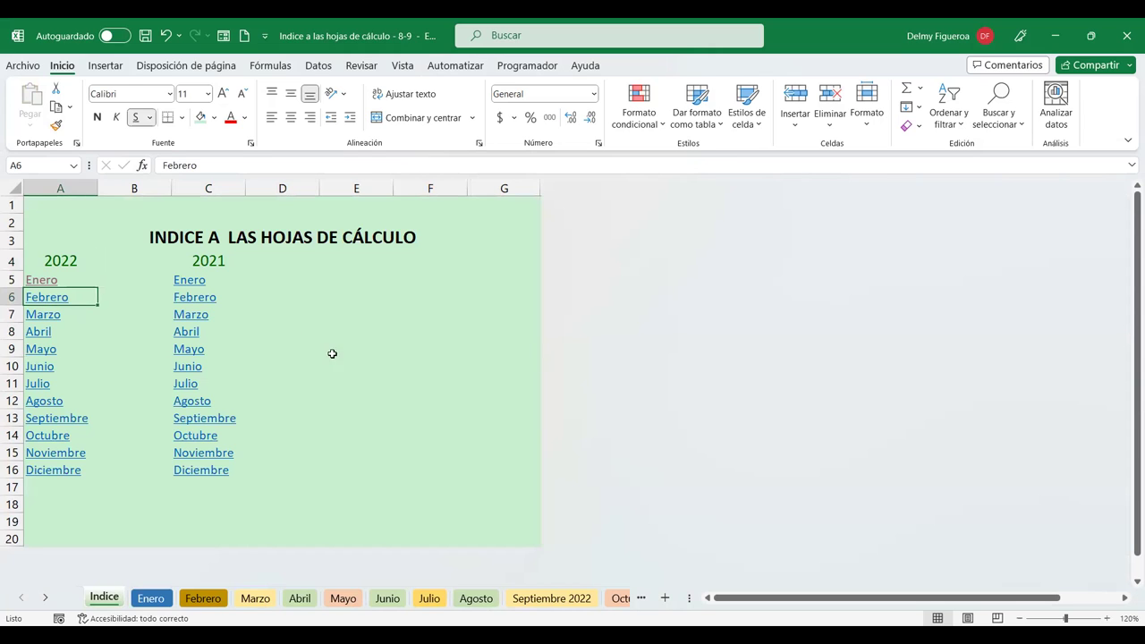
pyautogui.click(329, 351)
pyautogui.click(45, 299)
pyautogui.rightClick(39, 296)
pyautogui.press('Escape')
pyautogui.rightClick(48, 298)
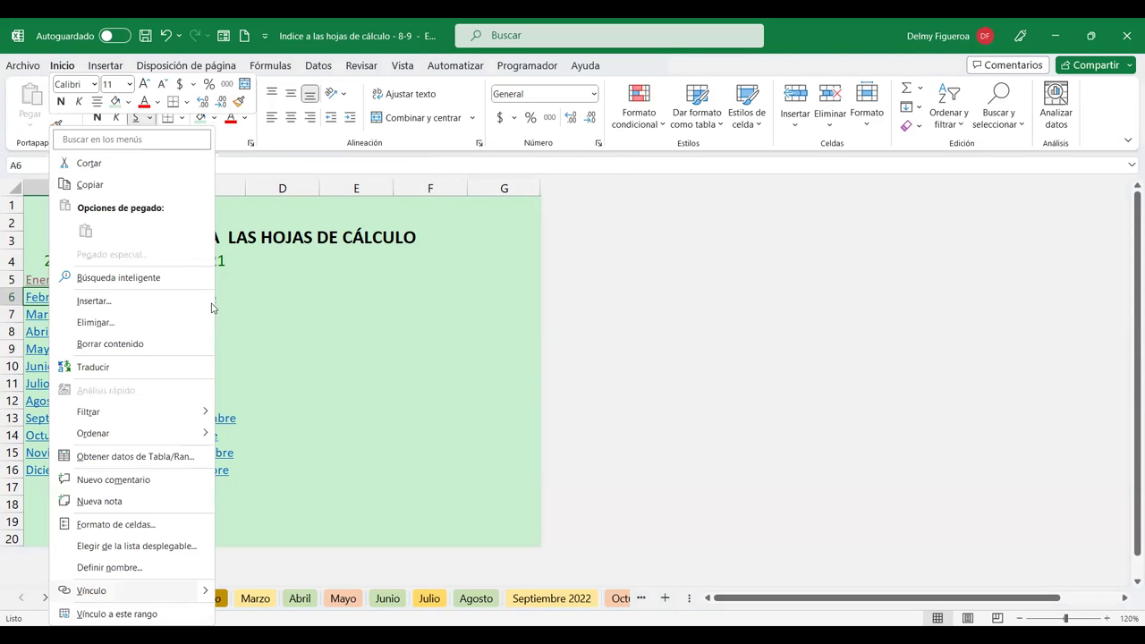
# - Hyperlink A6 to the Febrero sheet and verify the link opens it
pyautogui.hotkey('ctrl', 'k')
pyautogui.click(181, 204)
pyautogui.click(506, 298)
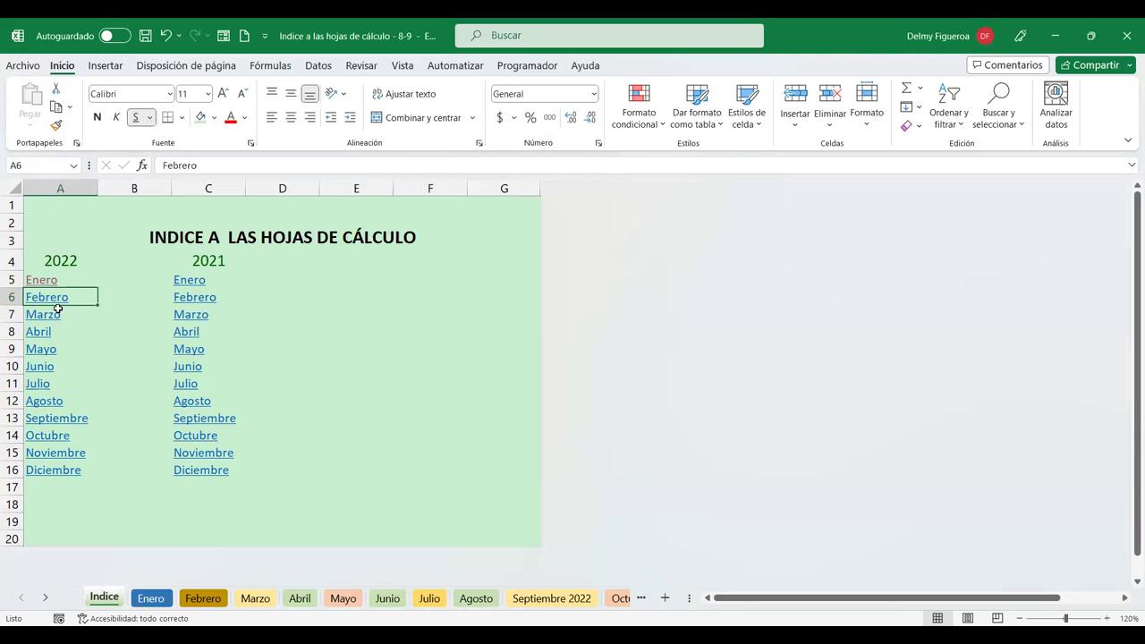
pyautogui.click(370, 345)
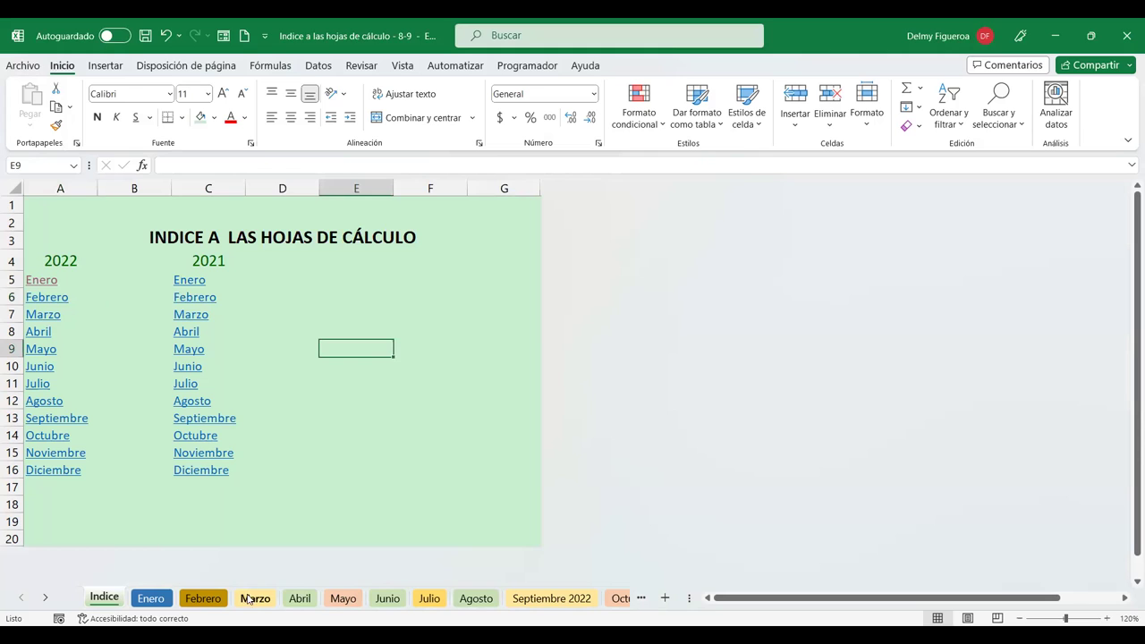
pyautogui.click(203, 598)
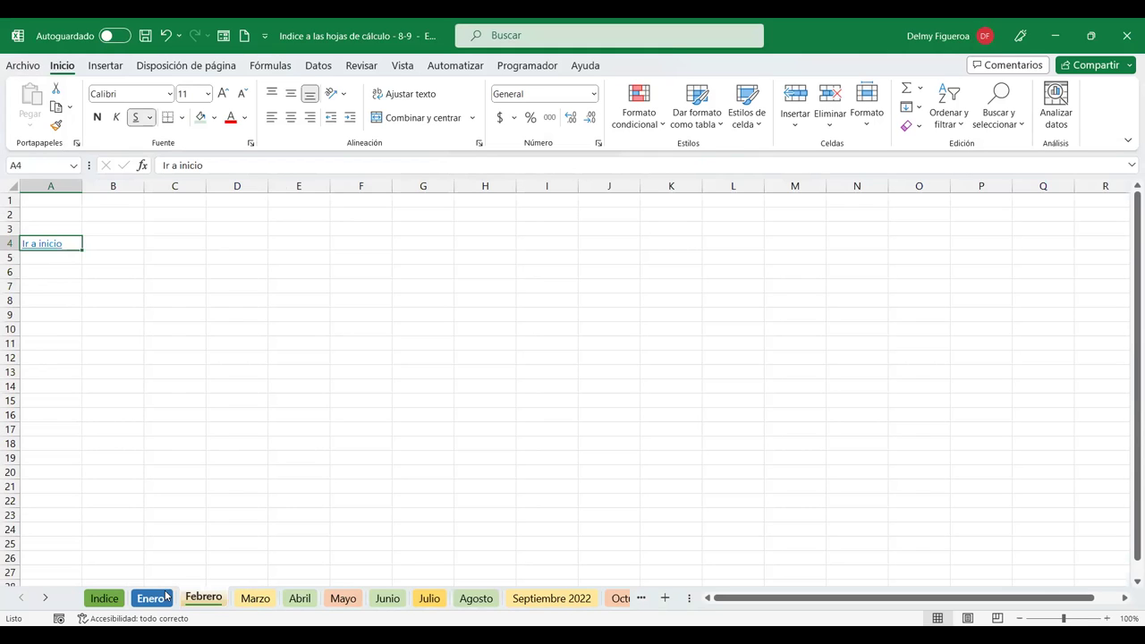
pyautogui.click(40, 244)
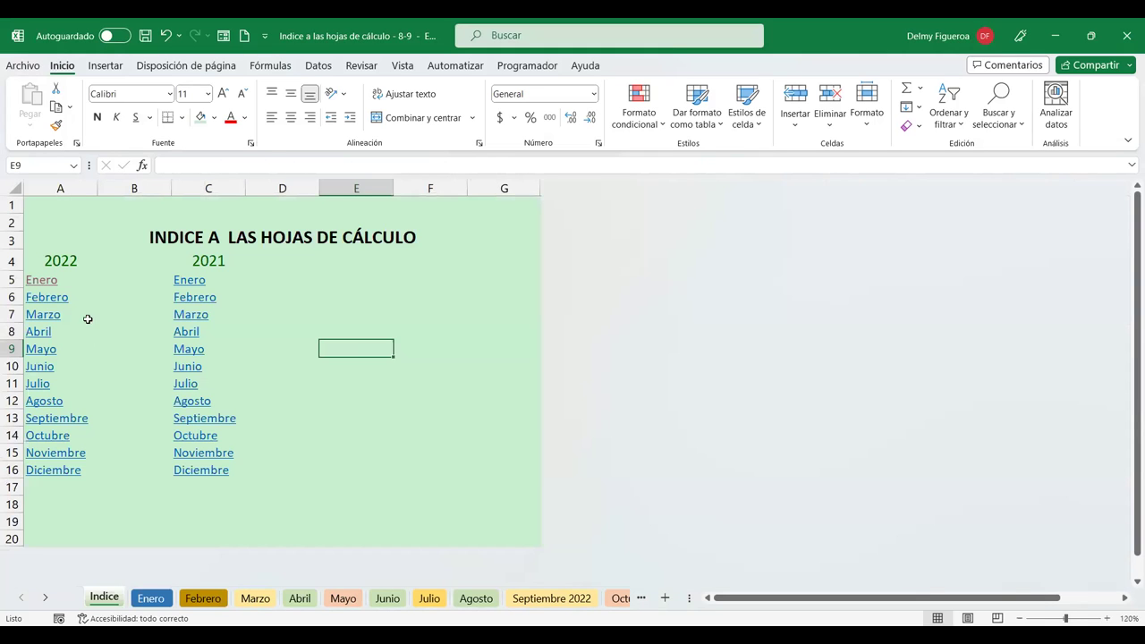
pyautogui.click(47, 301)
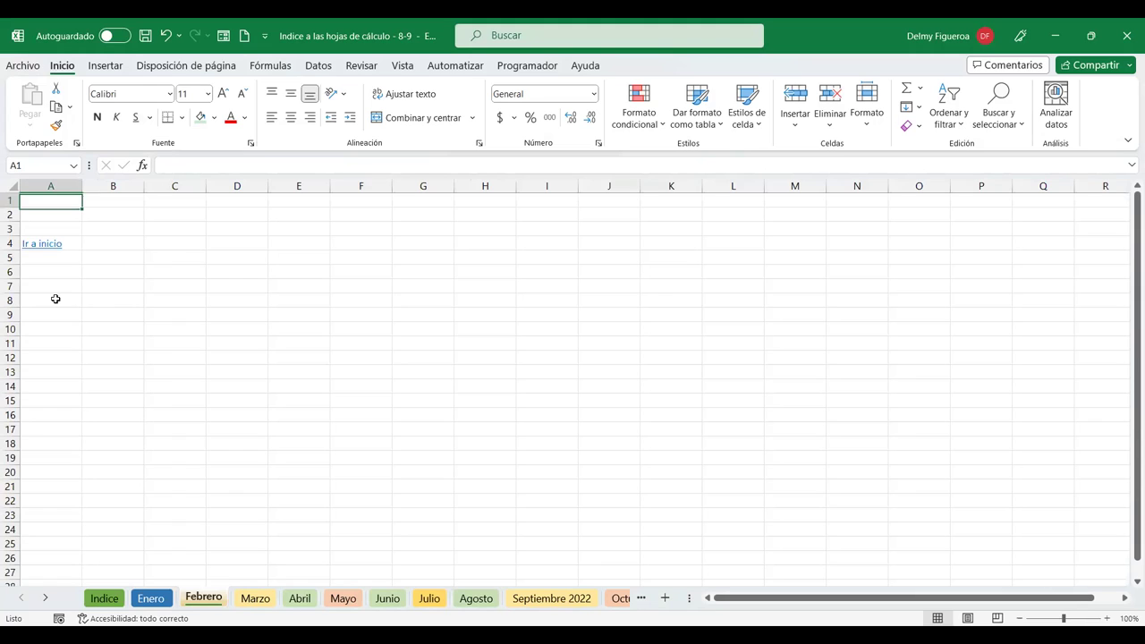
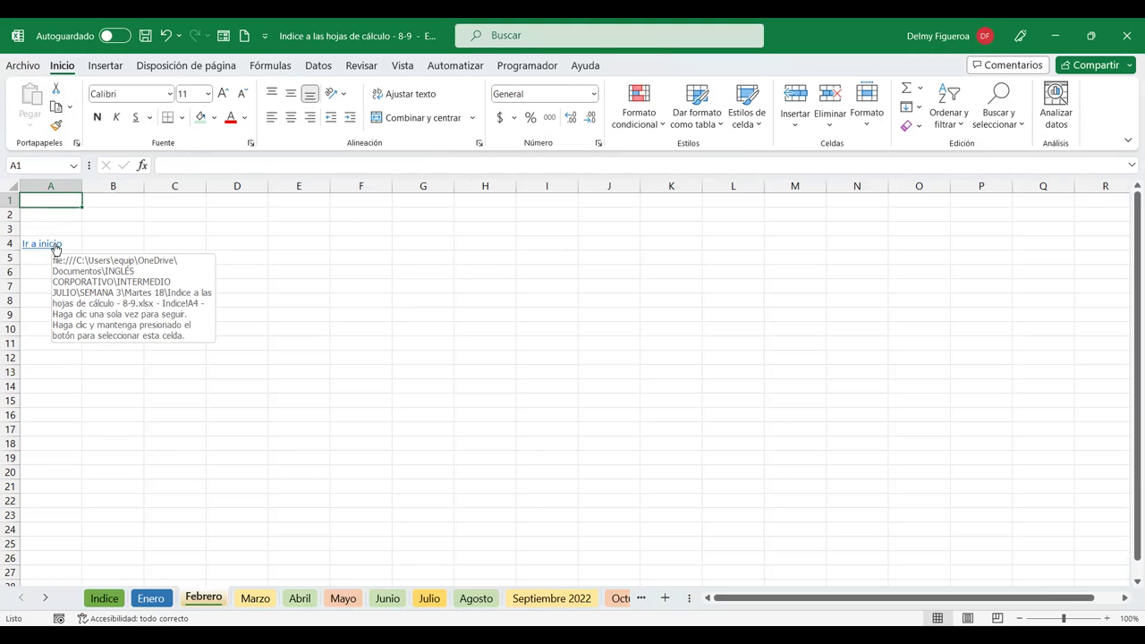
# - Back on Indice, link the 2022 Marzo and Abril cells to their month sheets
pyautogui.click(54, 247)
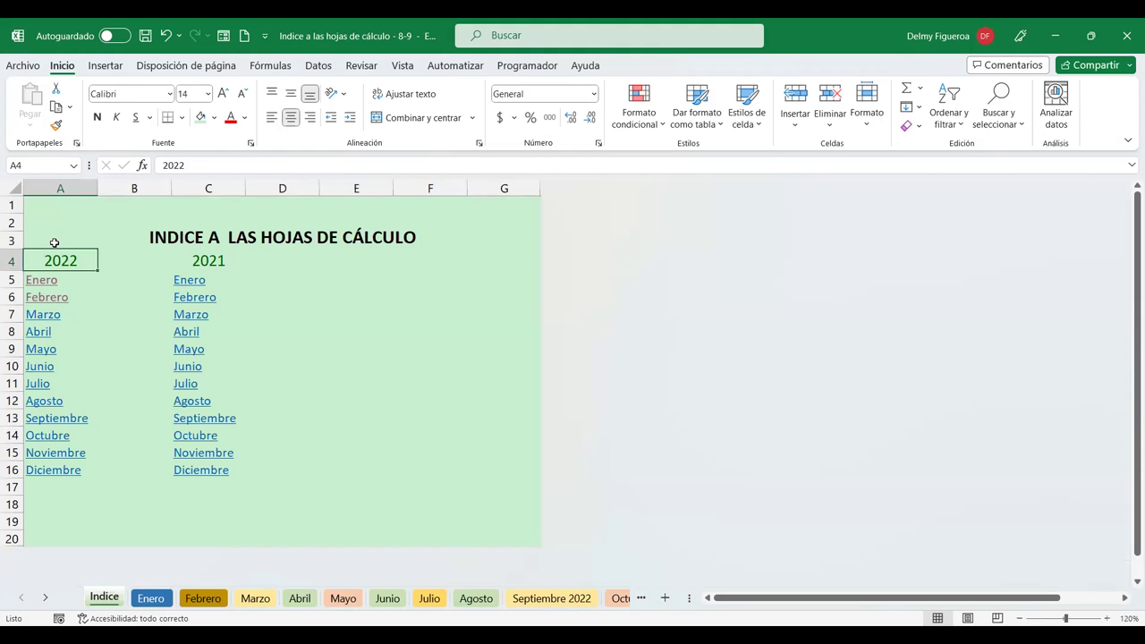
pyautogui.click(46, 314)
pyautogui.rightClick(47, 315)
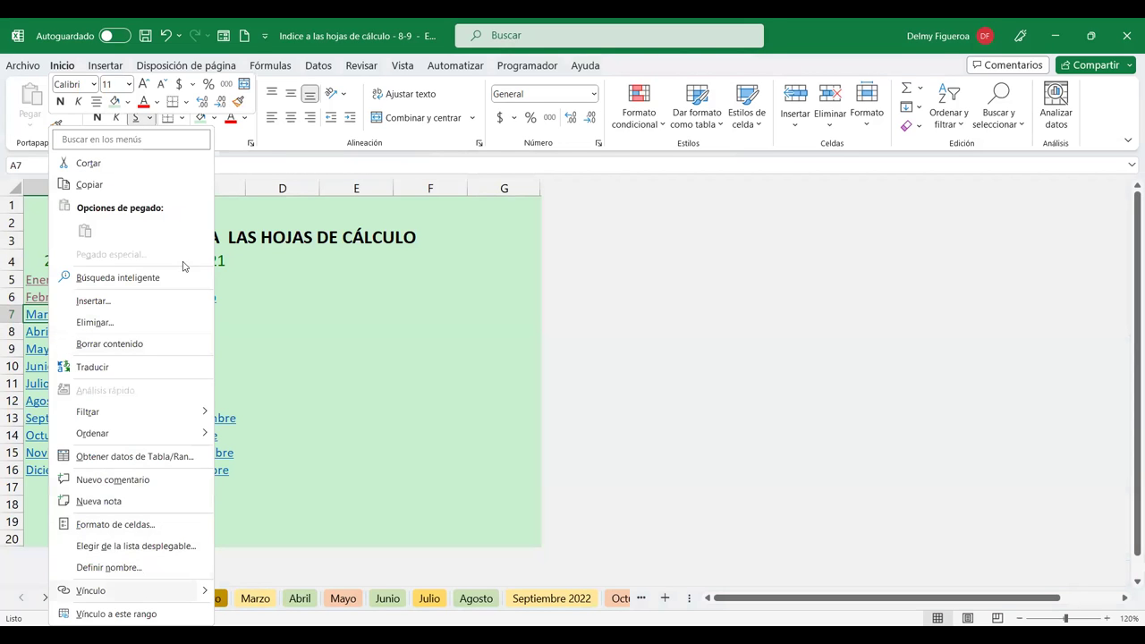
pyautogui.hotkey('ctrl', 'k')
pyautogui.click(174, 220)
pyautogui.click(499, 298)
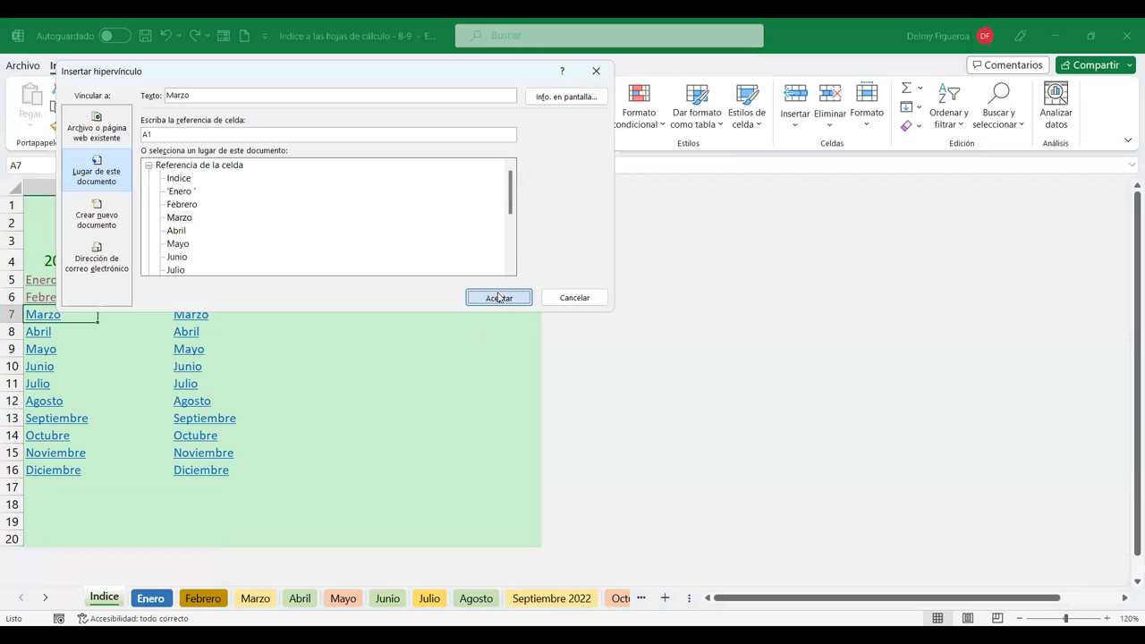
pyautogui.rightClick(46, 332)
pyautogui.click(103, 592)
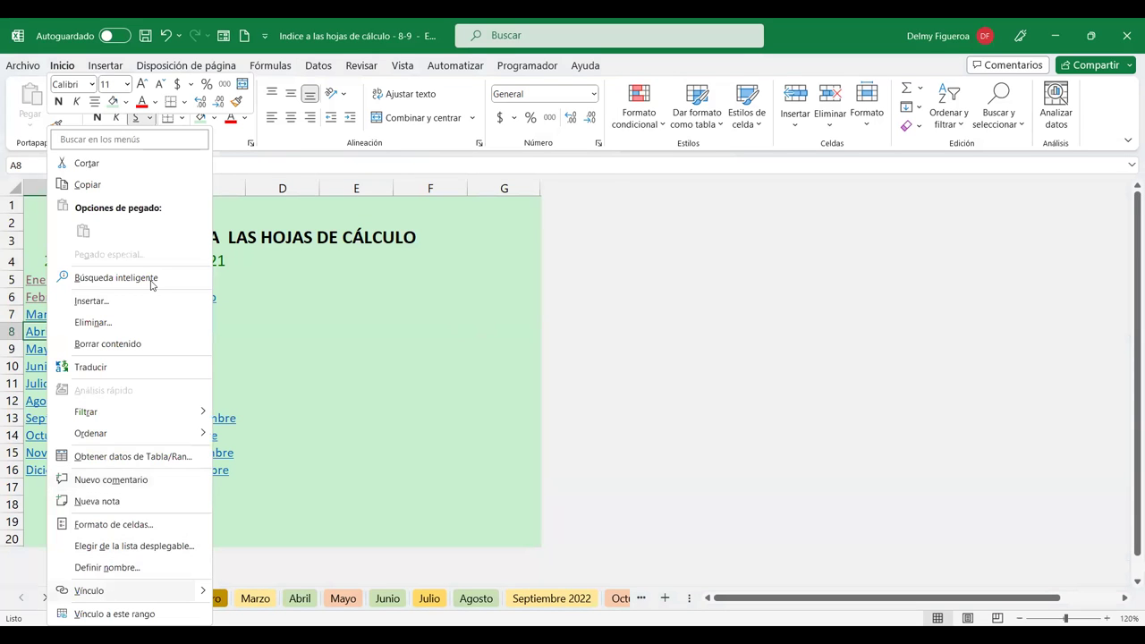
pyautogui.click(176, 231)
pyautogui.click(491, 301)
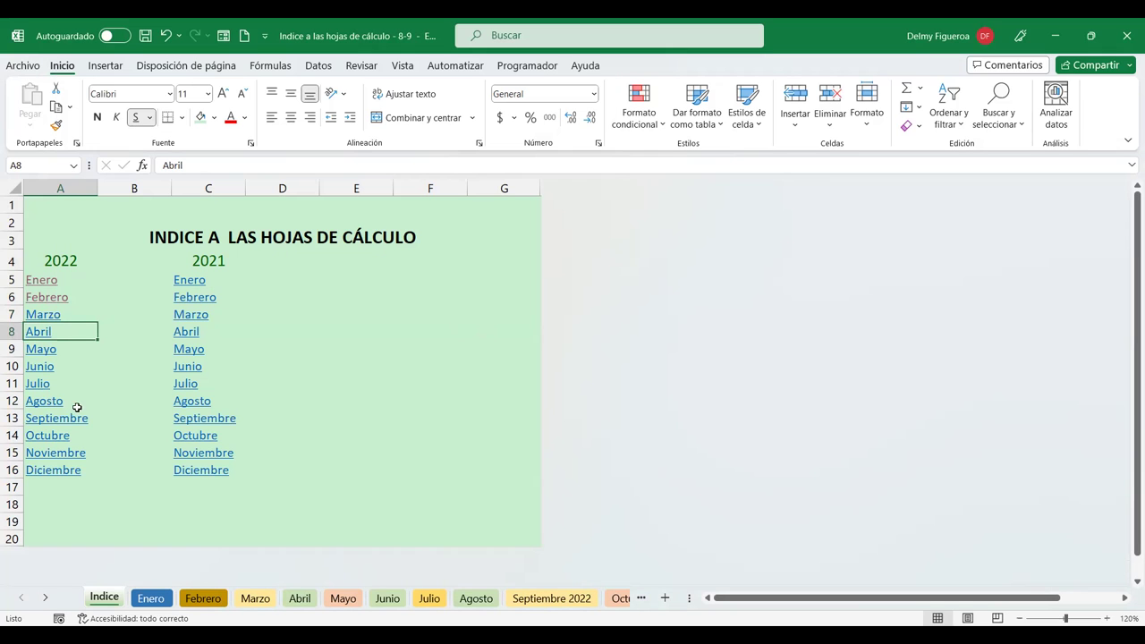
# - Link the 2022 Mayo cell to the Mayo sheet
pyautogui.click(42, 350)
pyautogui.rightClick(42, 350)
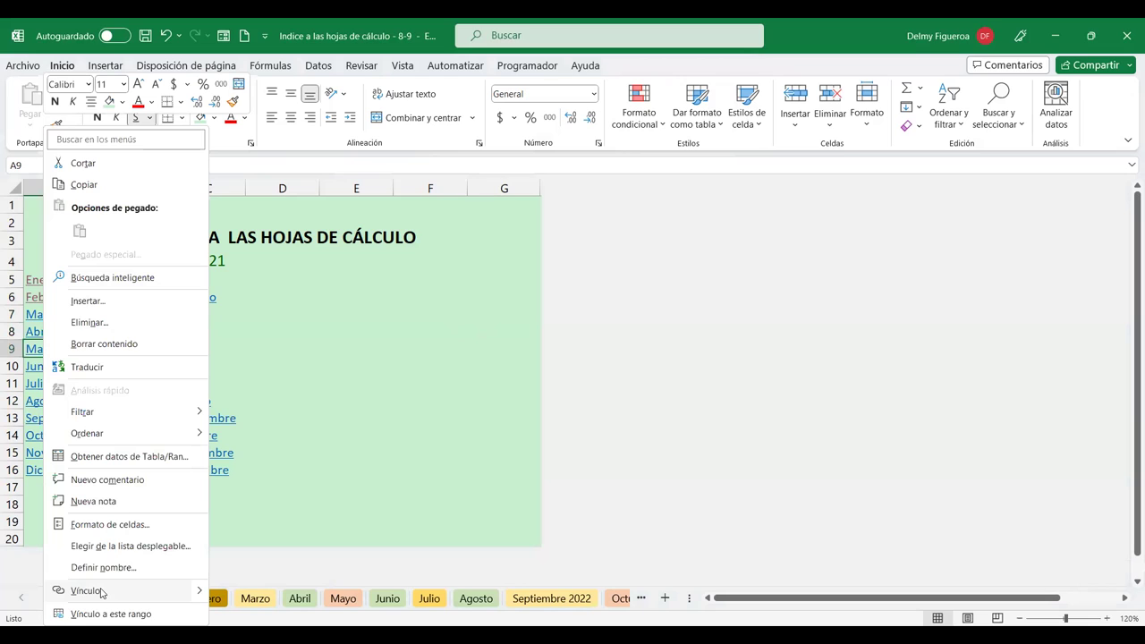
pyautogui.hotkey('ctrl', 'alt', 'k')
pyautogui.scroll(-1, 209, 242)
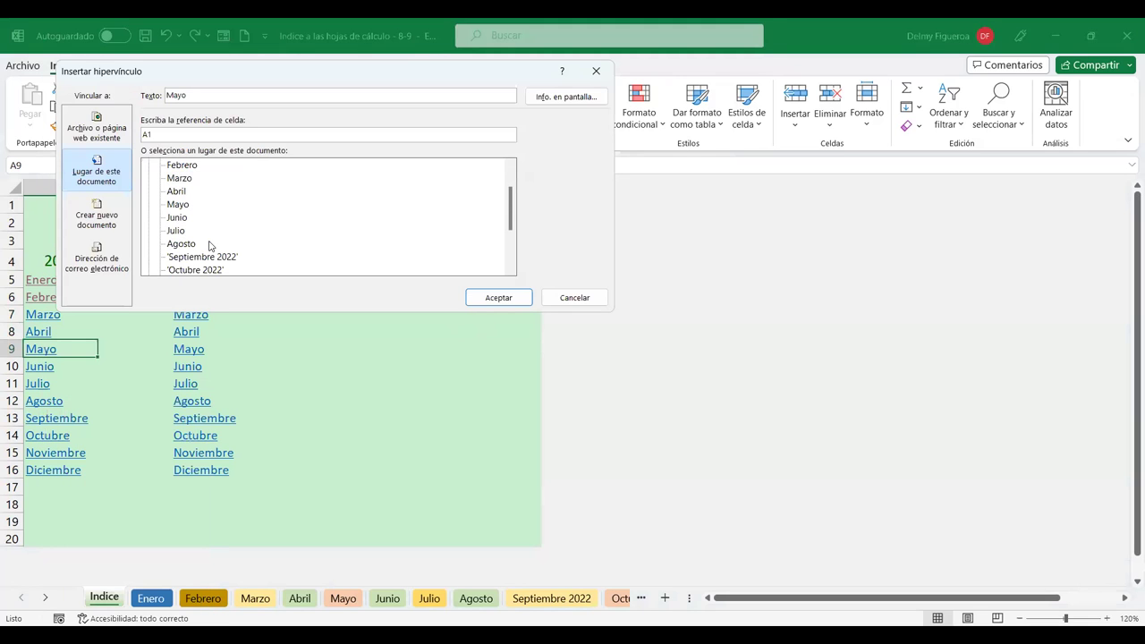
pyautogui.click(179, 204)
pyautogui.click(499, 297)
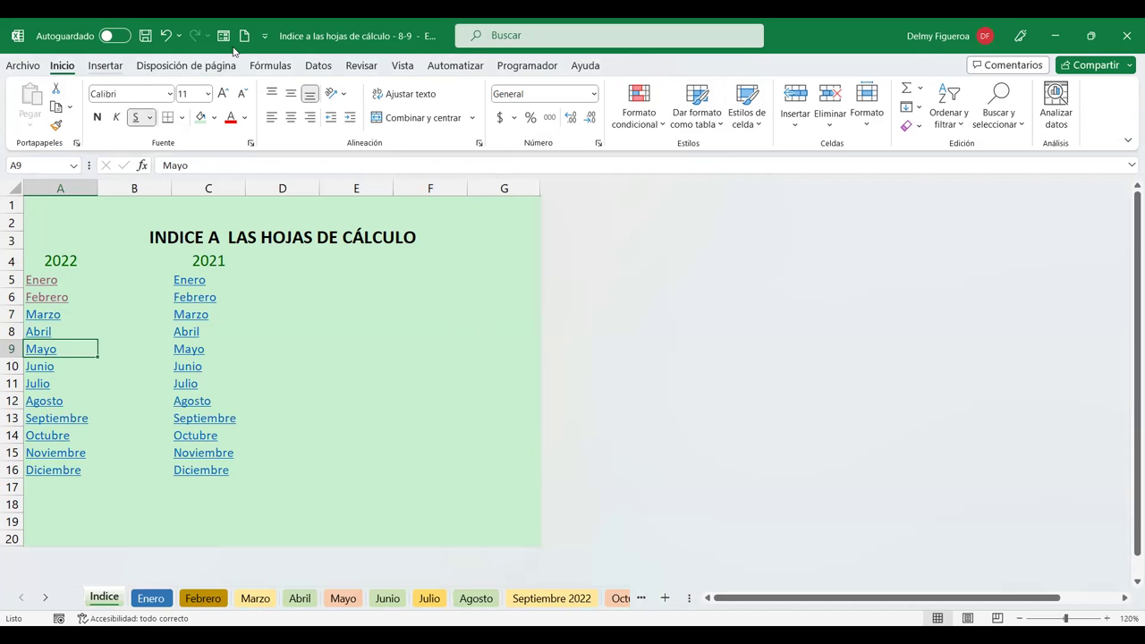
# - Review the Mayo hyperlink's settings without changing them
pyautogui.click(102, 70)
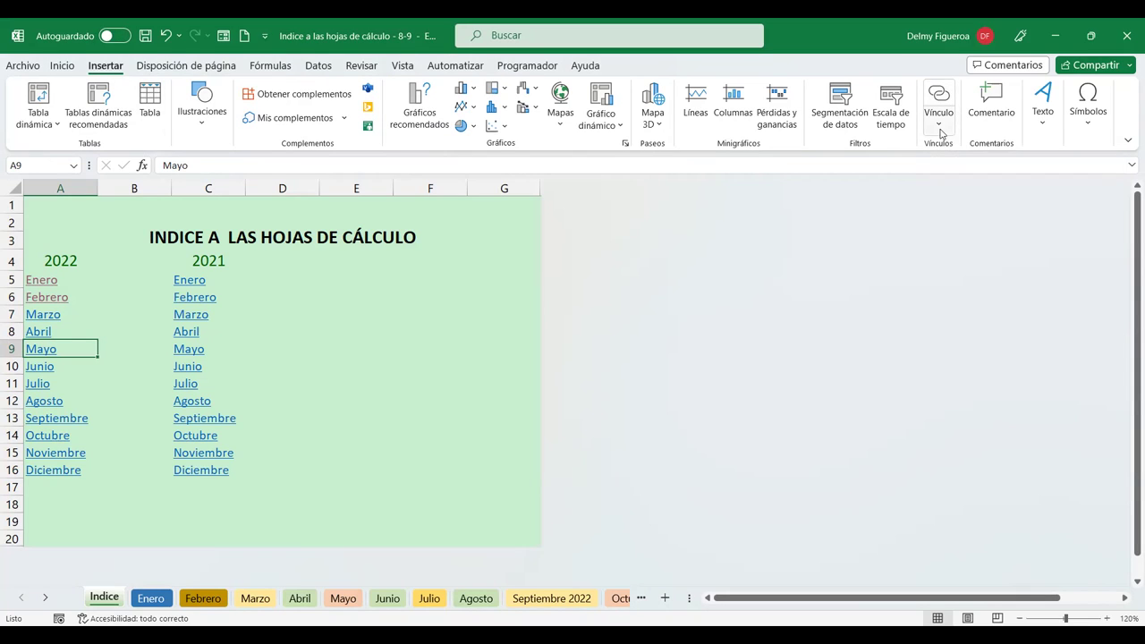
pyautogui.click(940, 131)
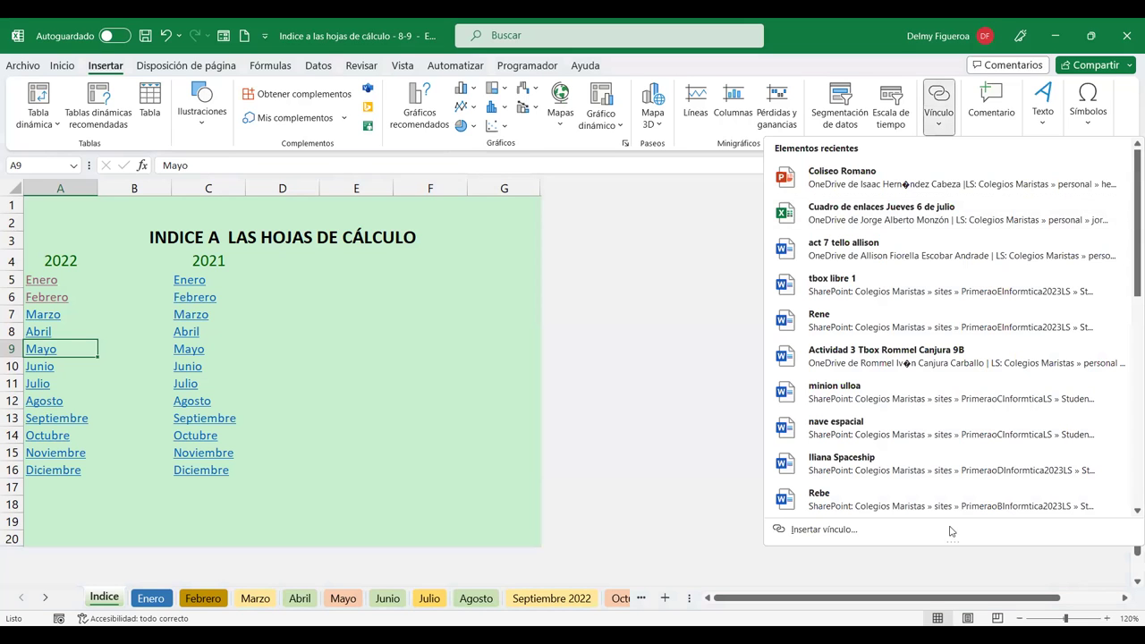
pyautogui.click(906, 528)
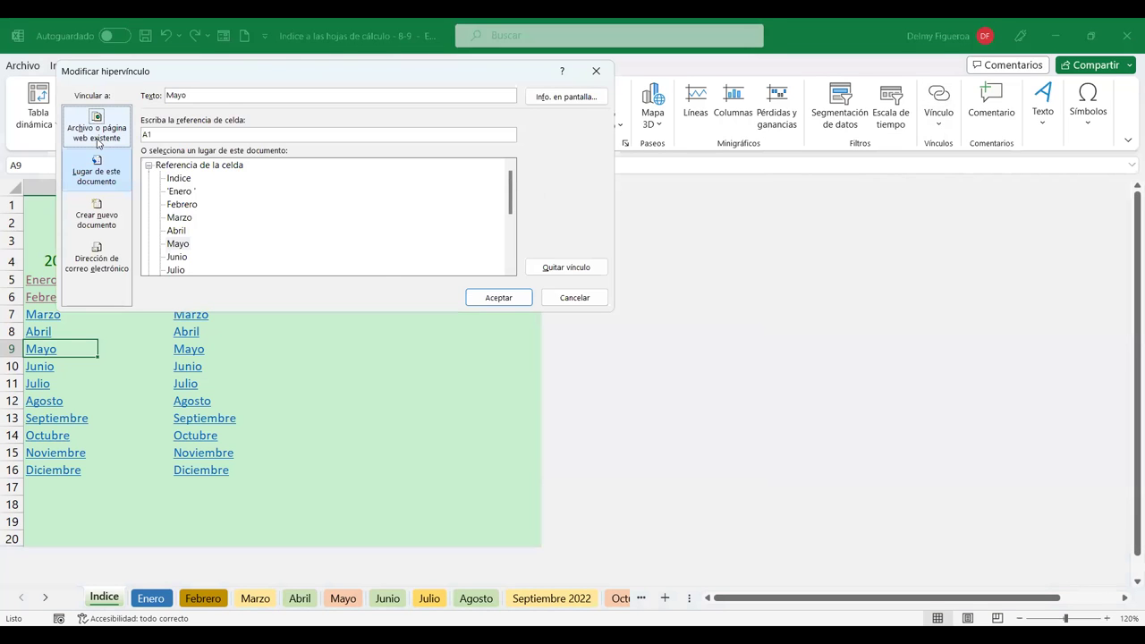
pyautogui.click(575, 297)
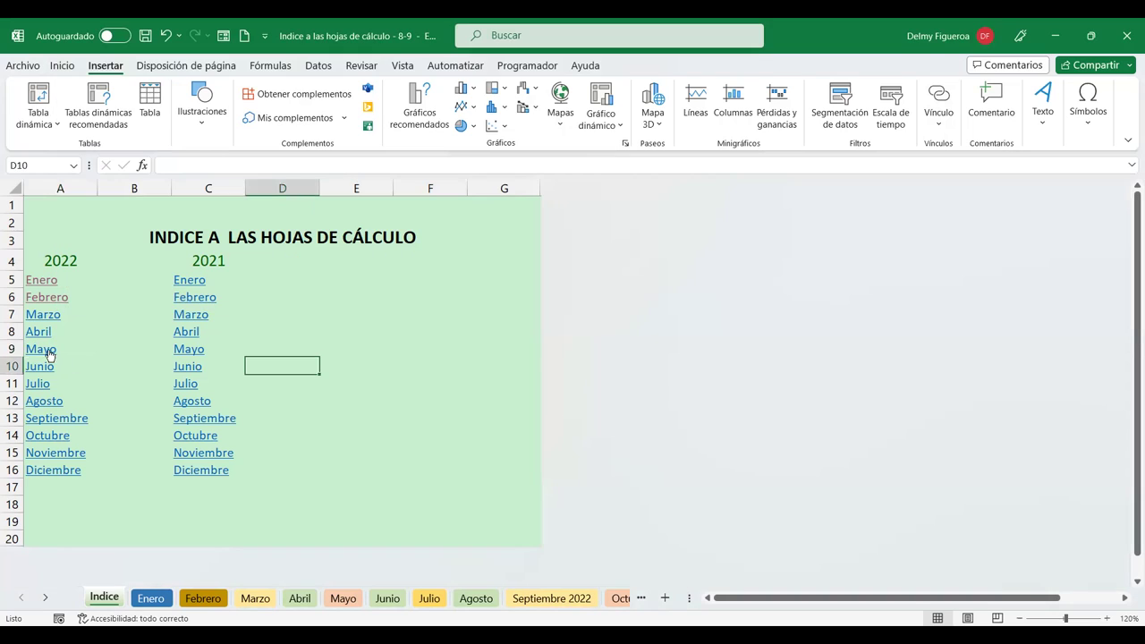
pyautogui.click(40, 368)
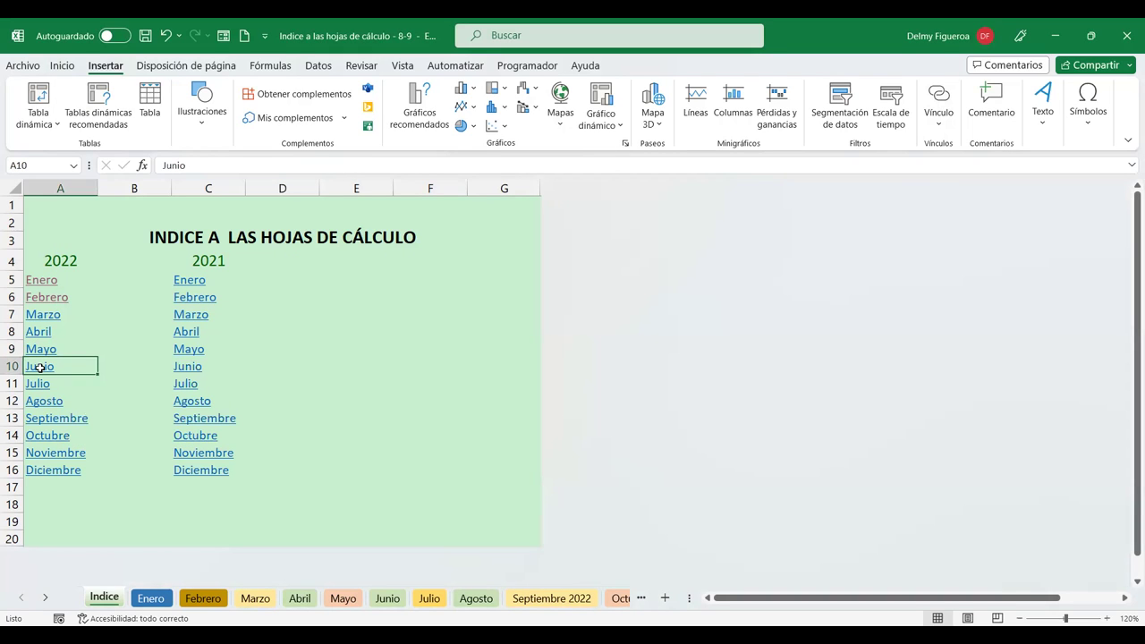
# - Link the 2022 Junio and Julio cells to the Junio and Julio sheets
pyautogui.hotkey('ctrl', 'z')
pyautogui.rightClick(47, 367)
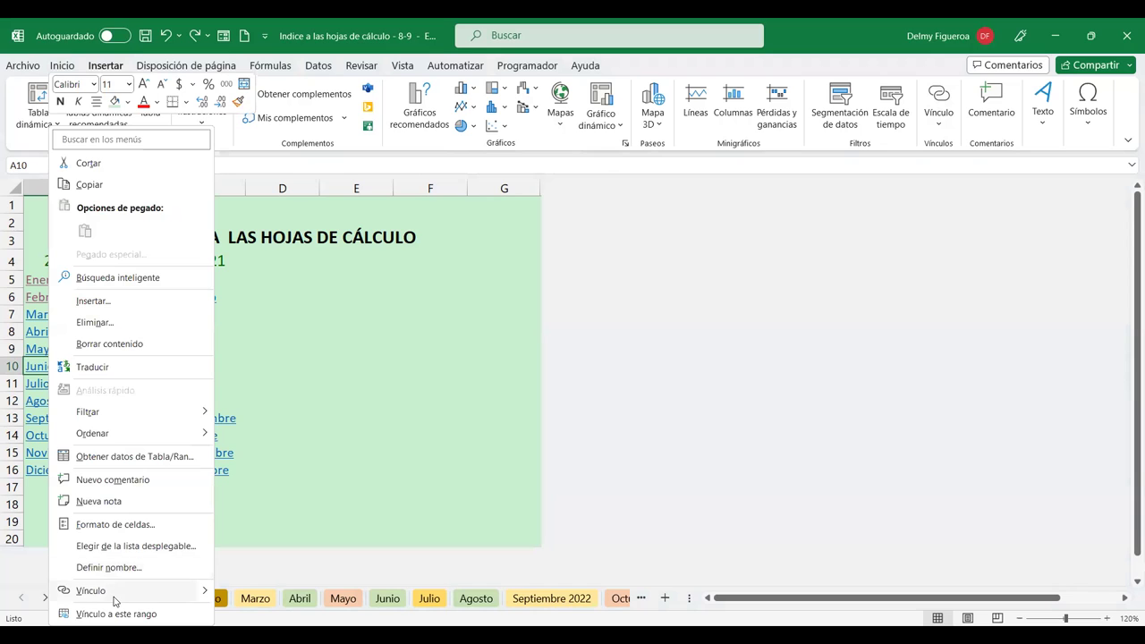
pyautogui.click(98, 590)
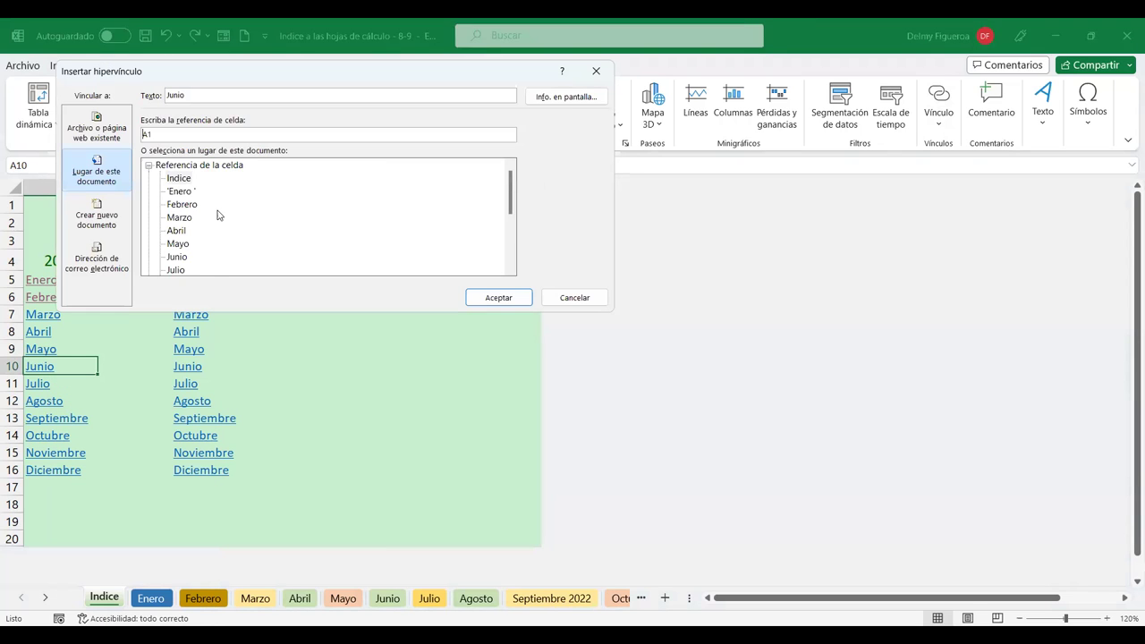
pyautogui.scroll(-1, 217, 215)
pyautogui.click(176, 217)
pyautogui.click(501, 298)
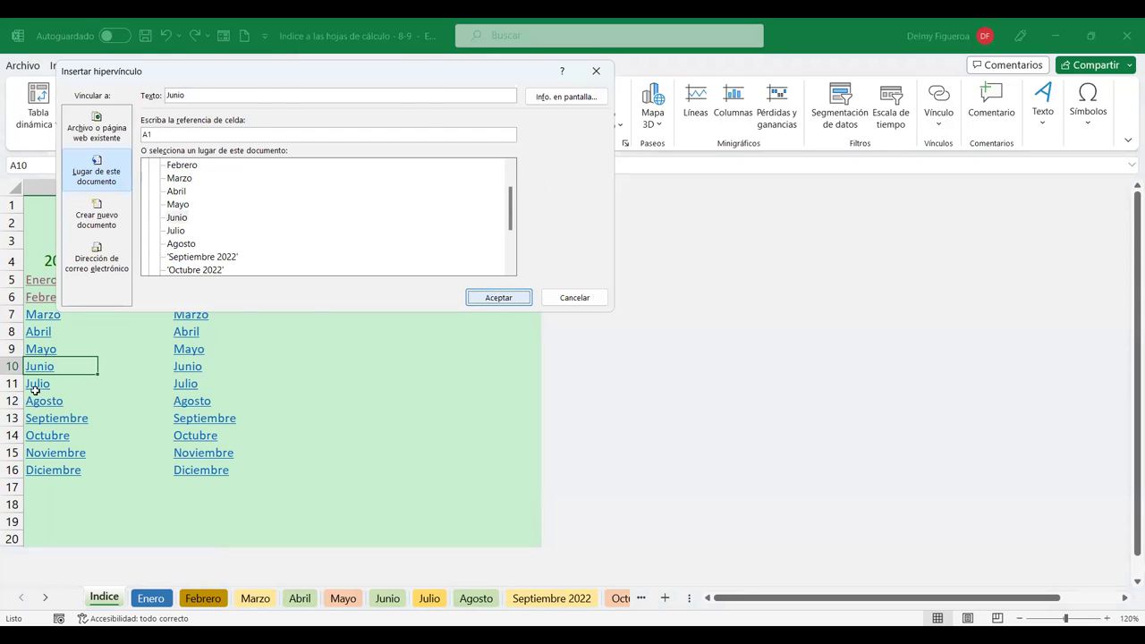
pyautogui.click(39, 386)
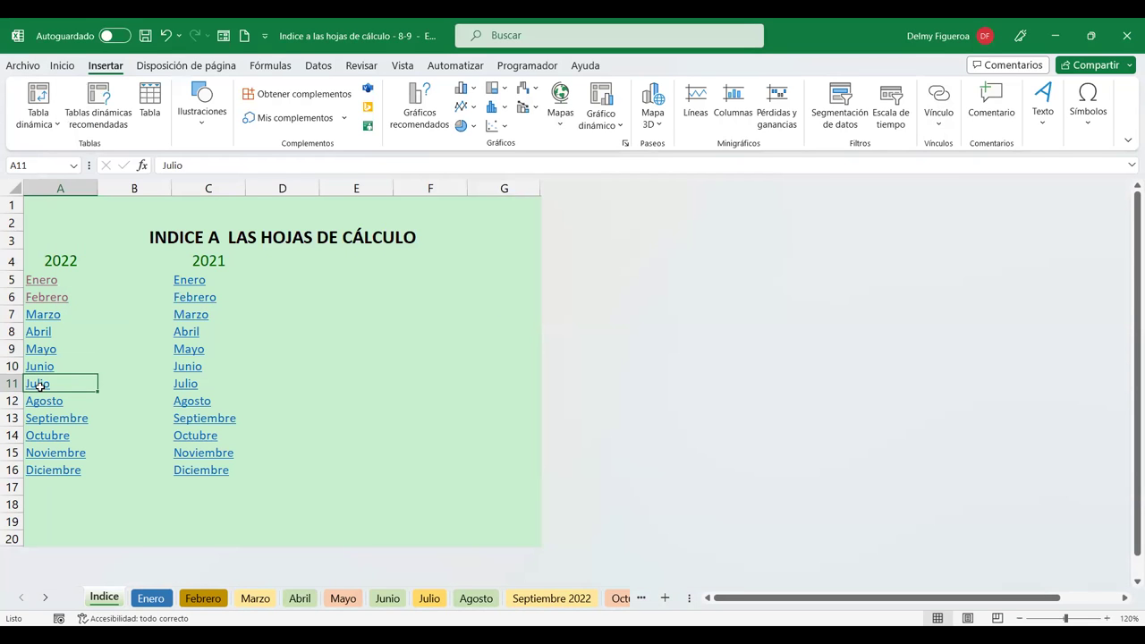
pyautogui.rightClick(39, 386)
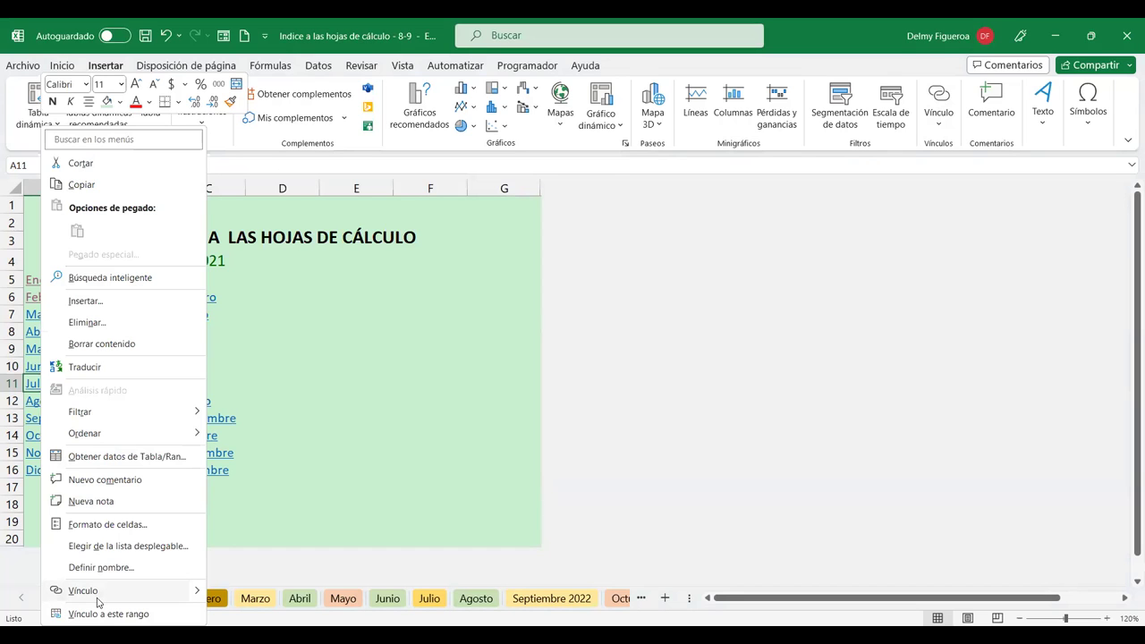
pyautogui.hotkey('ctrl', 'k')
pyautogui.click(177, 270)
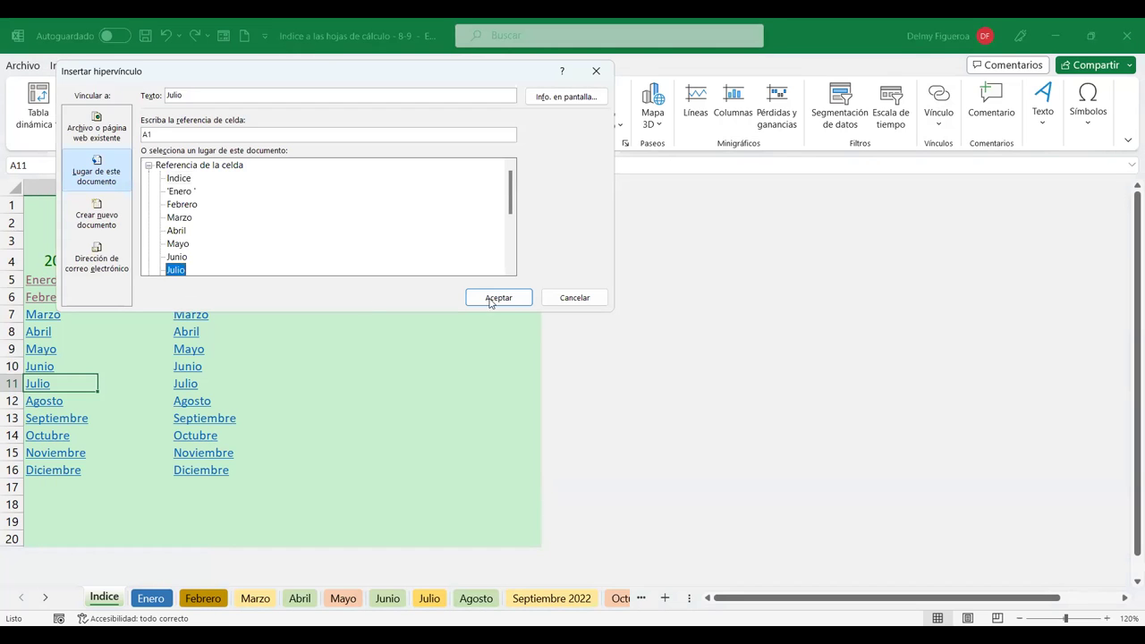
pyautogui.click(514, 302)
# - Link the 2022 Agosto and Septiembre cells to the Agosto and Septiembre 2022 sheets
pyautogui.rightClick(51, 404)
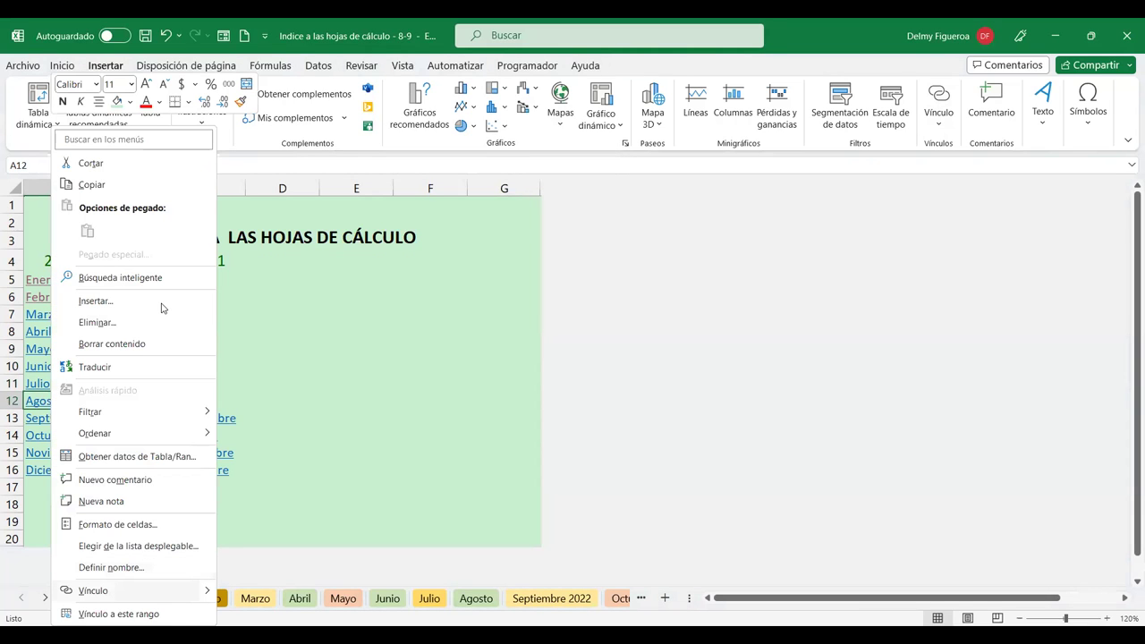
pyautogui.hotkey('ctrl', 'k')
pyautogui.click(181, 243)
pyautogui.click(504, 300)
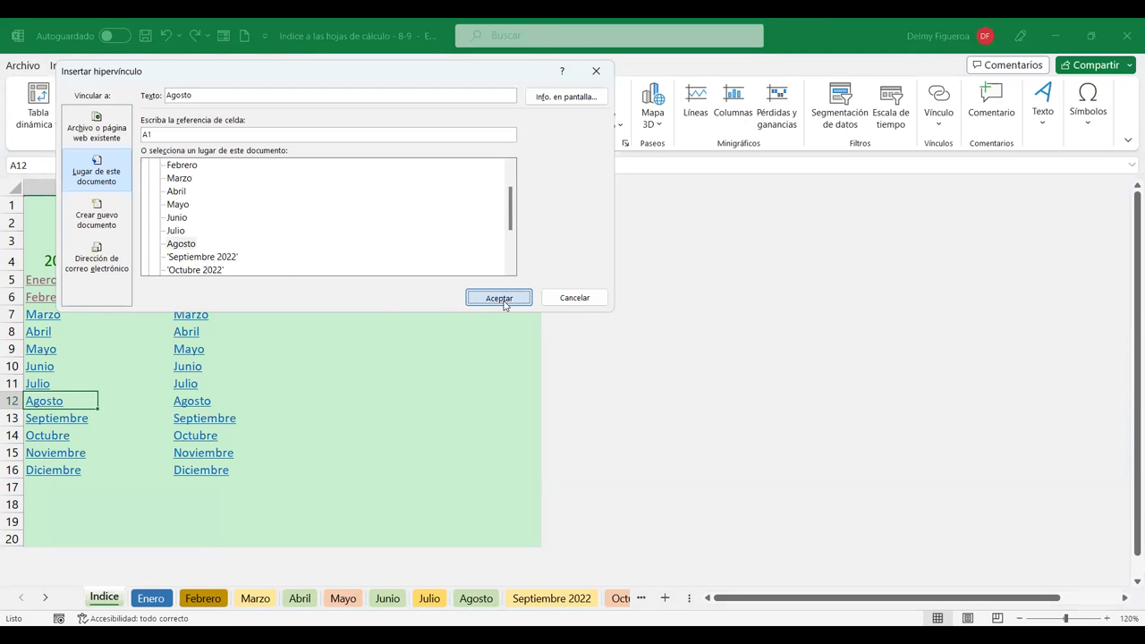
pyautogui.click(76, 417)
pyautogui.rightClick(76, 417)
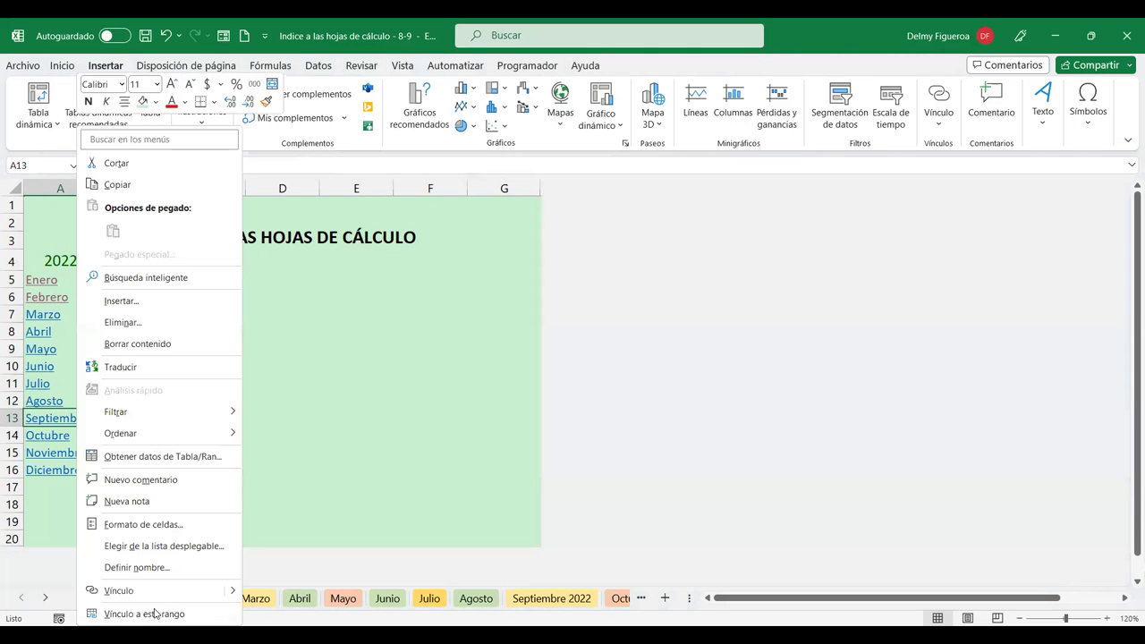
pyautogui.hotkey('ctrl', 'k')
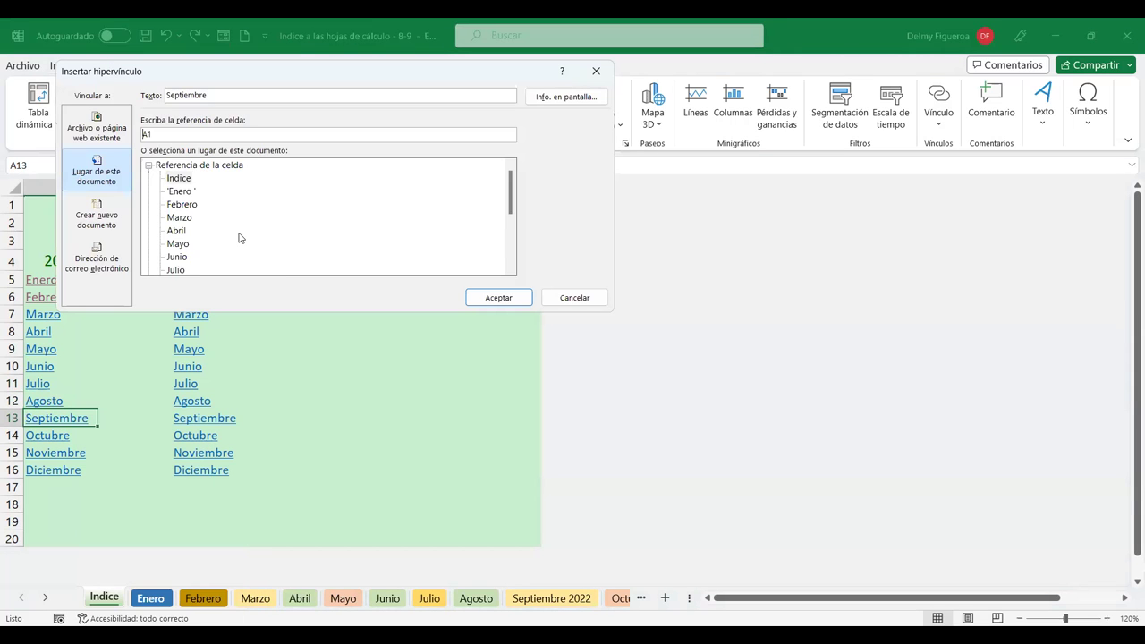
pyautogui.scroll(-3, 238, 238)
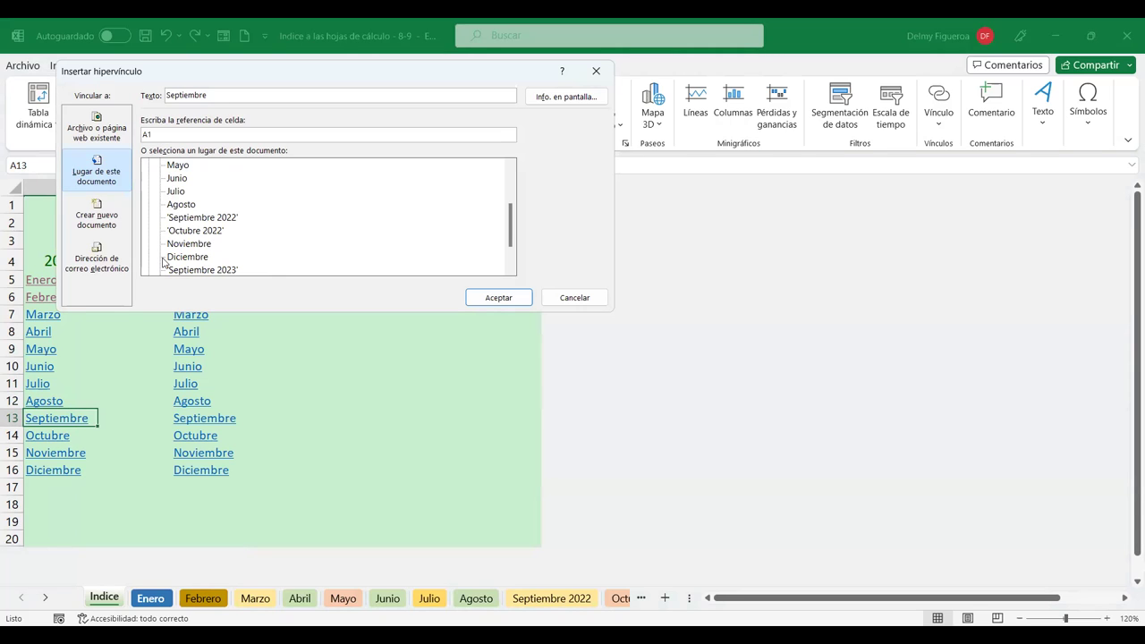
pyautogui.click(221, 218)
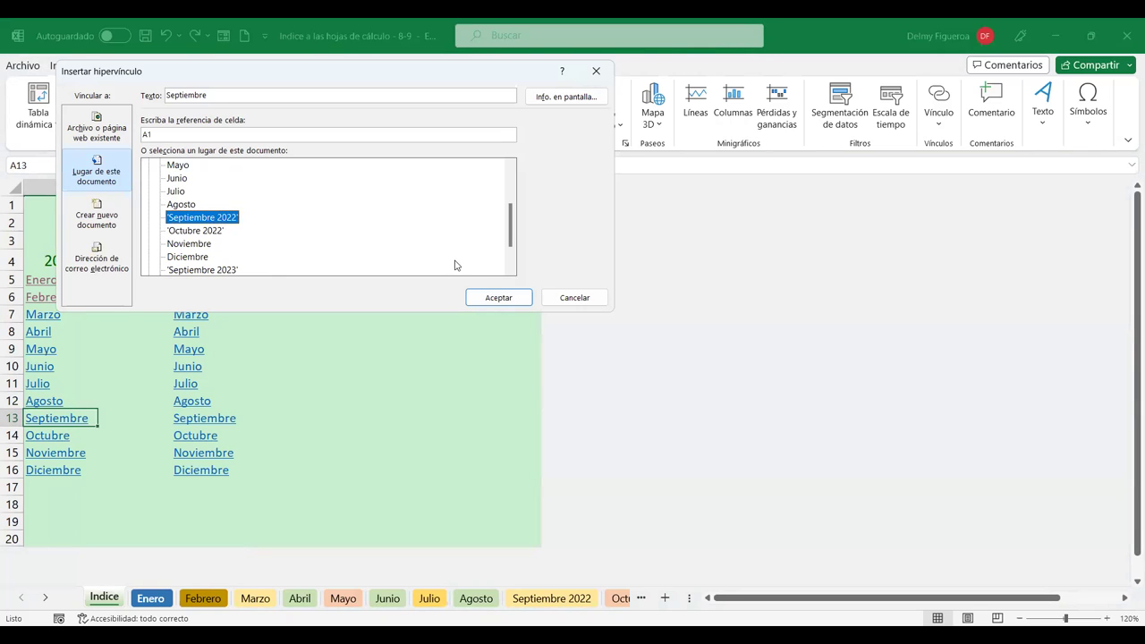
pyautogui.click(502, 298)
# - Link the 2022 Octubre and Noviembre cells to the Octubre 2022 and Noviembre sheets
pyautogui.click(48, 436)
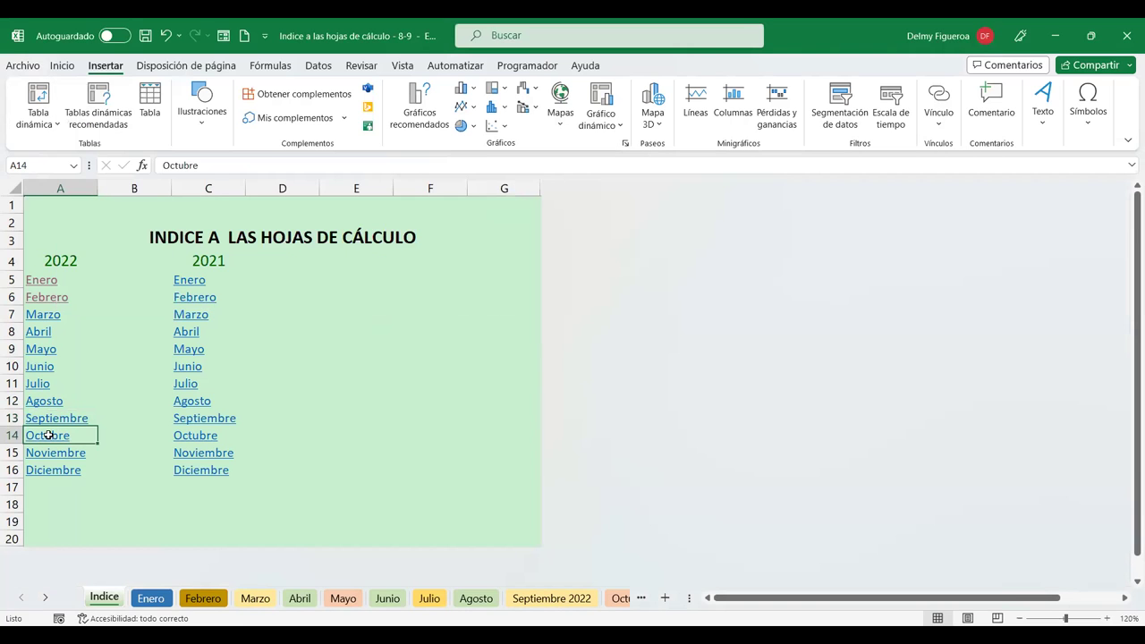
pyautogui.rightClick(49, 436)
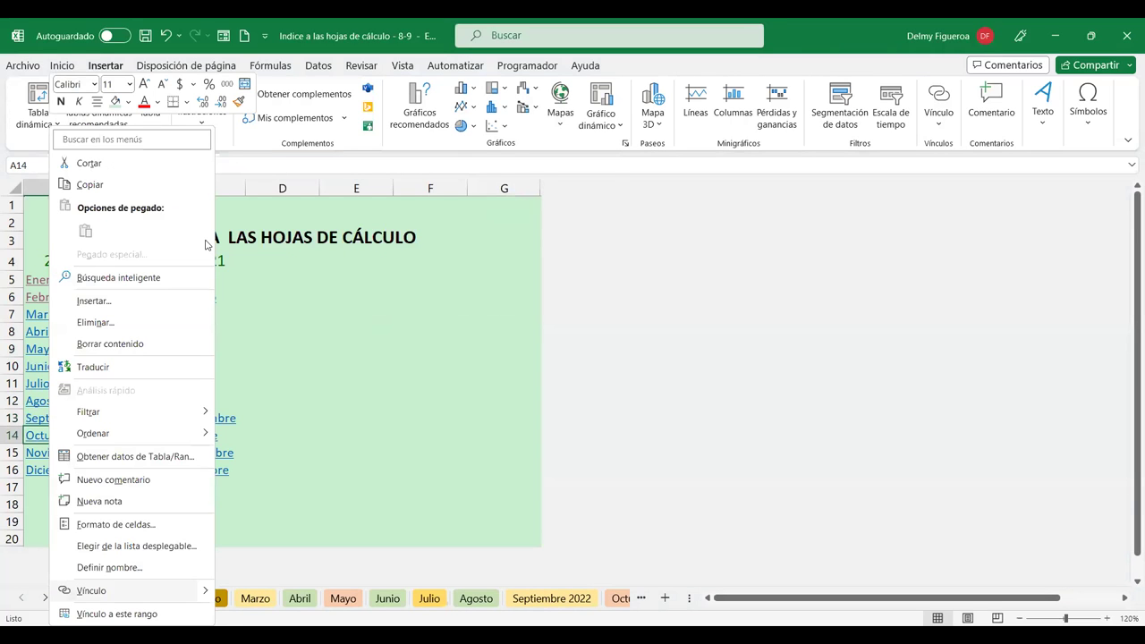
pyautogui.hotkey('ctrl', 'k')
pyautogui.click(215, 230)
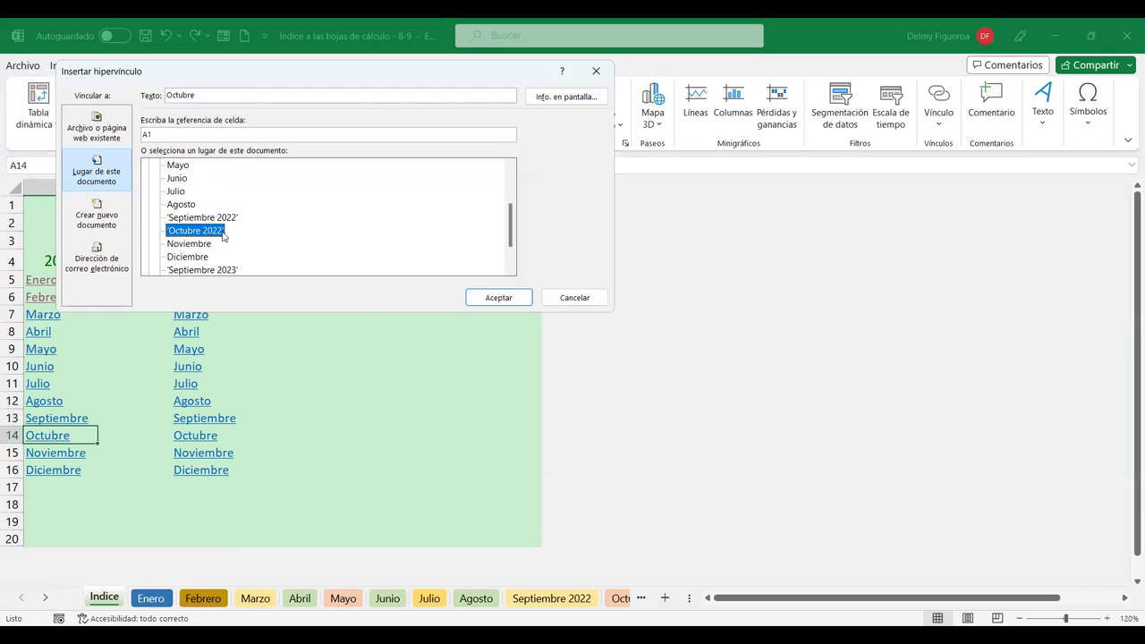
pyautogui.click(494, 300)
pyautogui.rightClick(67, 453)
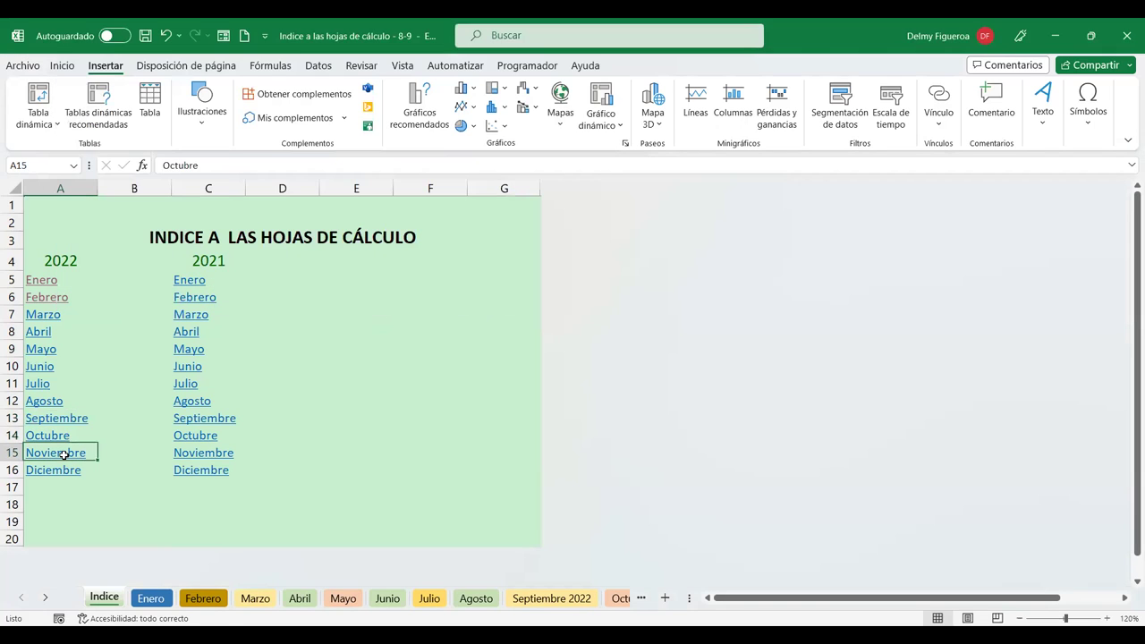
pyautogui.hotkey('ctrl', 'k')
pyautogui.scroll(-1, 216, 266)
pyautogui.click(188, 204)
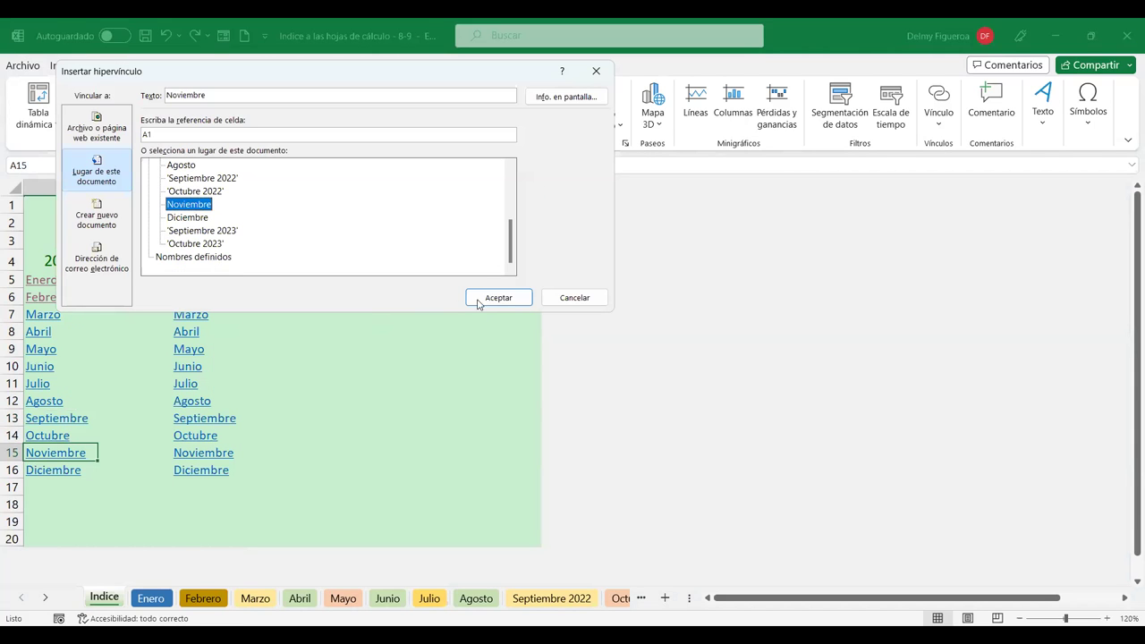
pyautogui.click(479, 300)
# - Link the Diciembre cell A16 to the Diciembre sheet
pyautogui.click(49, 470)
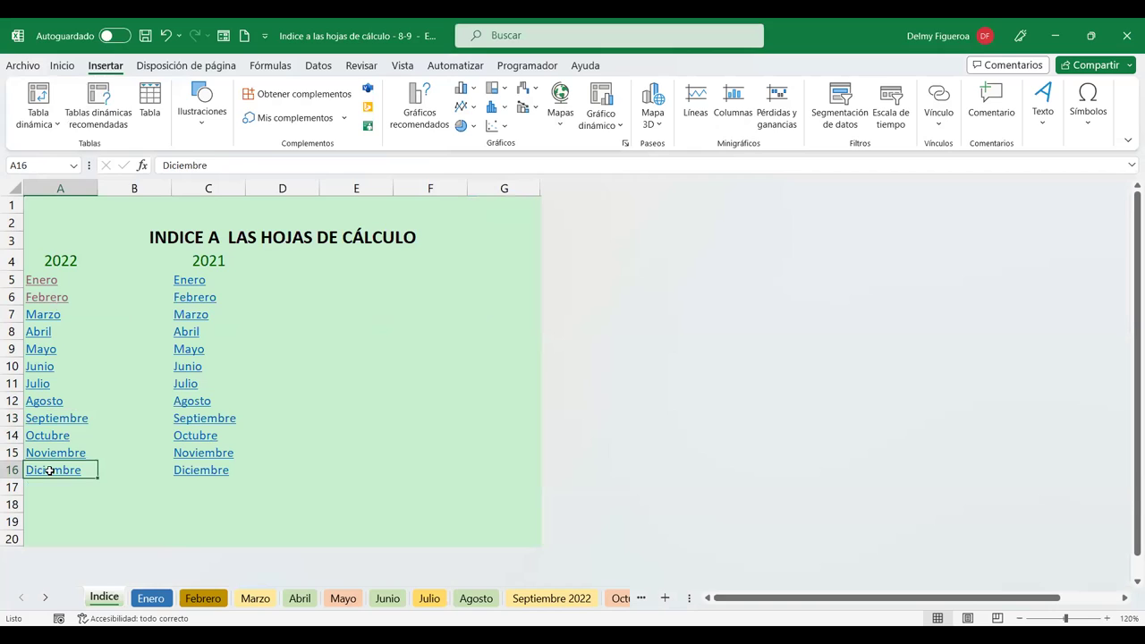
pyautogui.rightClick(49, 471)
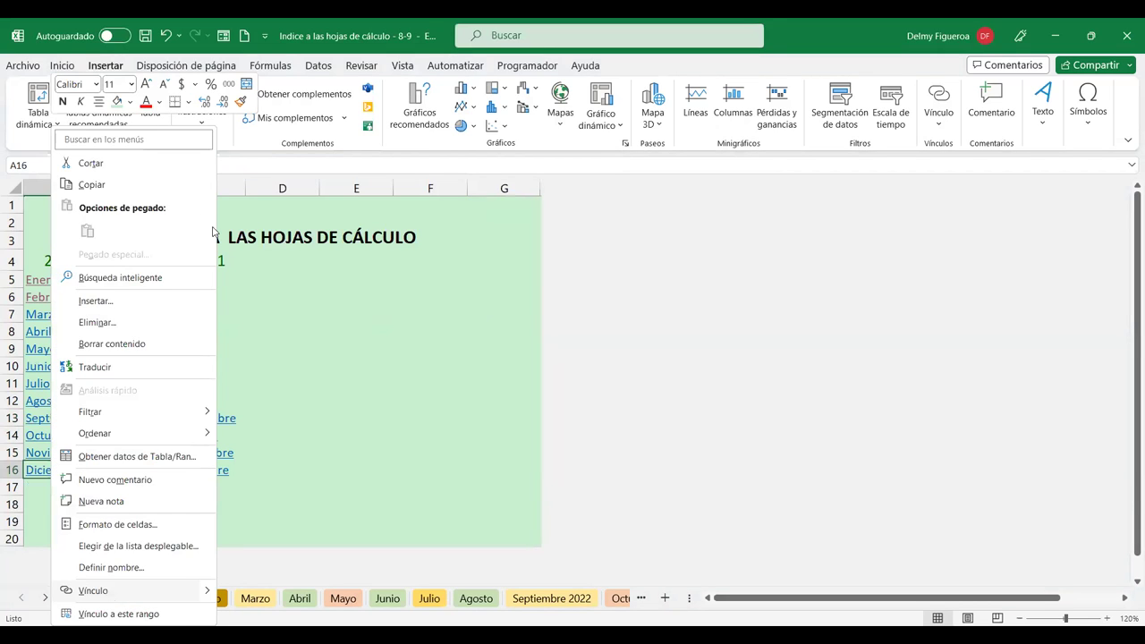
pyautogui.hotkey('ctrl', 'k')
pyautogui.click(193, 218)
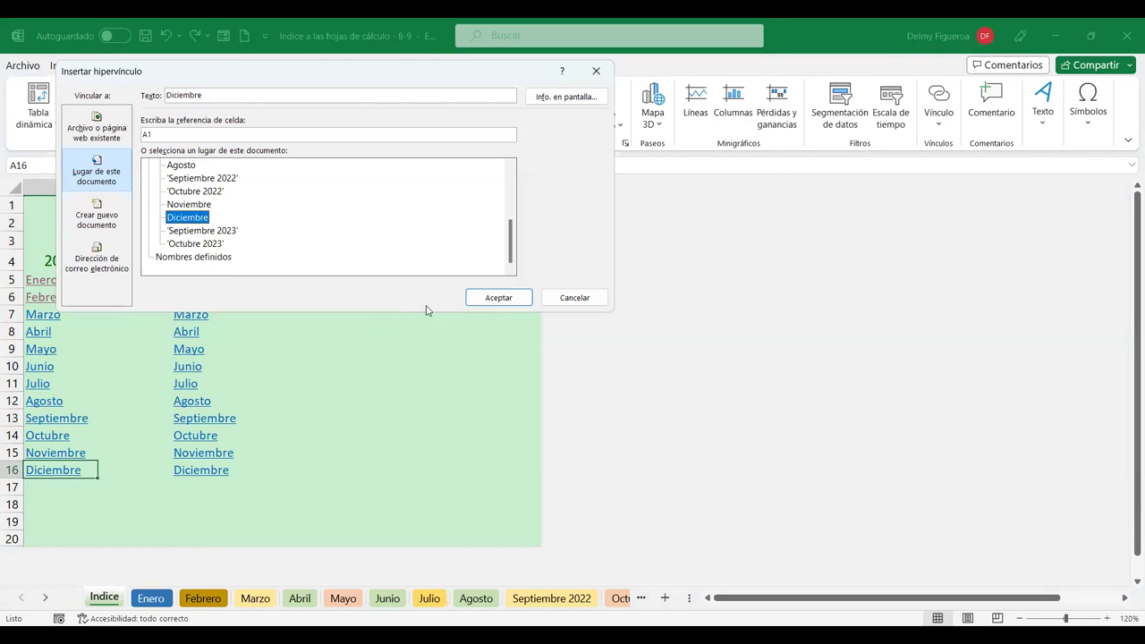
pyautogui.click(510, 297)
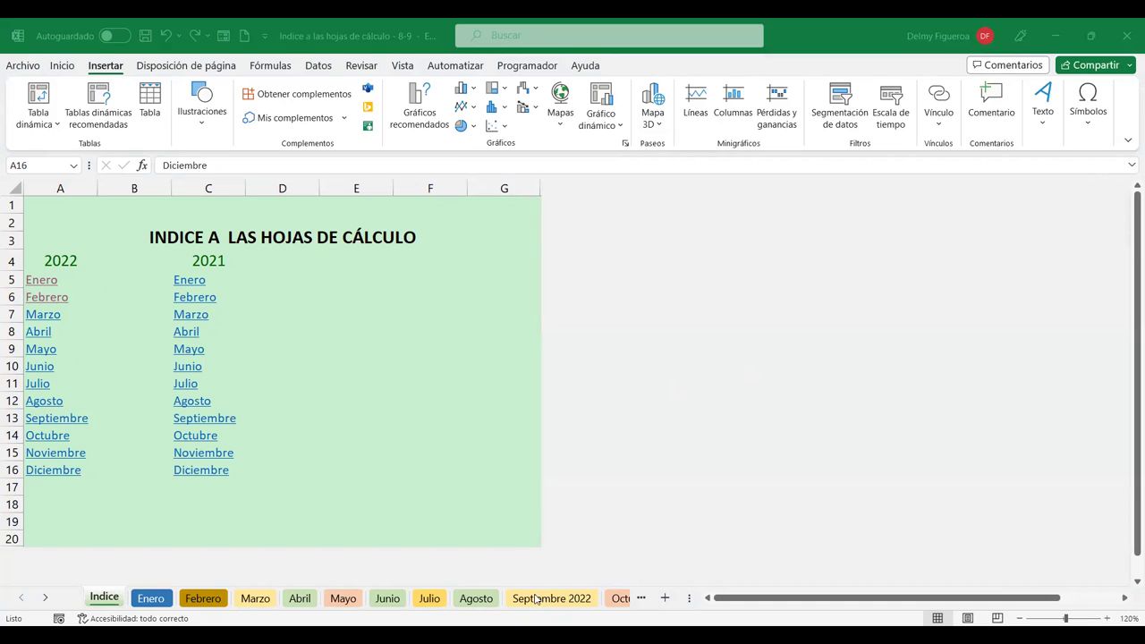
# - Follow the Marzo, Abril and Mayo links and return via Ir a inicio each time
pyautogui.click(52, 321)
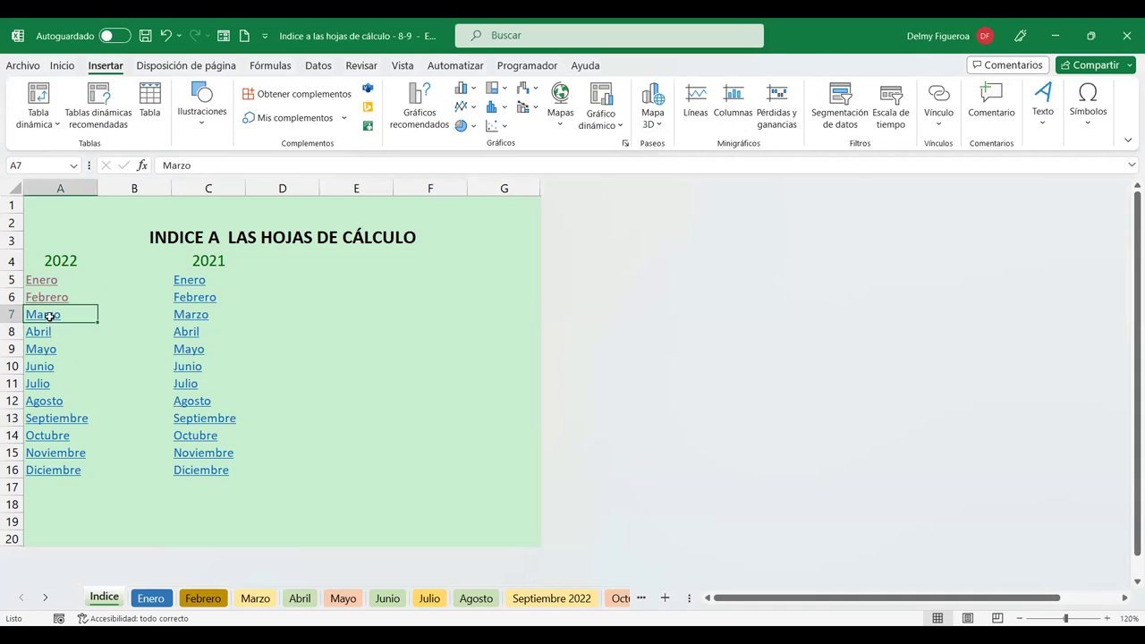
pyautogui.click(48, 247)
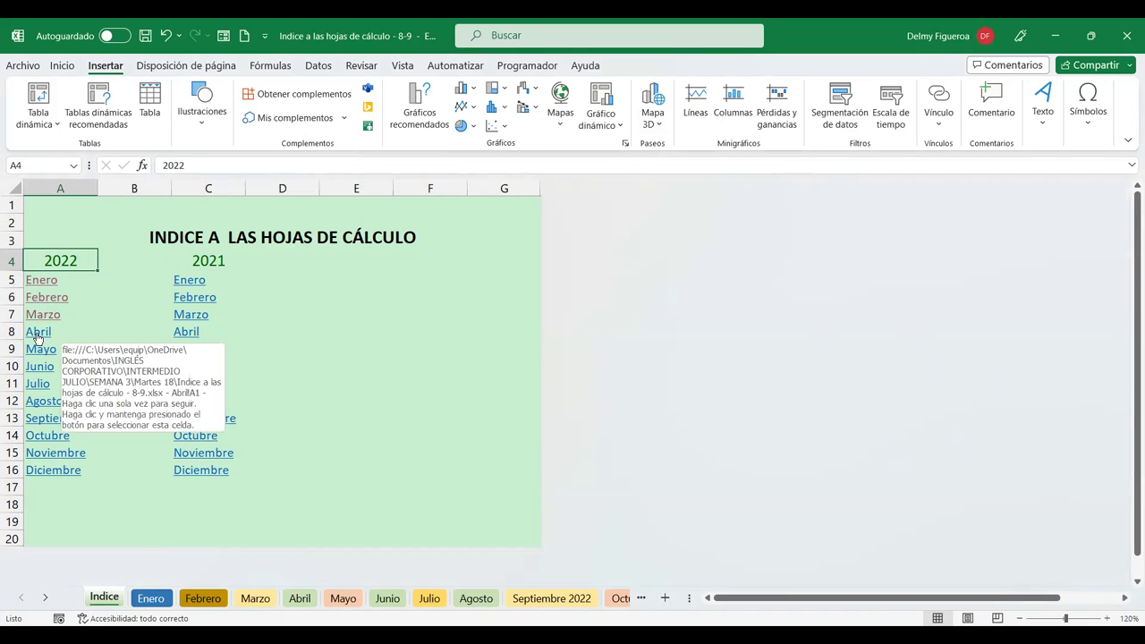
pyautogui.click(37, 335)
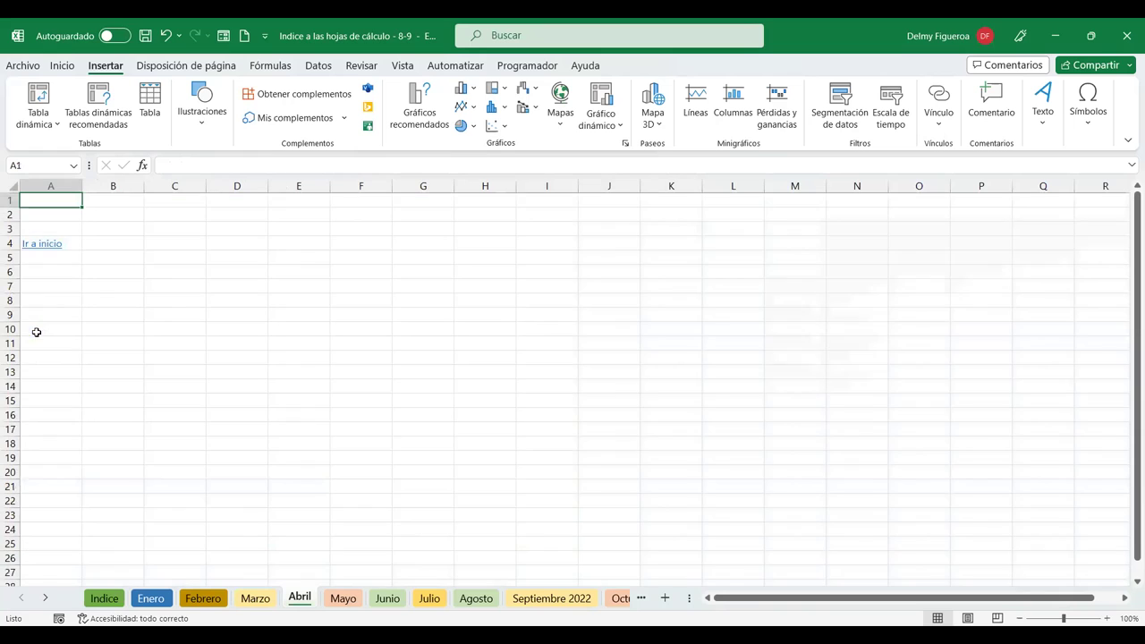
pyautogui.click(55, 245)
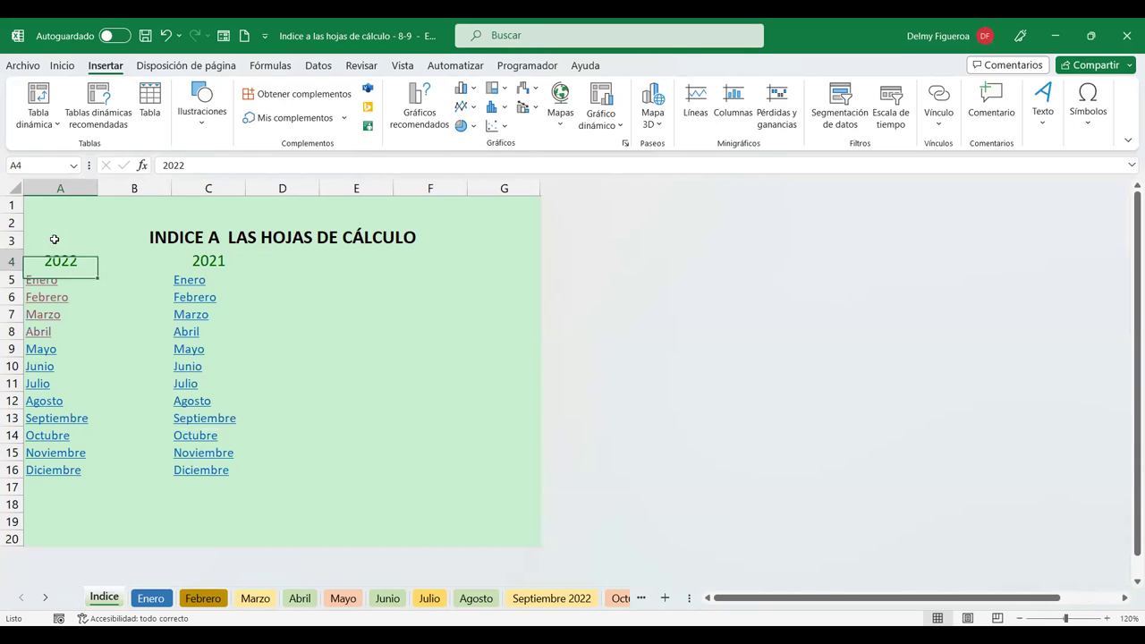
pyautogui.click(41, 351)
pyautogui.click(54, 246)
# - Follow the Junio and Julio links and back, then open the Agosto link
pyautogui.click(41, 367)
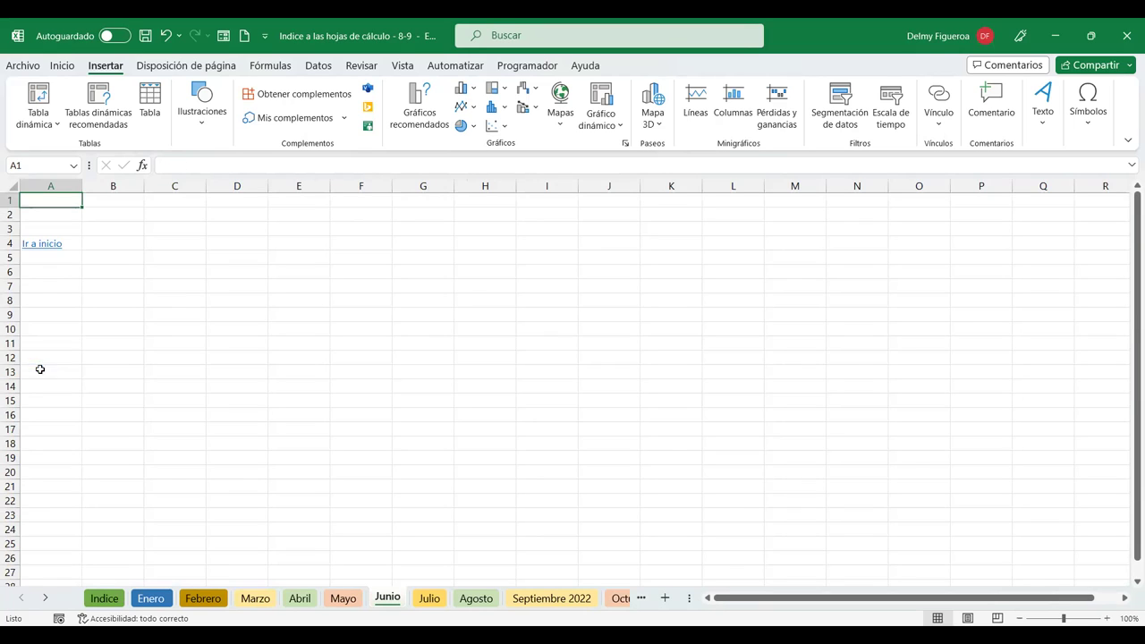
pyautogui.click(51, 250)
pyautogui.click(34, 386)
pyautogui.click(36, 249)
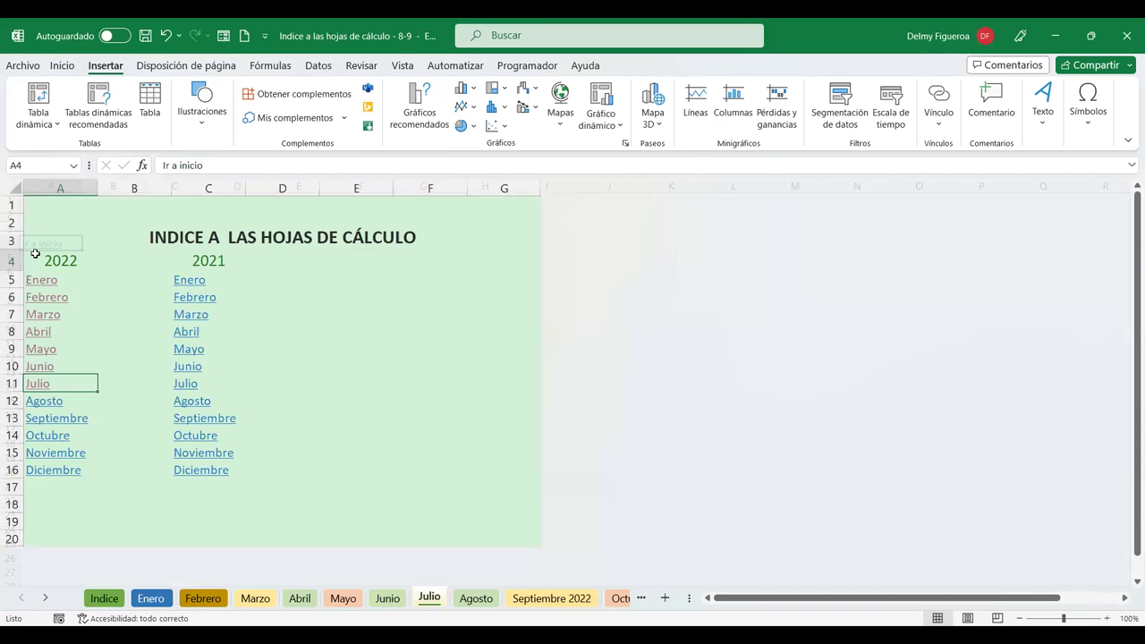
pyautogui.click(49, 403)
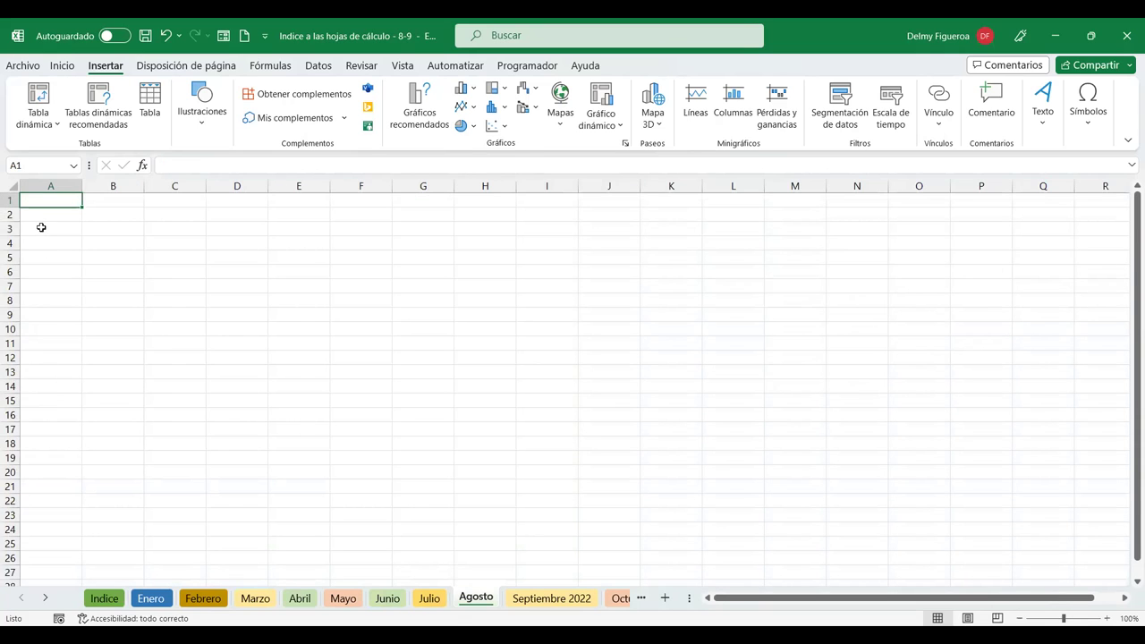
# - Copy Julio's Ir a inicio link and paste it into A4 on Agosto and Septiembre 2022
pyautogui.click(430, 598)
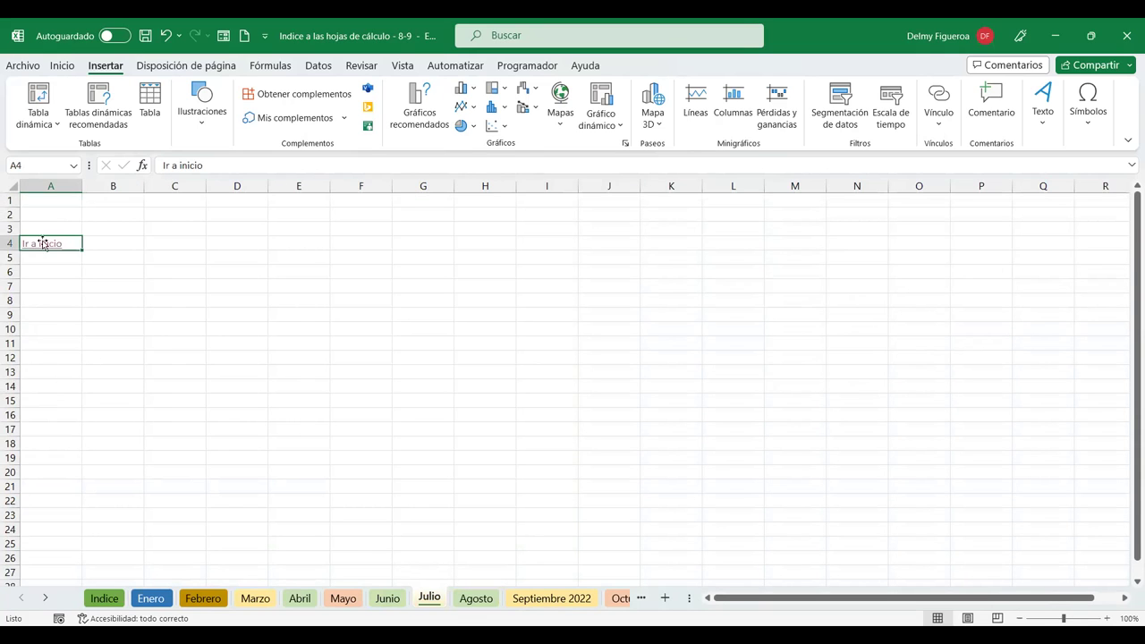
pyautogui.hotkey('ctrl', 'c')
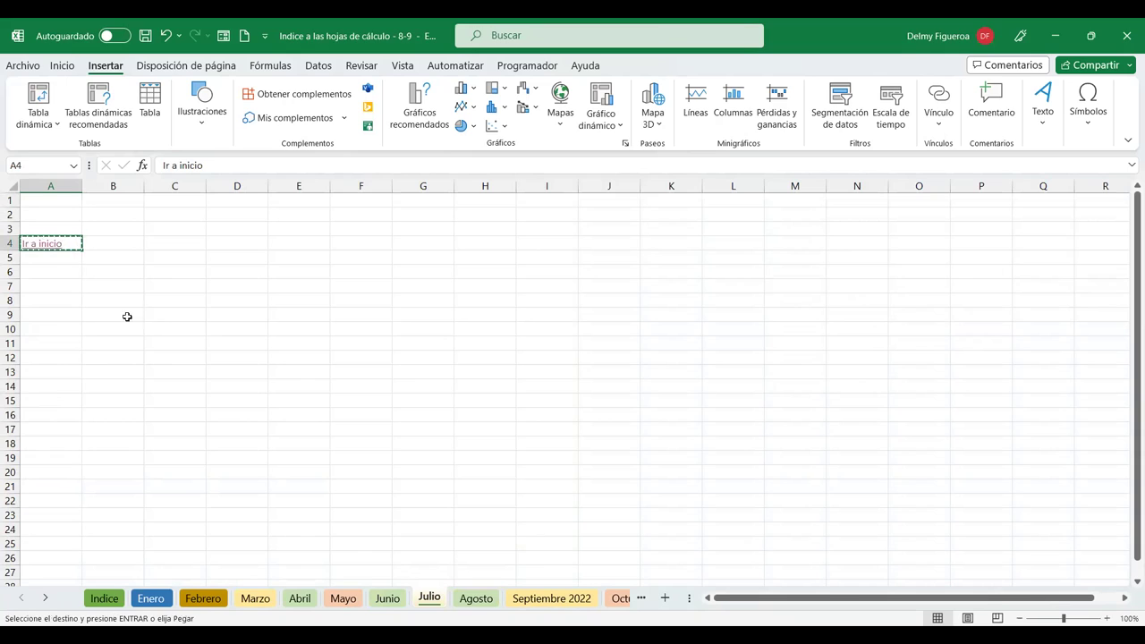
pyautogui.click(476, 598)
pyautogui.click(39, 242)
pyautogui.hotkey('ctrl', 'v')
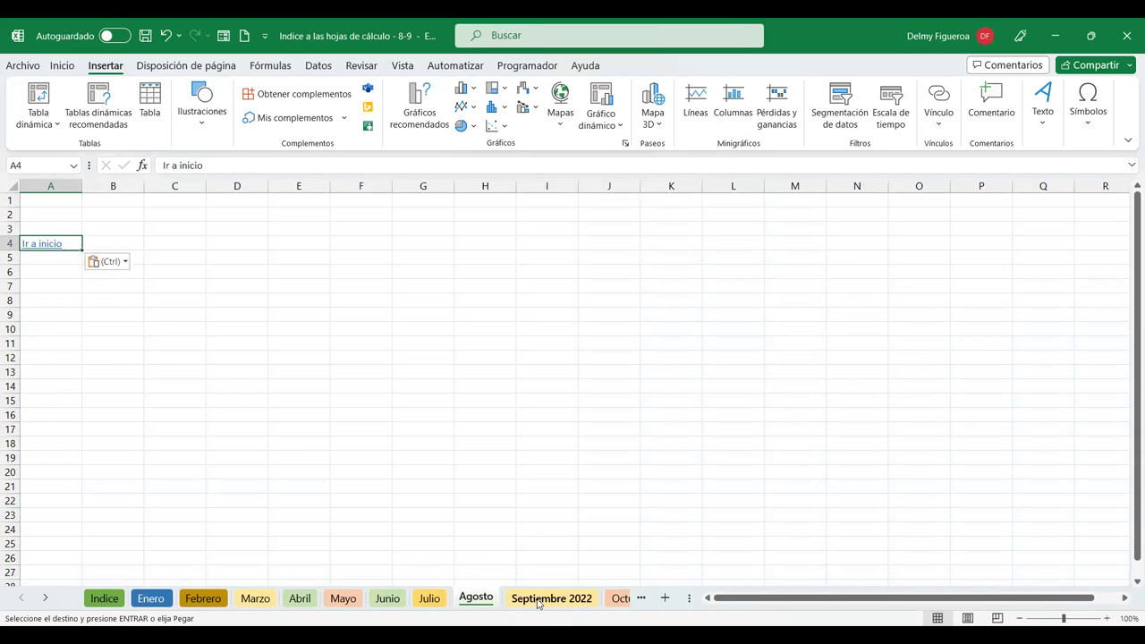
pyautogui.click(541, 598)
pyautogui.click(33, 244)
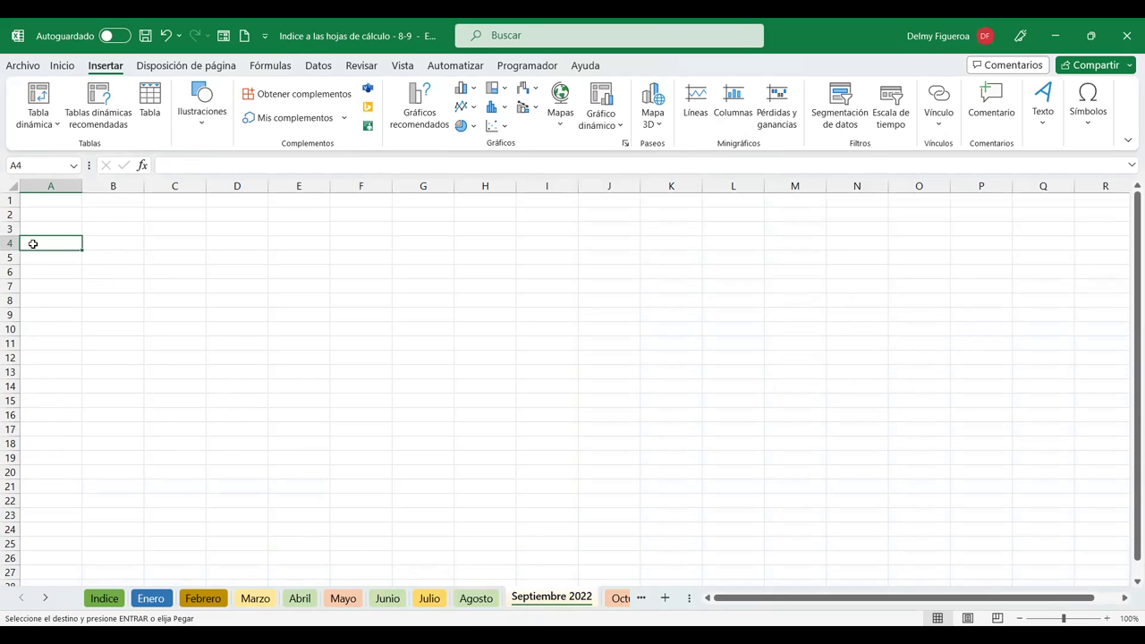
pyautogui.hotkey('ctrl', 'v')
# - Paste the Ir a inicio link into A4 on Octubre 2022, Noviembre and Diciembre
pyautogui.click(617, 598)
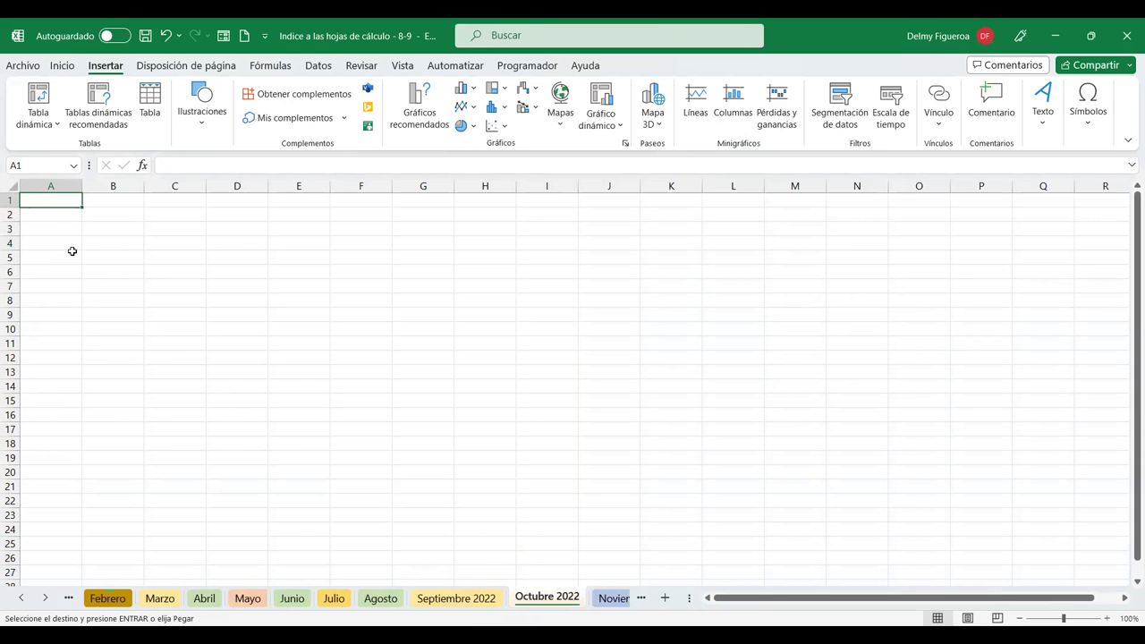
pyautogui.click(50, 248)
pyautogui.hotkey('ctrl', 'v')
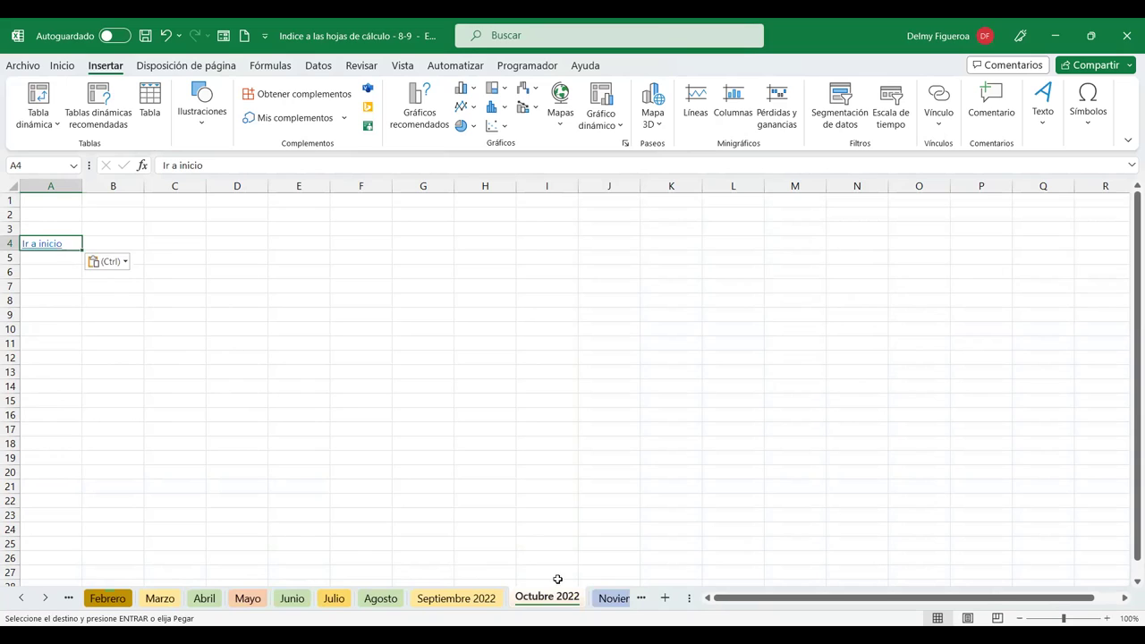
pyautogui.click(614, 597)
pyautogui.click(46, 245)
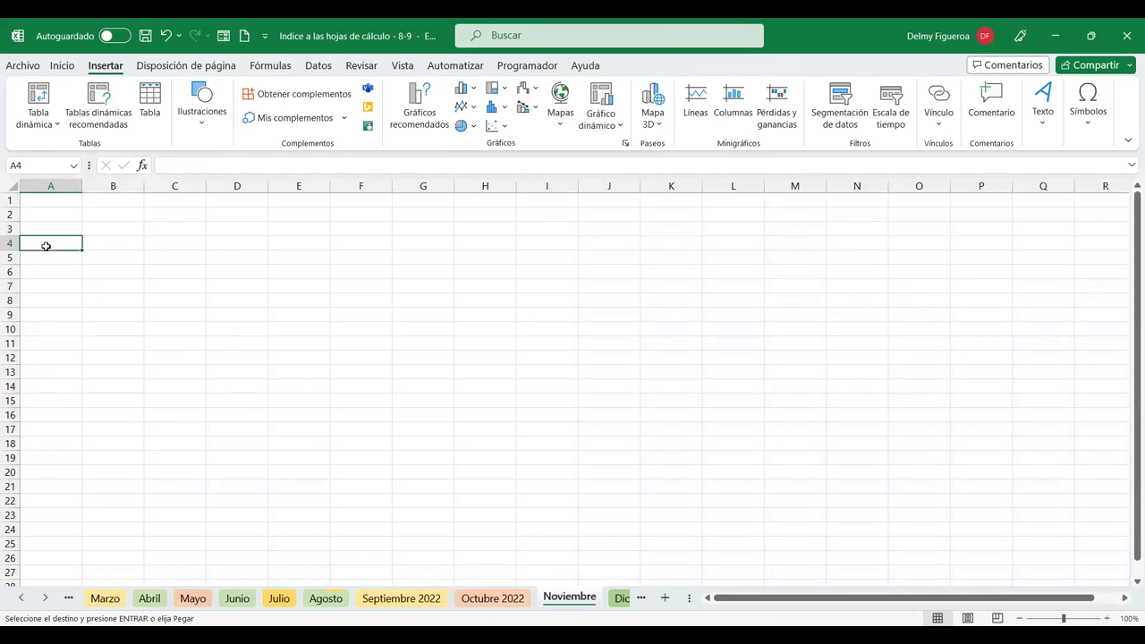
pyautogui.hotkey('ctrl', 'v')
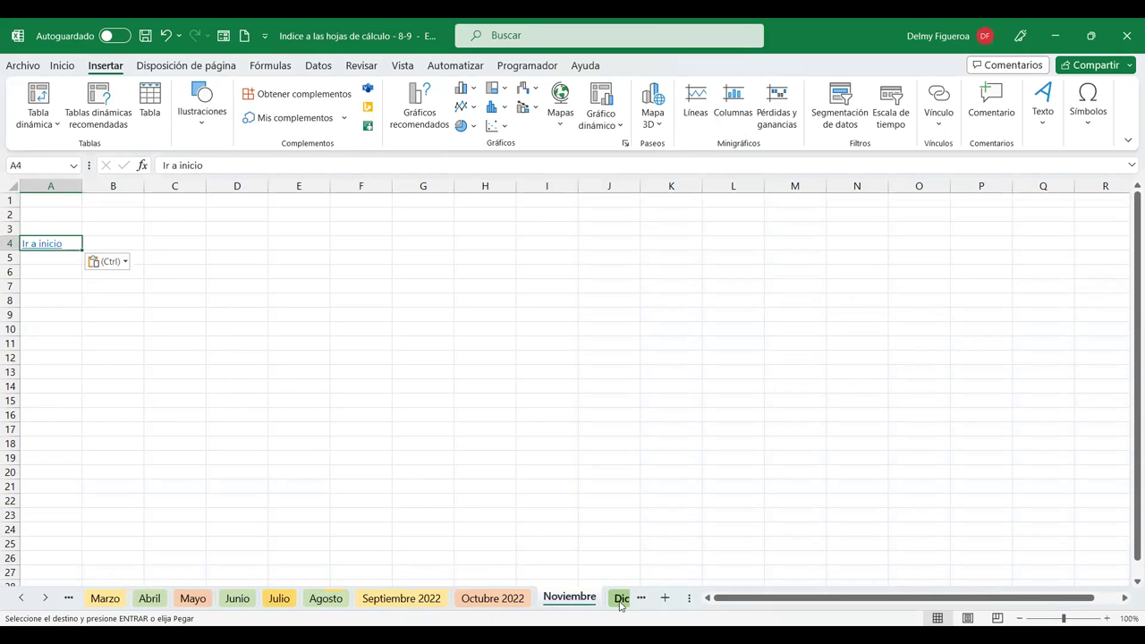
pyautogui.click(620, 598)
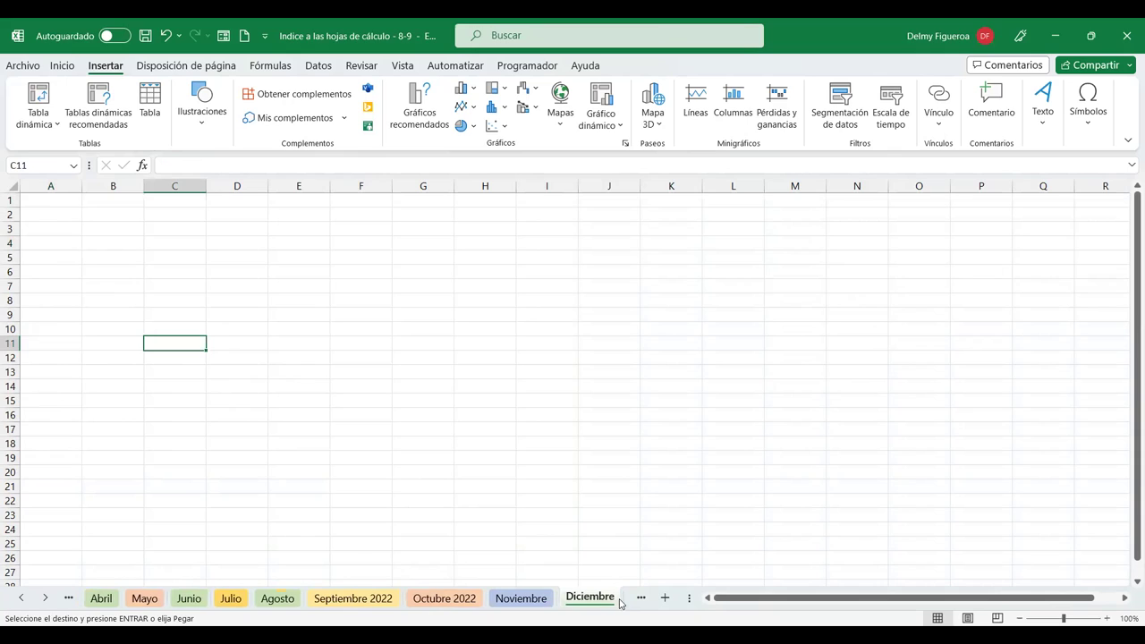
pyautogui.click(42, 243)
pyautogui.hotkey('ctrl', 'v')
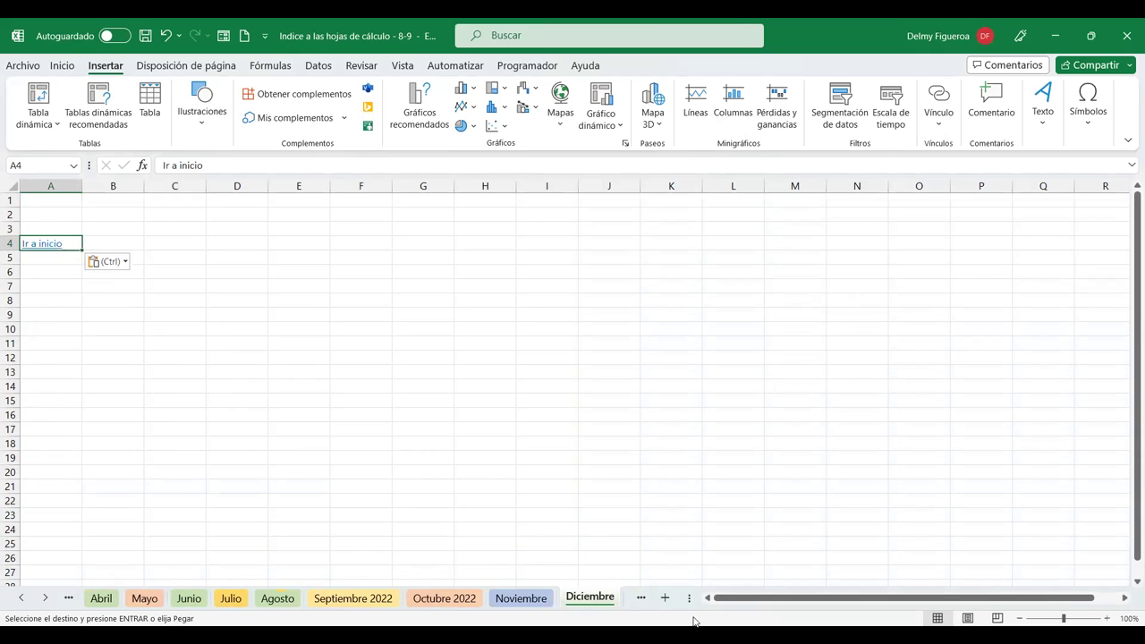
pyautogui.click(44, 599)
pyautogui.click(44, 598)
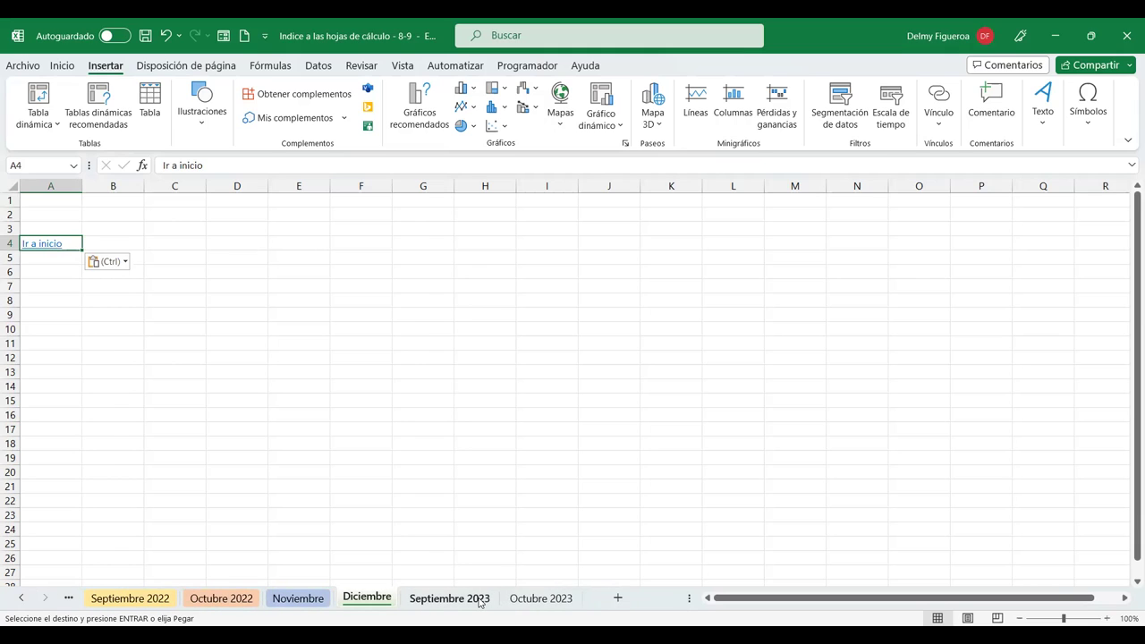
pyautogui.click(25, 601)
# - On the Indice sheet, append a year to the Enero entry in A5
pyautogui.click(25, 601)
pyautogui.click(115, 605)
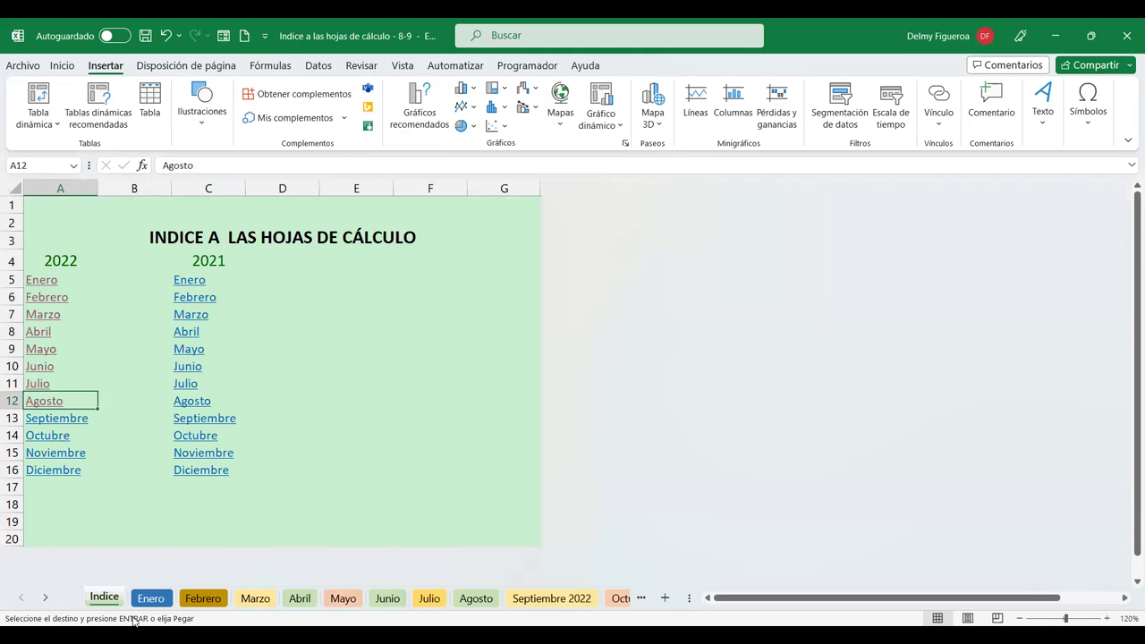
pyautogui.click(109, 274)
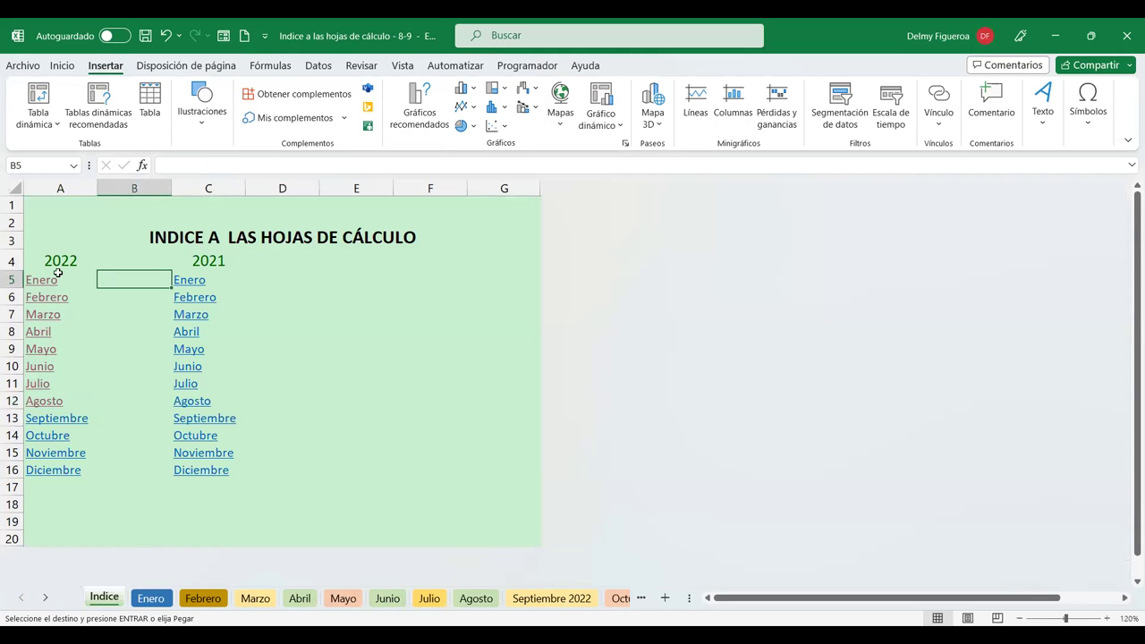
pyautogui.press('Left')
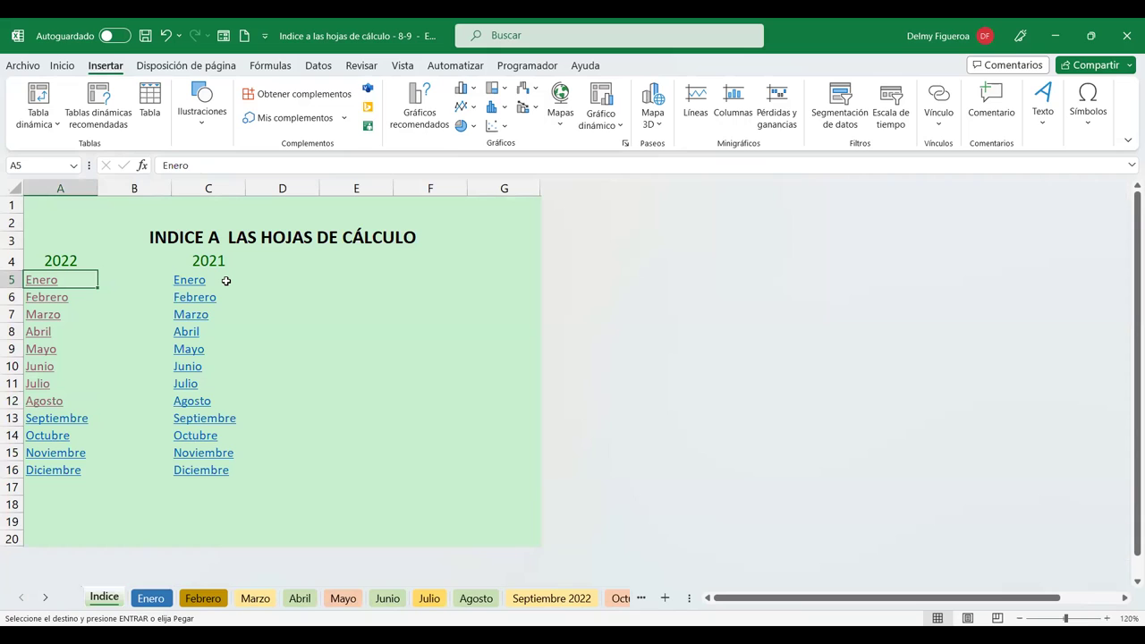
pyautogui.press('Right')
pyautogui.press('Left')
pyautogui.click(225, 166)
pyautogui.write('200')
pyautogui.press('Return')
# - Correct A5 to Enero 2022, undoing each attempt that turns into a date
pyautogui.press('Up')
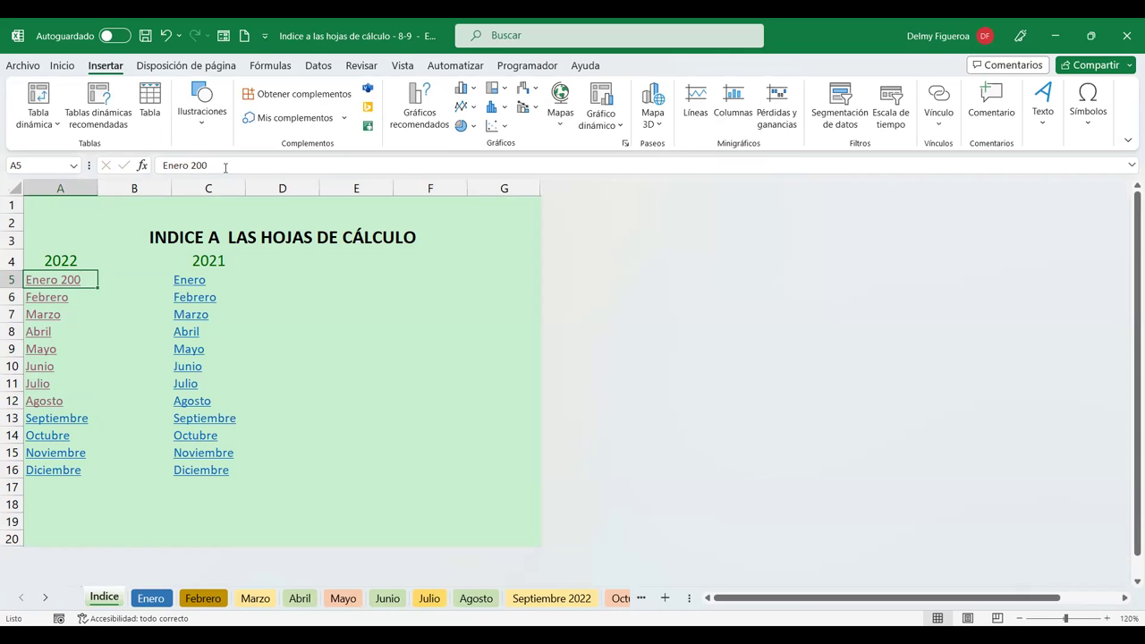
pyautogui.click(225, 165)
pyautogui.press('BackSpace')
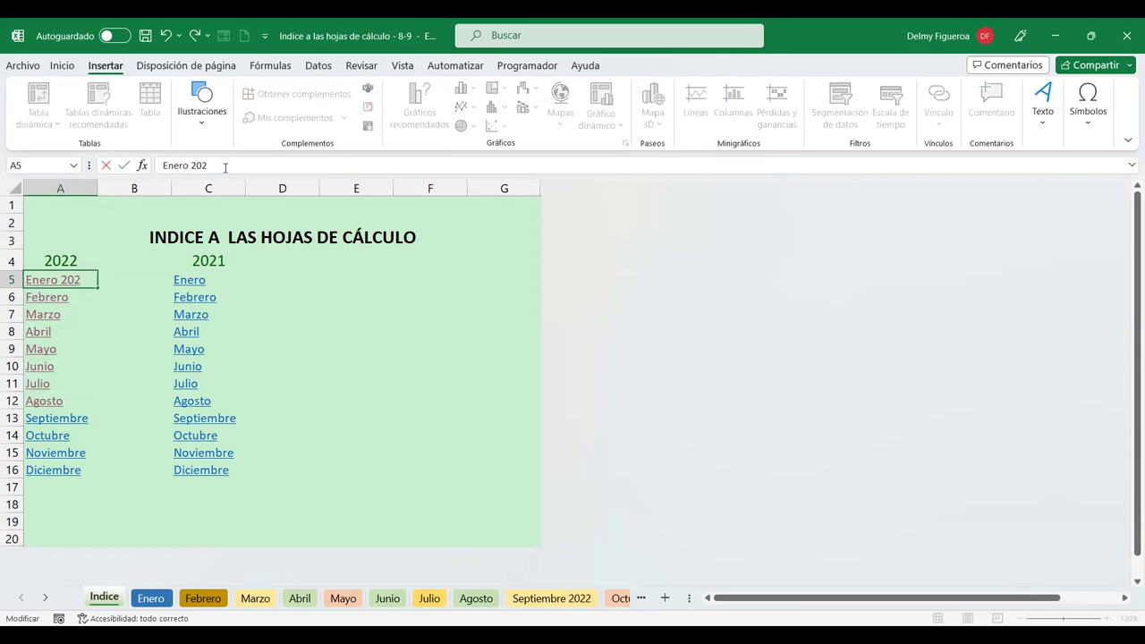
pyautogui.write('ene-22')
pyautogui.press('Return')
pyautogui.press('Up')
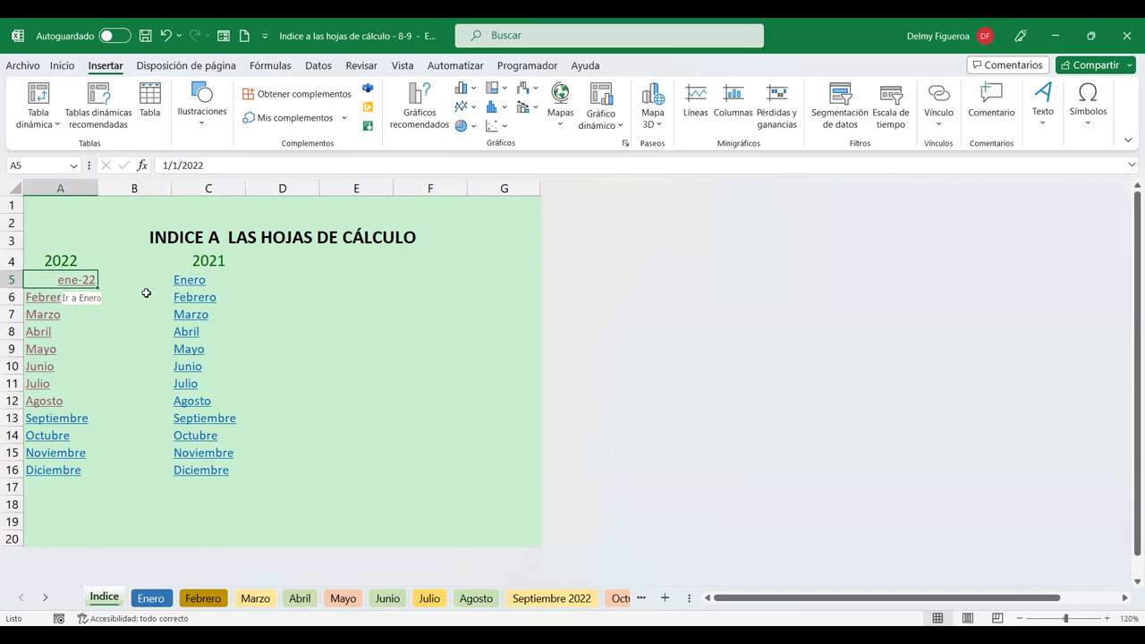
pyautogui.hotkey('ctrl', 'z')
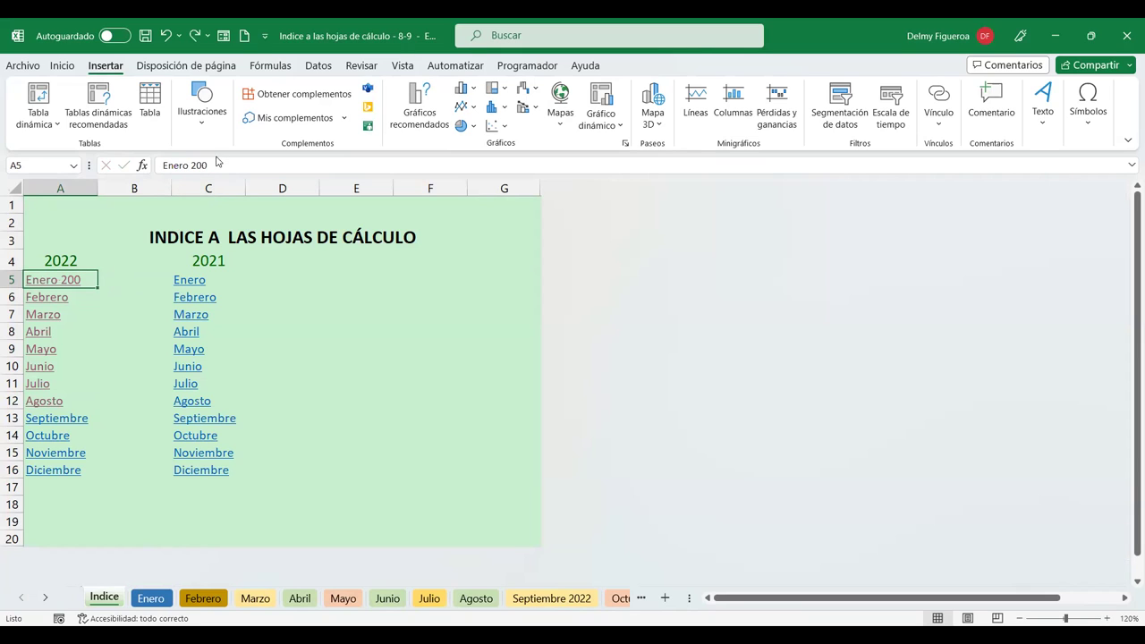
pyautogui.click(219, 165)
pyautogui.press('BackSpace')
pyautogui.write('22')
pyautogui.press('Return')
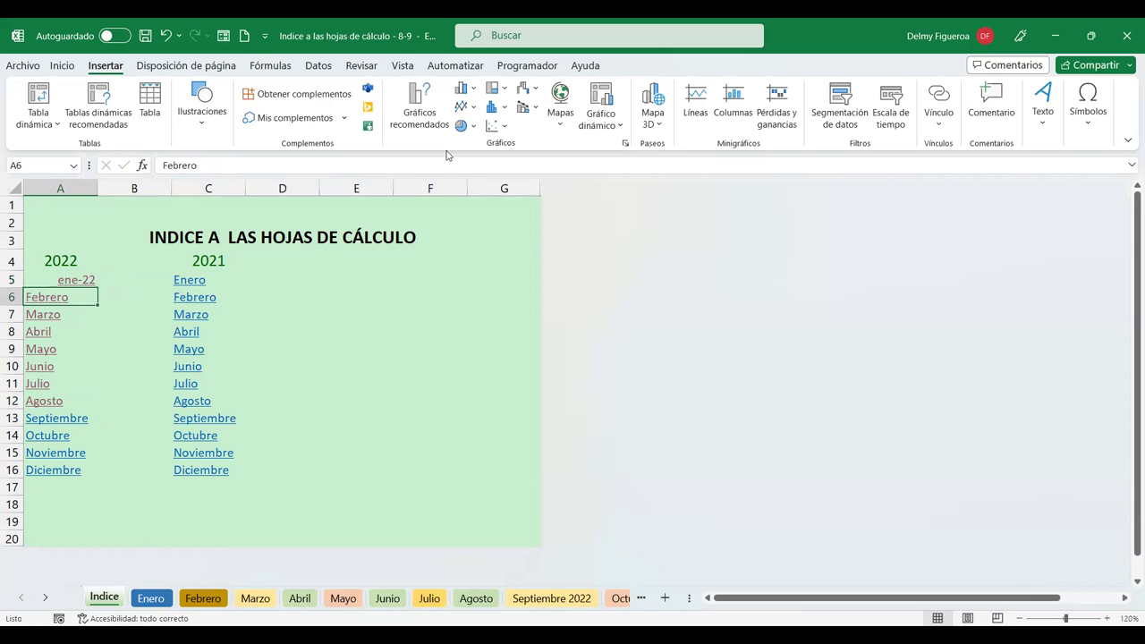
pyautogui.hotkey('ctrl', 'z')
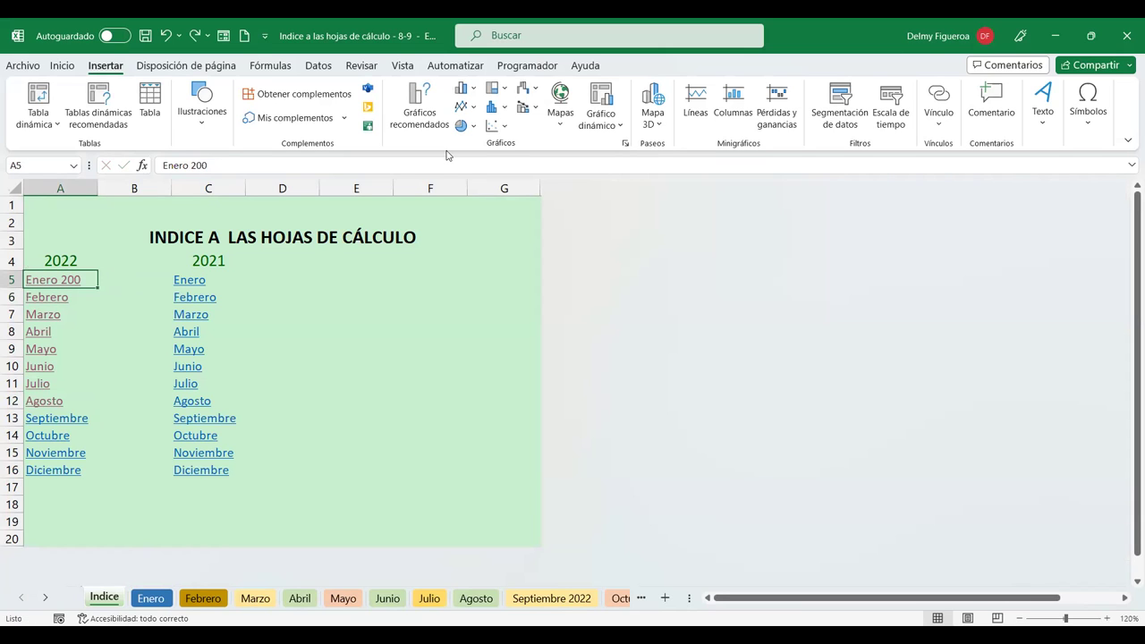
# - Re-enter Enero 2022 and try the General number format on A5, then undo it
pyautogui.click(257, 166)
pyautogui.press('BackSpace')
pyautogui.write('22')
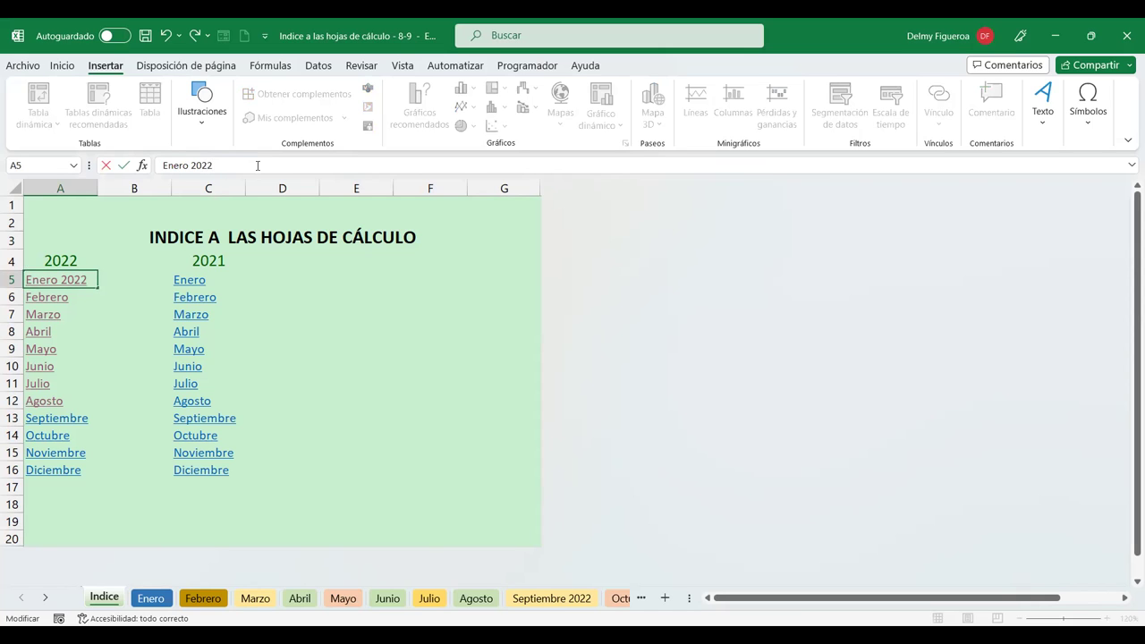
pyautogui.press('Return')
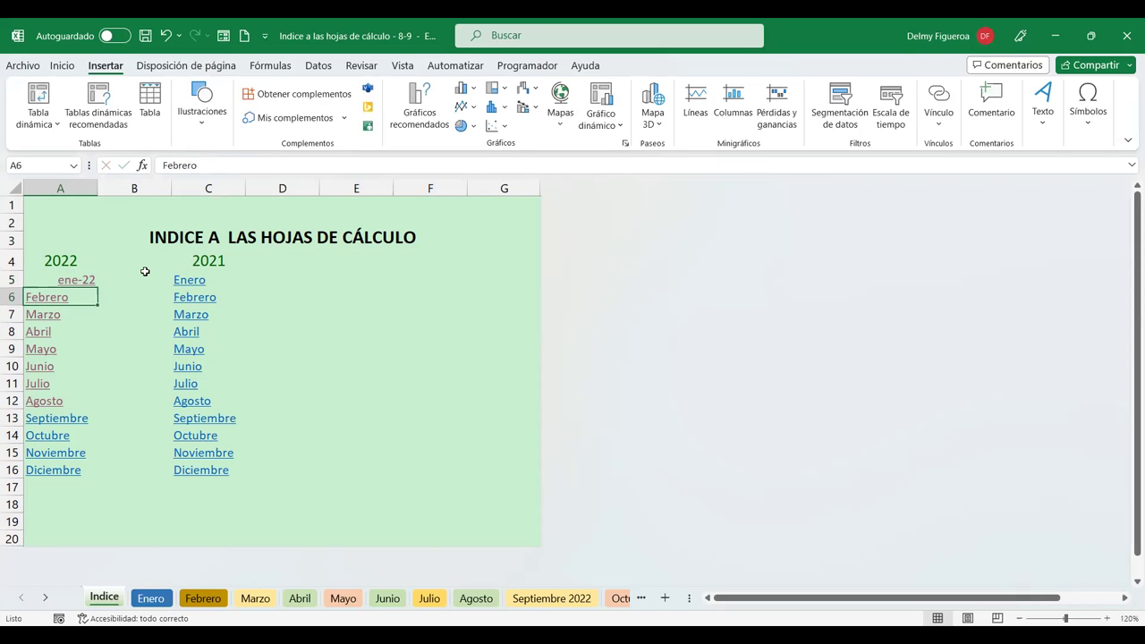
pyautogui.press('Up')
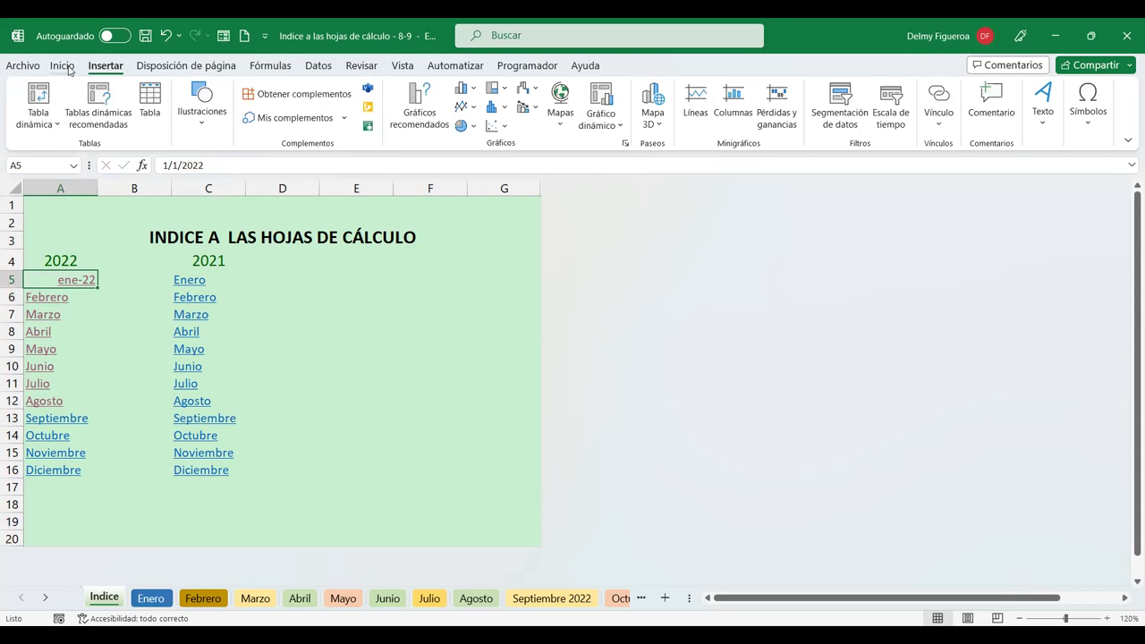
pyautogui.click(62, 65)
pyautogui.click(594, 95)
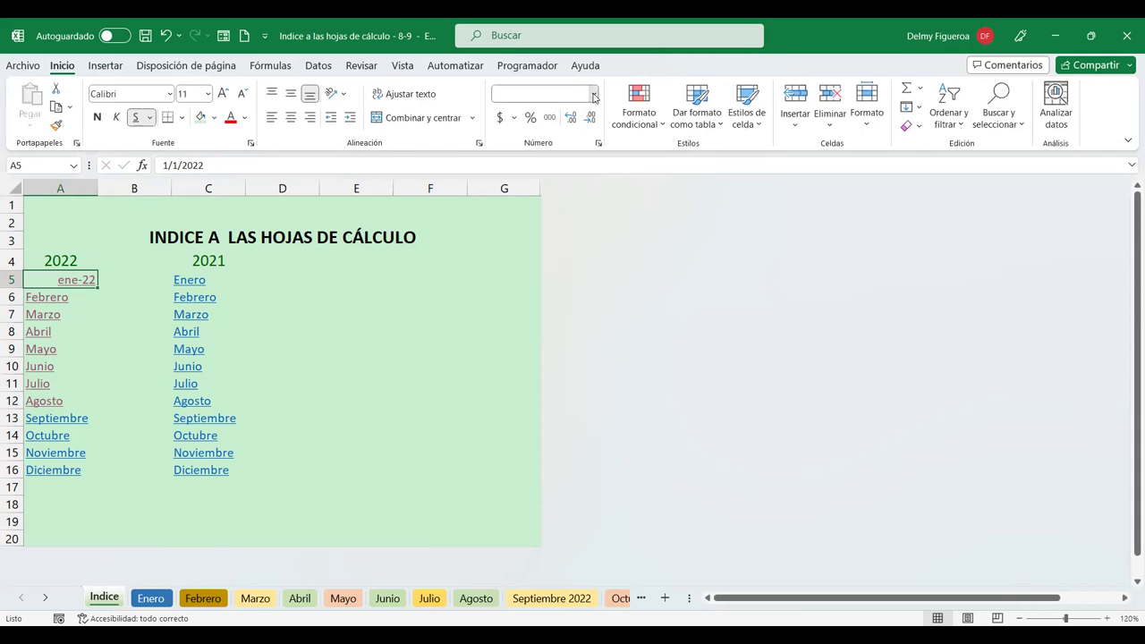
pyautogui.click(581, 121)
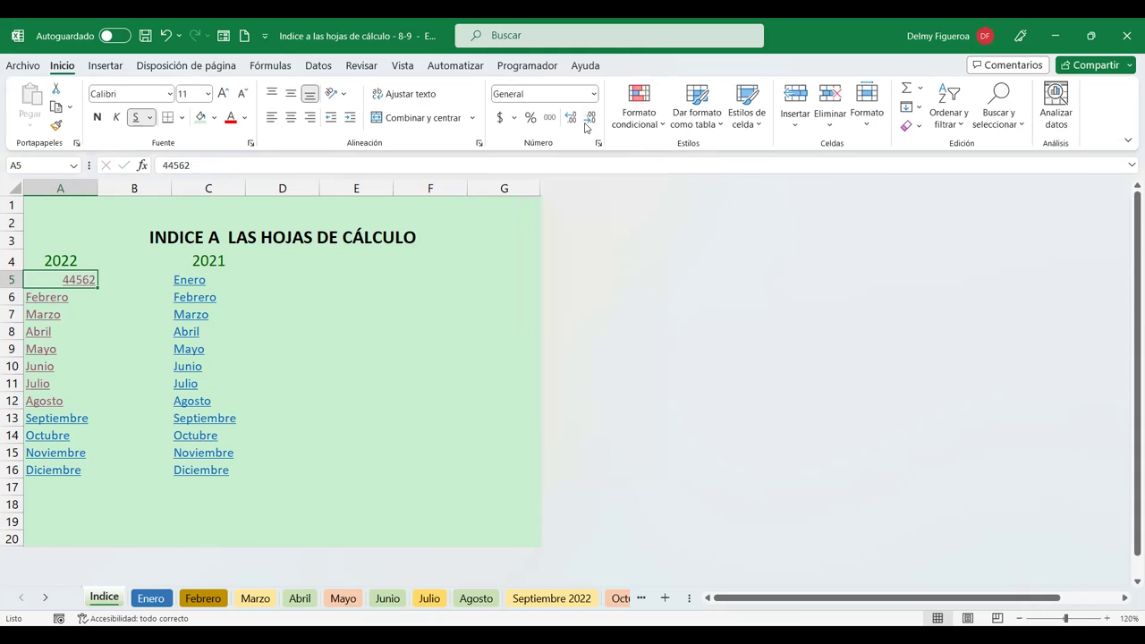
pyautogui.click(592, 94)
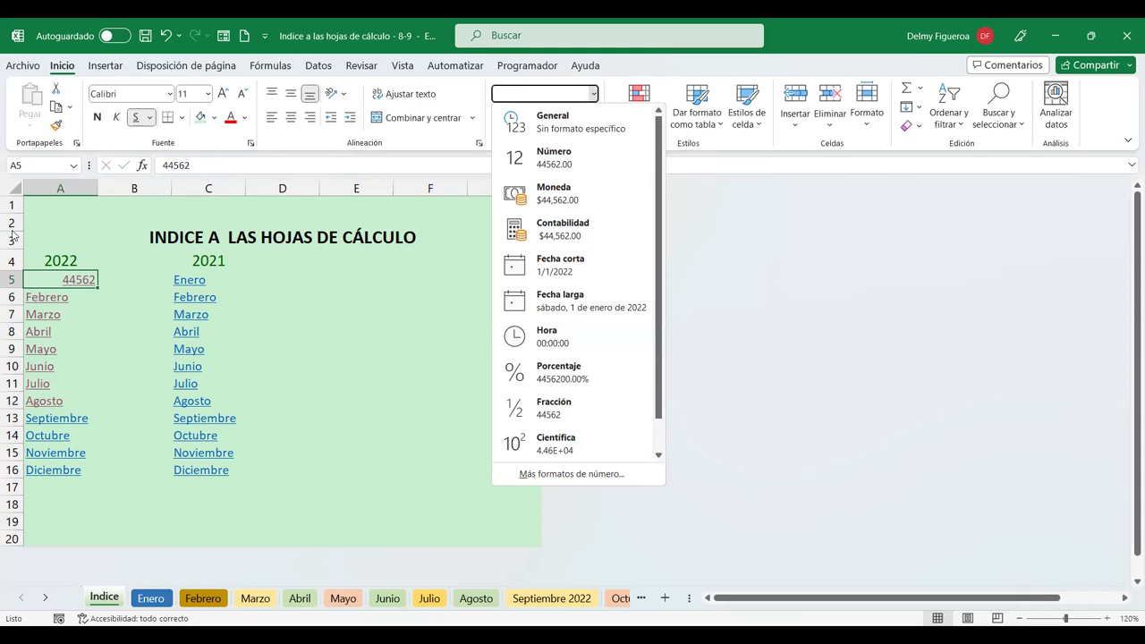
pyautogui.click(99, 199)
pyautogui.click(166, 35)
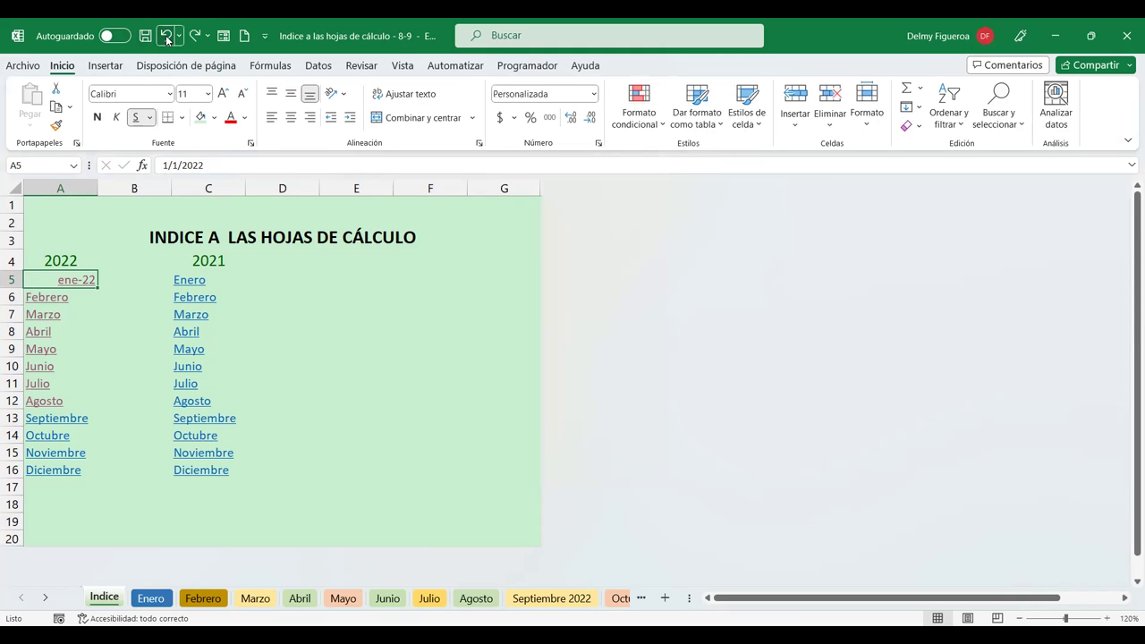
pyautogui.click(166, 36)
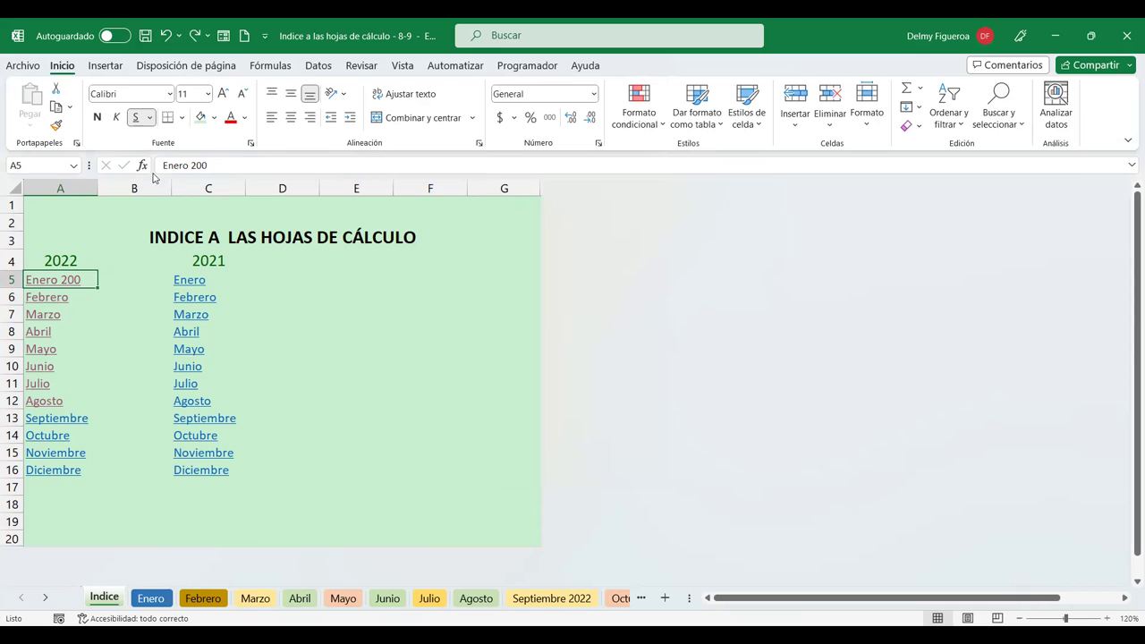
# - Prefix A5 with an apostrophe so it stays as the text 'Enero 2022
pyautogui.click(220, 159)
pyautogui.press('BackSpace')
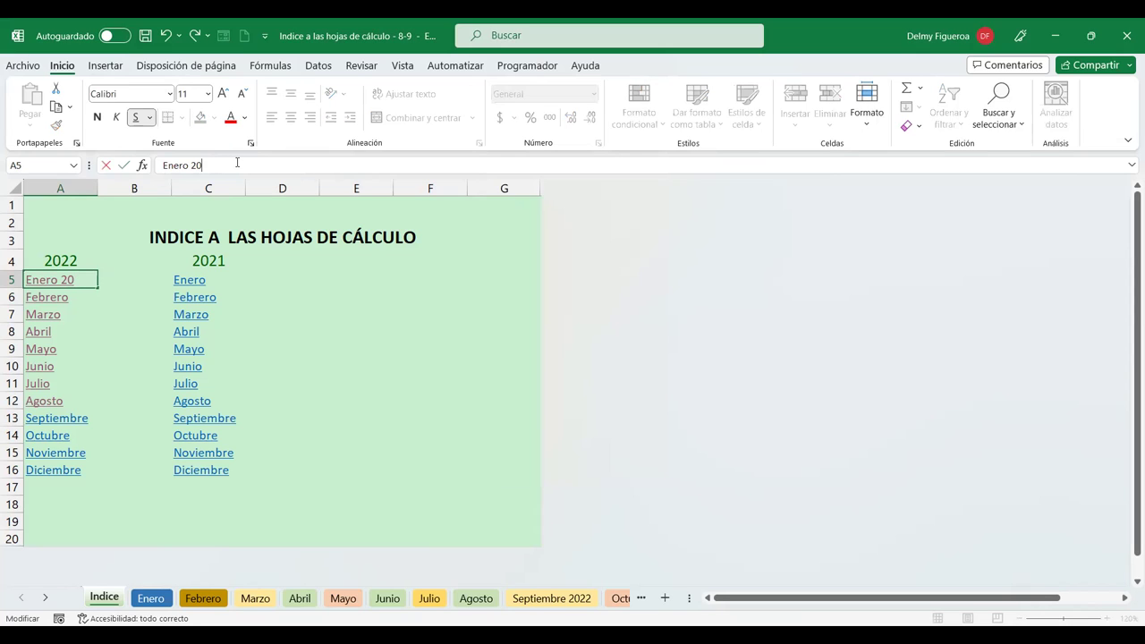
pyautogui.write('22')
pyautogui.click(163, 165)
pyautogui.write("'")
pyautogui.press('BackSpace')
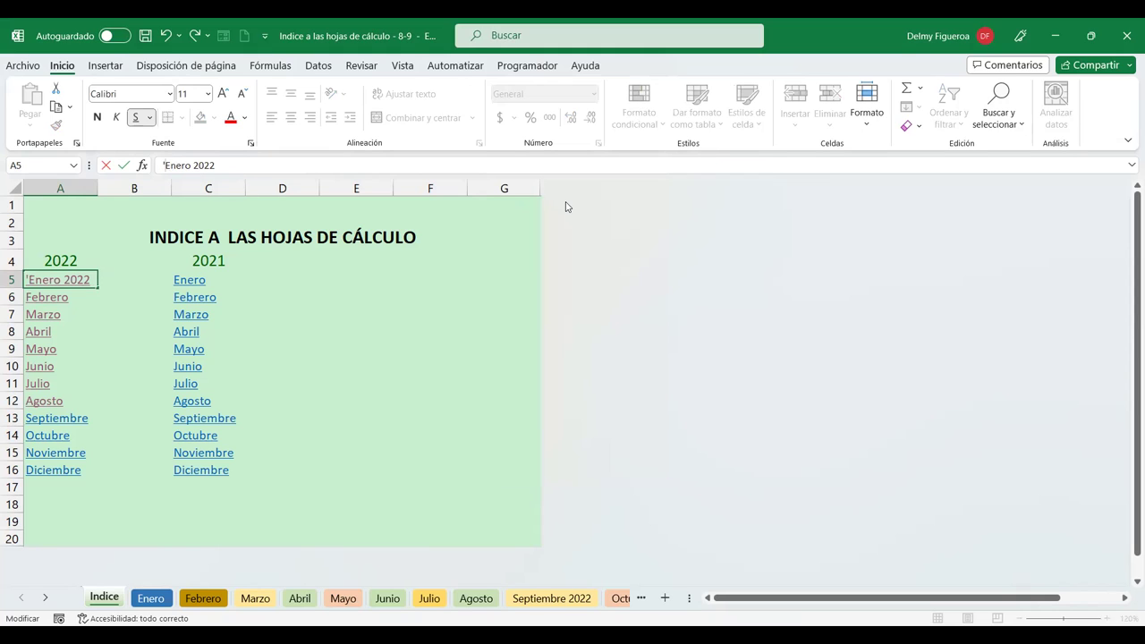
pyautogui.press('Return')
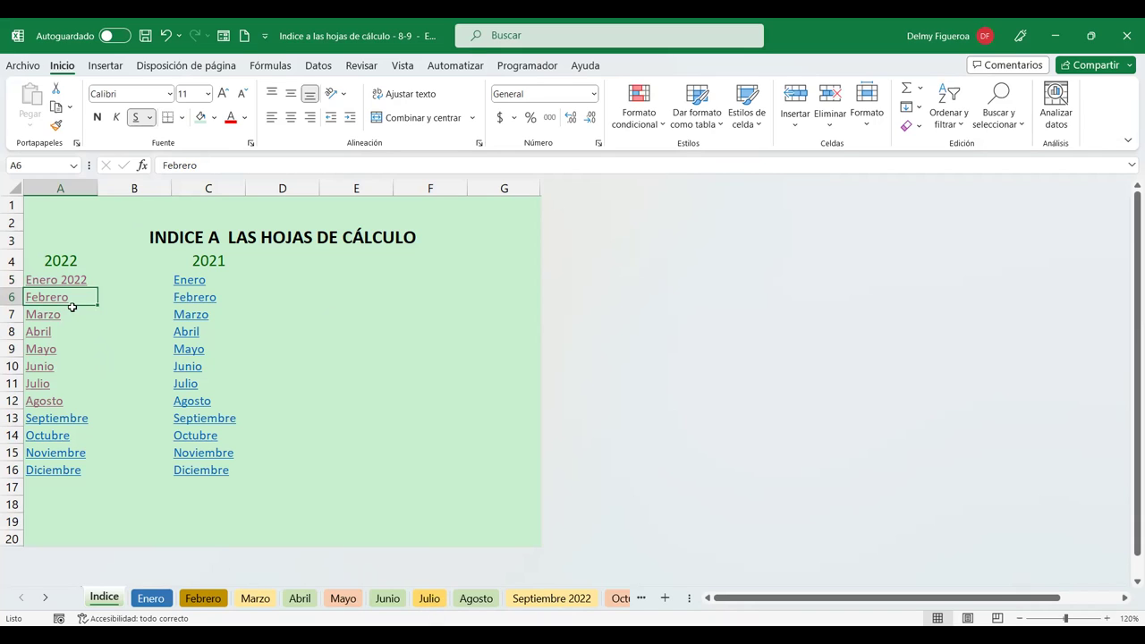
# - Add an apostrophe-prefixed 2022 year to Febrero, Marzo and Abril in A6–A8
pyautogui.click(162, 164)
pyautogui.write("'")
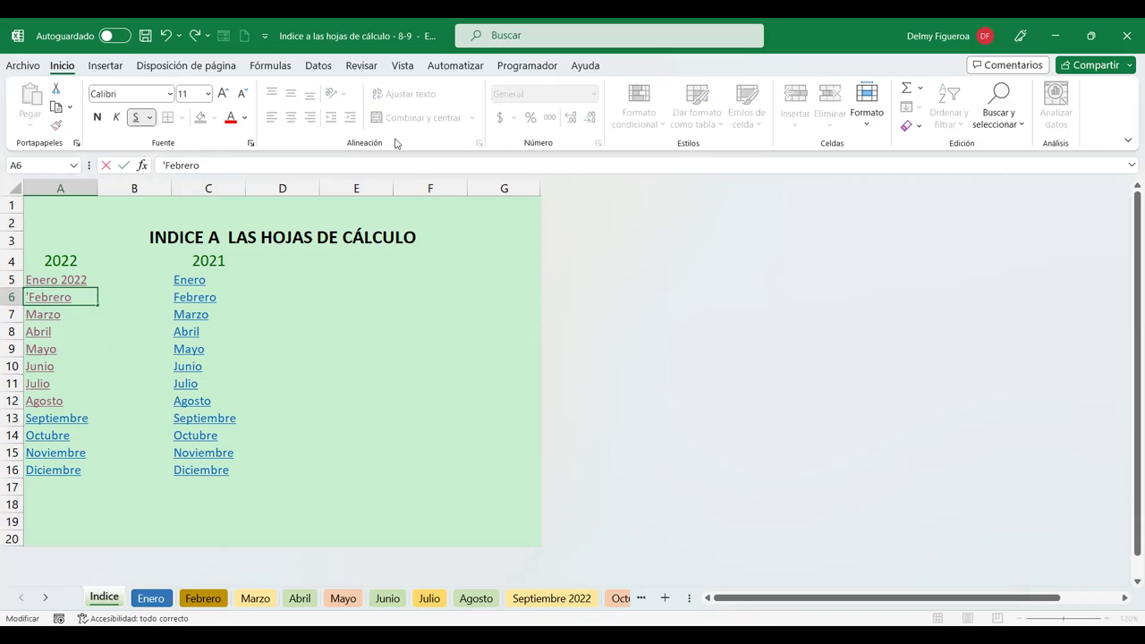
pyautogui.write('20')
pyautogui.write('22')
pyautogui.press('Return')
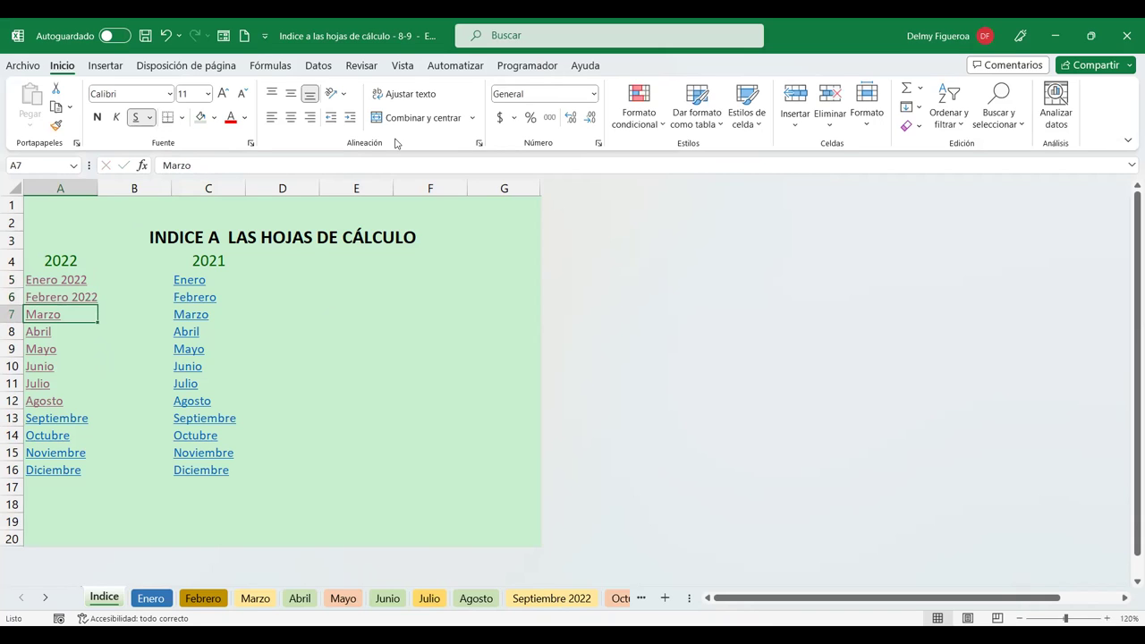
pyautogui.click(297, 161)
pyautogui.write("'")
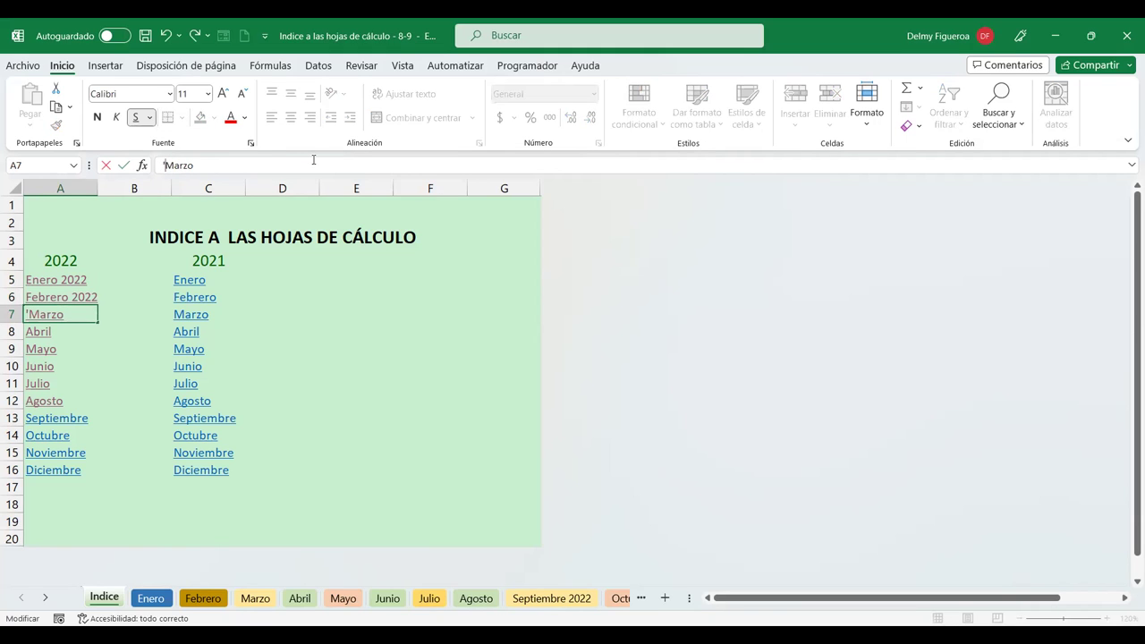
pyautogui.write('022')
pyautogui.press('Return')
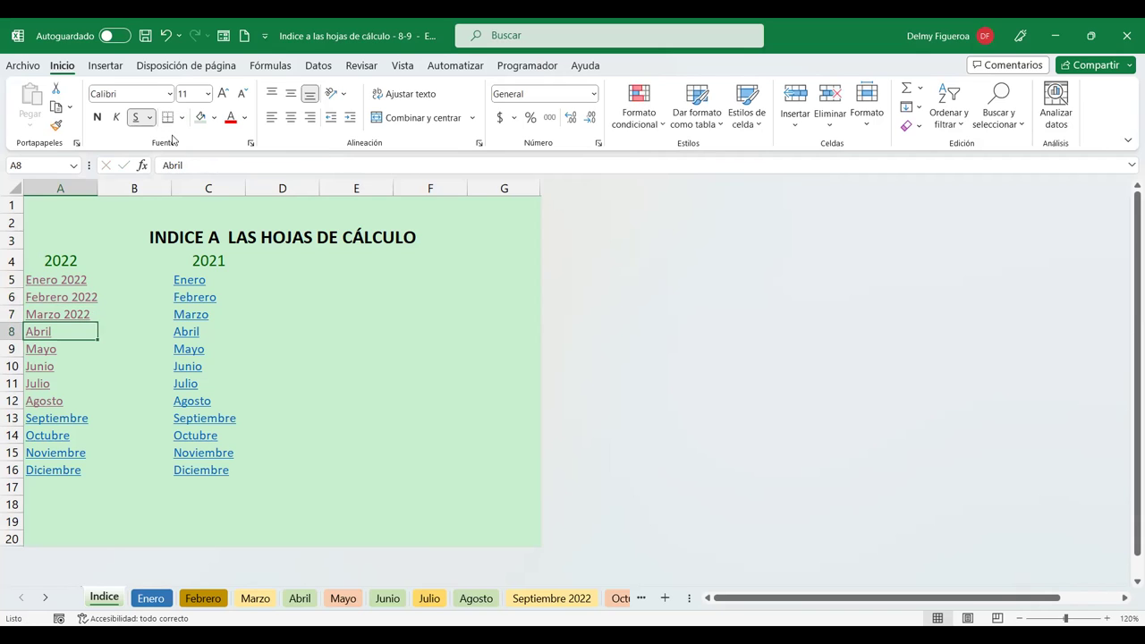
pyautogui.click(162, 165)
pyautogui.write("'")
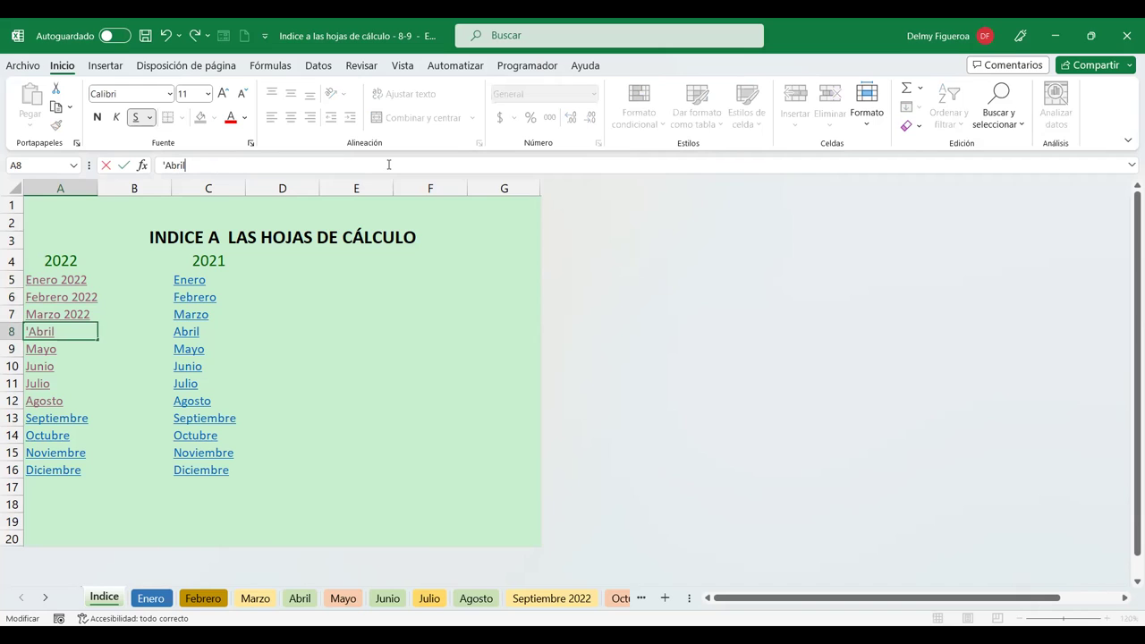
pyautogui.write('022')
pyautogui.press('Return')
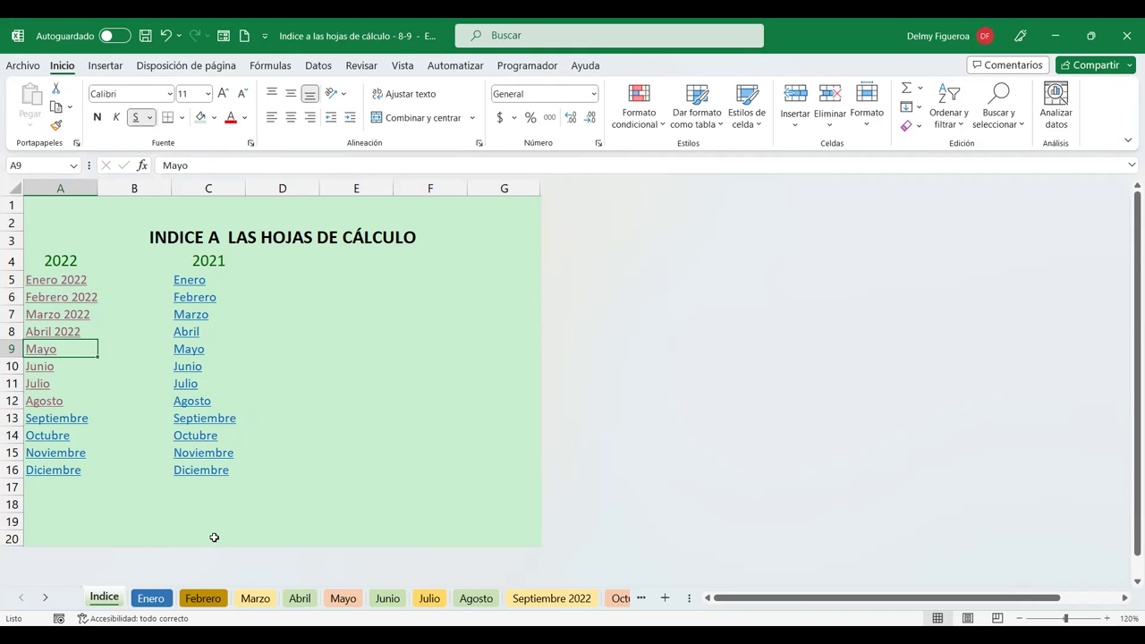
pyautogui.click(476, 599)
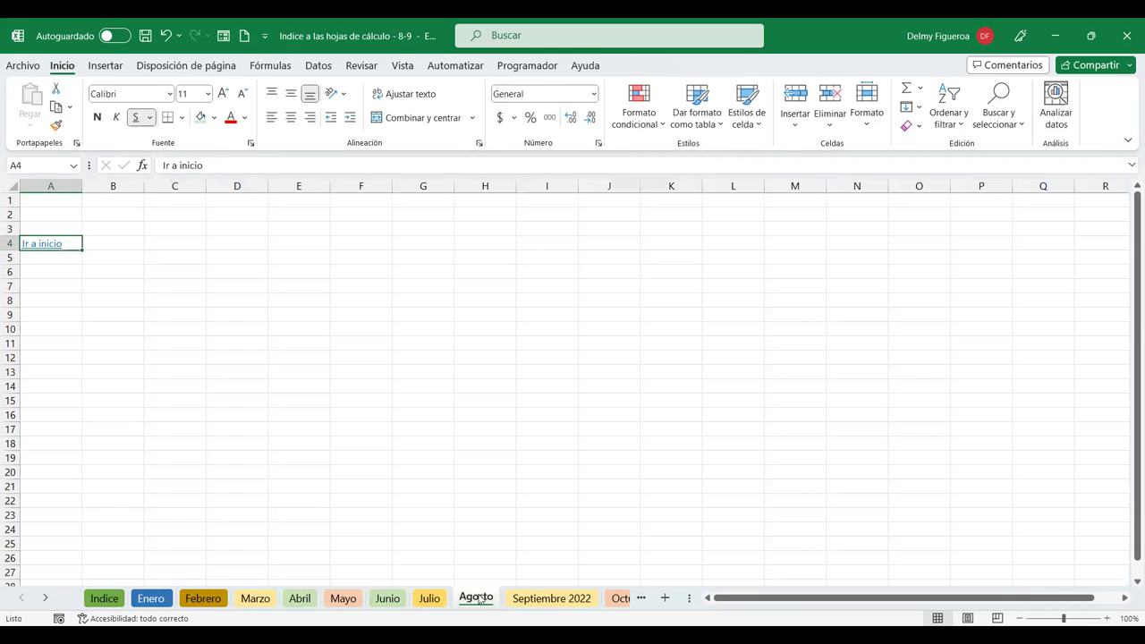
pyautogui.click(56, 251)
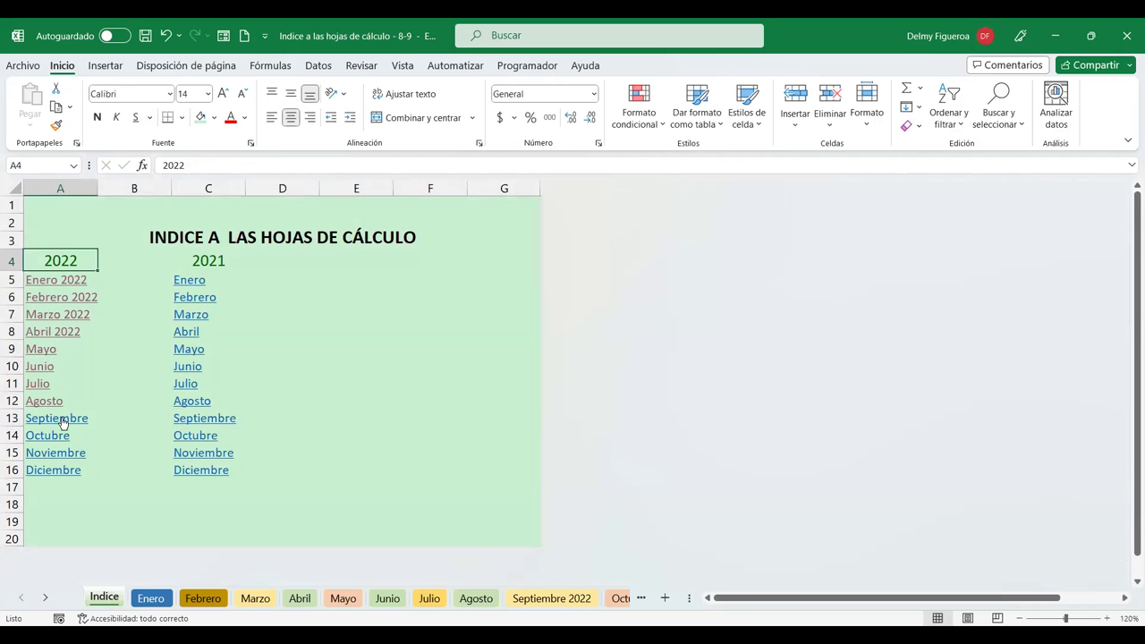
pyautogui.click(57, 418)
pyautogui.click(51, 249)
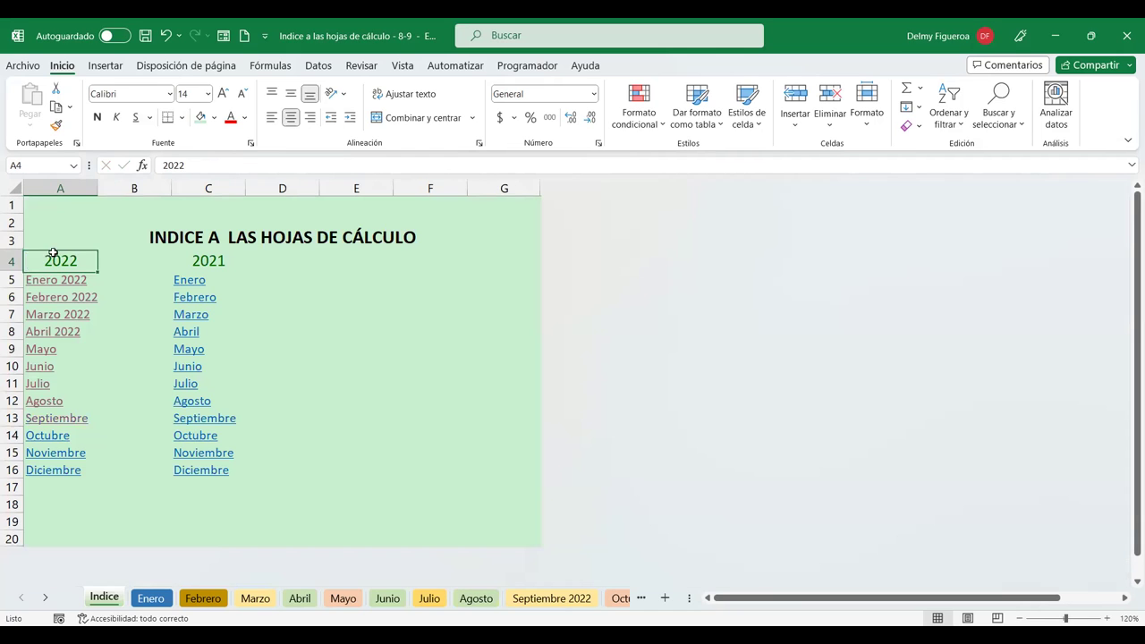
pyautogui.click(56, 434)
pyautogui.click(49, 251)
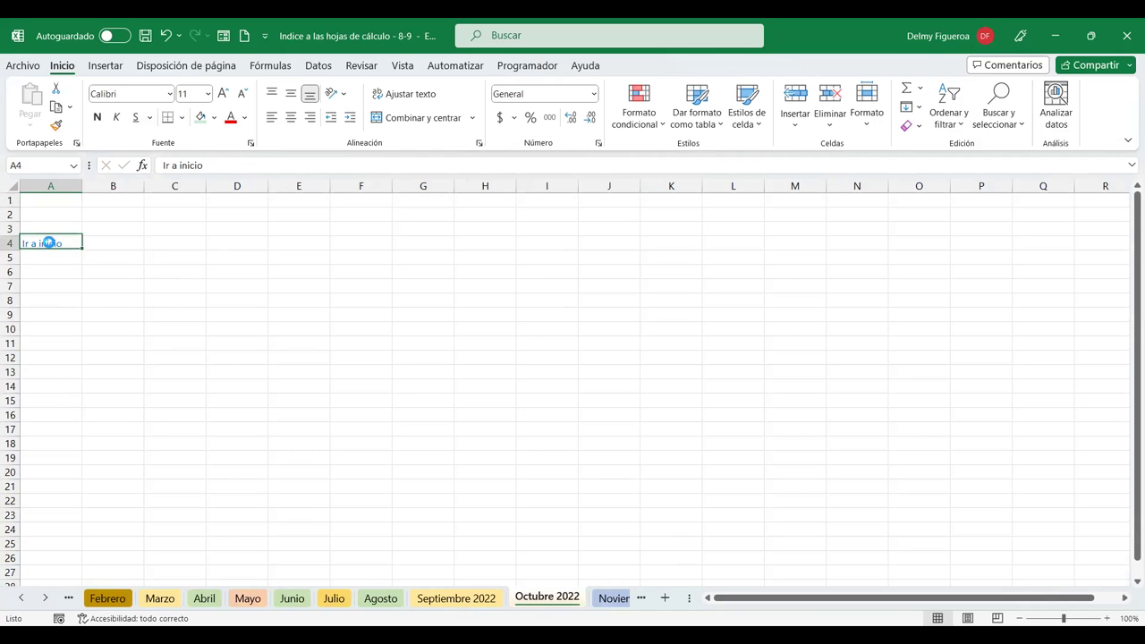
pyautogui.click(54, 452)
pyautogui.click(52, 245)
pyautogui.click(57, 470)
pyautogui.click(47, 241)
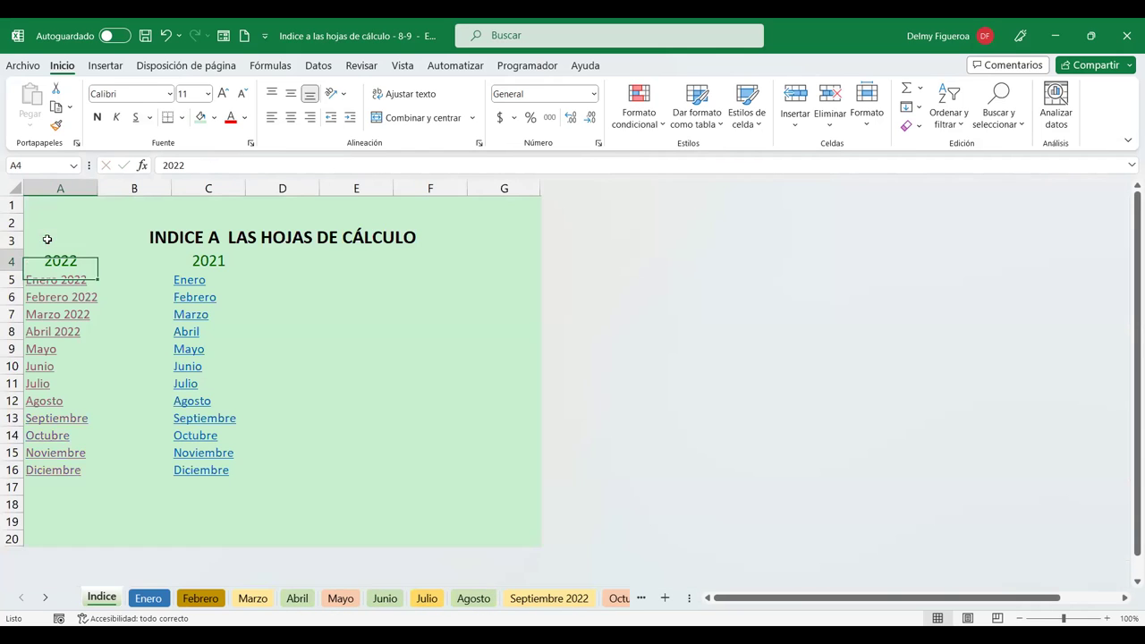
pyautogui.click(196, 280)
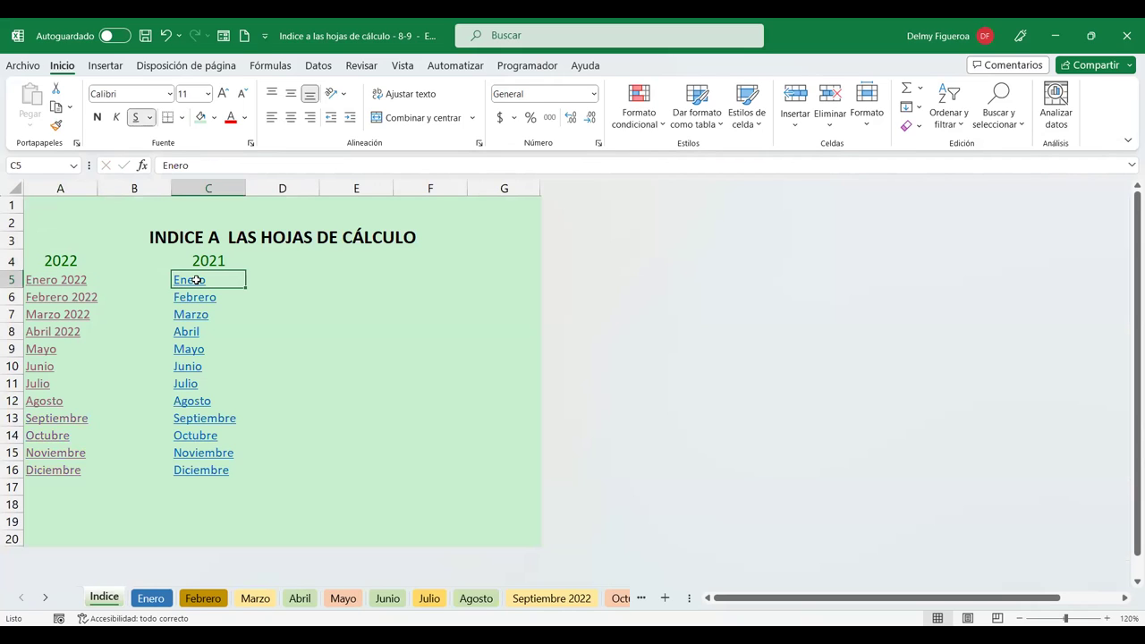
pyautogui.click(47, 598)
pyautogui.click(47, 599)
pyautogui.click(46, 599)
pyautogui.click(47, 598)
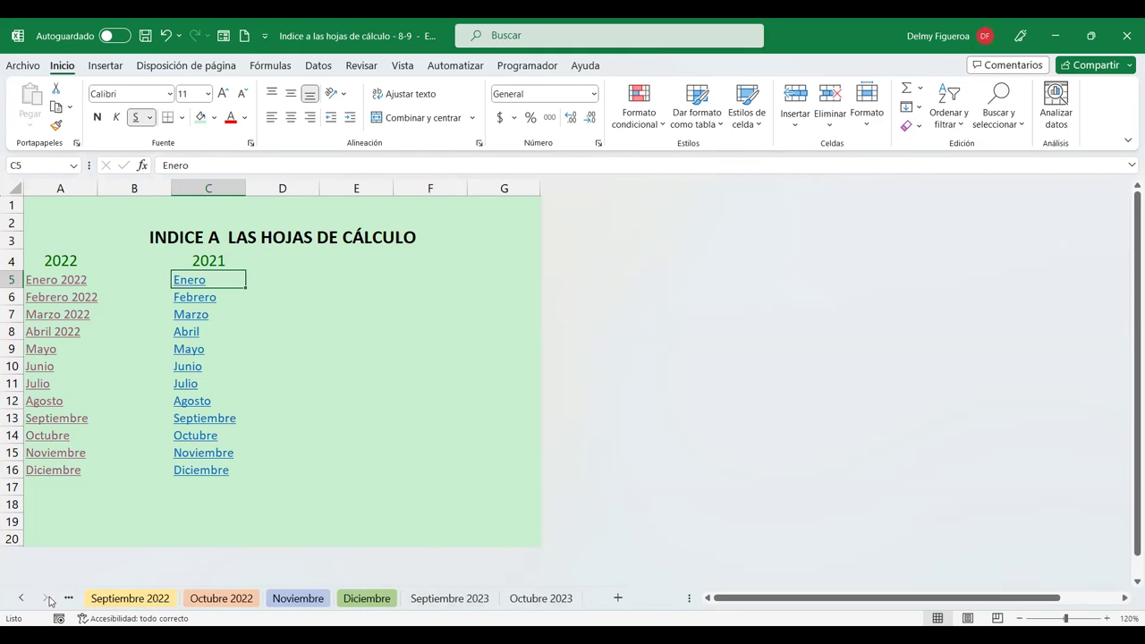
# - Colour the Septiembre 2023 tab light blue and the Octubre 2023 tab light yellow
pyautogui.click(452, 598)
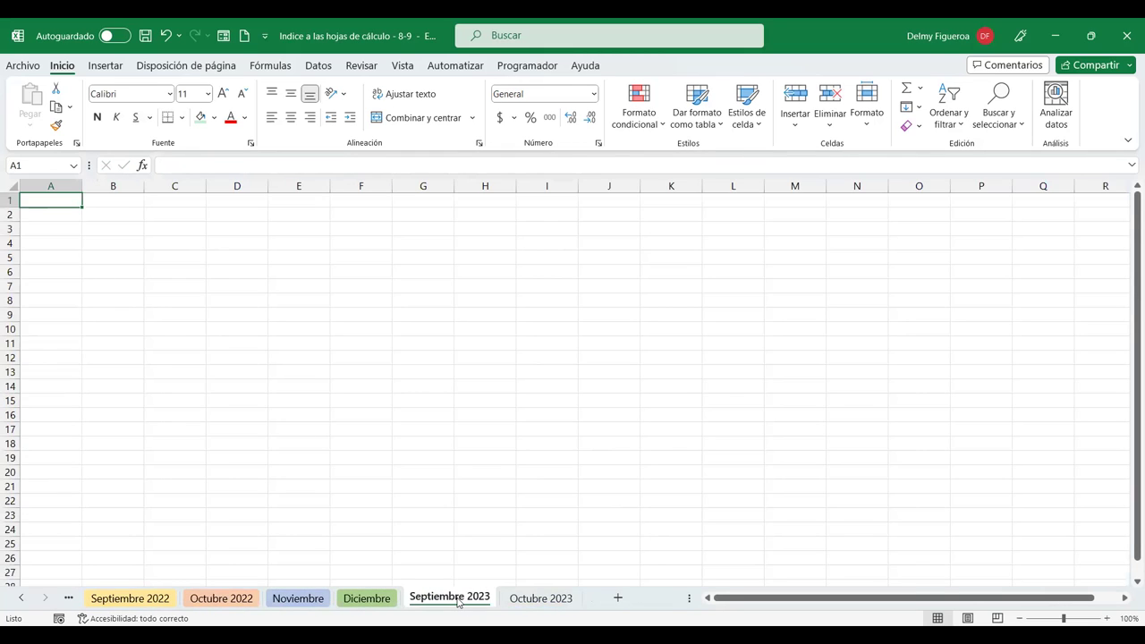
pyautogui.rightClick(458, 601)
pyautogui.moveTo(519, 495)
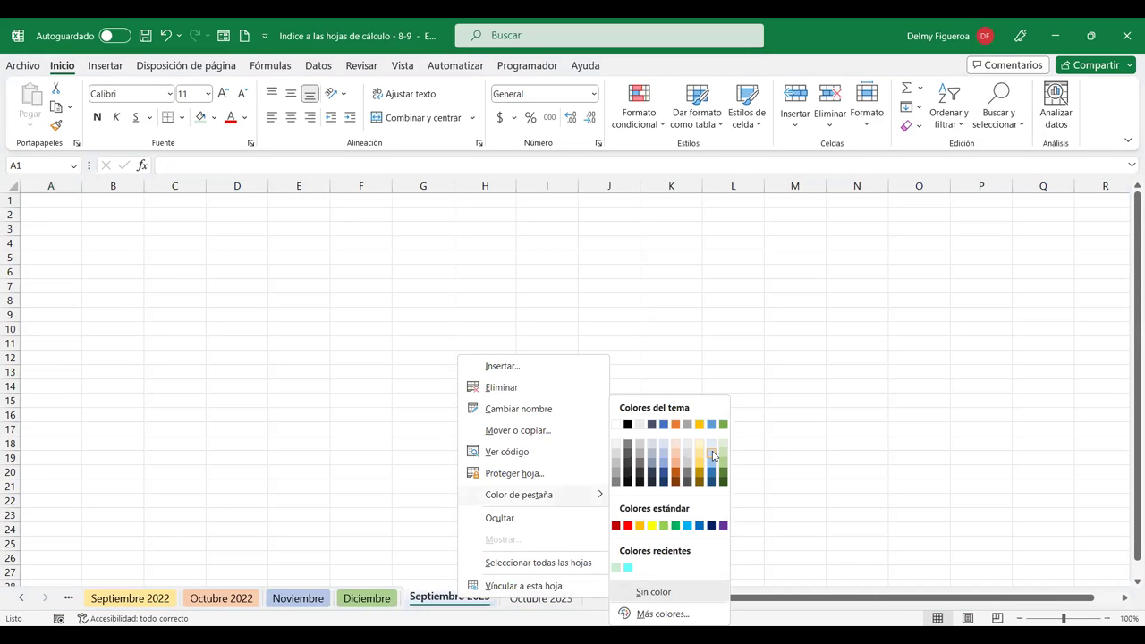
pyautogui.click(549, 600)
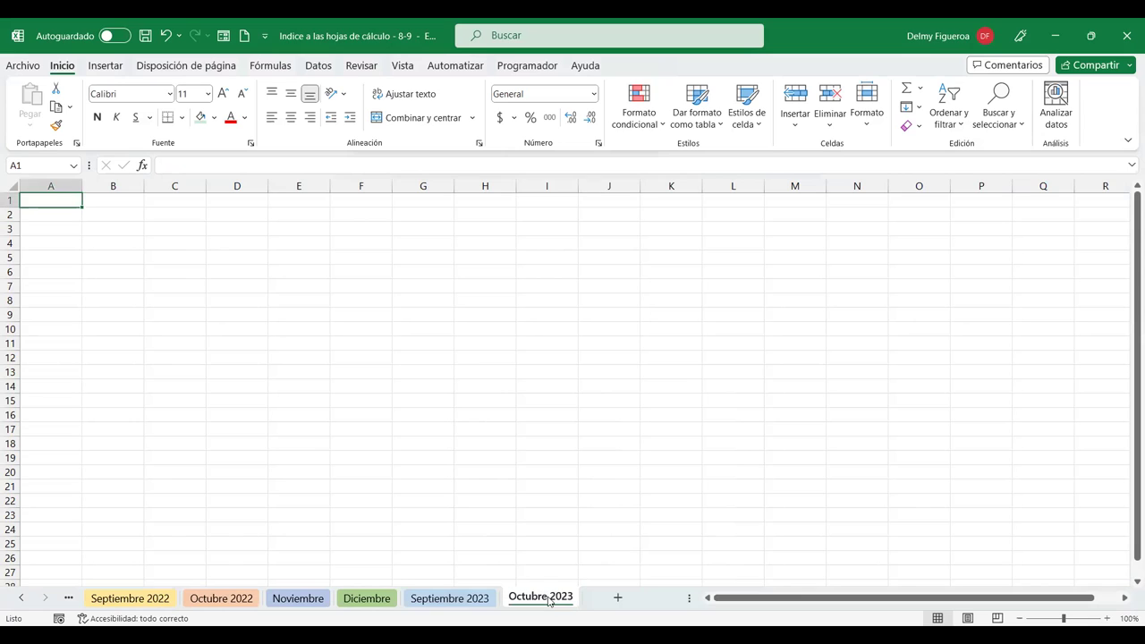
pyautogui.rightClick(550, 600)
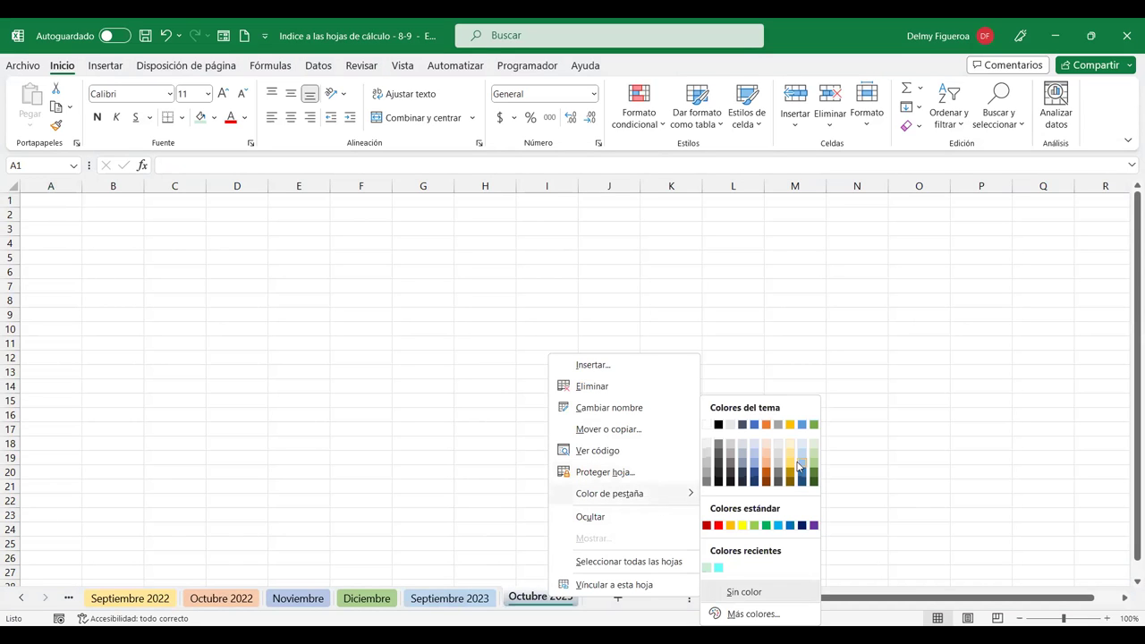
pyautogui.click(485, 501)
# - Go back to the Indice sheet and select the Septiembre entry in C13
pyautogui.click(21, 597)
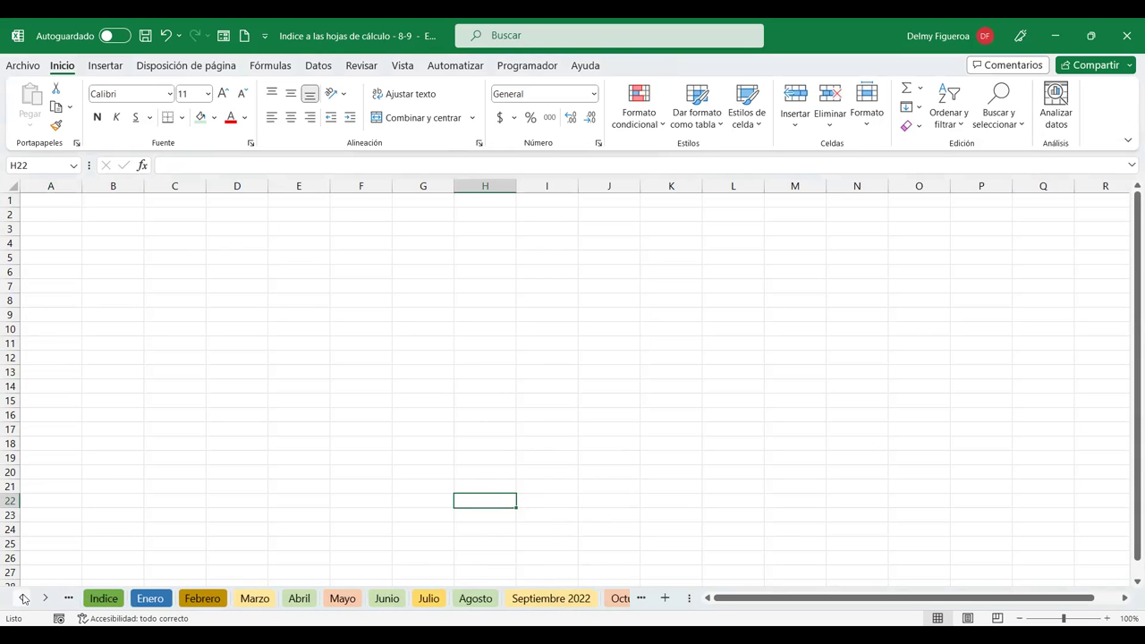
pyautogui.click(103, 599)
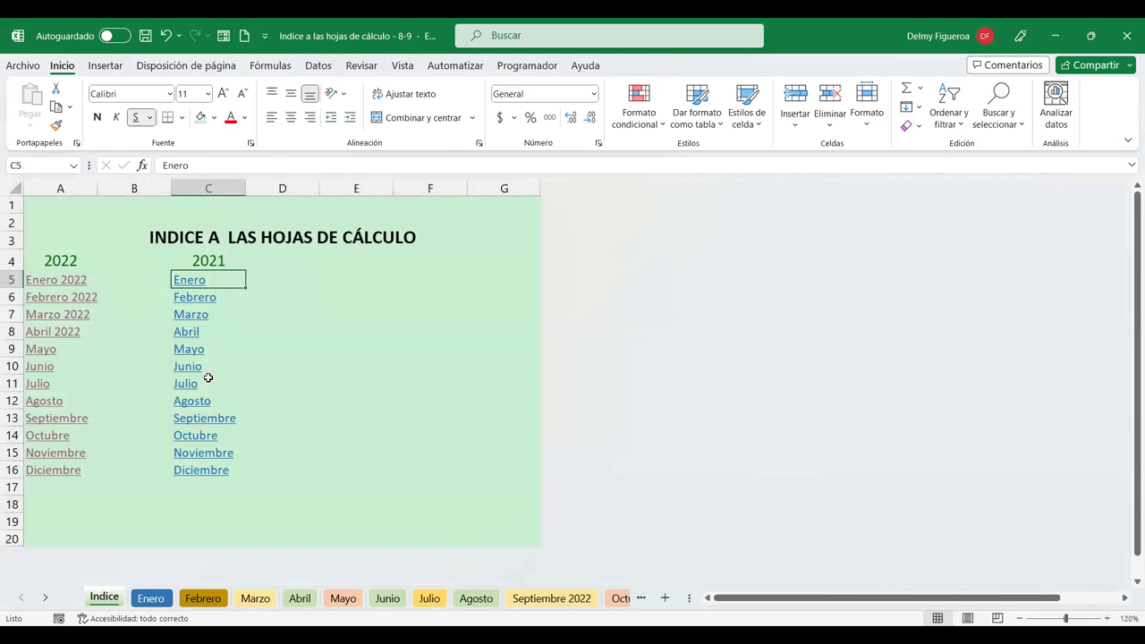
pyautogui.click(220, 420)
# - Change C13 to 'Septiembre 2021' and C14 to 'Octubre 2021', each with a leading apostrophe
pyautogui.click(163, 165)
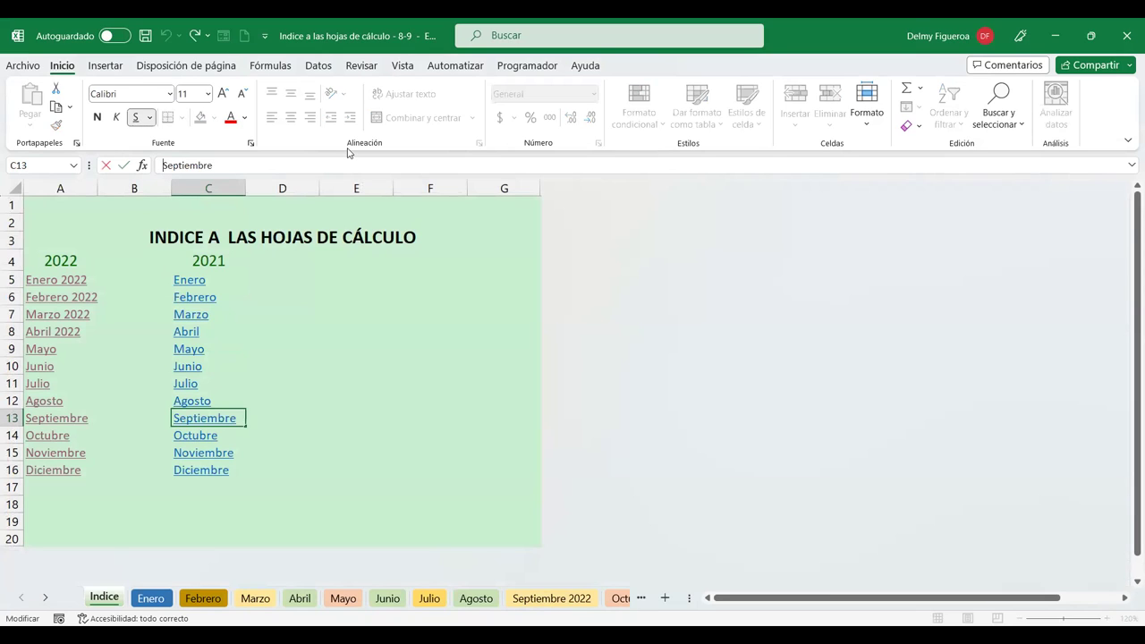
pyautogui.write('¿')
pyautogui.press('BackSpace')
pyautogui.write("'")
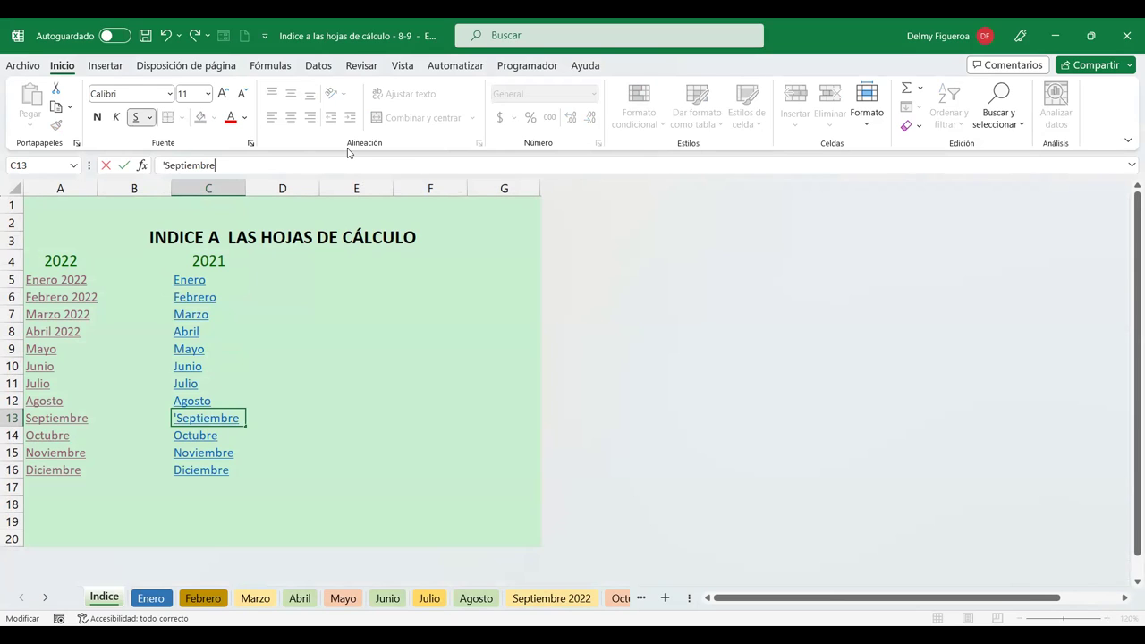
pyautogui.write(' 2021')
pyautogui.press('Return')
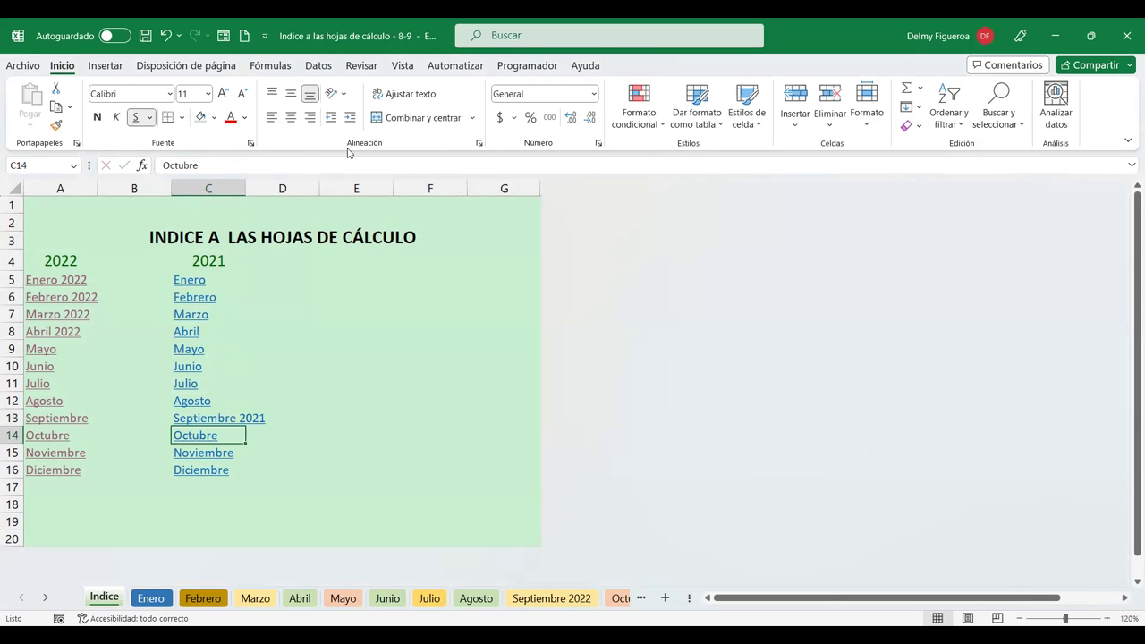
pyautogui.press('F2')
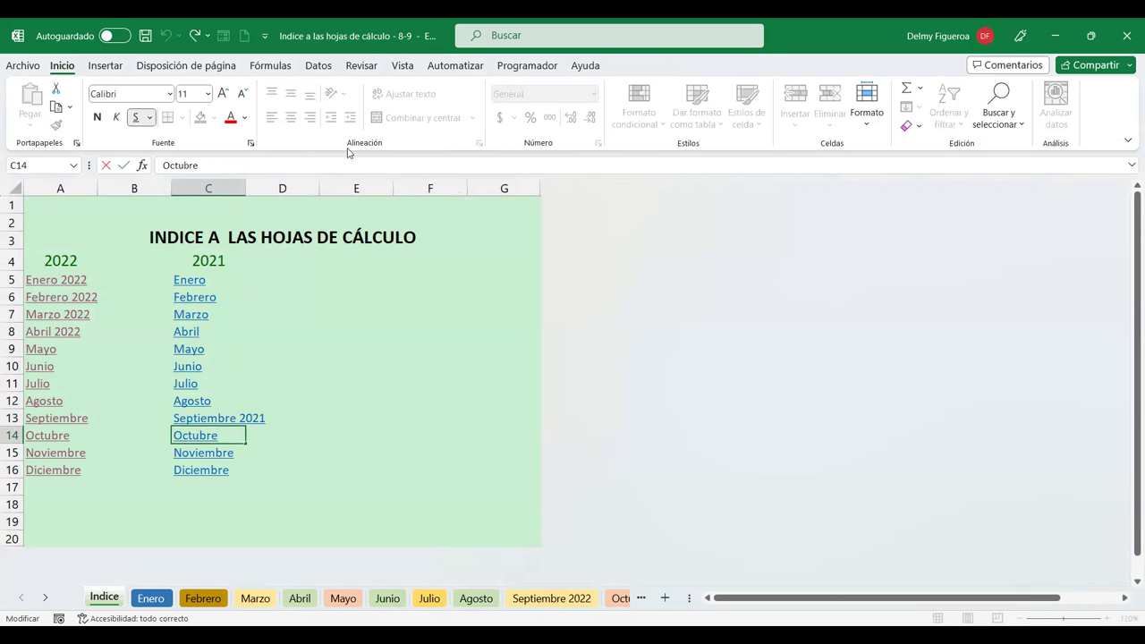
pyautogui.write("'")
pyautogui.write(' 2021')
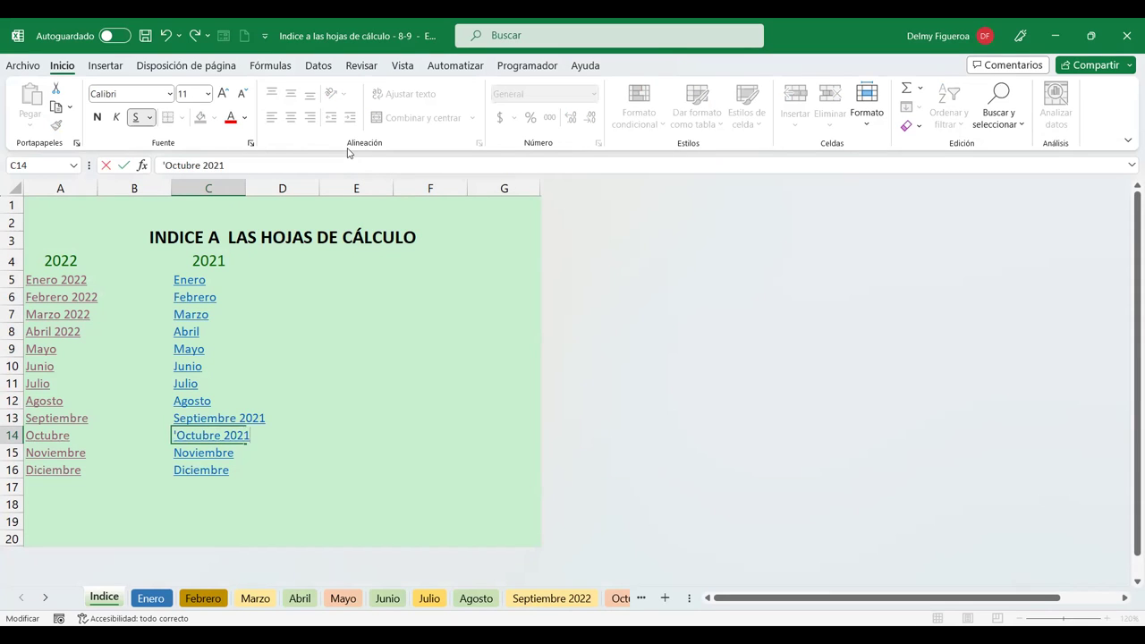
pyautogui.press('Return')
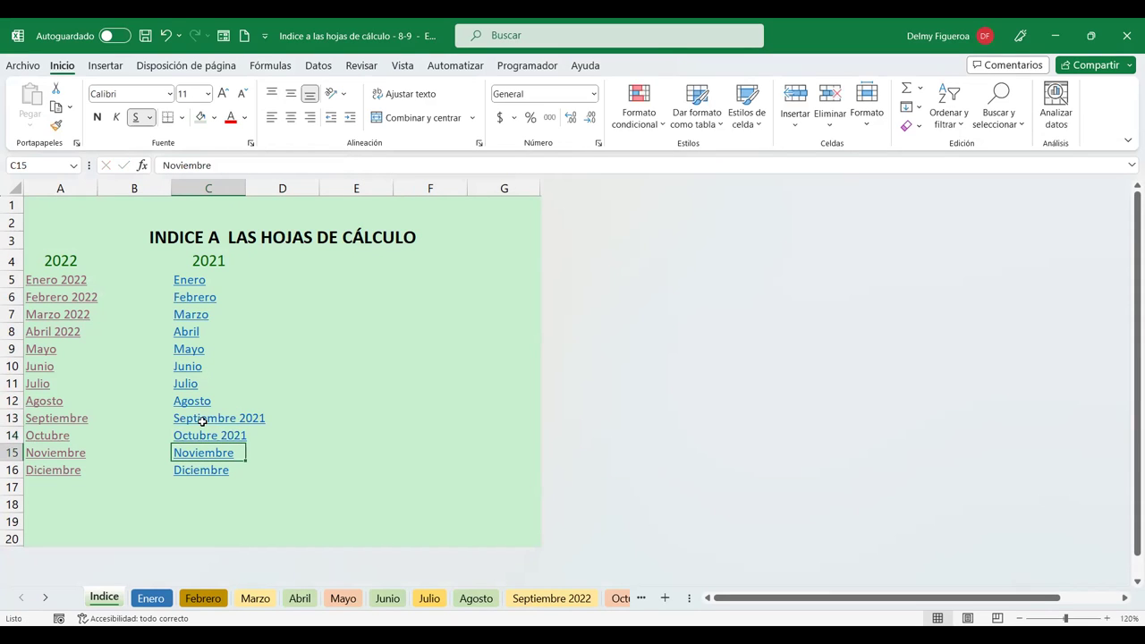
# - Hyperlink the 'Septiembre 2021' entry in C13 to the Septiembre 2023 sheet
pyautogui.rightClick(206, 418)
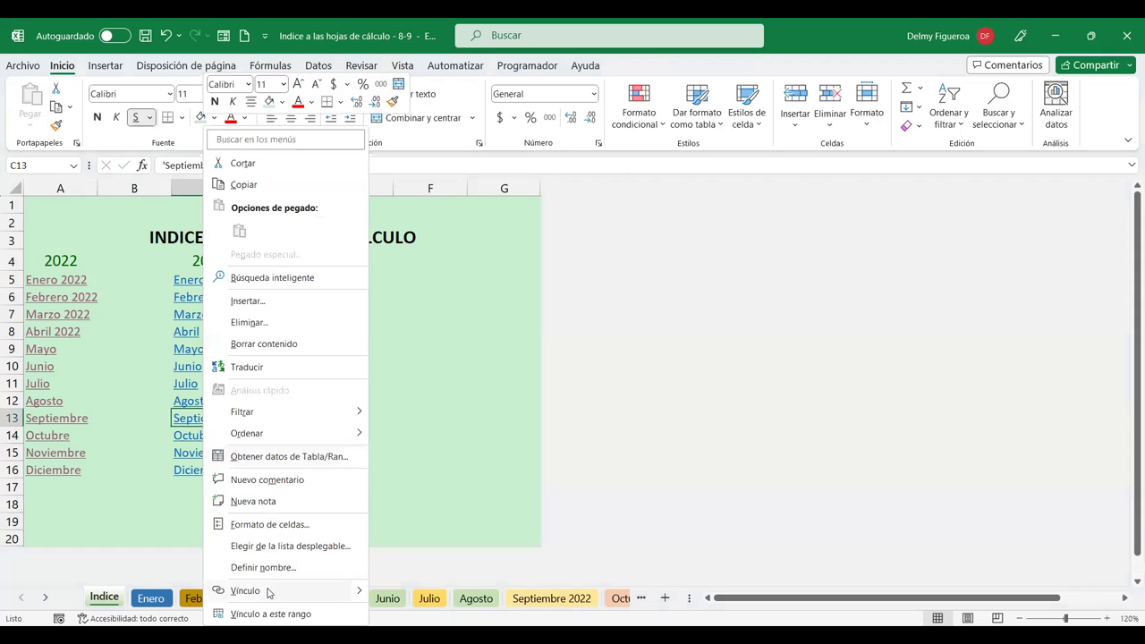
pyautogui.click(241, 598)
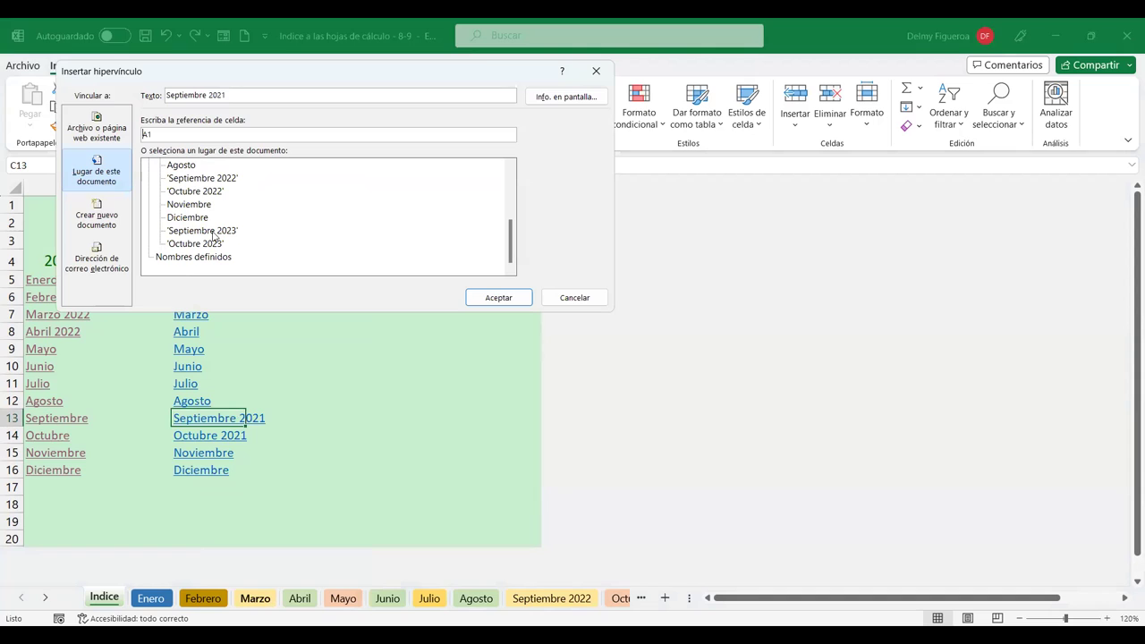
pyautogui.click(215, 236)
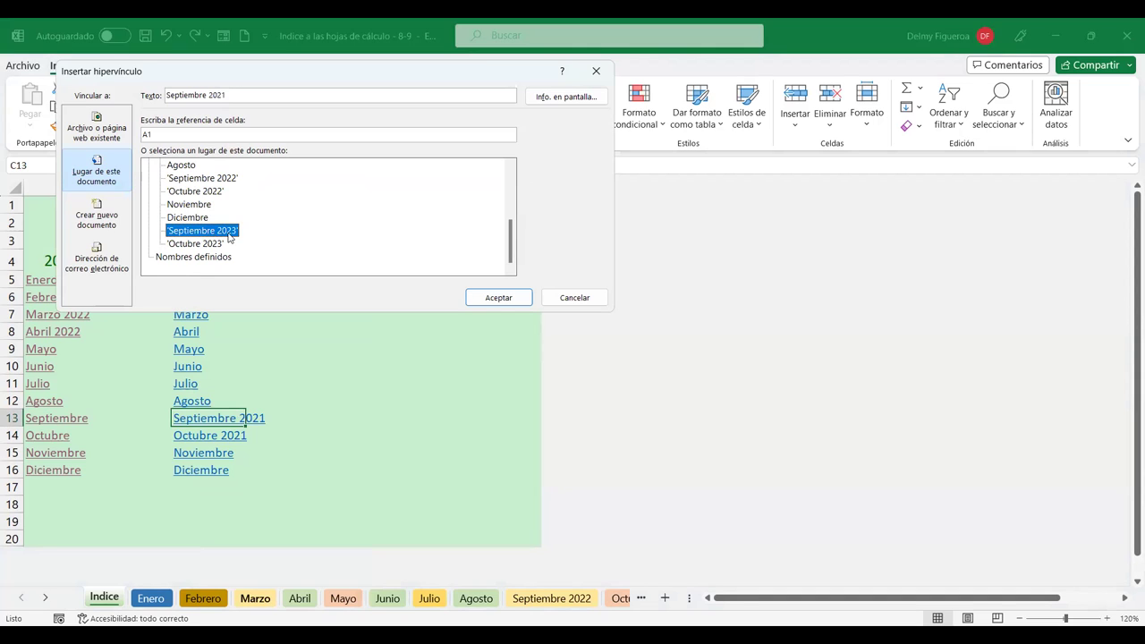
pyautogui.click(487, 297)
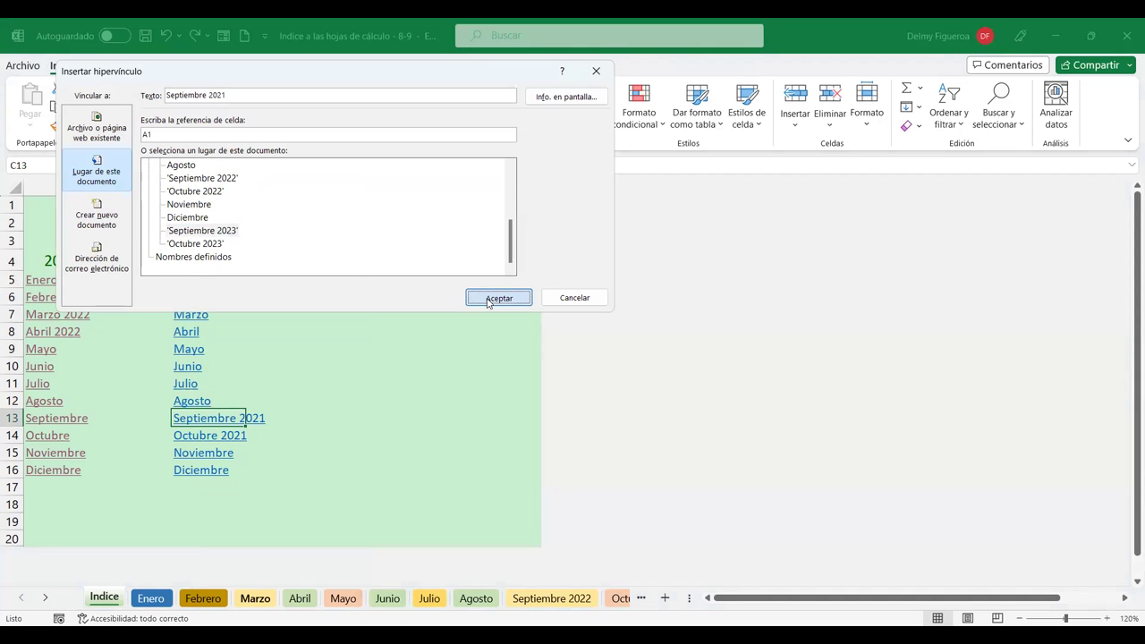
# - Hyperlink the 'Octubre 2021' entry in C14 to the Octubre 2023 sheet
pyautogui.click(202, 435)
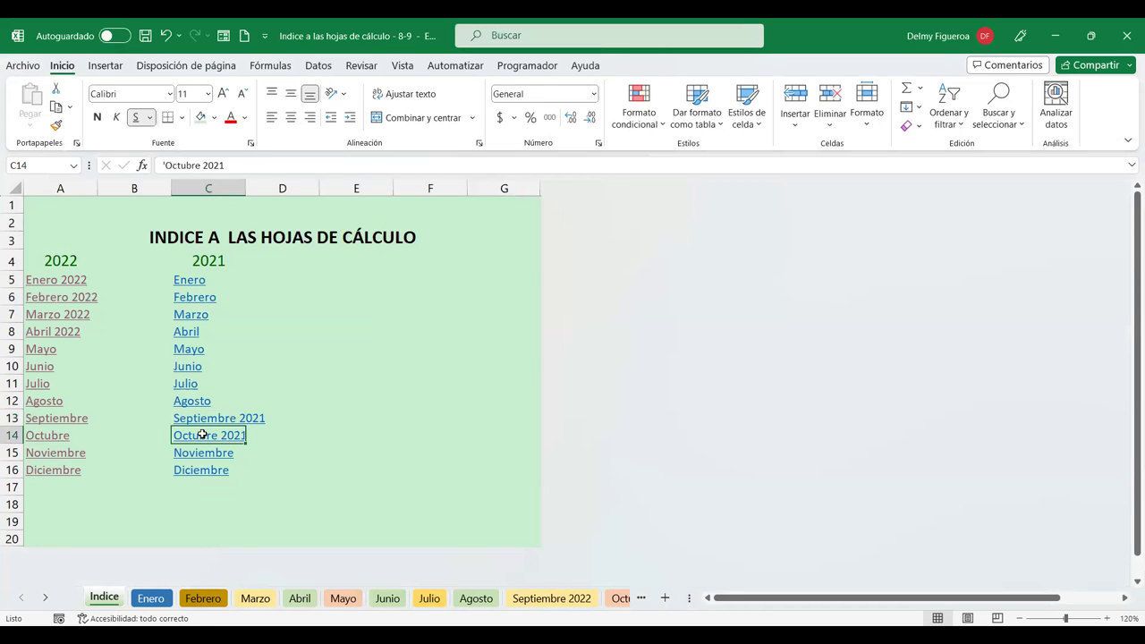
pyautogui.rightClick(202, 435)
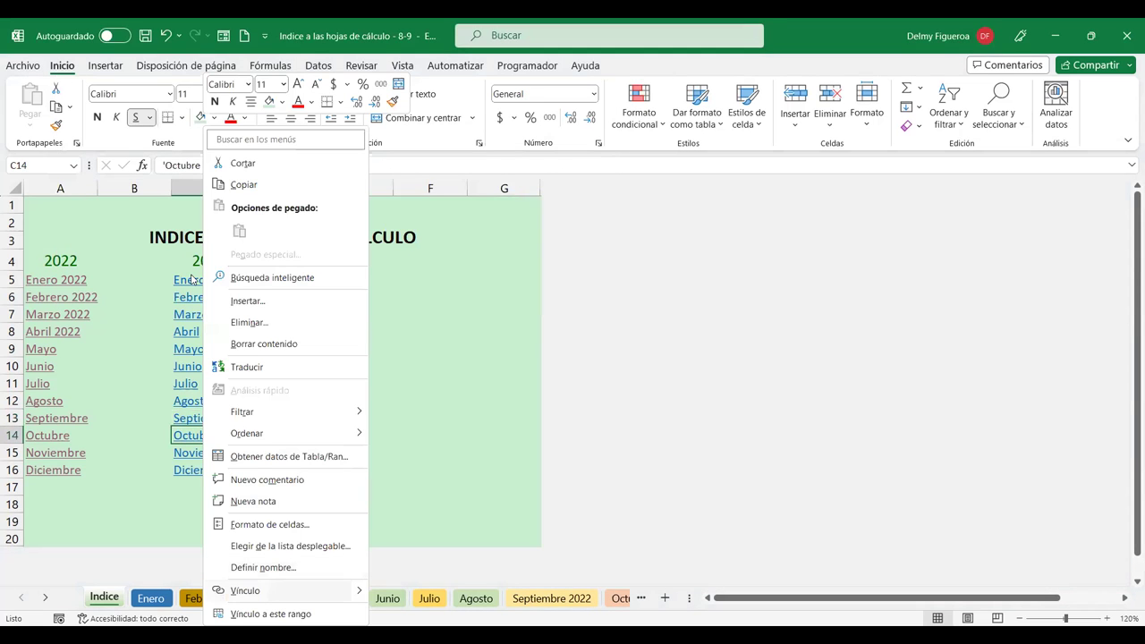
pyautogui.click(262, 592)
pyautogui.click(211, 244)
pyautogui.click(483, 298)
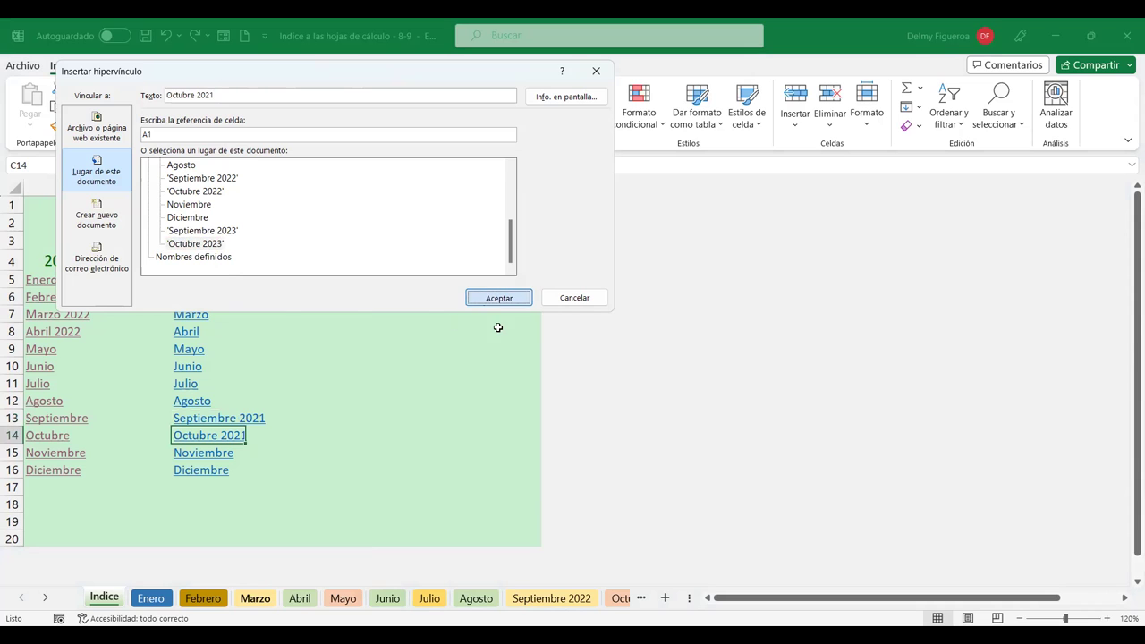
pyautogui.click(42, 599)
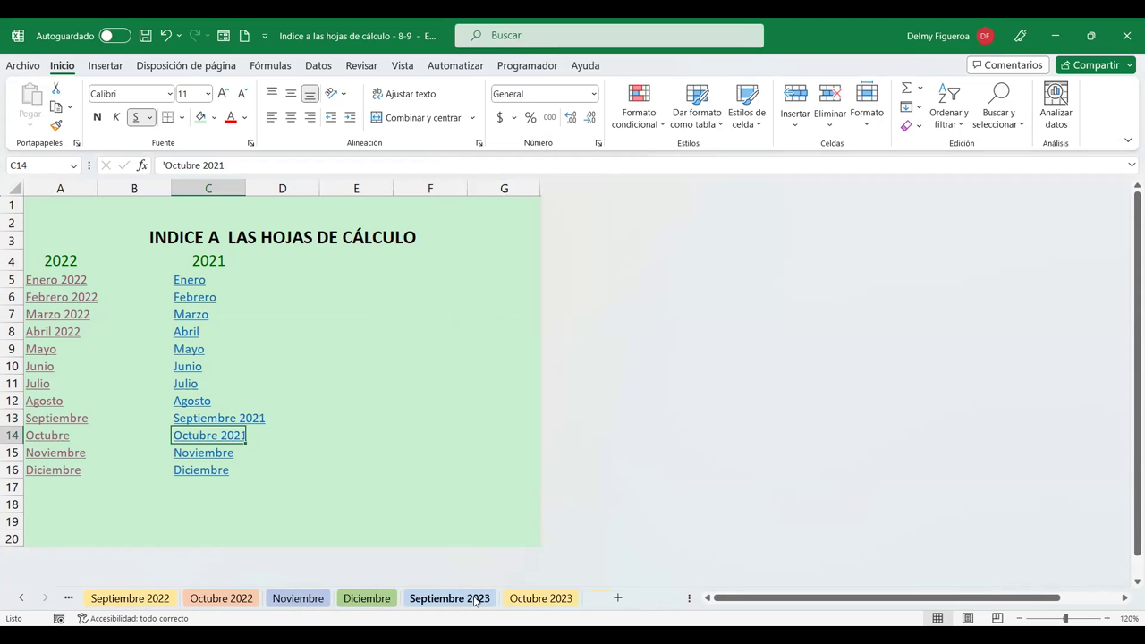
# - Rename the Septiembre 2023 and Octubre 2023 sheets to Septiembre 2021 and Octubre 2021
pyautogui.doubleClick(467, 598)
pyautogui.press('BackSpace')
pyautogui.write('1')
pyautogui.press('Return')
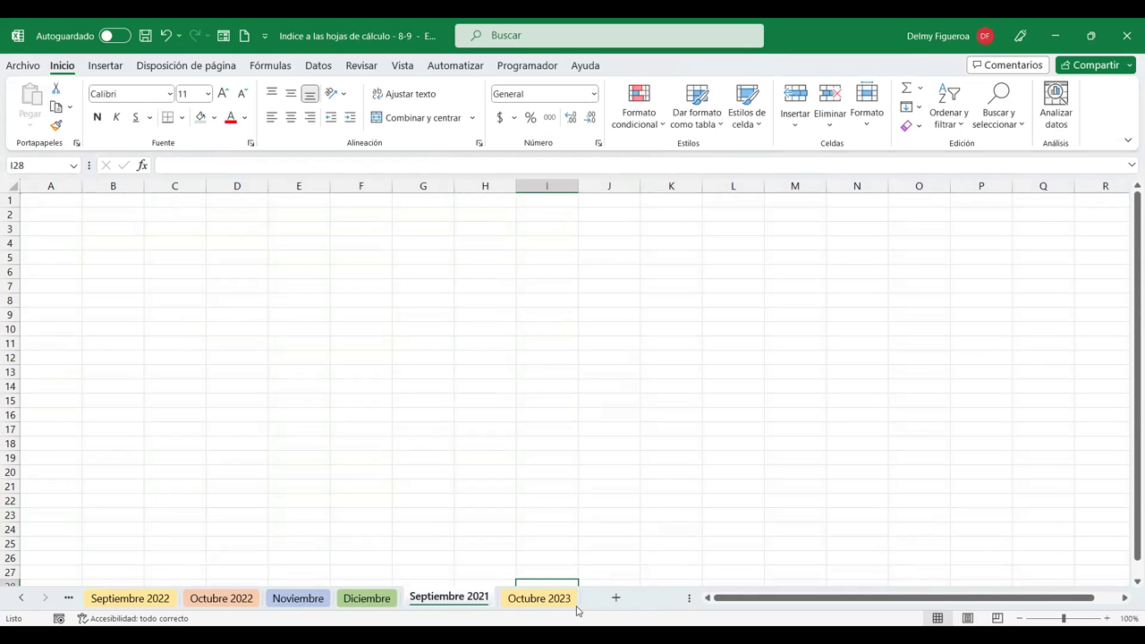
pyautogui.doubleClick(573, 601)
pyautogui.press('Return')
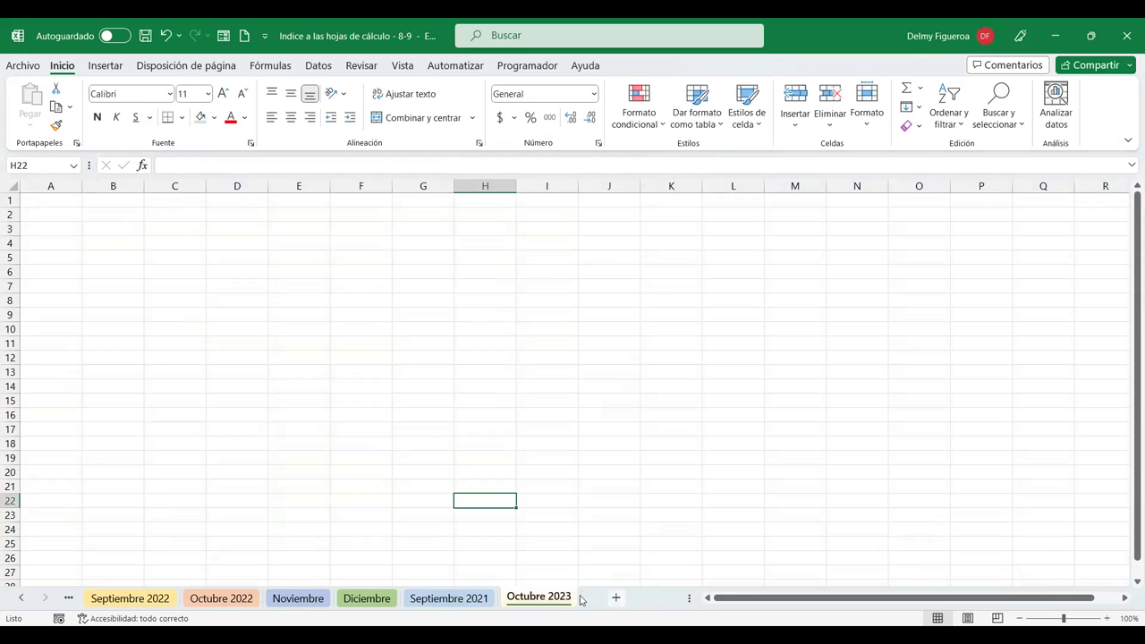
pyautogui.doubleClick(569, 597)
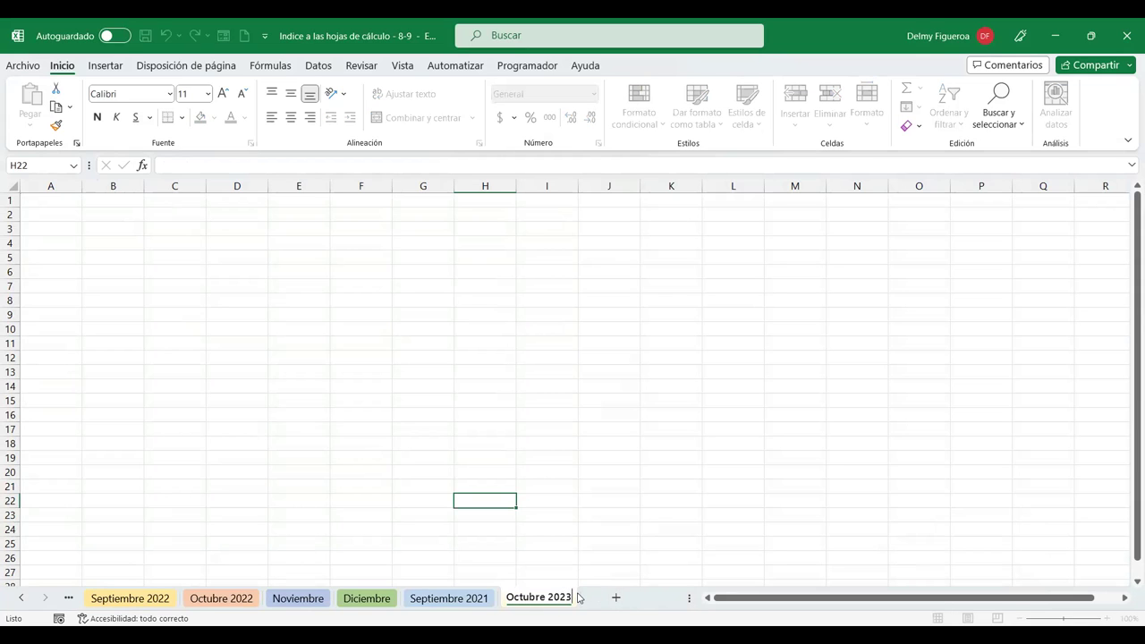
pyautogui.press('BackSpace')
pyautogui.write('1')
pyautogui.press('Return')
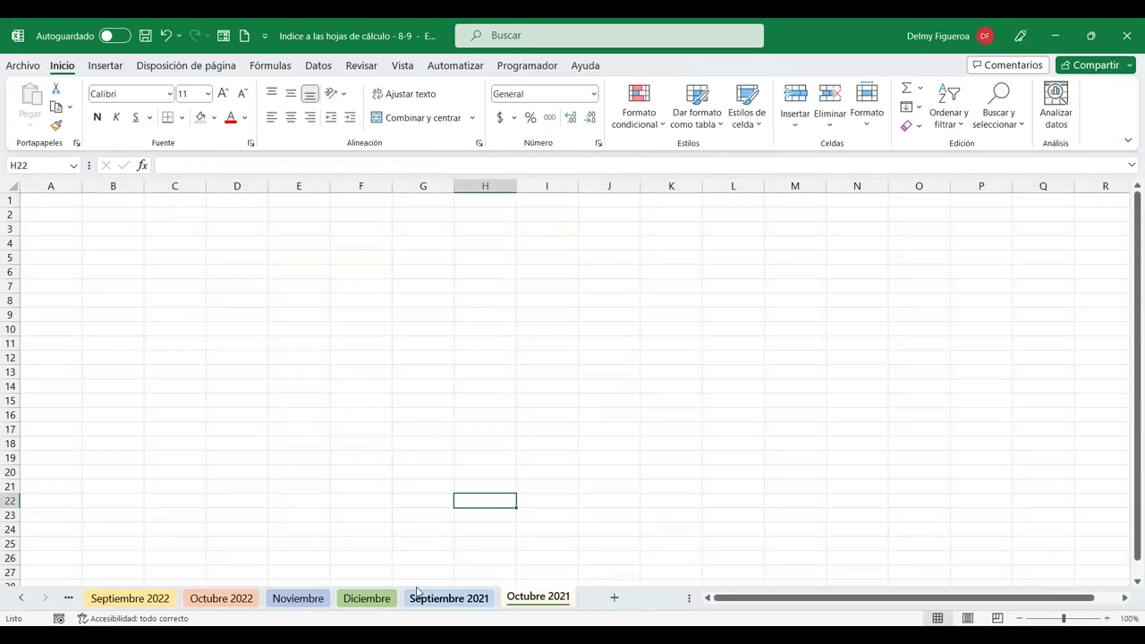
# - Copy the 'Ir a inicio' link from Diciembre!A4 into A4 of both 2021 sheets
pyautogui.click(370, 598)
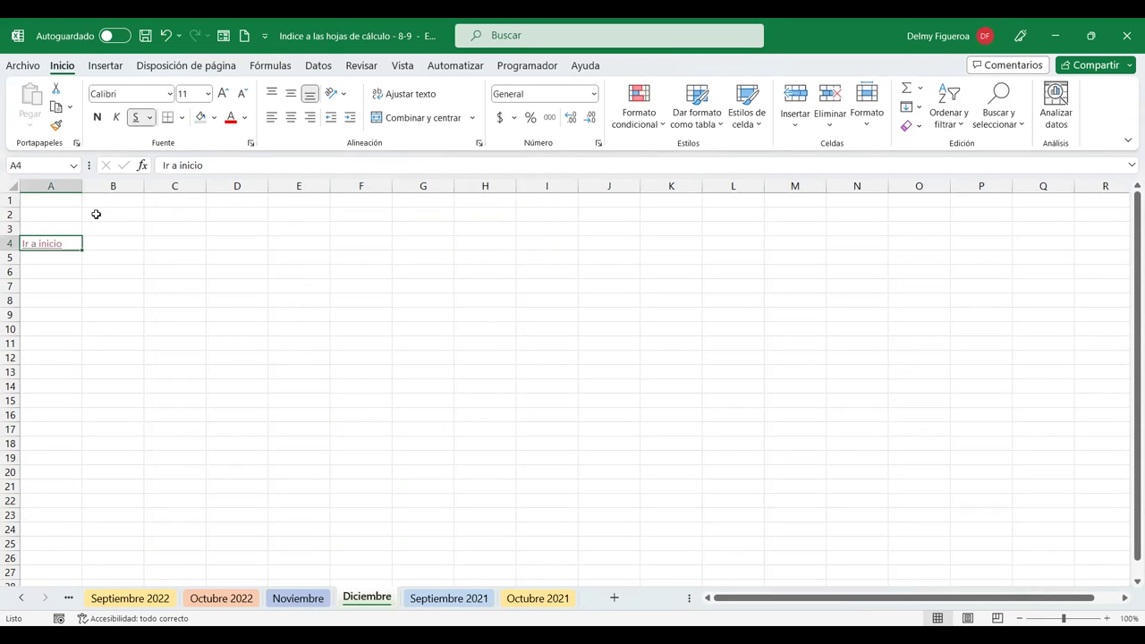
pyautogui.hotkey('ctrl', 'c')
pyautogui.hotkey('ctrl', 'pagedown')
pyautogui.click(47, 241)
pyautogui.hotkey('ctrl', 'v')
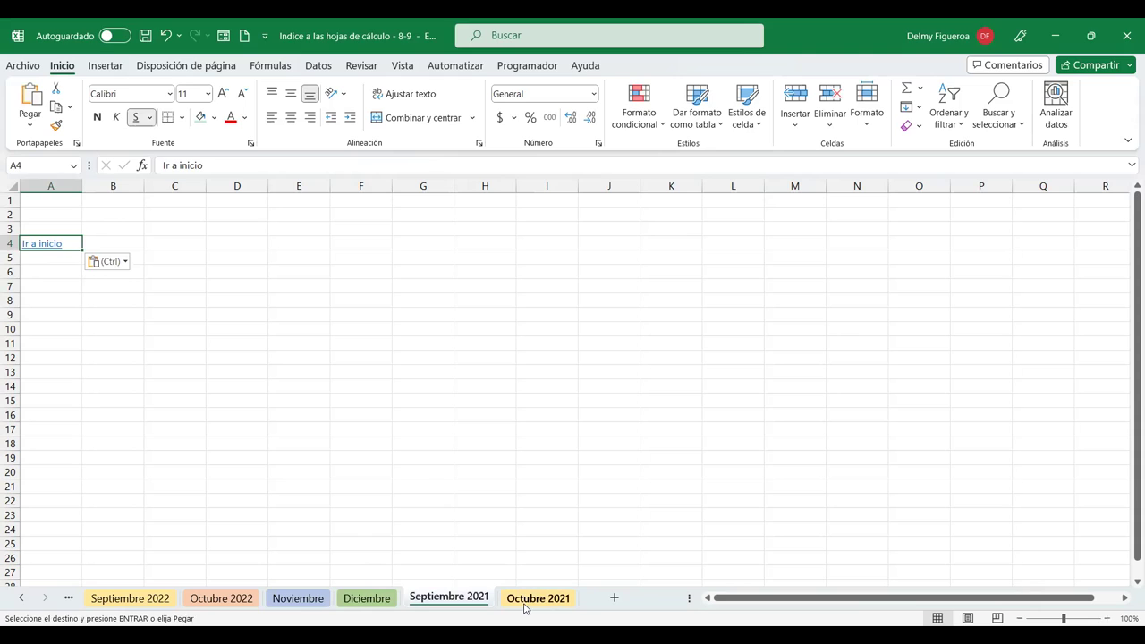
pyautogui.click(538, 598)
pyautogui.click(49, 240)
pyautogui.hotkey('ctrl', 'v')
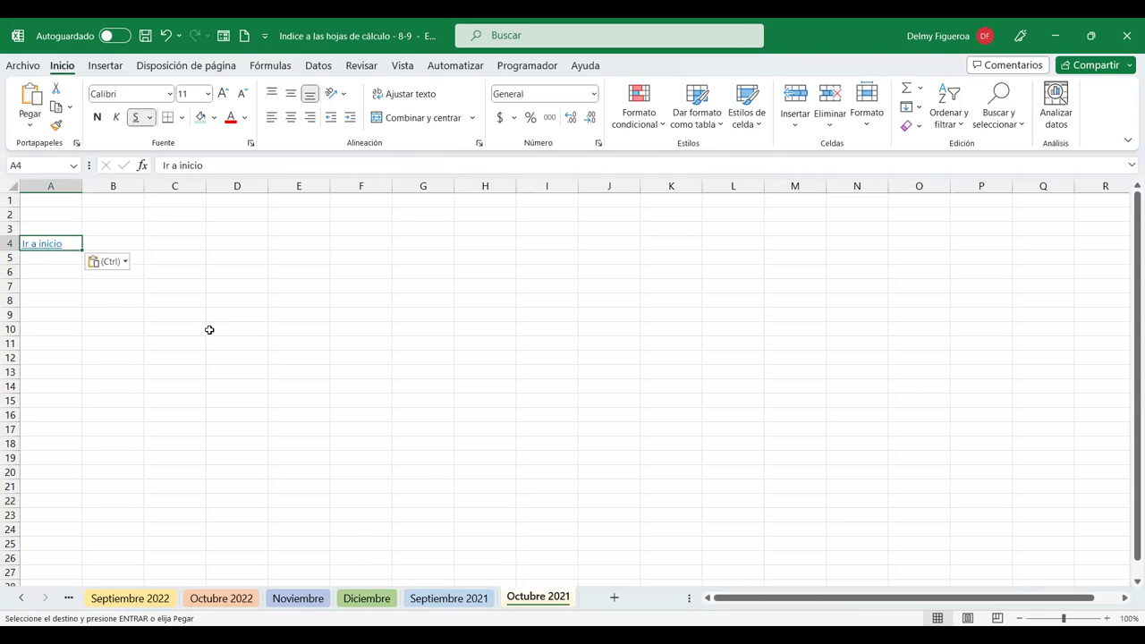
# - Return to the Indice sheet
pyautogui.click(209, 327)
pyautogui.click(47, 244)
pyautogui.click(48, 243)
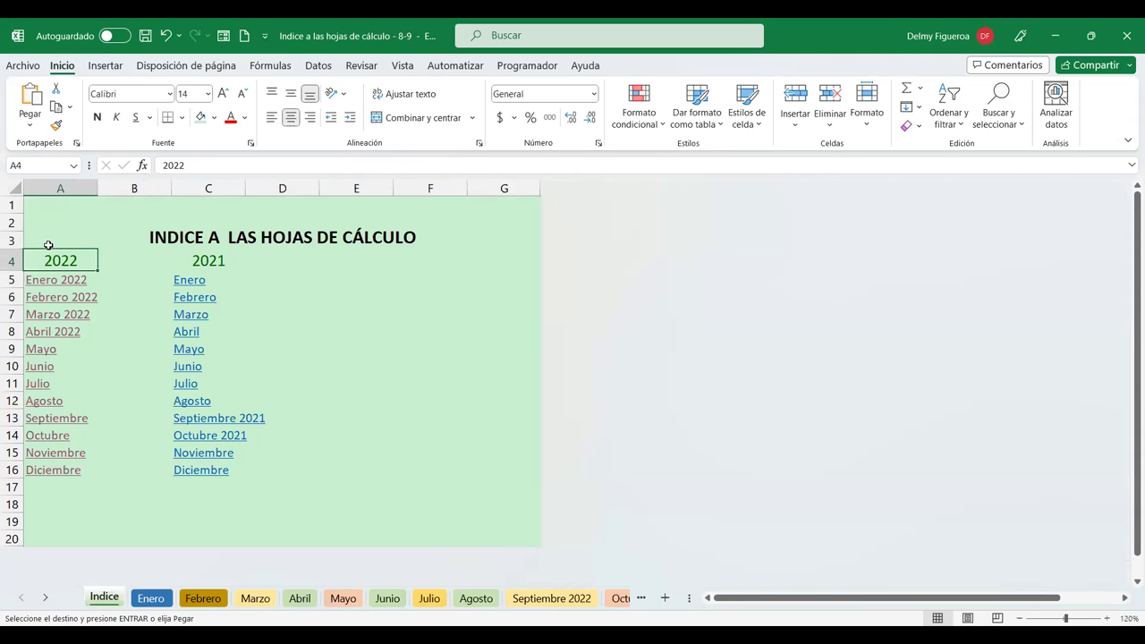
# - After the broken-link error, repoint the Septiembre 2021 hyperlink in C13 to the Septiembre 2021 sheet
pyautogui.click(215, 416)
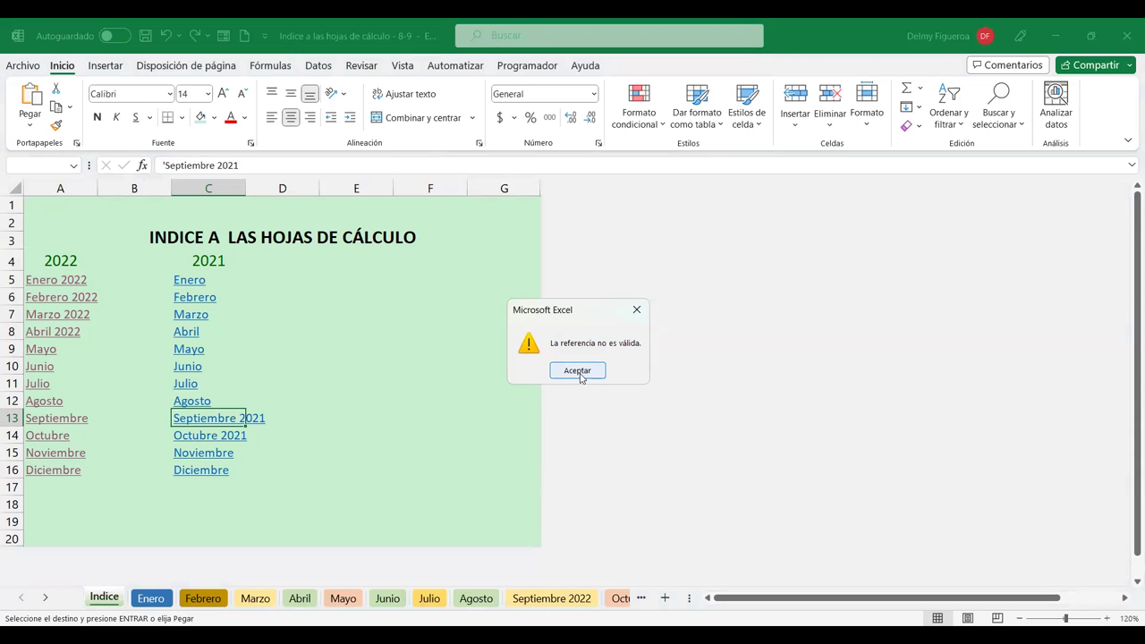
pyautogui.click(580, 375)
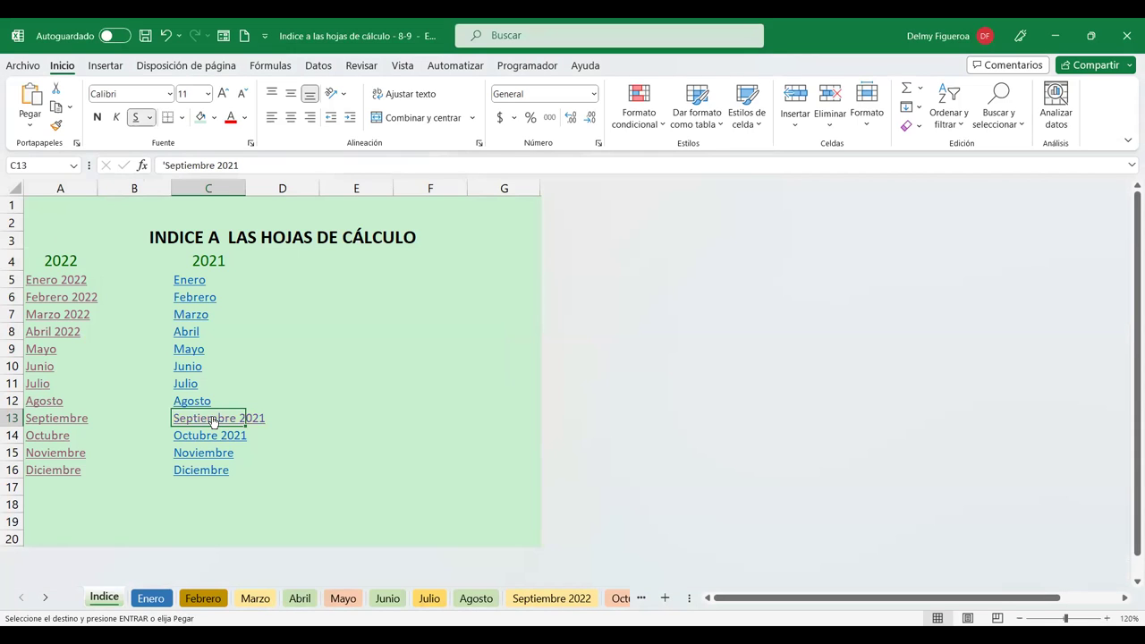
pyautogui.rightClick(213, 419)
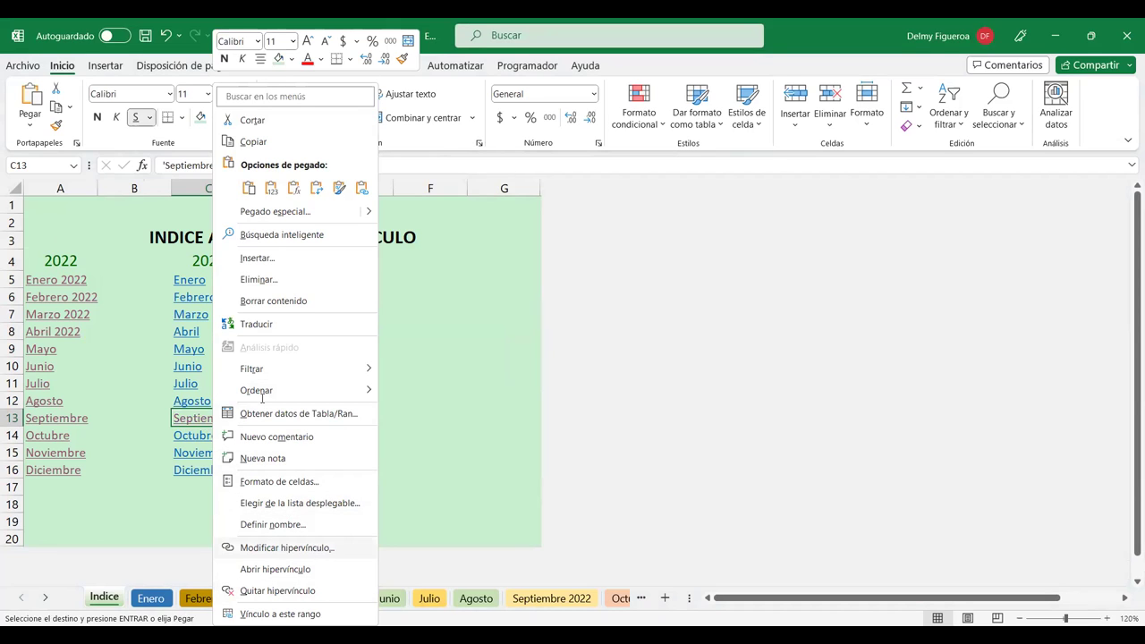
pyautogui.press('Return')
pyautogui.click(195, 539)
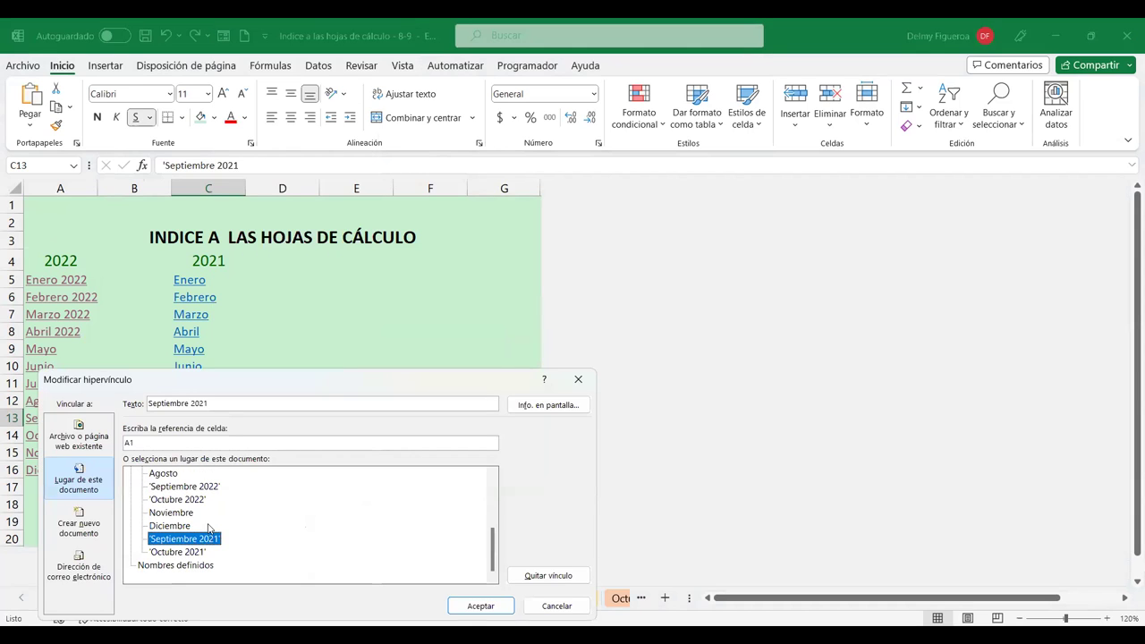
pyautogui.click(471, 610)
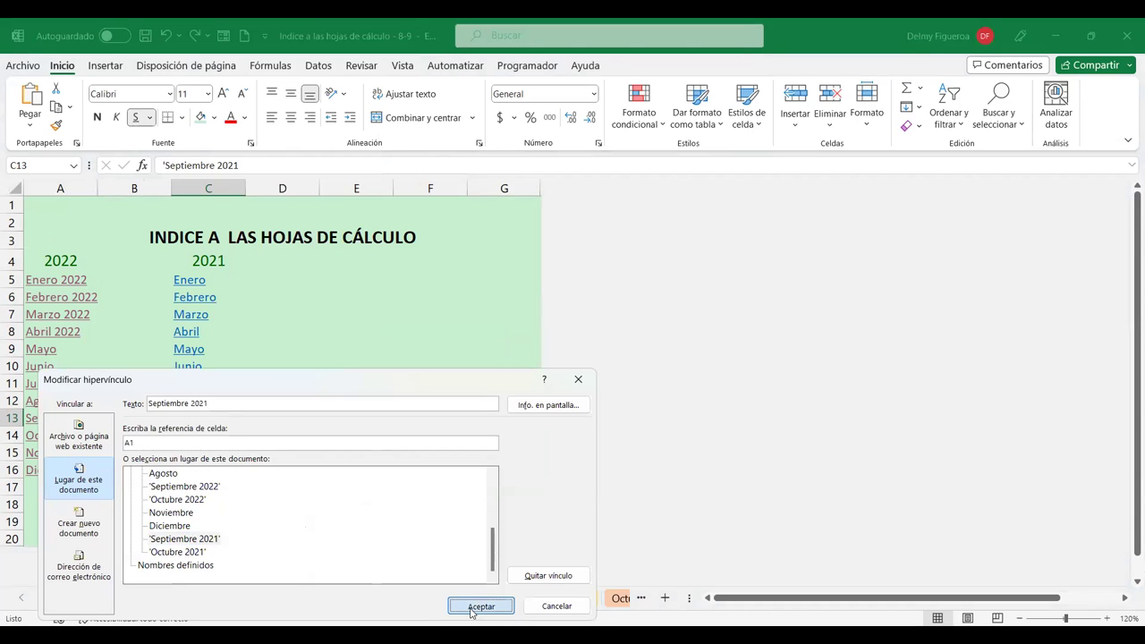
pyautogui.click(471, 608)
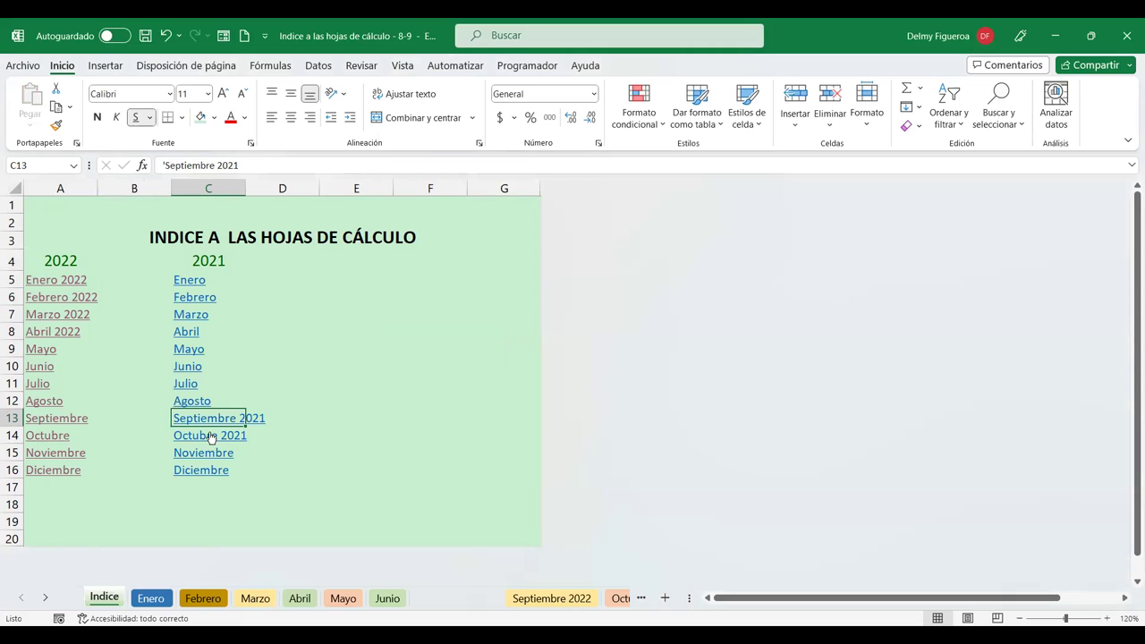
# - Repoint the Octubre 2021 hyperlink in C14 to the Octubre 2021 sheet
pyautogui.rightClick(211, 438)
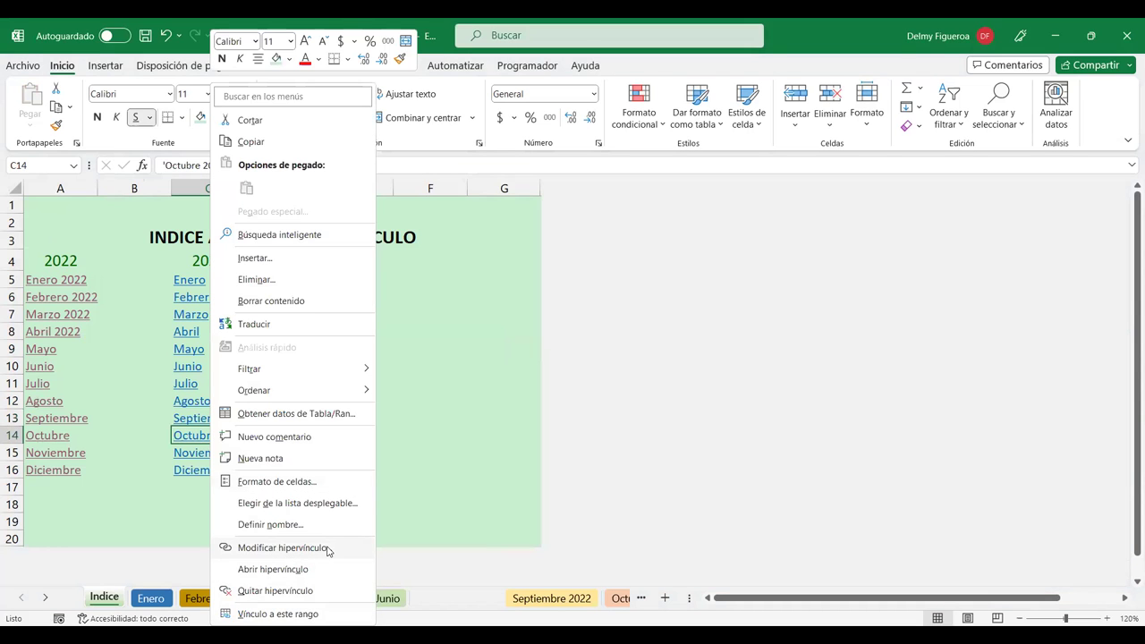
pyautogui.click(234, 547)
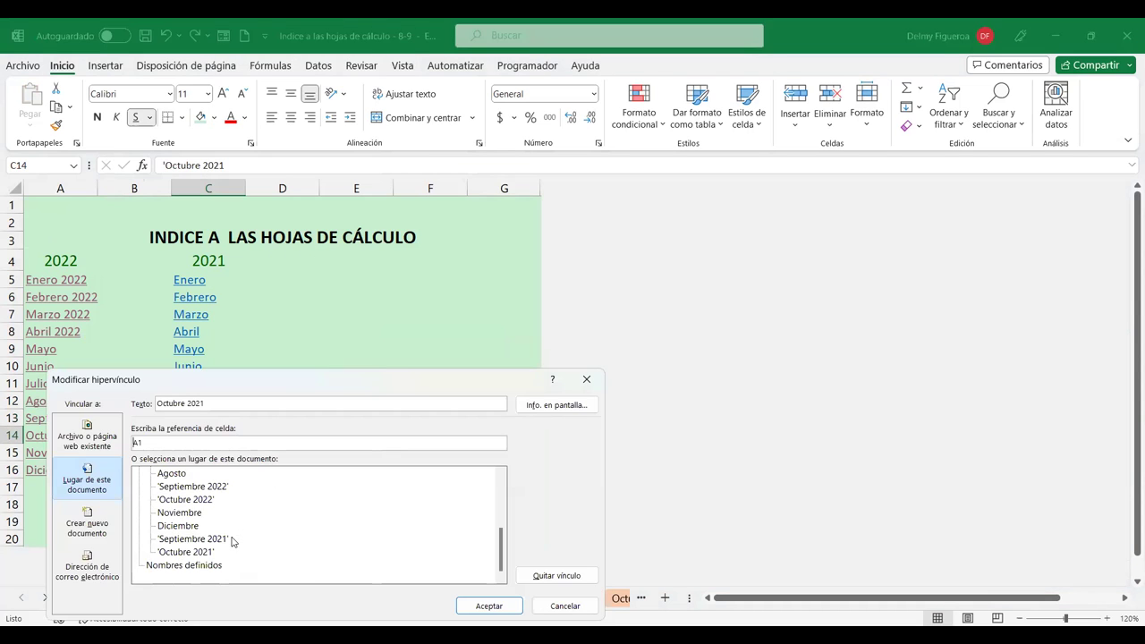
pyautogui.click(205, 551)
pyautogui.click(500, 608)
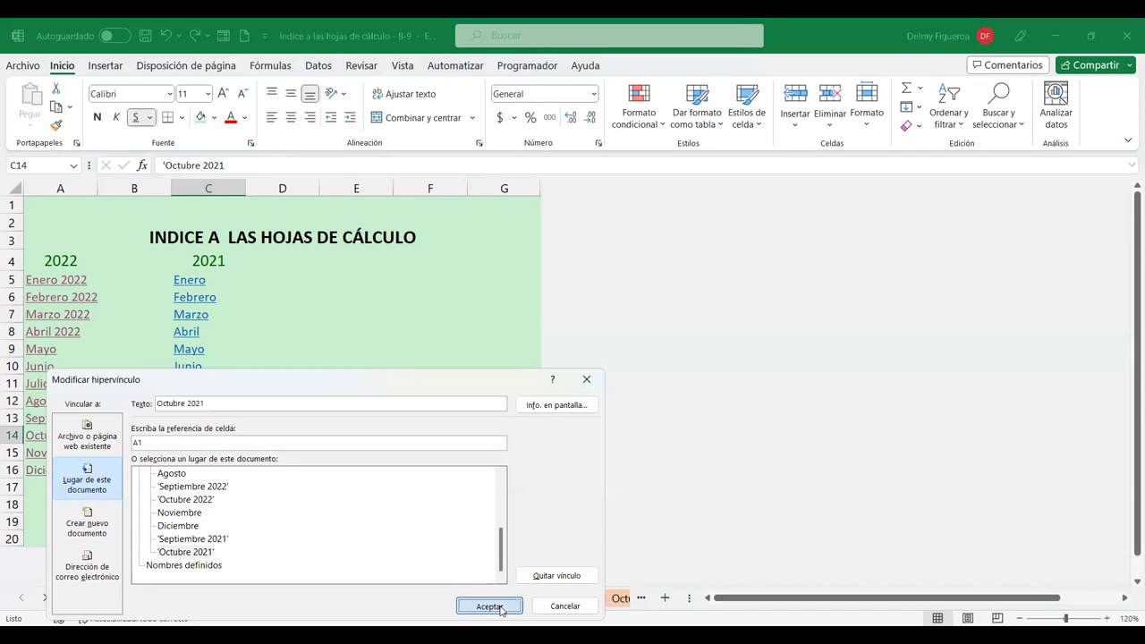
pyautogui.click(358, 451)
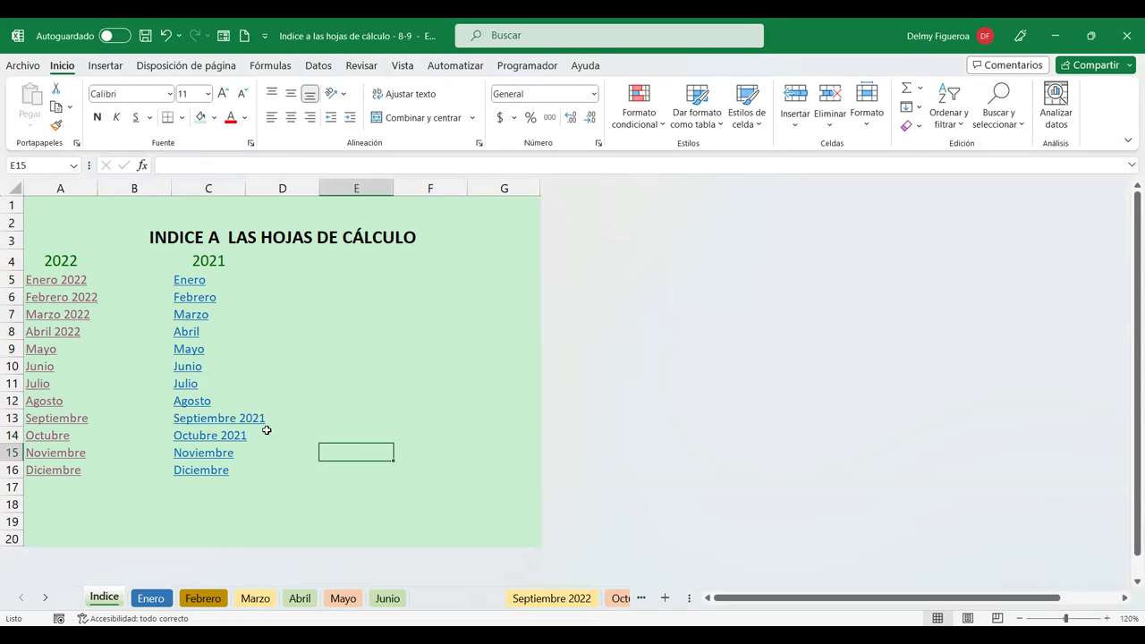
pyautogui.click(215, 419)
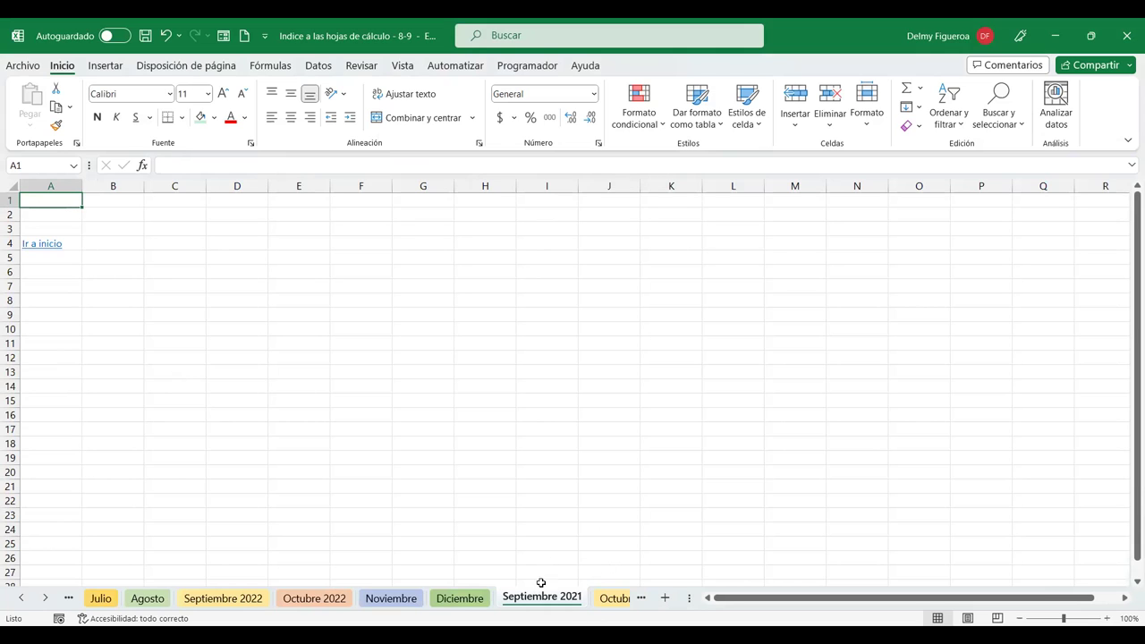
pyautogui.click(52, 243)
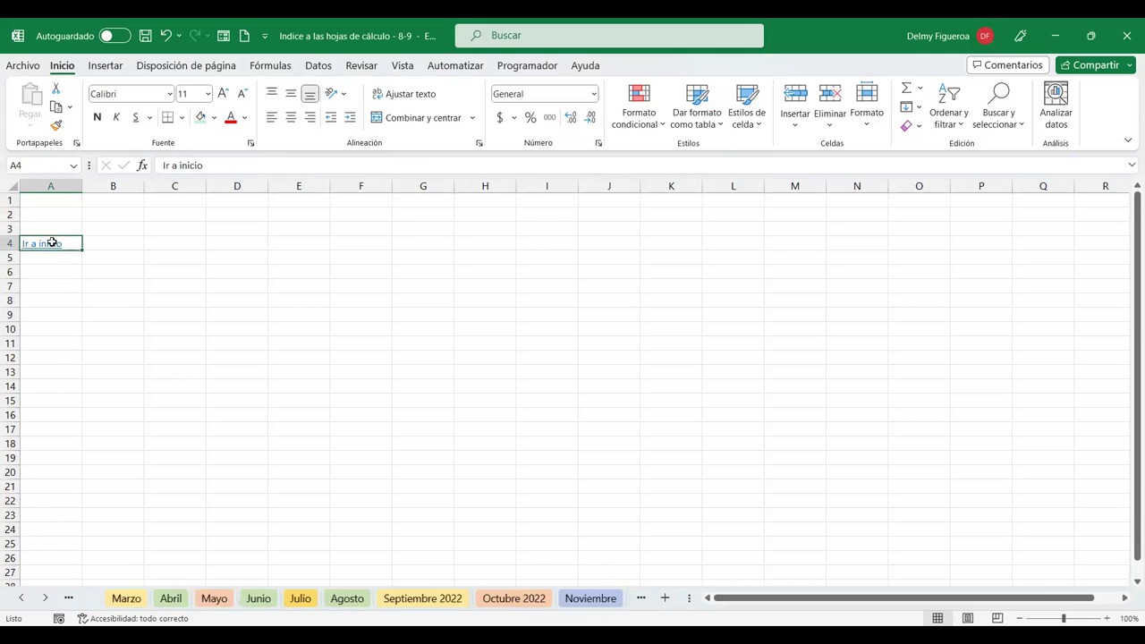
pyautogui.click(215, 436)
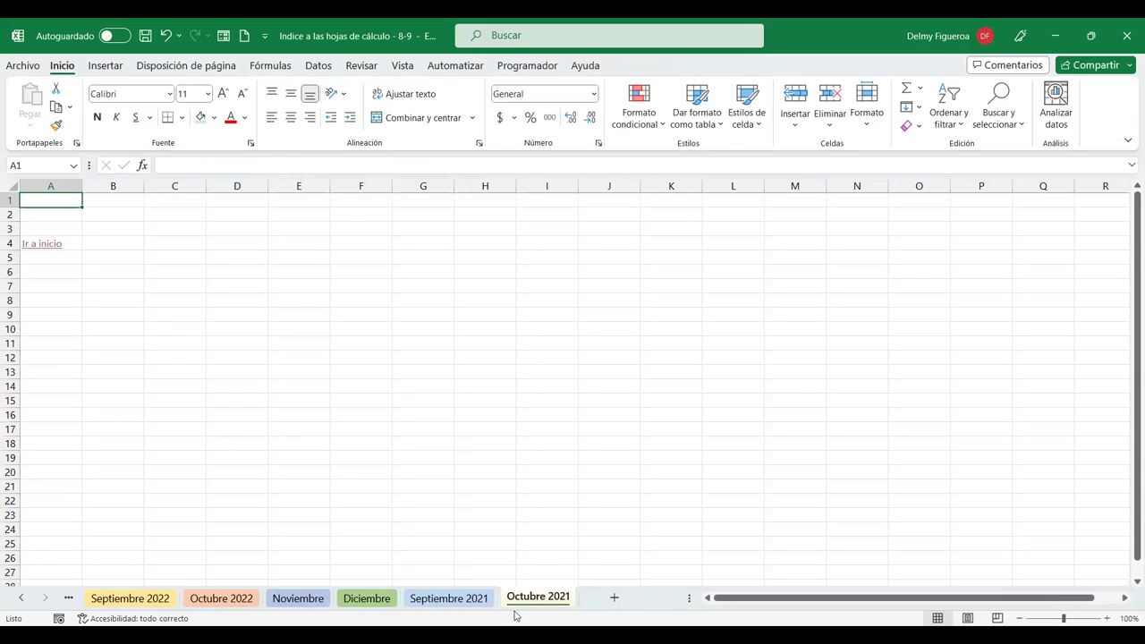
pyautogui.click(21, 597)
pyautogui.click(21, 597)
pyautogui.click(21, 597)
pyautogui.click(103, 597)
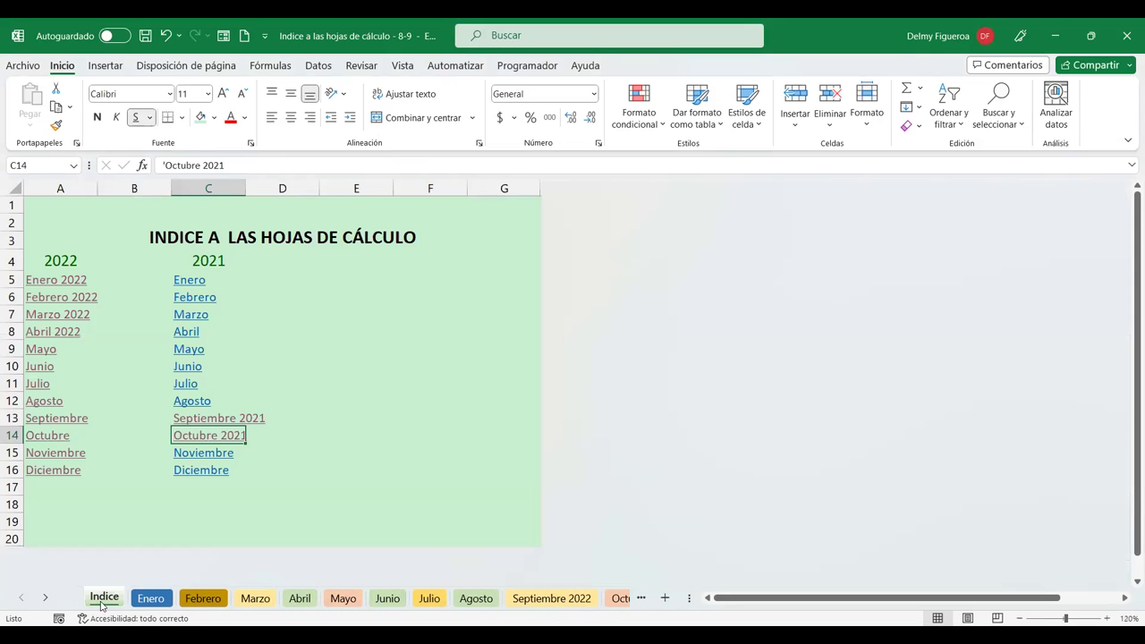
pyautogui.click(340, 279)
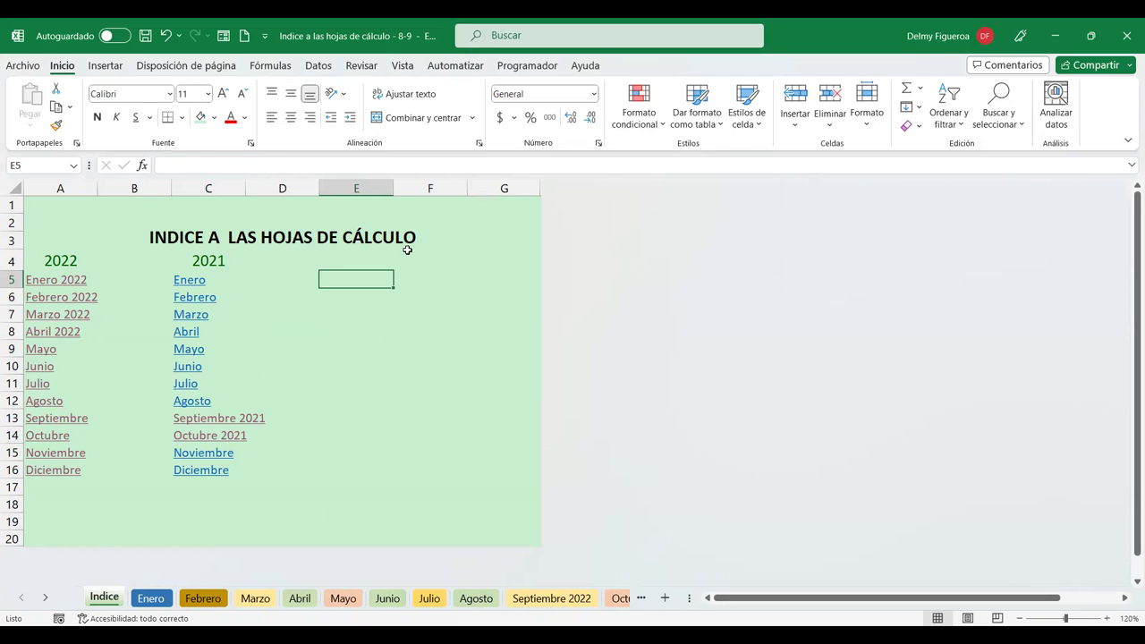
pyautogui.click(447, 225)
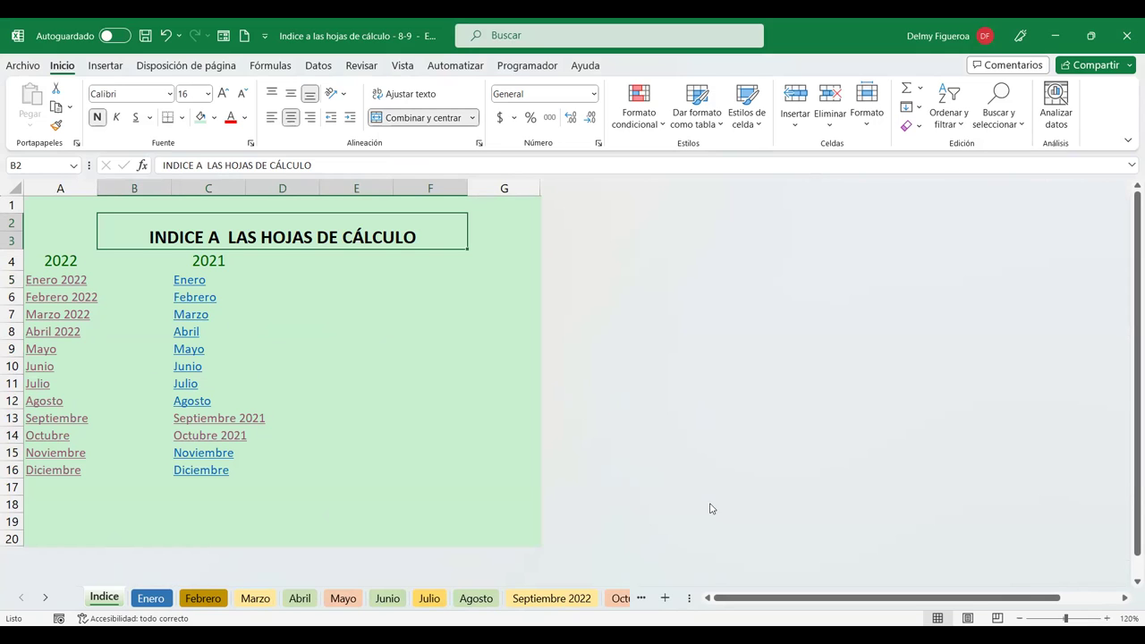
pyautogui.click(152, 605)
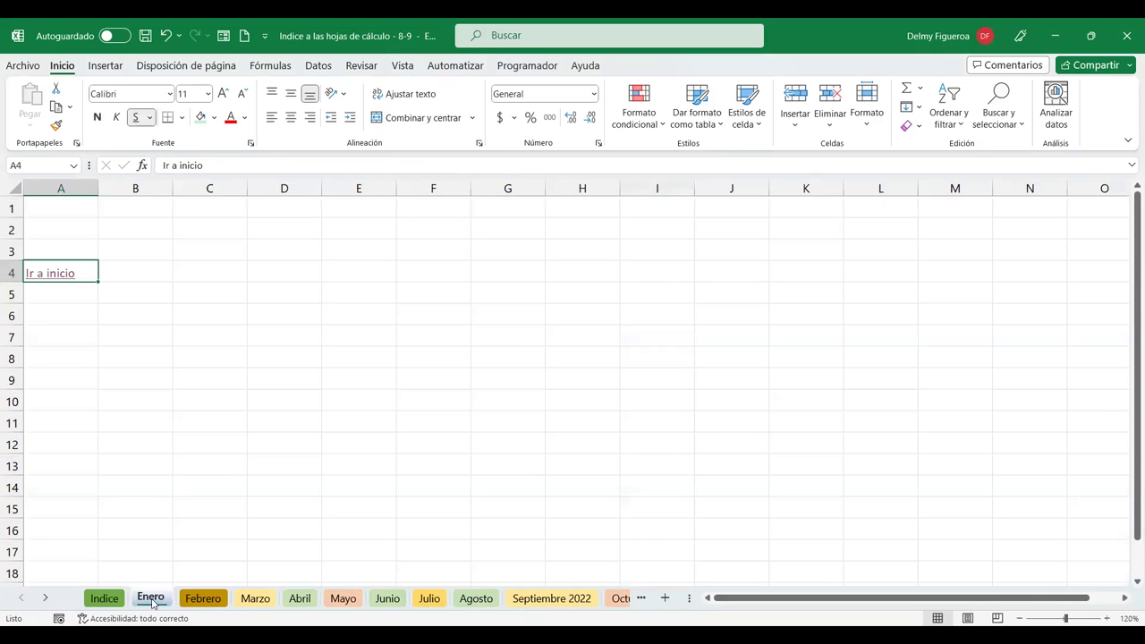
pyautogui.click(198, 601)
pyautogui.click(255, 599)
pyautogui.click(300, 598)
pyautogui.click(342, 598)
pyautogui.click(429, 599)
pyautogui.click(475, 598)
pyautogui.click(548, 605)
pyautogui.click(622, 600)
pyautogui.click(616, 599)
pyautogui.click(620, 601)
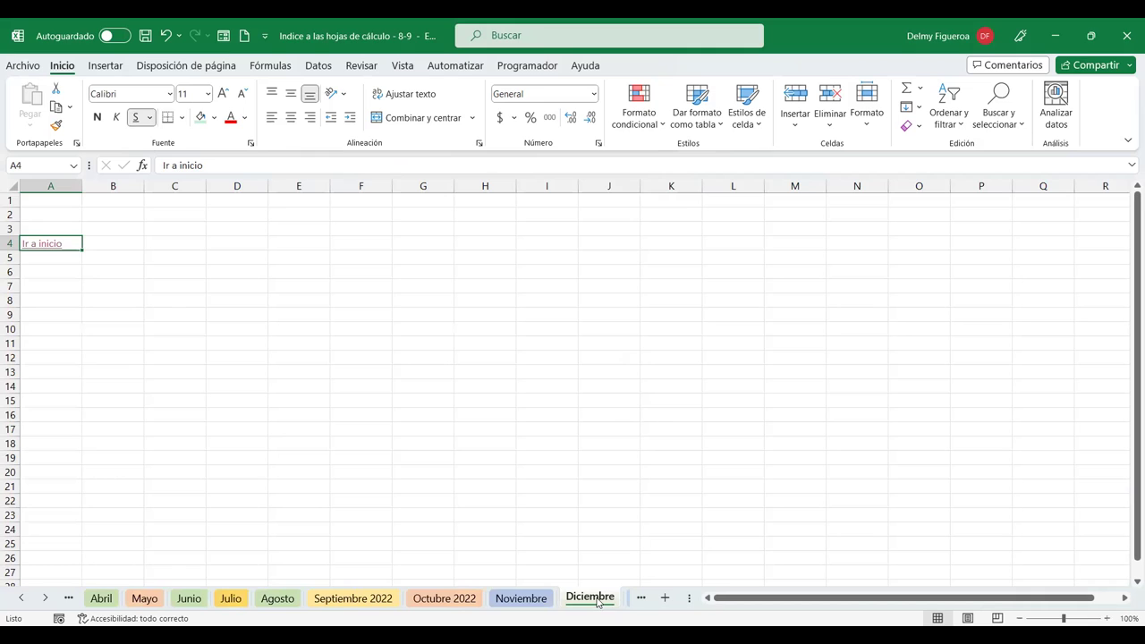
pyautogui.click(521, 597)
pyautogui.click(44, 598)
pyautogui.click(44, 598)
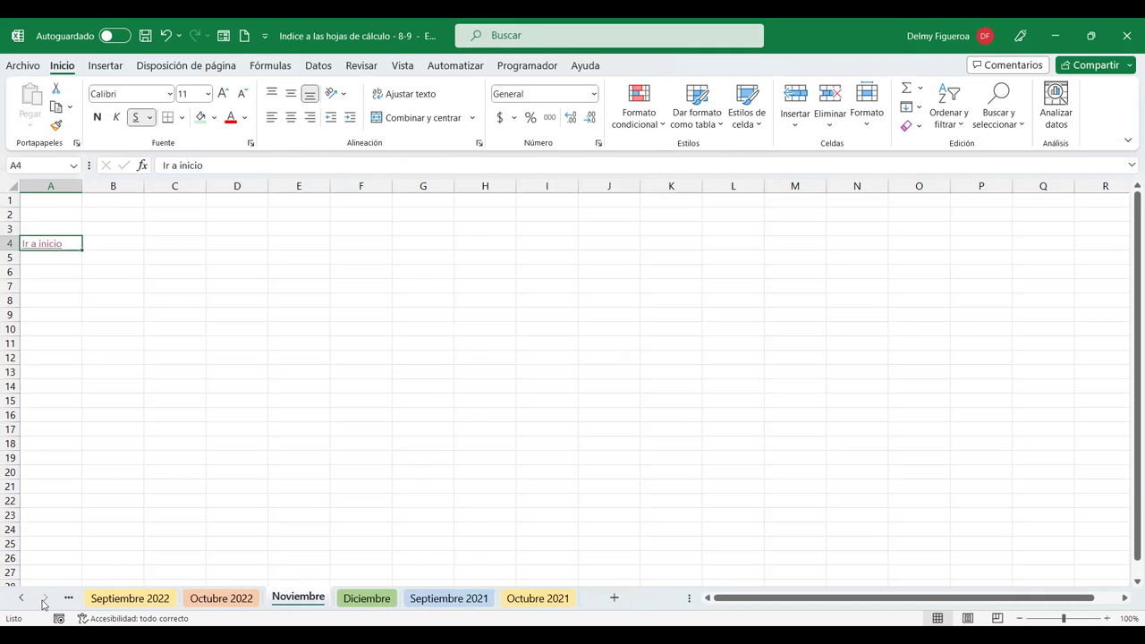
pyautogui.click(534, 598)
pyautogui.click(23, 598)
pyautogui.click(22, 598)
pyautogui.click(22, 598)
pyautogui.click(23, 597)
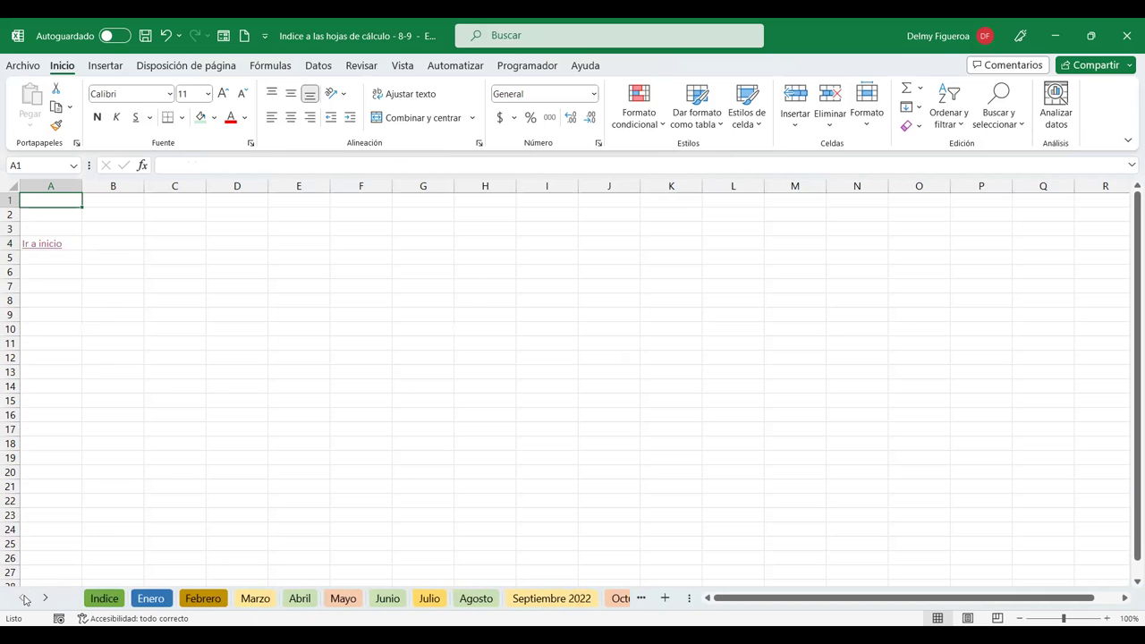
pyautogui.click(103, 598)
pyautogui.click(404, 472)
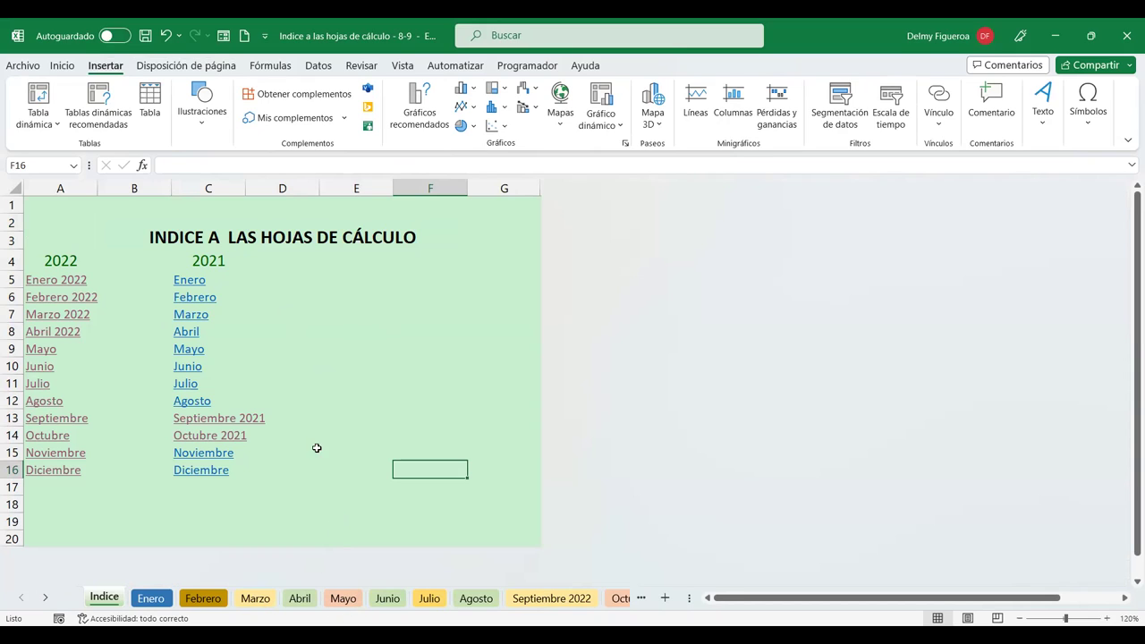
# - Select E5 and open the online picture search from Insertar > Imágenes
pyautogui.click(329, 278)
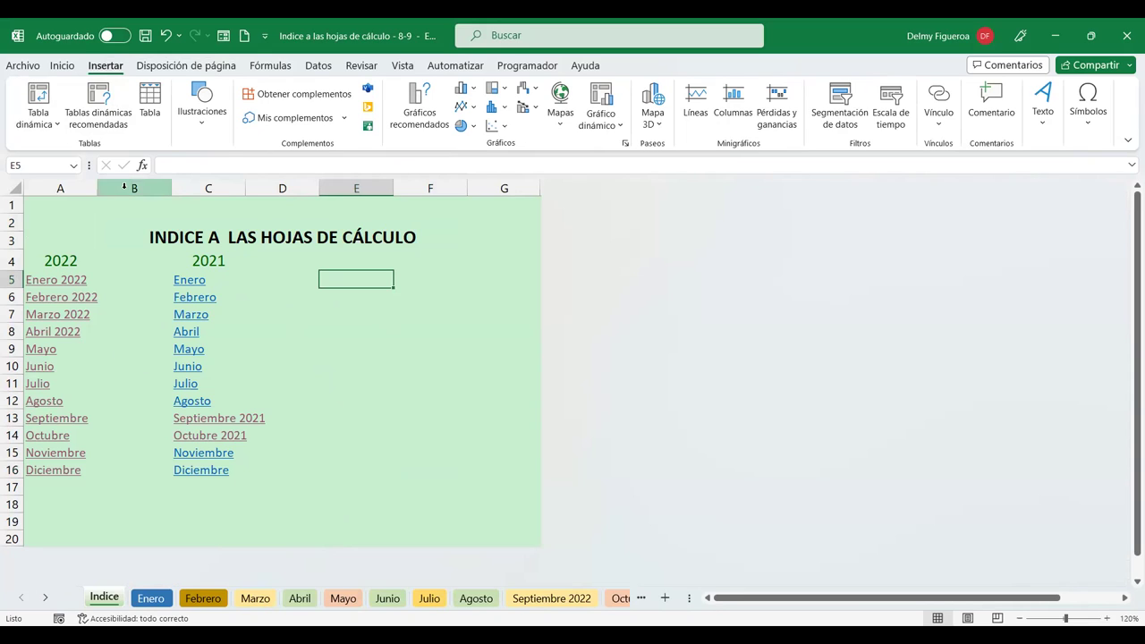
pyautogui.click(202, 126)
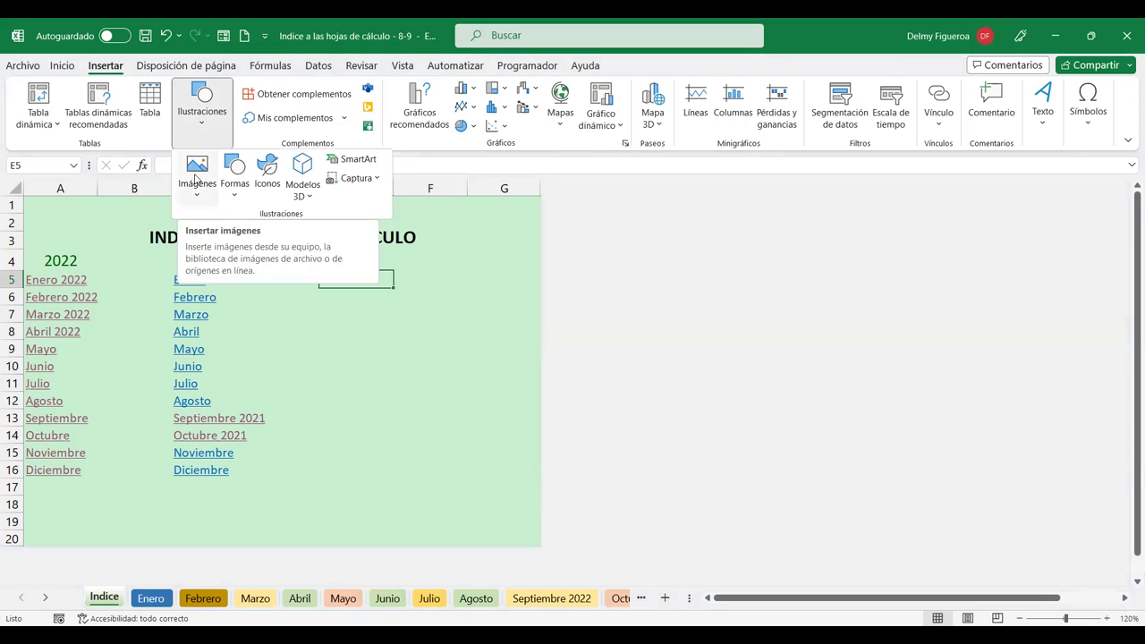
pyautogui.click(196, 179)
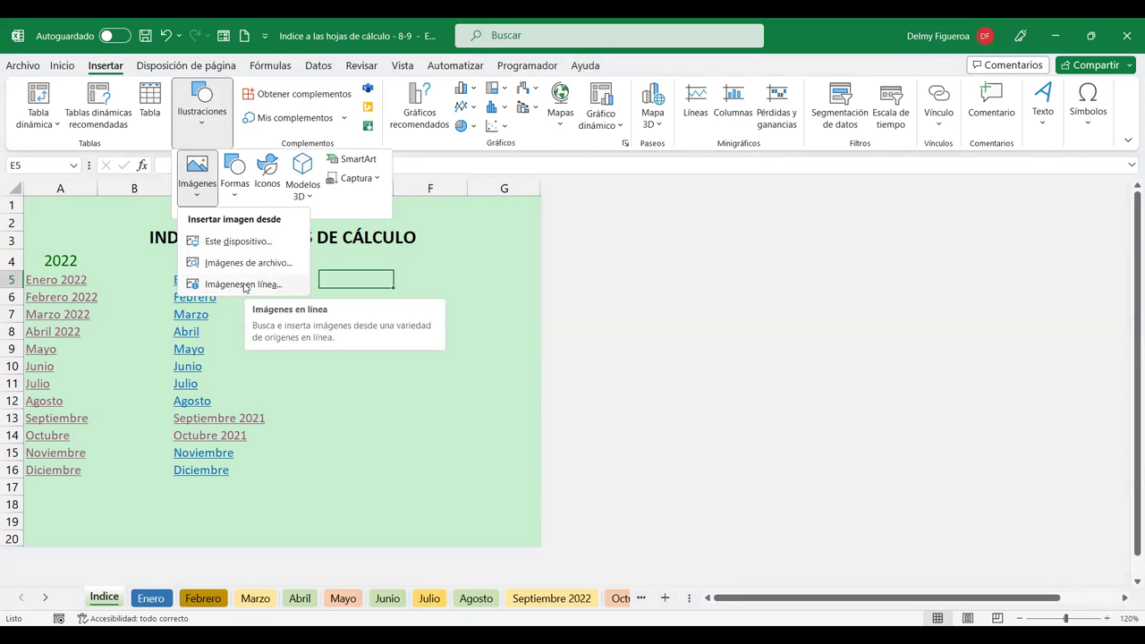
pyautogui.click(243, 284)
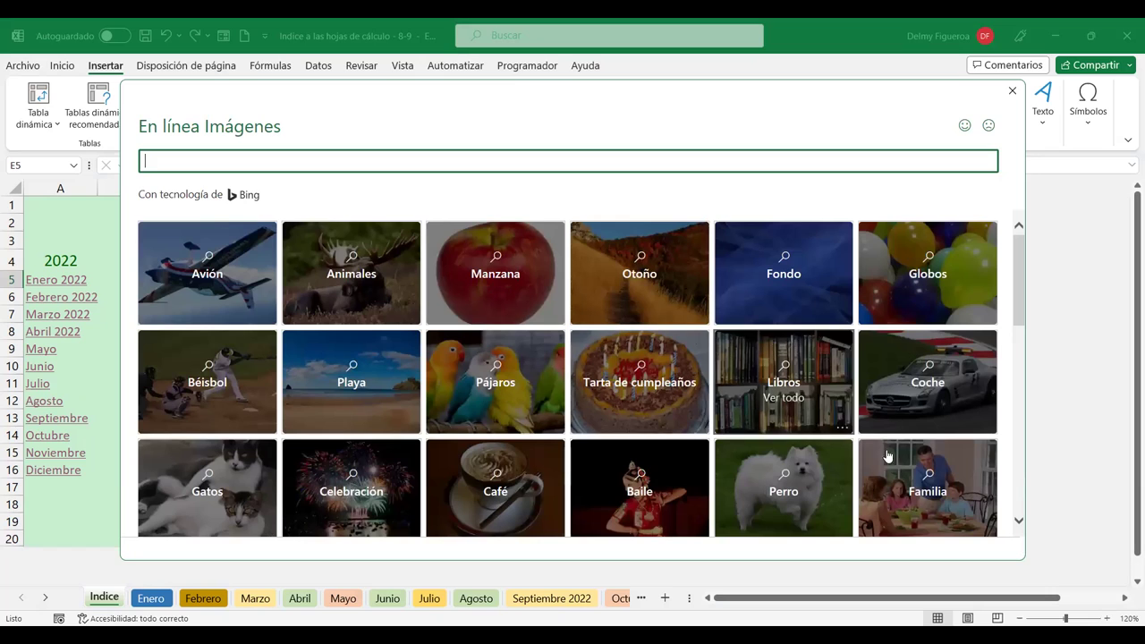
# - Enter 'ventas' as a search term, then browse the Reunión picture category
pyautogui.write('ventas')
pyautogui.scroll(-5, 802, 416)
pyautogui.click(203, 162)
pyautogui.doubleClick(203, 162)
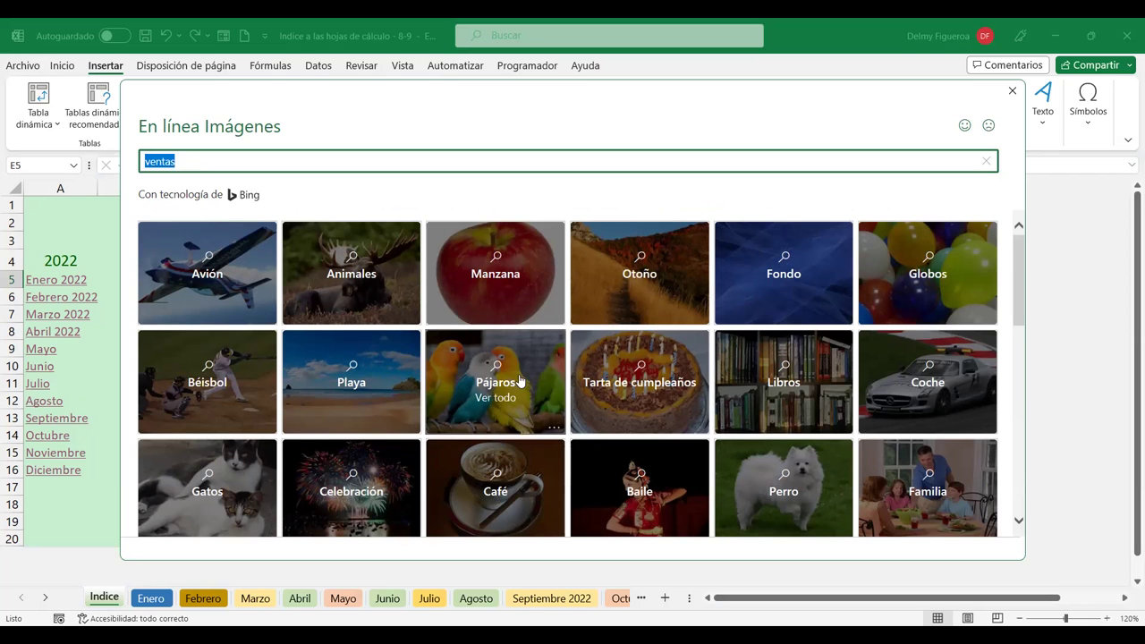
pyautogui.scroll(-5, 496, 378)
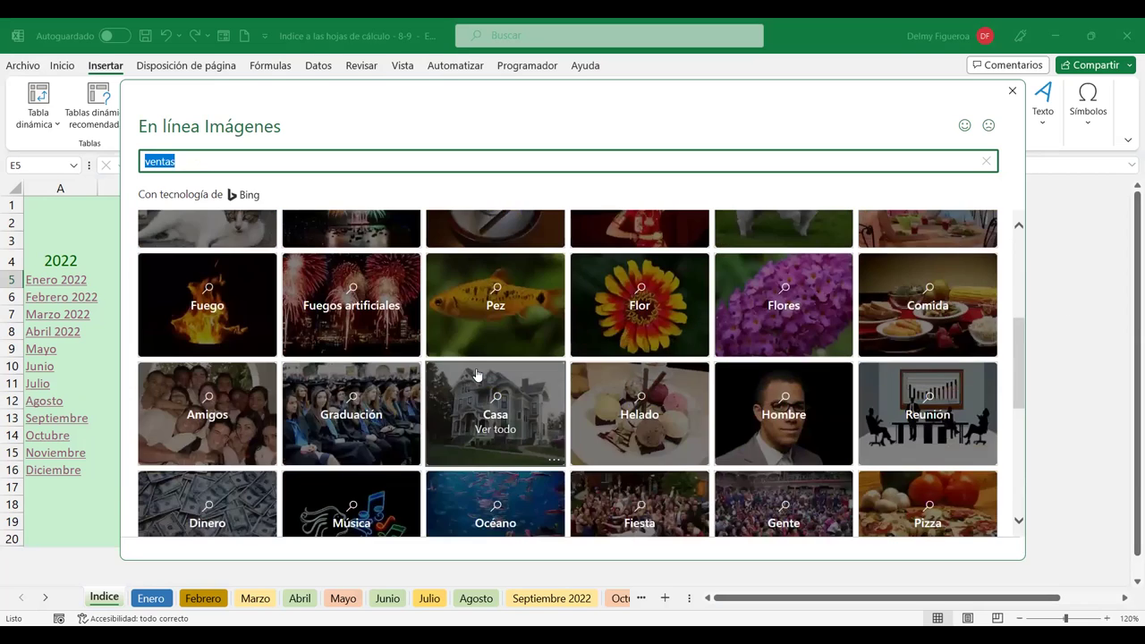
pyautogui.scroll(-3, 537, 380)
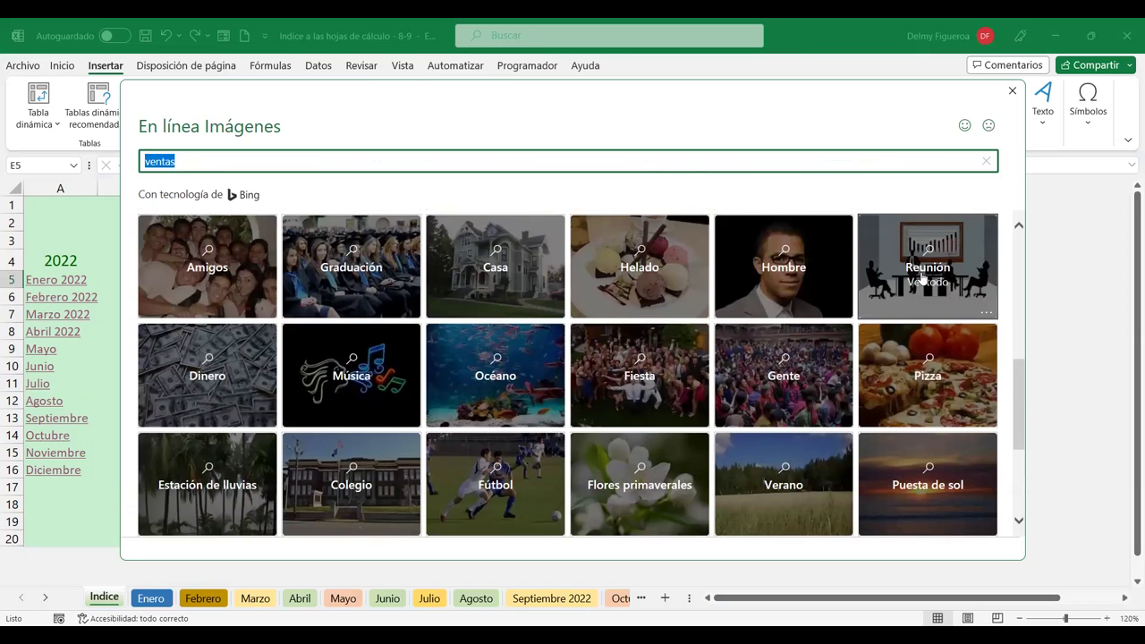
pyautogui.click(922, 280)
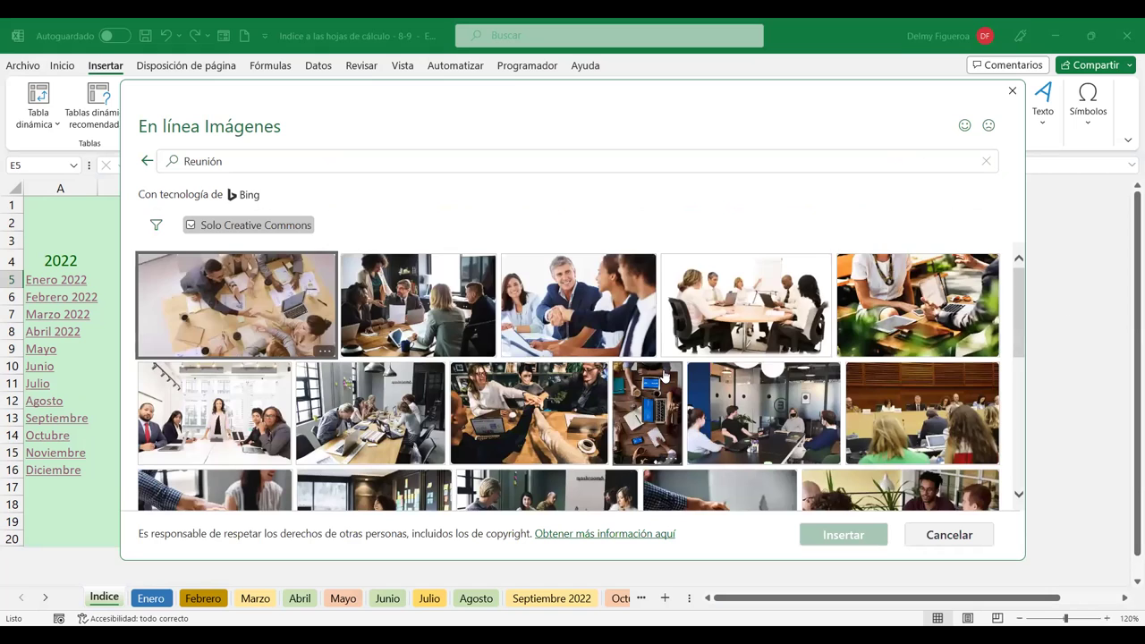
# - Scroll through the Reunión results, then clear the search to return to categories
pyautogui.scroll(-3, 608, 362)
pyautogui.scroll(-3, 635, 371)
pyautogui.scroll(-3, 663, 380)
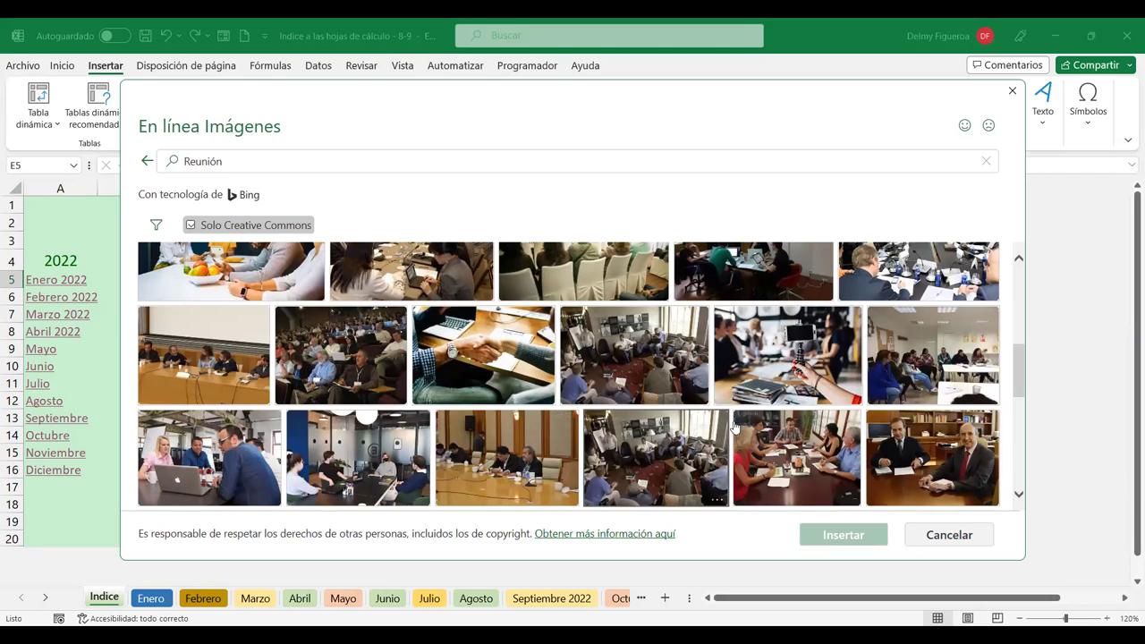
pyautogui.scroll(-2, 697, 403)
pyautogui.scroll(-2, 590, 421)
pyautogui.scroll(-2, 490, 436)
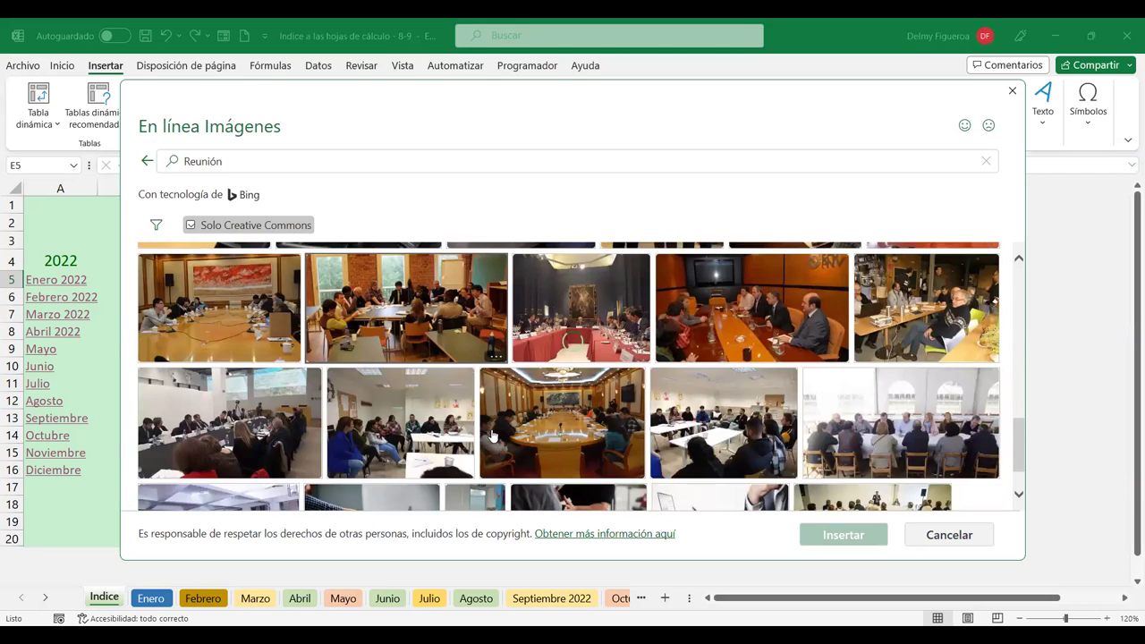
pyautogui.scroll(-2, 491, 436)
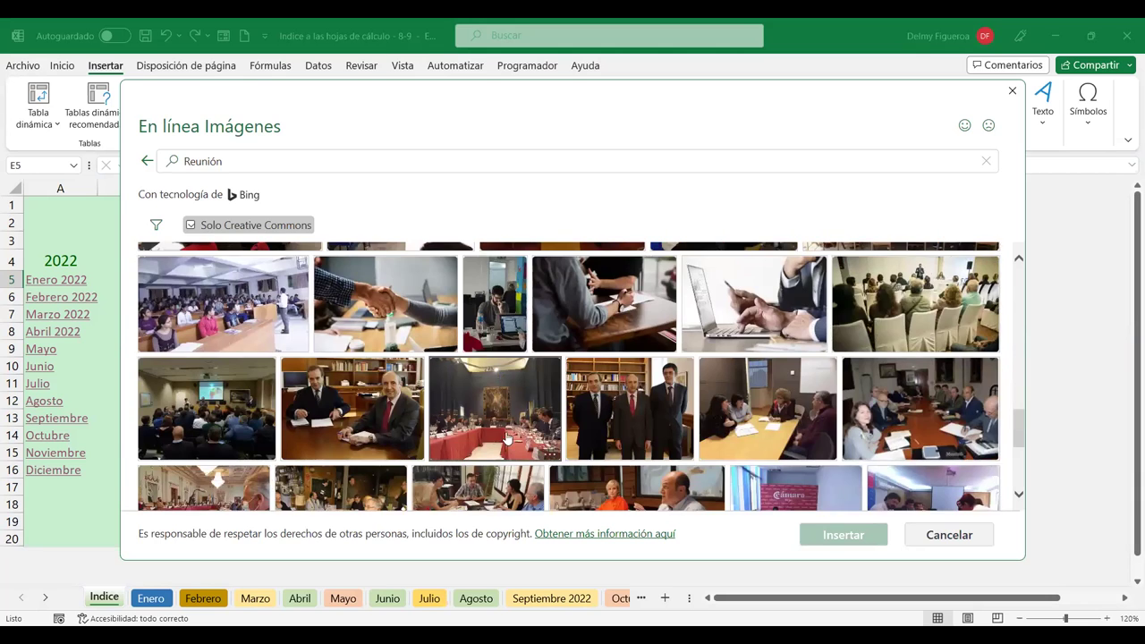
pyautogui.scroll(-2, 497, 432)
pyautogui.scroll(-1, 503, 431)
pyautogui.scroll(-2, 503, 433)
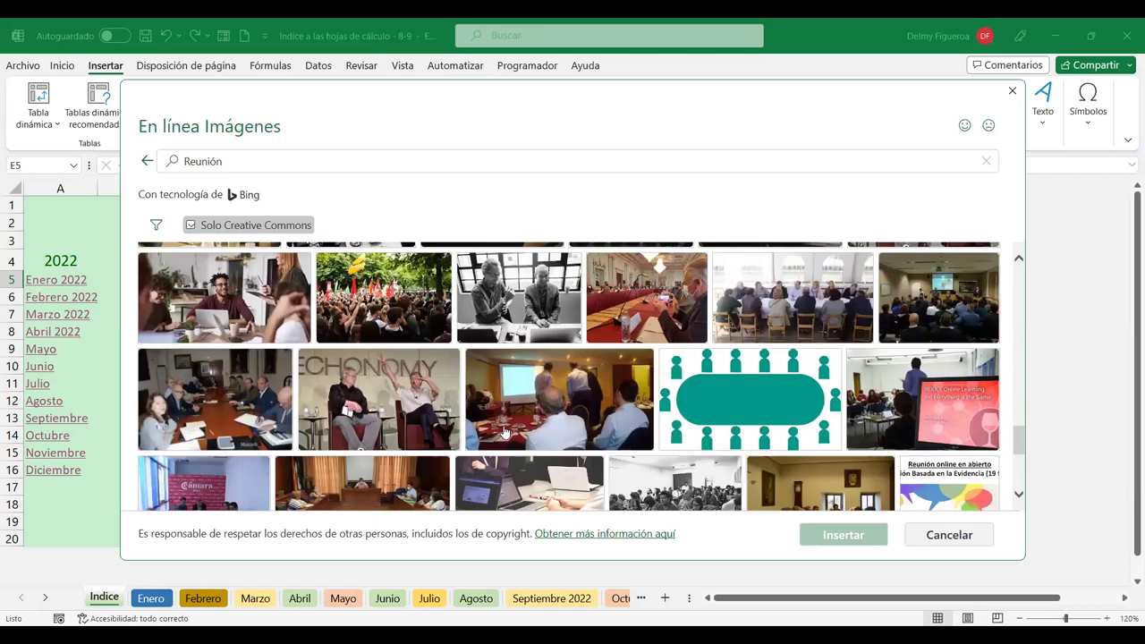
pyautogui.scroll(-2, 506, 447)
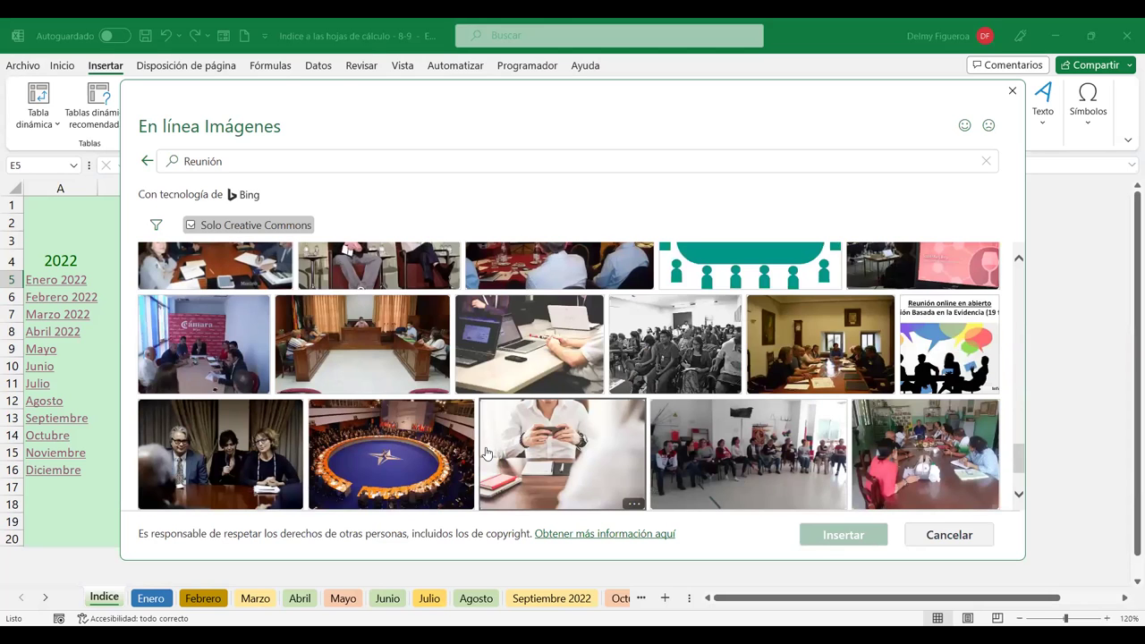
pyautogui.scroll(-2, 501, 438)
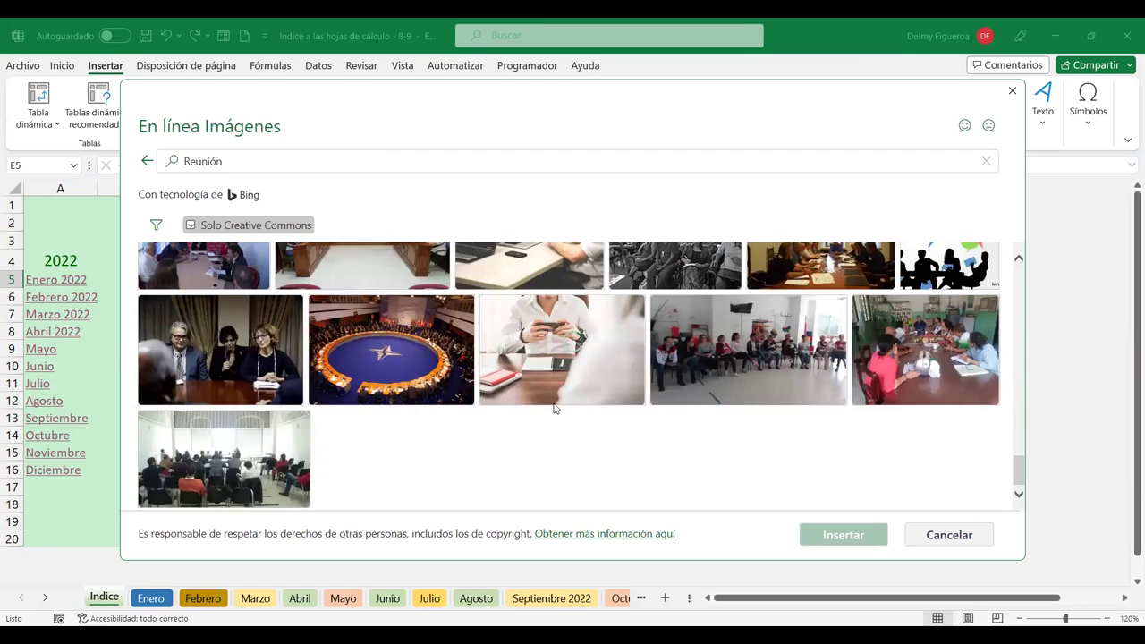
pyautogui.click(273, 162)
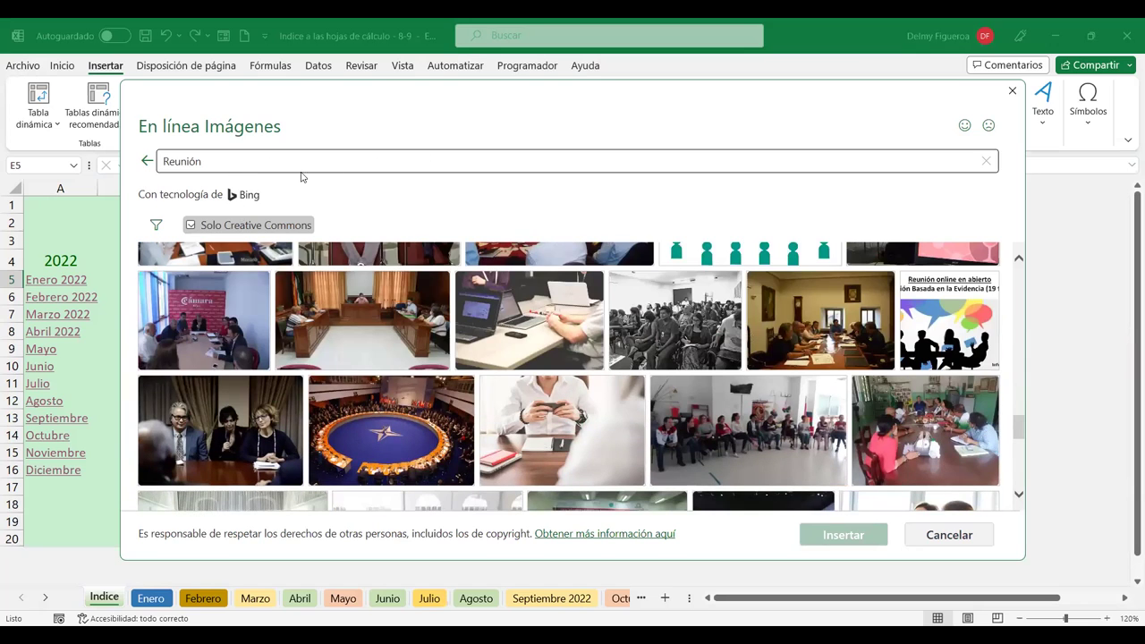
pyautogui.click(147, 161)
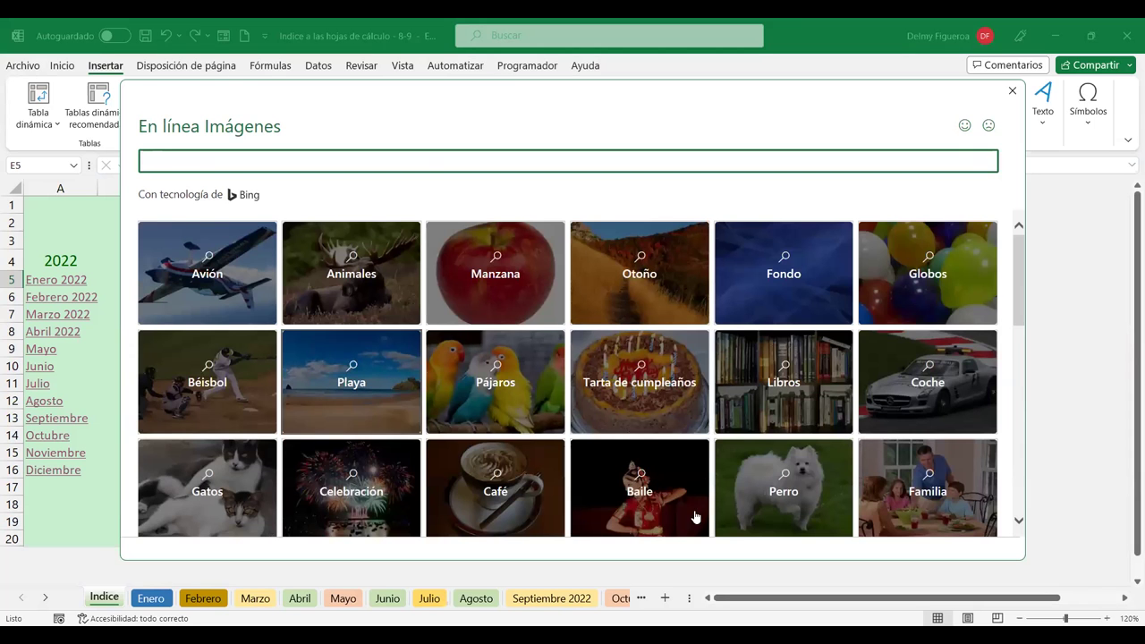
# - Open the Dinero image category
pyautogui.scroll(-3, 715, 474)
pyautogui.scroll(-2, 680, 440)
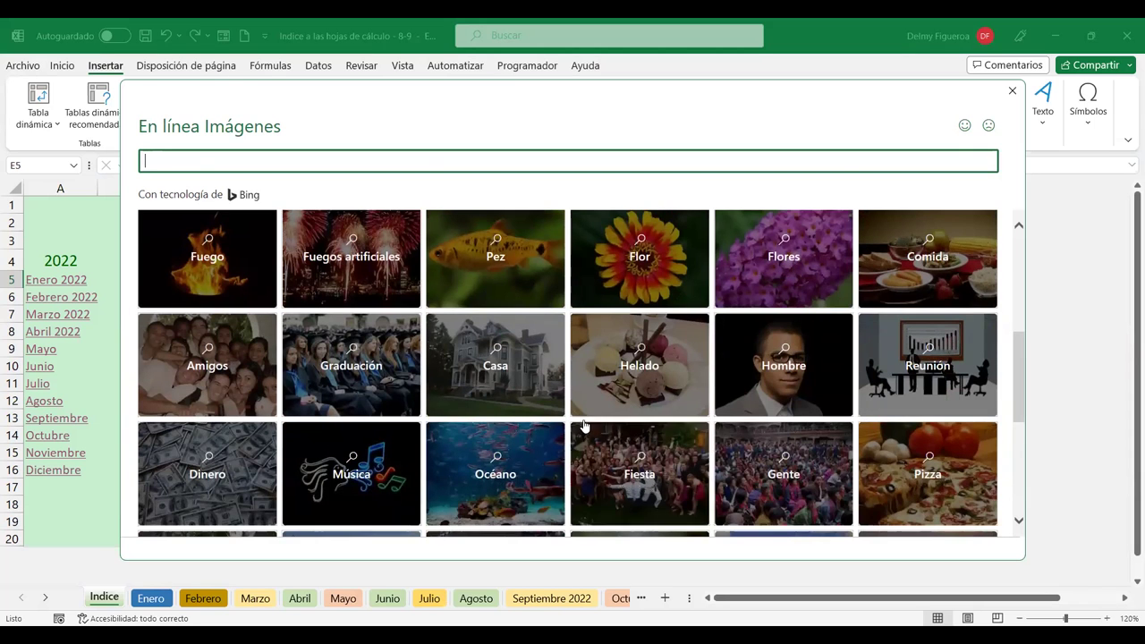
pyautogui.scroll(-3, 537, 431)
pyautogui.scroll(-2, 335, 430)
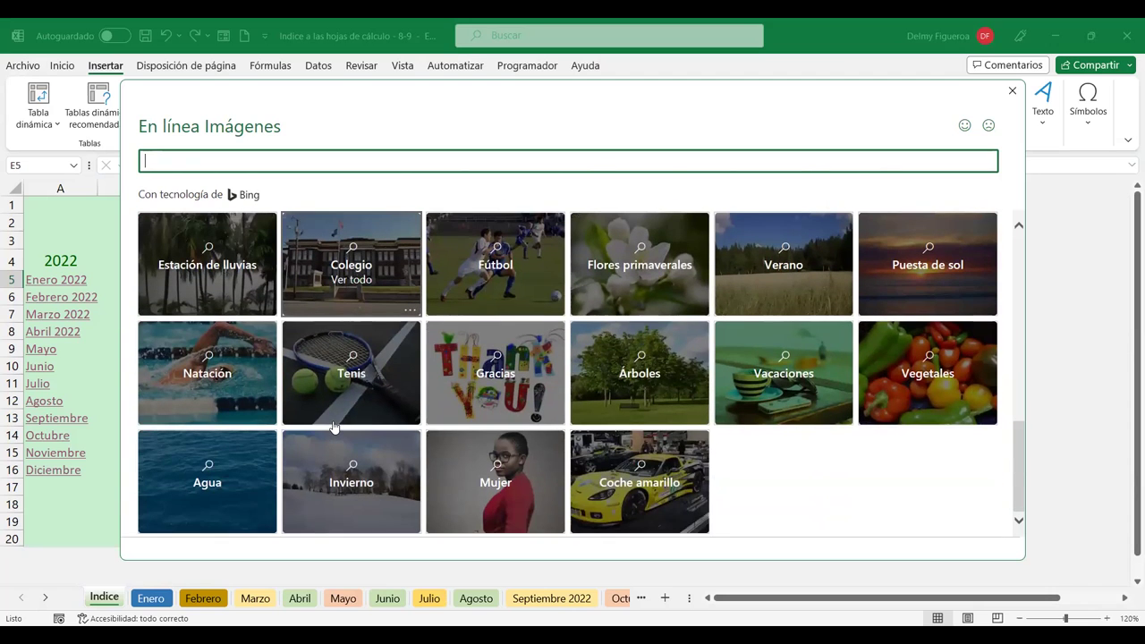
pyautogui.scroll(1, 332, 427)
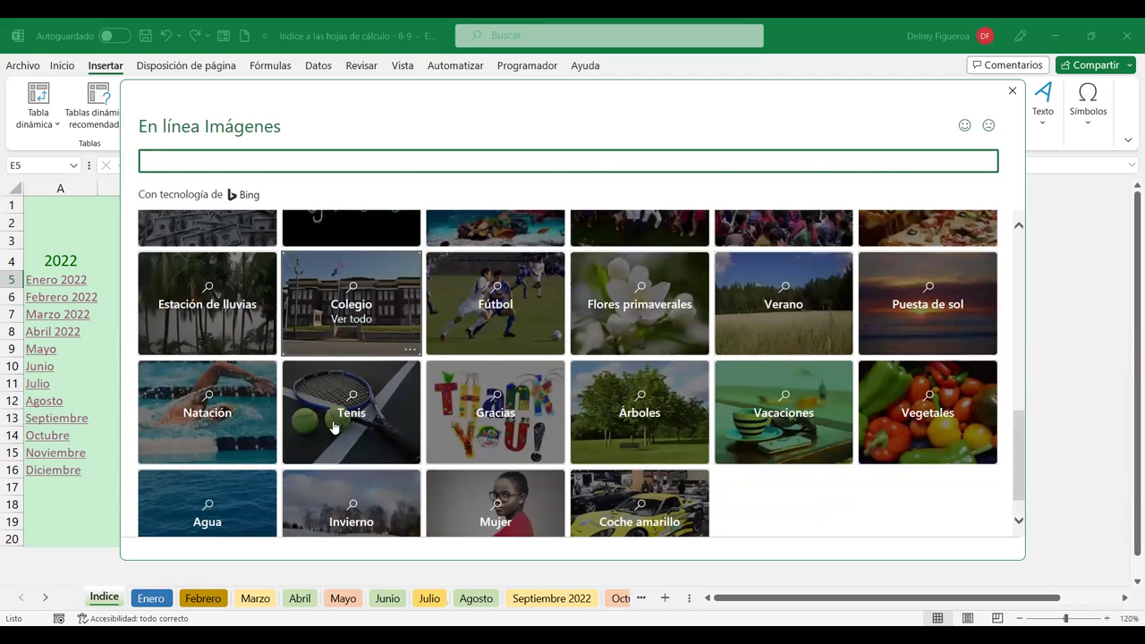
pyautogui.scroll(2, 333, 427)
pyautogui.scroll(1, 333, 428)
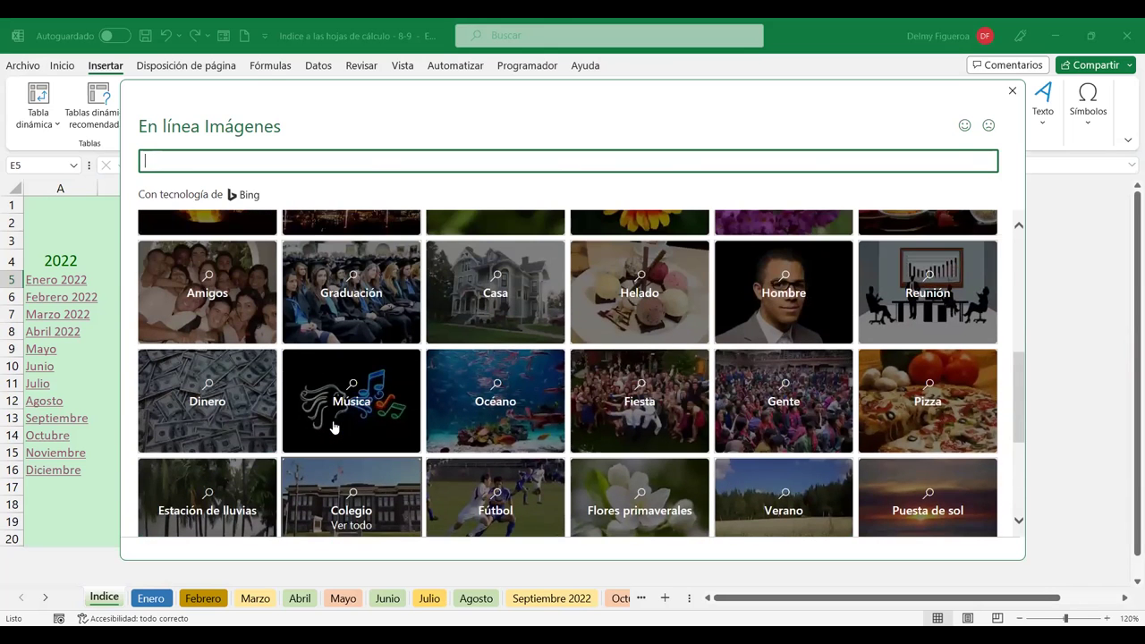
pyautogui.click(211, 398)
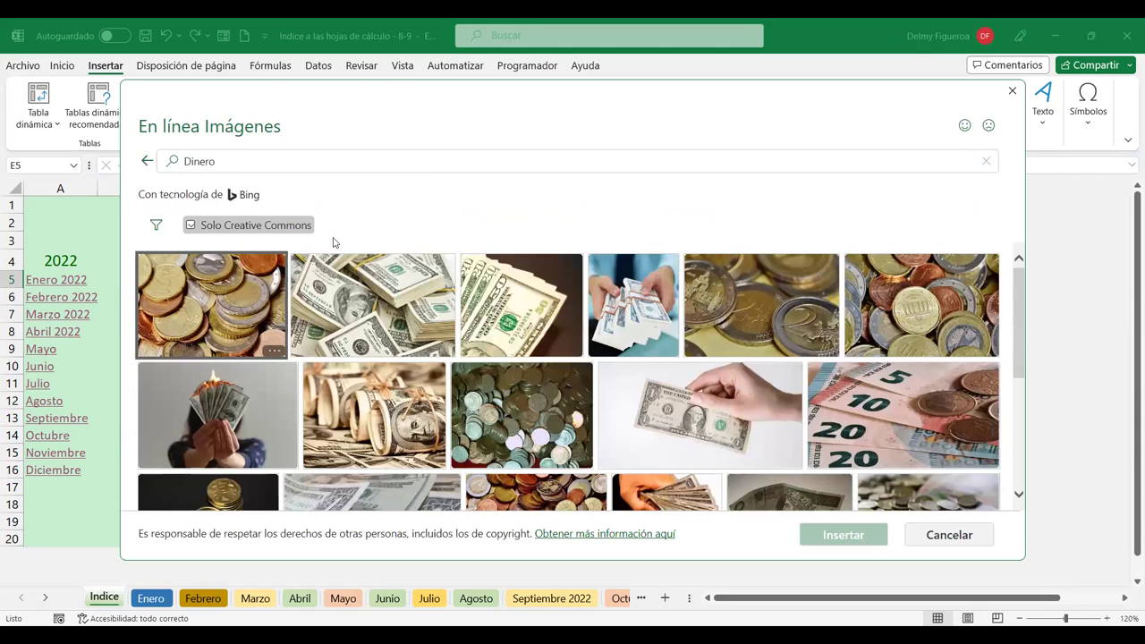
# - Insert the photo of scattered banknotes and coins onto the Indice sheet
pyautogui.scroll(-1, 578, 416)
pyautogui.scroll(-2, 578, 416)
pyautogui.scroll(-1, 577, 416)
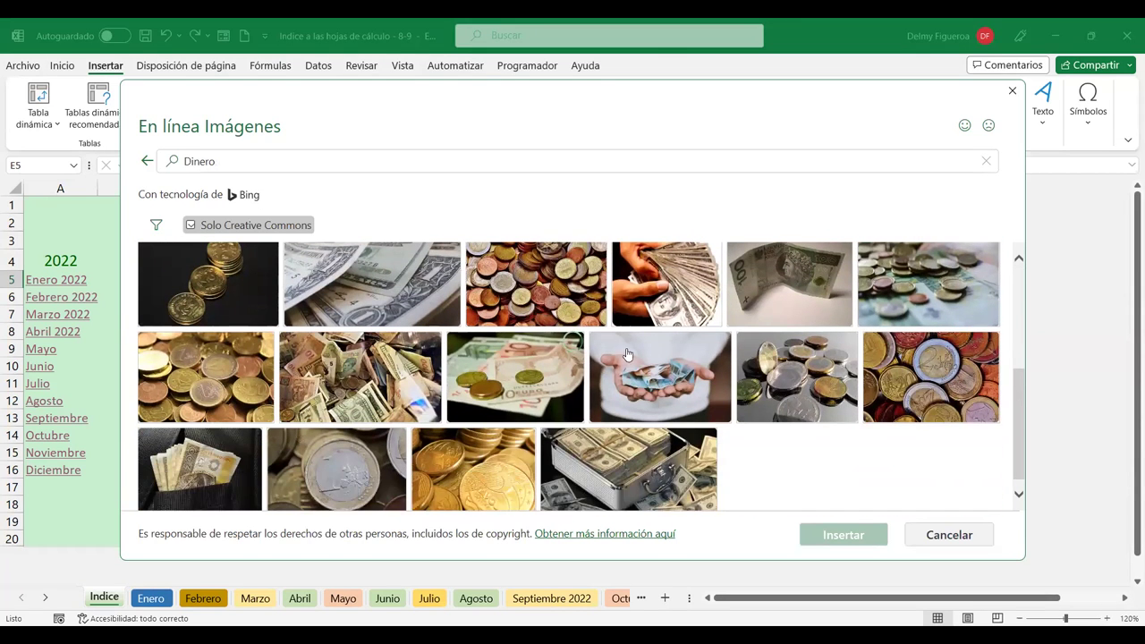
pyautogui.click(390, 400)
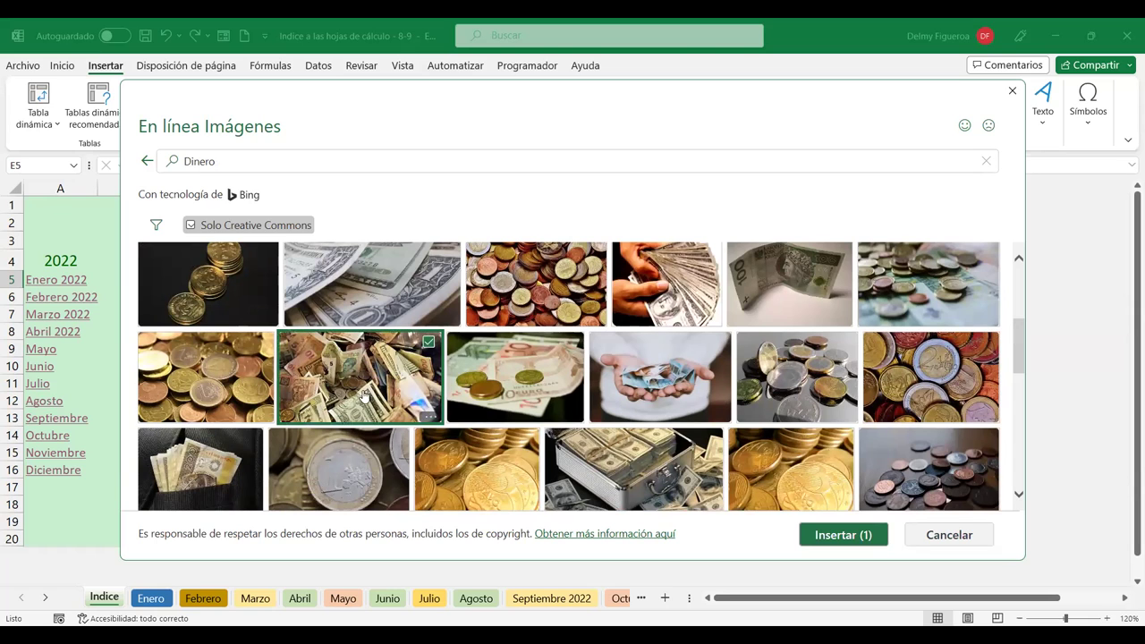
pyautogui.click(842, 535)
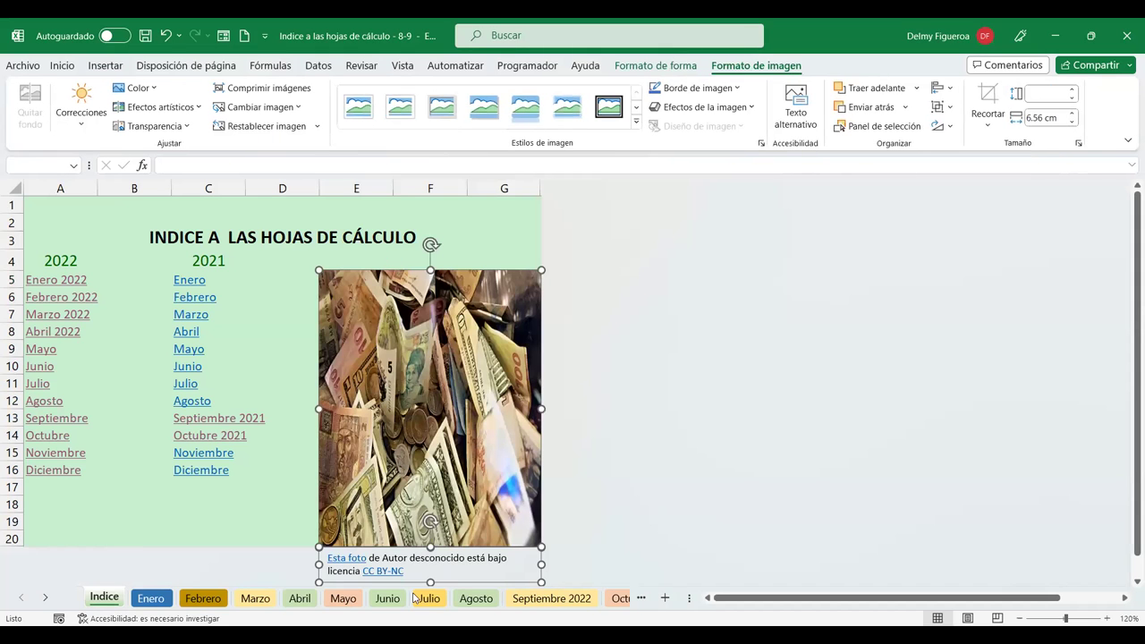
# - Unhide the hidden columns after column G
pyautogui.click(511, 242)
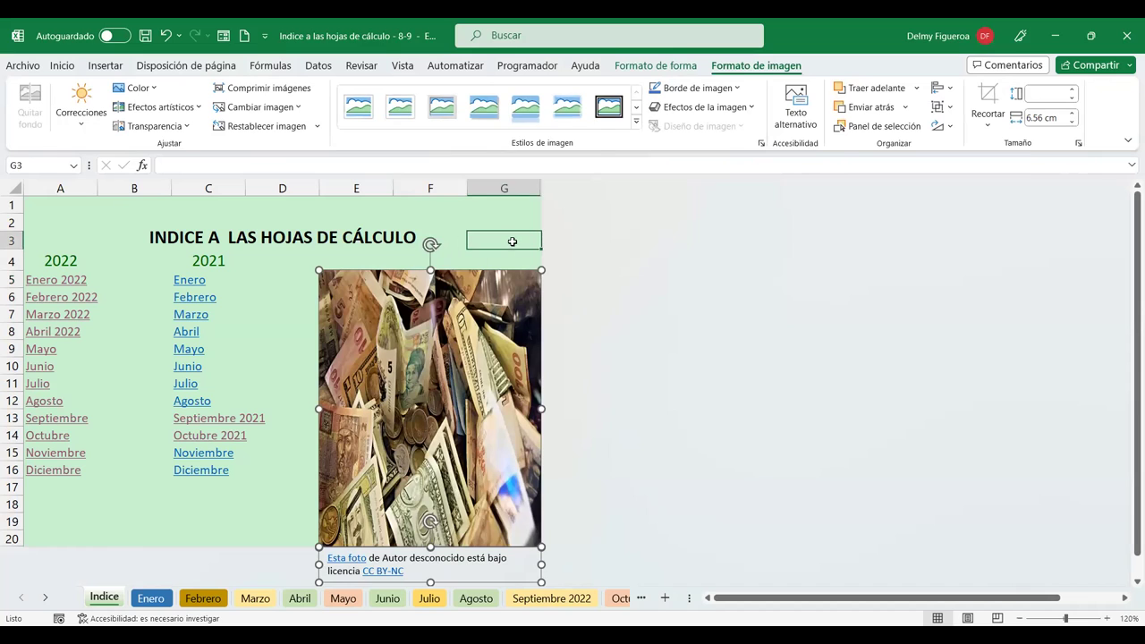
pyautogui.click(531, 186)
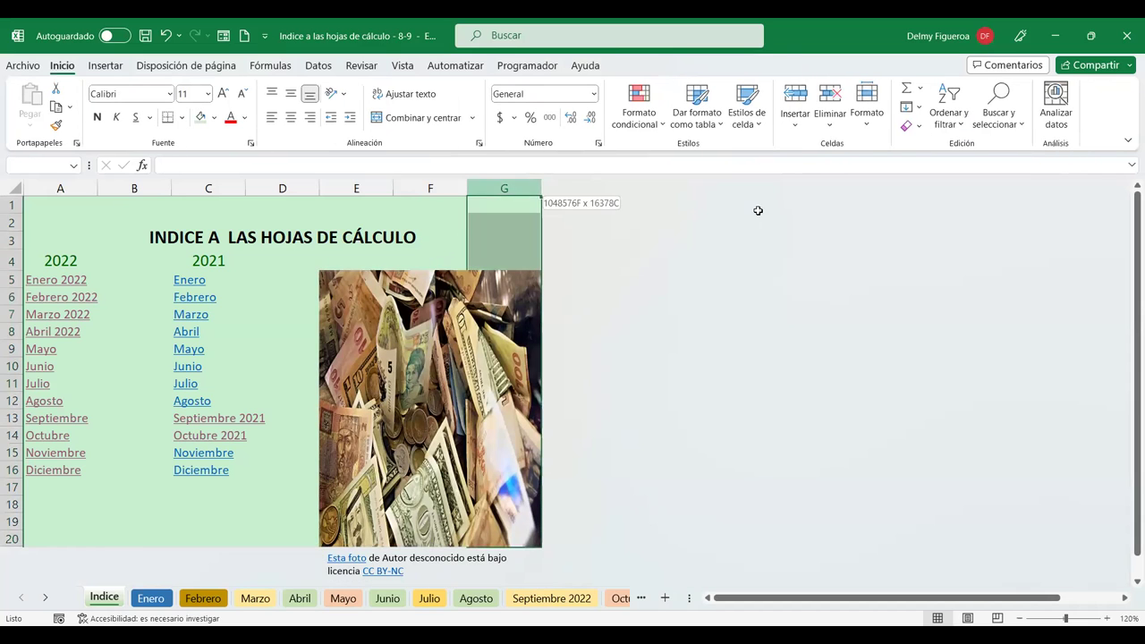
pyautogui.rightClick(522, 187)
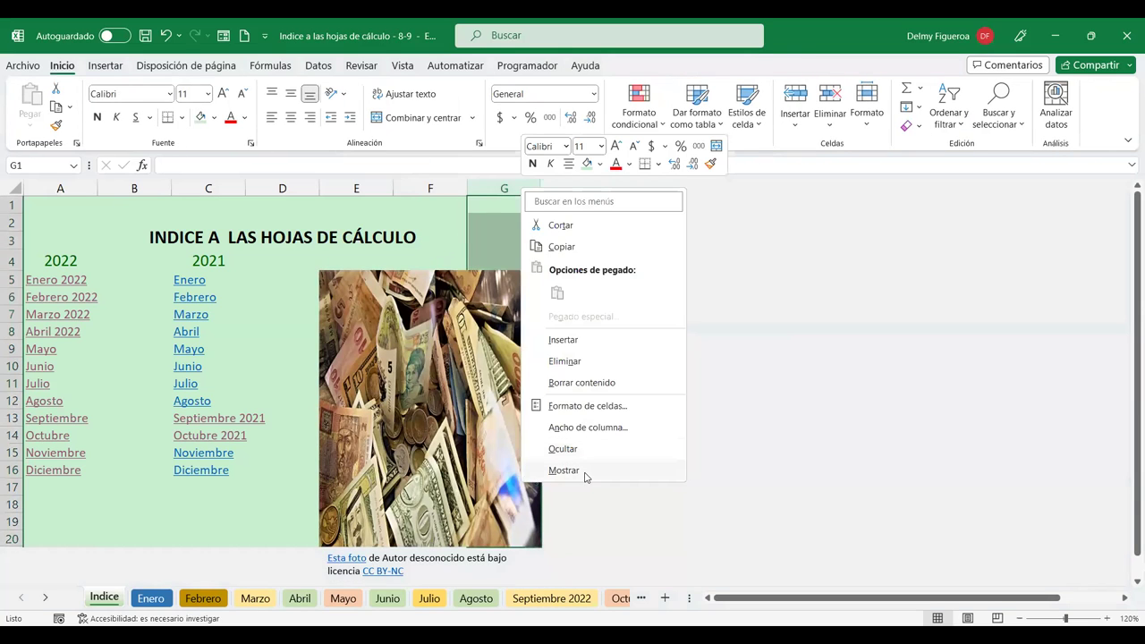
pyautogui.click(563, 470)
pyautogui.click(665, 307)
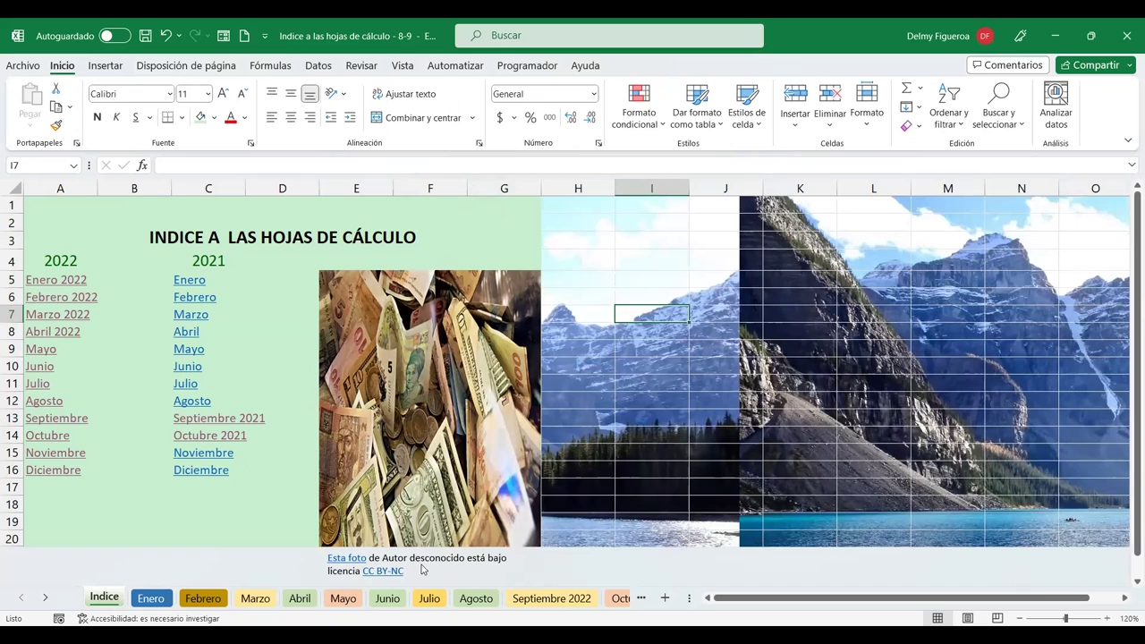
# - Unhide the hidden rows below row 20, revealing the lake-and-mountain background
pyautogui.click(288, 472)
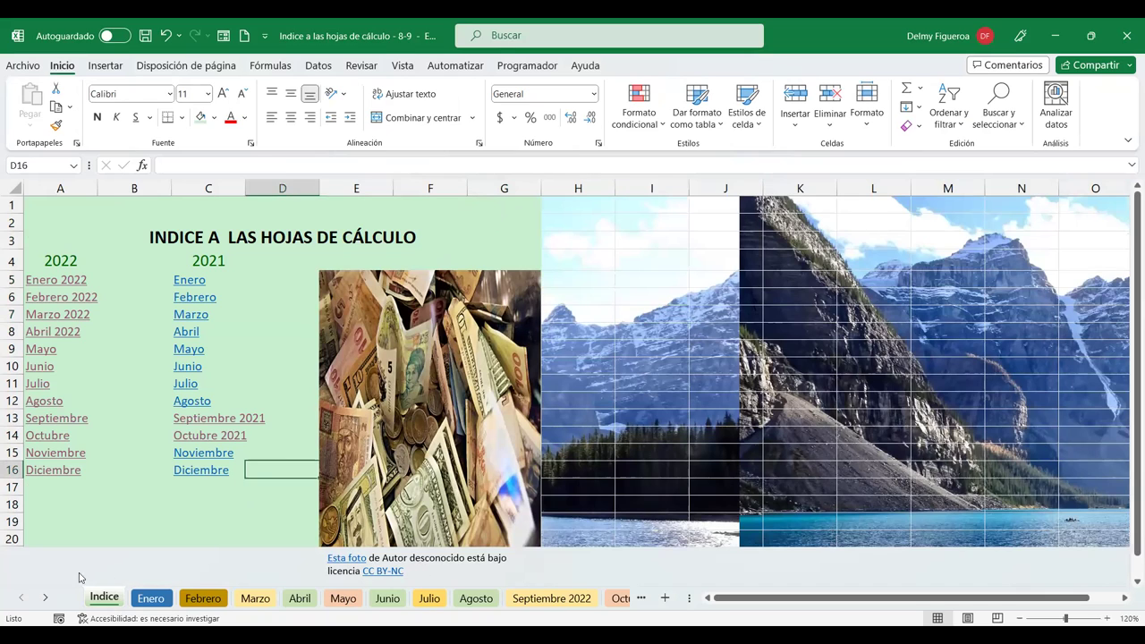
pyautogui.scroll(-3, 18, 540)
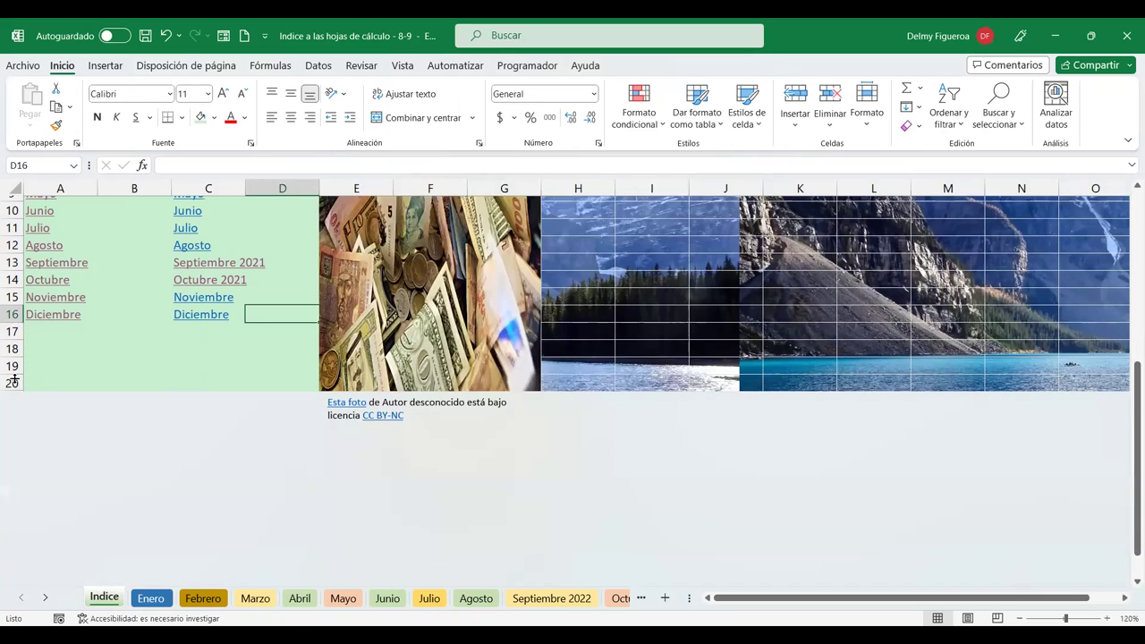
pyautogui.click(11, 383)
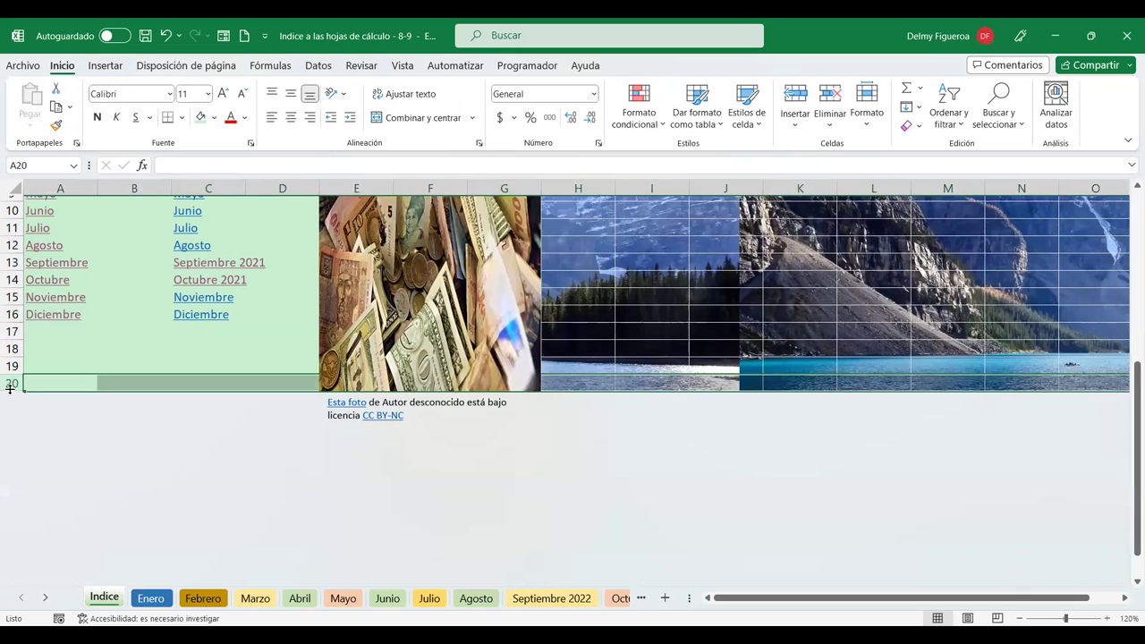
pyautogui.rightClick(60, 375)
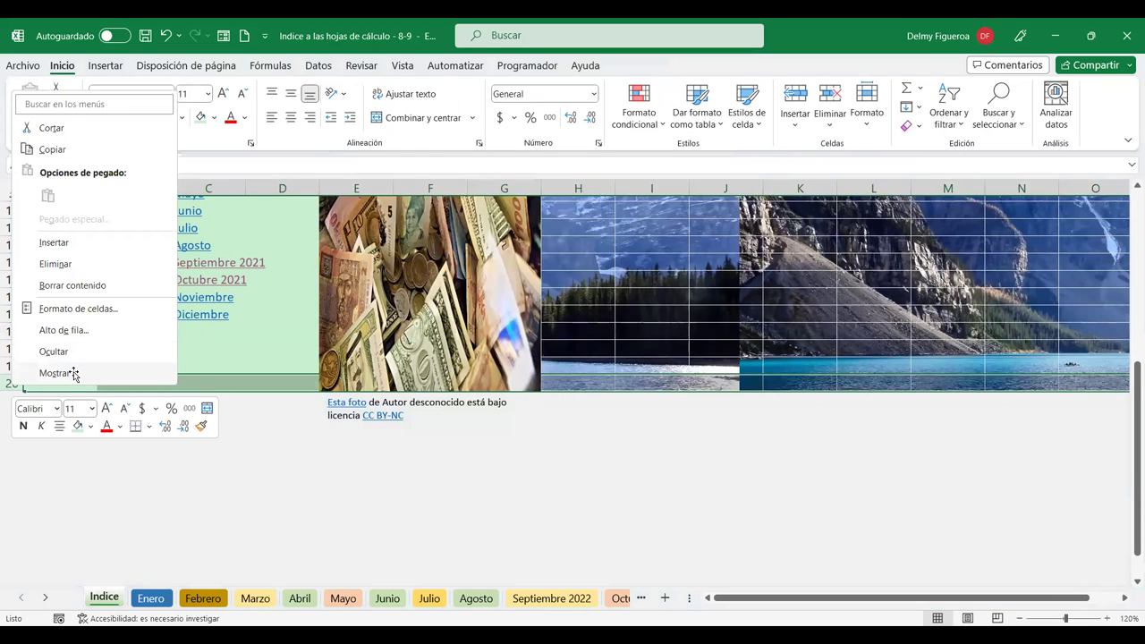
pyautogui.click(54, 372)
pyautogui.click(437, 304)
pyautogui.scroll(1, 440, 345)
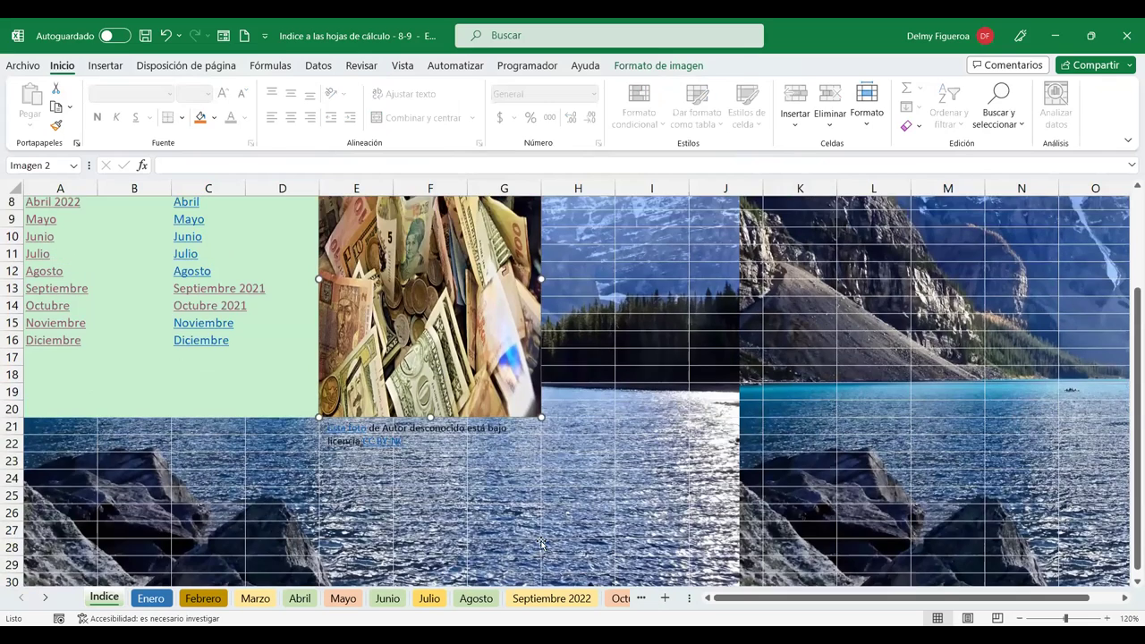
# - Resize the money photo and delete its CC BY-NC photo-credit caption
pyautogui.scroll(3, 545, 560)
pyautogui.moveTo(542, 538); pyautogui.dragTo(466, 453)
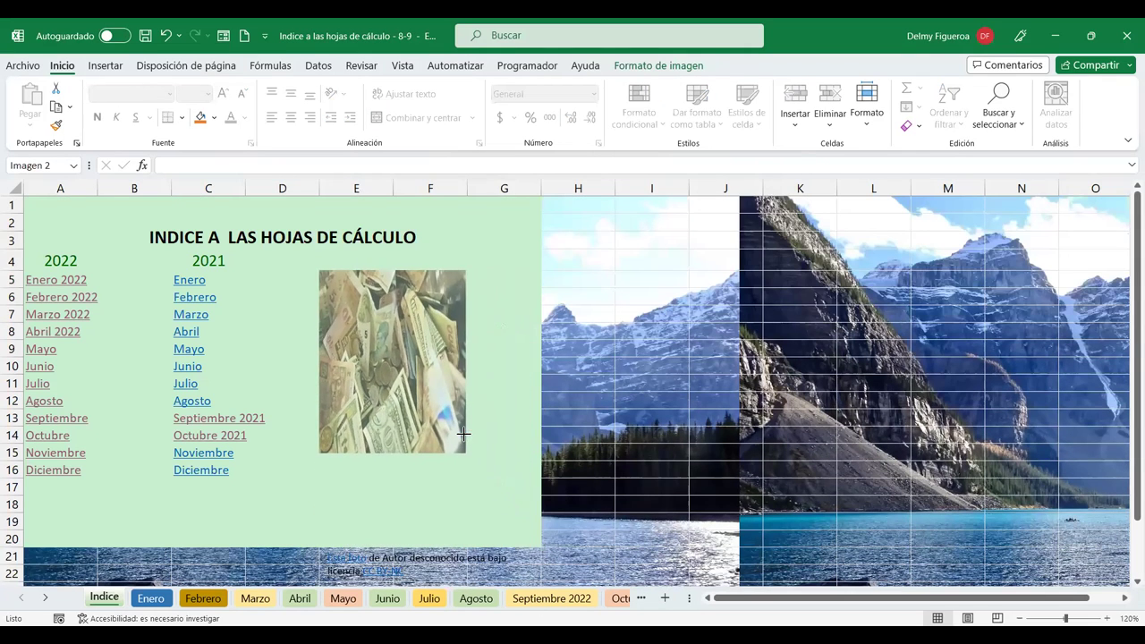
pyautogui.click(449, 553)
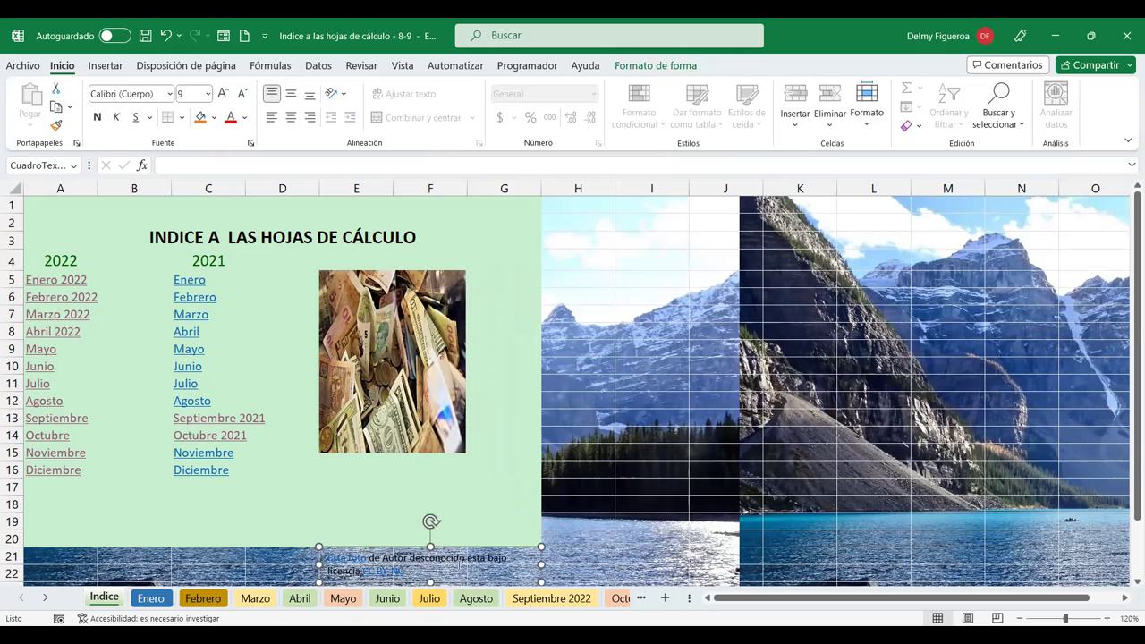
pyautogui.moveTo(461, 546); pyautogui.dragTo(452, 485)
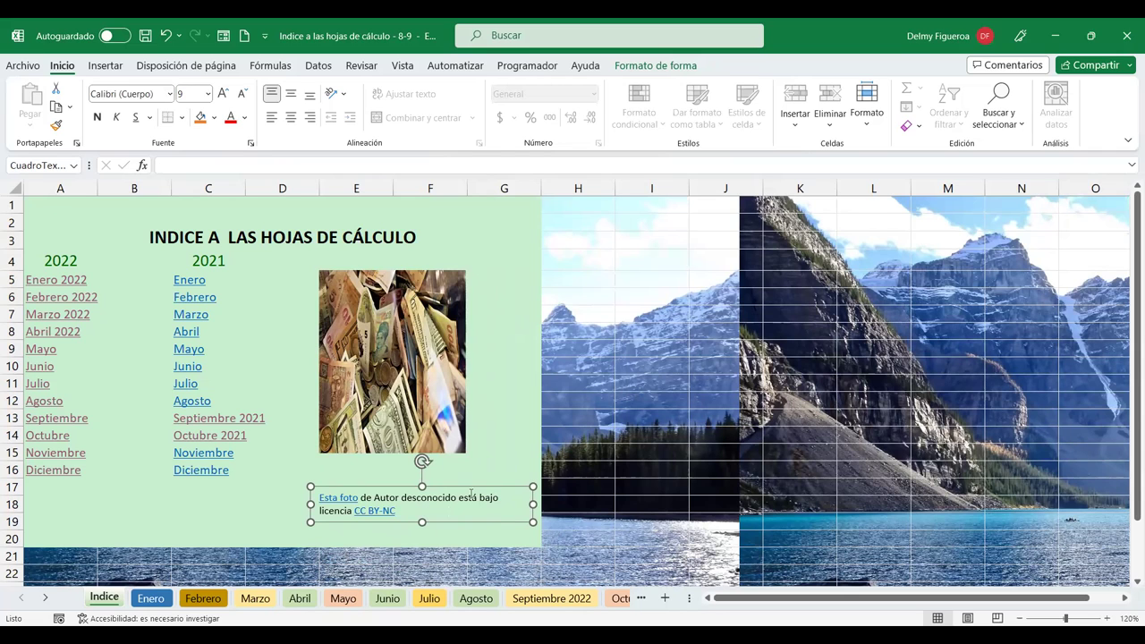
pyautogui.press('Delete')
# - Shrink the money photo to a small thumbnail near the title
pyautogui.click(452, 408)
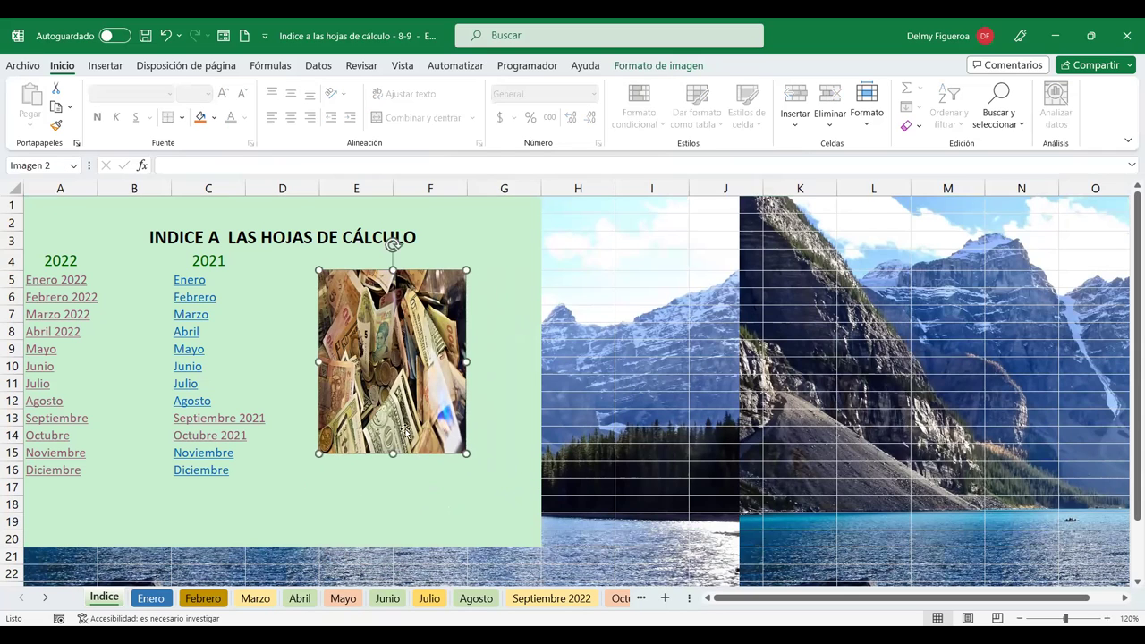
pyautogui.moveTo(313, 456); pyautogui.dragTo(383, 372)
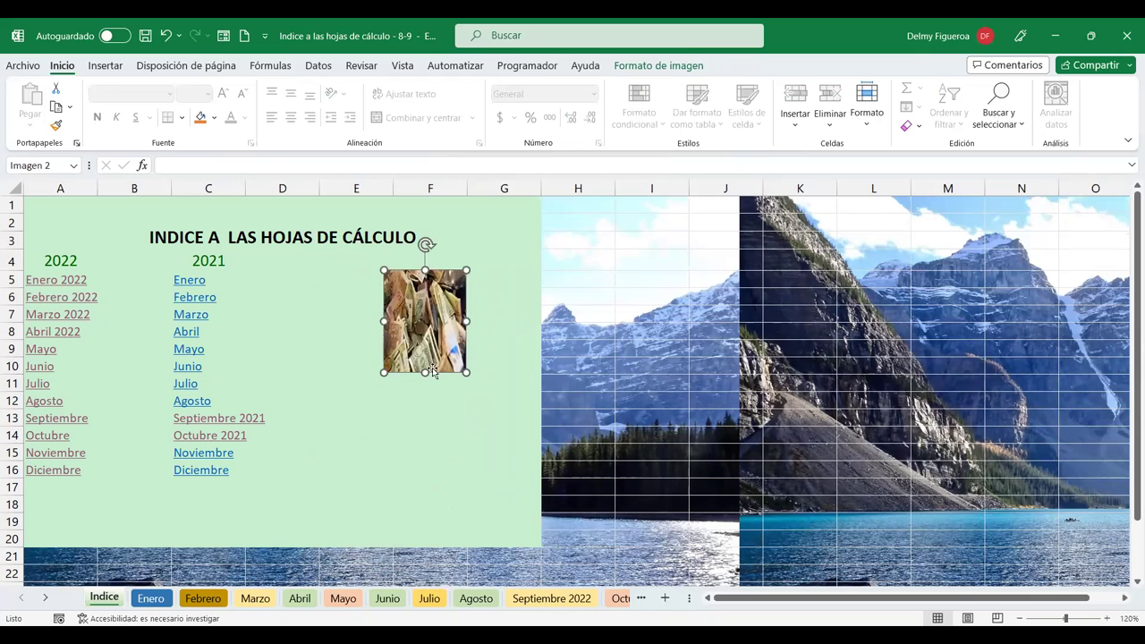
pyautogui.moveTo(464, 372); pyautogui.dragTo(450, 352)
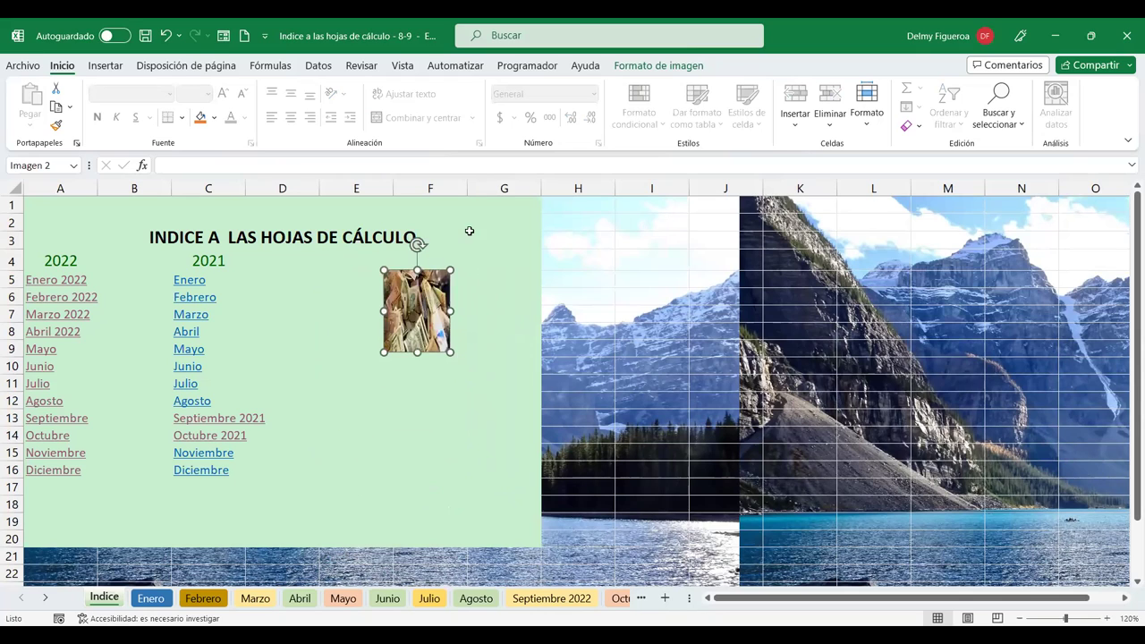
# - Try several white-framed picture styles on the money photo
pyautogui.click(685, 67)
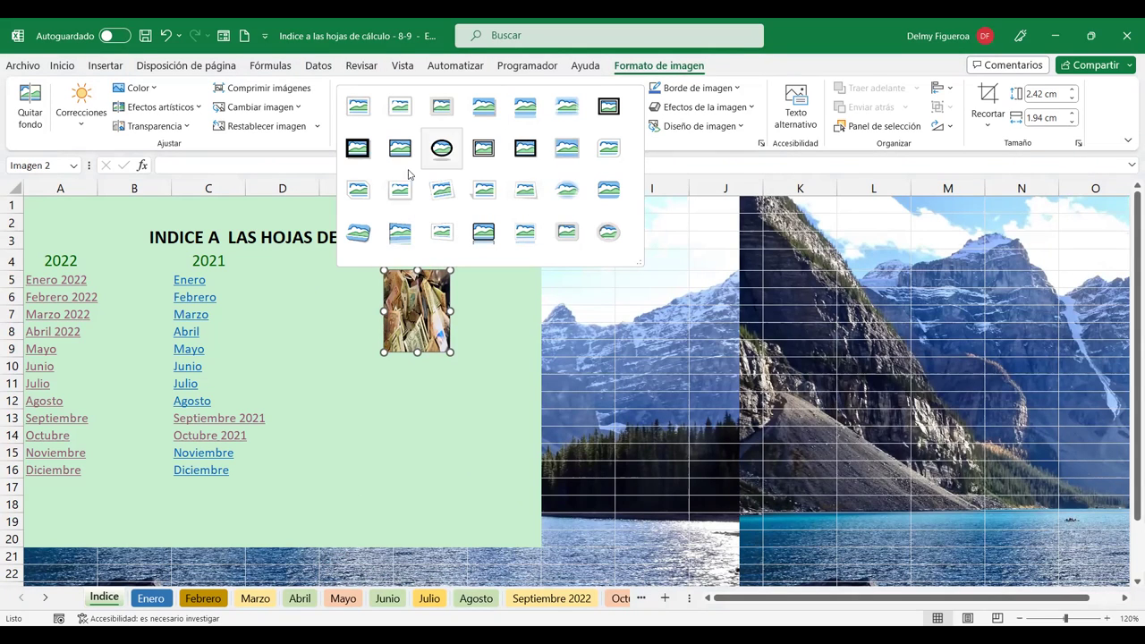
pyautogui.click(358, 194)
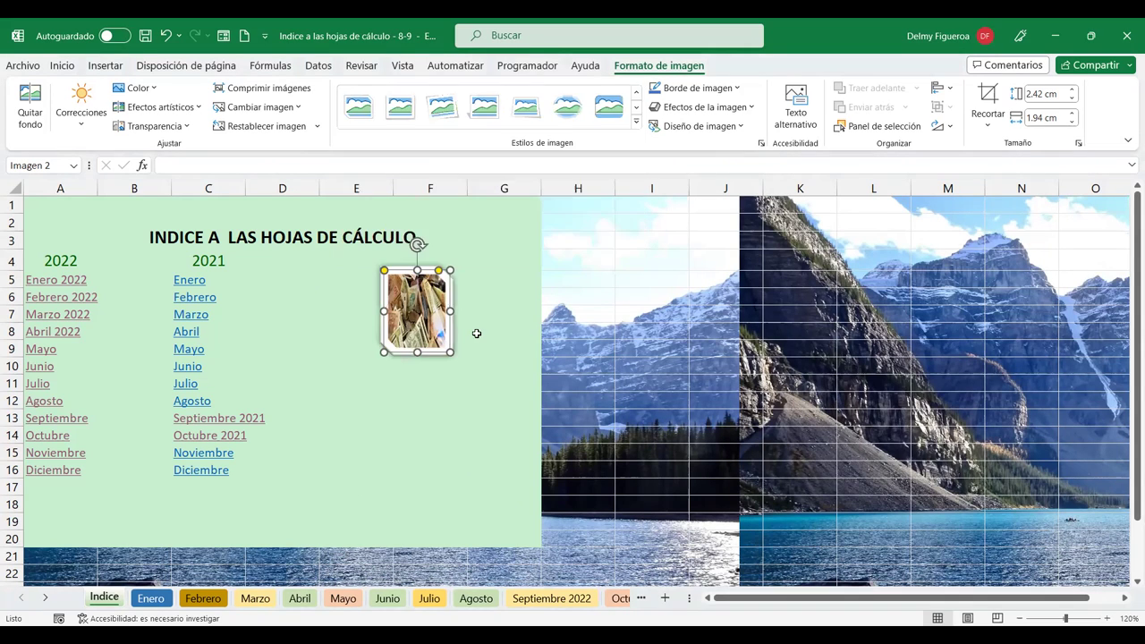
pyautogui.click(638, 127)
pyautogui.click(499, 266)
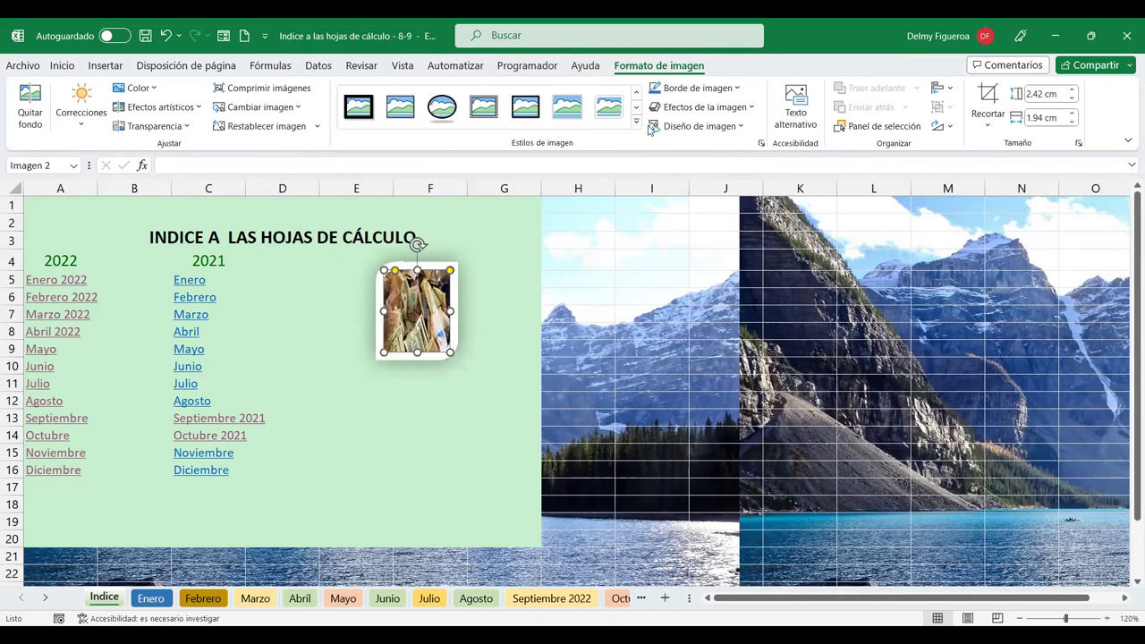
# - Give the money photo a hand-sketched (Esbozado) border 1½ pt thick
pyautogui.click(689, 88)
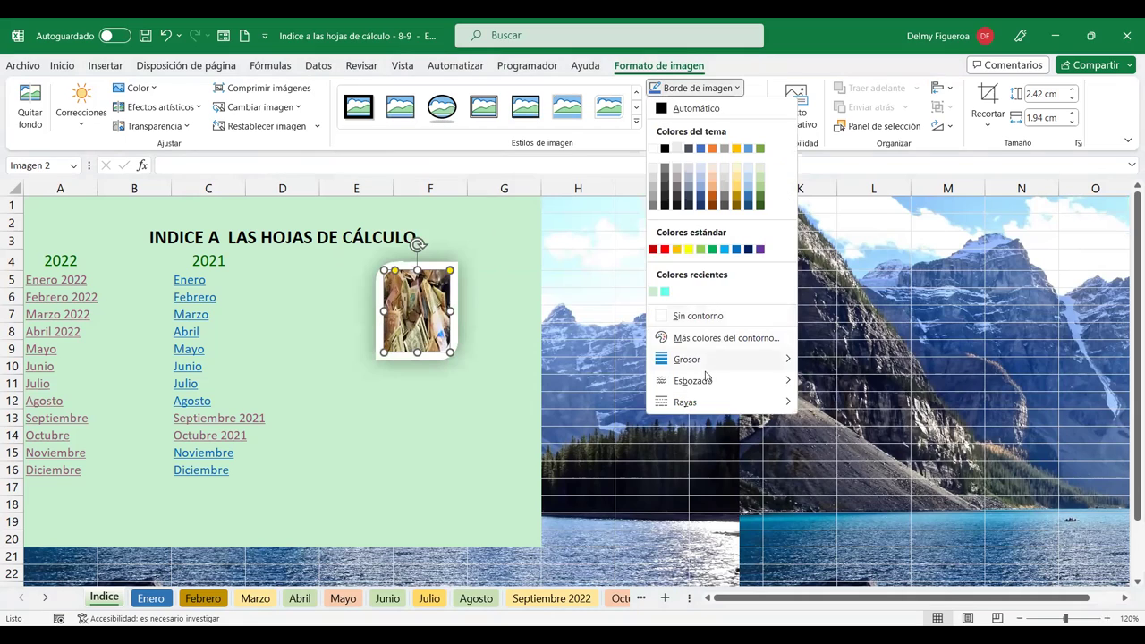
pyautogui.moveTo(693, 381)
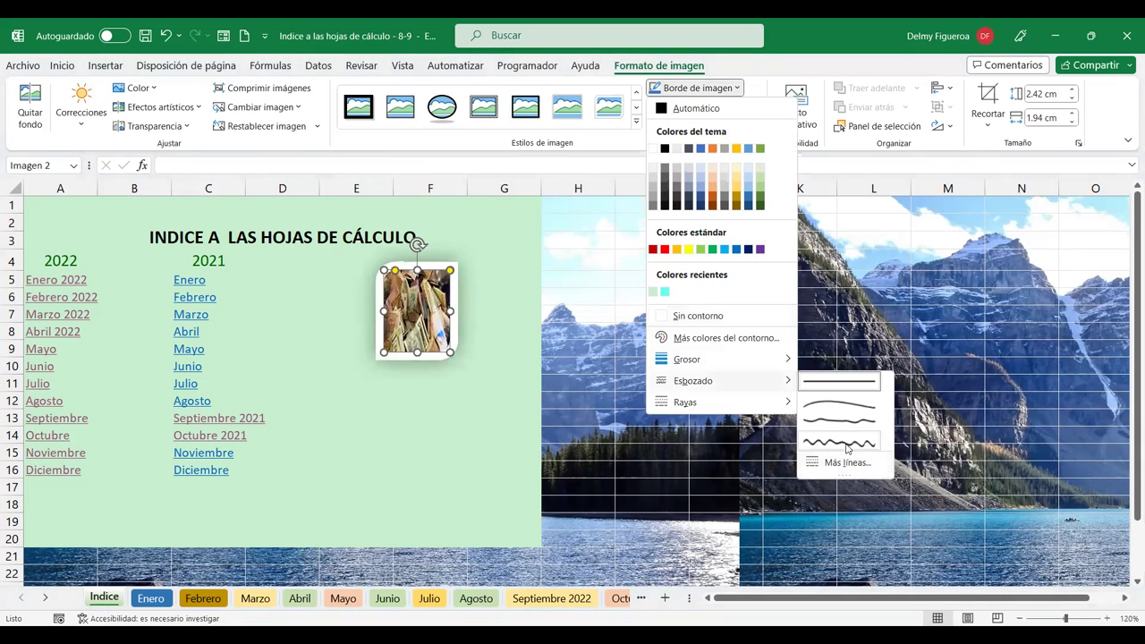
pyautogui.click(845, 442)
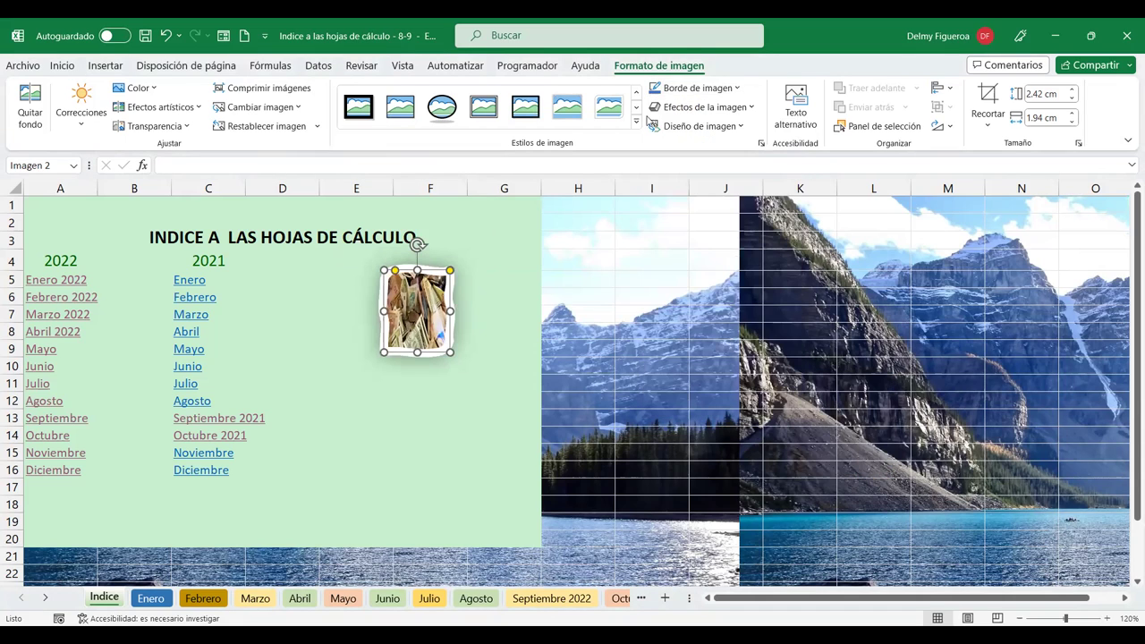
pyautogui.click(733, 87)
pyautogui.moveTo(687, 359)
pyautogui.click(863, 436)
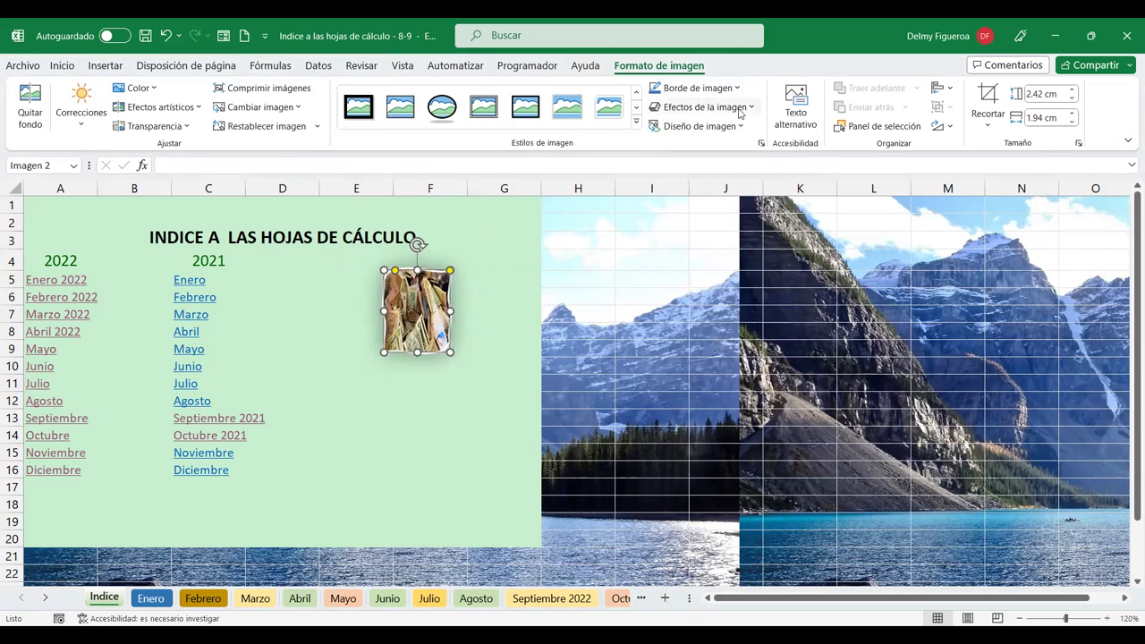
# - Apply a blue Iluminado glow variation to the money photo
pyautogui.click(750, 109)
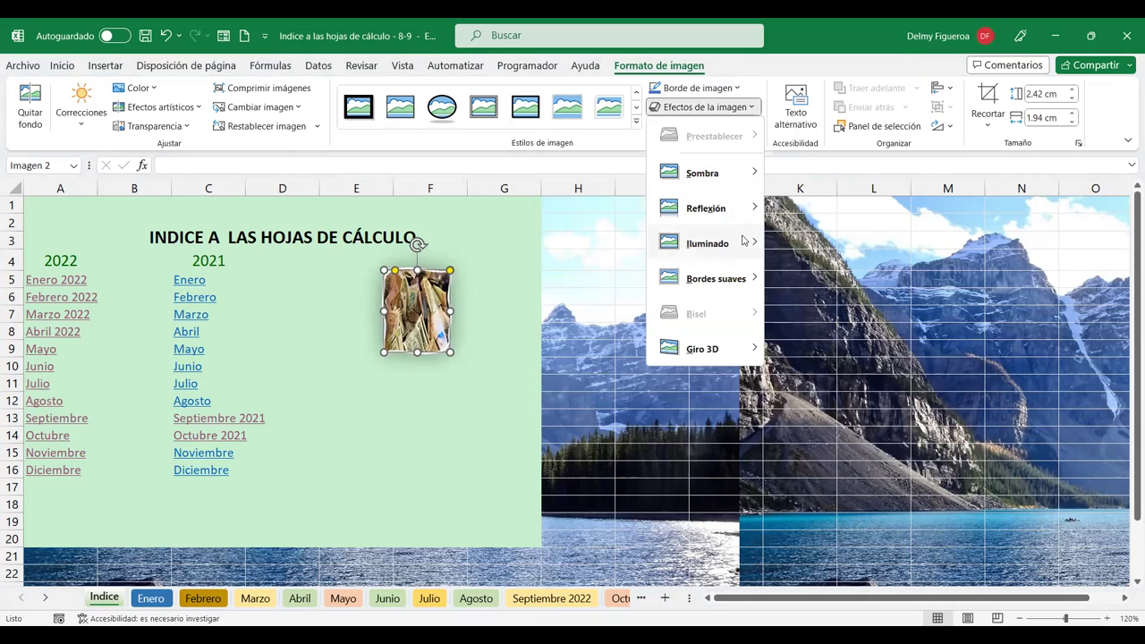
pyautogui.moveTo(707, 243)
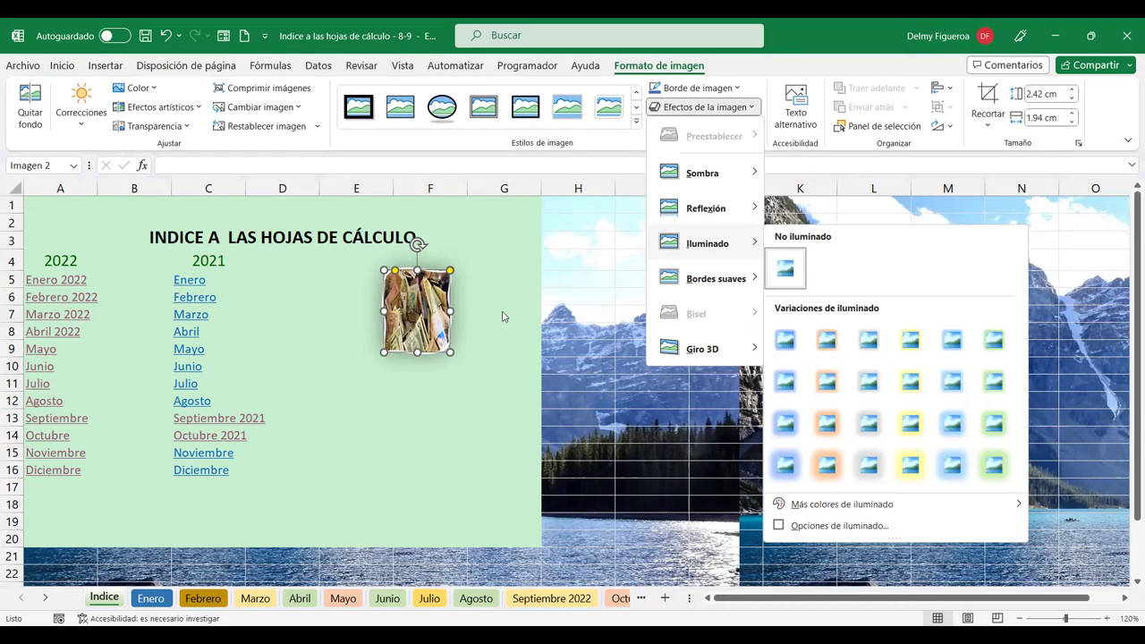
pyautogui.click(950, 383)
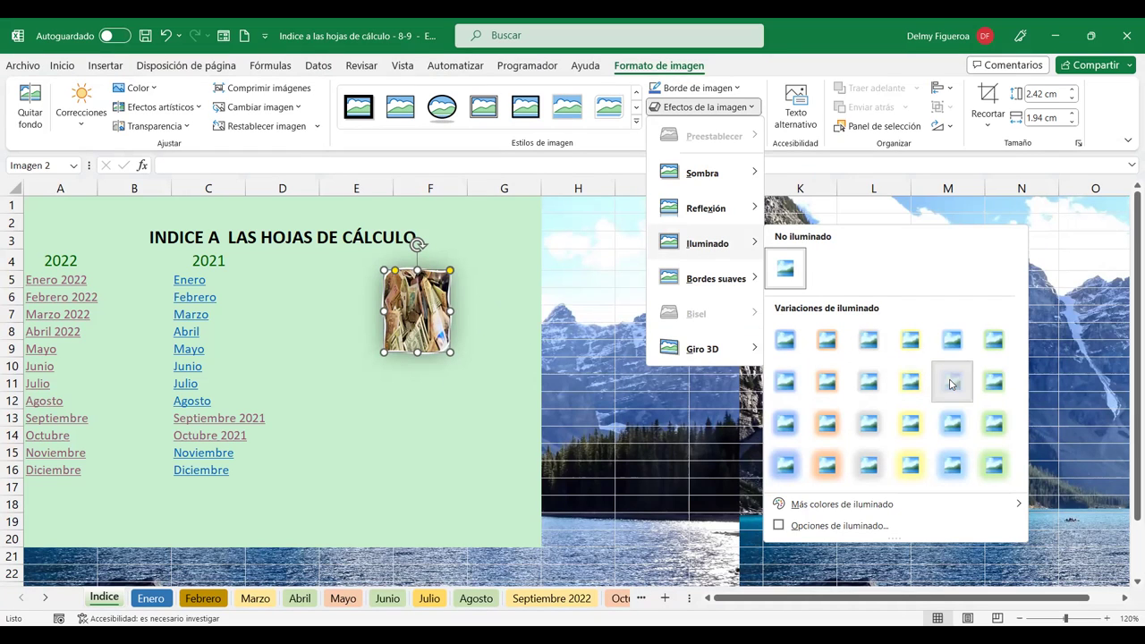
pyautogui.click(466, 386)
# - Shrink the money photo to about 1.91 × 1.54 cm
pyautogui.click(452, 351)
pyautogui.moveTo(452, 352); pyautogui.dragTo(438, 326)
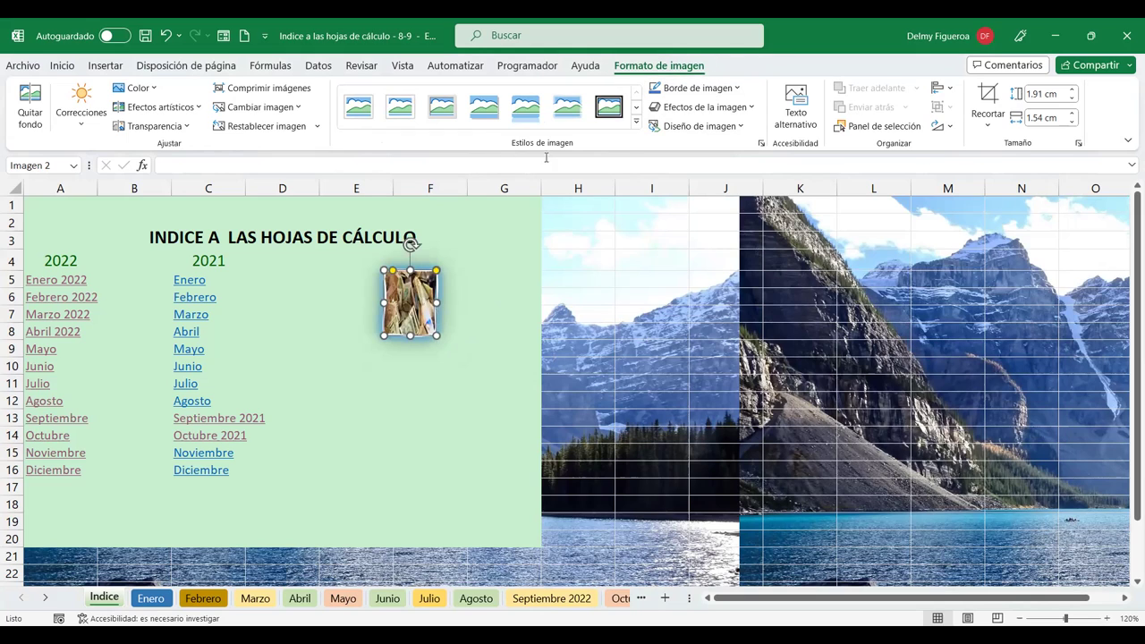
pyautogui.click(461, 277)
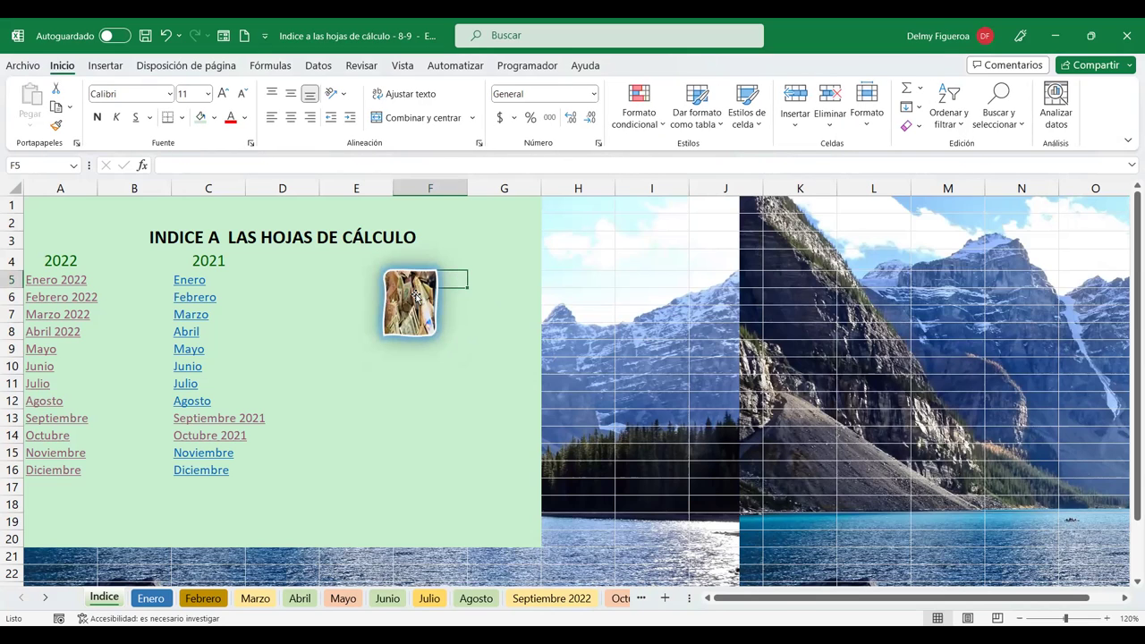
# - Nudge the glowing money photo up-left into column E, just below the index title
pyautogui.moveTo(415, 298); pyautogui.dragTo(402, 289)
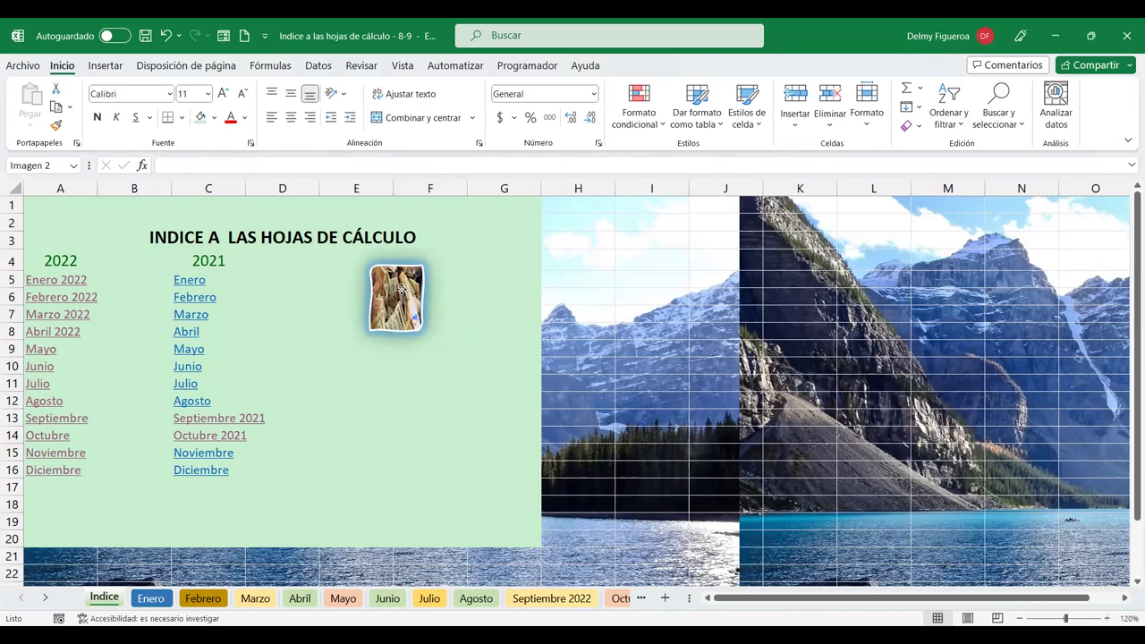
pyautogui.click(492, 307)
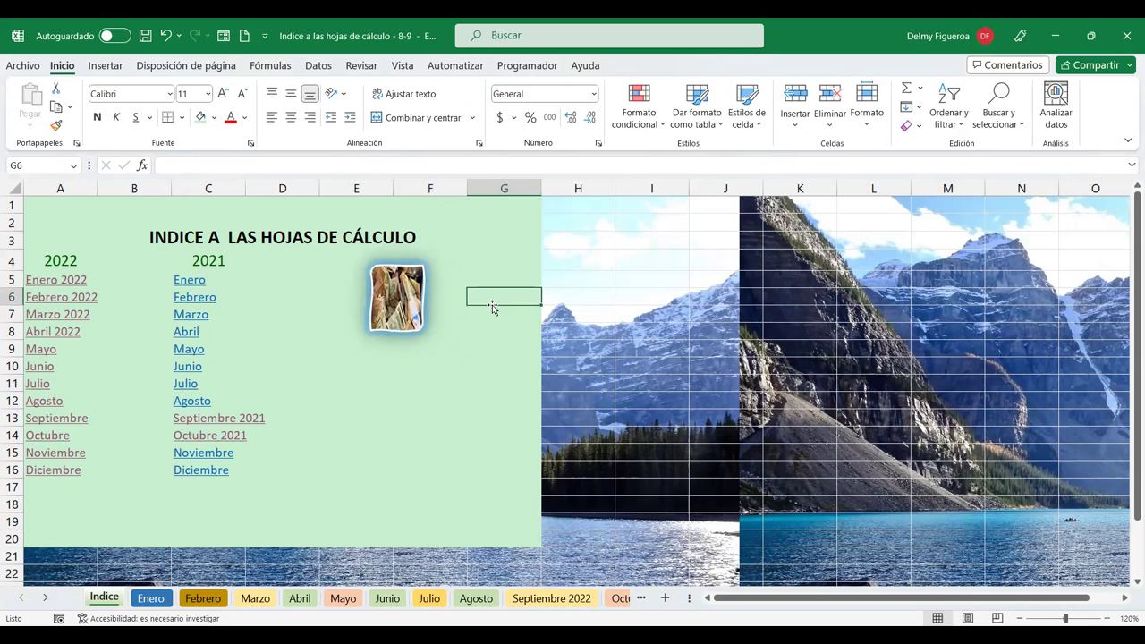
pyautogui.click(416, 299)
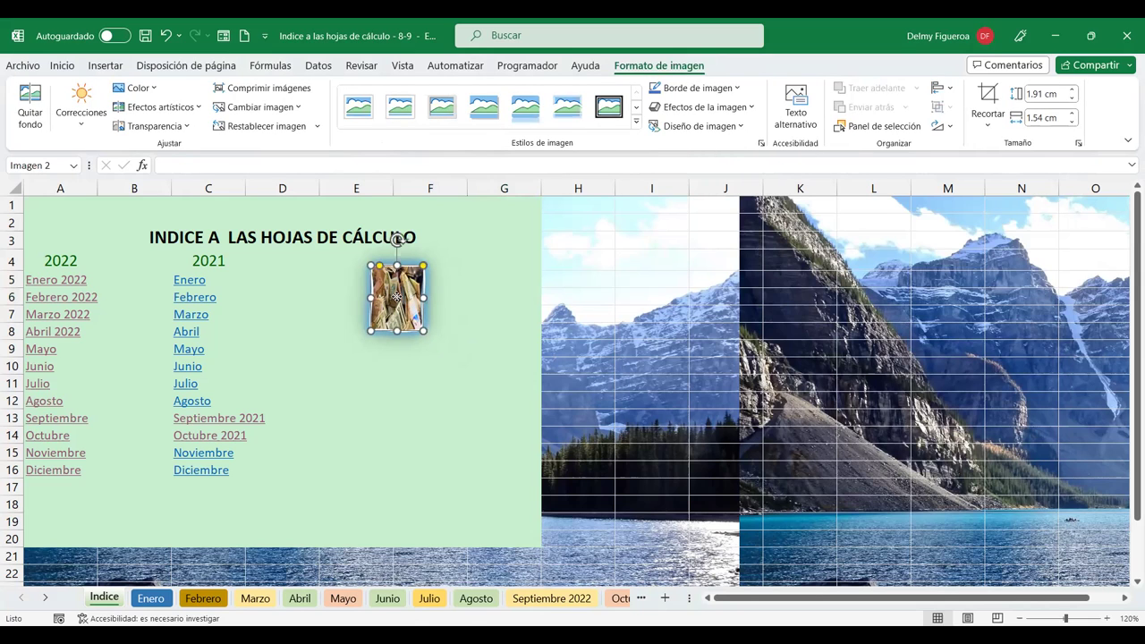
pyautogui.rightClick(398, 261)
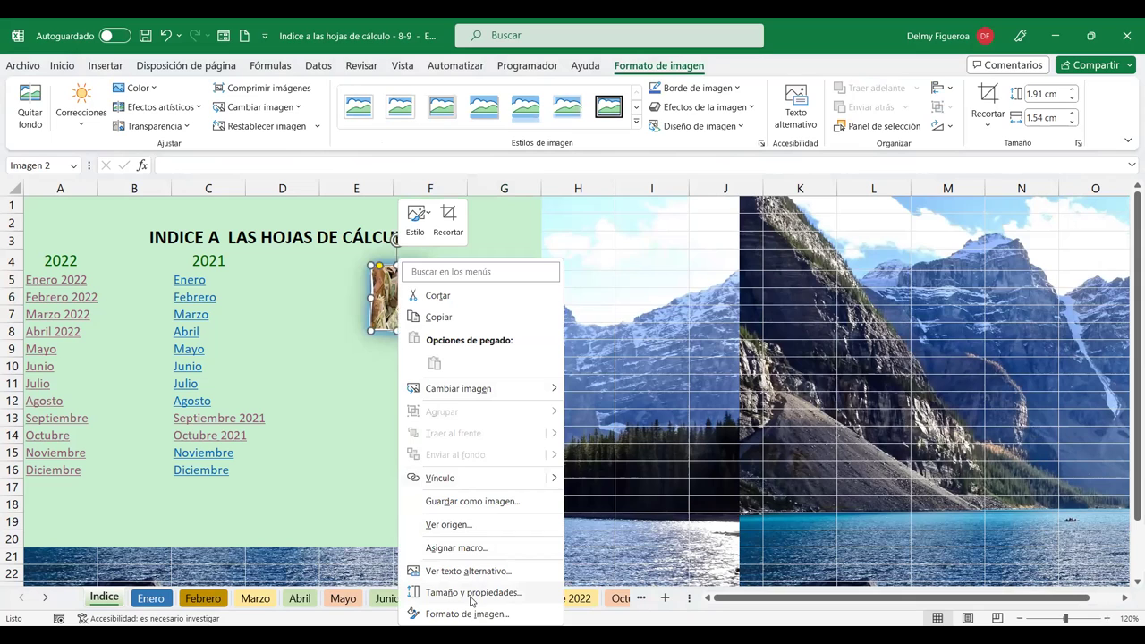
# - Start a hyperlink on the money photo, choosing Archivo o página web existente over Lugar de este documento
pyautogui.click(459, 483)
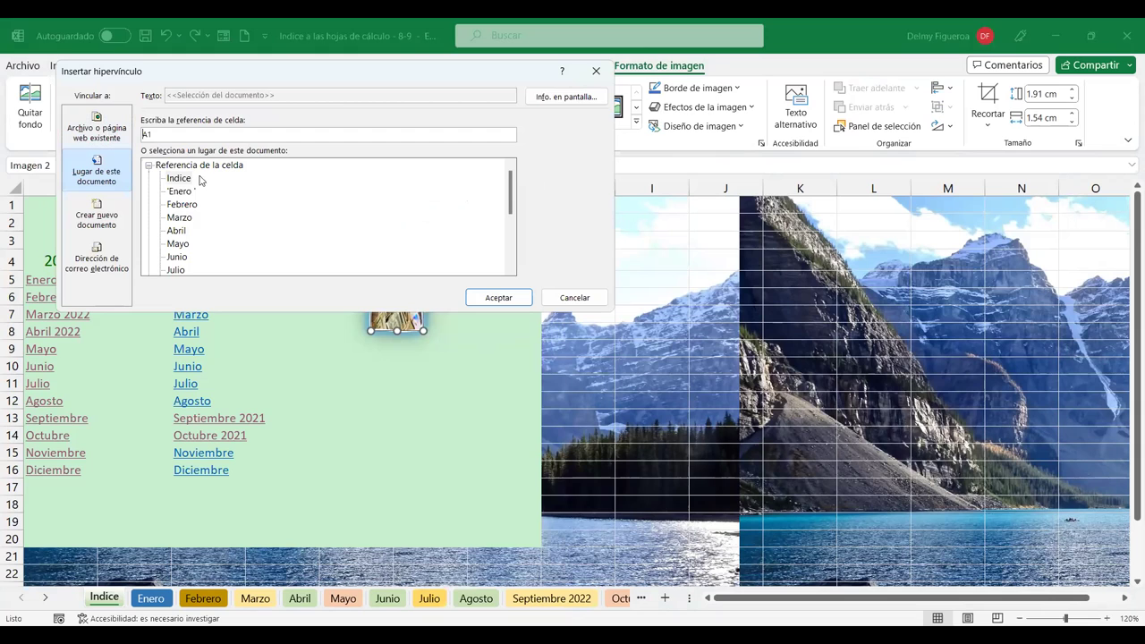
pyautogui.click(123, 186)
pyautogui.scroll(-2, 247, 223)
pyautogui.scroll(-1, 249, 225)
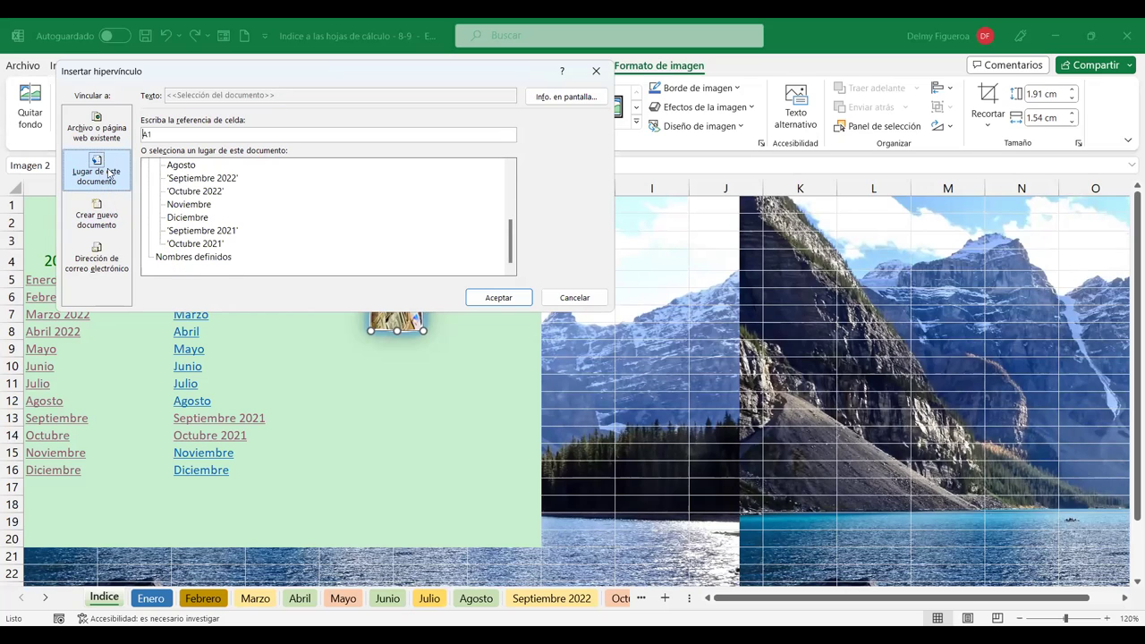
pyautogui.scroll(3, 250, 229)
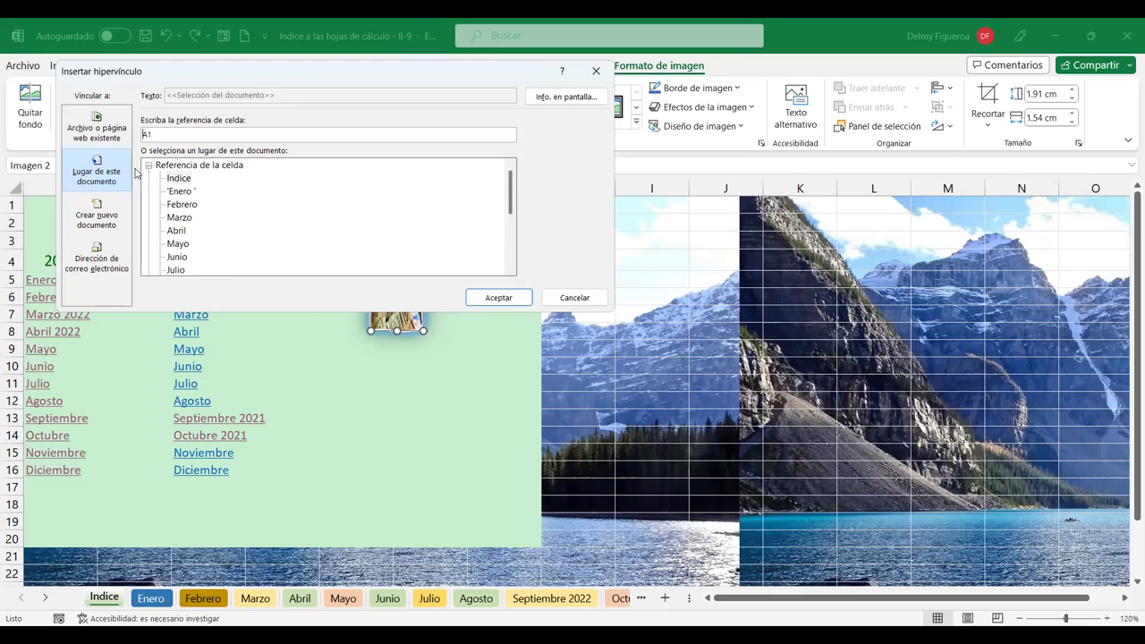
pyautogui.scroll(-1, 219, 237)
pyautogui.scroll(-1, 219, 237)
pyautogui.scroll(3, 223, 244)
pyautogui.scroll(-2, 190, 237)
pyautogui.scroll(2, 189, 237)
pyautogui.click(102, 136)
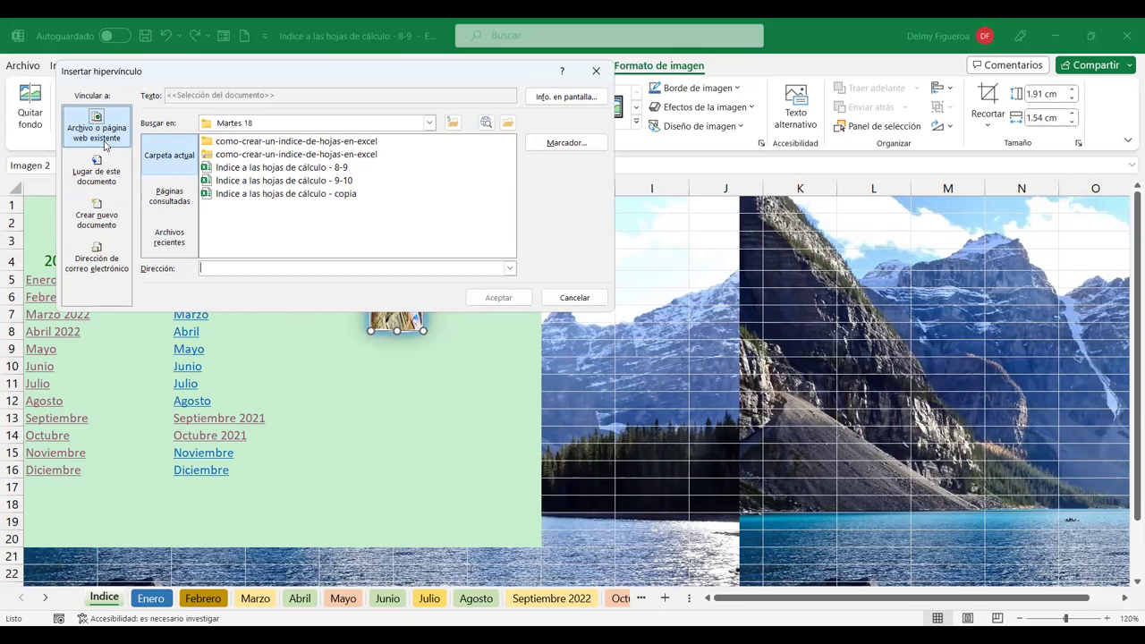
# - Point the hyperlink at 'Validacion de datos - 8-9' in SEMANA 3 > Lunes 17 and start its screen tip
pyautogui.click(430, 125)
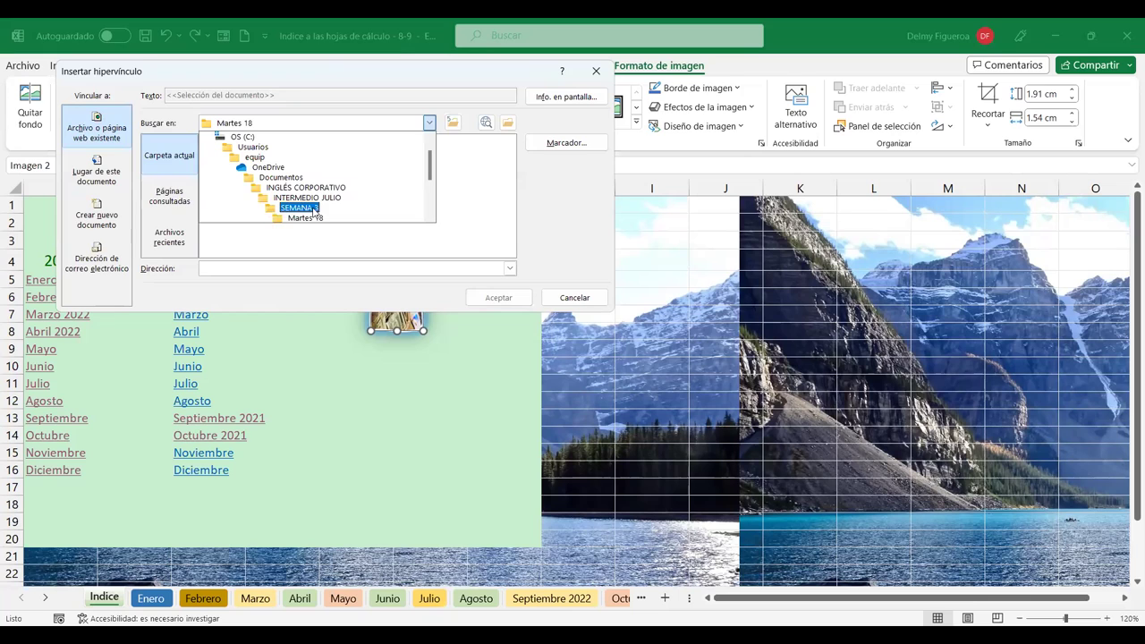
pyautogui.click(313, 210)
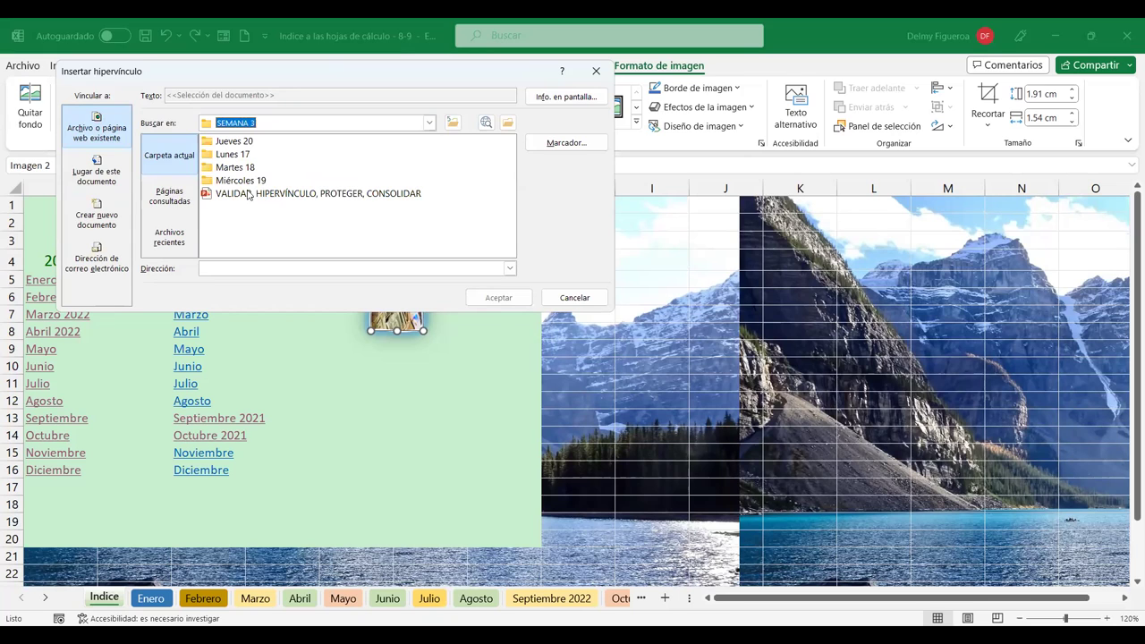
pyautogui.click(242, 158)
pyautogui.doubleClick(242, 158)
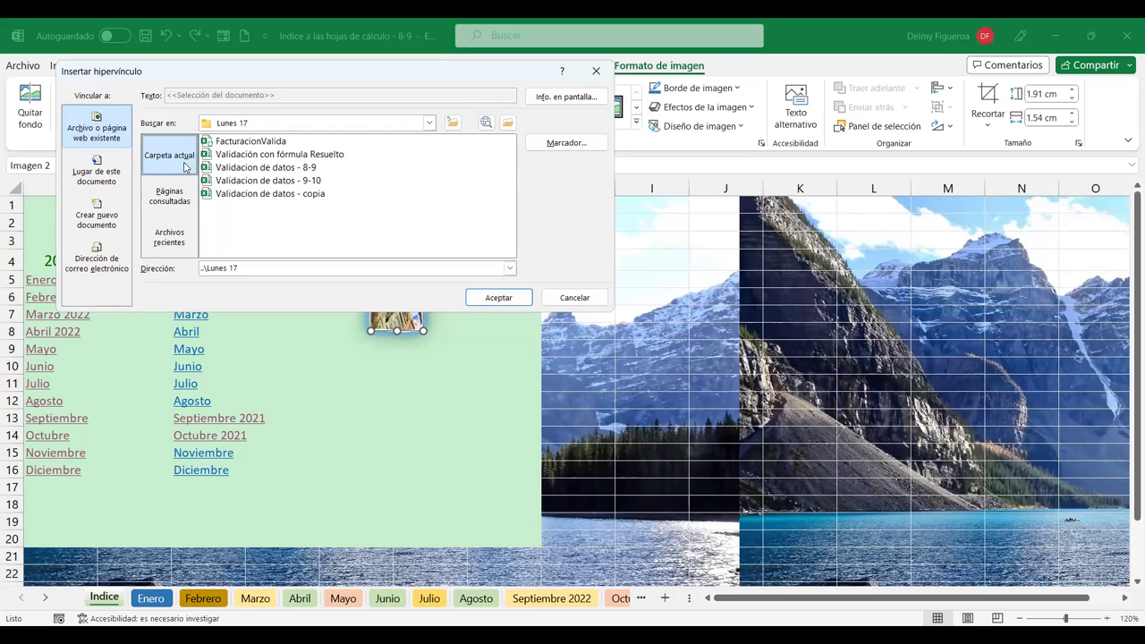
pyautogui.click(255, 168)
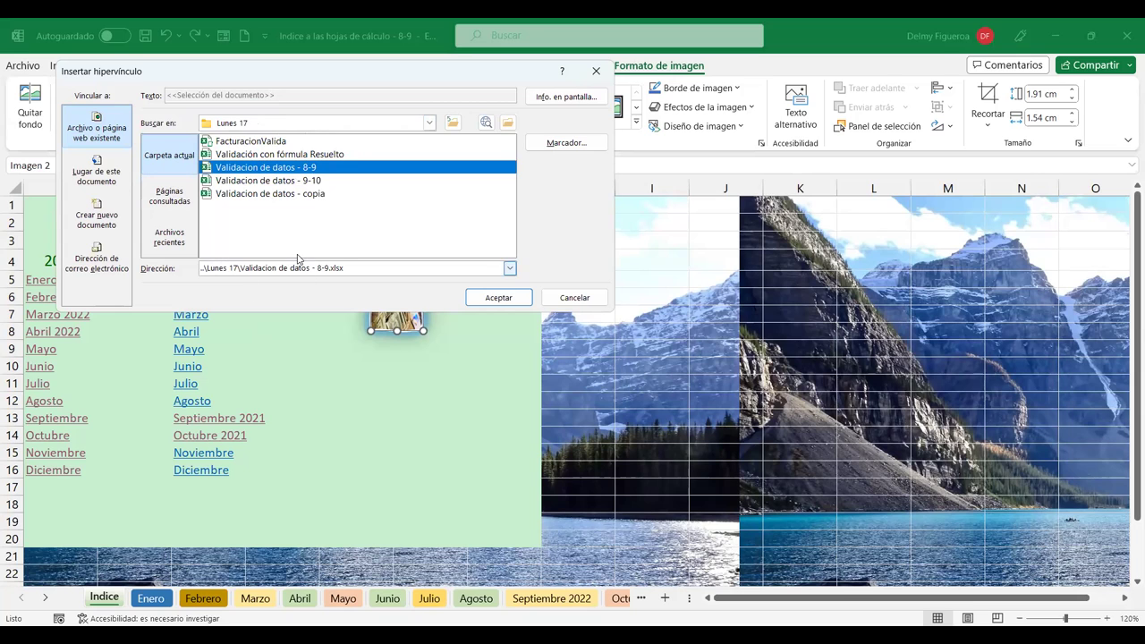
pyautogui.click(582, 101)
pyautogui.write('Ir a informe')
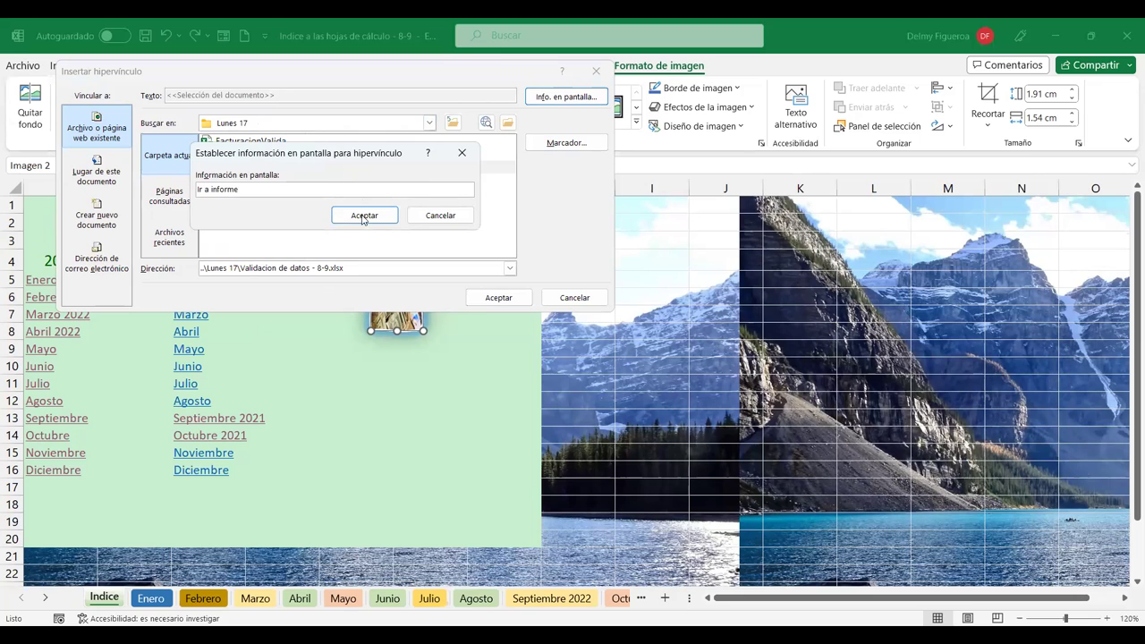
# - Finish the screen tip as 'Ir a informe financiero' and confirm the photo's hyperlink
pyautogui.write('financiero')
pyautogui.click(366, 219)
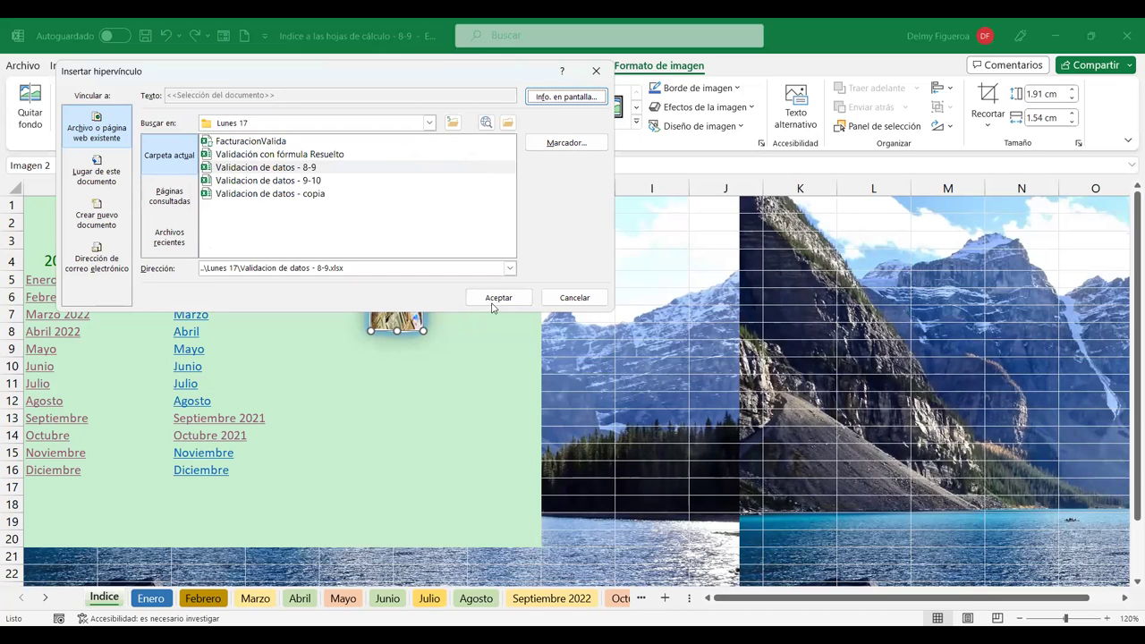
pyautogui.click(499, 298)
pyautogui.click(500, 296)
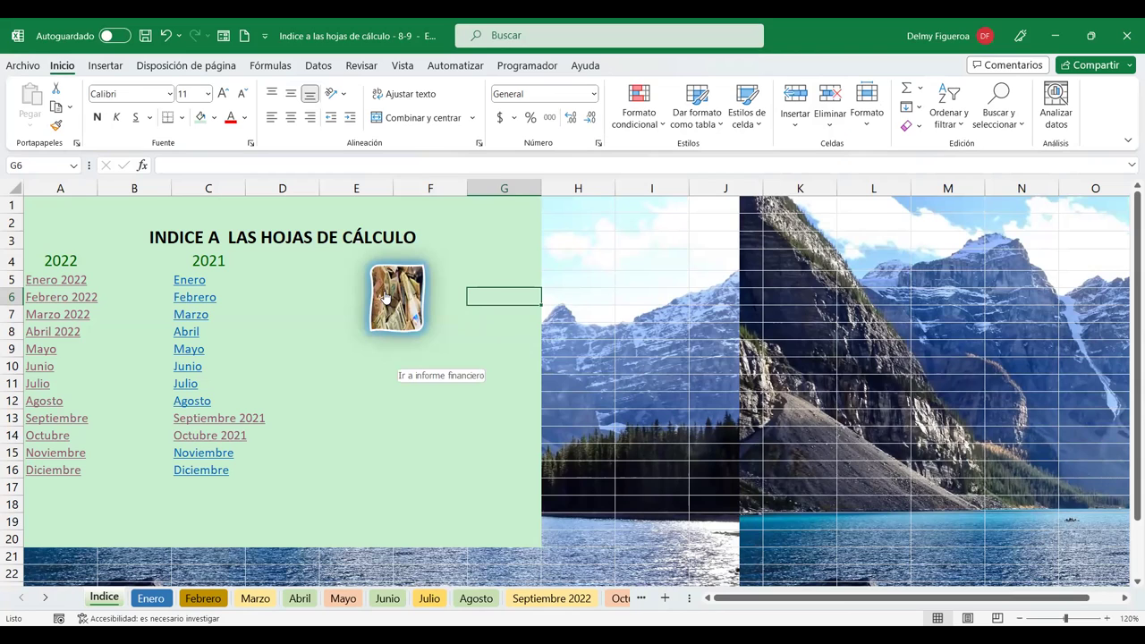
# - Test the photo's link to the other workbook, return to the Indice sheet and select cell E9
pyautogui.moveTo(396, 297)
pyautogui.click(389, 286)
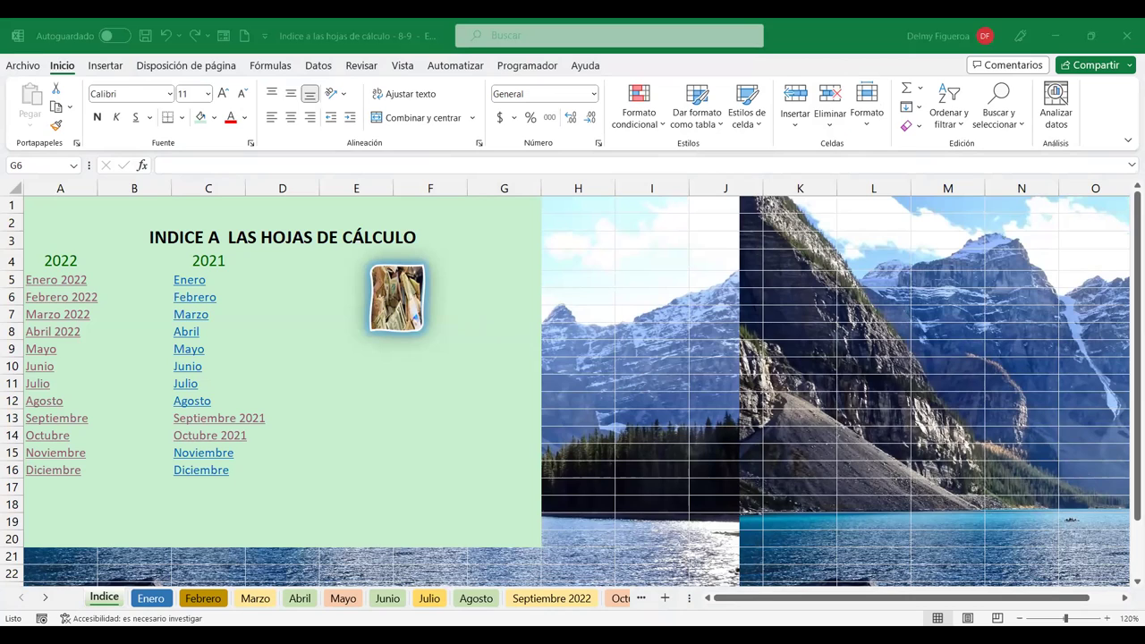
pyautogui.click(417, 368)
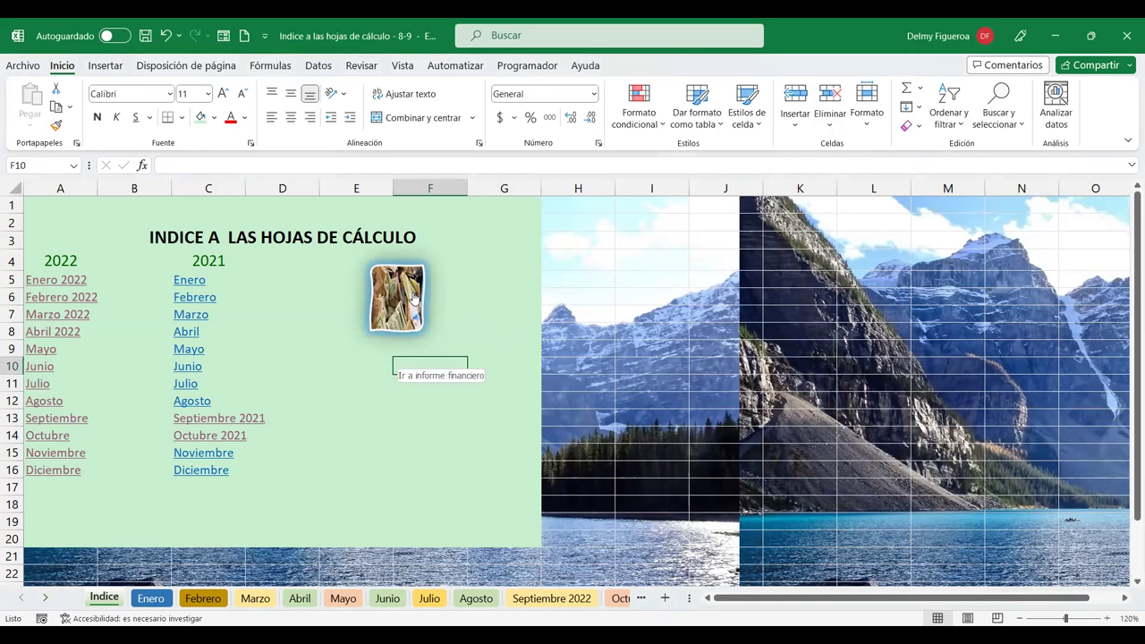
pyautogui.click(383, 347)
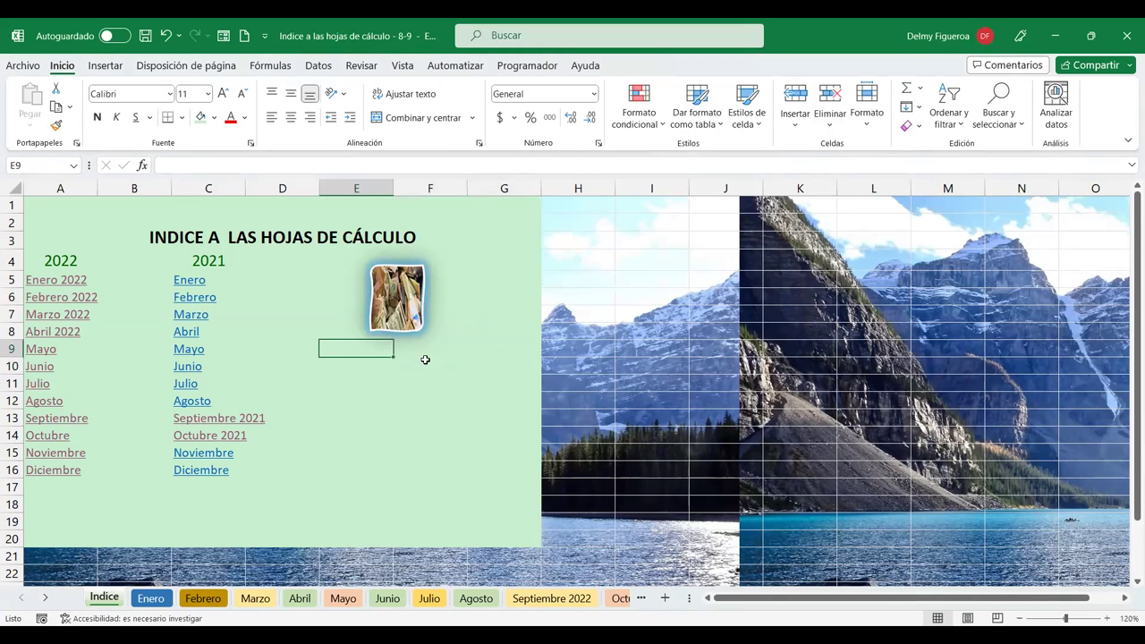
pyautogui.click(105, 65)
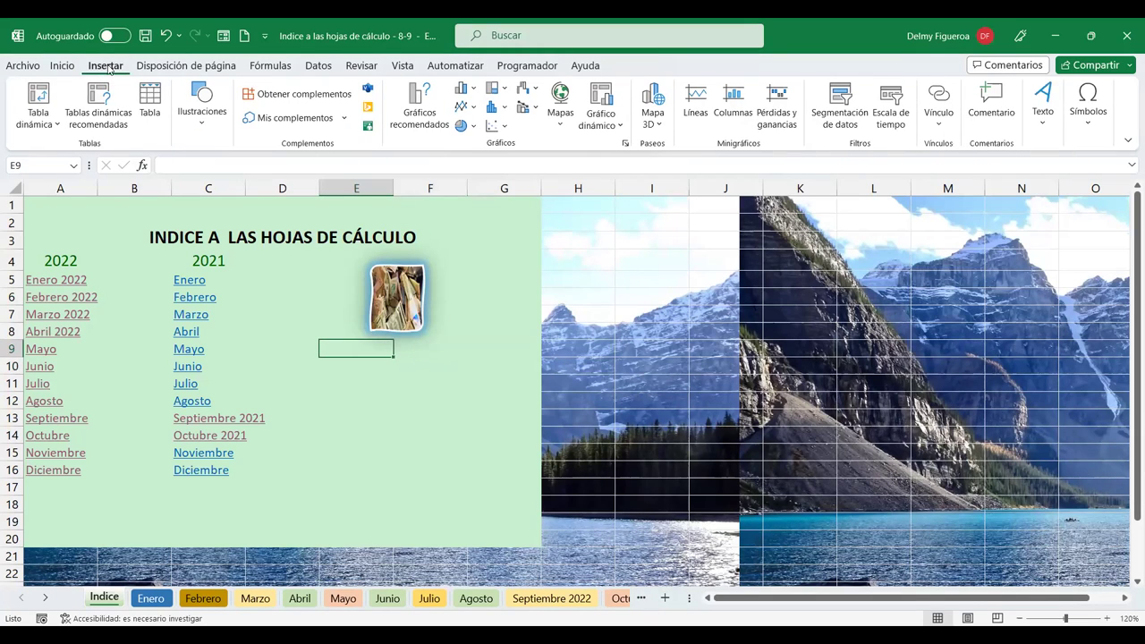
# - Pick the rounded rectangle from the Formas gallery under Ilustraciones
pyautogui.click(204, 126)
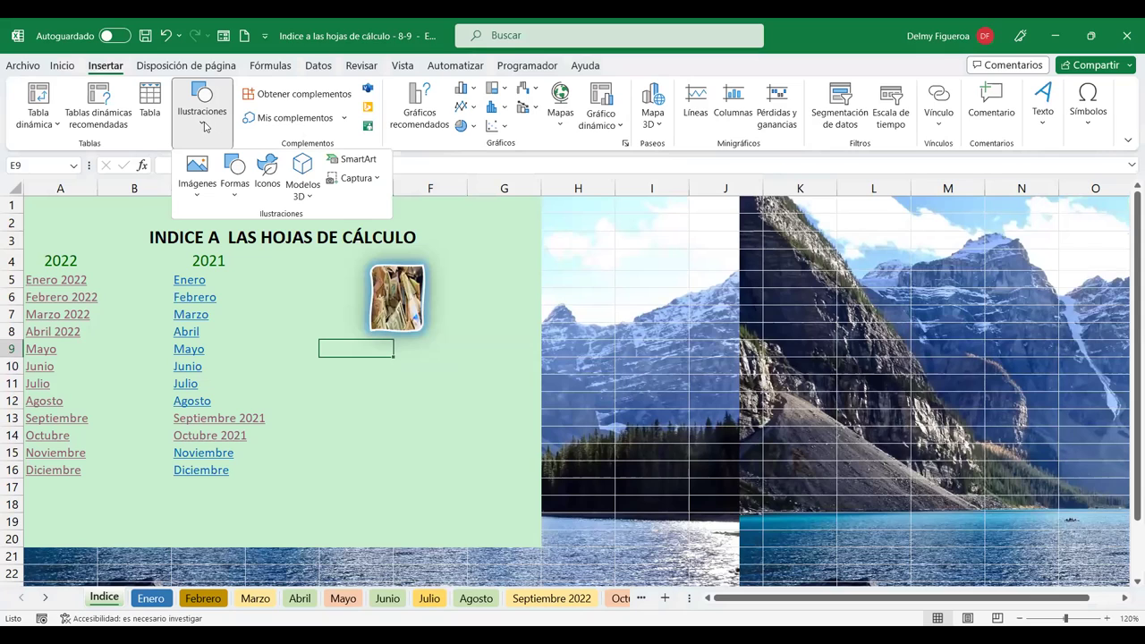
pyautogui.click(237, 202)
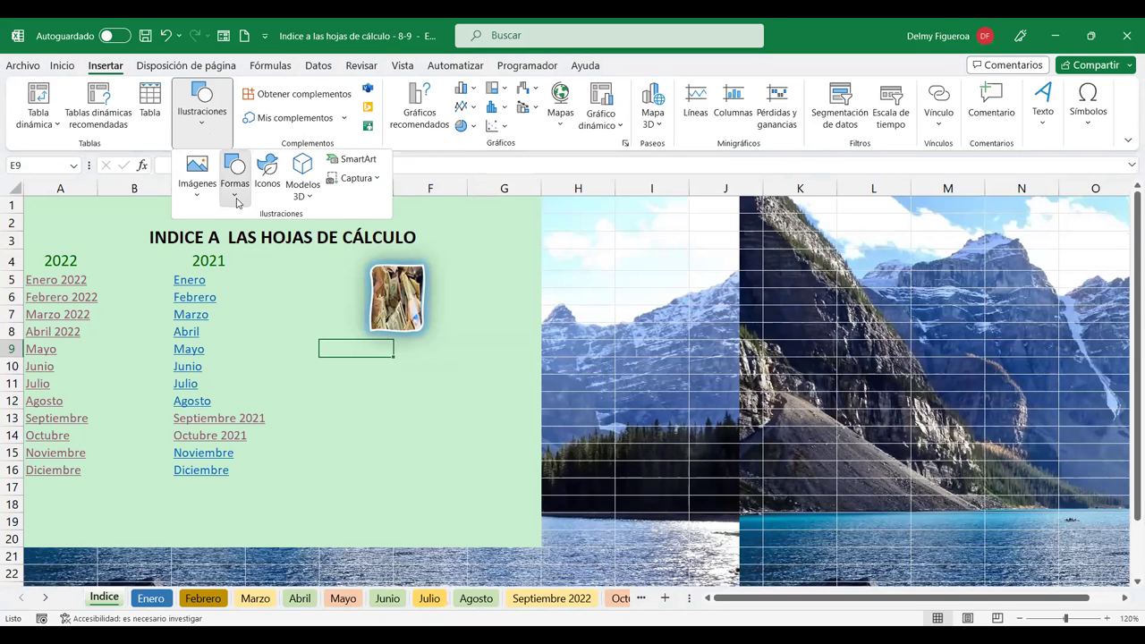
pyautogui.click(244, 188)
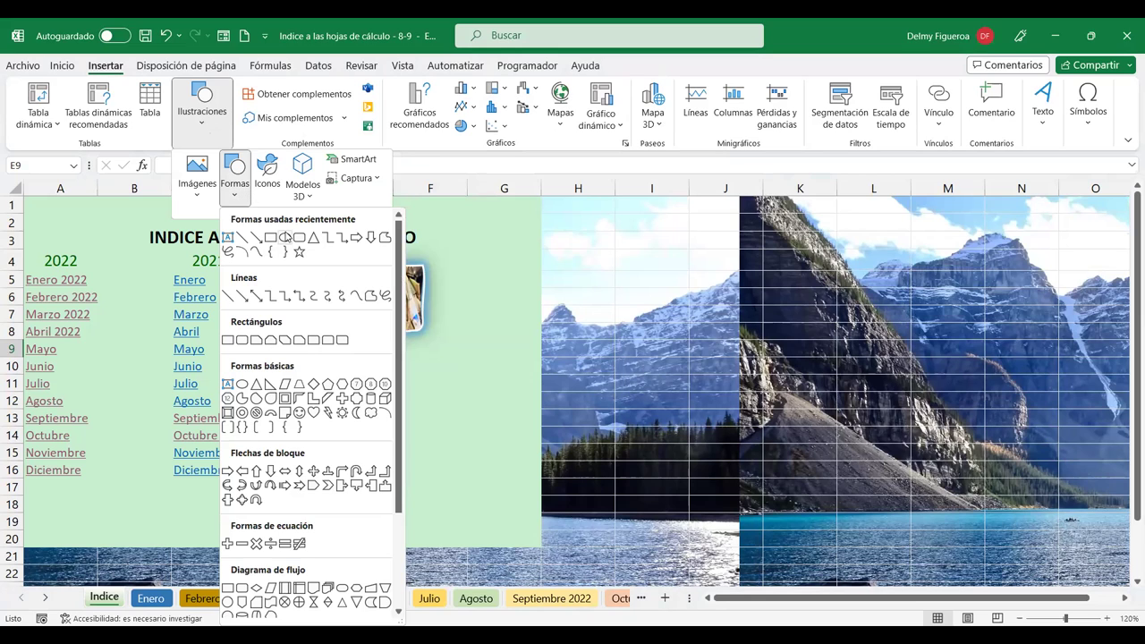
pyautogui.scroll(-1, 340, 419)
pyautogui.scroll(-1, 340, 418)
pyautogui.scroll(2, 341, 419)
pyautogui.scroll(-3, 322, 523)
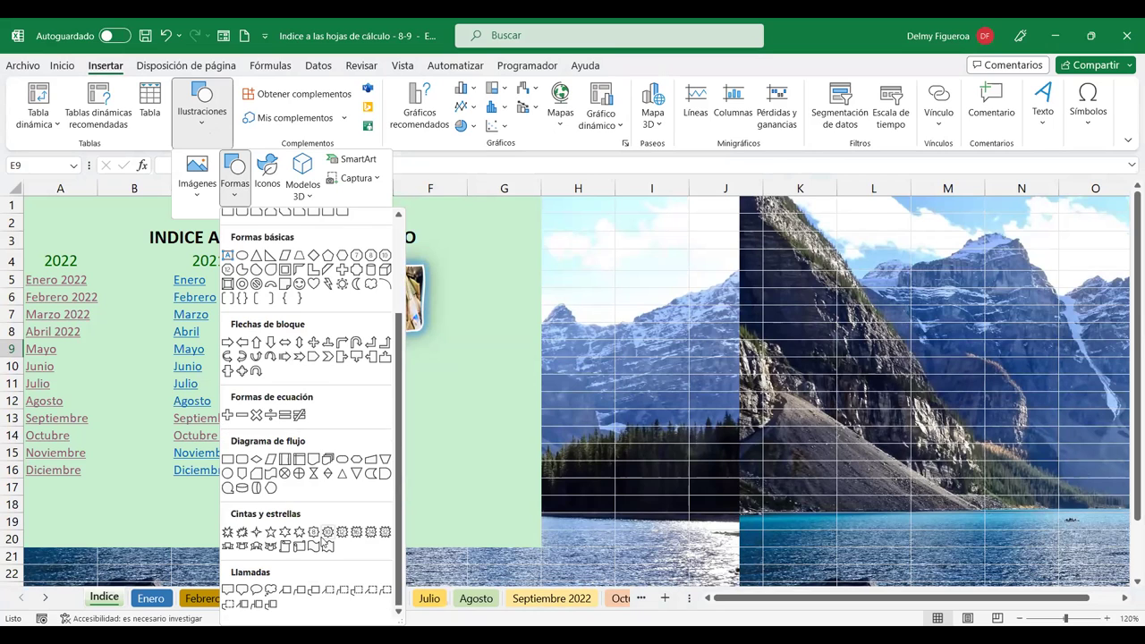
pyautogui.scroll(3, 323, 542)
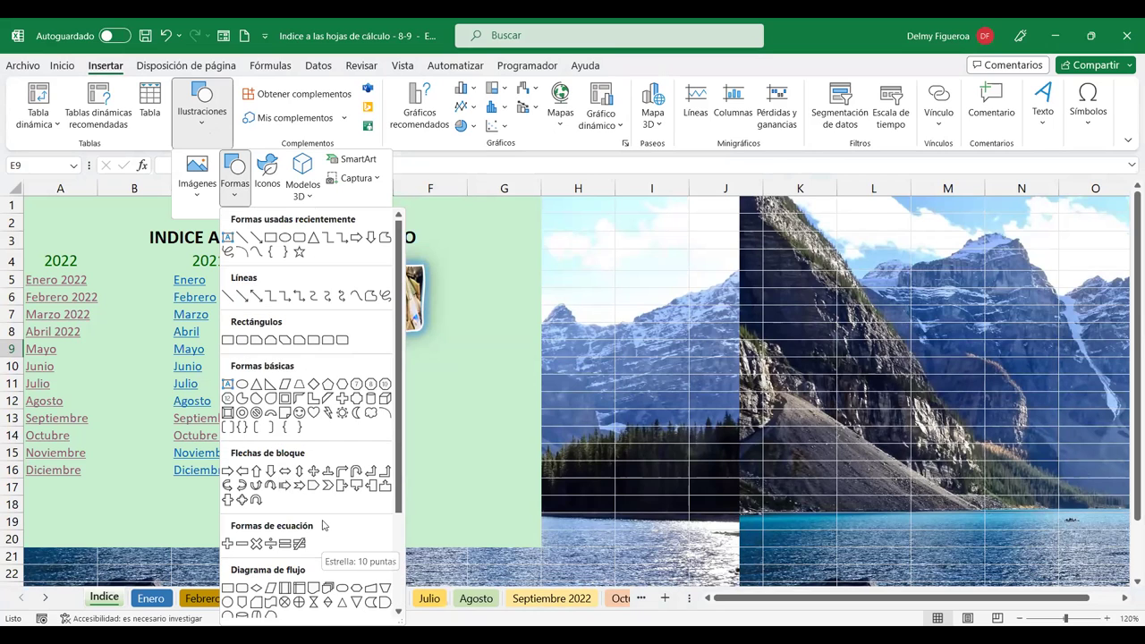
pyautogui.click(300, 239)
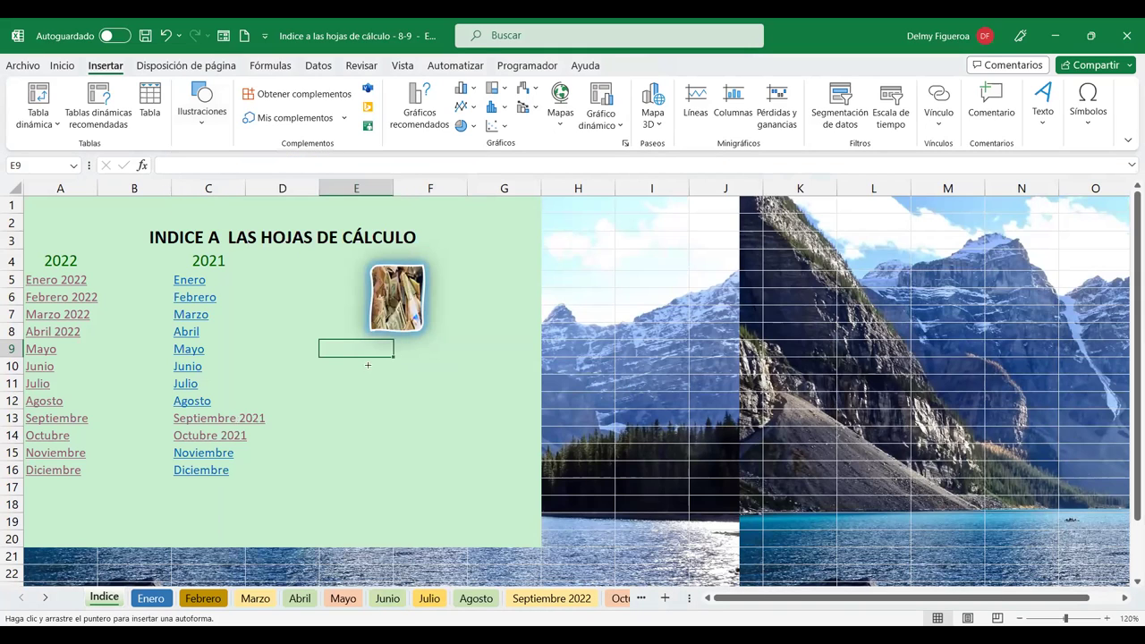
# - Draw a rectangle right of the money photo and label it 'Ministerio de Hacienda'
pyautogui.moveTo(441, 264)
pyautogui.mouseDown()
pyautogui.moveTo(529, 350)
pyautogui.moveTo(488, 293)
pyautogui.moveTo(536, 278)
pyautogui.mouseUp()
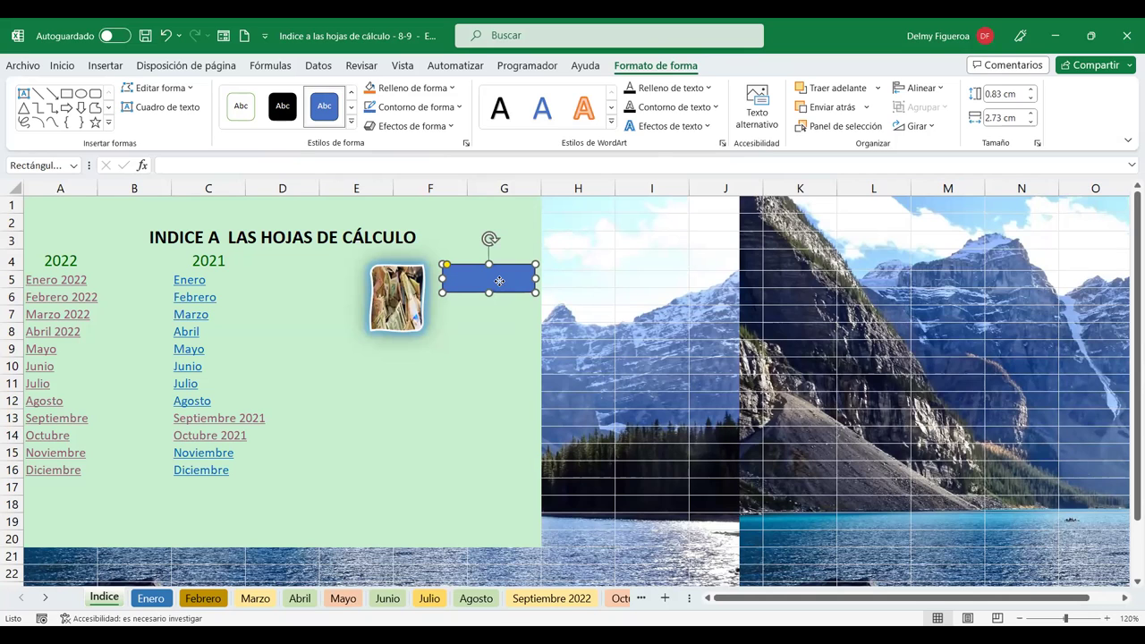
pyautogui.rightClick(499, 281)
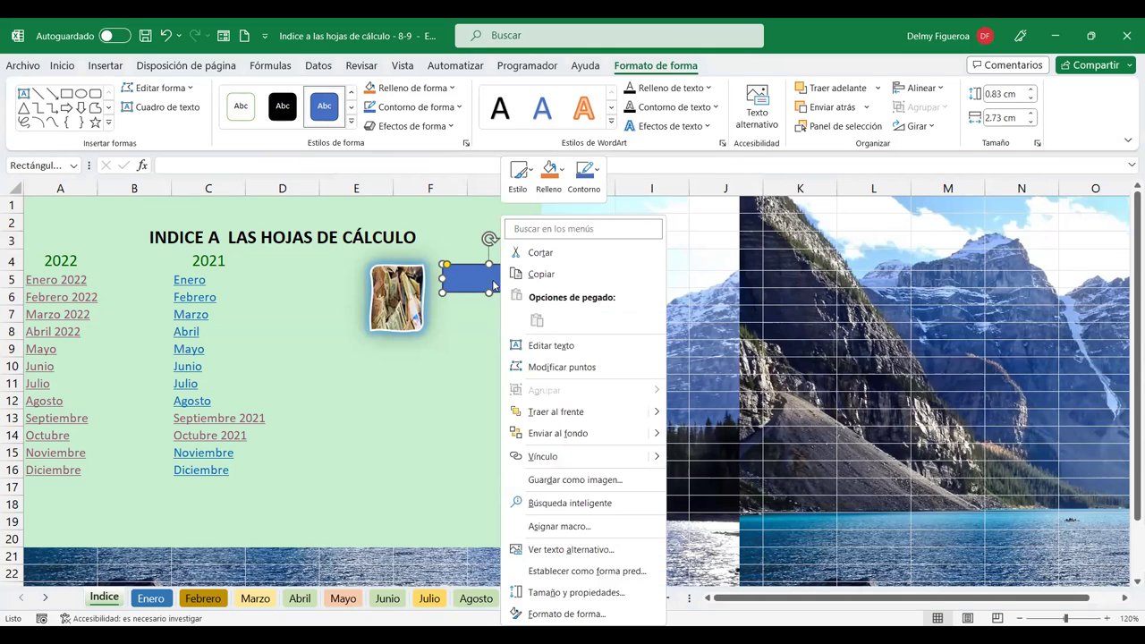
pyautogui.click(574, 347)
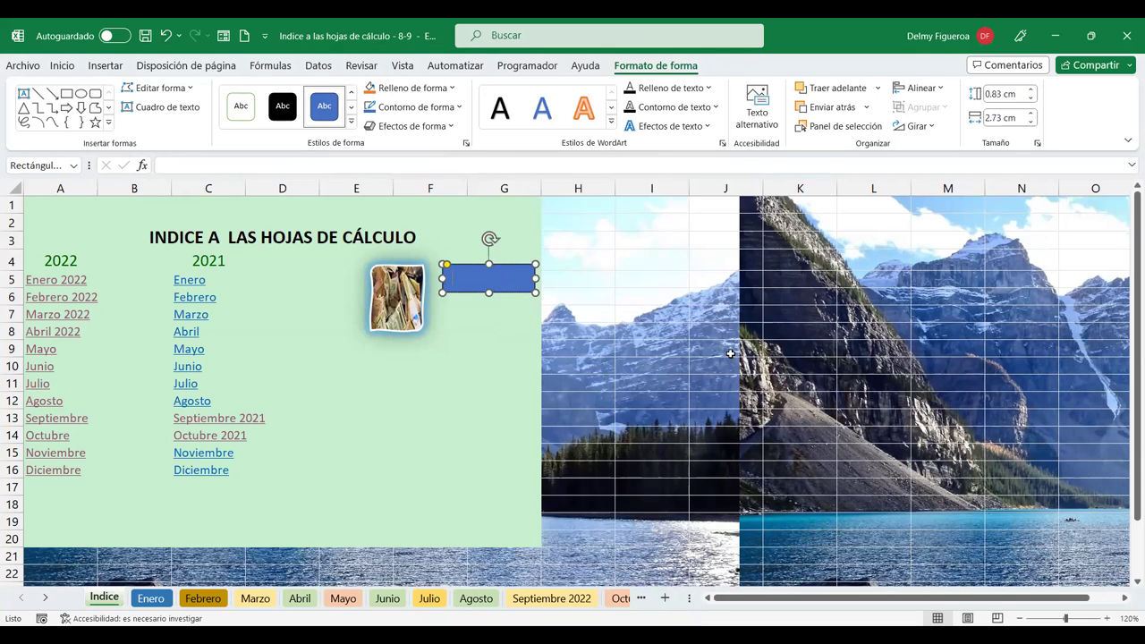
pyautogui.click(62, 67)
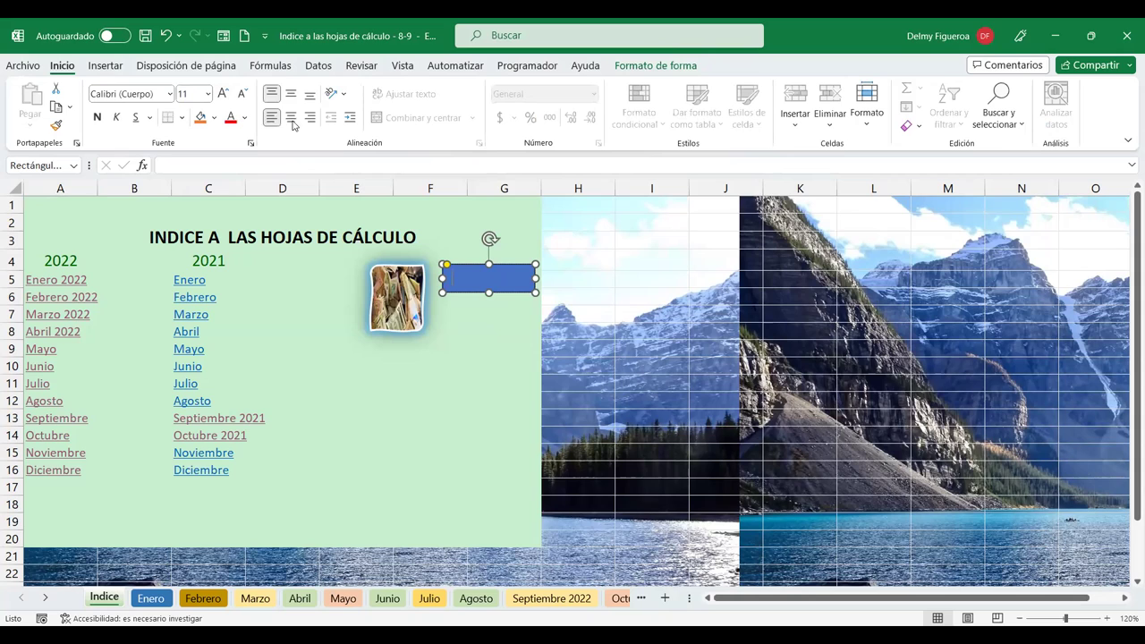
pyautogui.write('Ministerio de Hacienda')
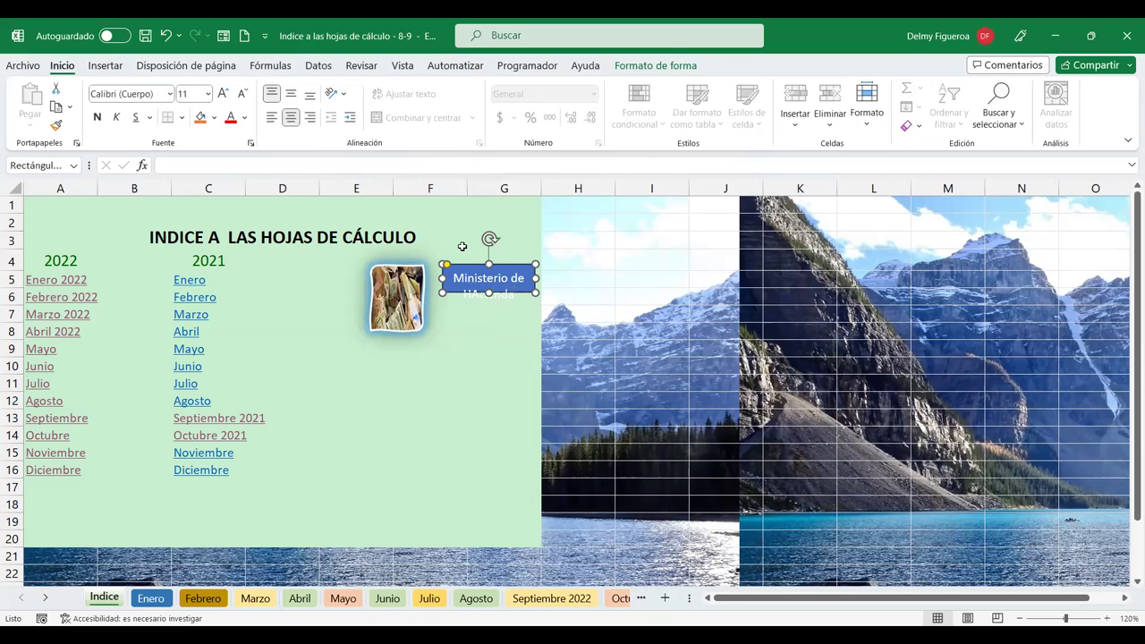
pyautogui.click(420, 238)
# - Make the shape taller and correct the capitalisation of 'Hacienda' in its label
pyautogui.click(489, 291)
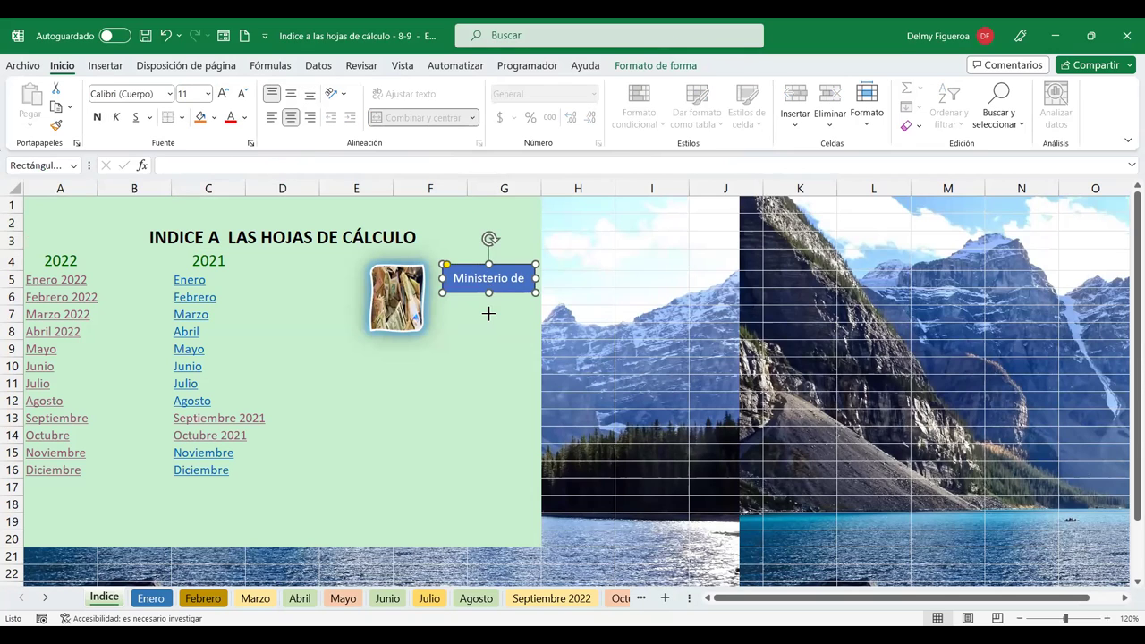
pyautogui.moveTo(489, 291); pyautogui.dragTo(489, 308)
pyautogui.click(489, 295)
pyautogui.press('Delete')
pyautogui.write('a')
pyautogui.press('Return')
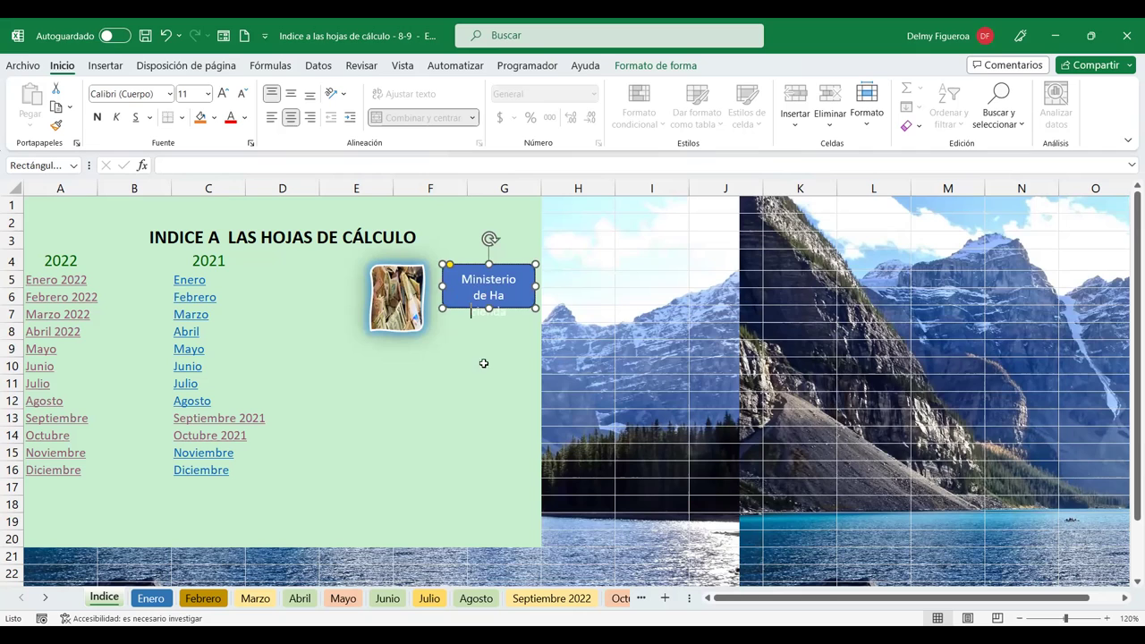
pyautogui.press('BackSpace')
pyautogui.click(469, 365)
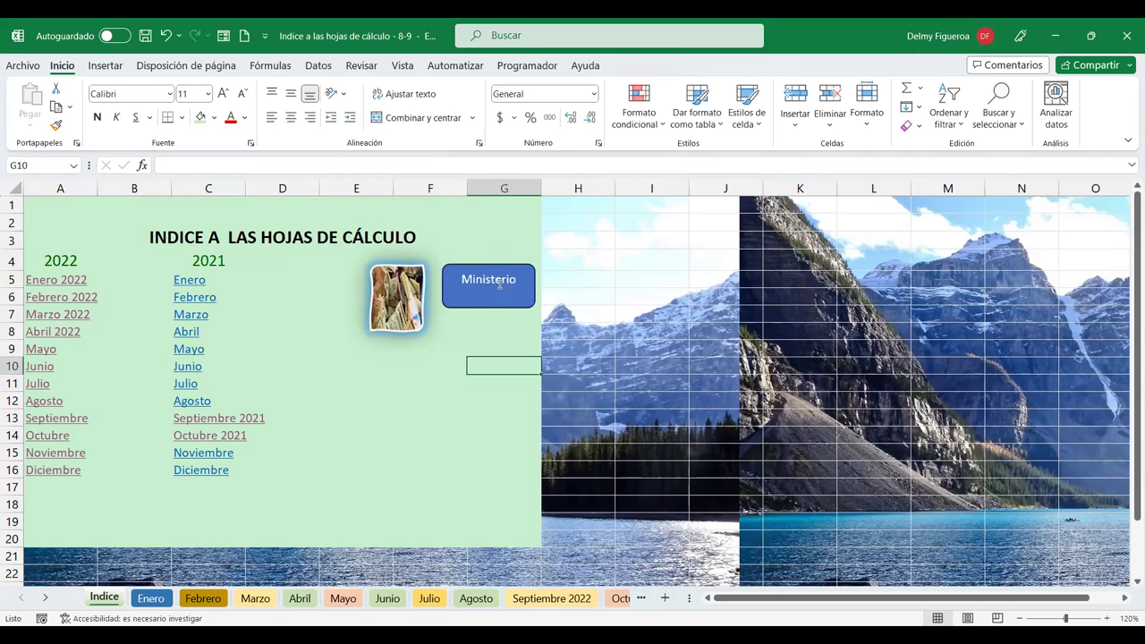
pyautogui.click(501, 281)
# - Move the shape under the money photo and resize it to a 0.94 × 5.08 cm single-line bar
pyautogui.moveTo(487, 308)
pyautogui.mouseDown()
pyautogui.moveTo(490, 321)
pyautogui.moveTo(411, 334)
pyautogui.mouseUp()
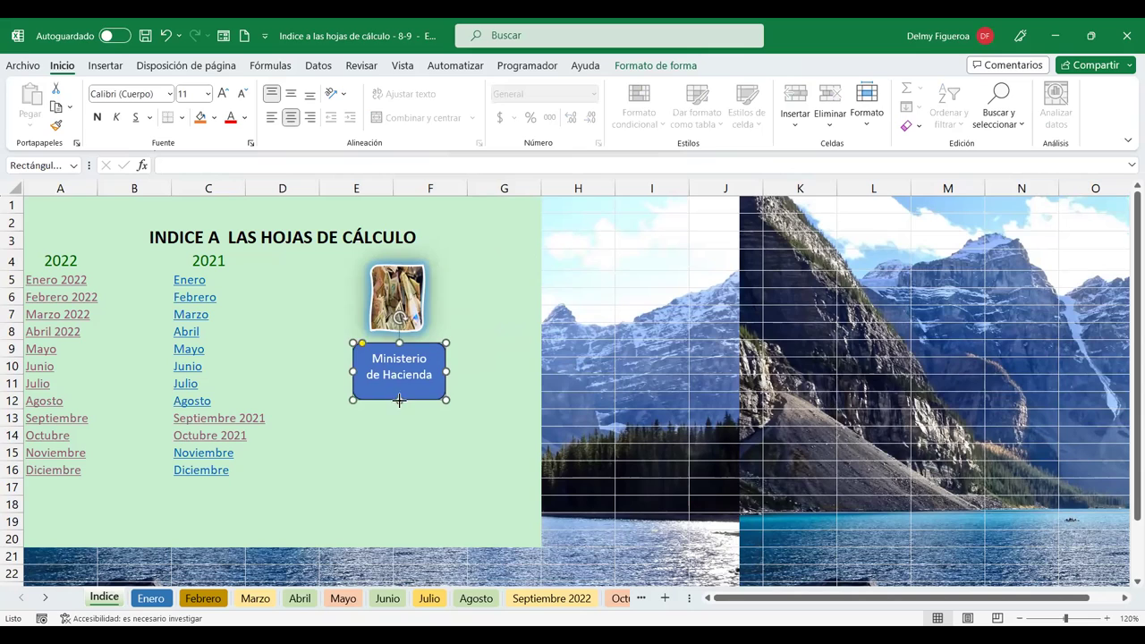
pyautogui.moveTo(399, 399); pyautogui.dragTo(493, 366)
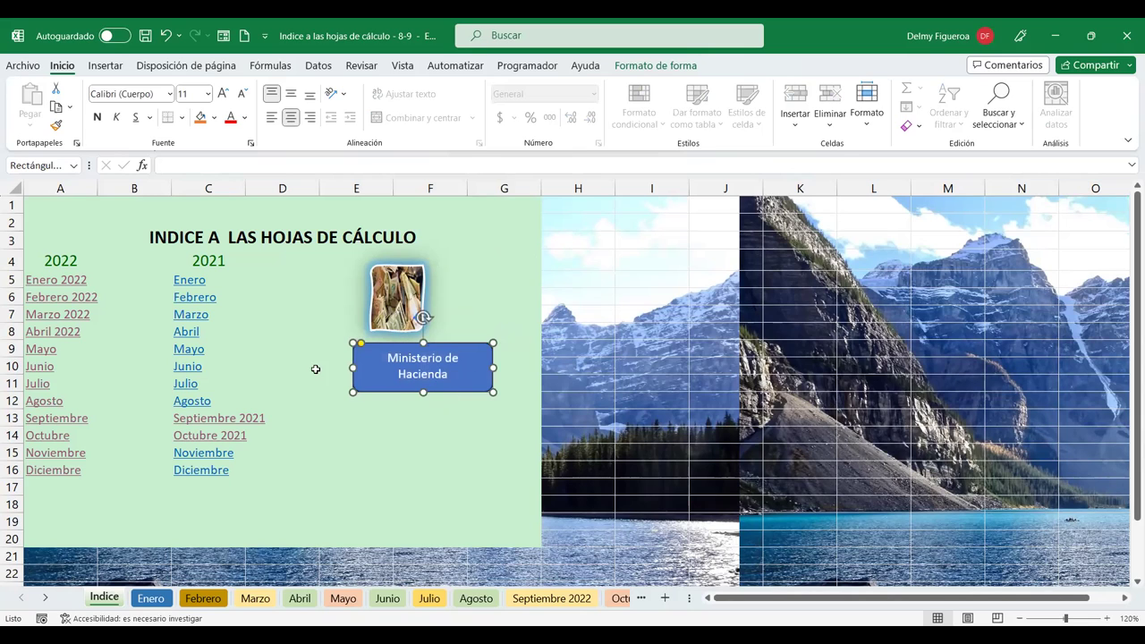
pyautogui.moveTo(354, 367); pyautogui.dragTo(320, 367)
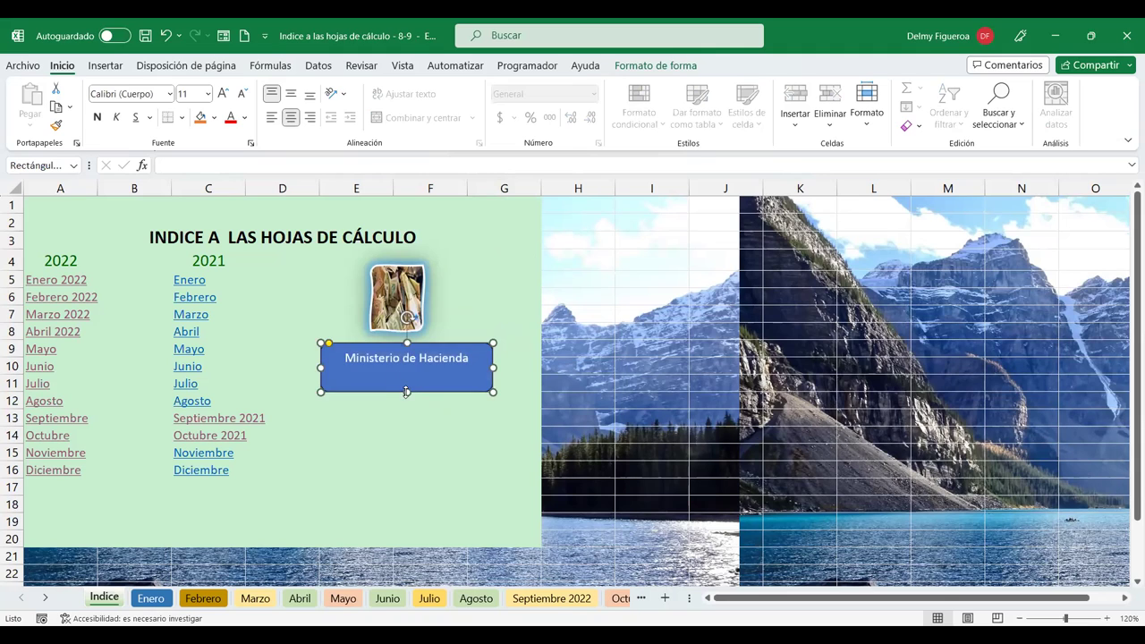
pyautogui.moveTo(407, 392); pyautogui.dragTo(407, 375)
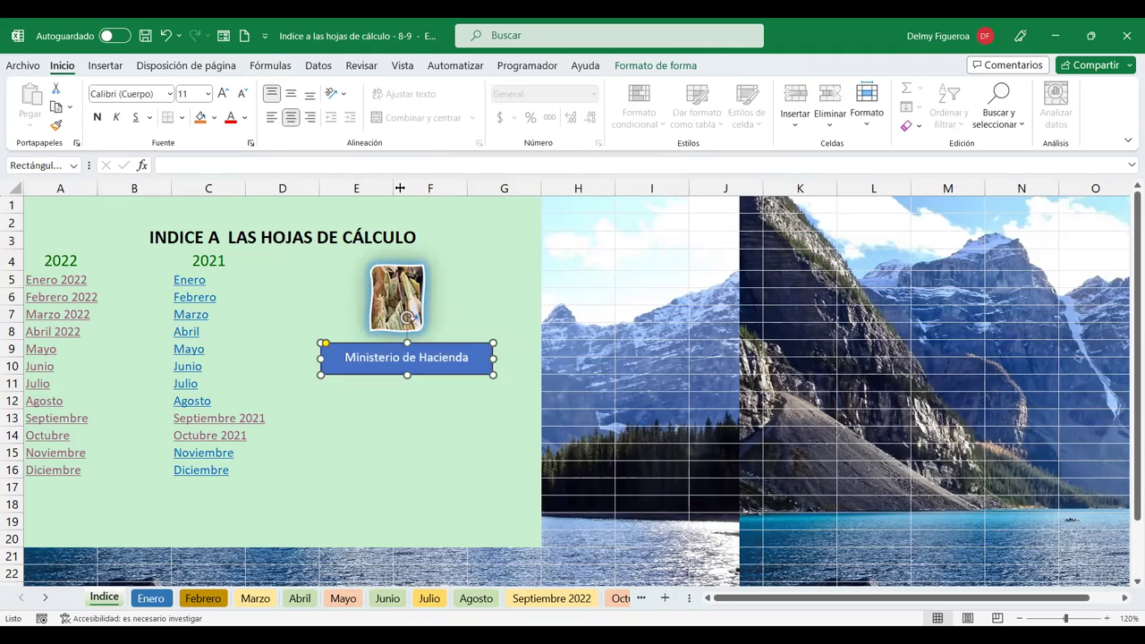
pyautogui.click(656, 66)
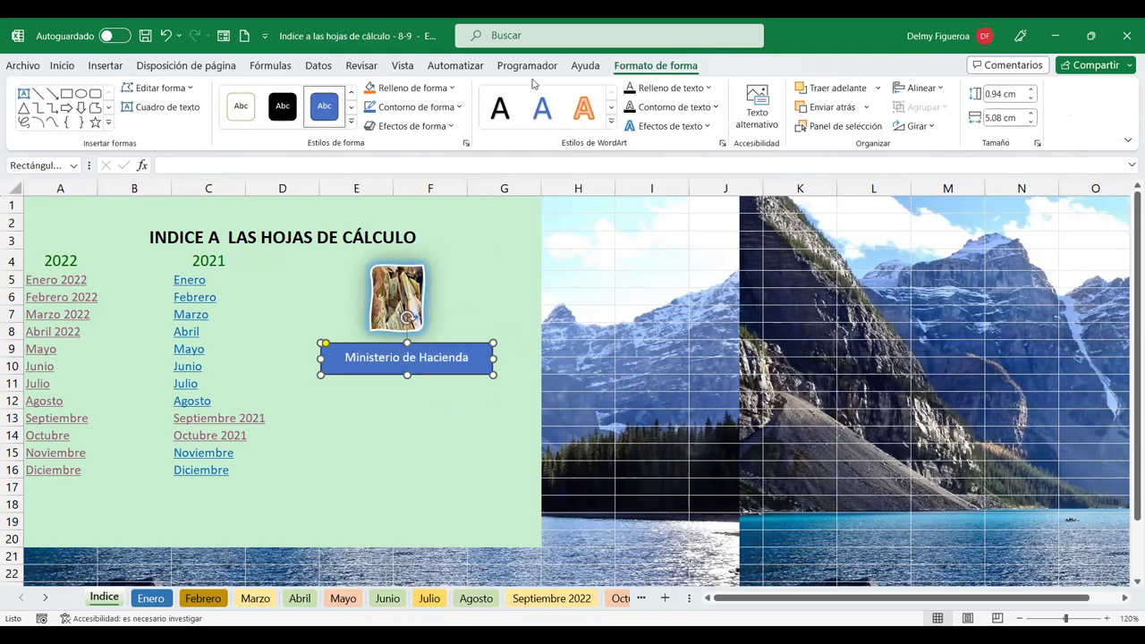
# - Apply the green Énfasis 6 gradient shape style to the Ministerio de Hacienda bar
pyautogui.click(351, 125)
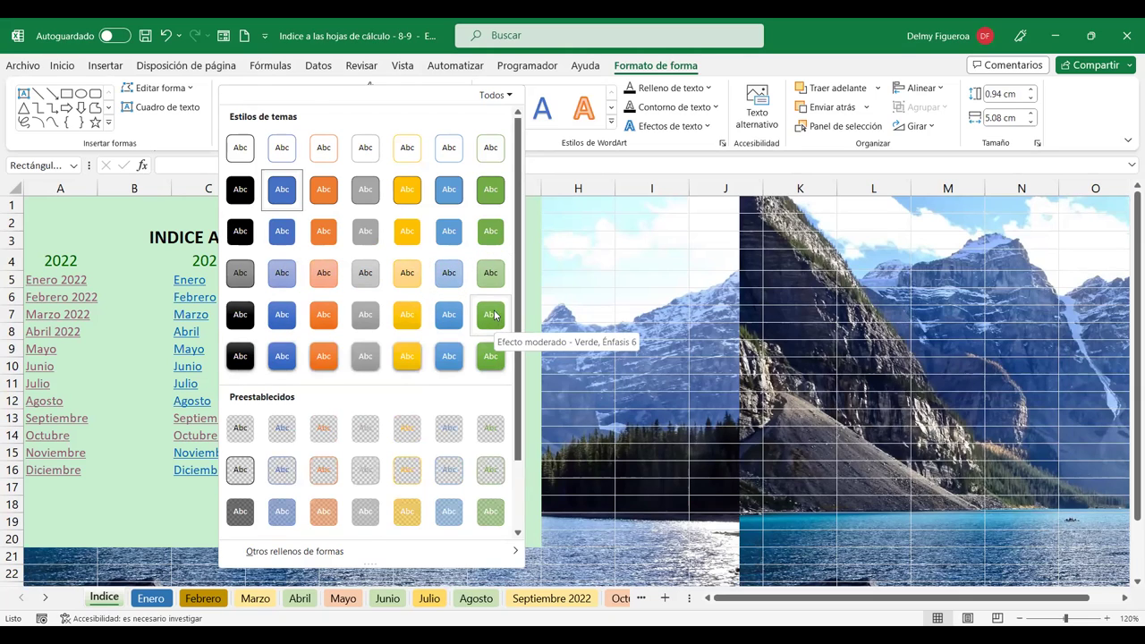
pyautogui.scroll(-2, 494, 319)
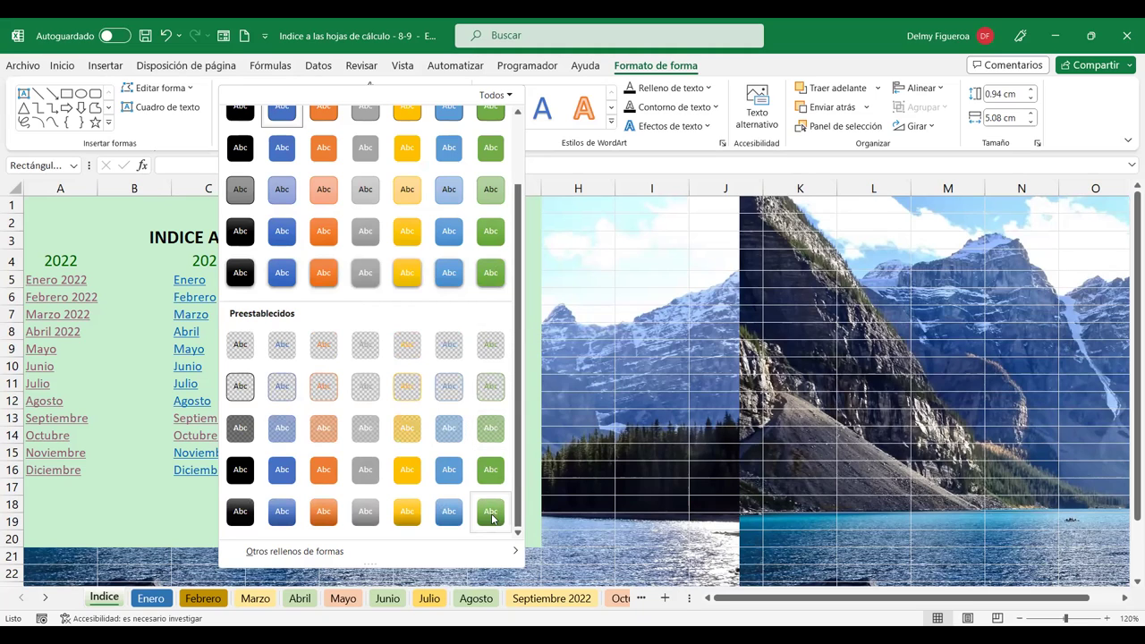
pyautogui.click(493, 519)
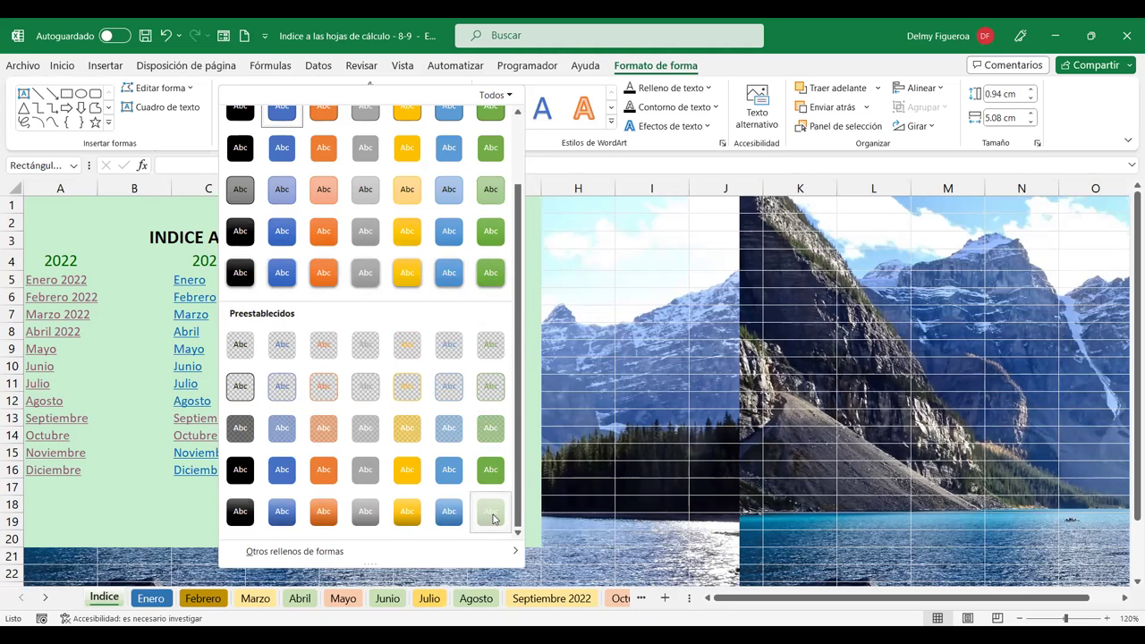
pyautogui.click(460, 398)
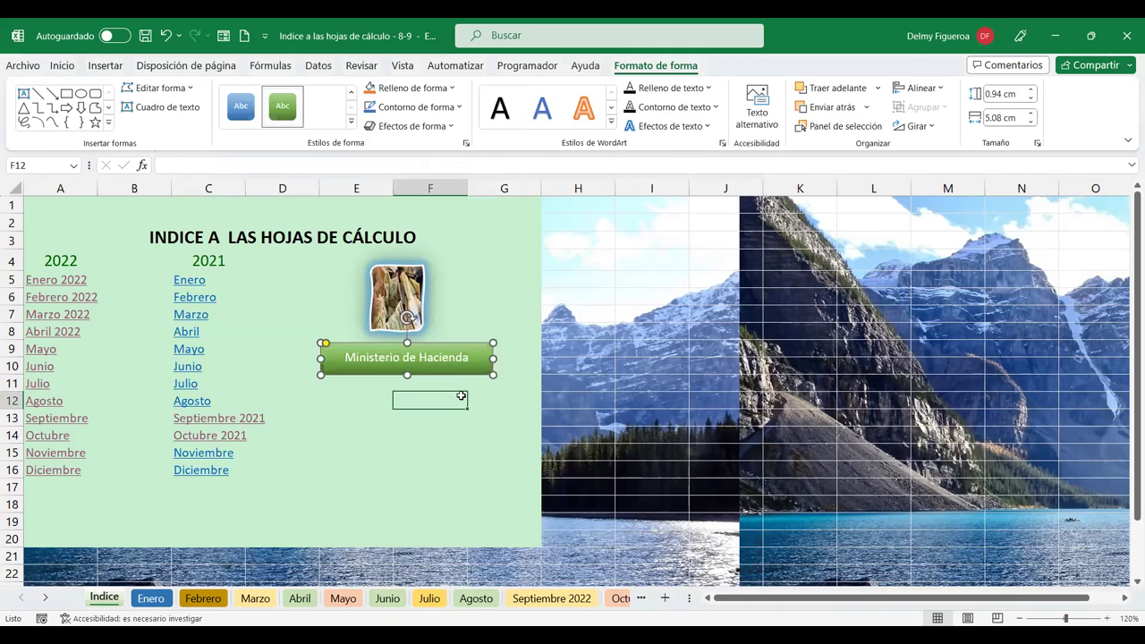
pyautogui.click(472, 346)
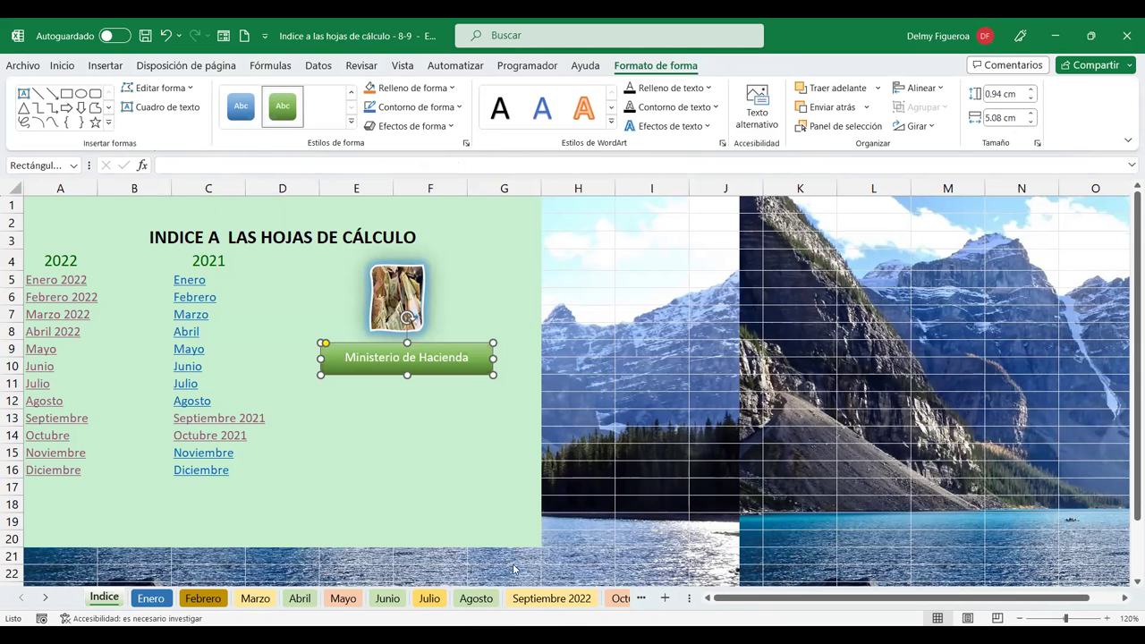
pyautogui.rightClick(472, 347)
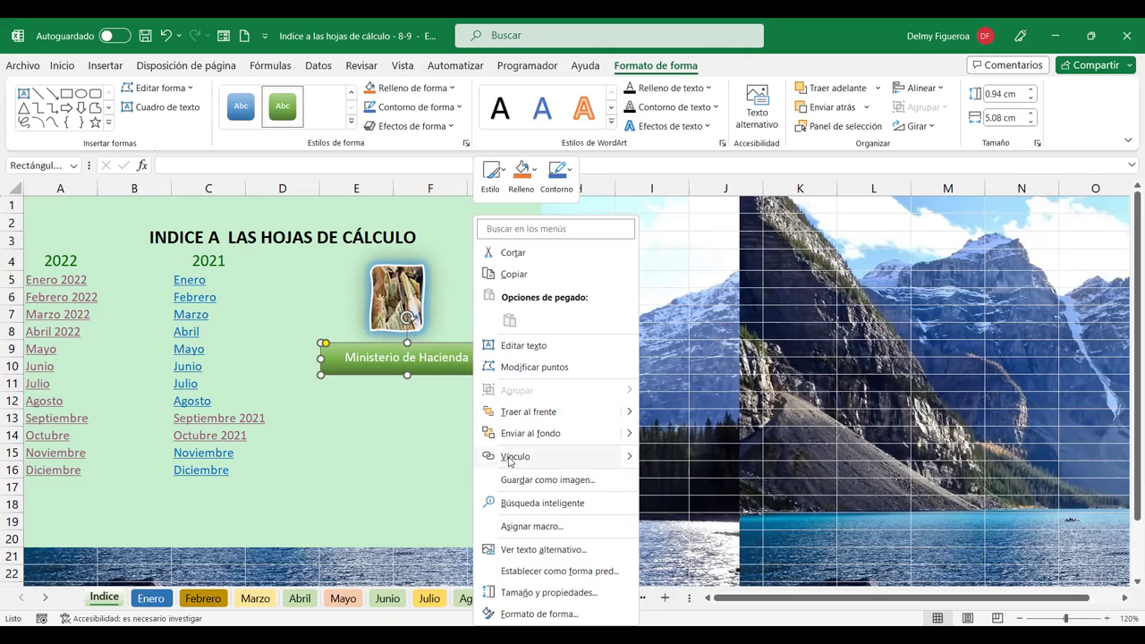
pyautogui.click(511, 458)
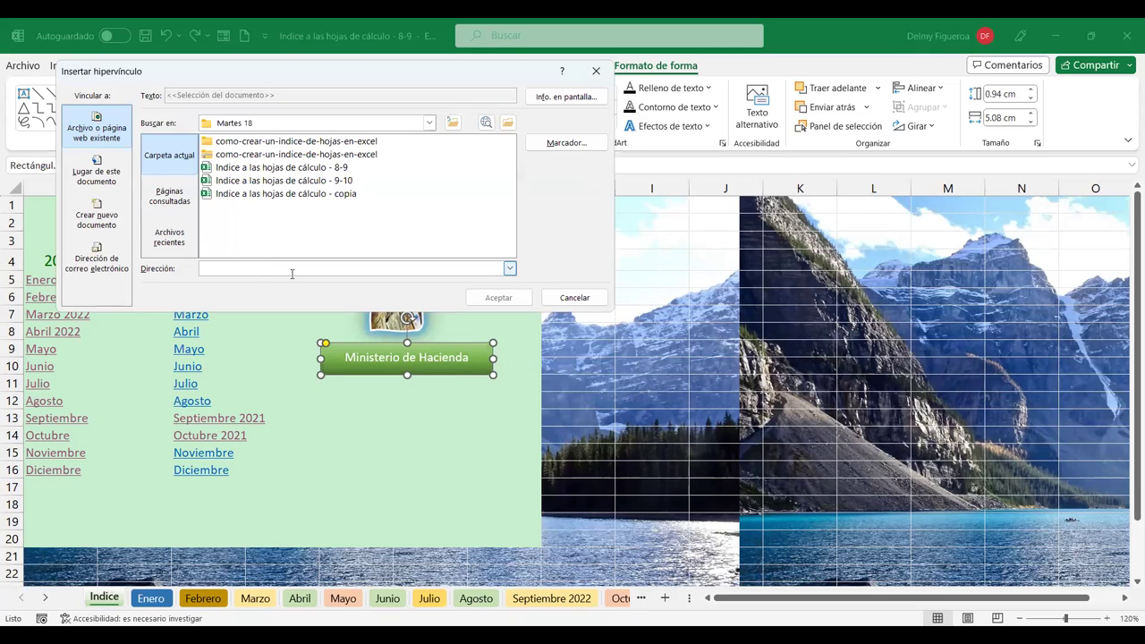
pyautogui.write('ww.mh.gob.sv')
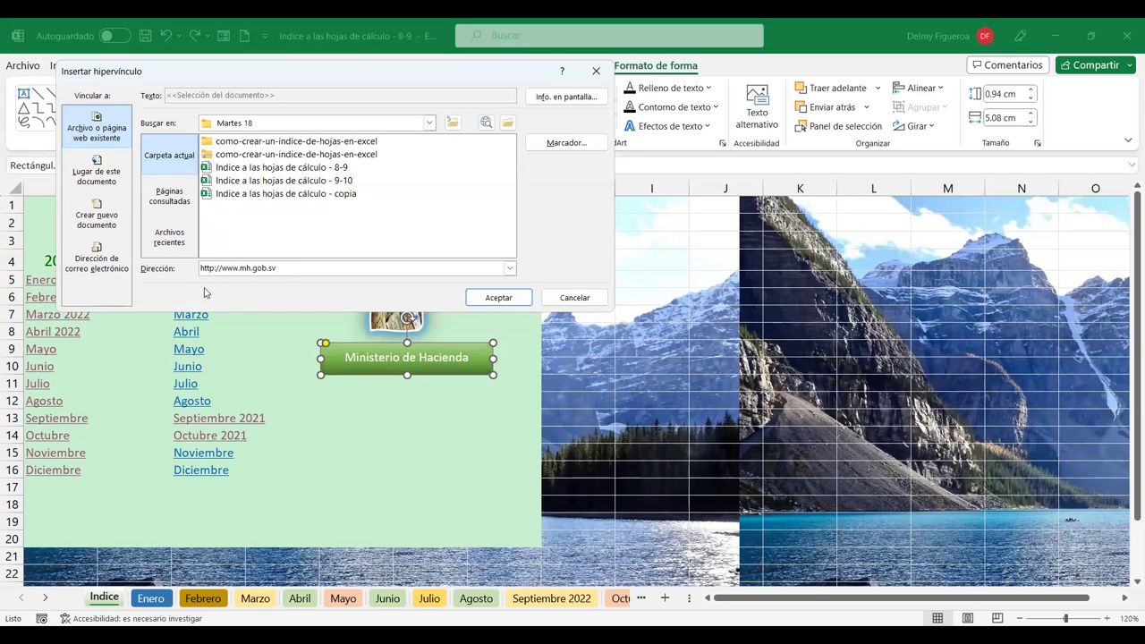
pyautogui.hotkey('ctrl', 'a')
pyautogui.press('Delete')
pyautogui.write('http://www.mh.gob.sv')
pyautogui.click(526, 302)
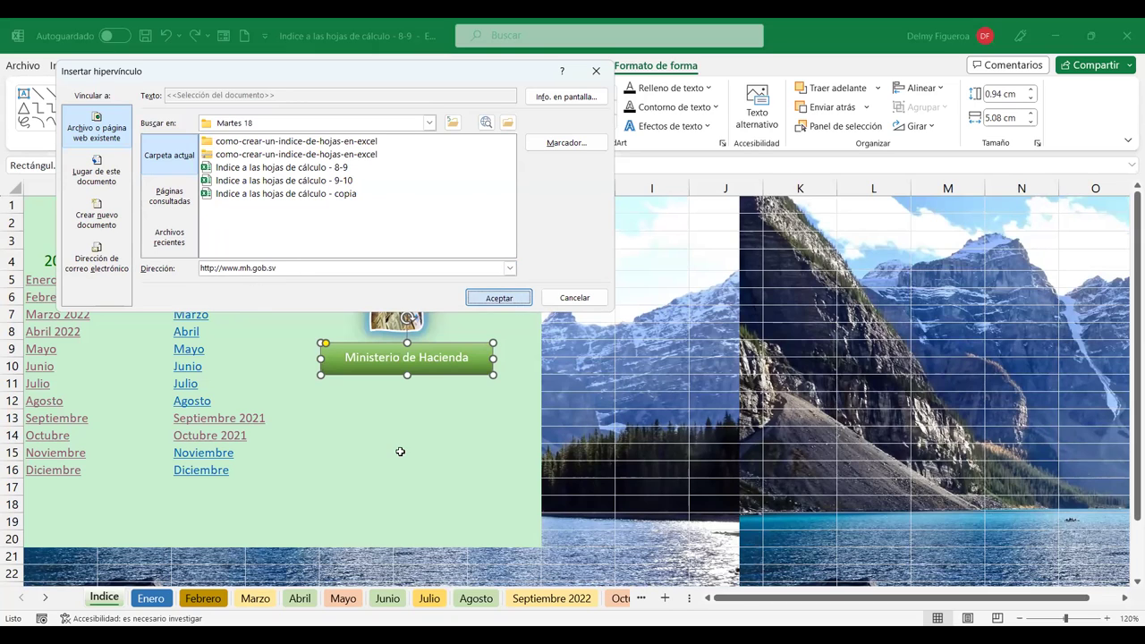
pyautogui.click(397, 452)
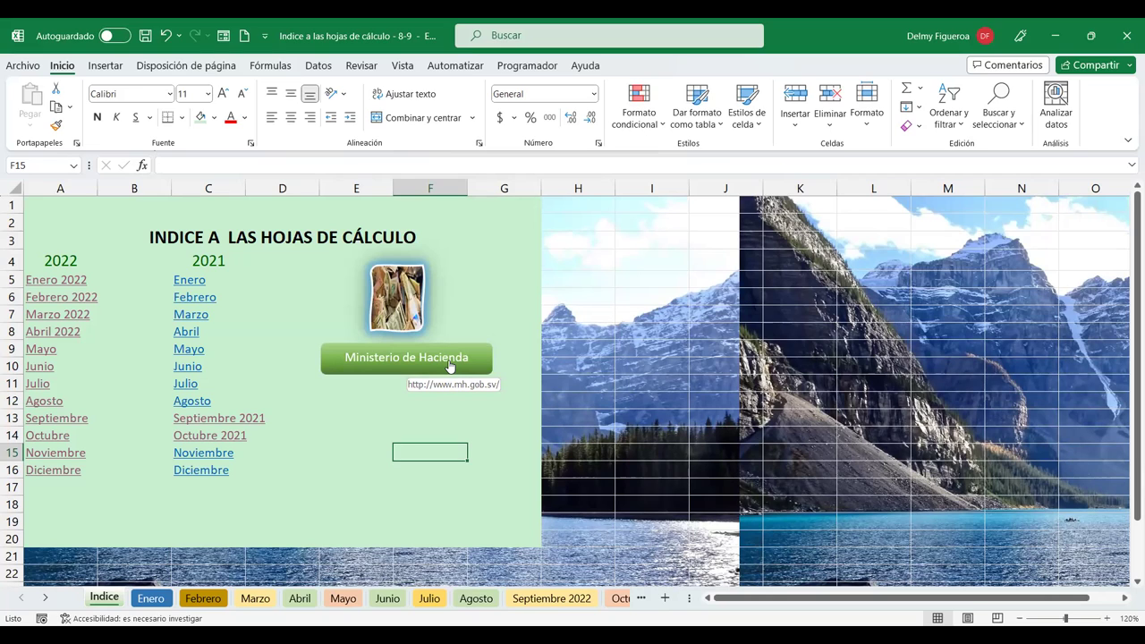
# - Test the Ministerio de Hacienda link in the browser, then return to Excel and select cell E11
pyautogui.click(448, 365)
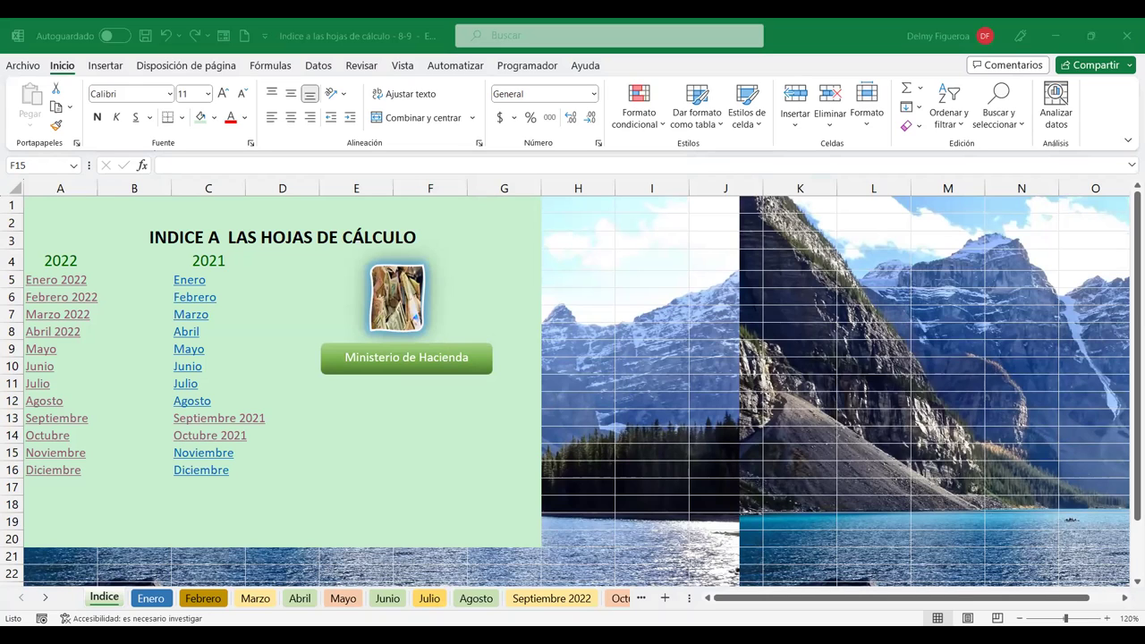
pyautogui.click(407, 412)
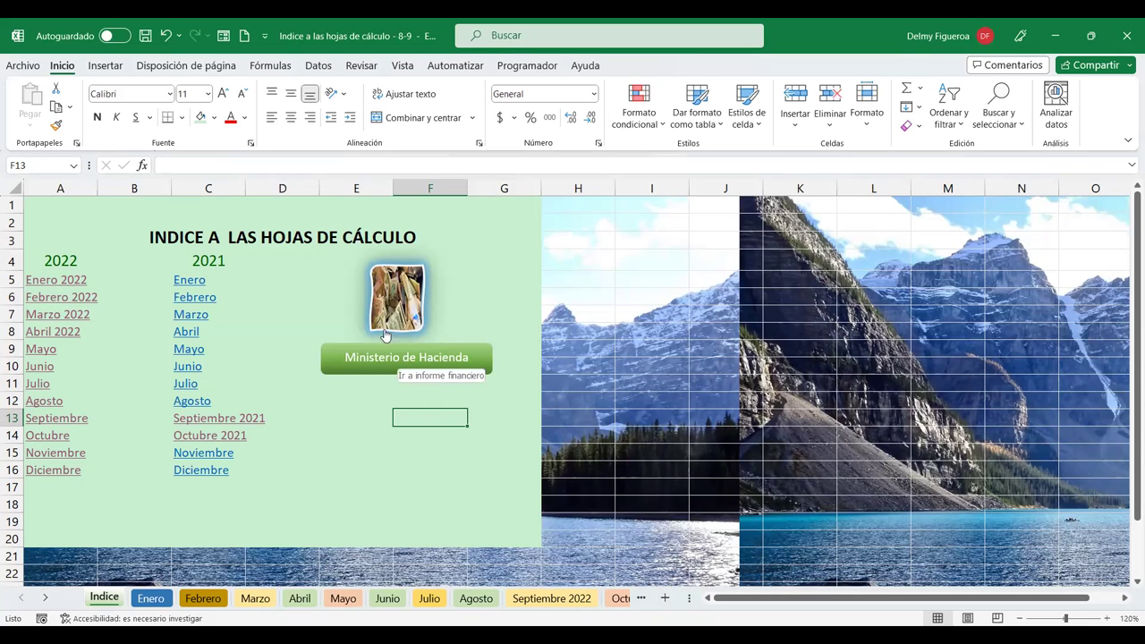
pyautogui.click(336, 382)
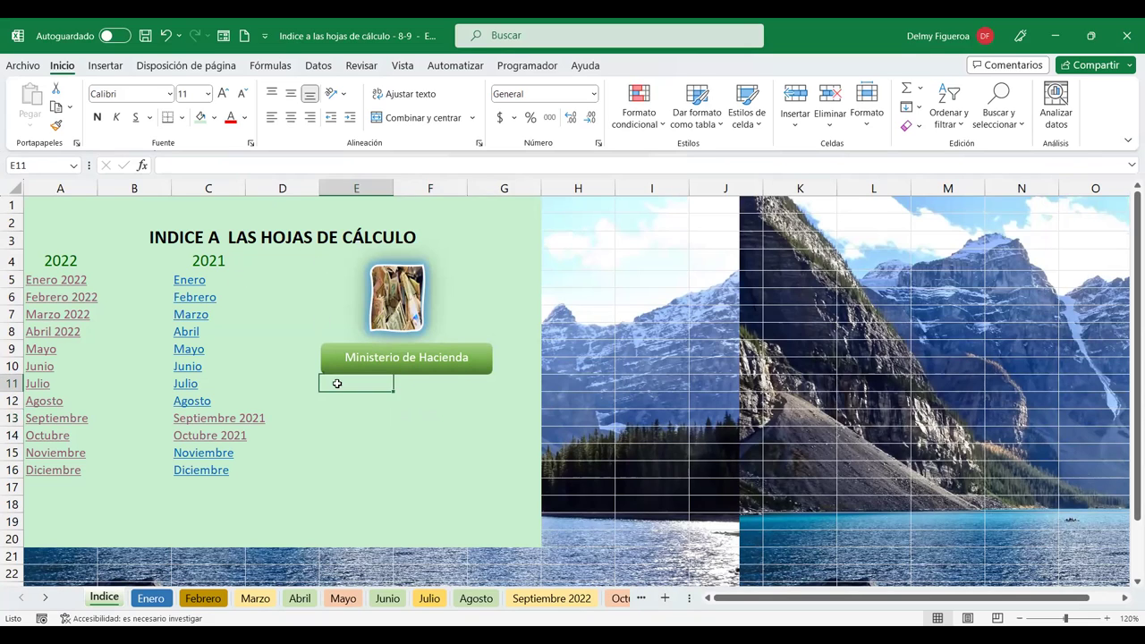
# - Search the Illustrations icon library for 'grafico' and select the rising line-chart icon
pyautogui.click(105, 65)
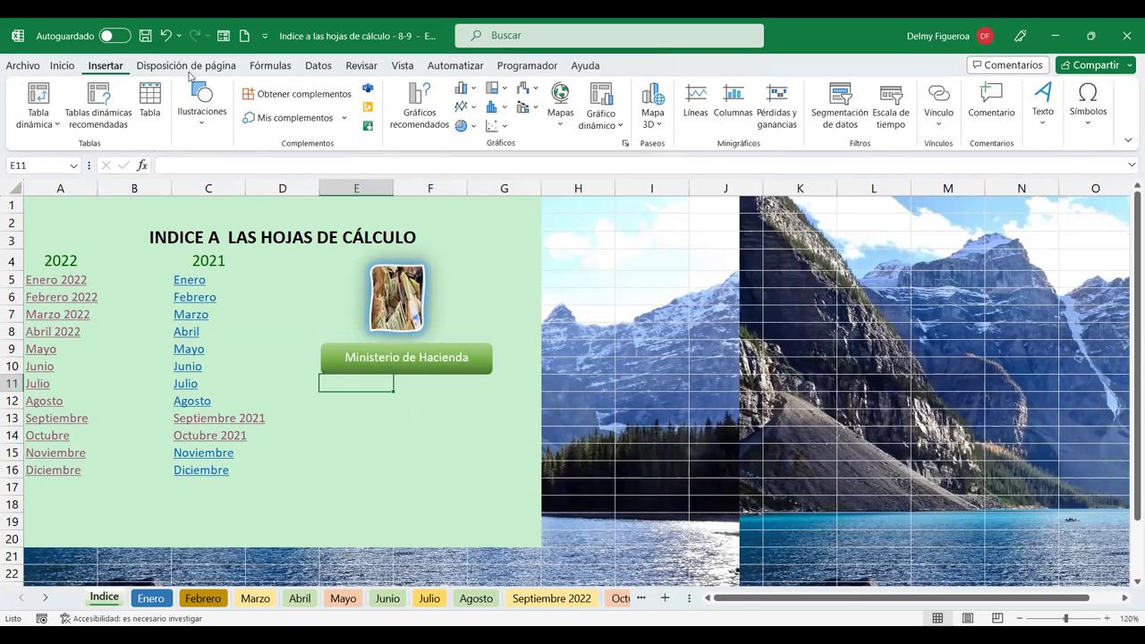
pyautogui.click(203, 125)
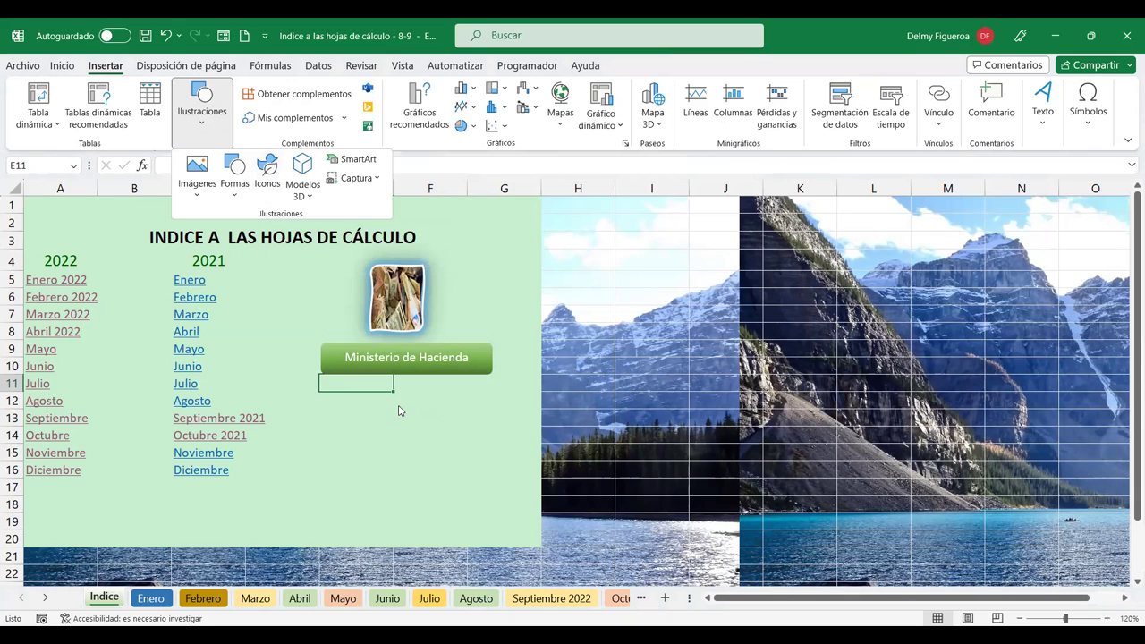
pyautogui.click(197, 125)
pyautogui.click(214, 134)
pyautogui.click(268, 172)
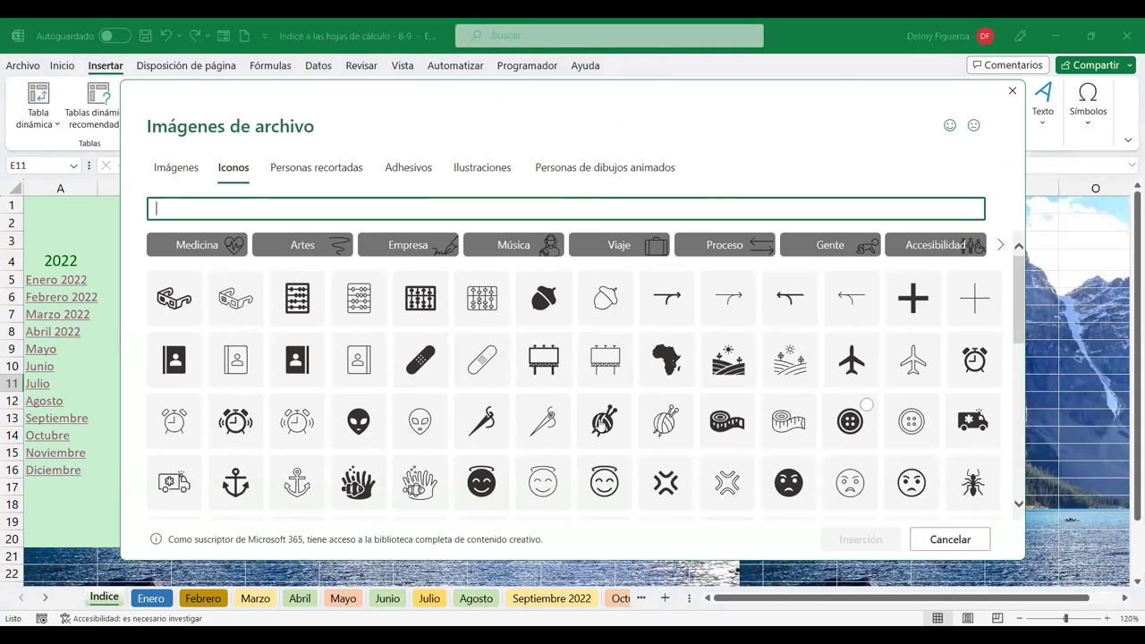
pyautogui.scroll(-1, 639, 418)
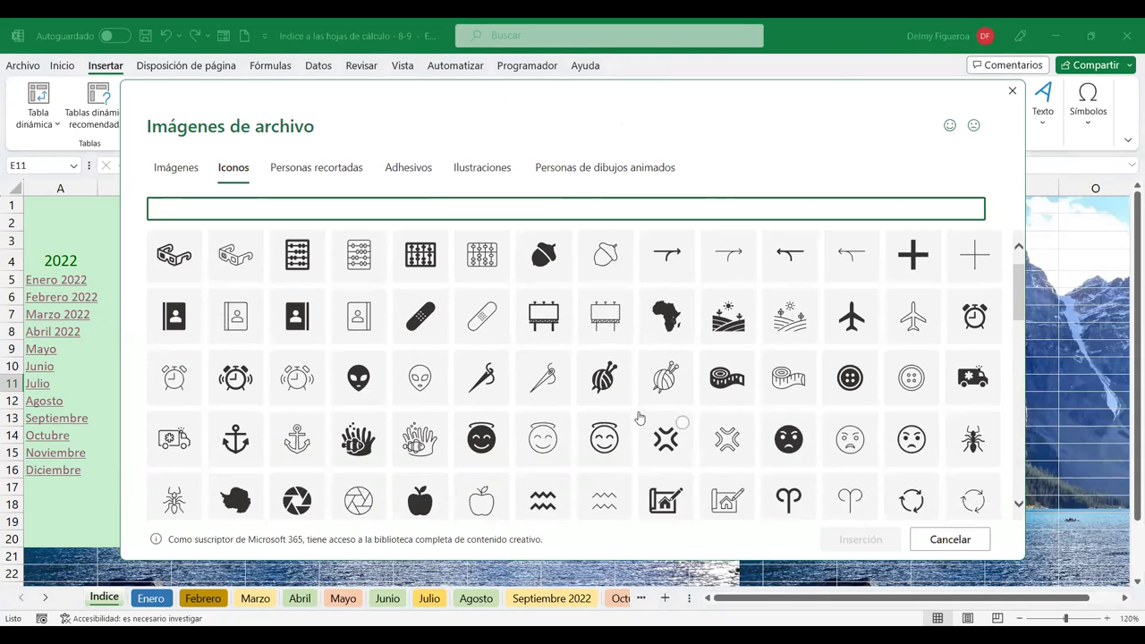
pyautogui.scroll(1, 179, 224)
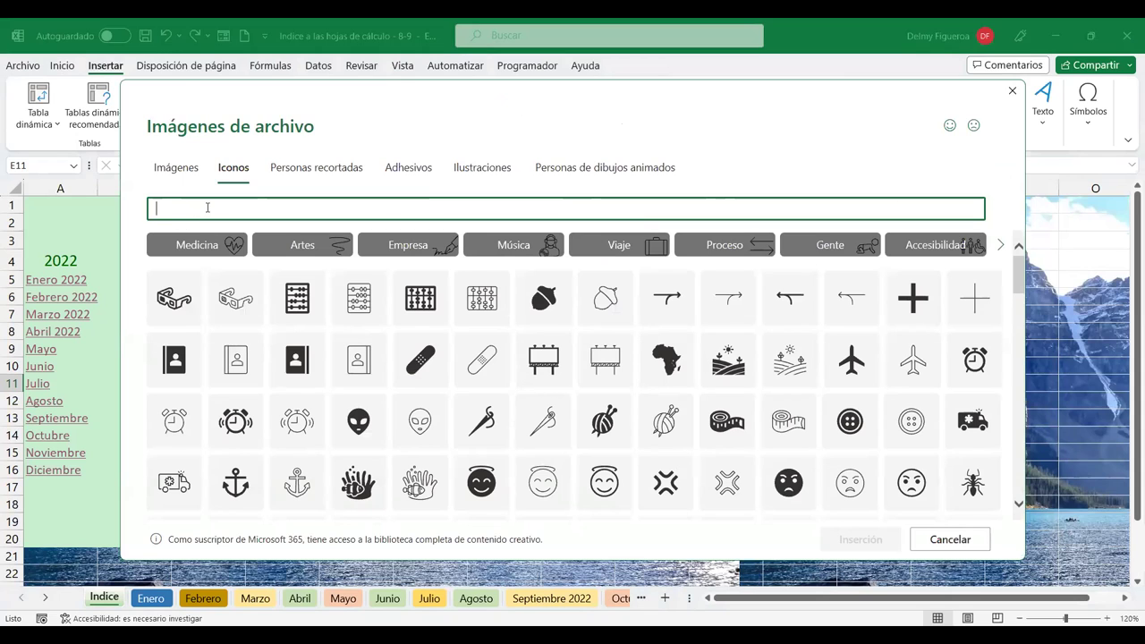
pyautogui.write('grafico')
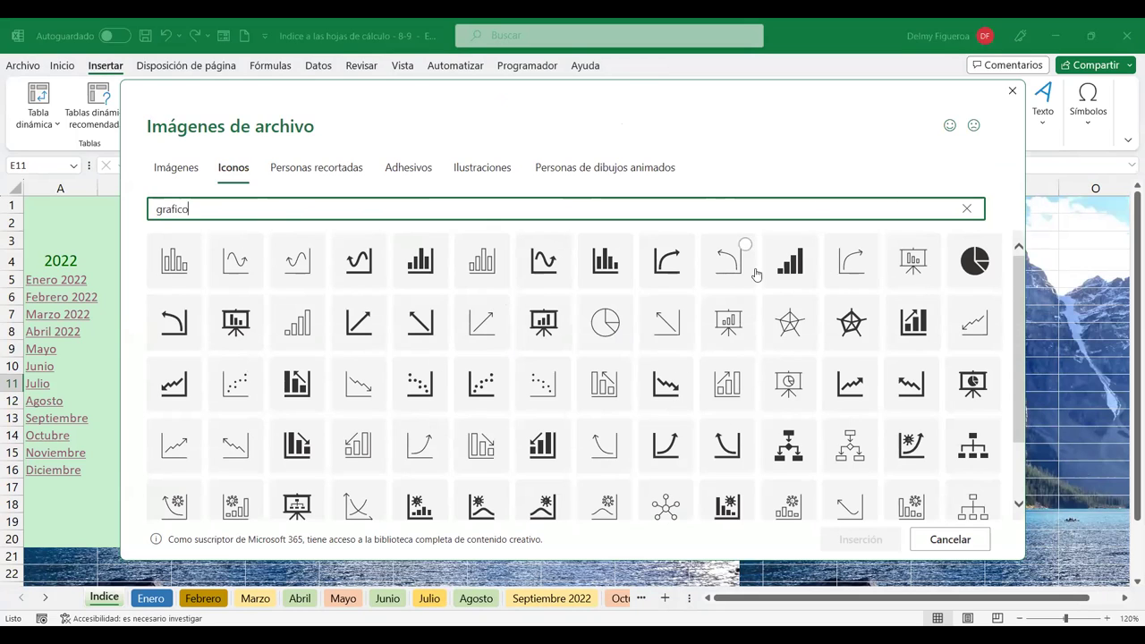
pyautogui.click(854, 386)
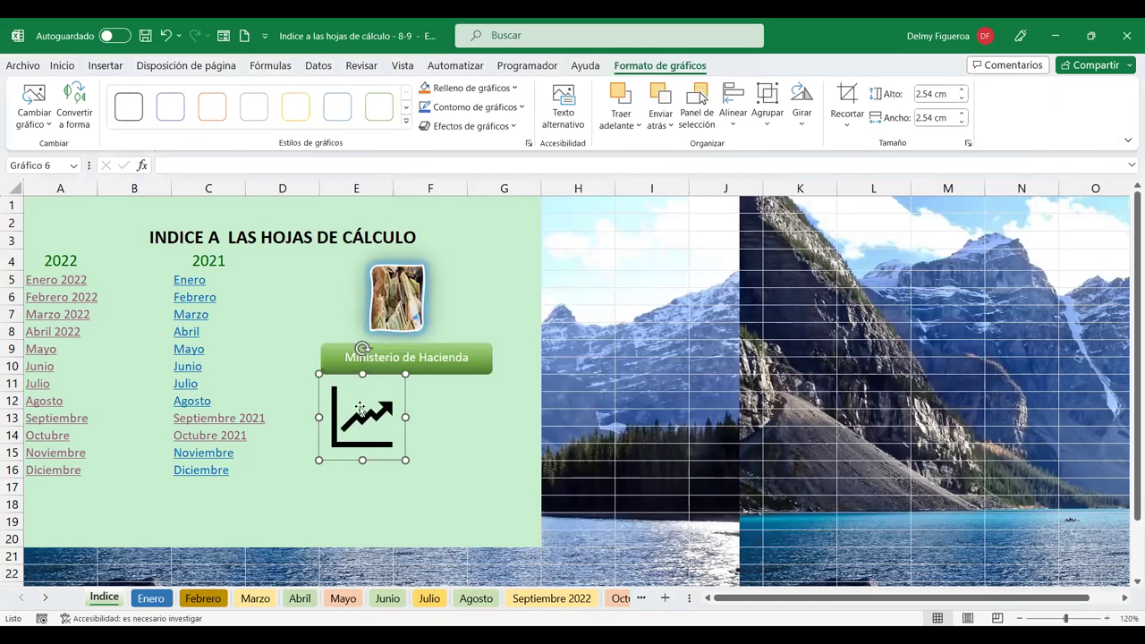
# - Resize the chart icon to 1.61 cm square and place it below the Ministerio de Hacienda button
pyautogui.moveTo(319, 374); pyautogui.dragTo(350, 405)
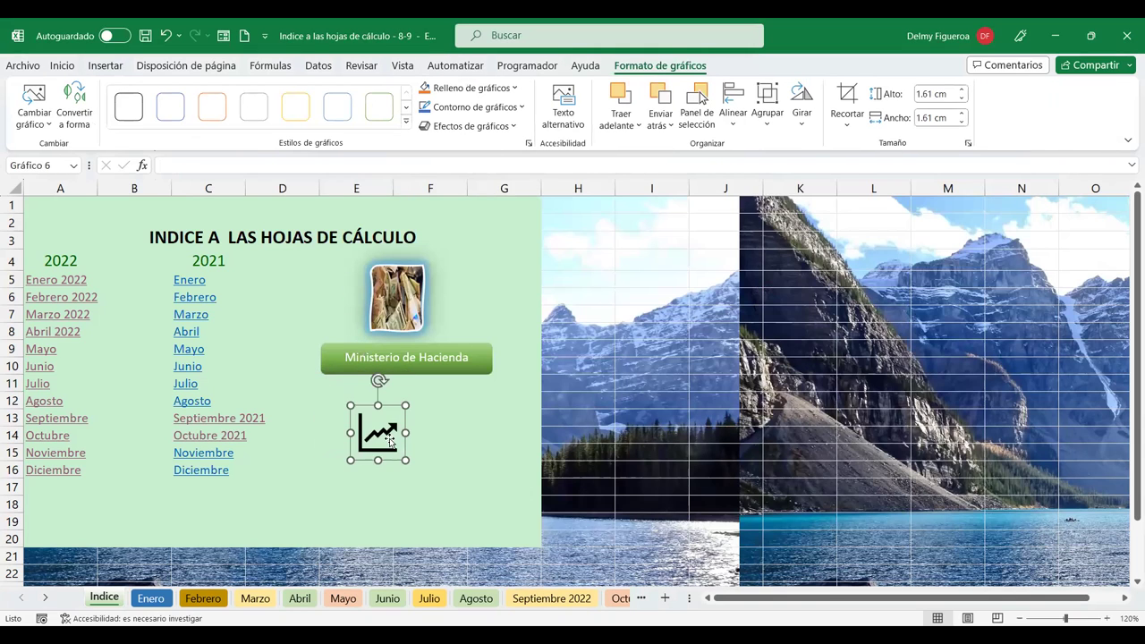
pyautogui.moveTo(390, 441); pyautogui.dragTo(406, 424)
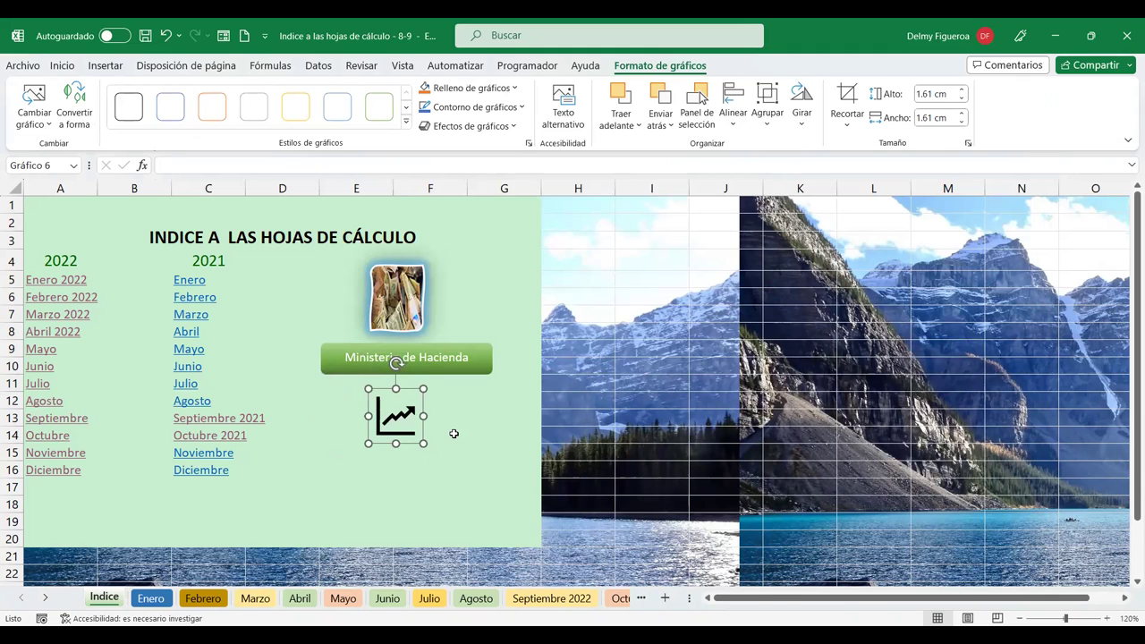
pyautogui.click(454, 433)
pyautogui.click(412, 430)
pyautogui.click(469, 420)
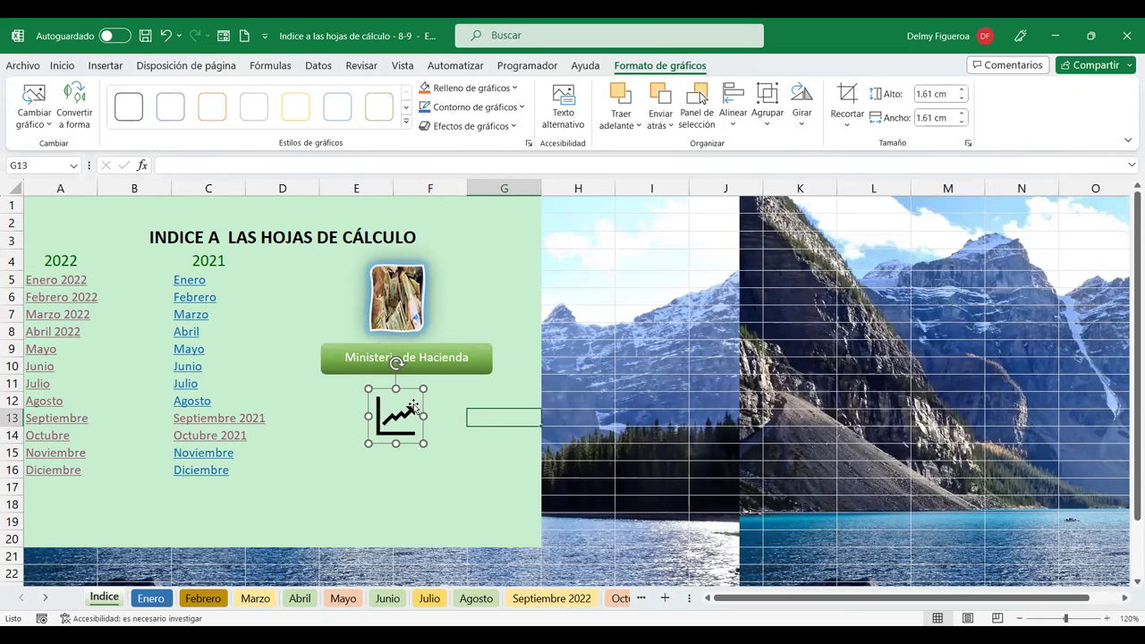
pyautogui.click(402, 414)
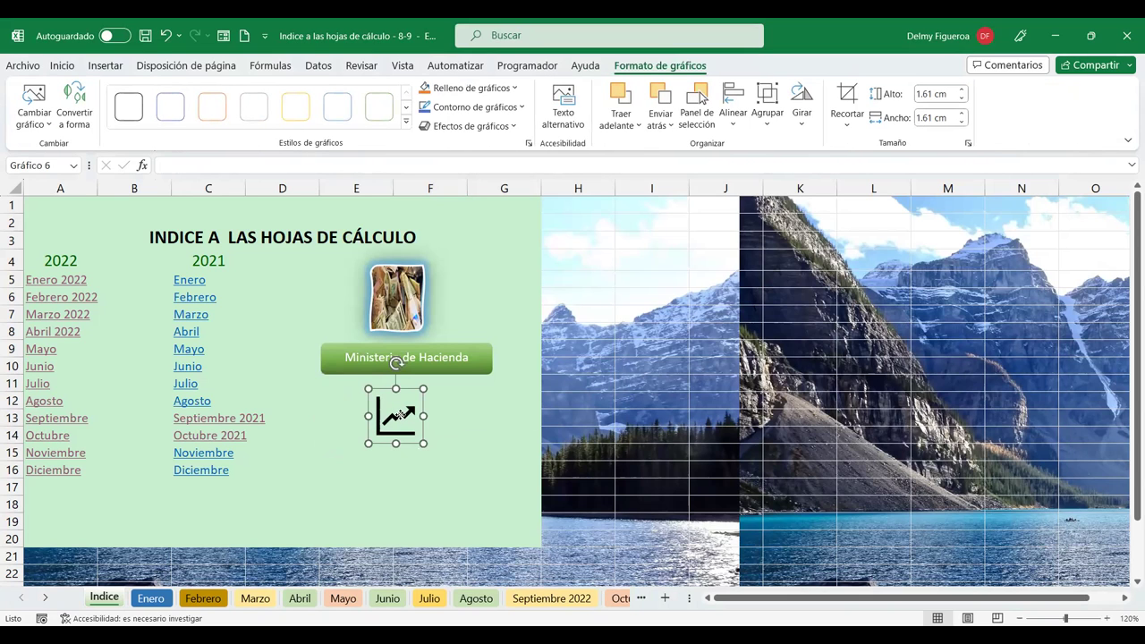
pyautogui.click(401, 413)
pyautogui.click(401, 415)
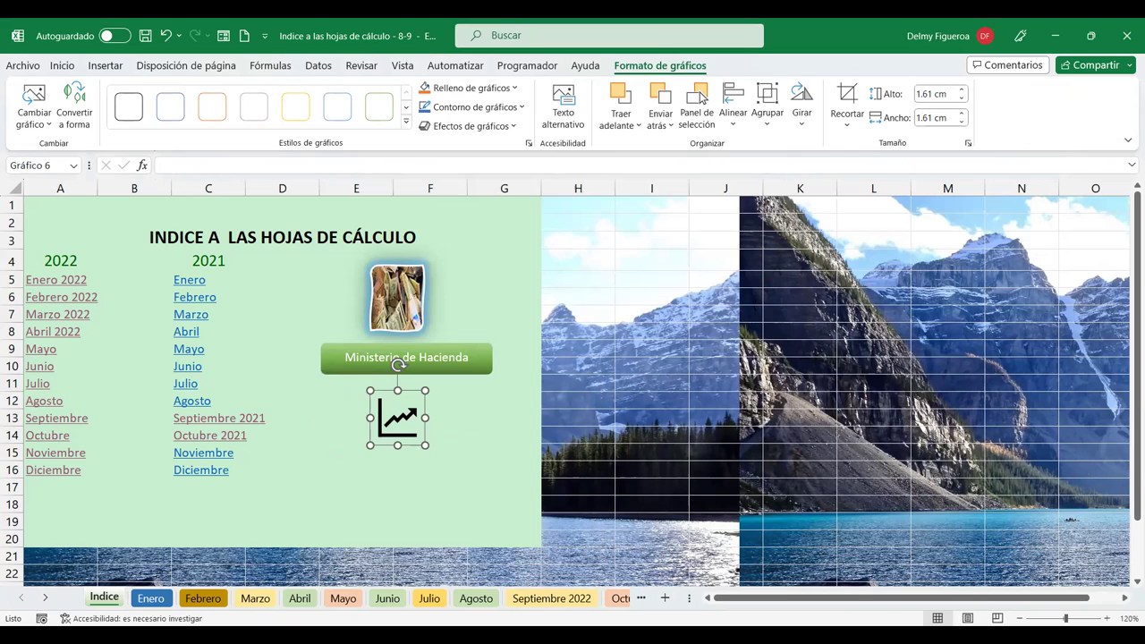
pyautogui.click(159, 599)
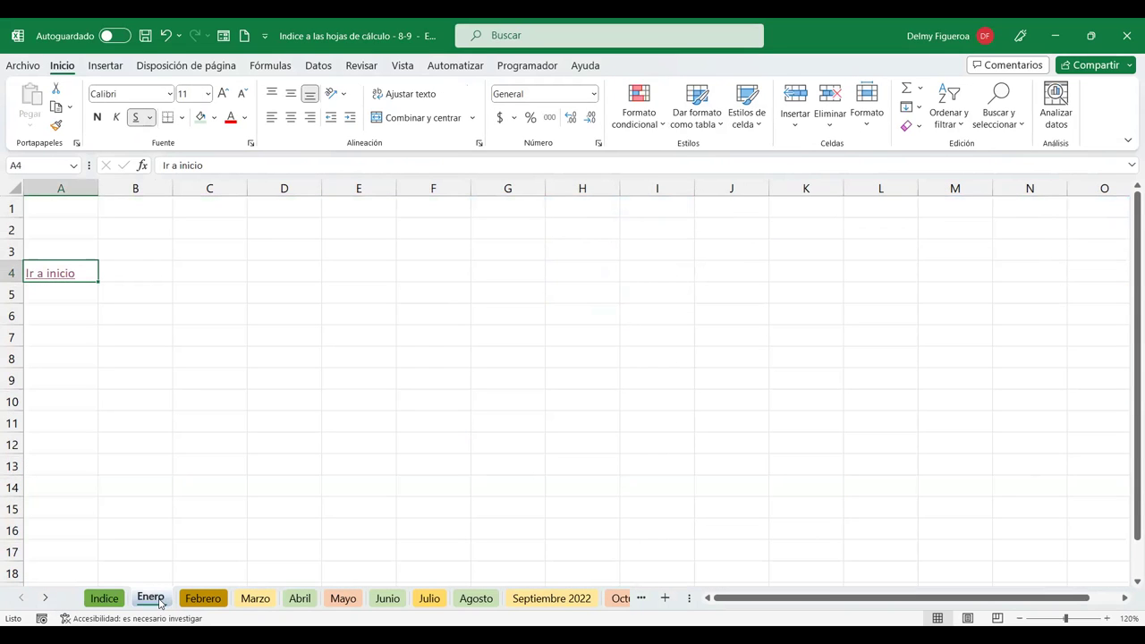
# - Add a new sheet after Octubre 2021 and name it Gráficos
pyautogui.click(47, 598)
pyautogui.click(46, 598)
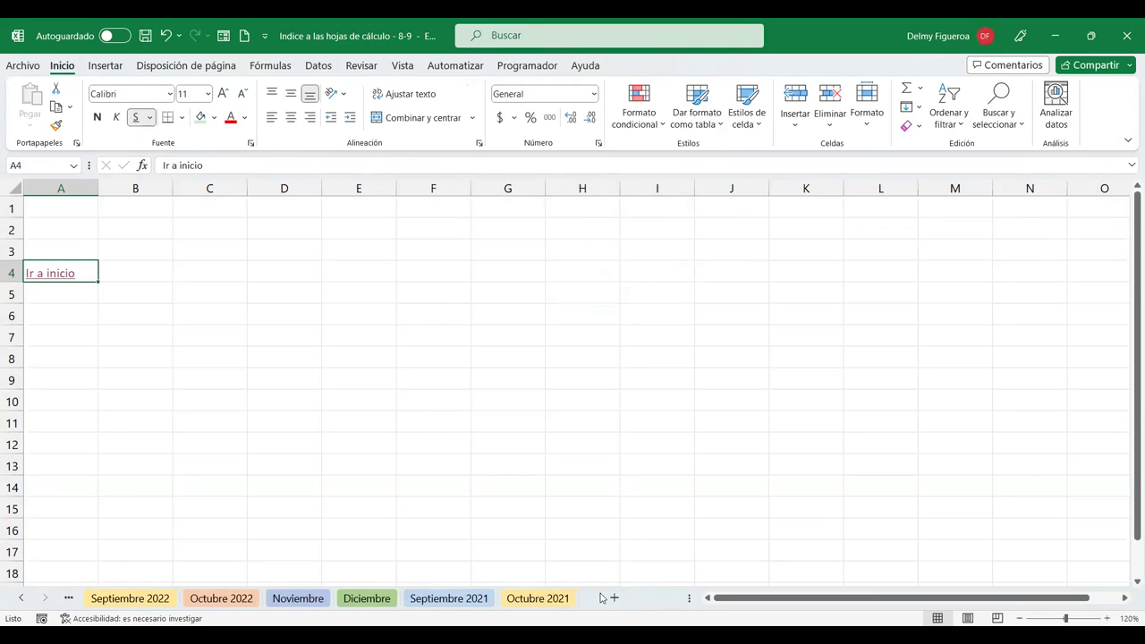
pyautogui.click(529, 599)
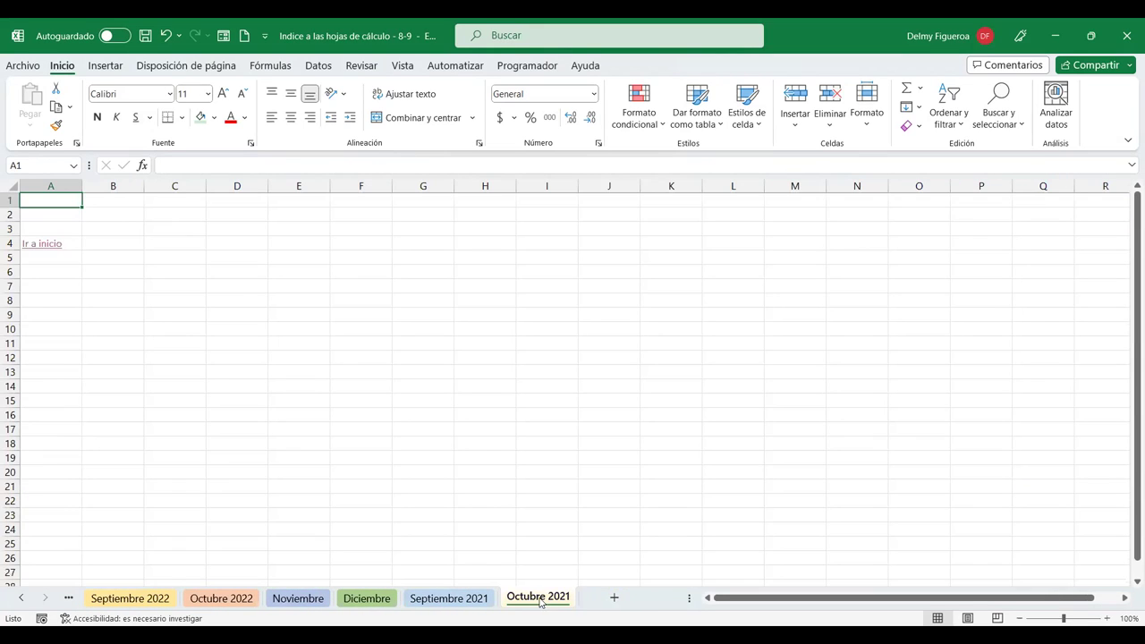
pyautogui.click(614, 598)
pyautogui.moveTo(611, 604); pyautogui.dragTo(722, 583)
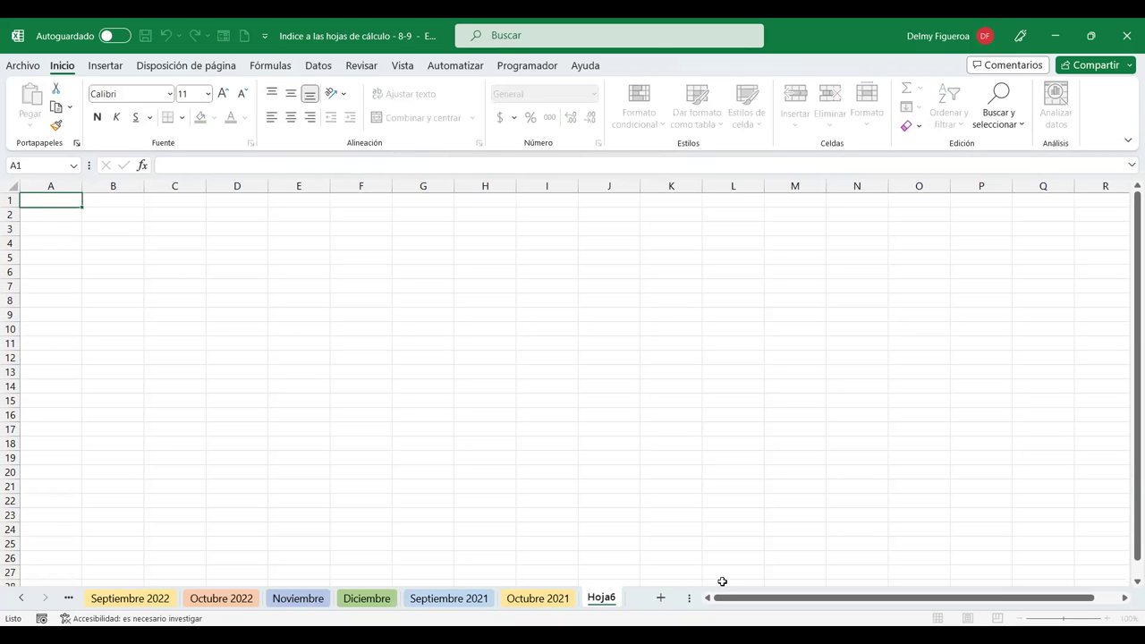
pyautogui.write('Grpa')
pyautogui.press('BackSpace')
pyautogui.press('BackSpace')
pyautogui.write('áficos+')
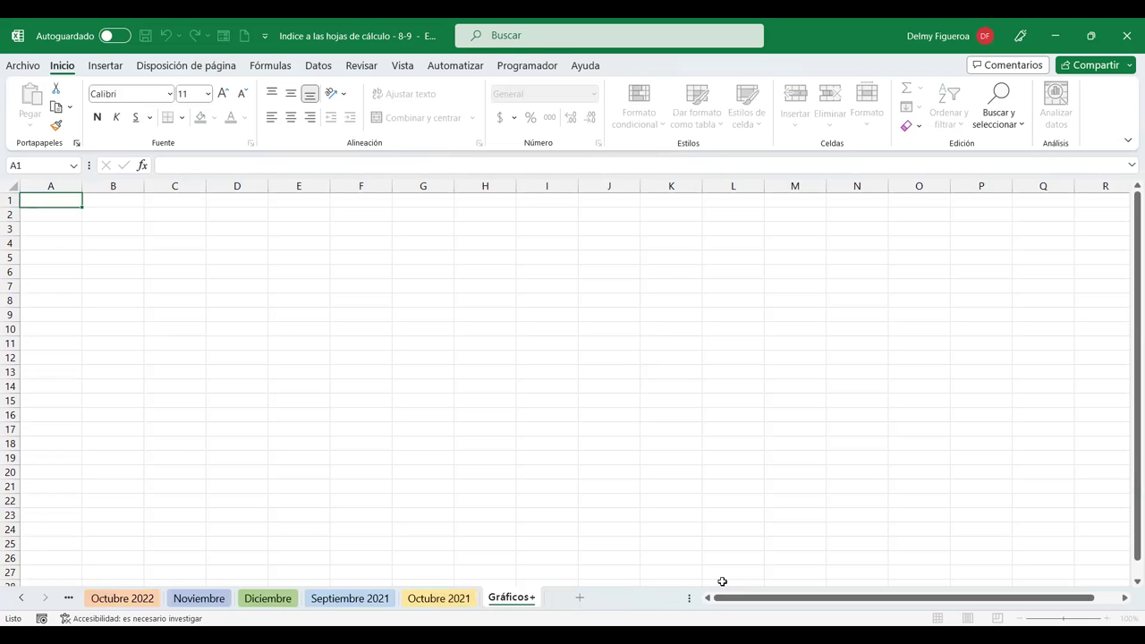
pyautogui.press('Return')
pyautogui.doubleClick(535, 596)
pyautogui.doubleClick(526, 597)
pyautogui.press('End')
pyautogui.press('BackSpace')
pyautogui.press('Return')
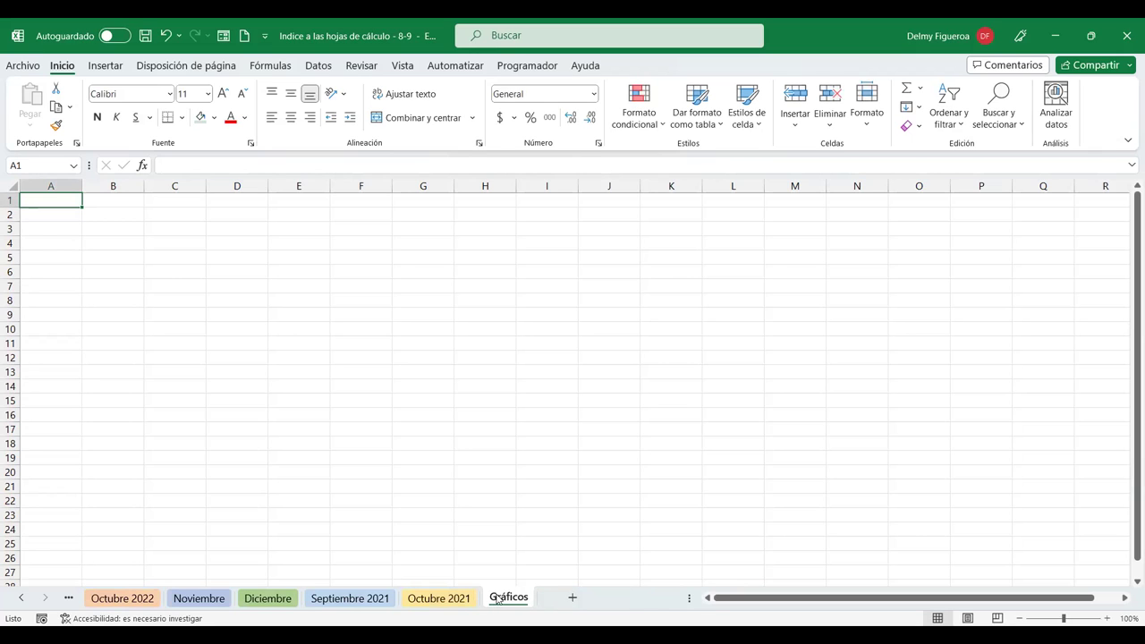
# - Copy the Ir a inicio link from Octubre 2021 into A4 of Gráficos and test it
pyautogui.click(438, 597)
pyautogui.click(86, 243)
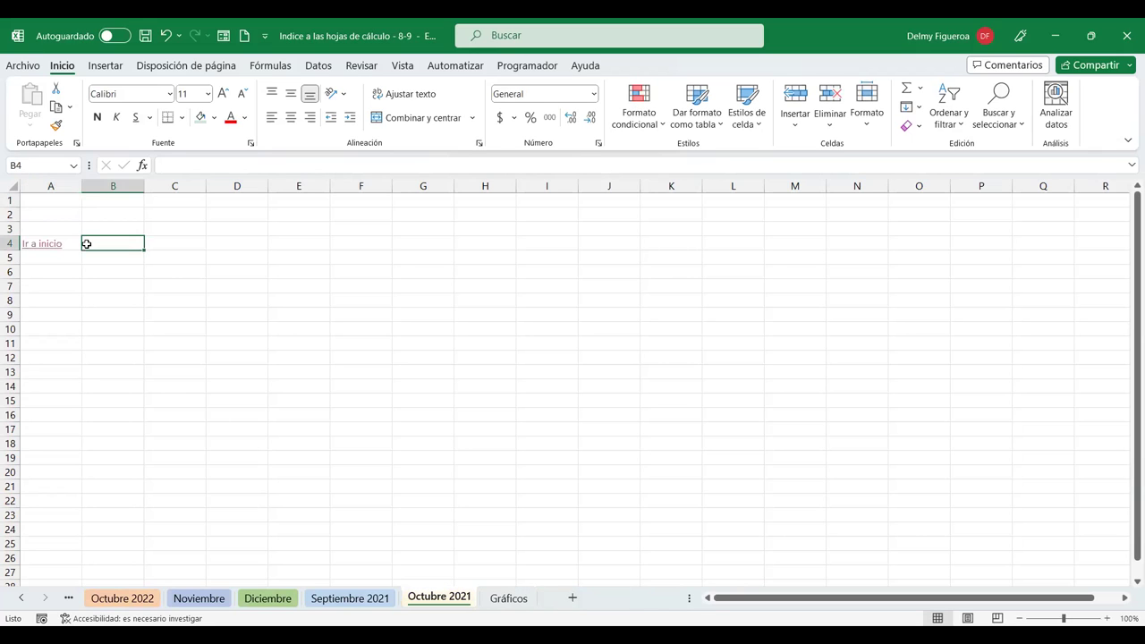
pyautogui.press('Left')
pyautogui.hotkey('ctrl', 'c')
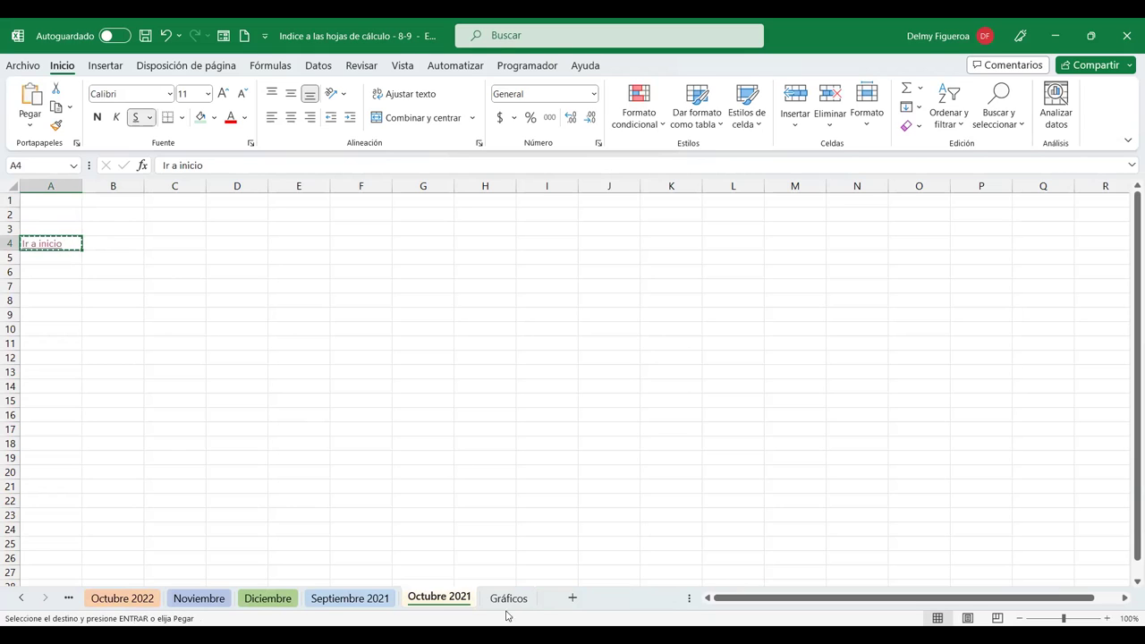
pyautogui.click(511, 598)
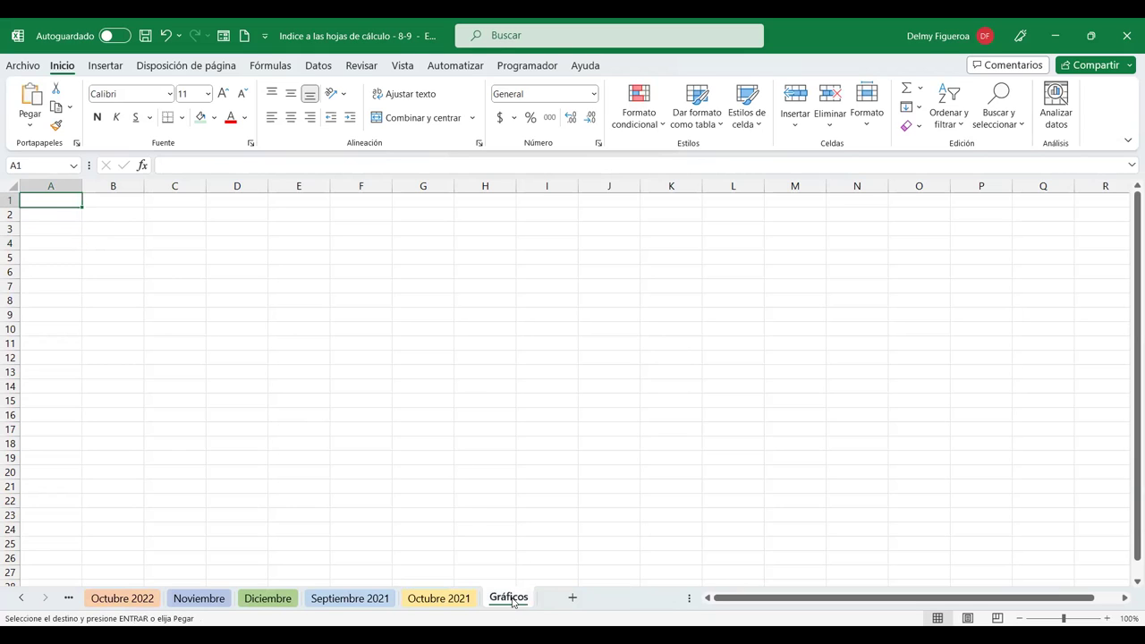
pyautogui.click(57, 237)
pyautogui.hotkey('ctrl', 'v')
pyautogui.click(191, 314)
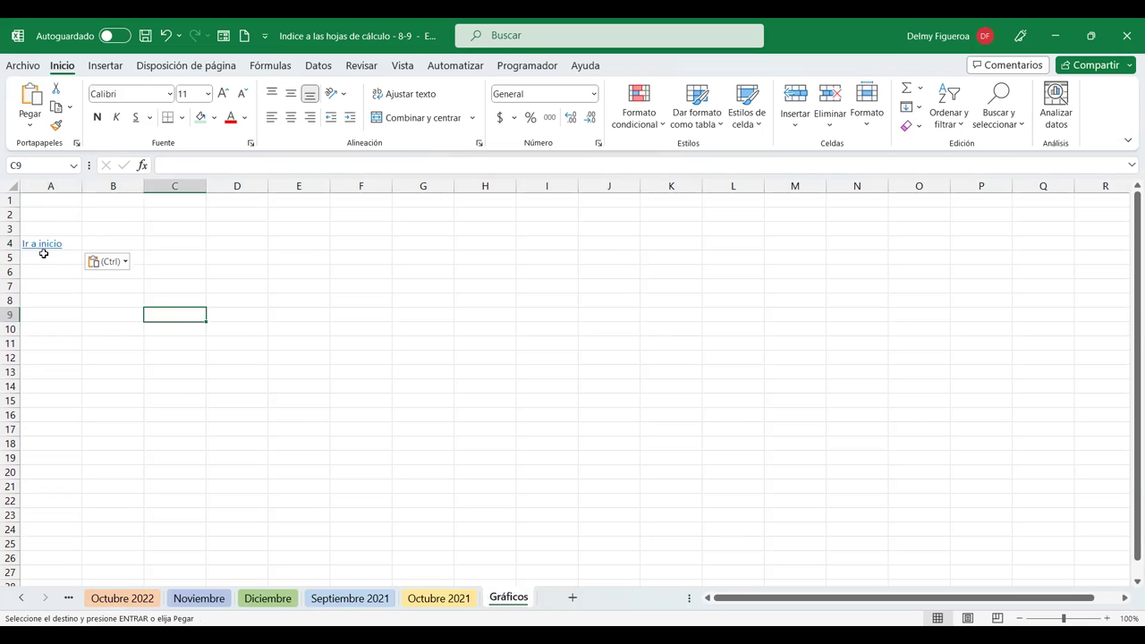
pyautogui.click(40, 241)
pyautogui.click(40, 241)
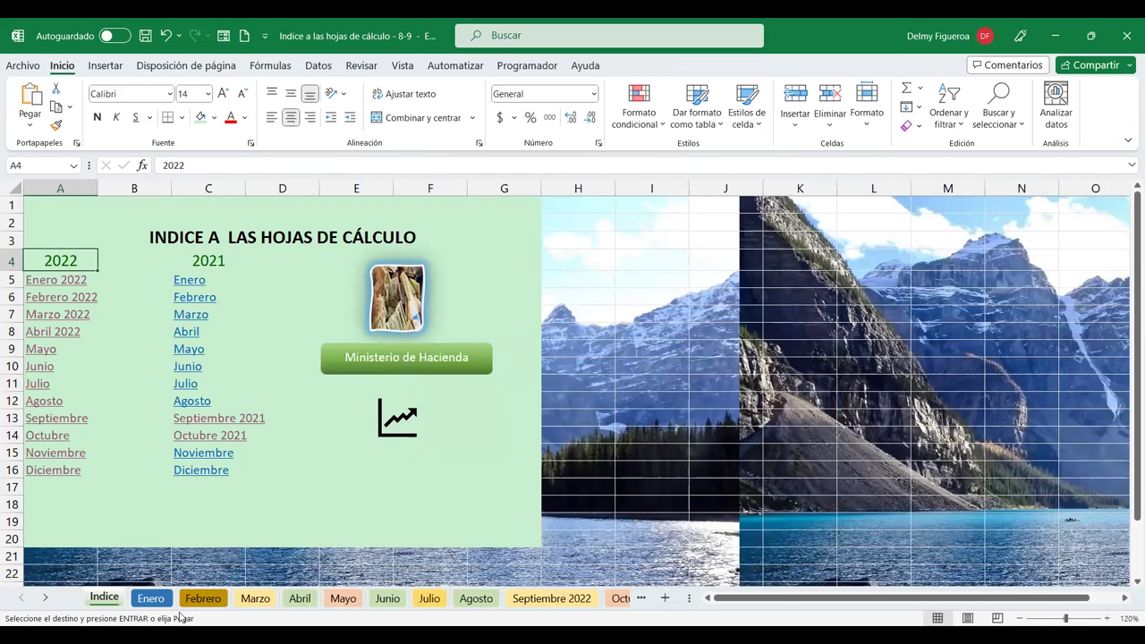
# - Hyperlink the chart icon to cell A1 of the Gráficos sheet and test the link
pyautogui.click(400, 428)
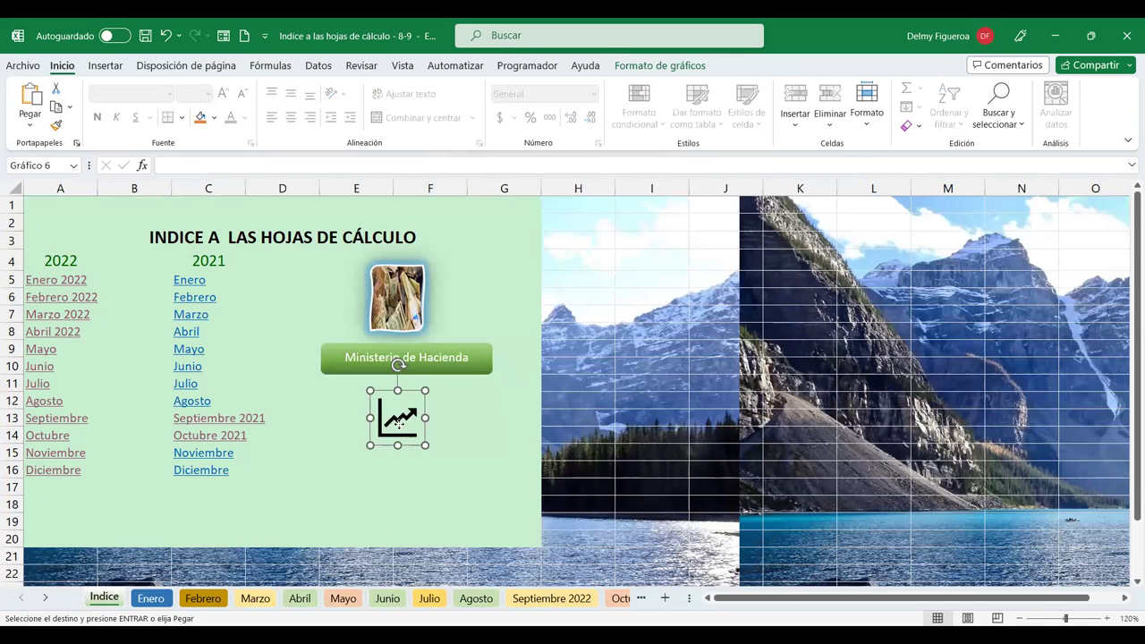
pyautogui.rightClick(399, 425)
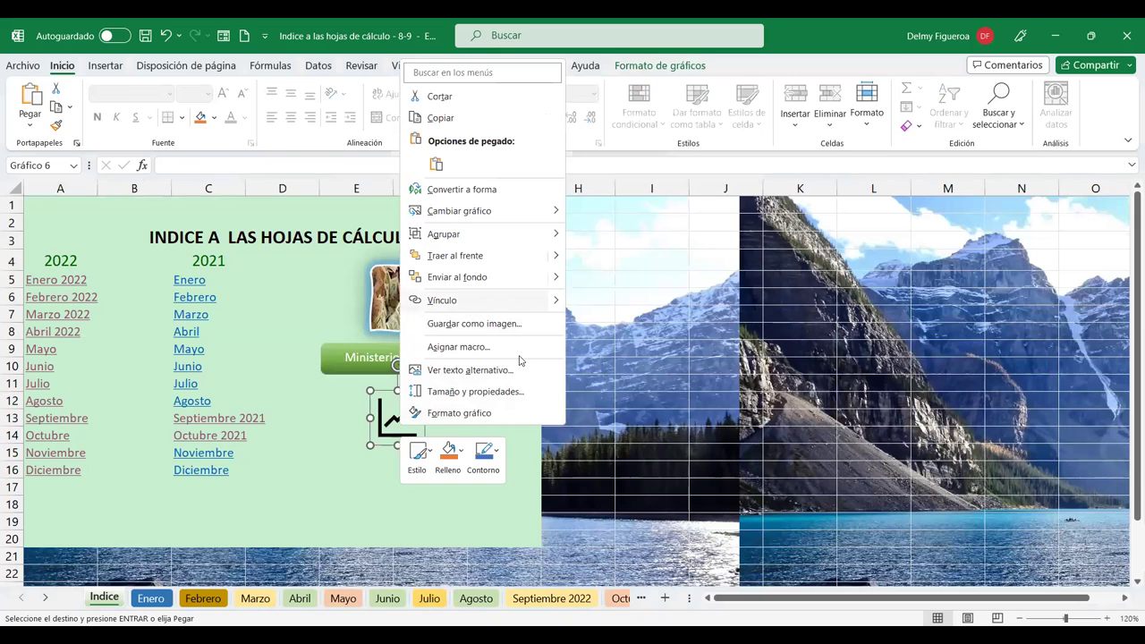
pyautogui.click(436, 302)
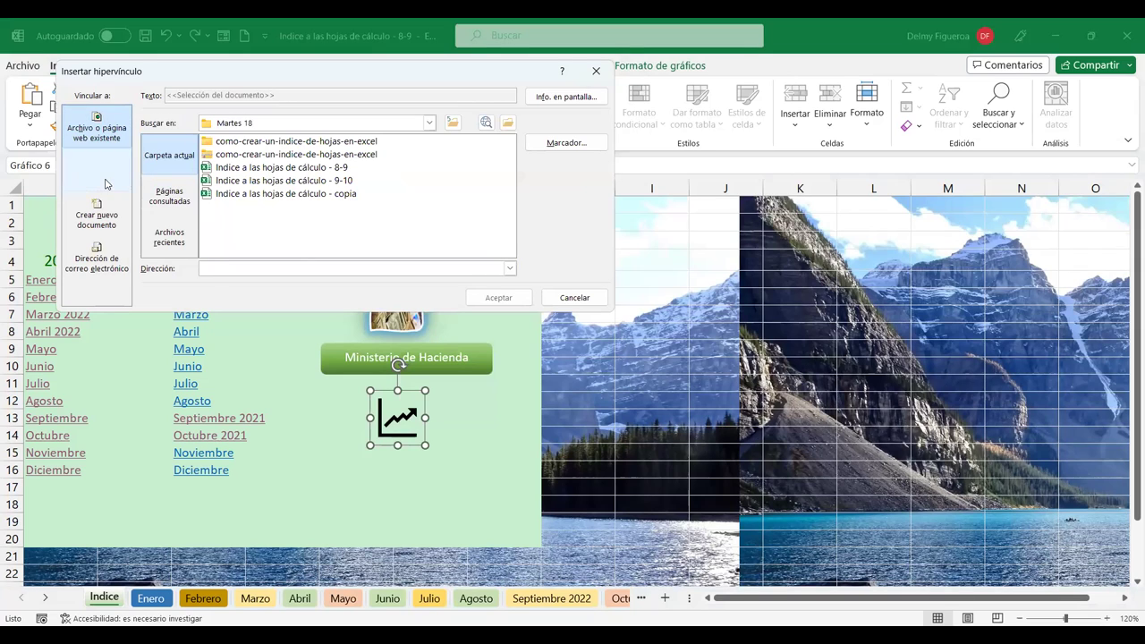
pyautogui.click(98, 176)
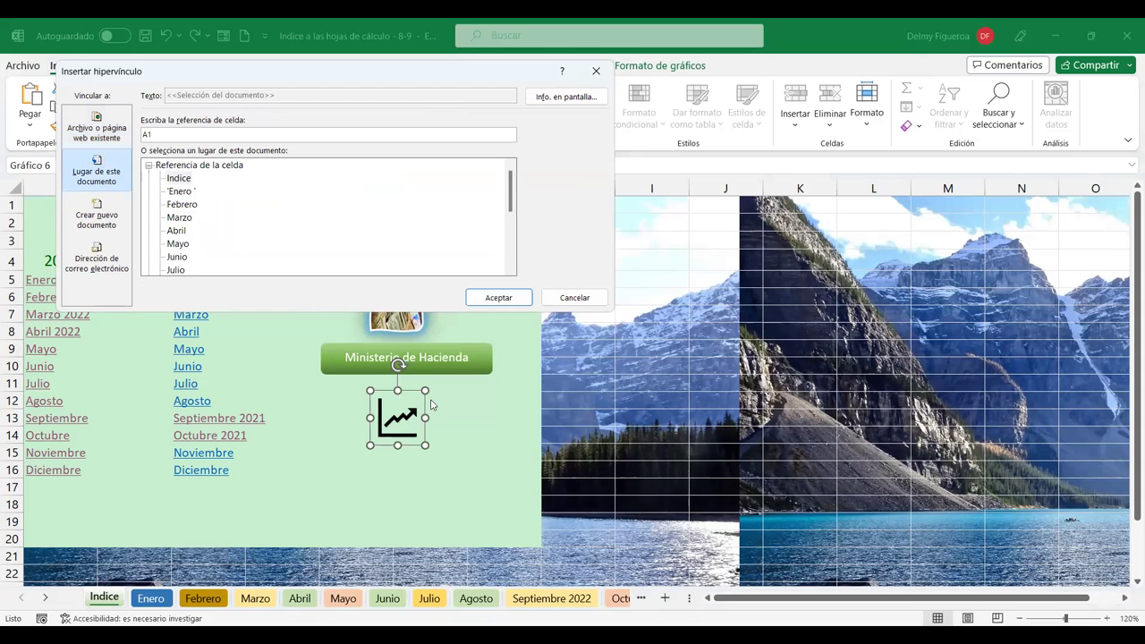
pyautogui.scroll(-5, 261, 224)
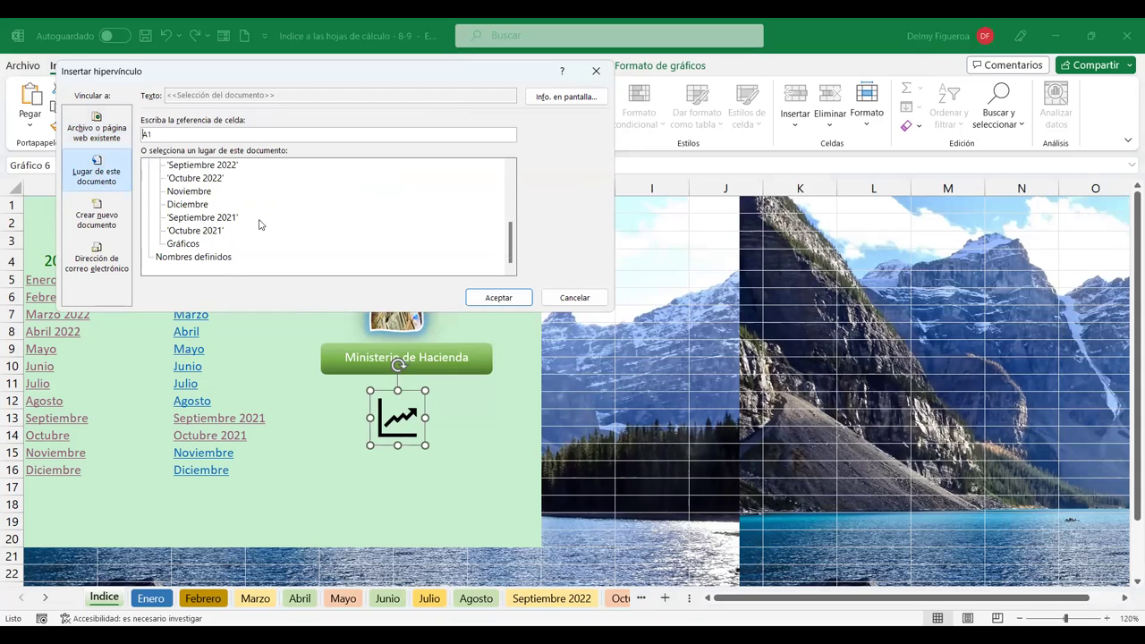
pyautogui.click(189, 245)
pyautogui.click(508, 296)
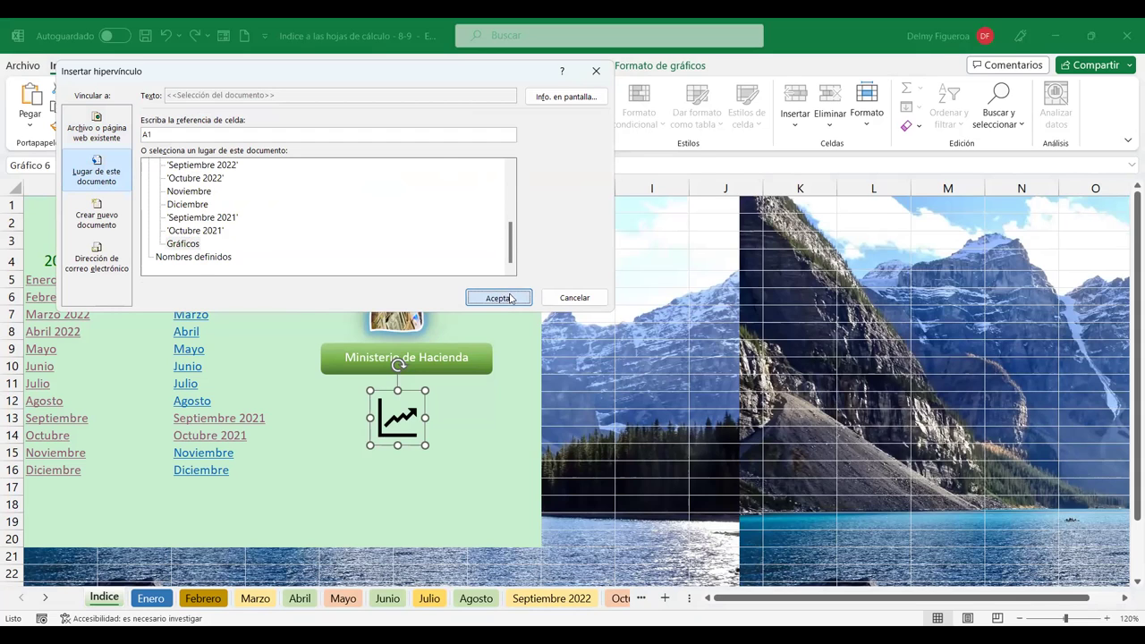
pyautogui.click(468, 468)
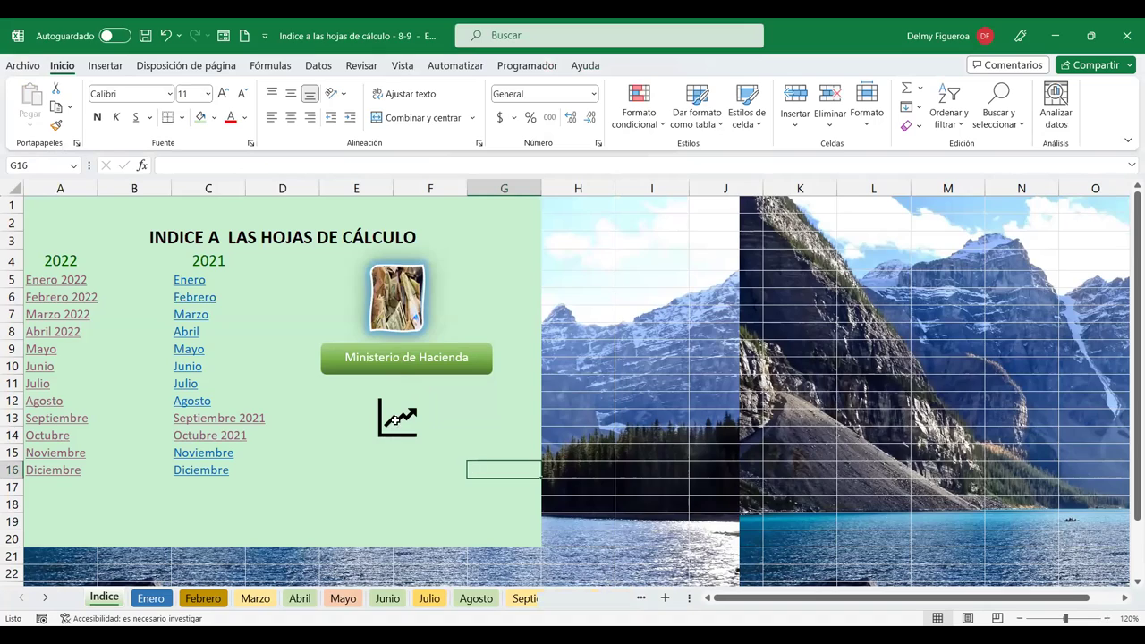
pyautogui.click(395, 420)
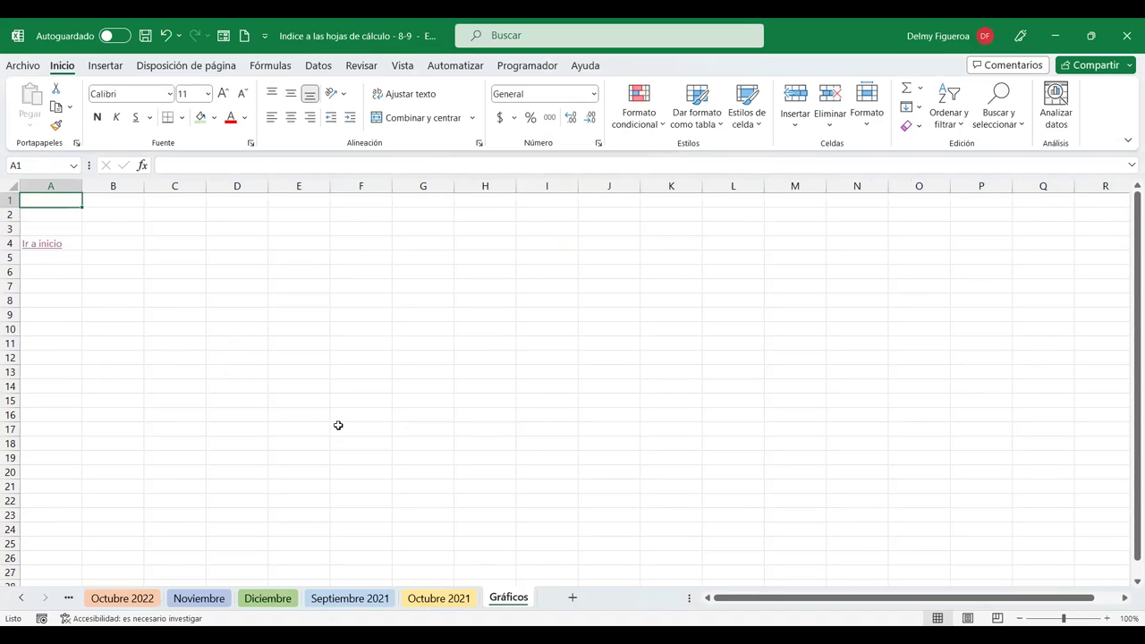
# - Follow the Ir a inicio link in A4 of Gráficos back to the Indice sheet
pyautogui.click(51, 248)
pyautogui.click(50, 241)
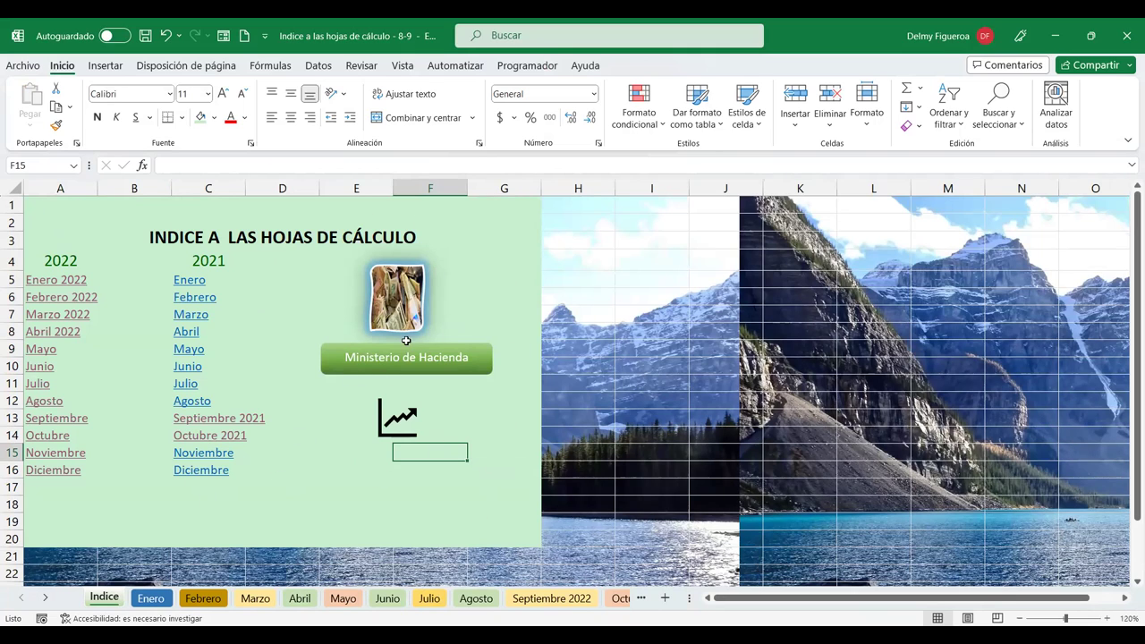
pyautogui.moveTo(398, 418)
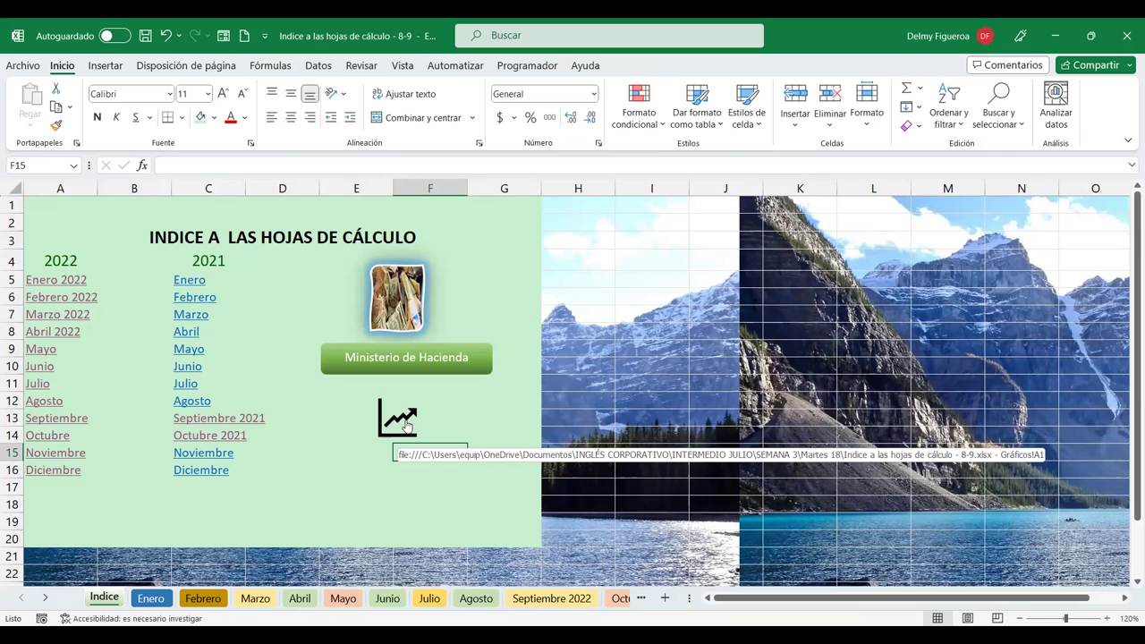
# - Recolour the chart icon with the light blue Énfasis 5 coloured-fill style preset
pyautogui.rightClick(406, 425)
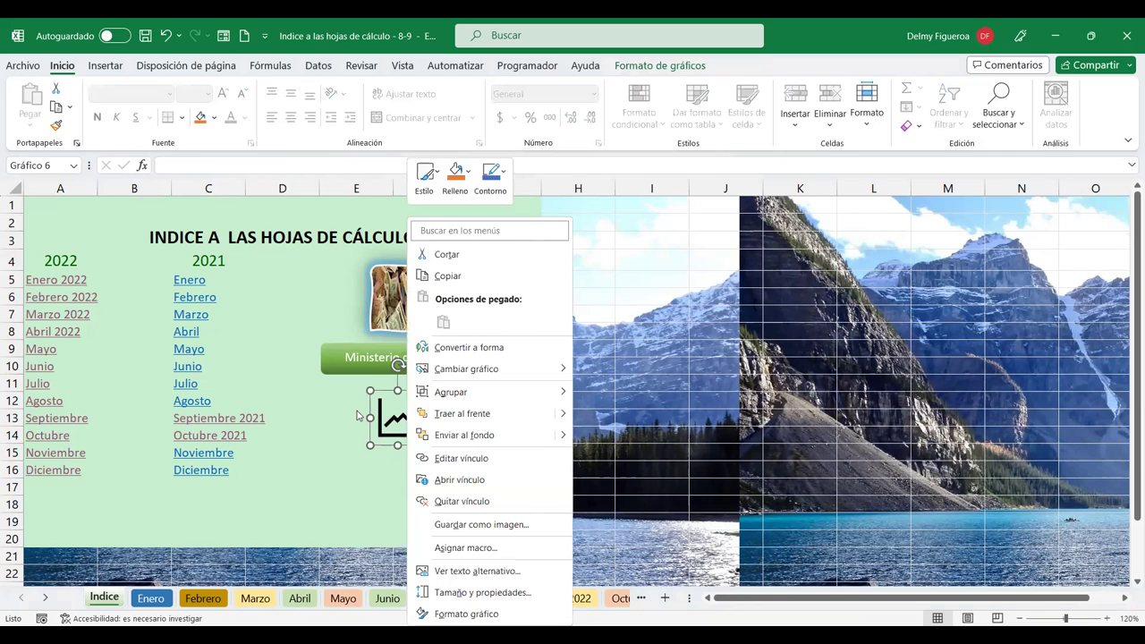
pyautogui.press('Escape')
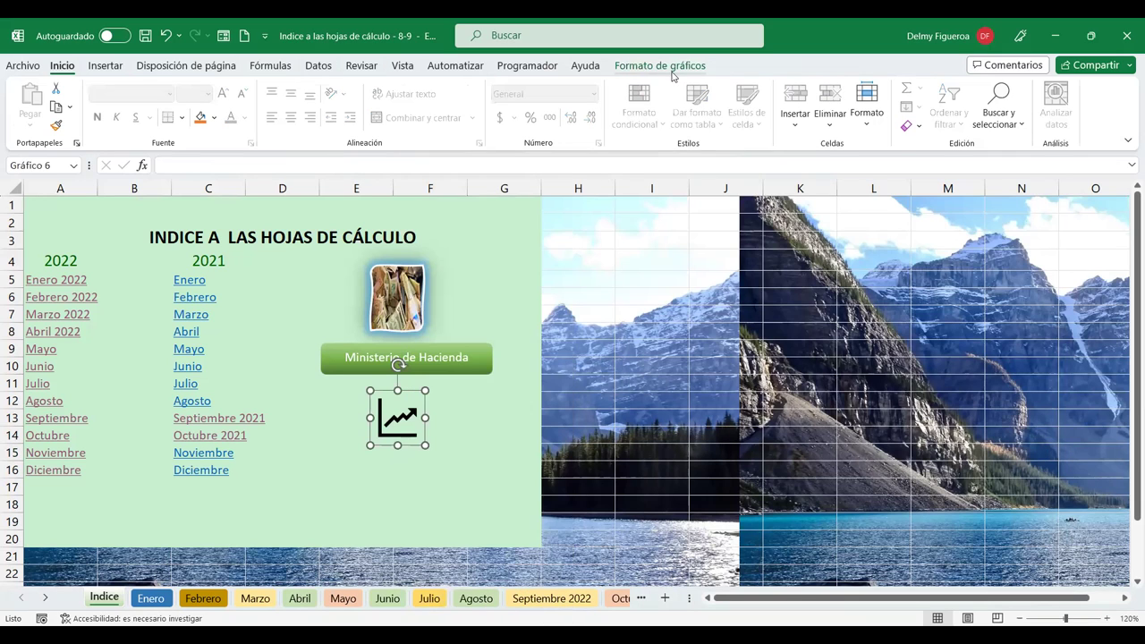
pyautogui.click(671, 70)
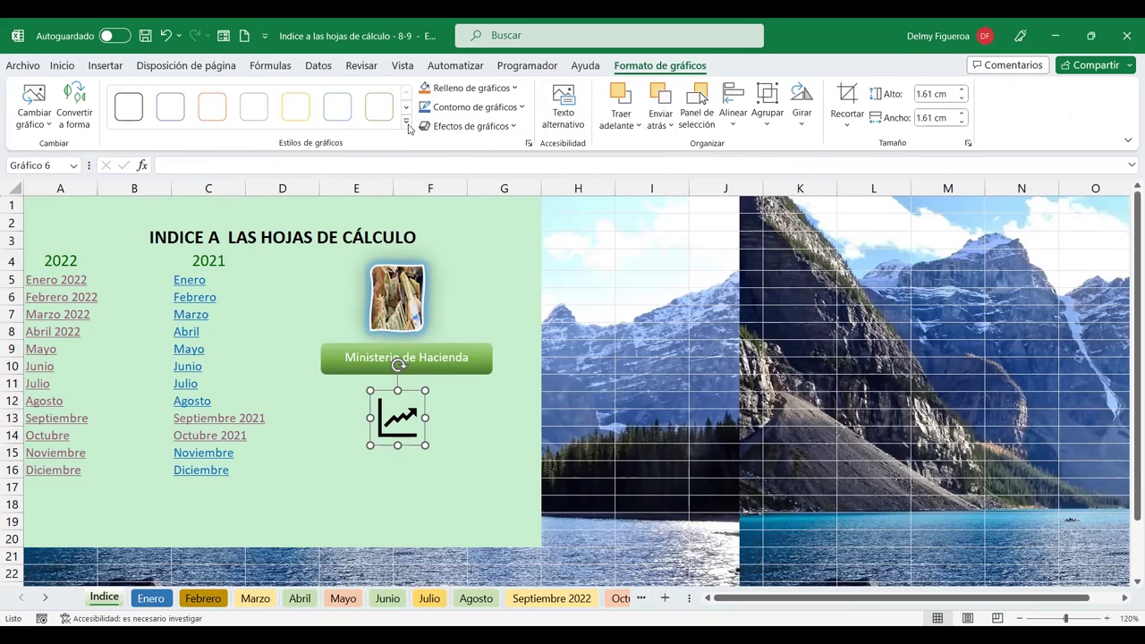
pyautogui.click(406, 122)
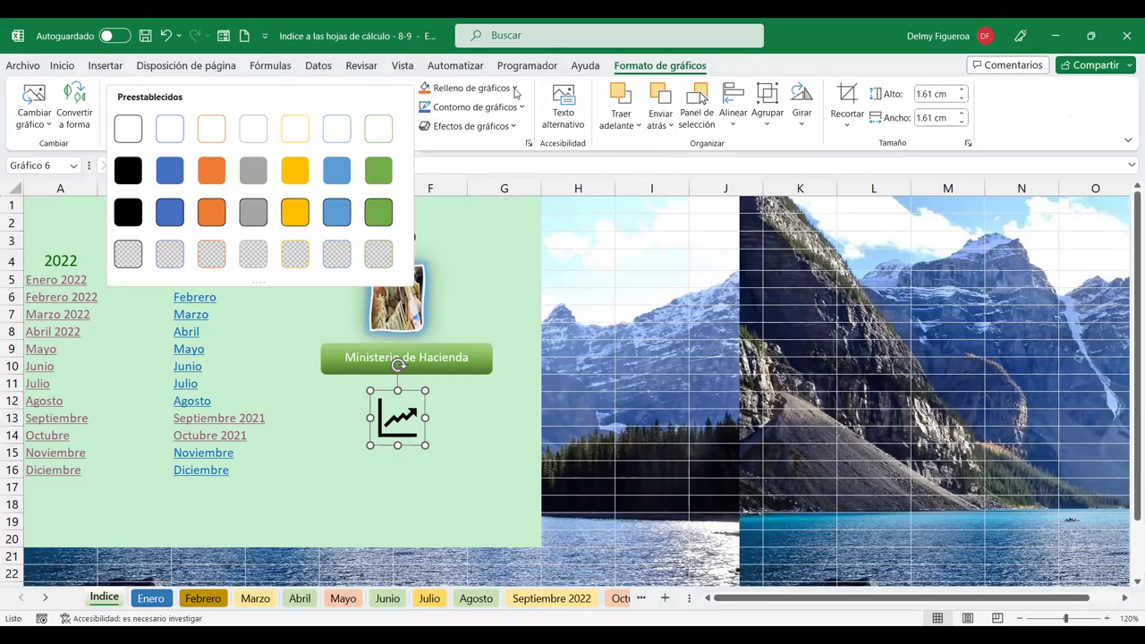
pyautogui.click(522, 108)
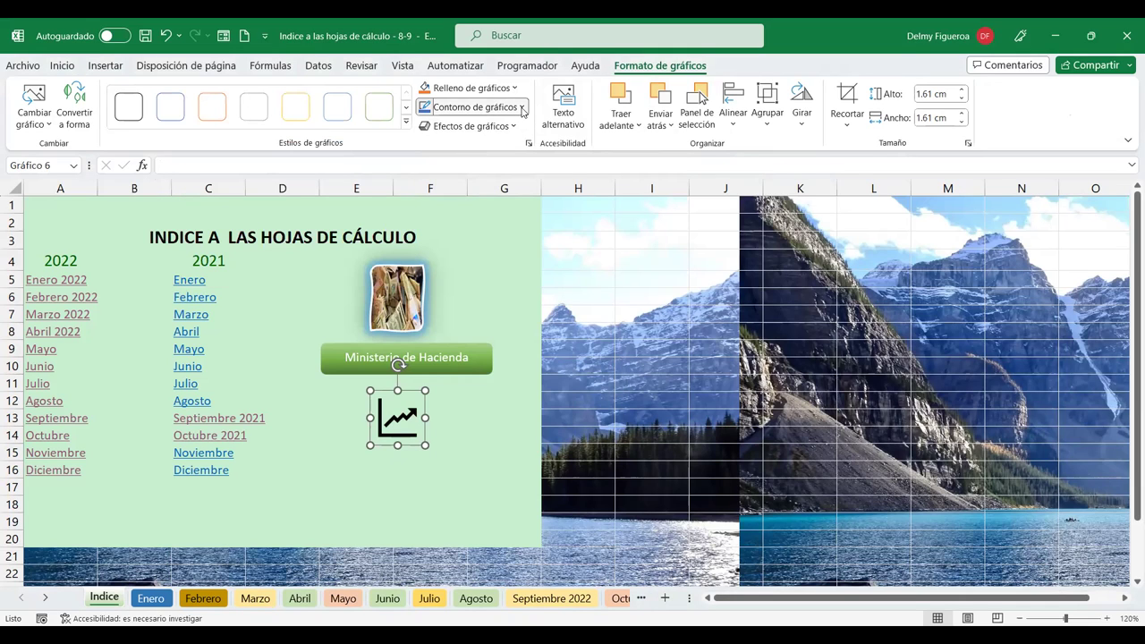
pyautogui.click(514, 127)
pyautogui.moveTo(478, 262)
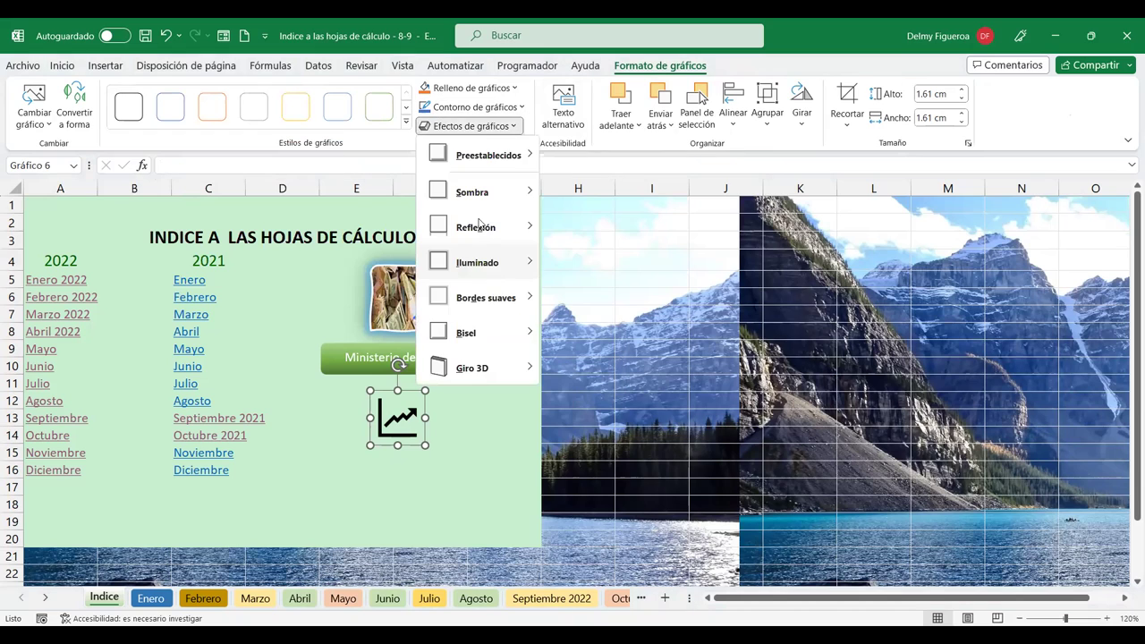
pyautogui.press('Escape')
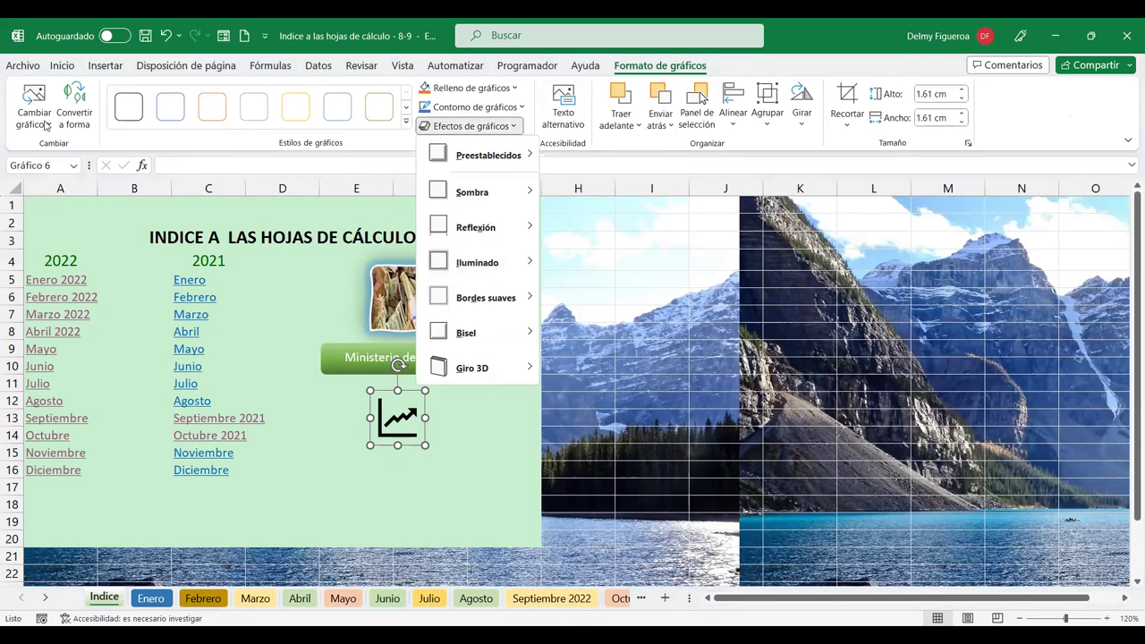
pyautogui.click(45, 125)
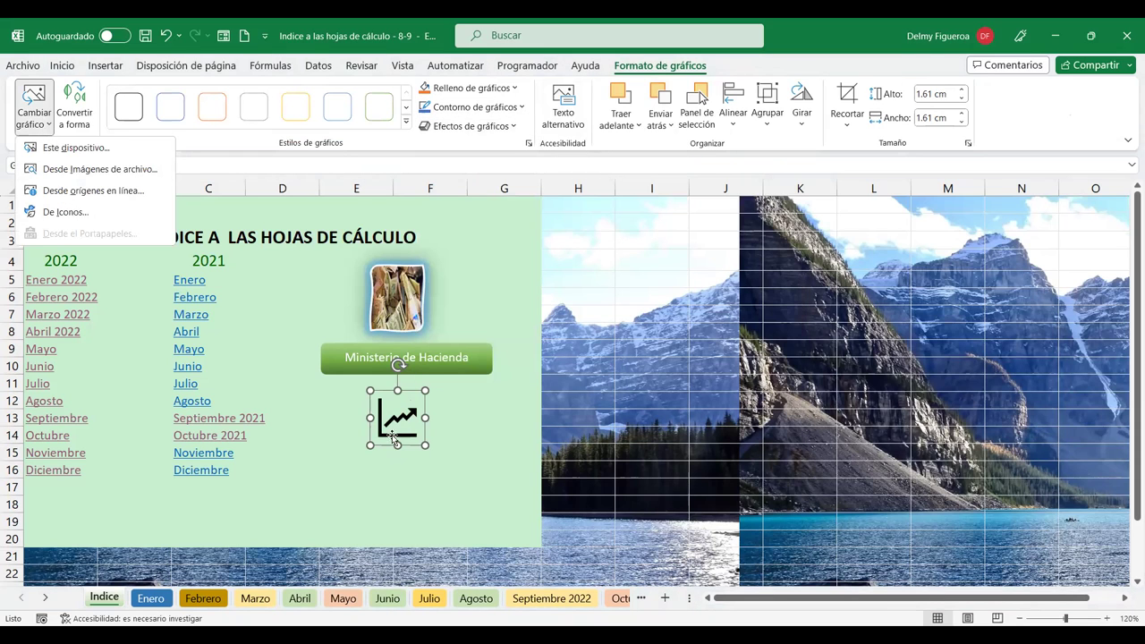
pyautogui.click(407, 124)
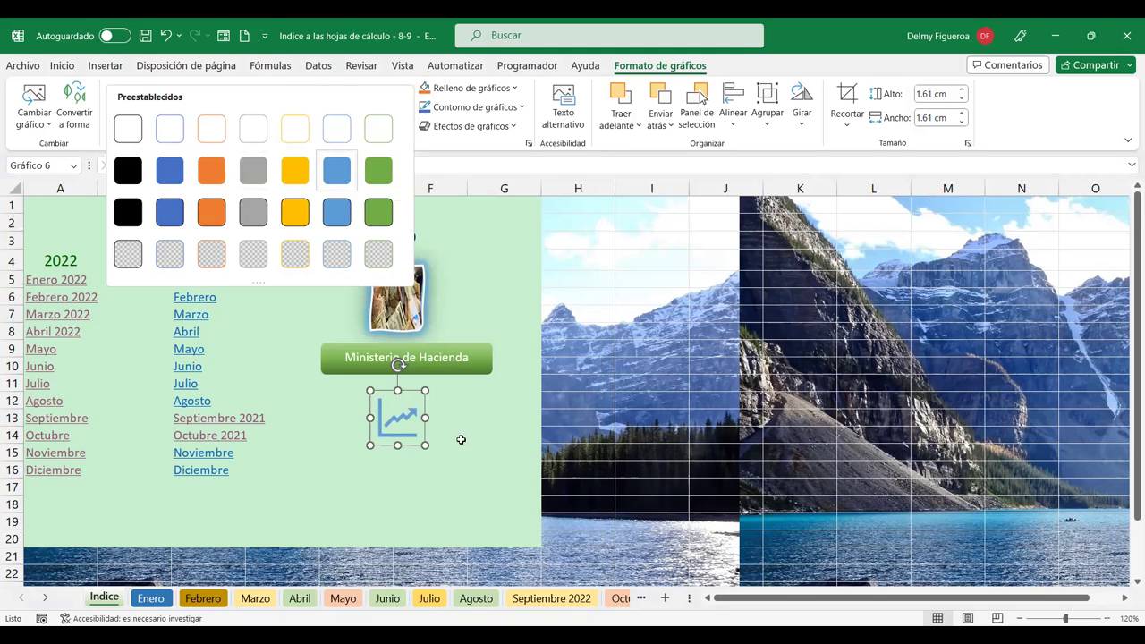
pyautogui.click(466, 435)
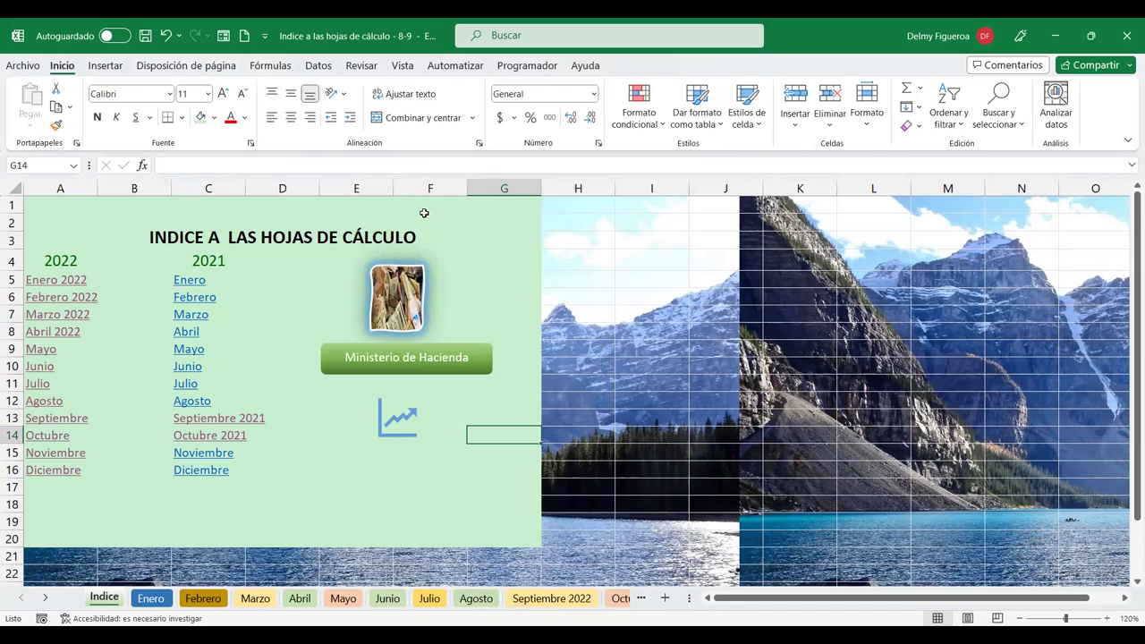
# - Move from the Indice sheet to the Enero sheet showing the Ir a inicio link in A4
pyautogui.click(409, 491)
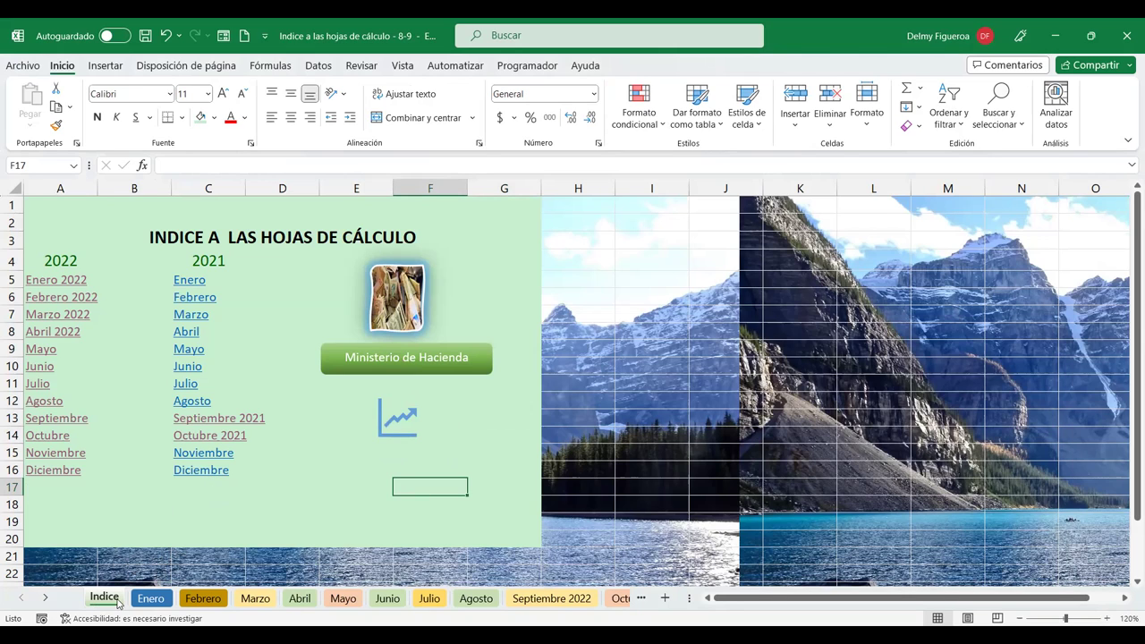
pyautogui.click(150, 598)
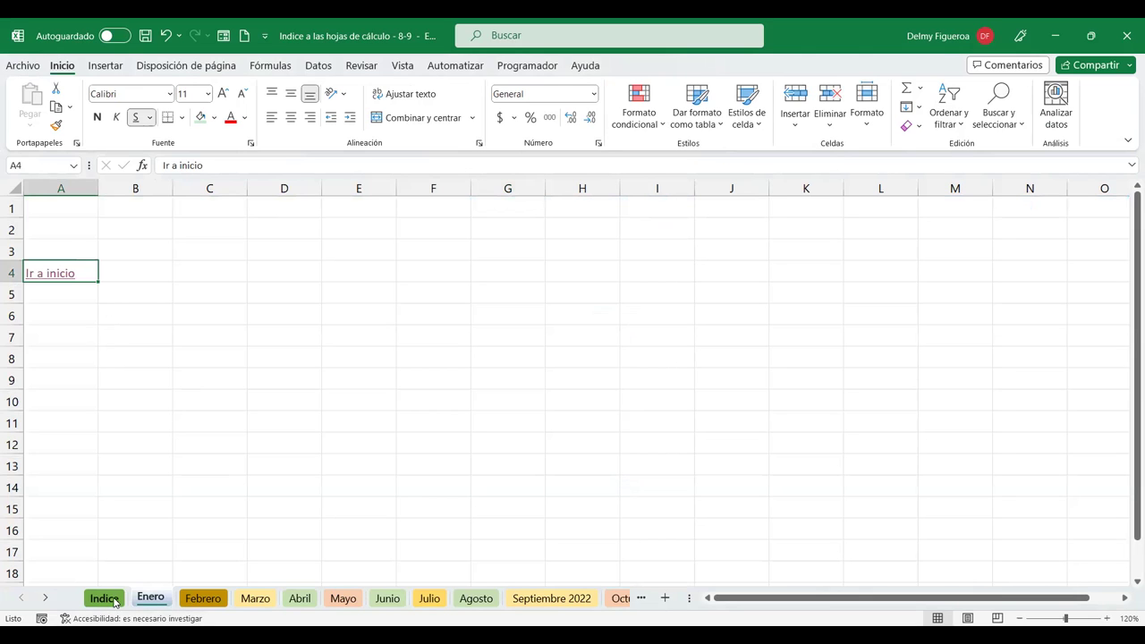
pyautogui.click(114, 600)
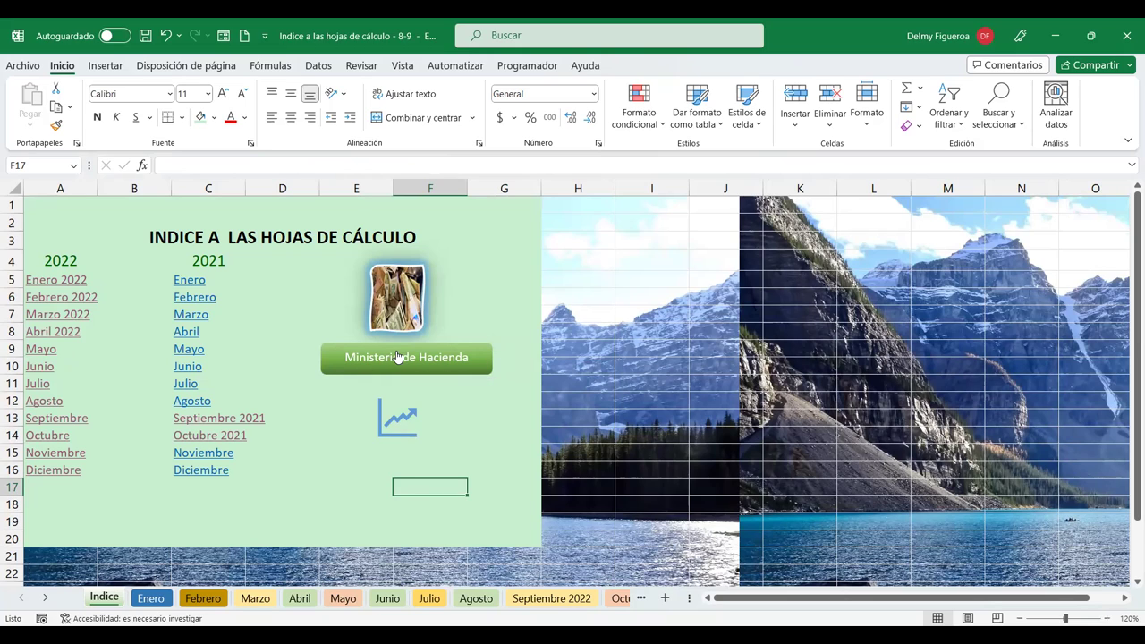
pyautogui.click(350, 455)
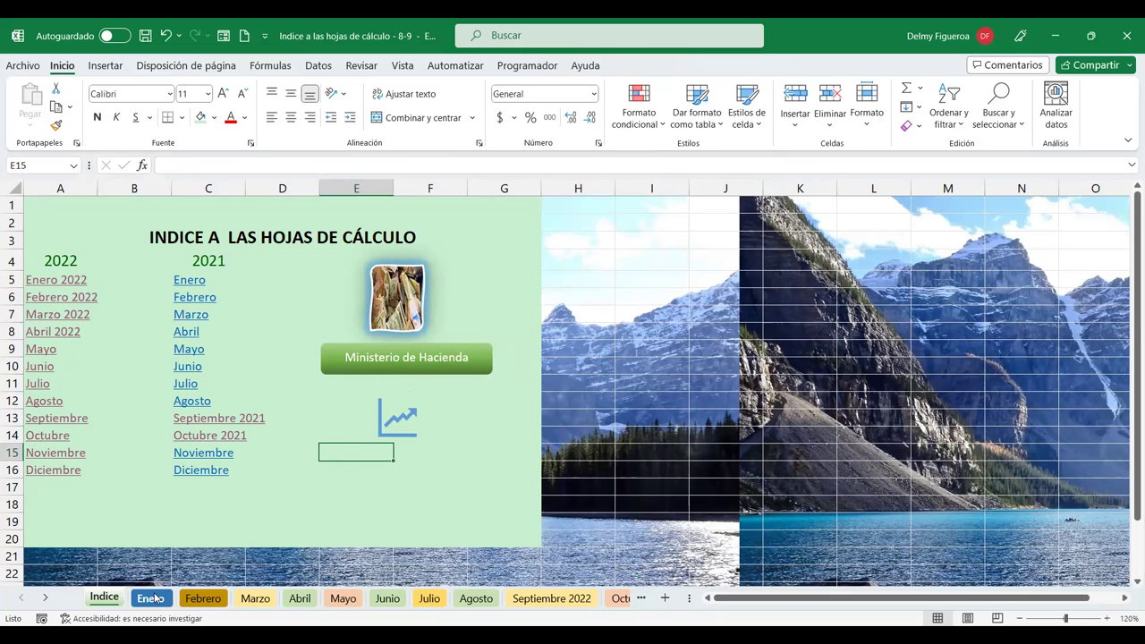
pyautogui.click(152, 598)
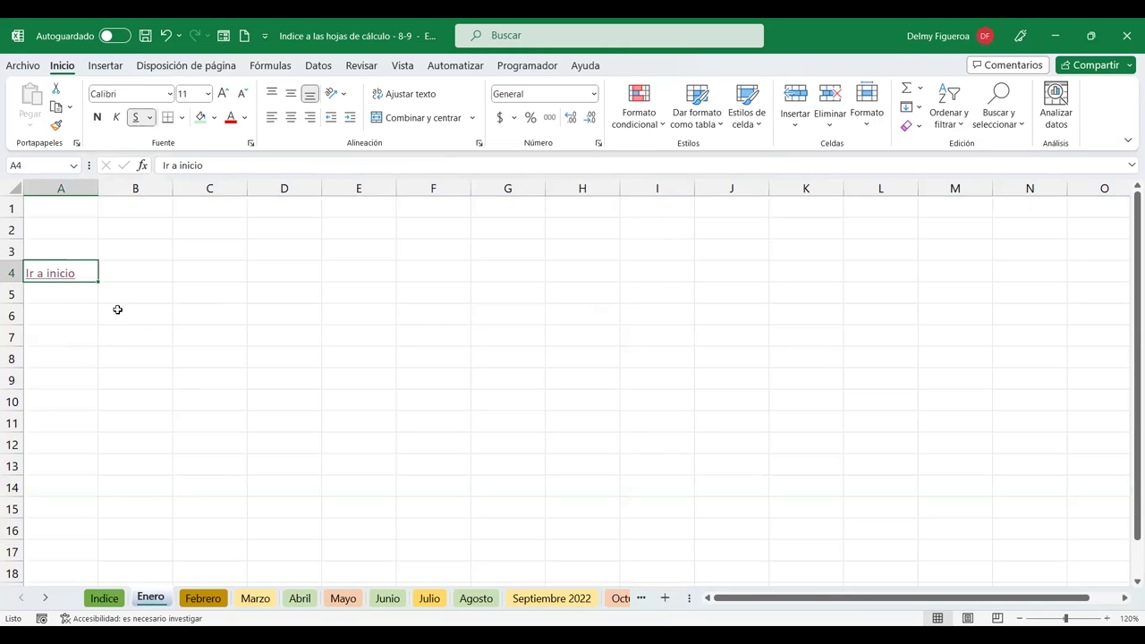
pyautogui.click(102, 68)
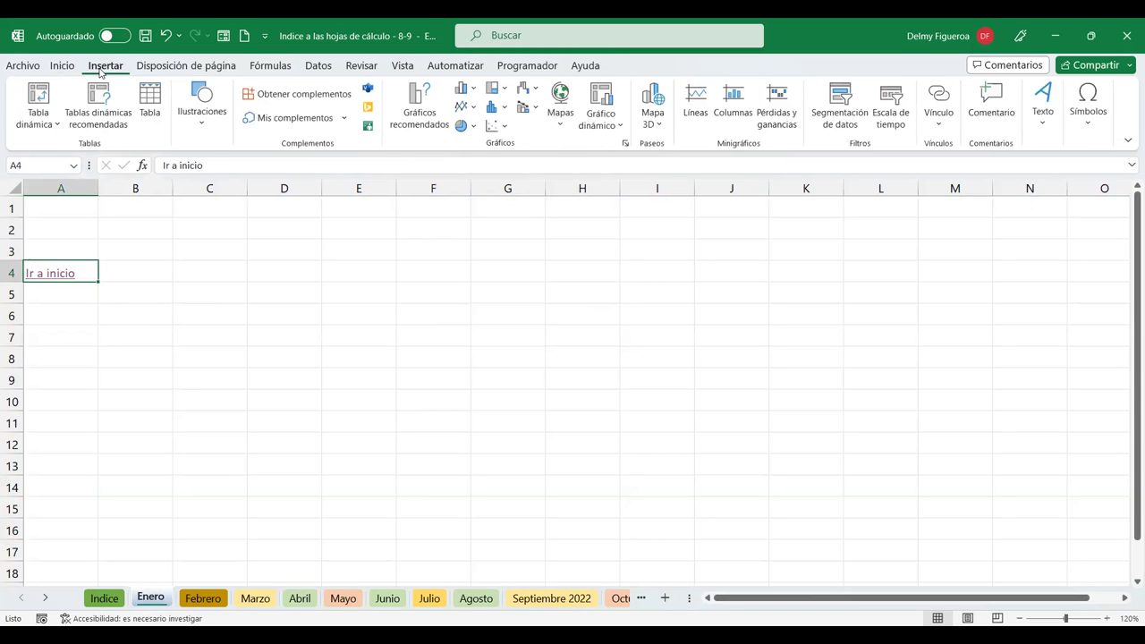
# - Draw a small left-pointing arrow, about 0.69 by 1.02 cm, beside the Ir a inicio link
pyautogui.click(204, 125)
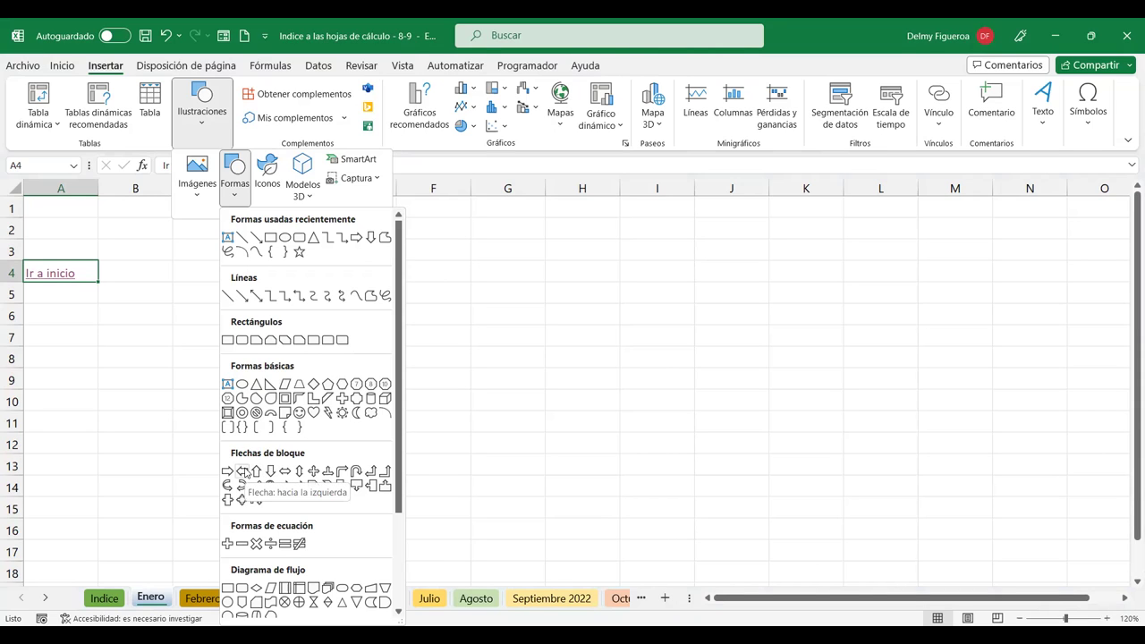
pyautogui.click(240, 471)
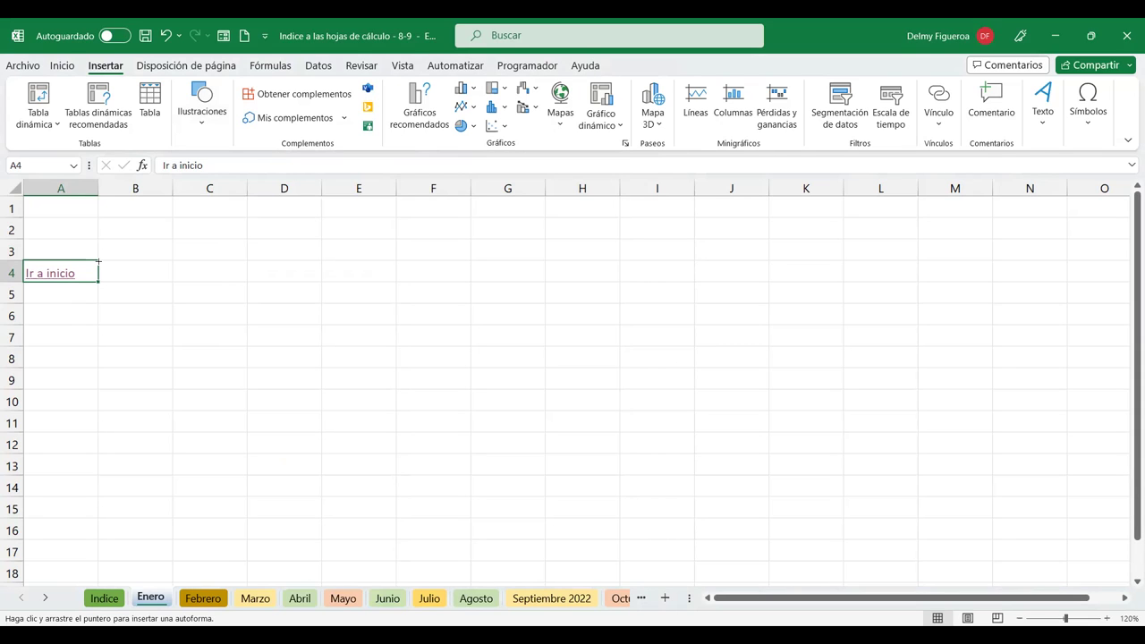
pyautogui.moveTo(98, 261); pyautogui.dragTo(190, 307)
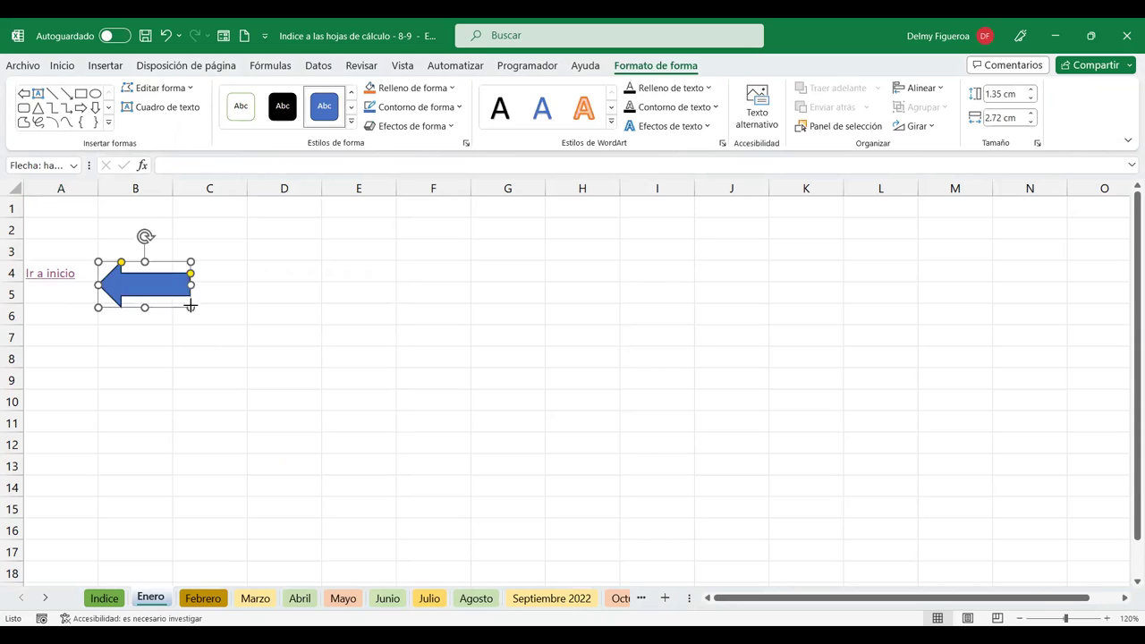
pyautogui.moveTo(191, 306)
pyautogui.mouseDown()
pyautogui.moveTo(139, 292)
pyautogui.moveTo(128, 275)
pyautogui.mouseUp()
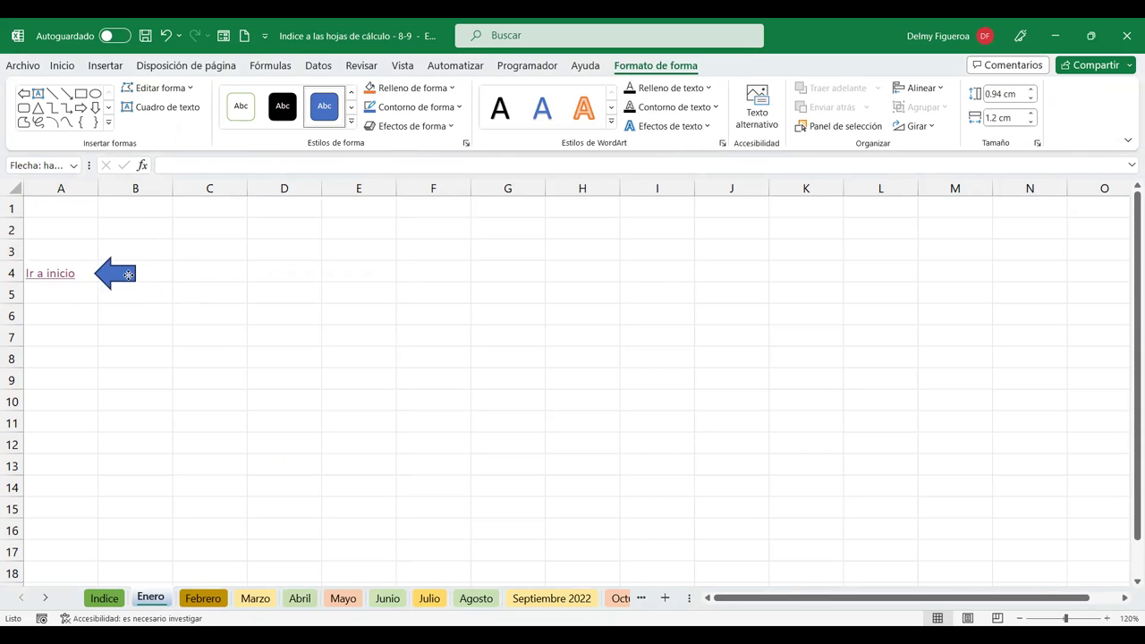
pyautogui.moveTo(128, 275)
pyautogui.mouseDown()
pyautogui.moveTo(103, 261)
pyautogui.moveTo(104, 281)
pyautogui.moveTo(117, 269)
pyautogui.mouseUp()
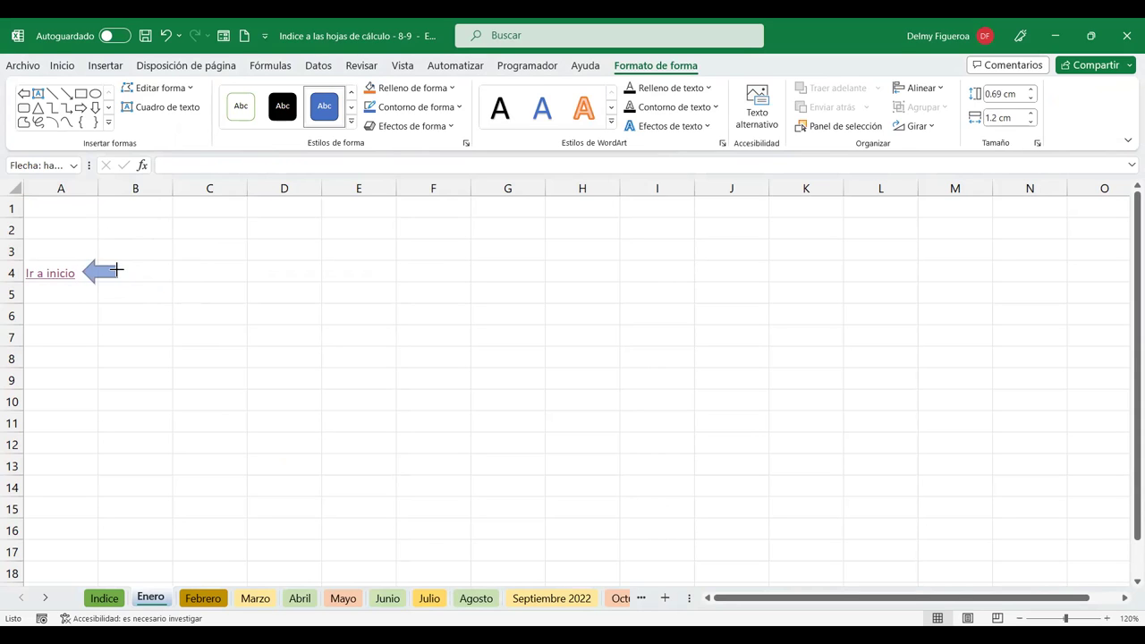
pyautogui.click(236, 266)
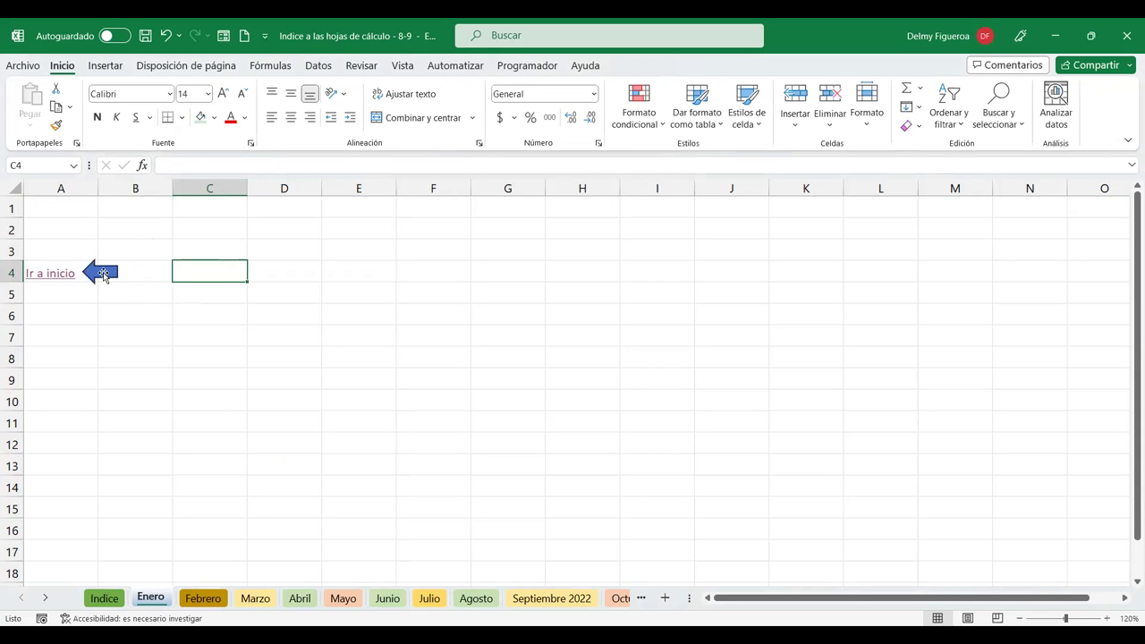
# - Hyperlink the blue arrow on Enero to Indice cell A1 and follow it back to Indice
pyautogui.click(104, 273)
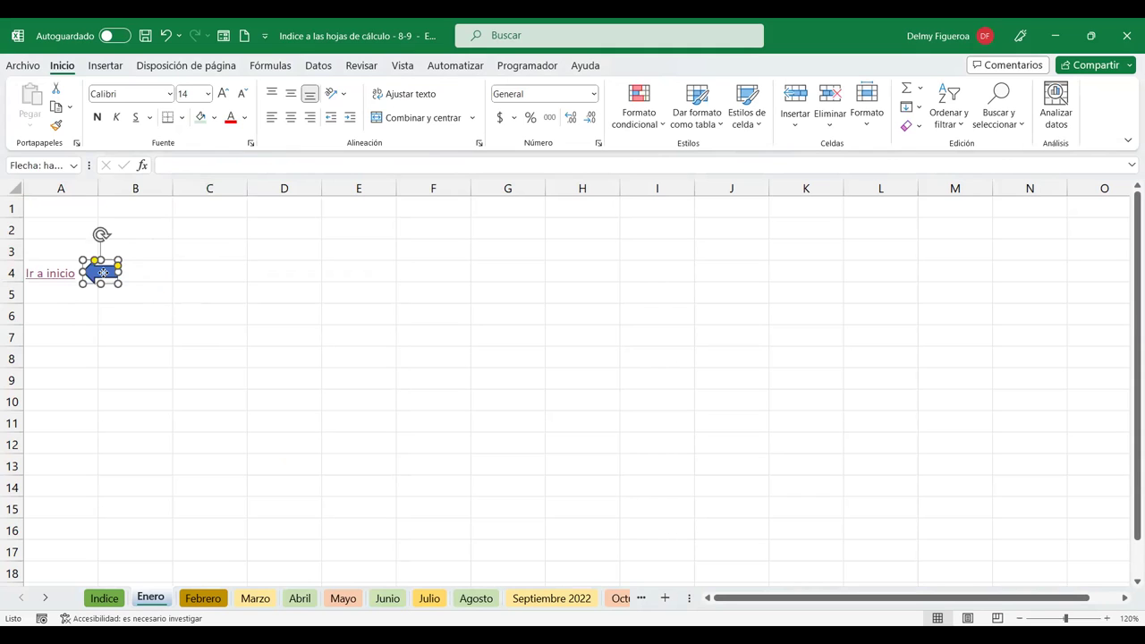
pyautogui.rightClick(102, 272)
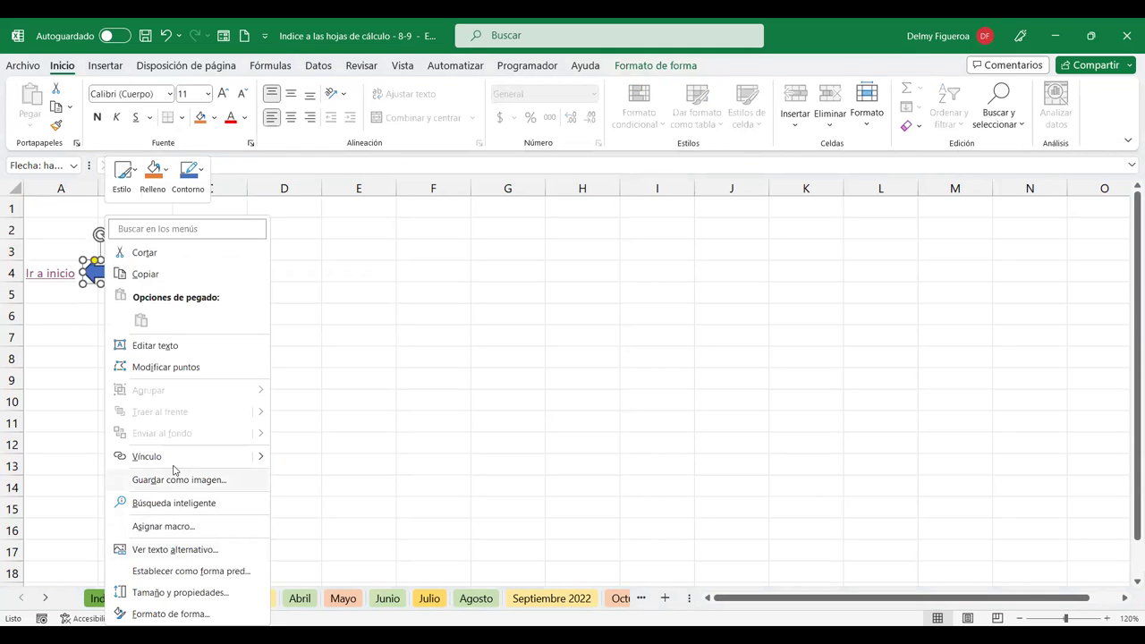
pyautogui.hotkey('ctrl', 'k')
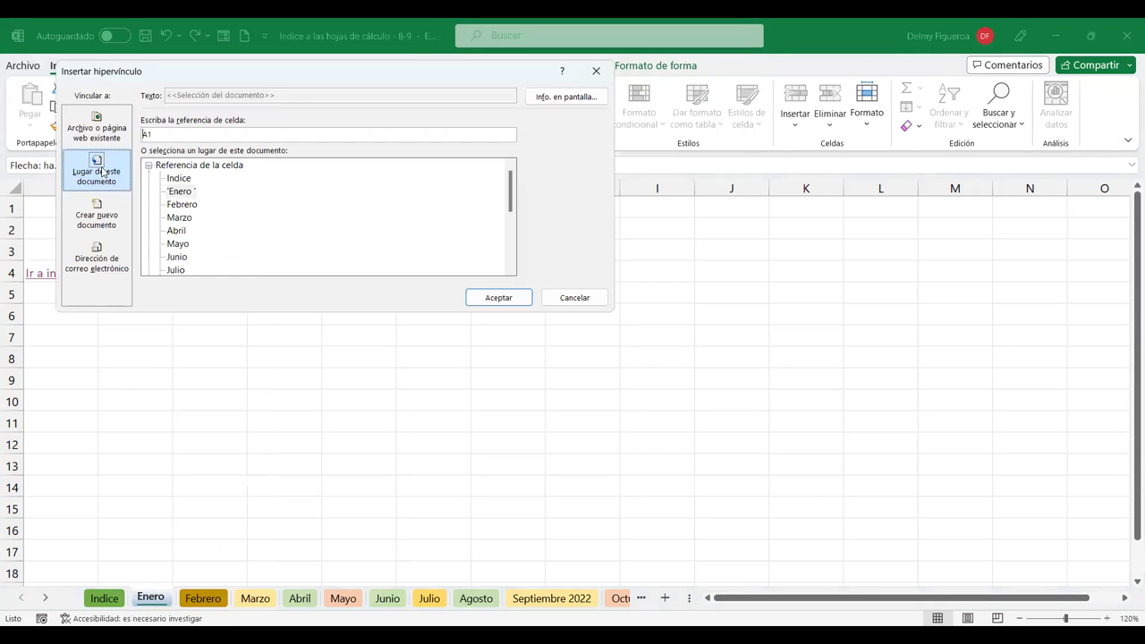
pyautogui.click(103, 178)
pyautogui.click(182, 181)
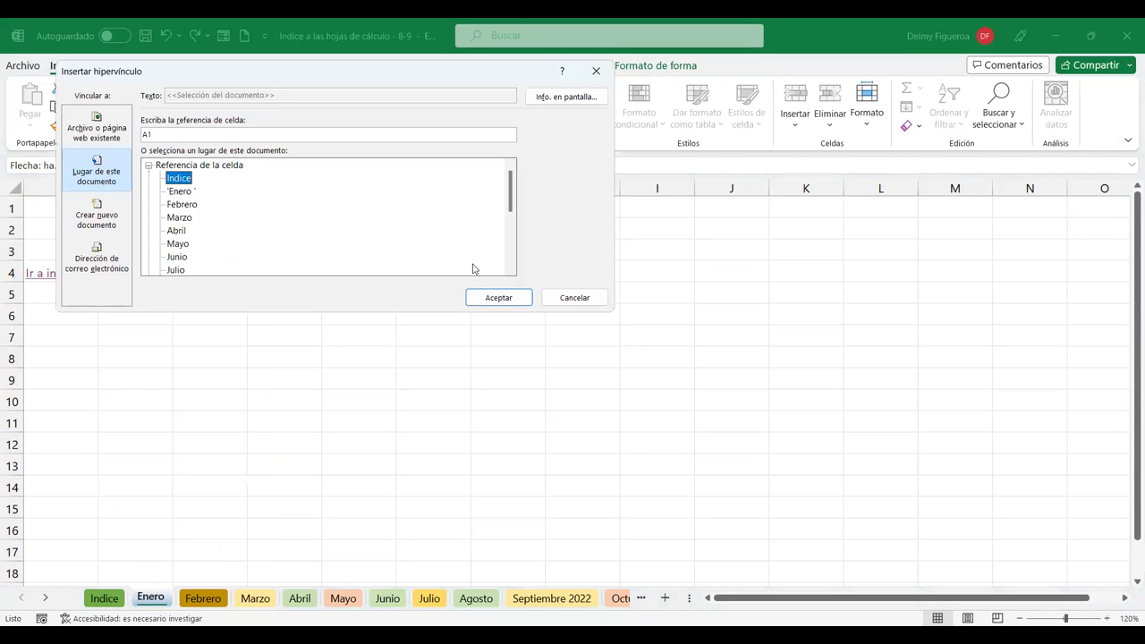
pyautogui.click(508, 297)
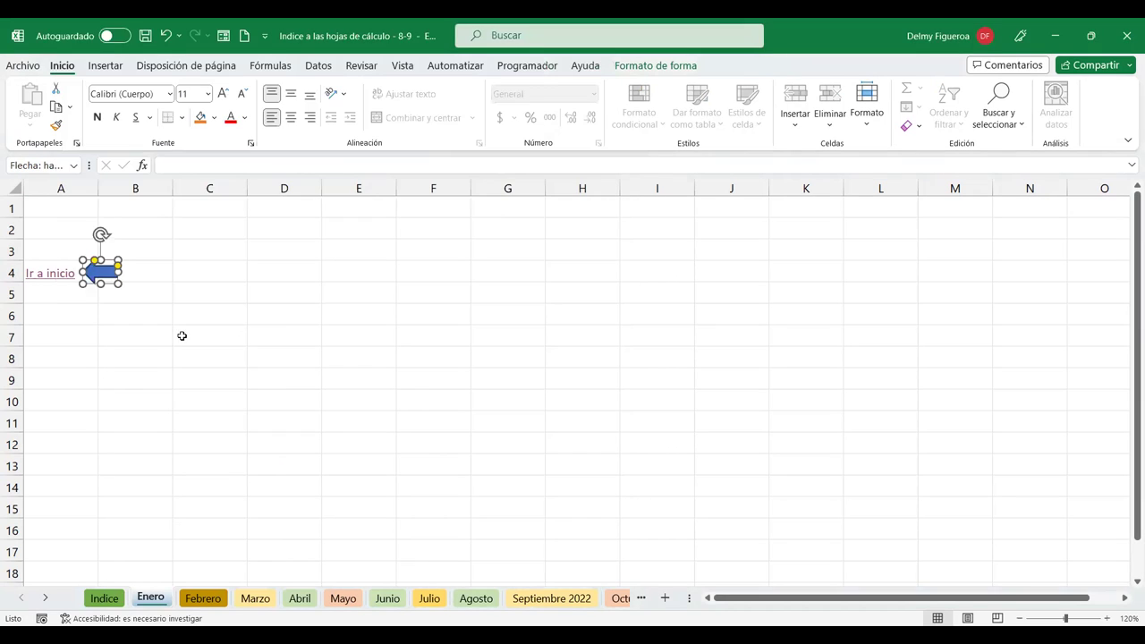
pyautogui.click(181, 336)
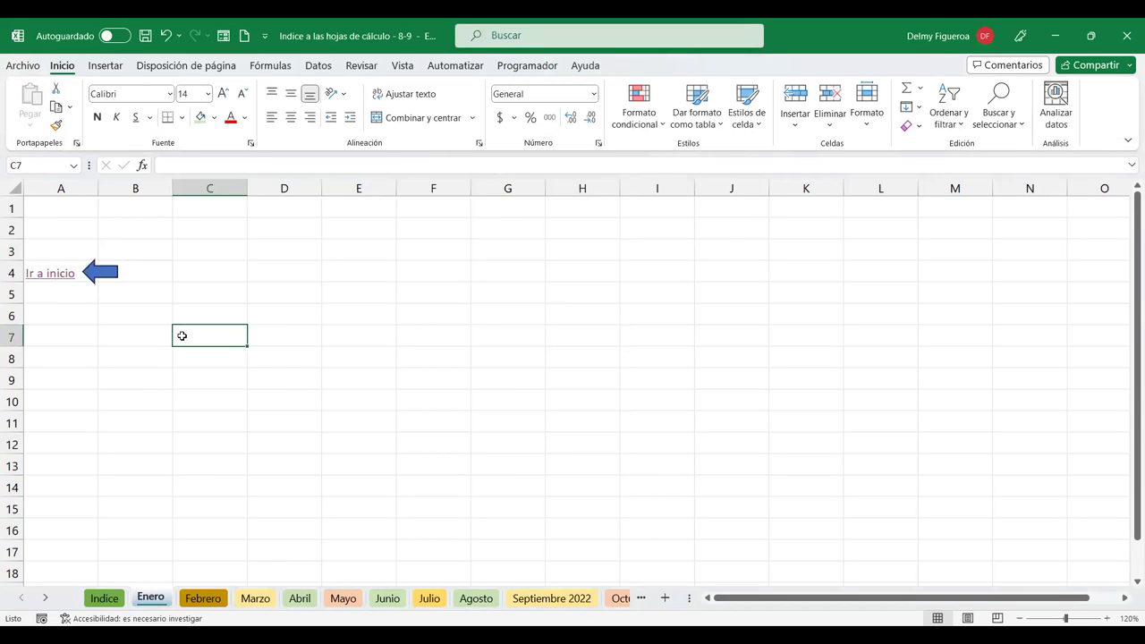
pyautogui.click(108, 274)
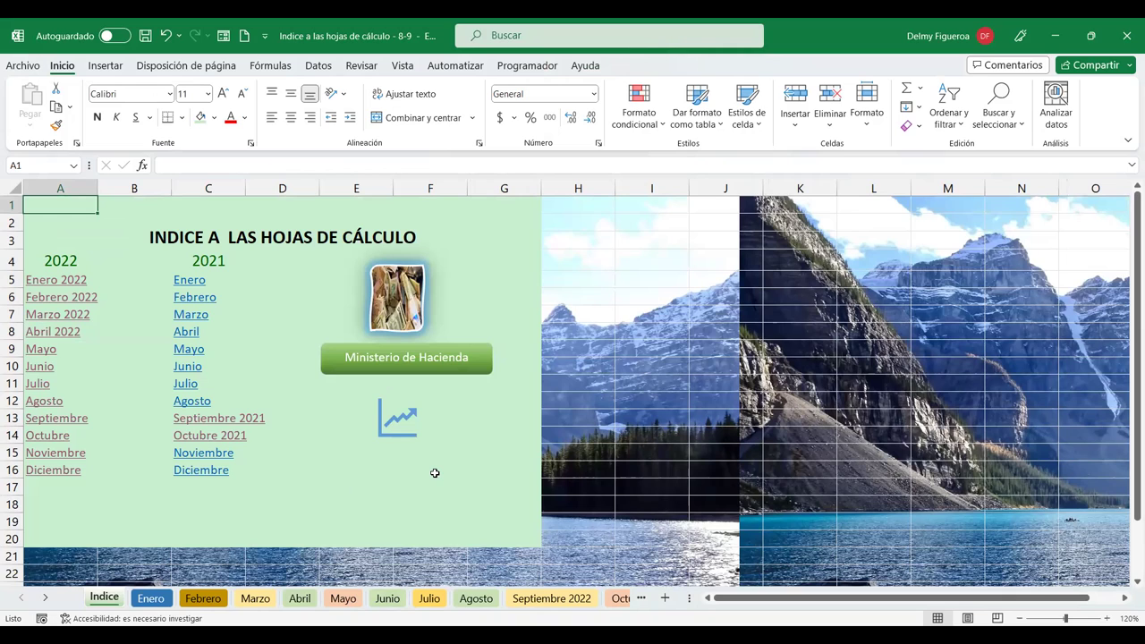
# - Select cell F16 on Indice and bring up the Objeto dialog from Insertar > Texto
pyautogui.click(397, 474)
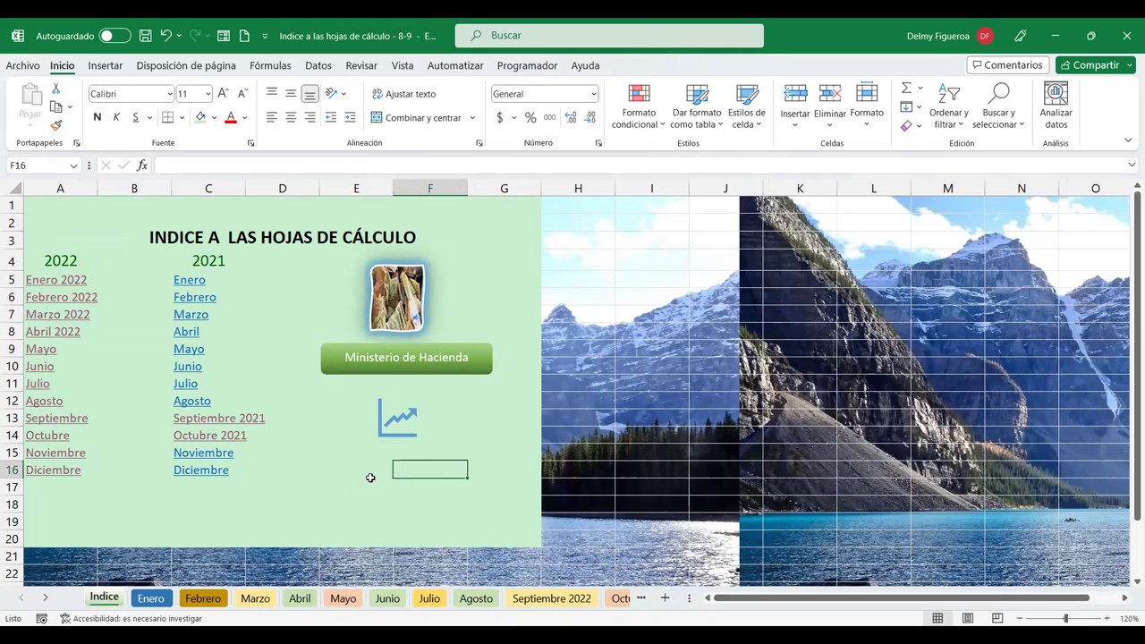
pyautogui.click(105, 66)
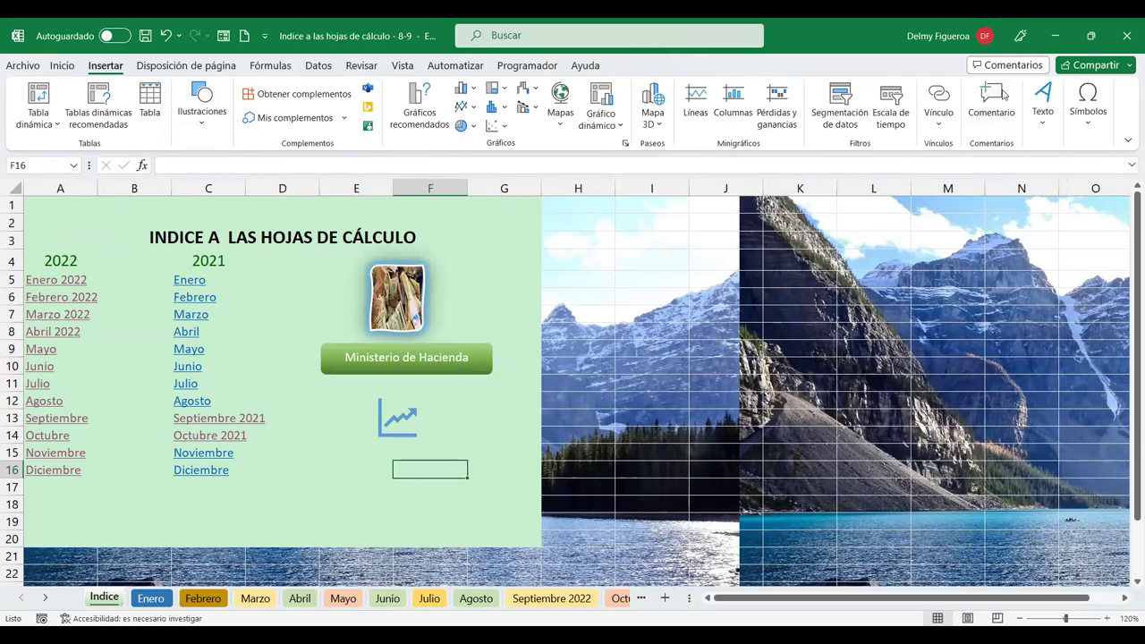
pyautogui.click(1048, 132)
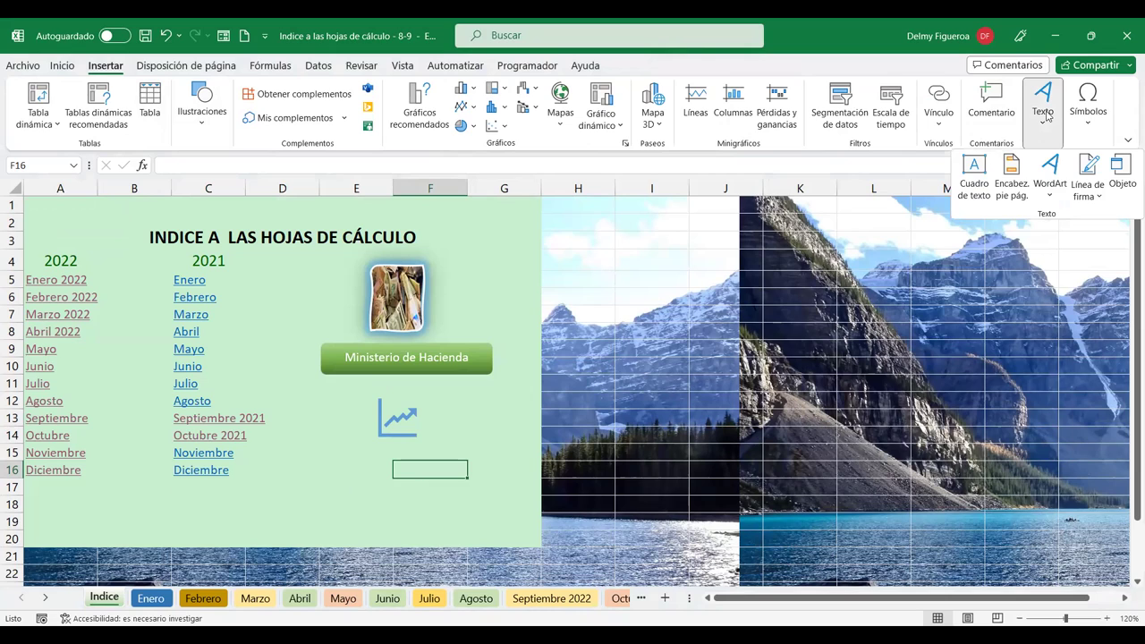
pyautogui.click(1128, 181)
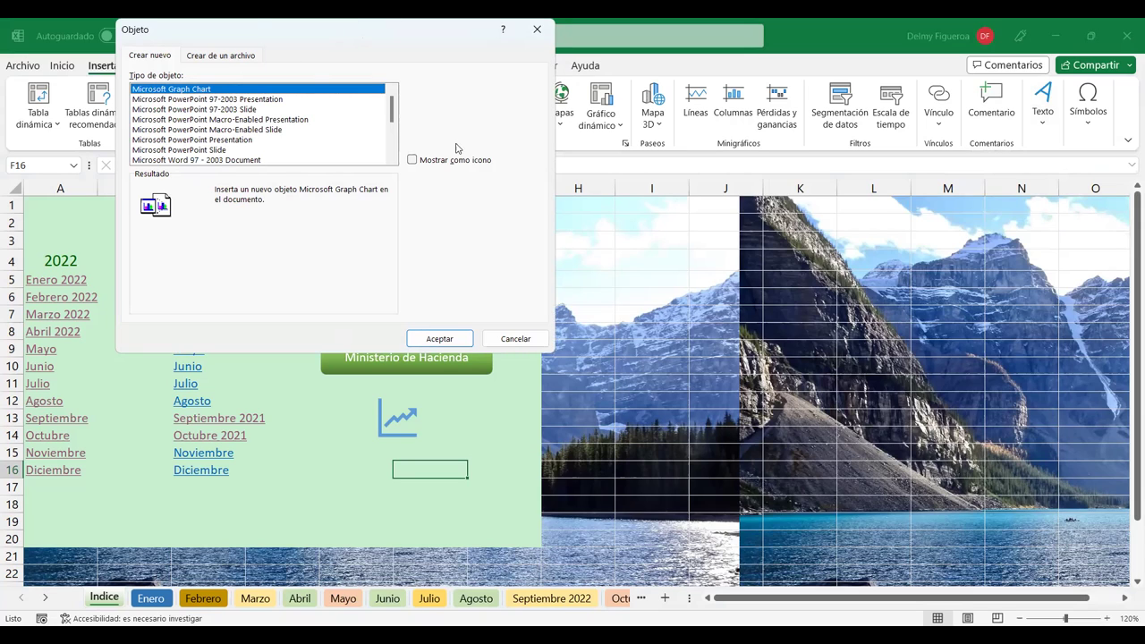
# - Create from file, choosing PORTADA EXCEL ONLINE from INTERMEDIO JULIO > SEMANA 3
pyautogui.click(238, 60)
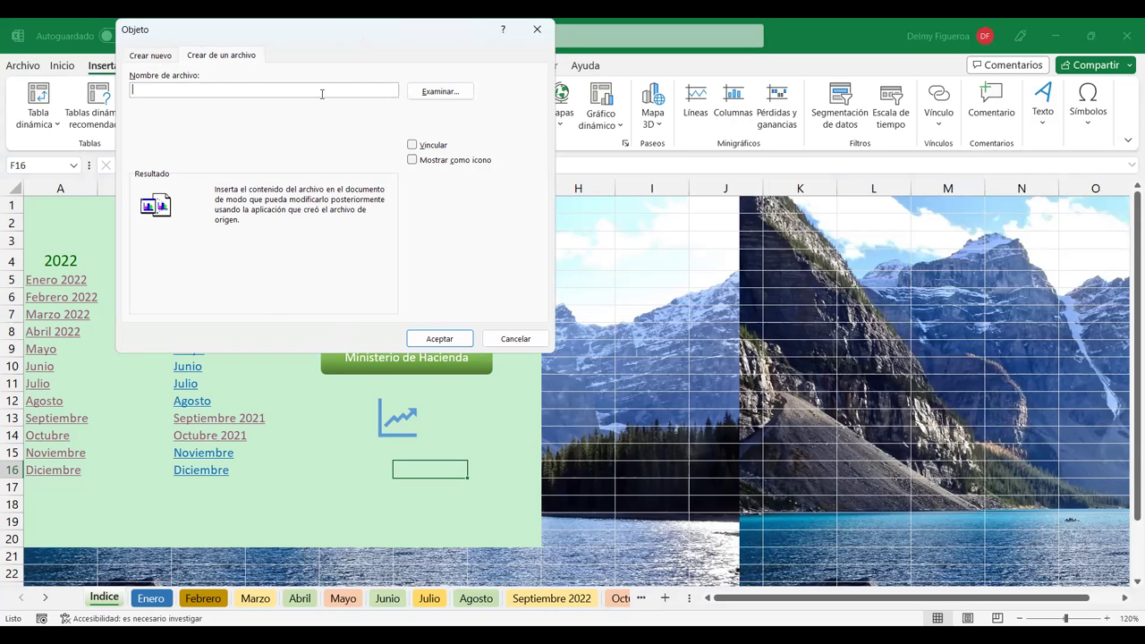
pyautogui.click(460, 96)
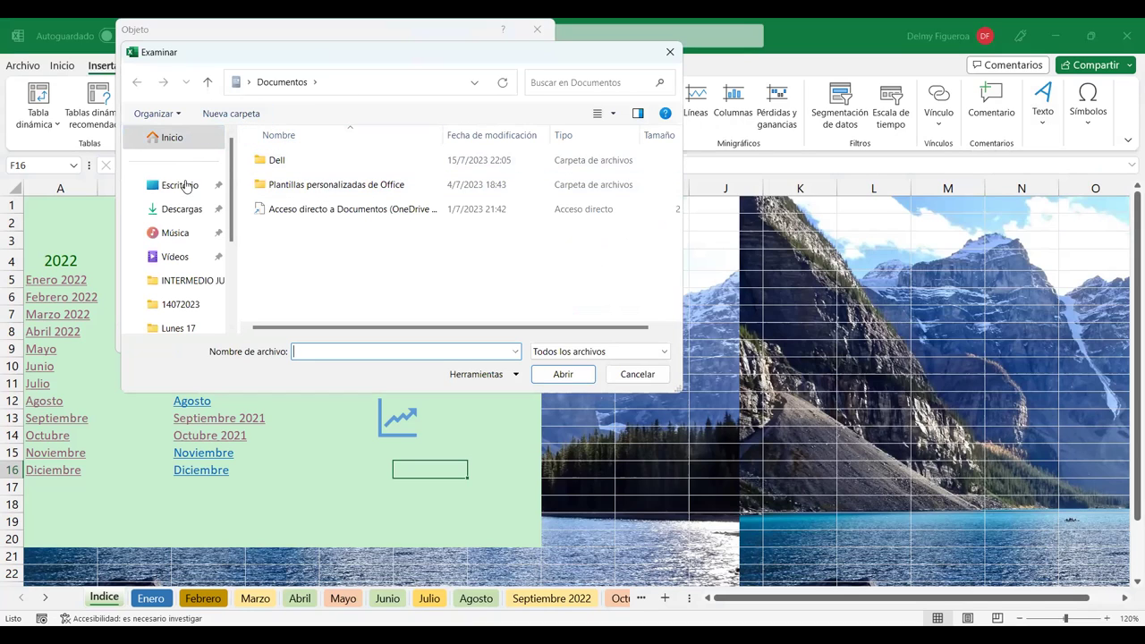
pyautogui.click(178, 188)
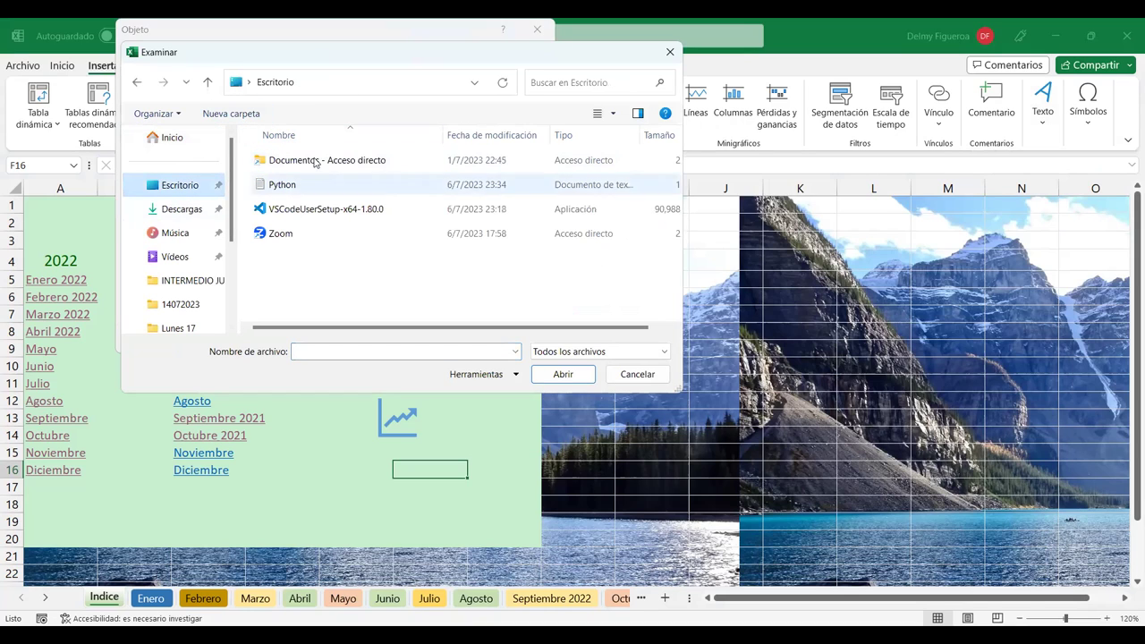
pyautogui.doubleClick(286, 161)
pyautogui.doubleClick(311, 257)
pyautogui.doubleClick(318, 231)
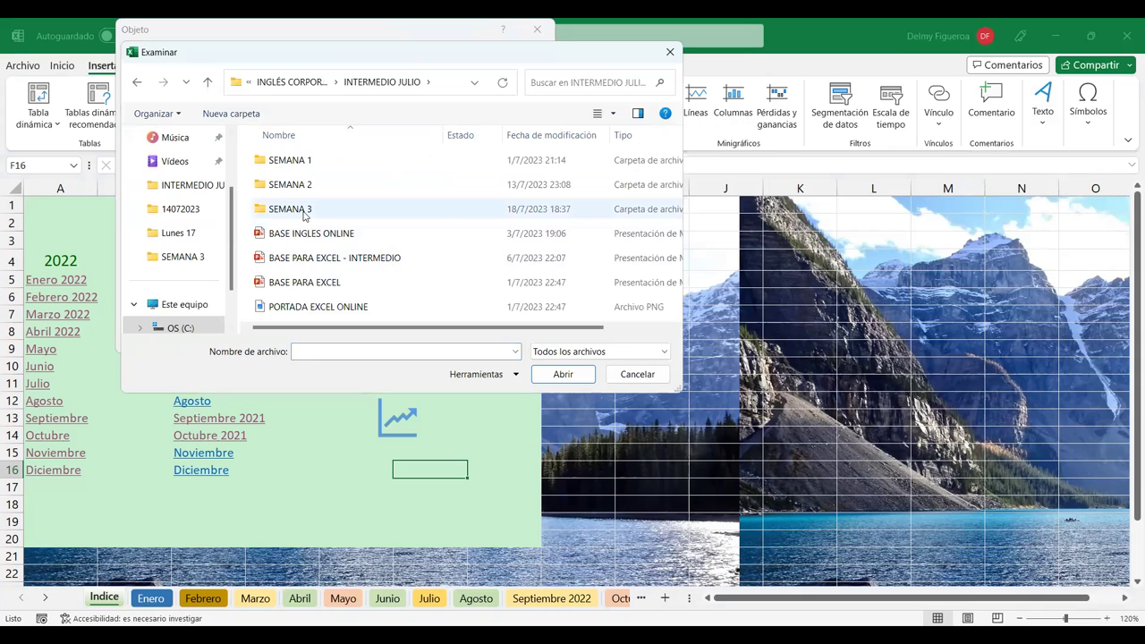
pyautogui.click(304, 212)
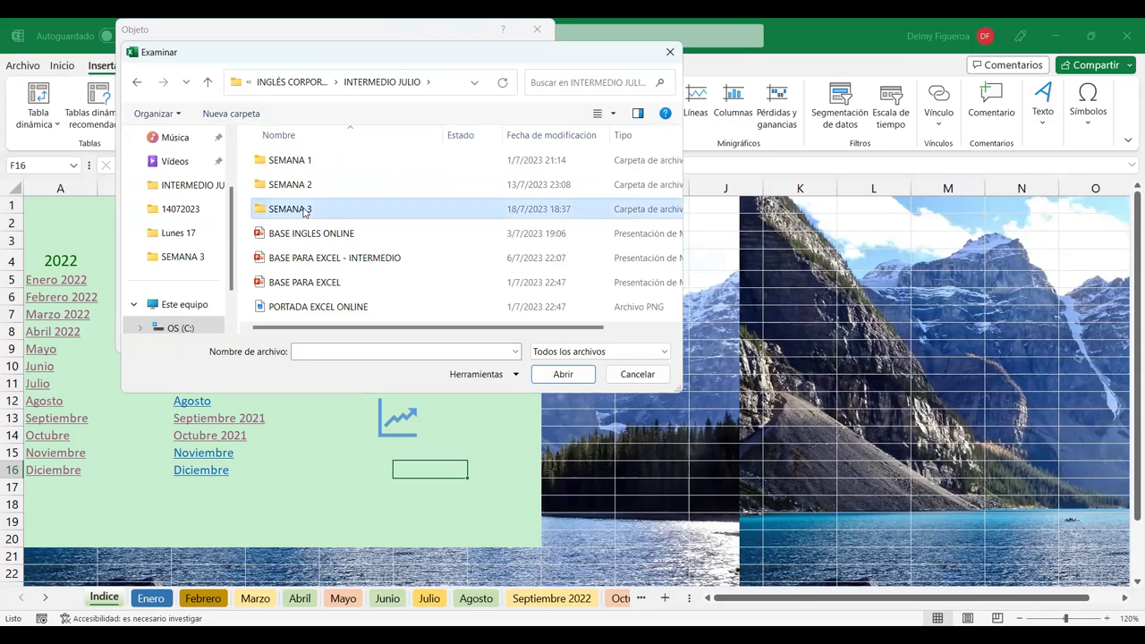
pyautogui.doubleClick(304, 212)
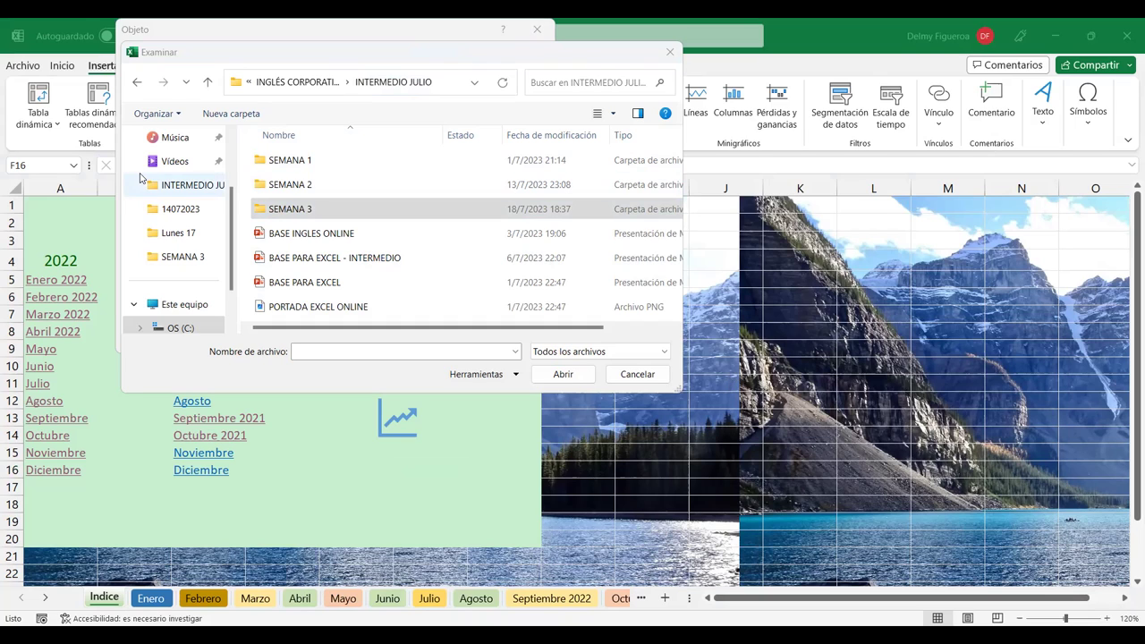
pyautogui.click(372, 211)
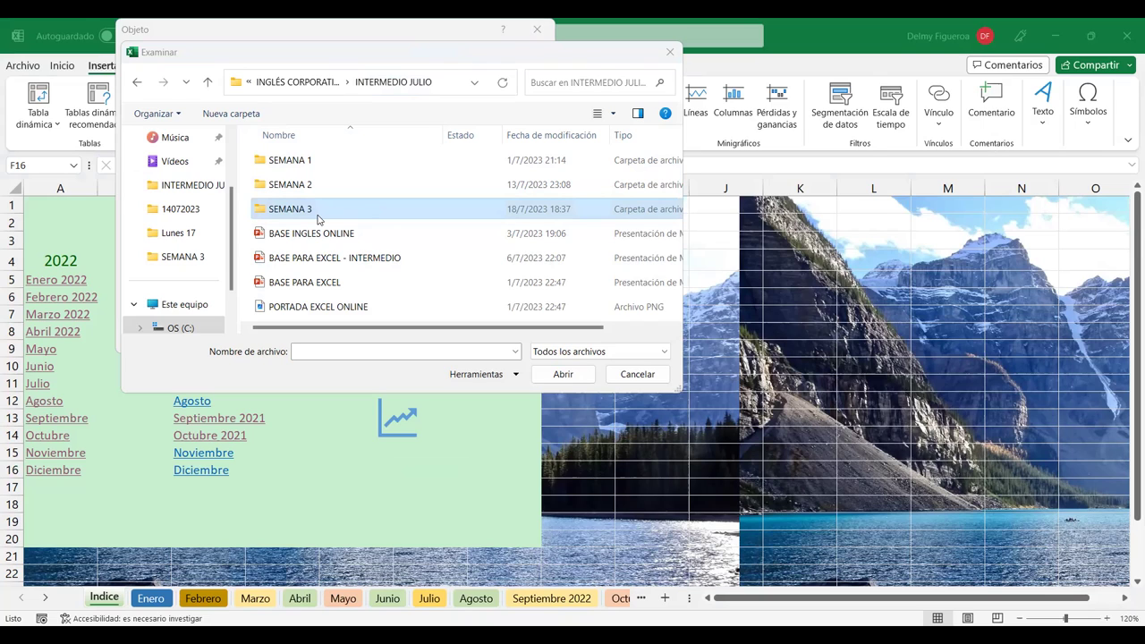
pyautogui.click(345, 309)
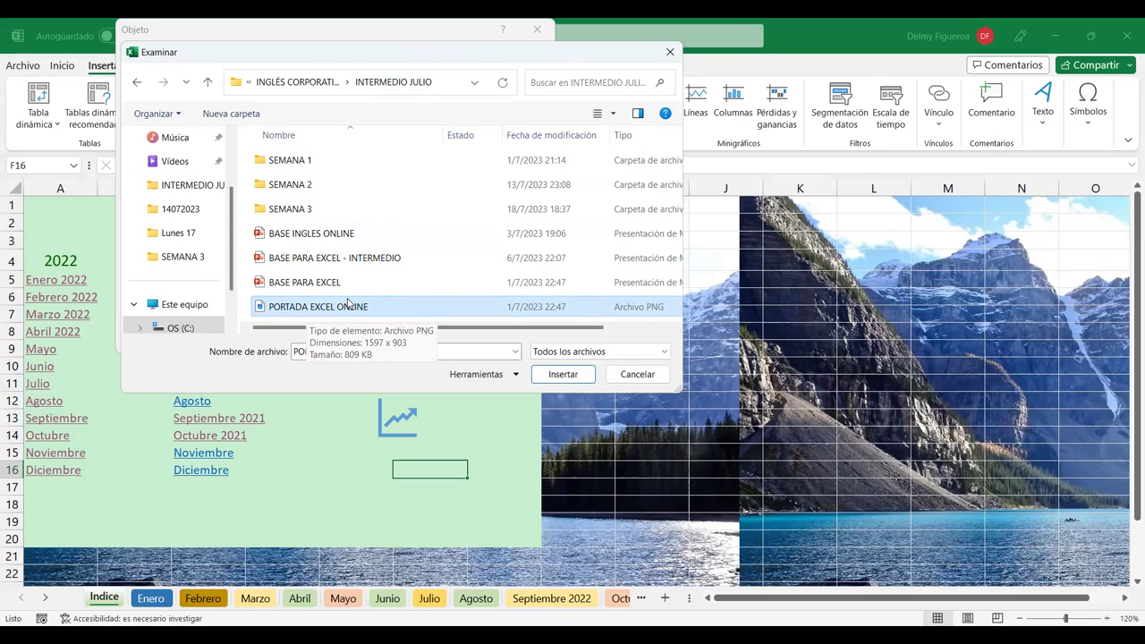
pyautogui.click(575, 376)
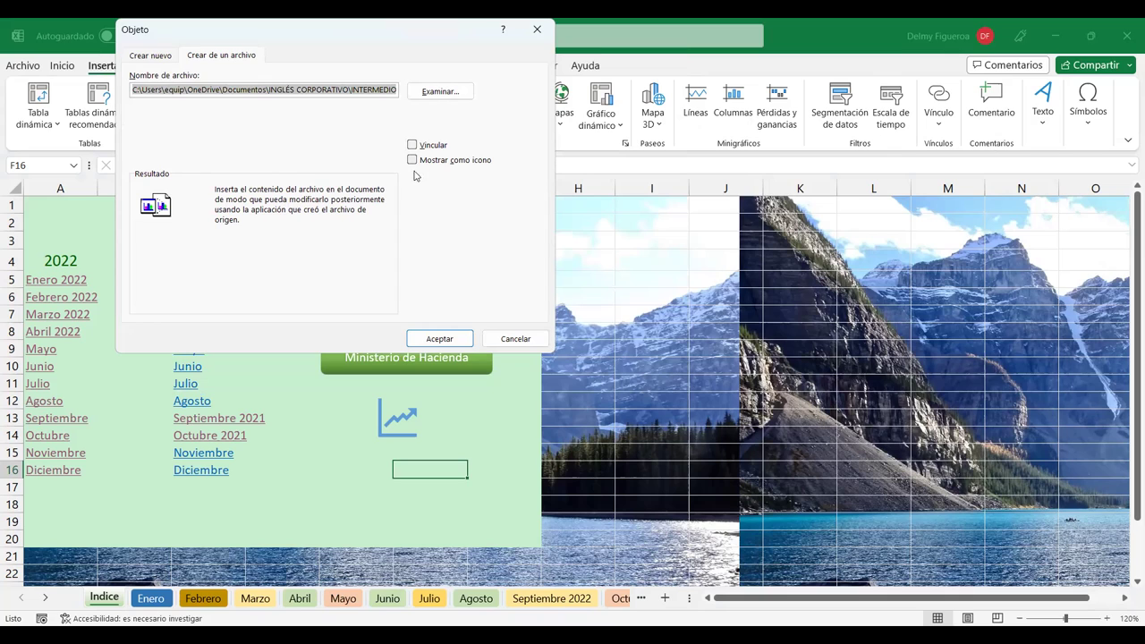
# - Insert PORTADA as a linked object and move it left below the chart icon
pyautogui.click(411, 146)
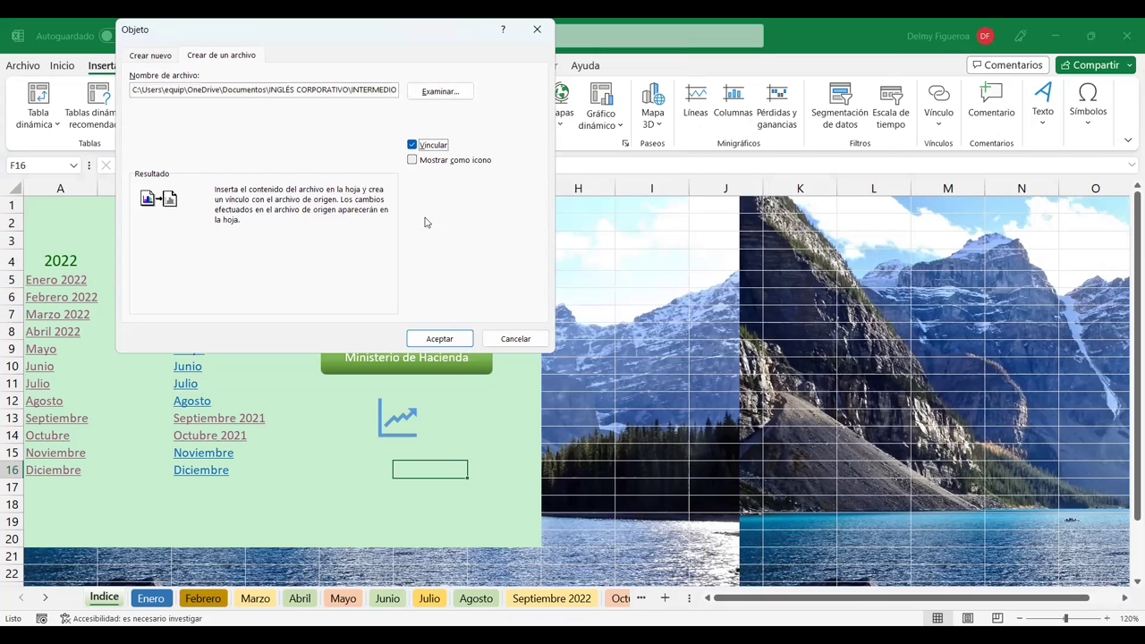
pyautogui.click(451, 344)
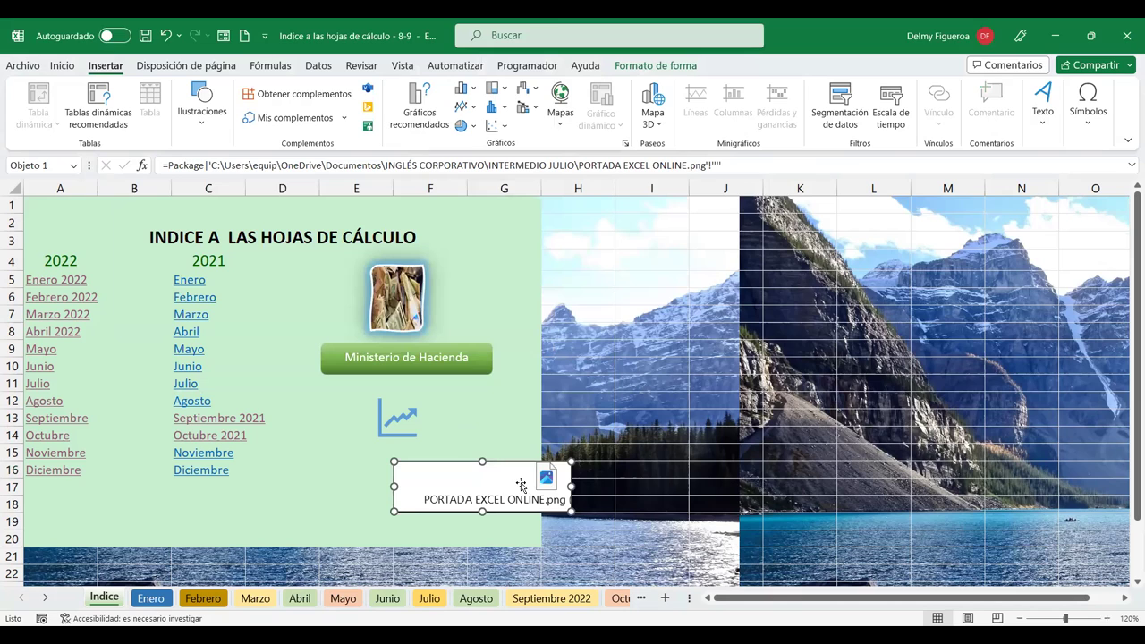
pyautogui.moveTo(501, 478); pyautogui.dragTo(425, 475)
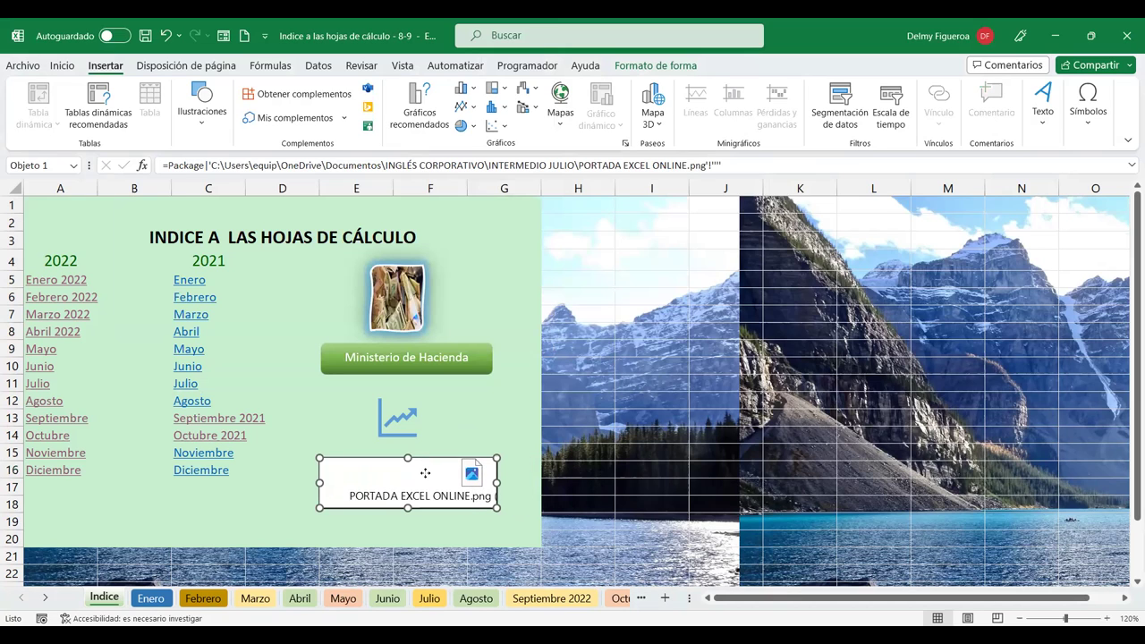
# - Delete the inserted PORTADA file object from the Indice sheet
pyautogui.rightClick(368, 459)
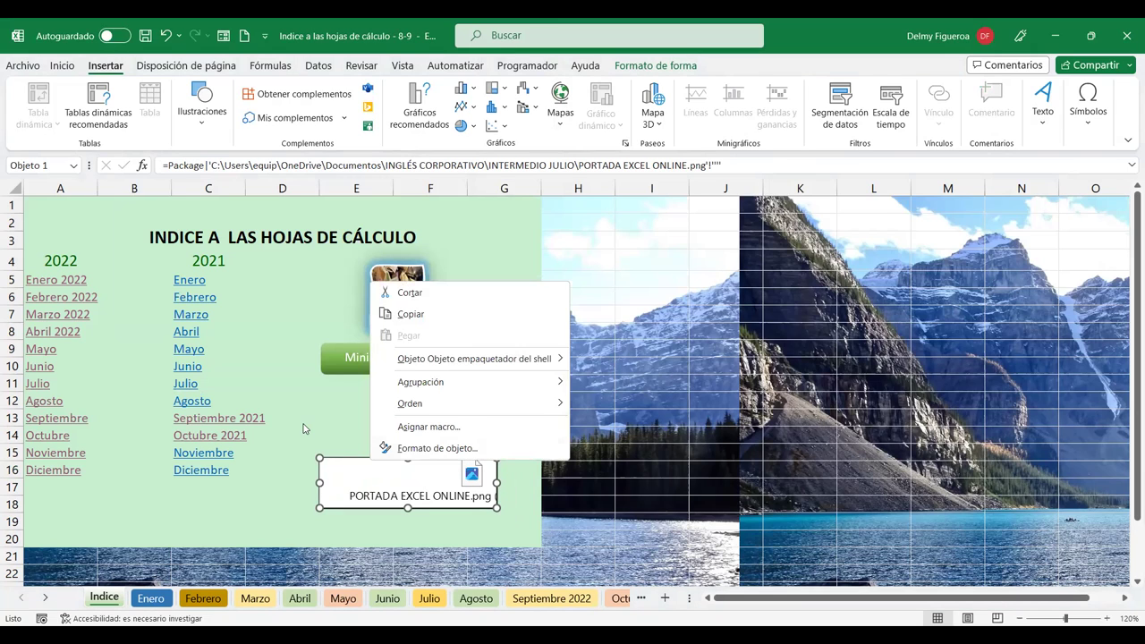
pyautogui.click(399, 477)
pyautogui.press('Delete')
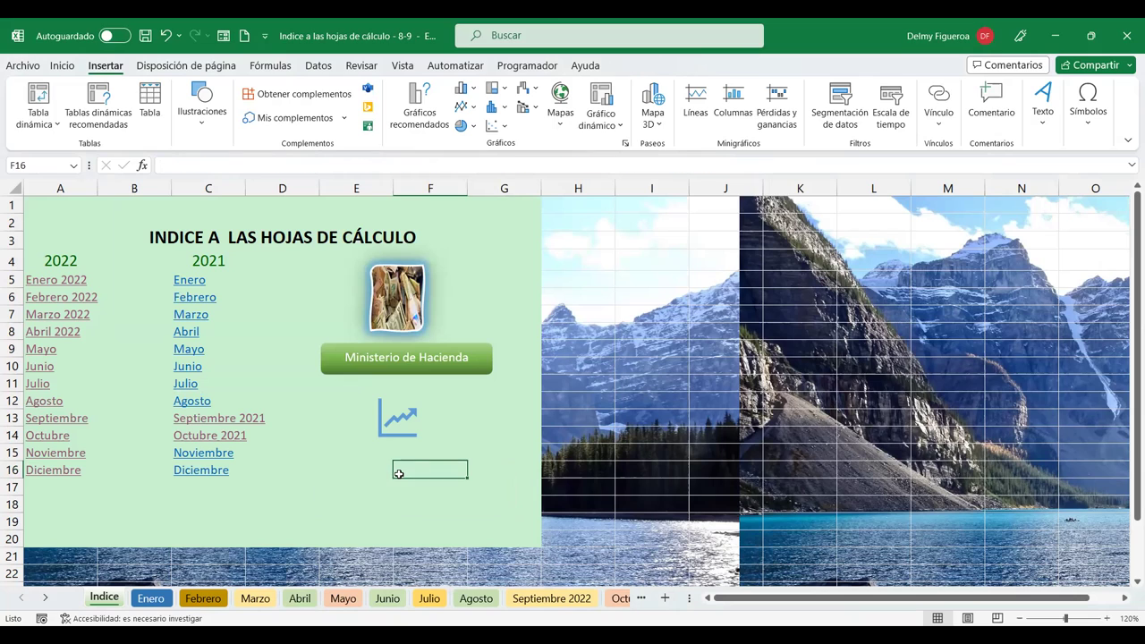
# - Reopen the Object dialog on its Create from File option
pyautogui.click(1043, 117)
pyautogui.click(1121, 170)
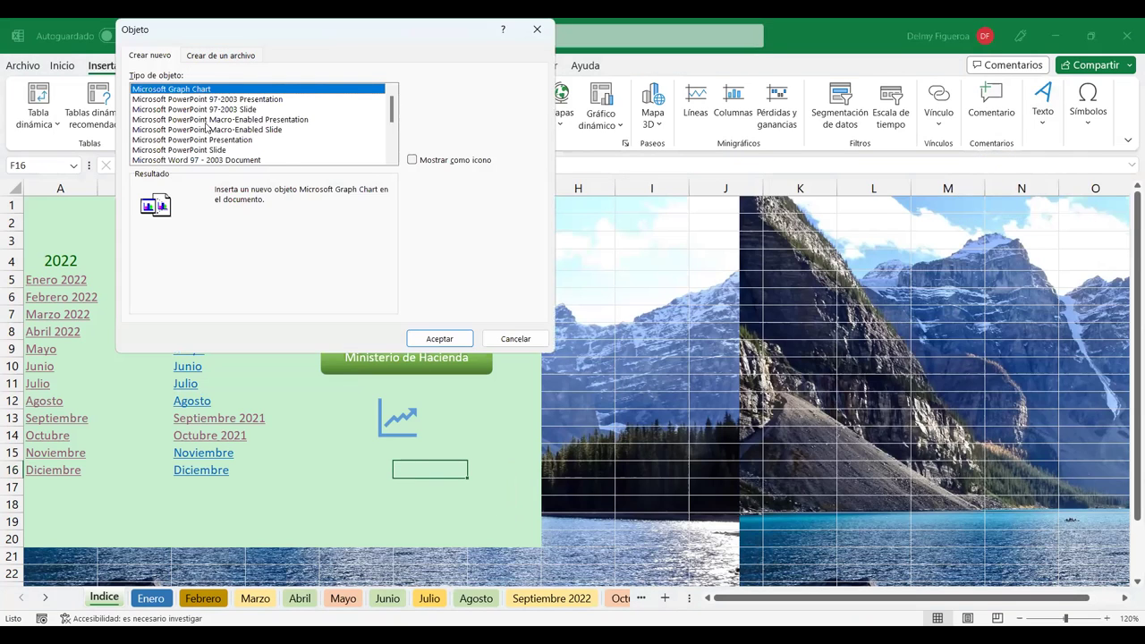
pyautogui.click(237, 57)
# - Choose PORTADA EXCEL ONLINE as the source file with Link to file and Display as icon ticked
pyautogui.click(441, 94)
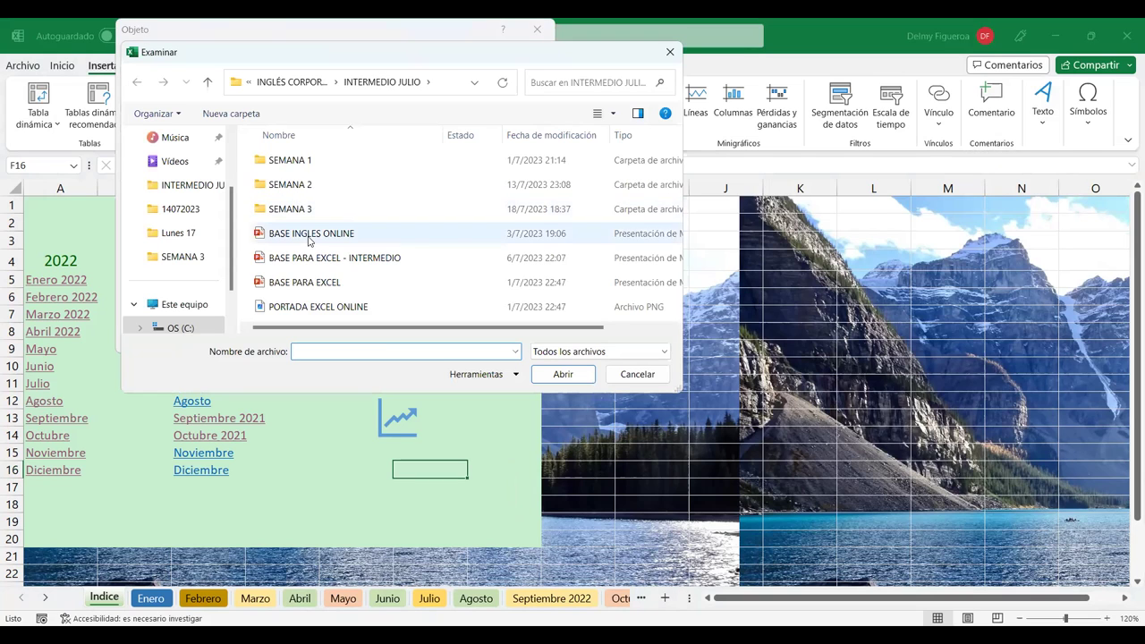
pyautogui.click(331, 306)
pyautogui.doubleClick(331, 306)
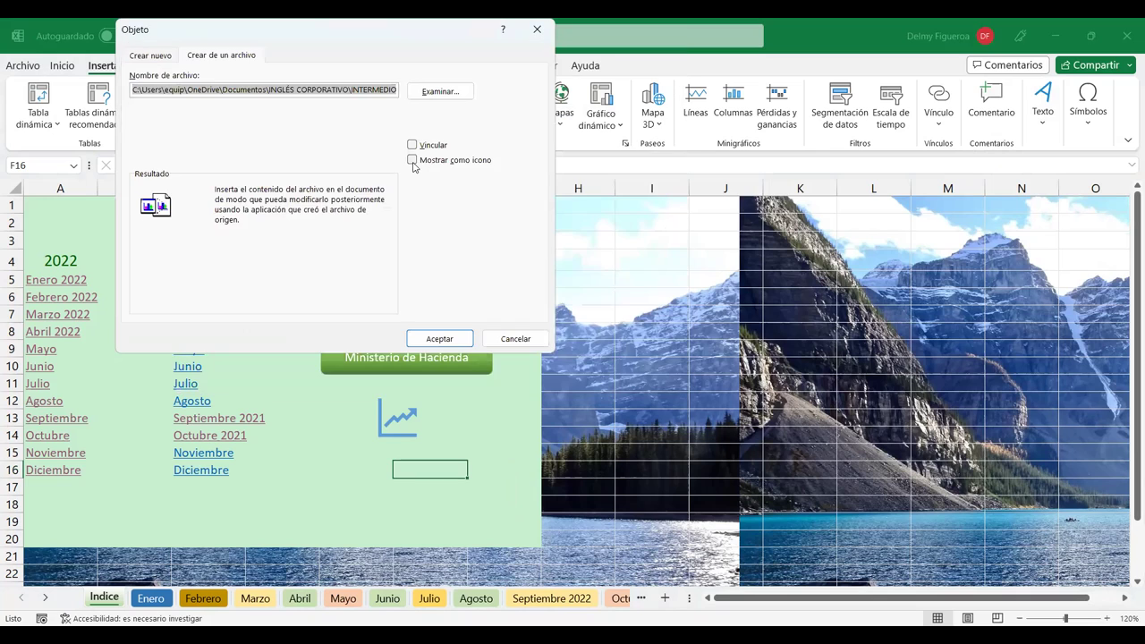
pyautogui.click(412, 161)
pyautogui.click(412, 145)
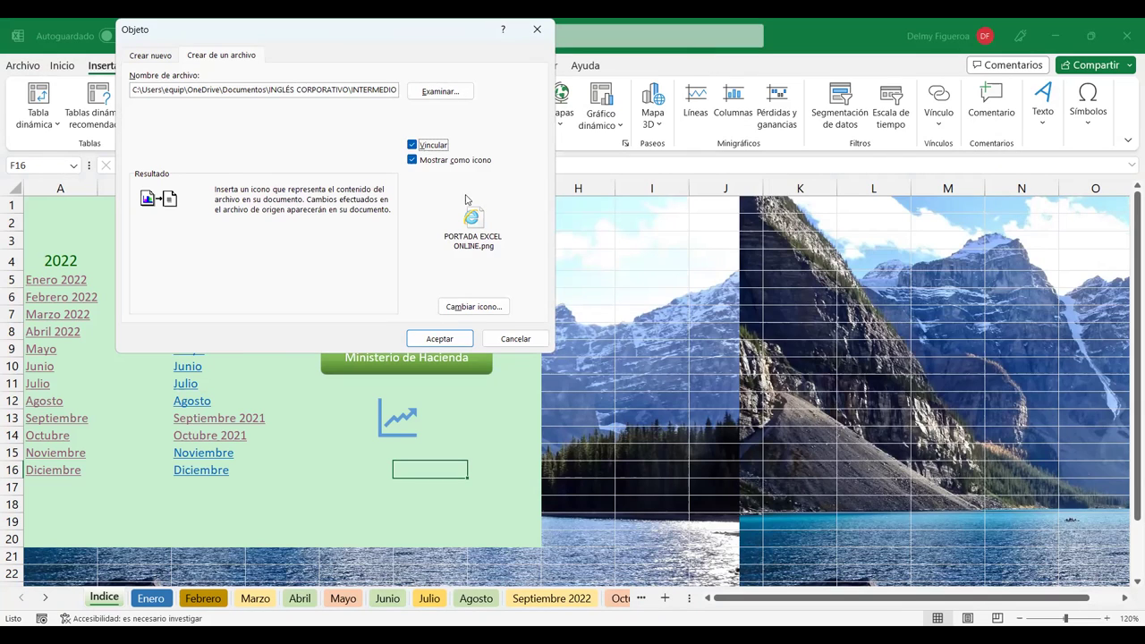
# - Change the object's icon to the picture icon and insert it on Indice
pyautogui.click(483, 310)
pyautogui.scroll(-2, 266, 190)
pyautogui.scroll(-1, 265, 190)
pyautogui.scroll(-2, 265, 190)
pyautogui.scroll(-1, 266, 190)
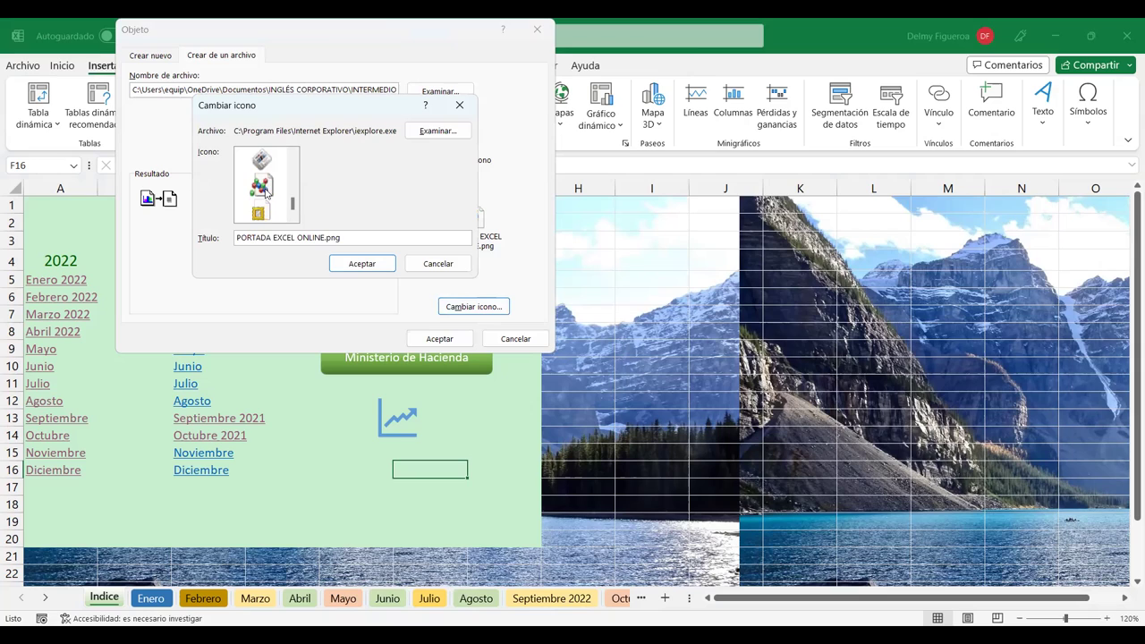
pyautogui.scroll(-1, 266, 191)
pyautogui.scroll(1, 265, 190)
pyautogui.moveTo(292, 207)
pyautogui.mouseDown()
pyautogui.moveTo(296, 164)
pyautogui.moveTo(297, 185)
pyautogui.mouseUp()
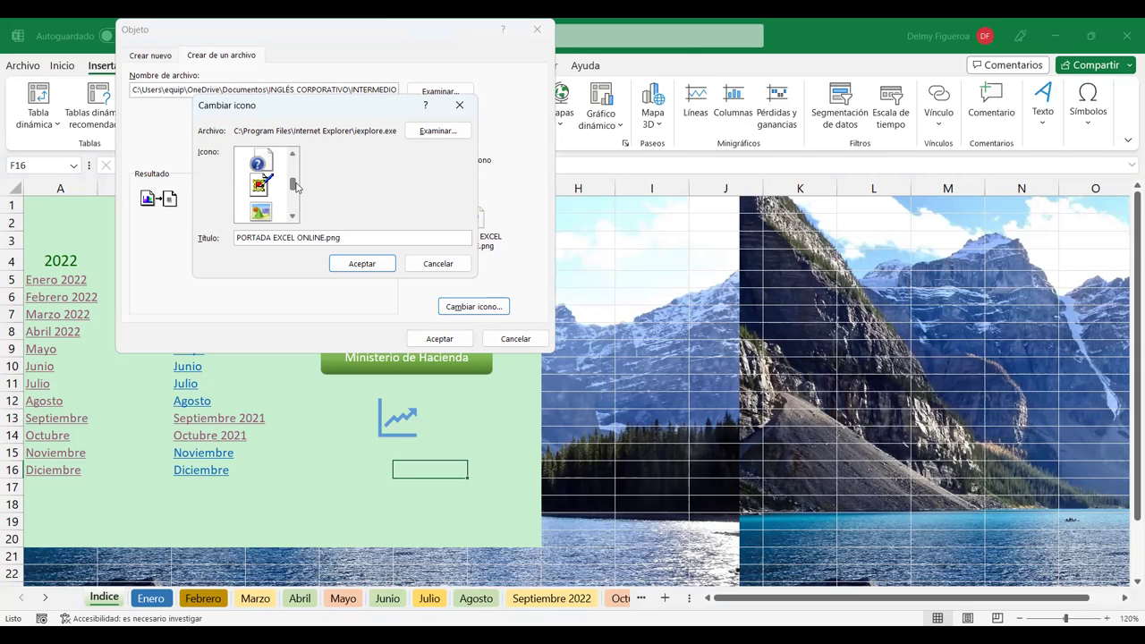
pyautogui.click(262, 213)
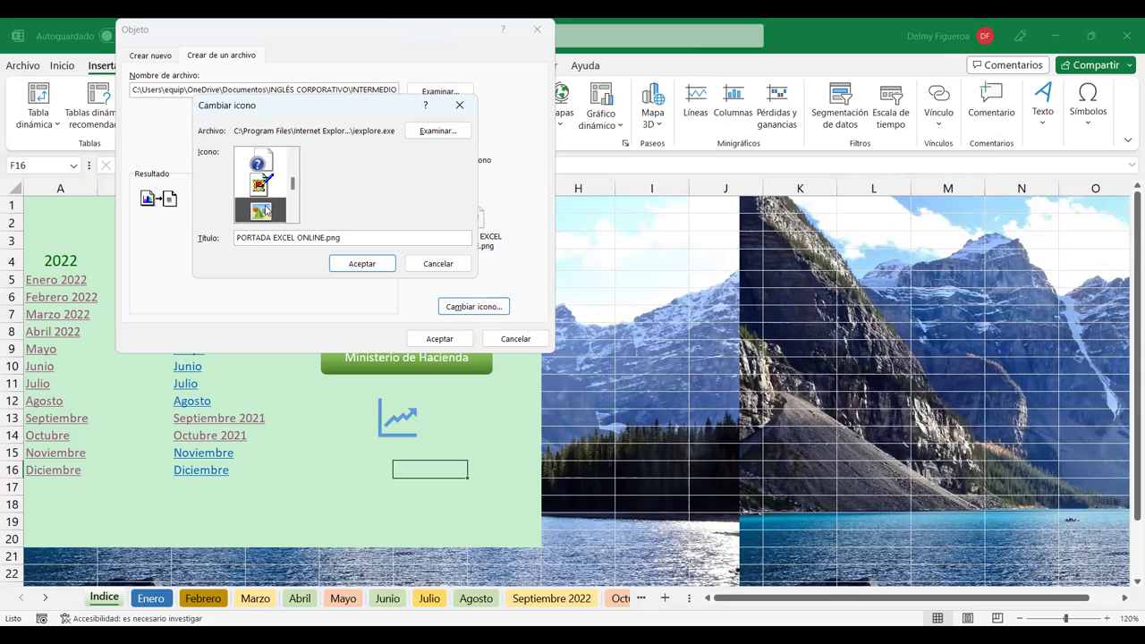
pyautogui.click(363, 263)
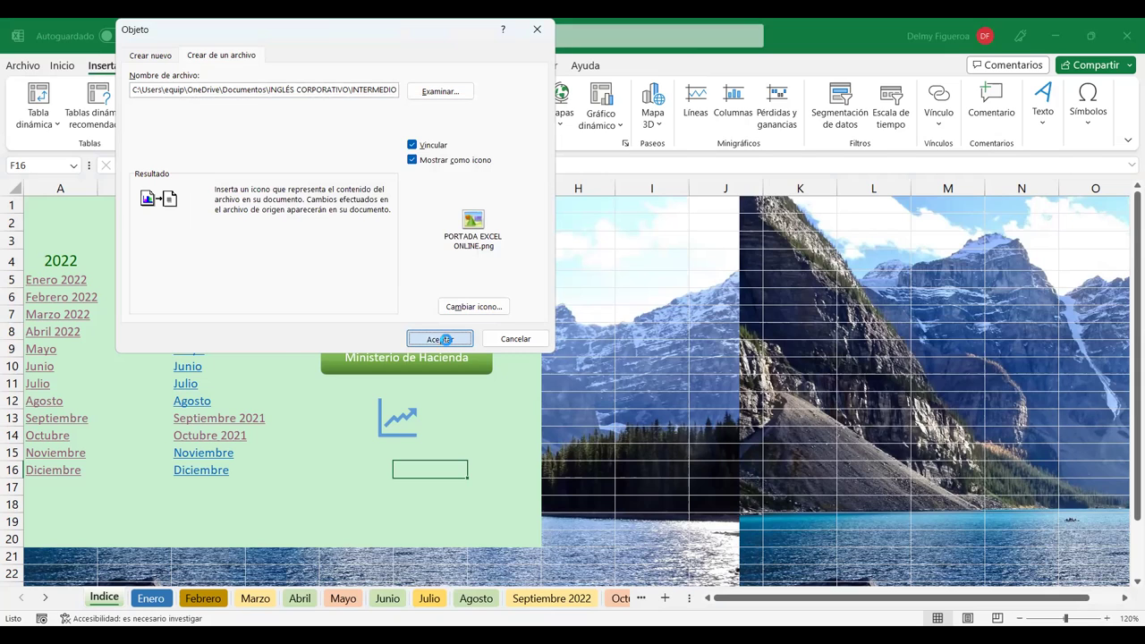
pyautogui.click(446, 338)
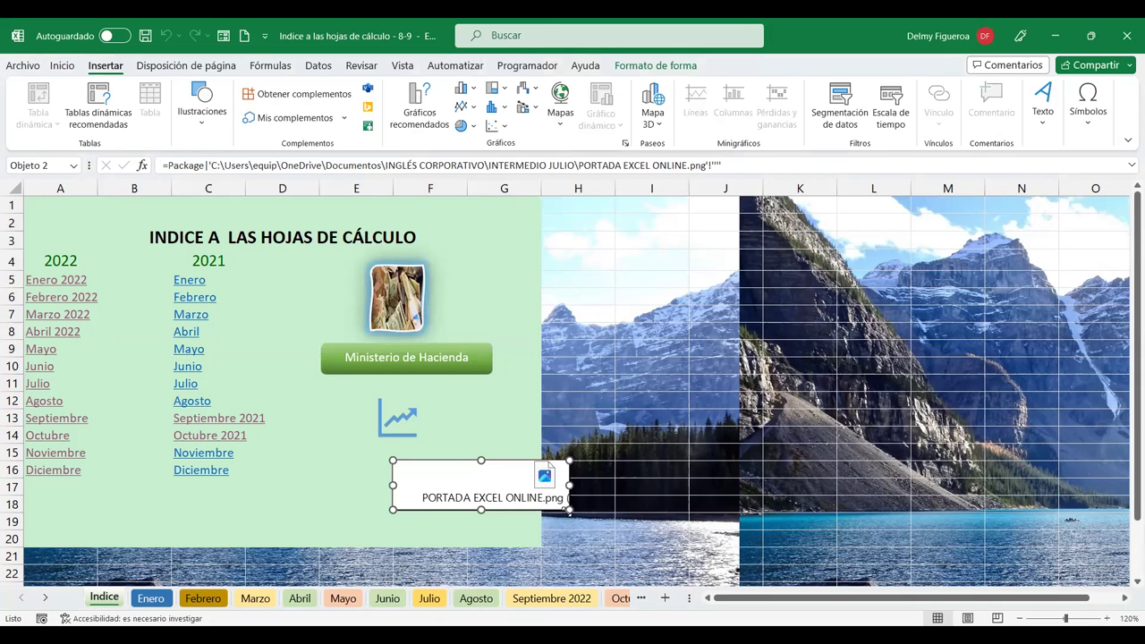
# - Shrink the PORTADA icon object and nudge it just beneath the line-chart icon
pyautogui.moveTo(569, 508); pyautogui.dragTo(446, 478)
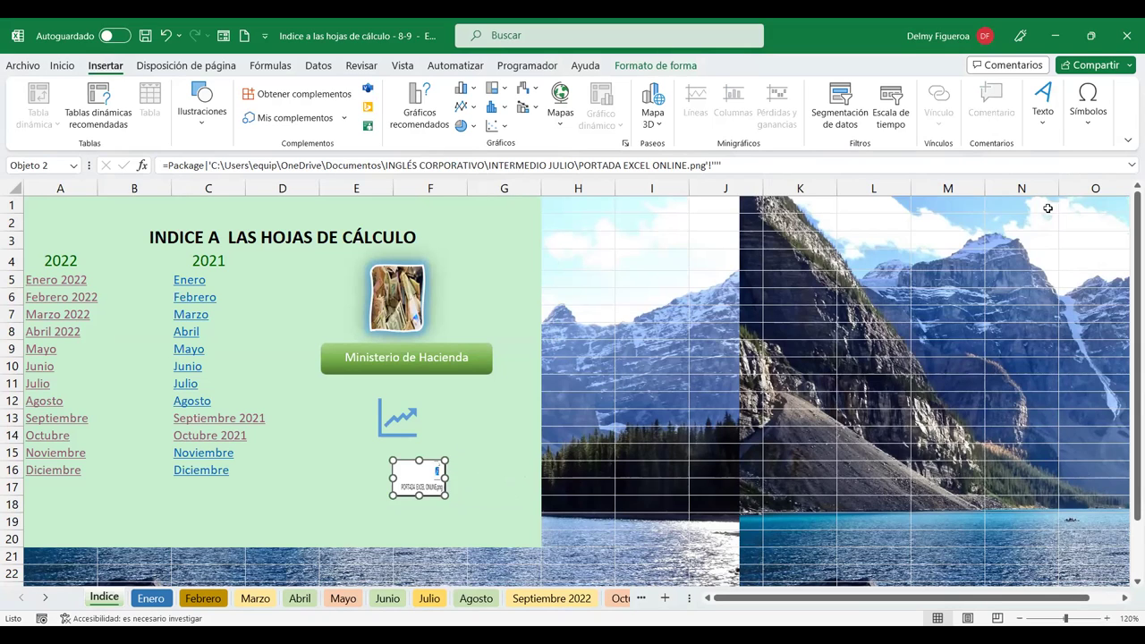
pyautogui.click(1044, 134)
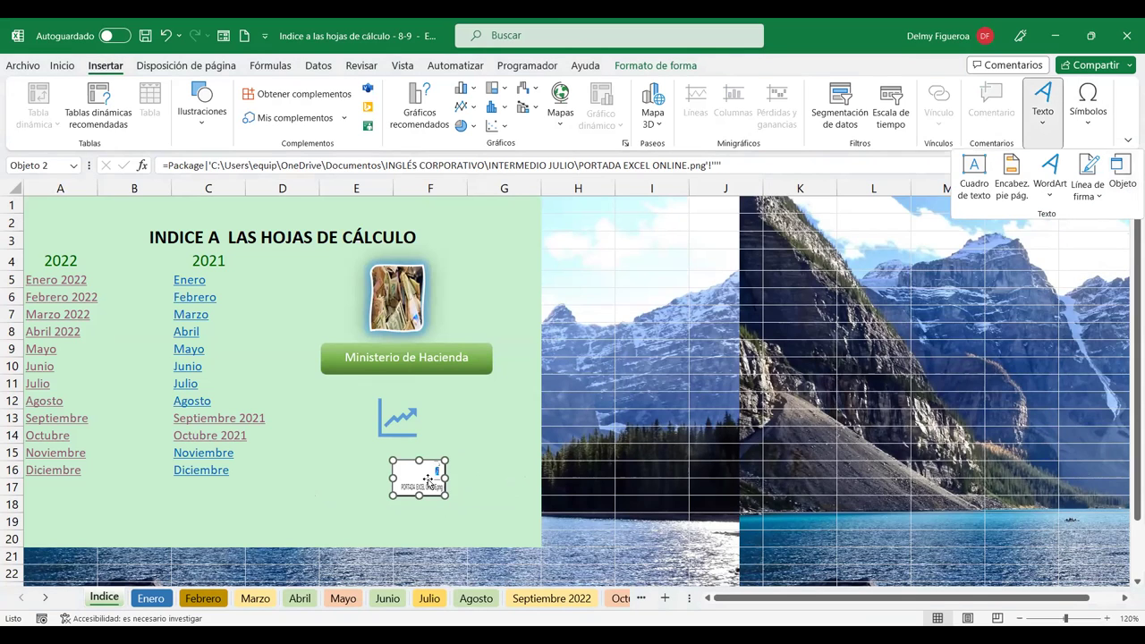
pyautogui.rightClick(428, 483)
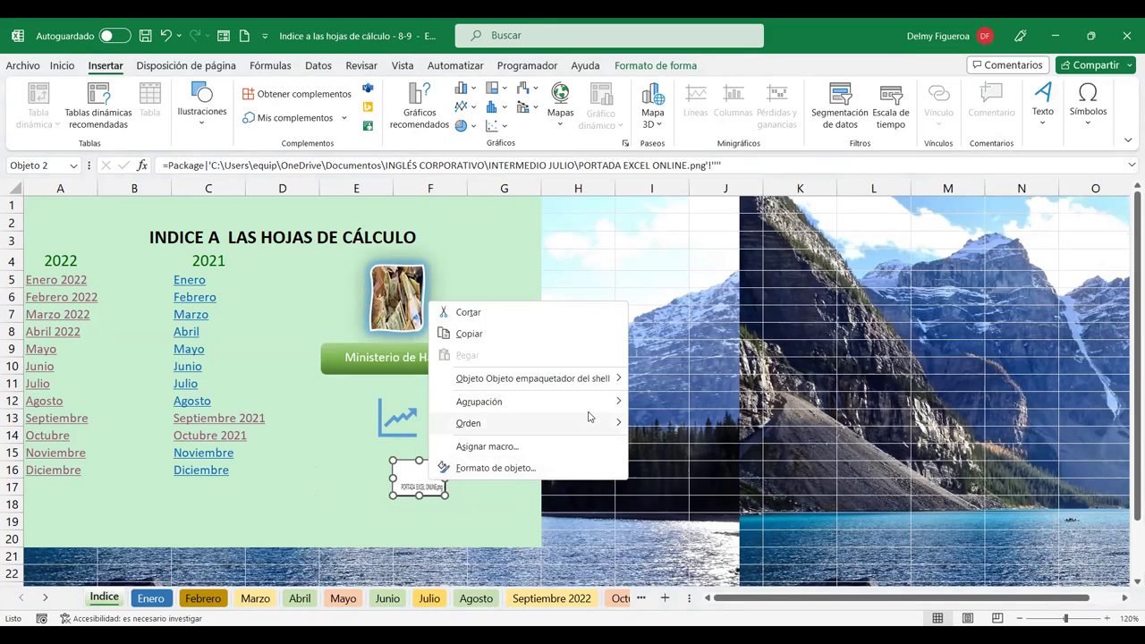
pyautogui.click(423, 466)
pyautogui.moveTo(433, 470); pyautogui.dragTo(416, 463)
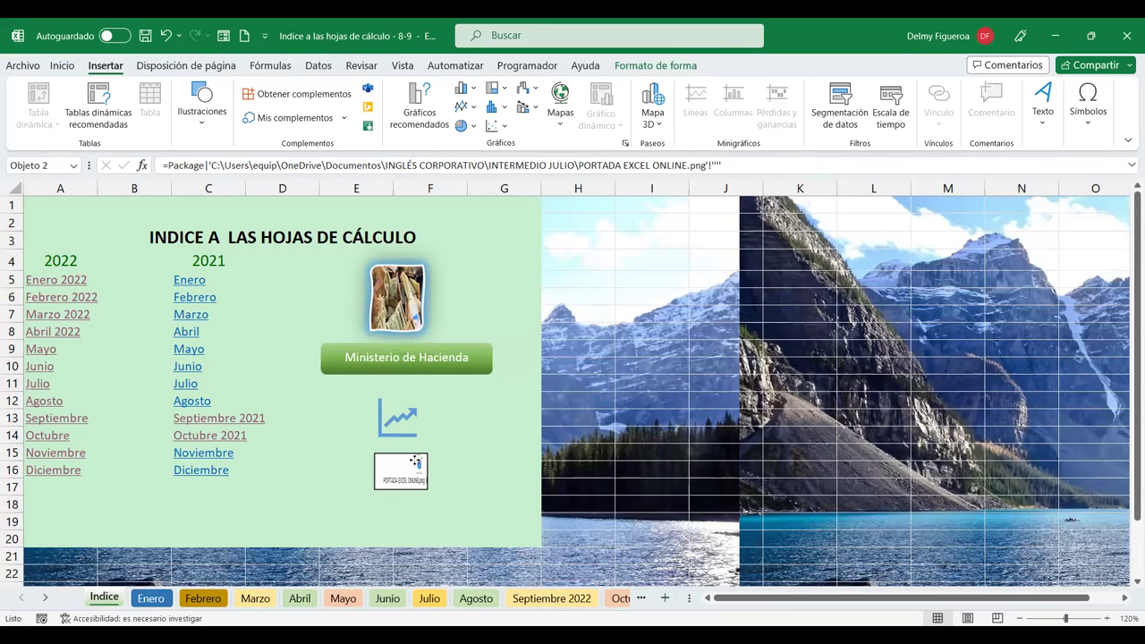
pyautogui.click(464, 456)
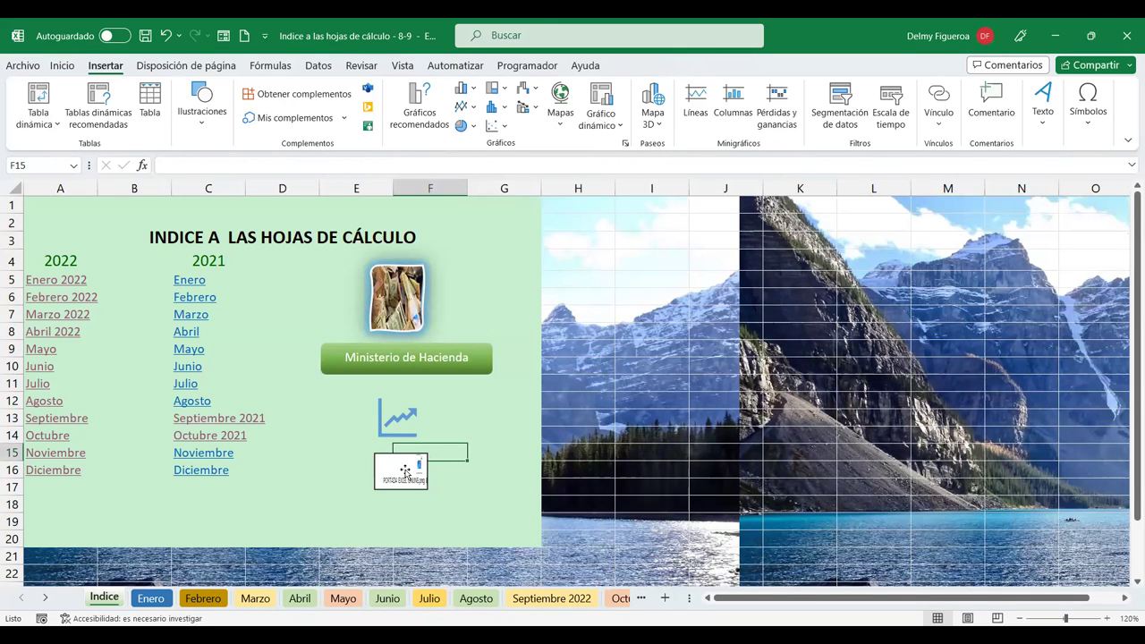
pyautogui.click(405, 472)
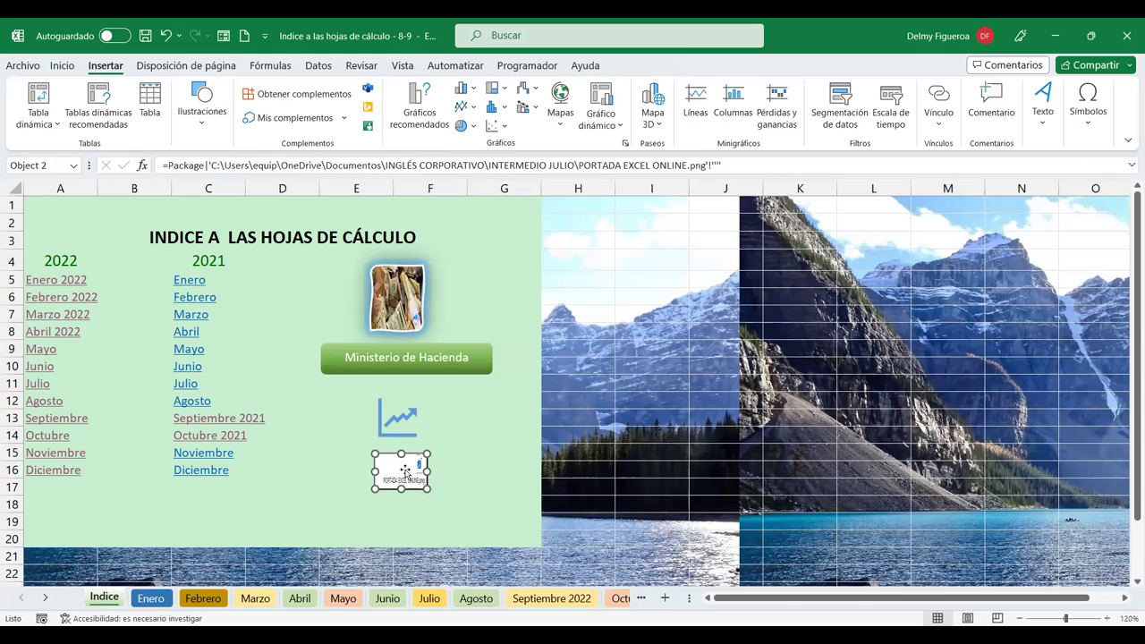
pyautogui.click(457, 463)
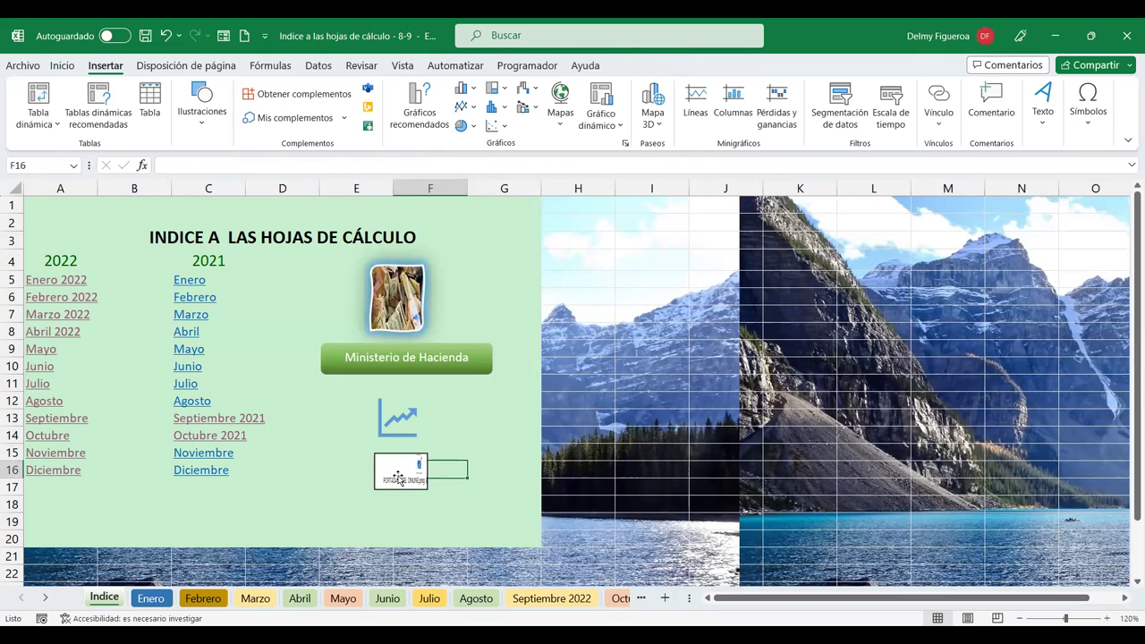
pyautogui.click(488, 446)
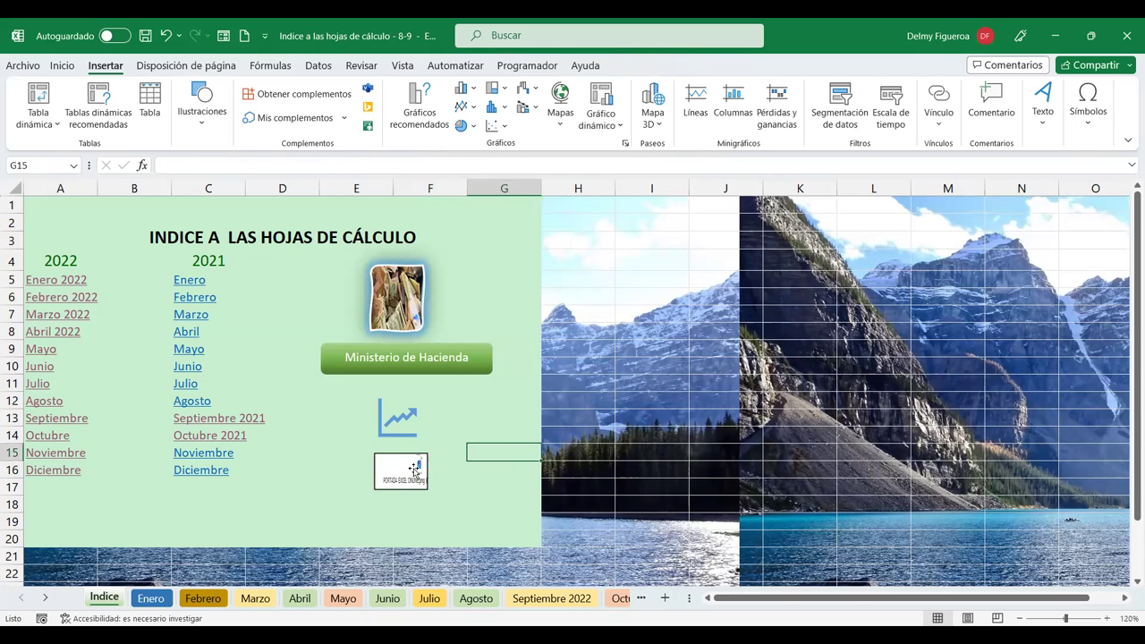
# - Open PORTADA EXCEL ONLINE.png from the icon object, then deselect it
pyautogui.click(409, 474)
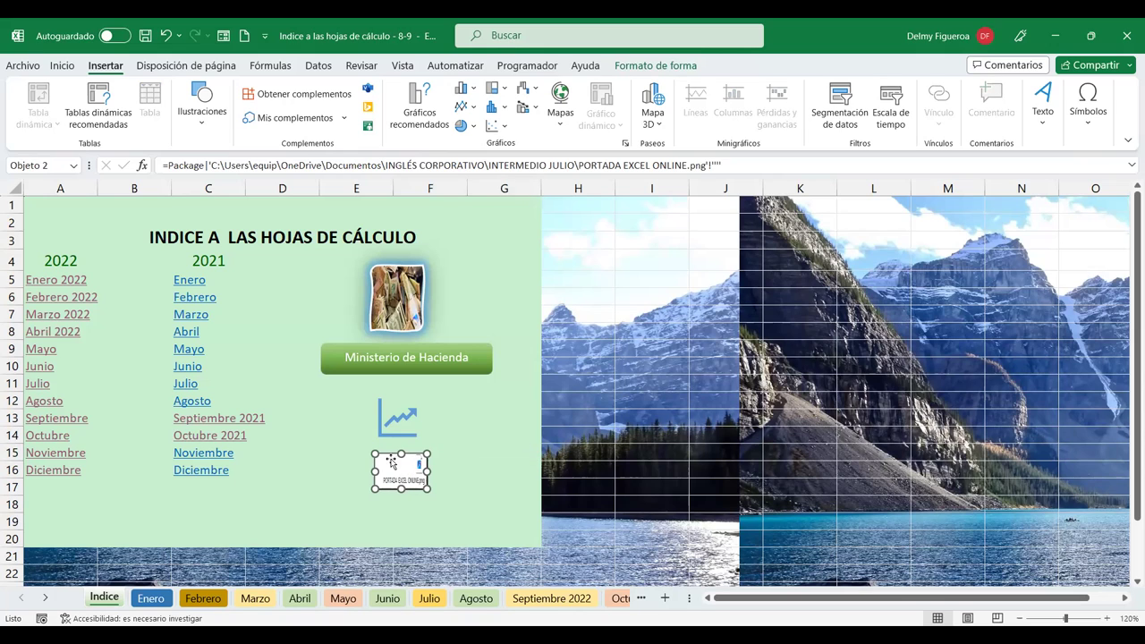
pyautogui.doubleClick(392, 470)
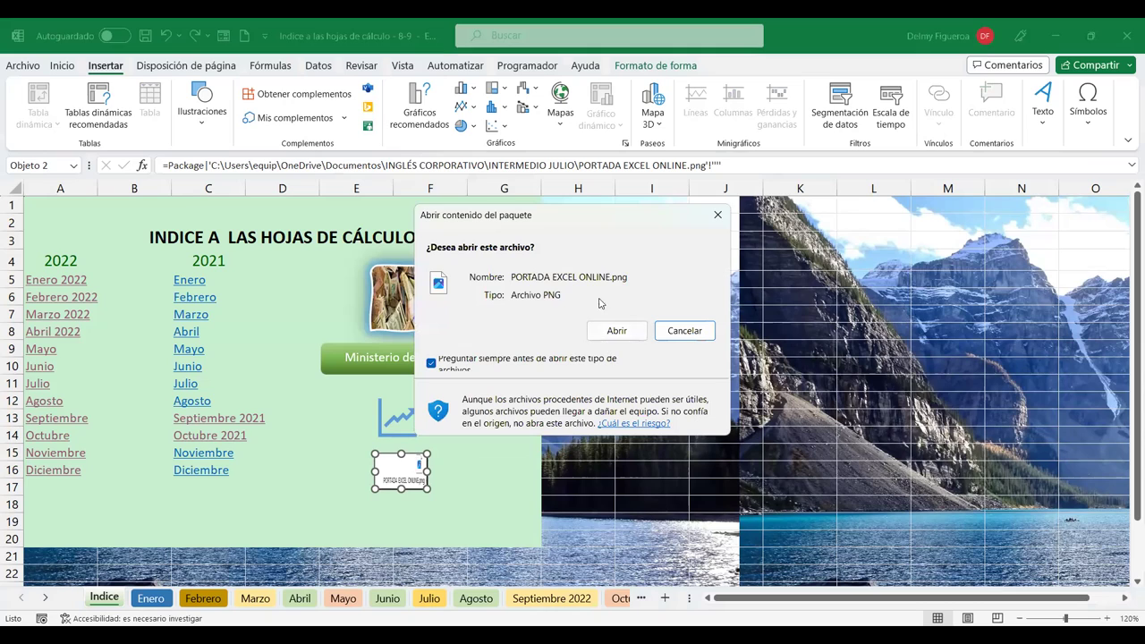
pyautogui.click(616, 337)
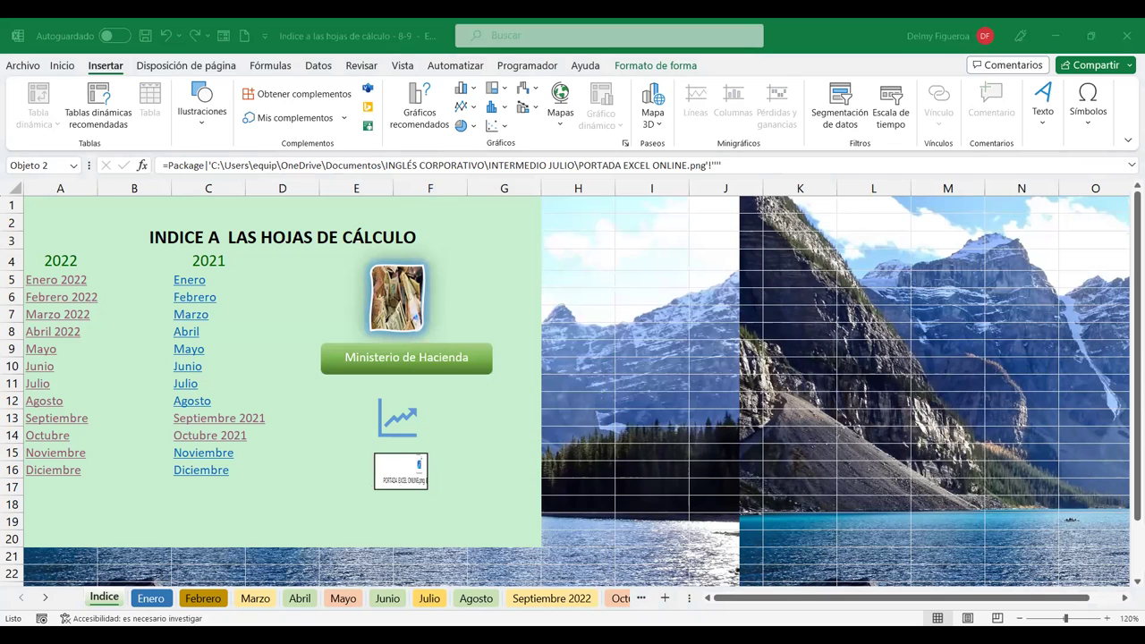
pyautogui.click(470, 450)
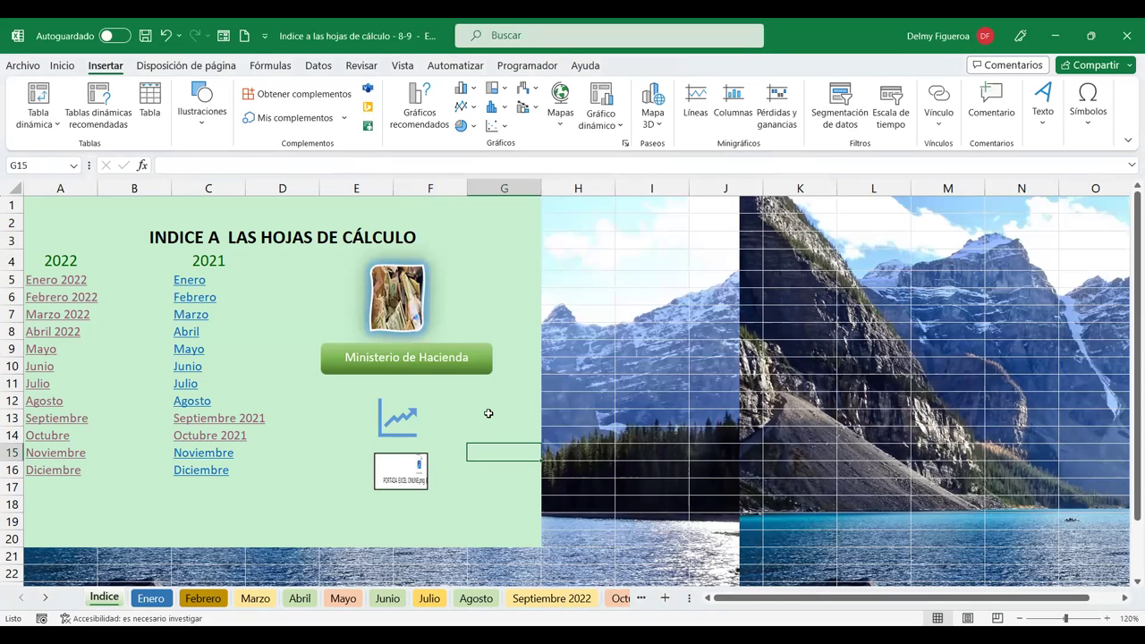
pyautogui.click(151, 597)
pyautogui.click(14, 185)
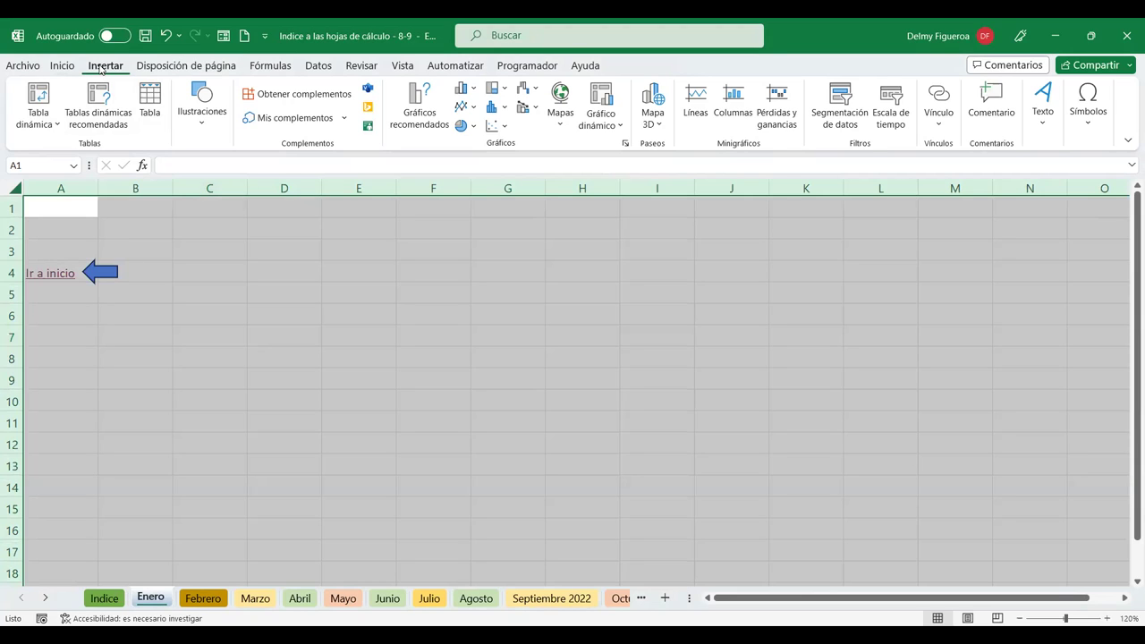
pyautogui.rightClick(87, 205)
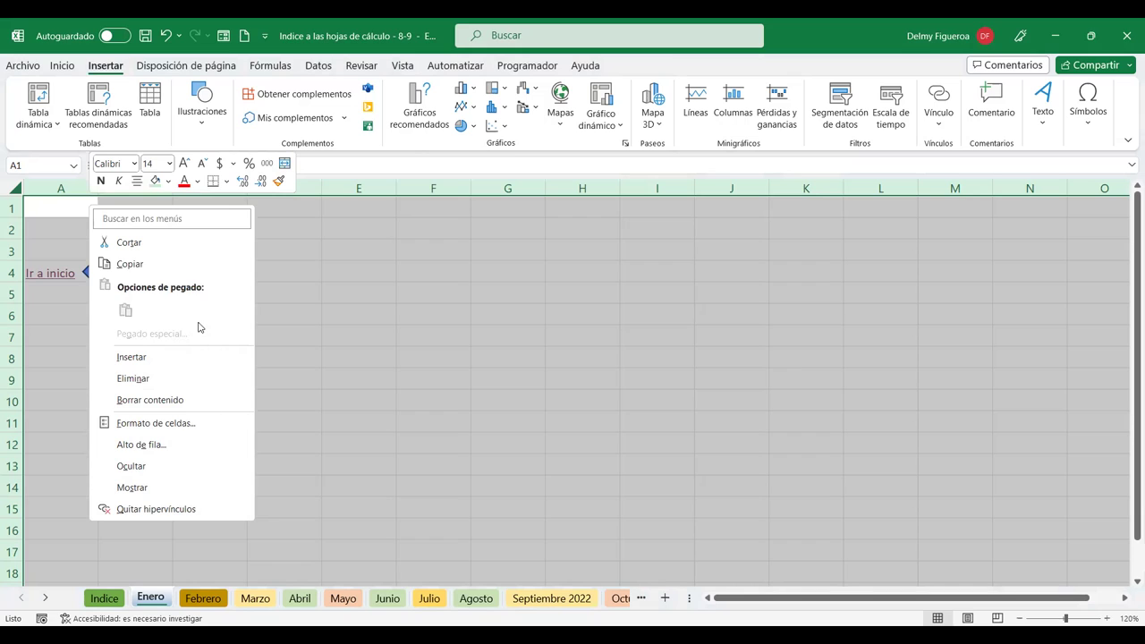
pyautogui.click(186, 429)
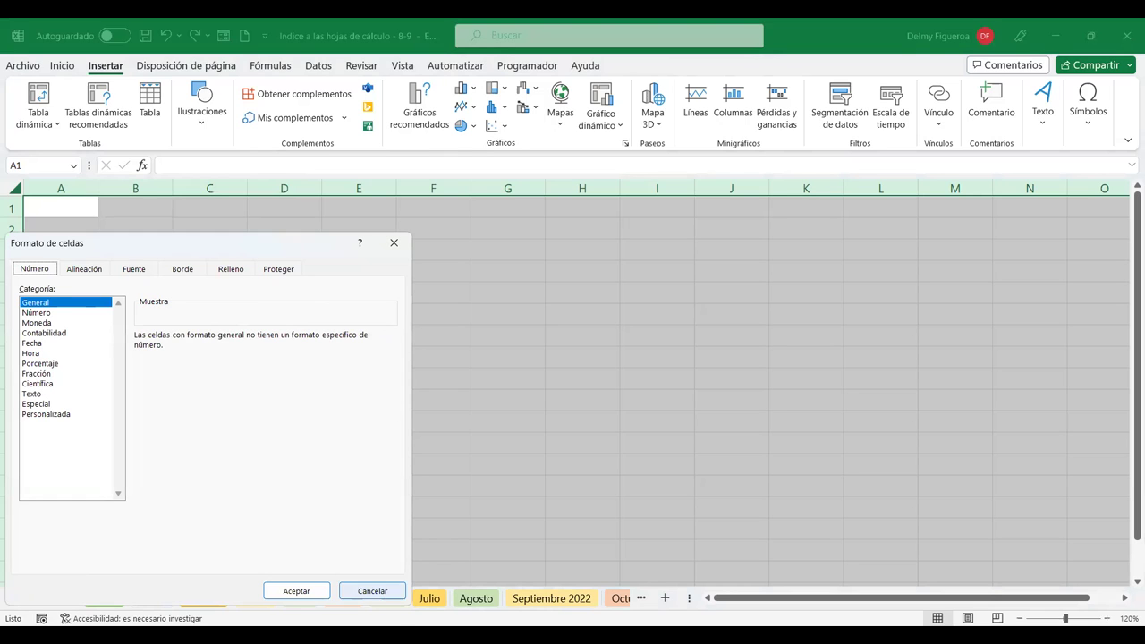
pyautogui.click(296, 590)
pyautogui.click(98, 317)
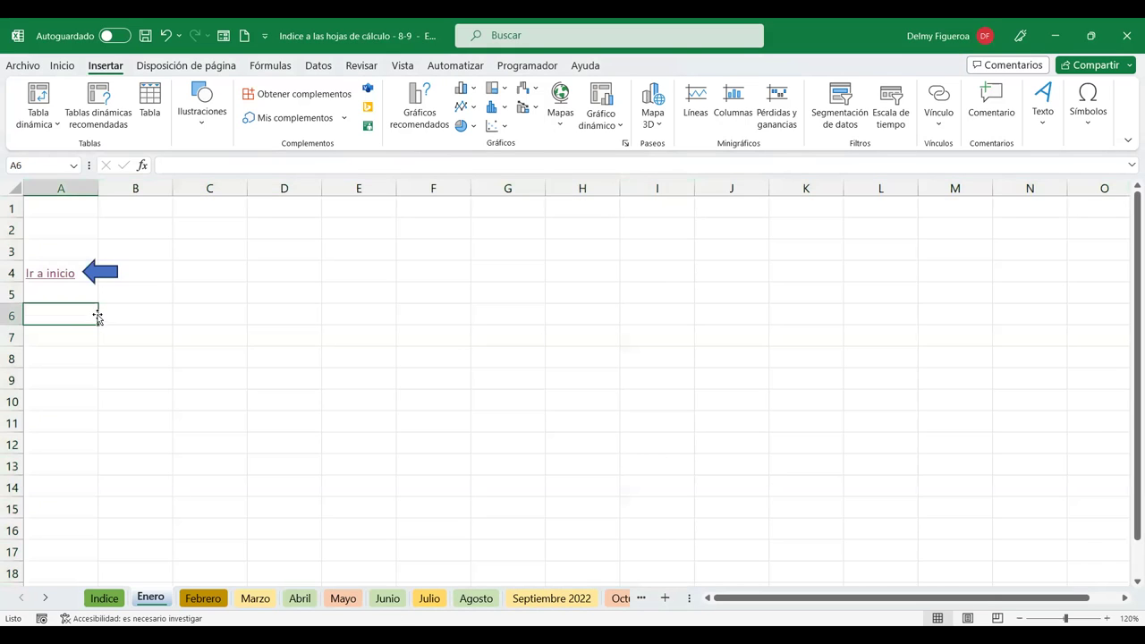
pyautogui.click(14, 188)
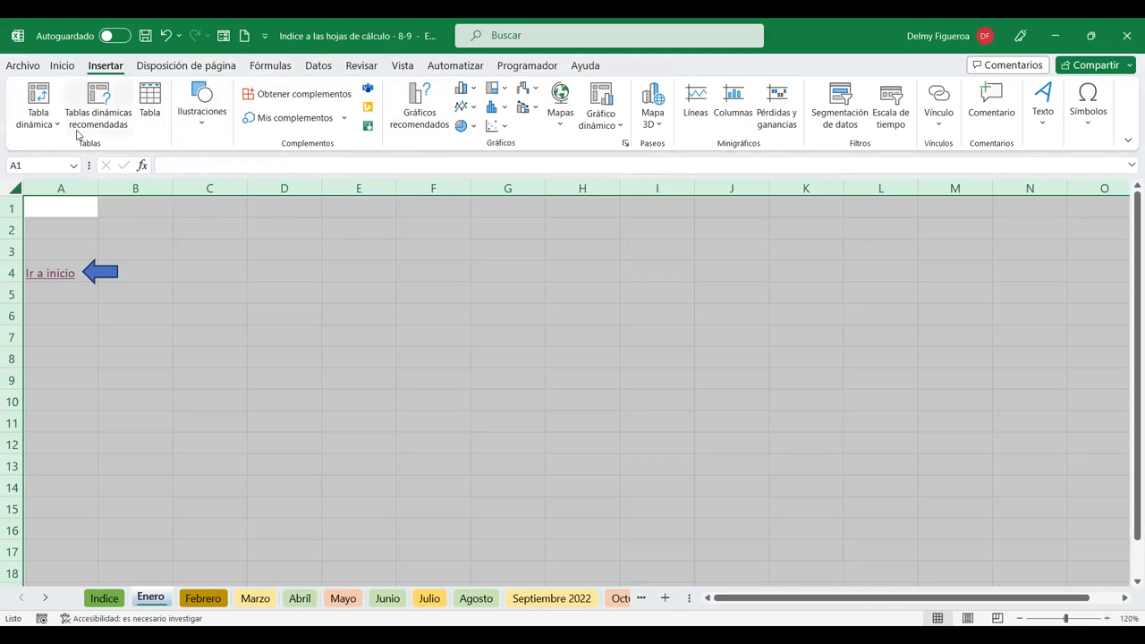
pyautogui.click(106, 599)
pyautogui.click(769, 364)
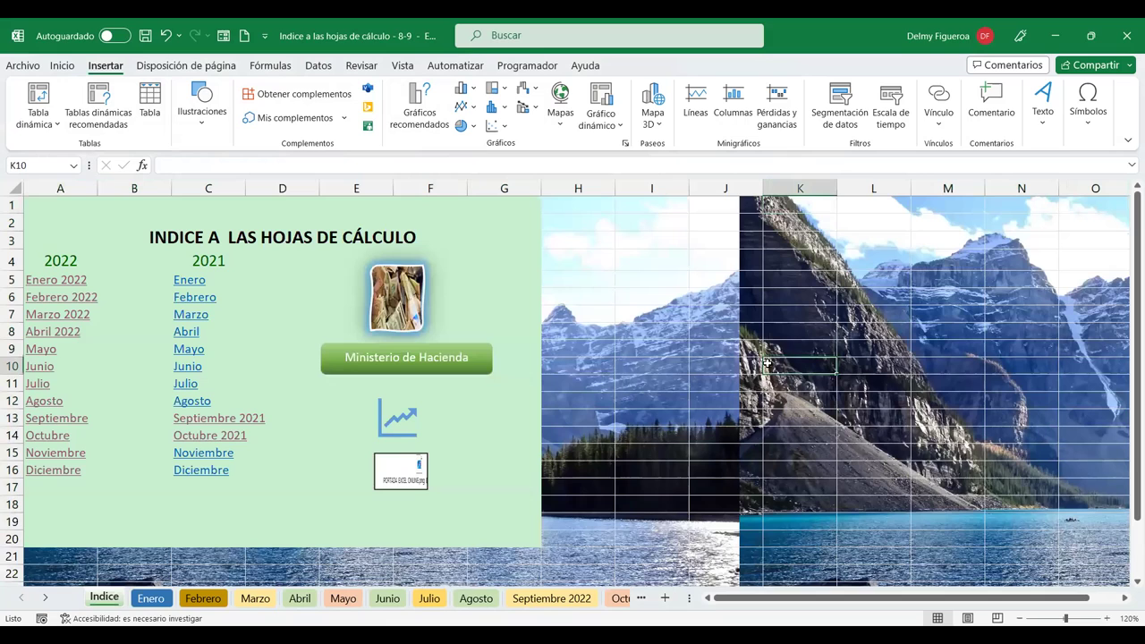
pyautogui.click(811, 345)
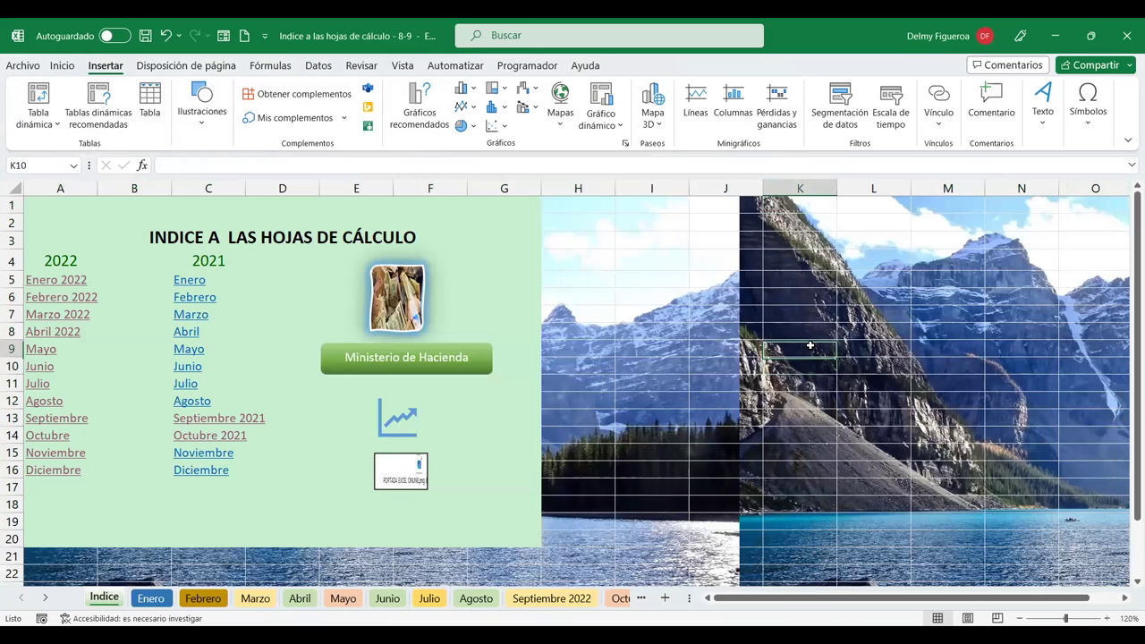
pyautogui.rightClick(810, 346)
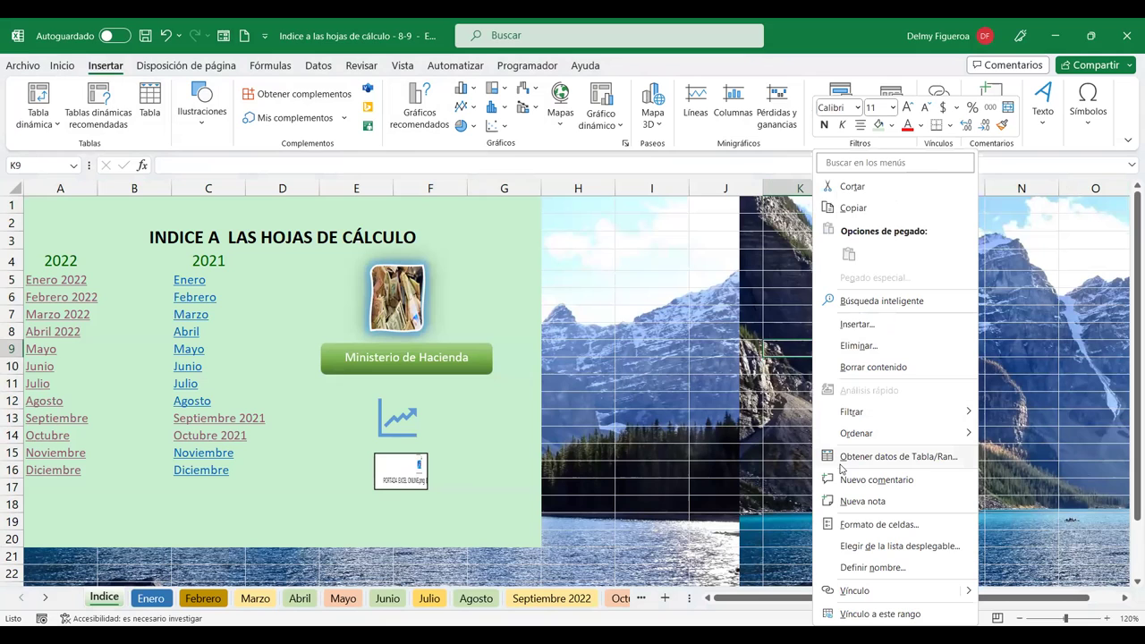
pyautogui.click(966, 594)
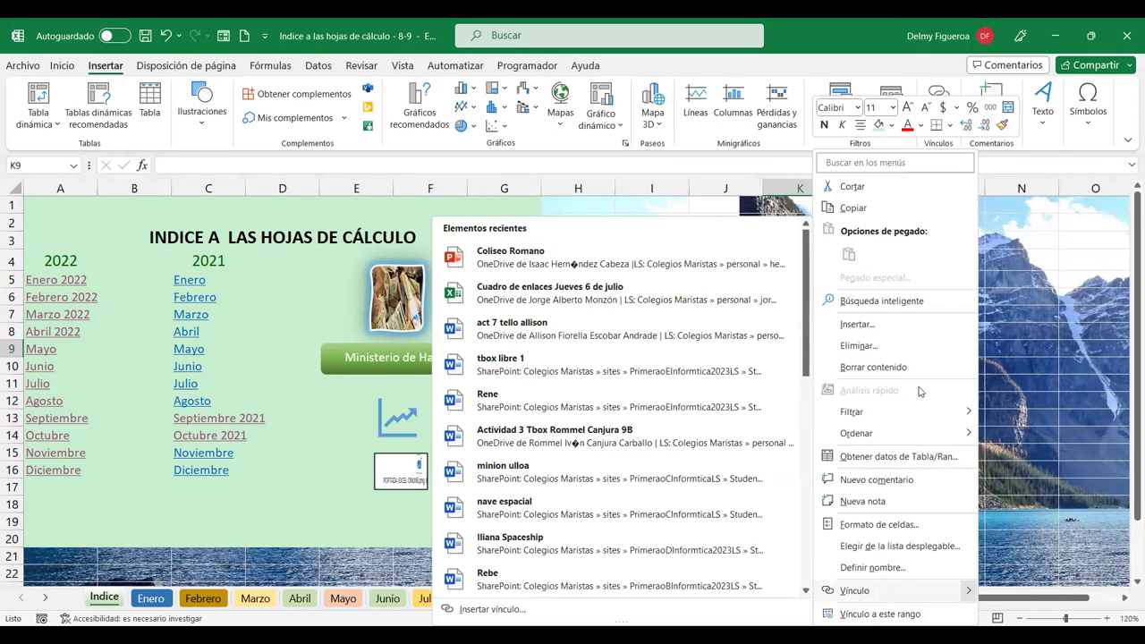
pyautogui.click(682, 402)
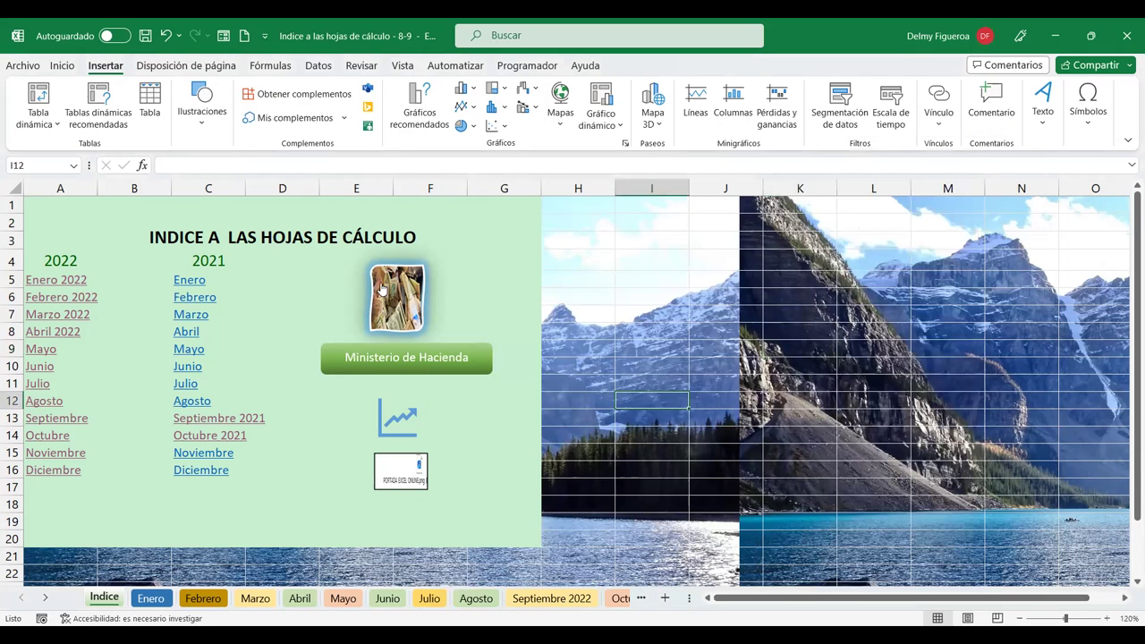
pyautogui.click(16, 185)
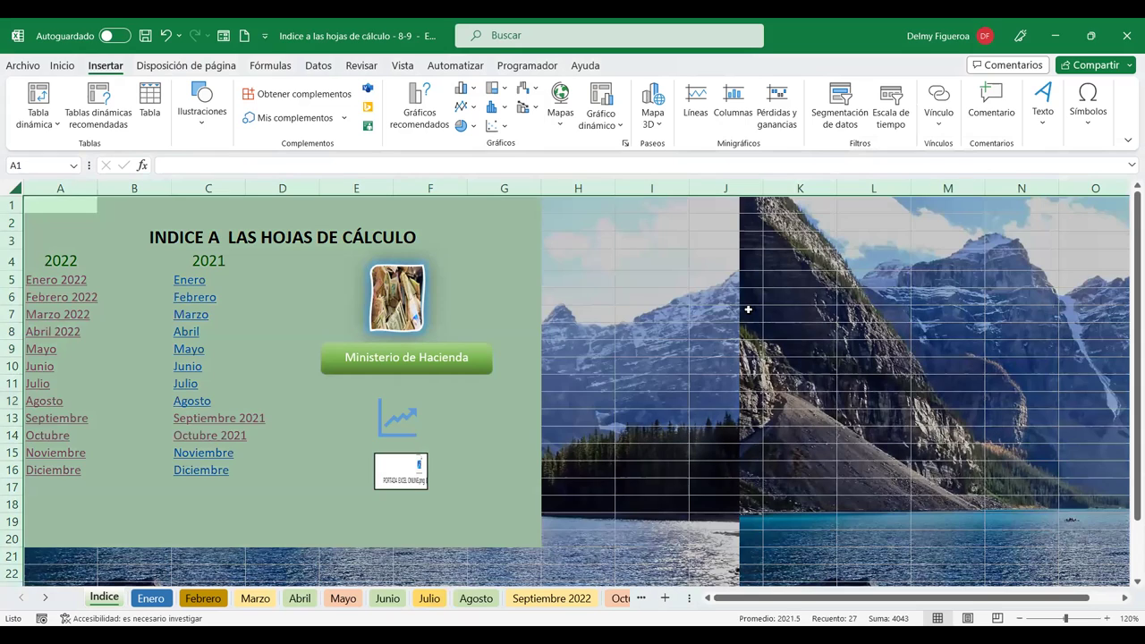
pyautogui.rightClick(748, 310)
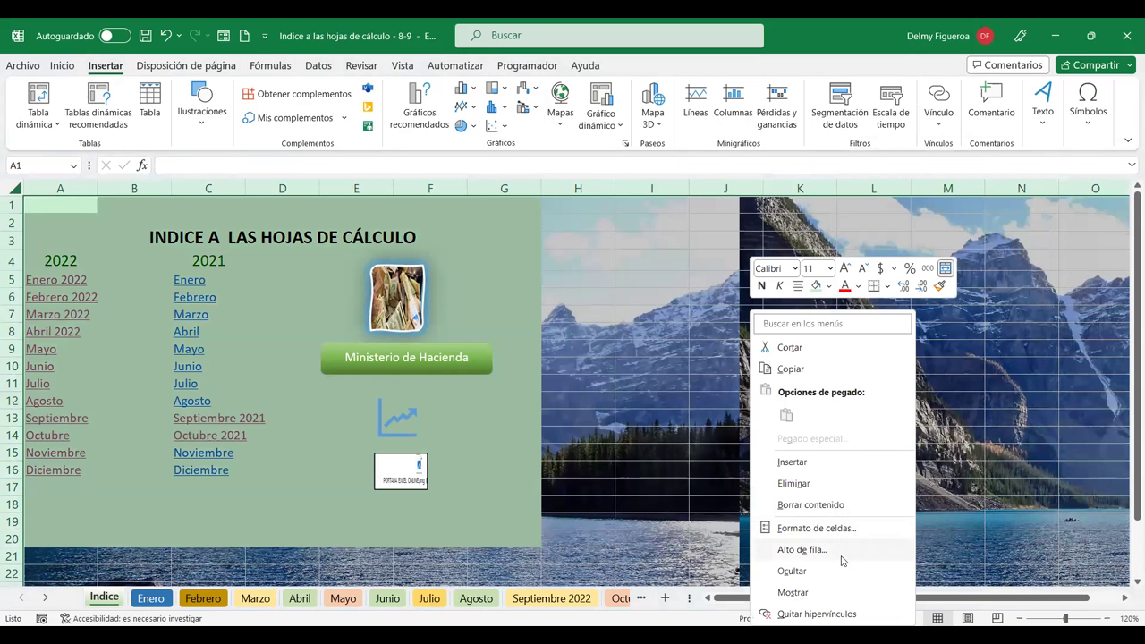
pyautogui.click(851, 528)
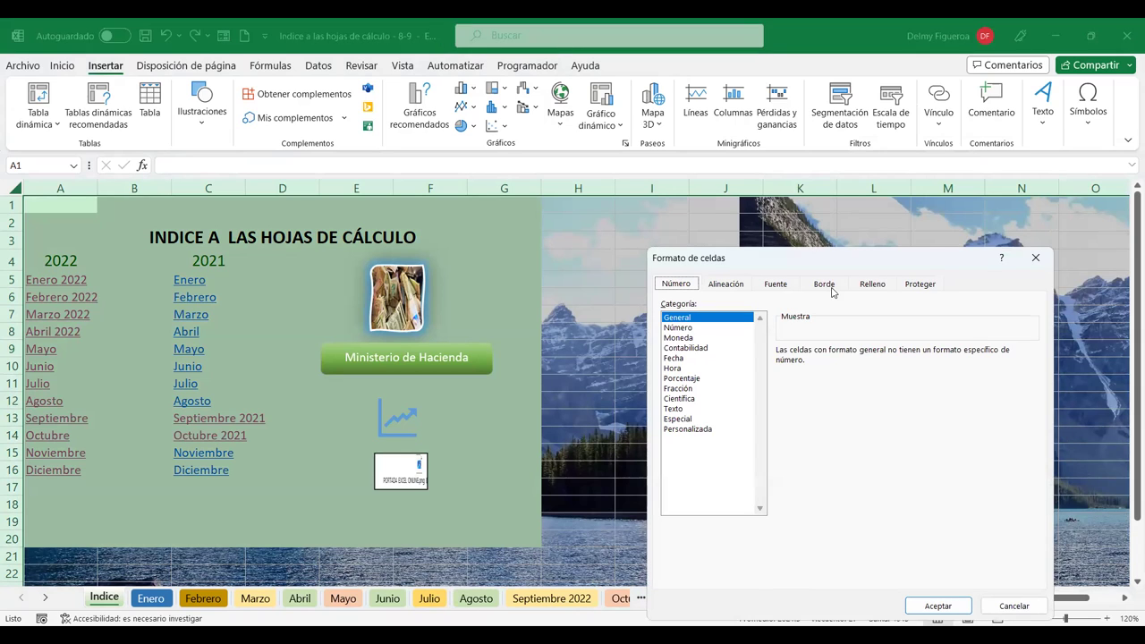
pyautogui.click(873, 285)
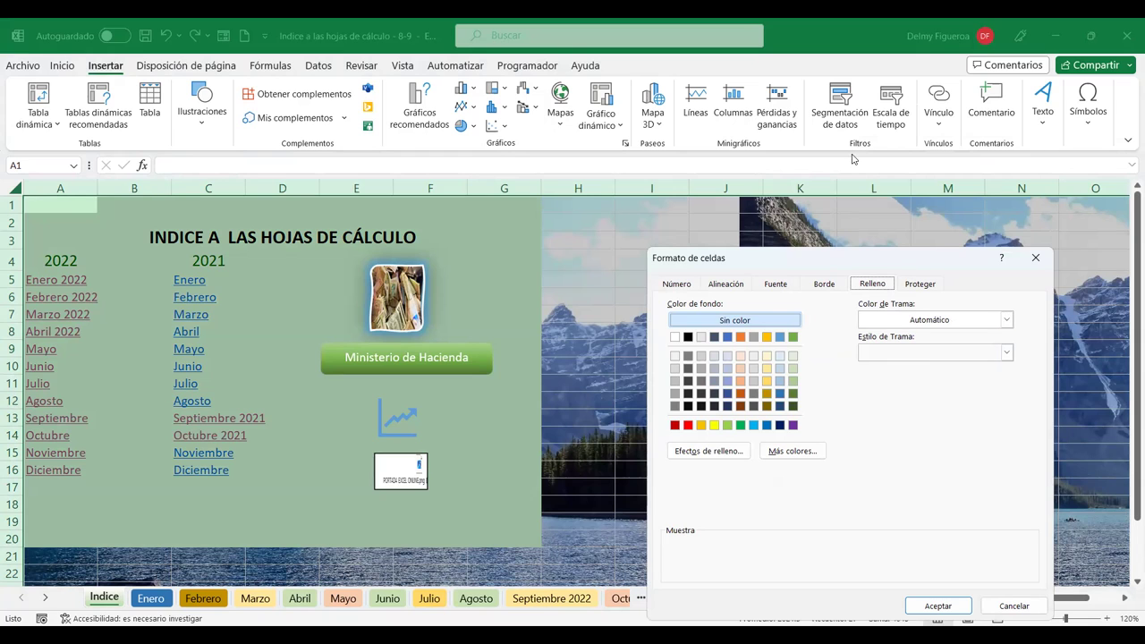
pyautogui.moveTo(905, 263); pyautogui.dragTo(835, 135)
pyautogui.click(936, 194)
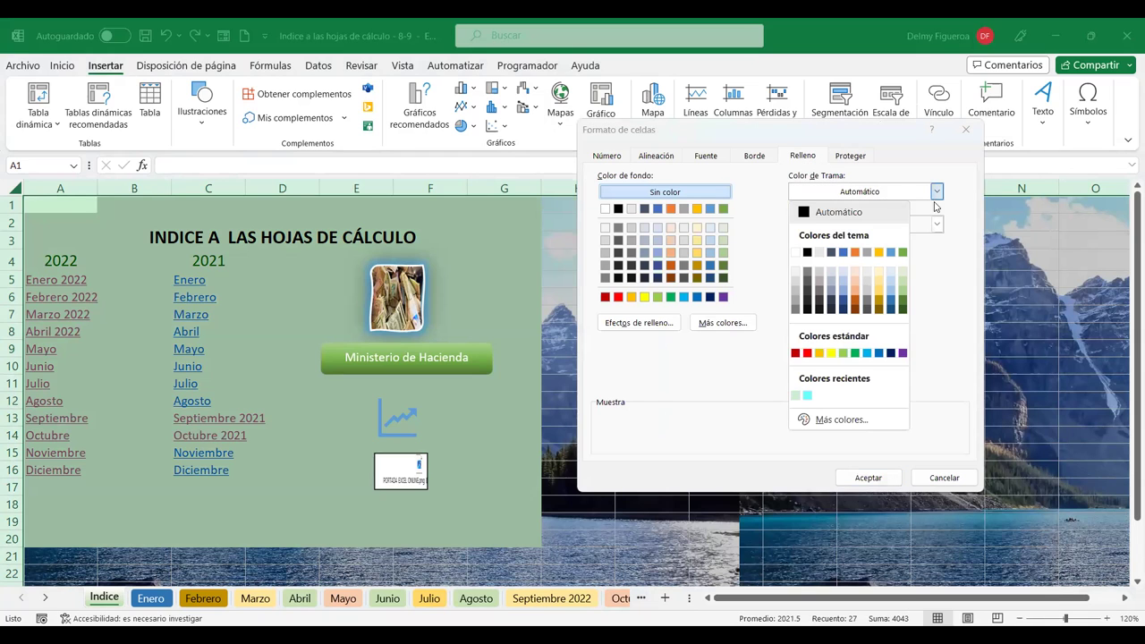
pyautogui.click(718, 328)
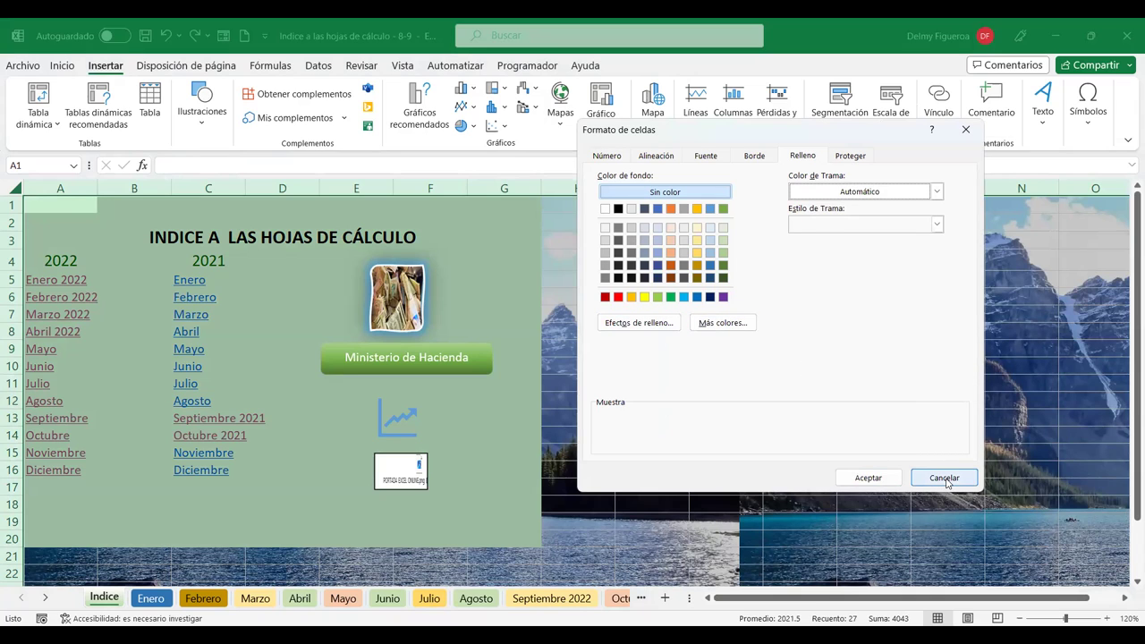
pyautogui.click(945, 480)
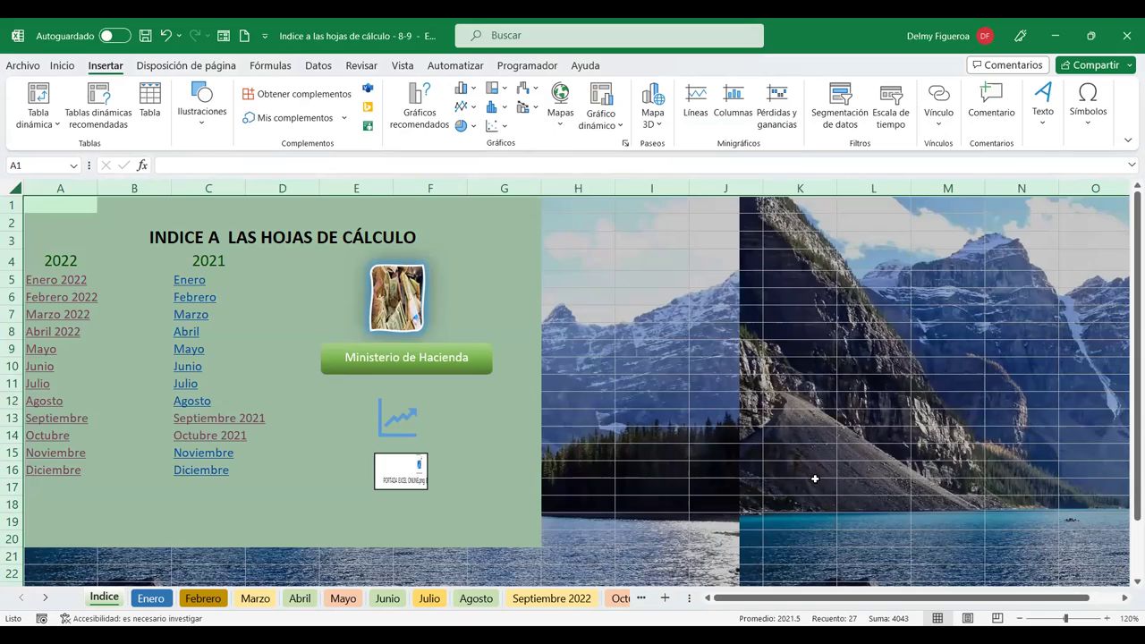
# - Scroll the sheet tabs to the end, switch to the Gráficos sheet, and select cell F14
pyautogui.click(814, 478)
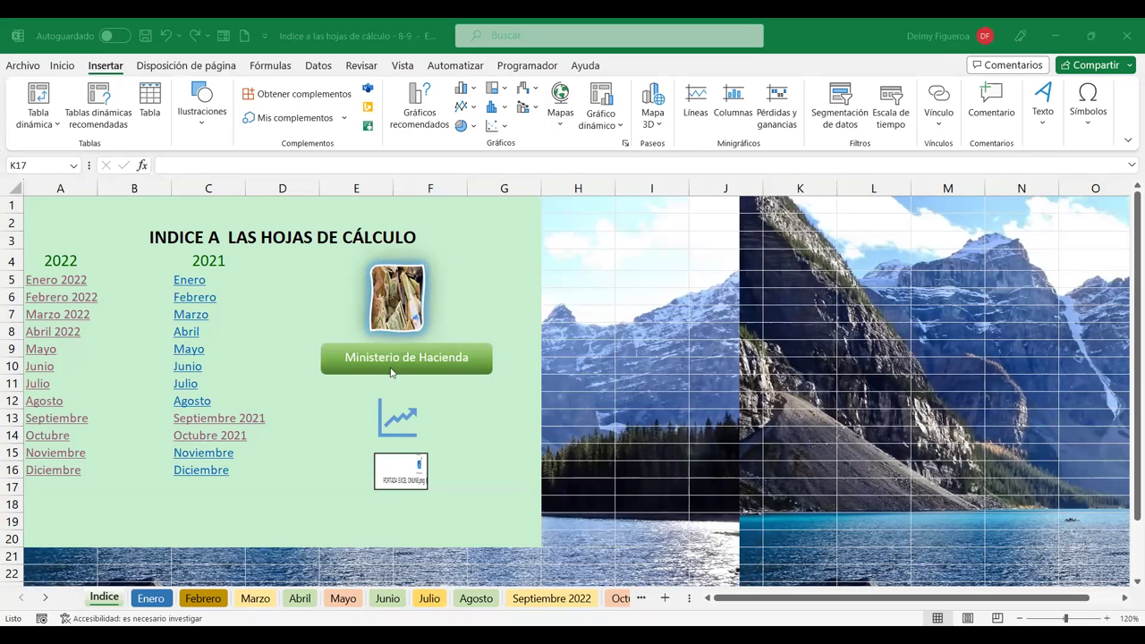
pyautogui.click(42, 598)
pyautogui.click(42, 597)
pyautogui.click(42, 597)
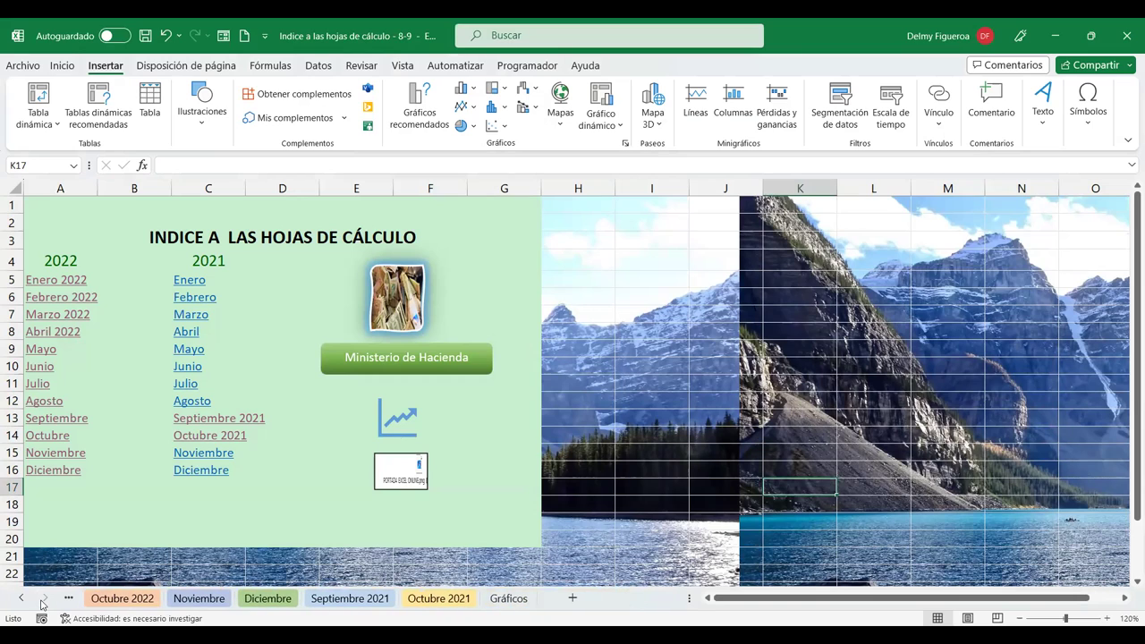
pyautogui.click(509, 598)
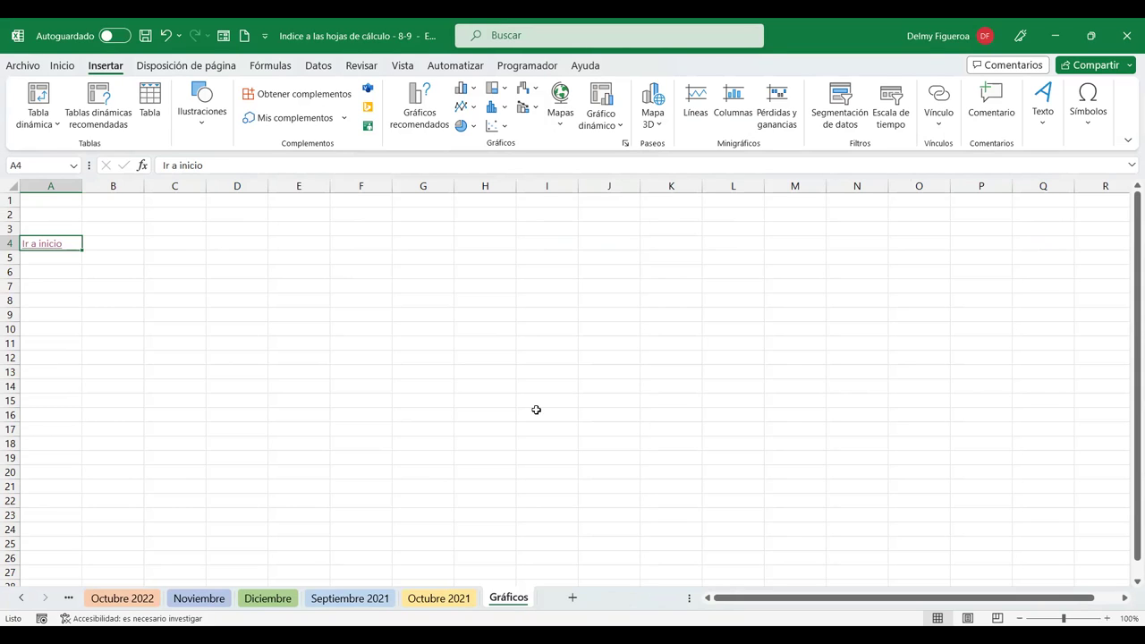
pyautogui.click(549, 357)
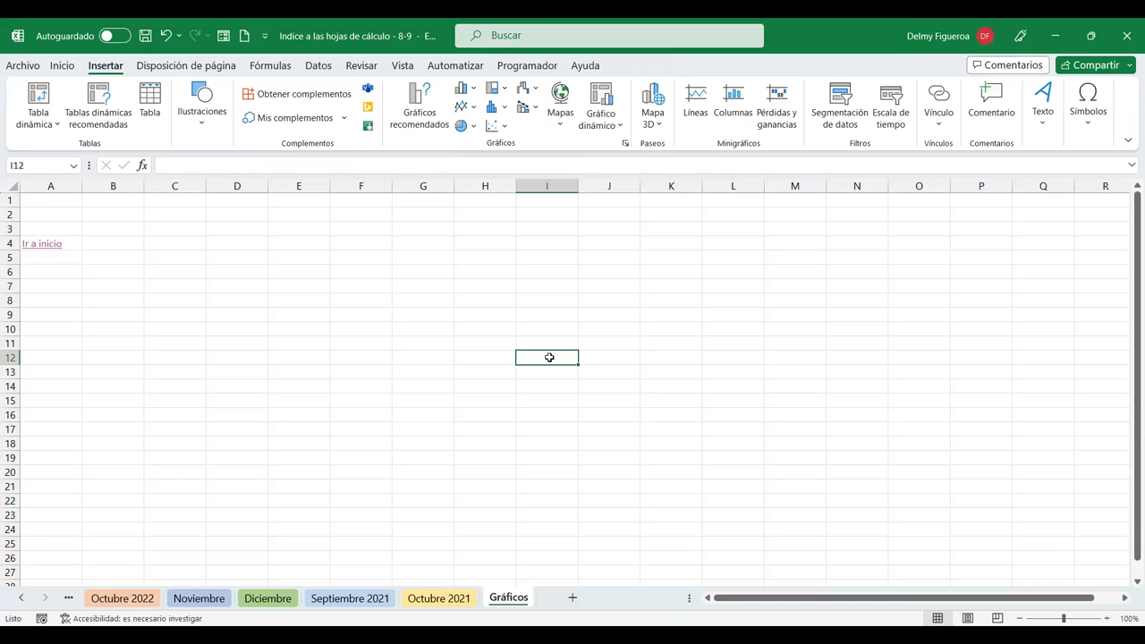
pyautogui.click(352, 392)
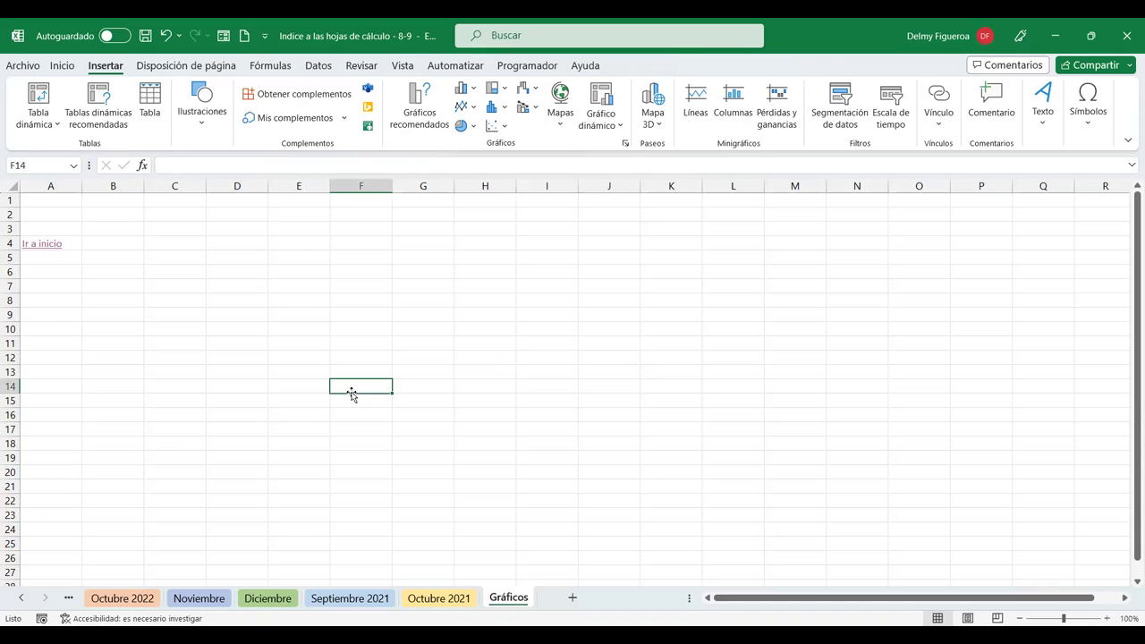